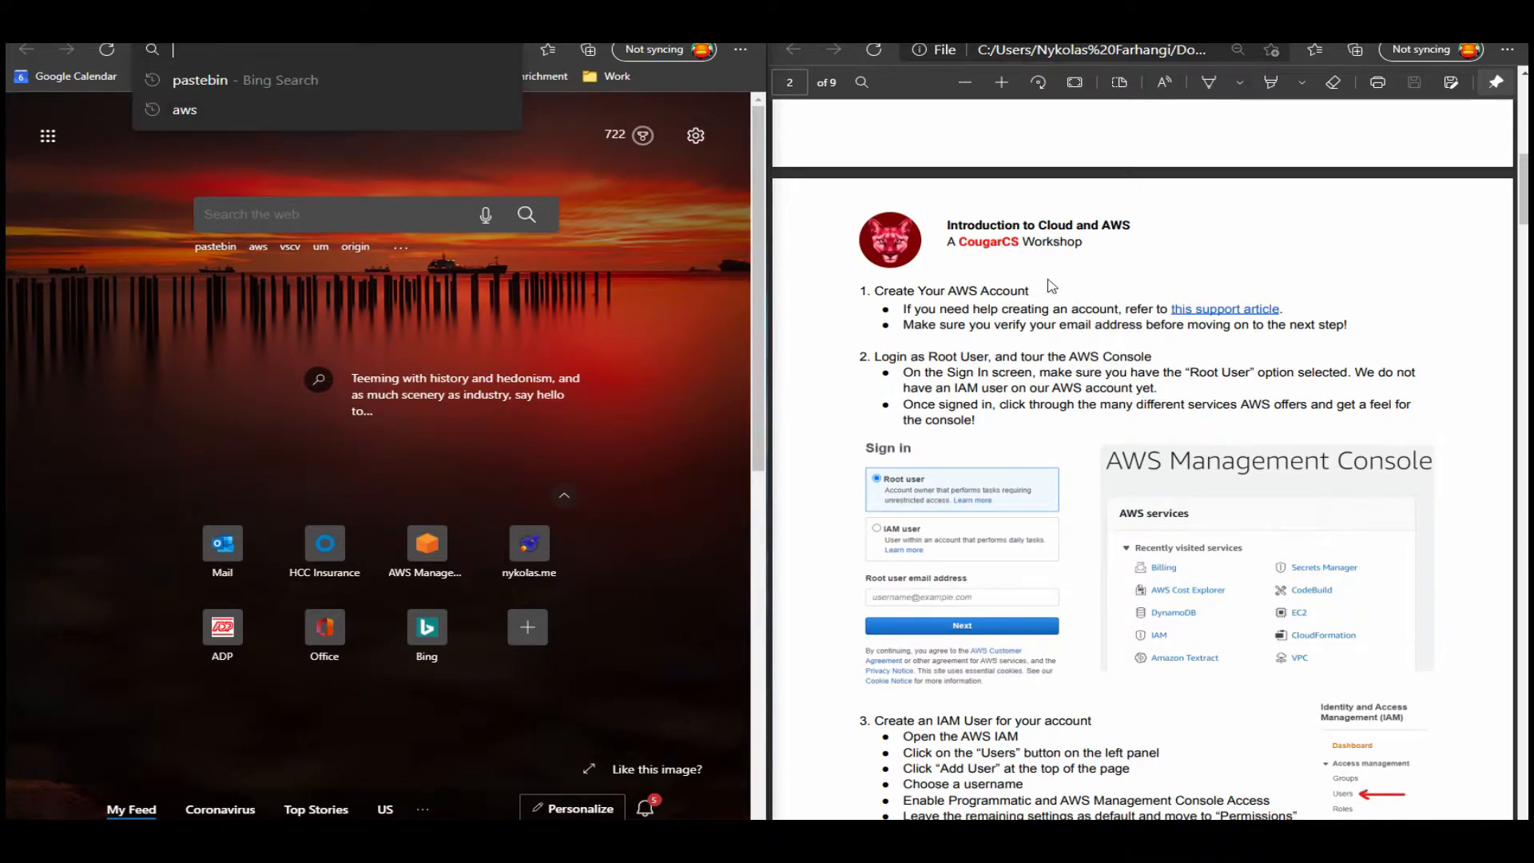
click(1051, 286)
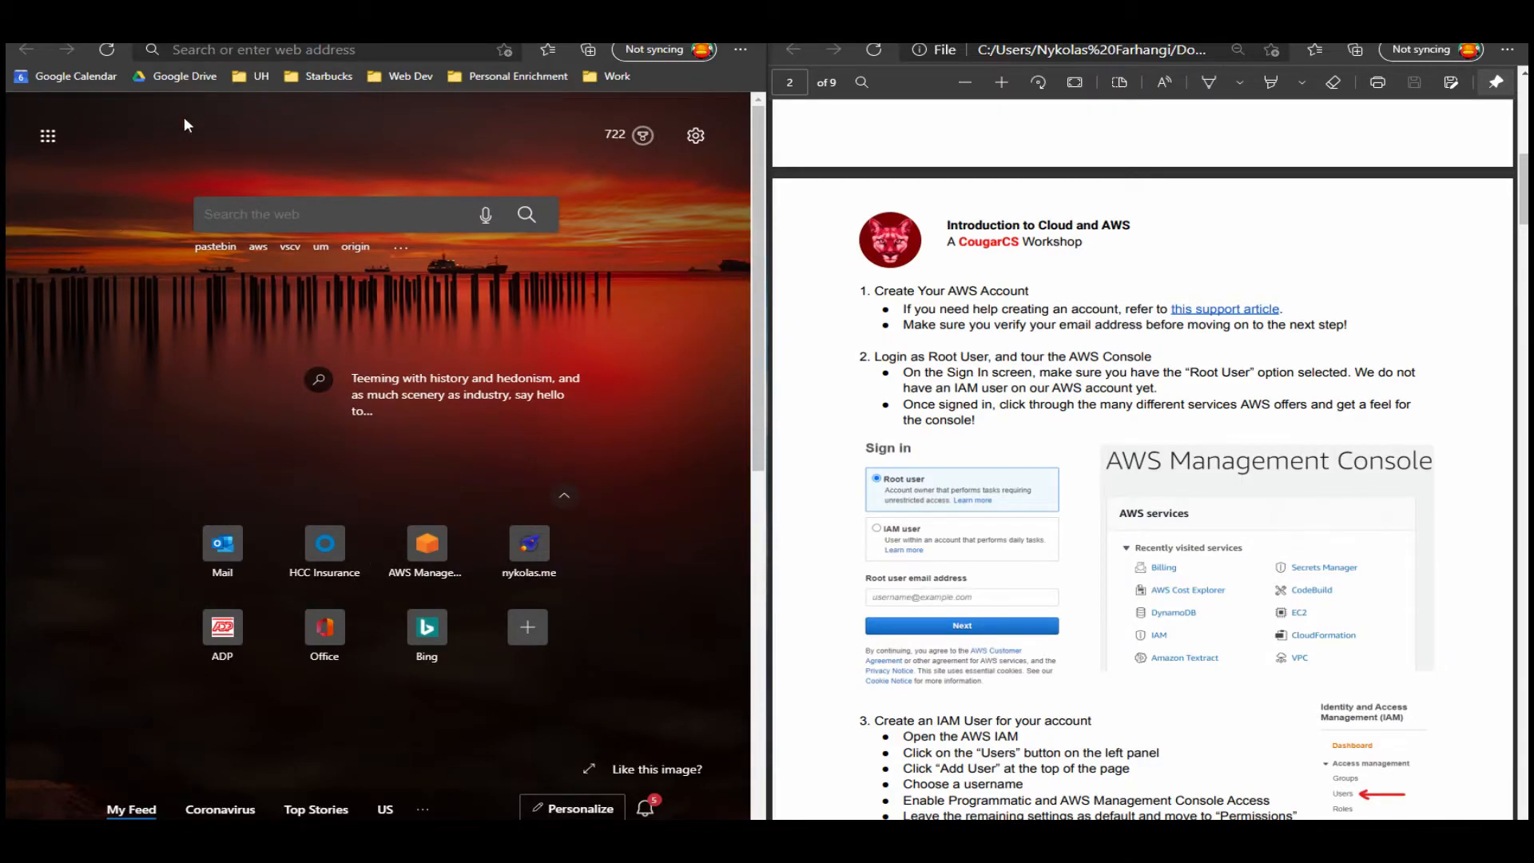
drag(544, 153, 0, 117)
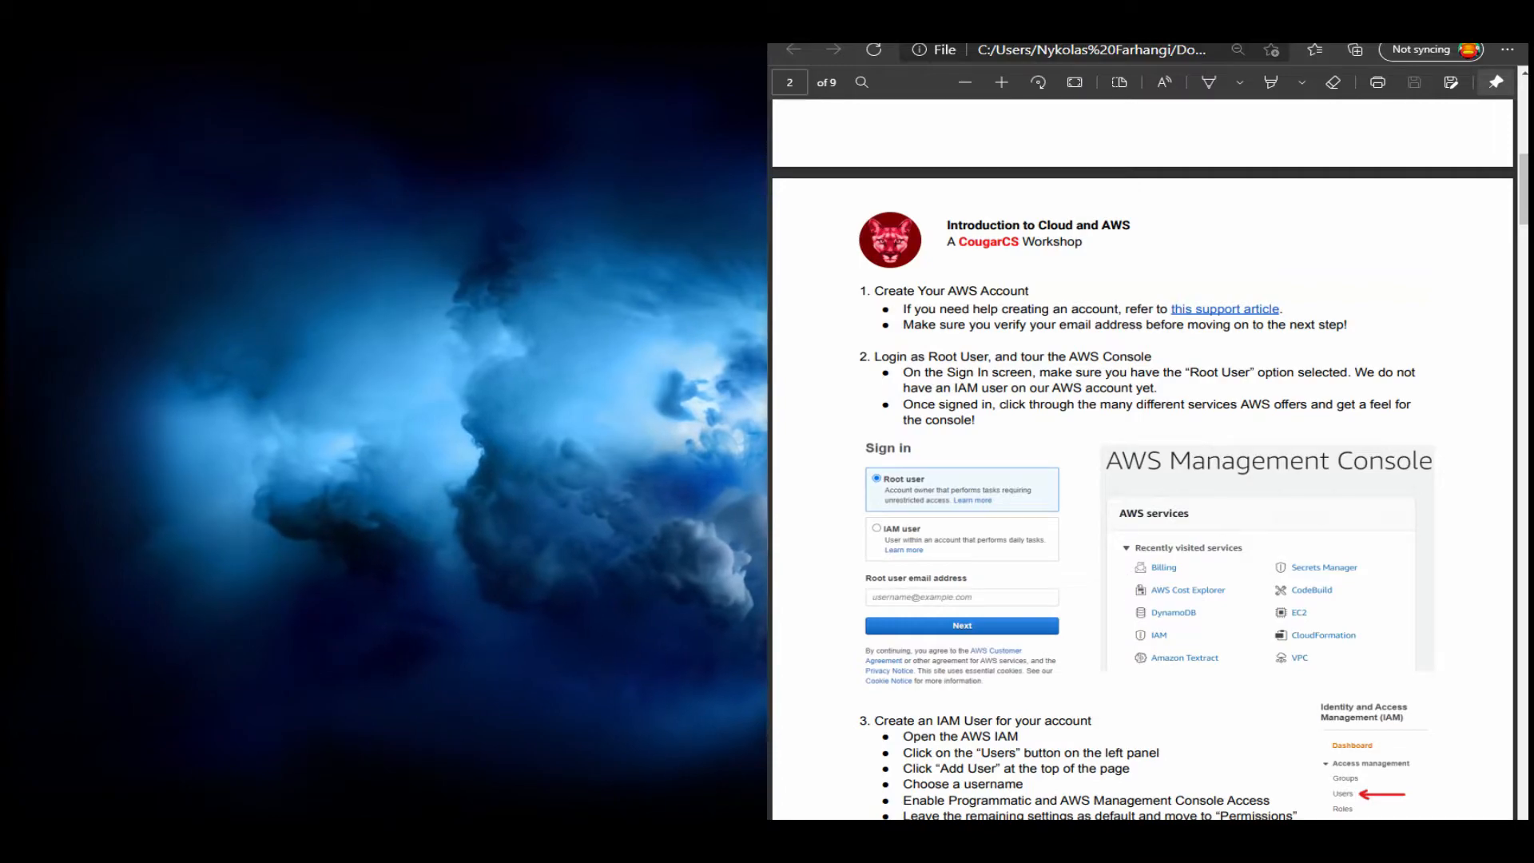
Open the AWS sign-up page at portal.aws.amazon.com/billing/signup#/start in a new browser tab.
key(ctrl+t)
drag(1039, 20, 0, 91)
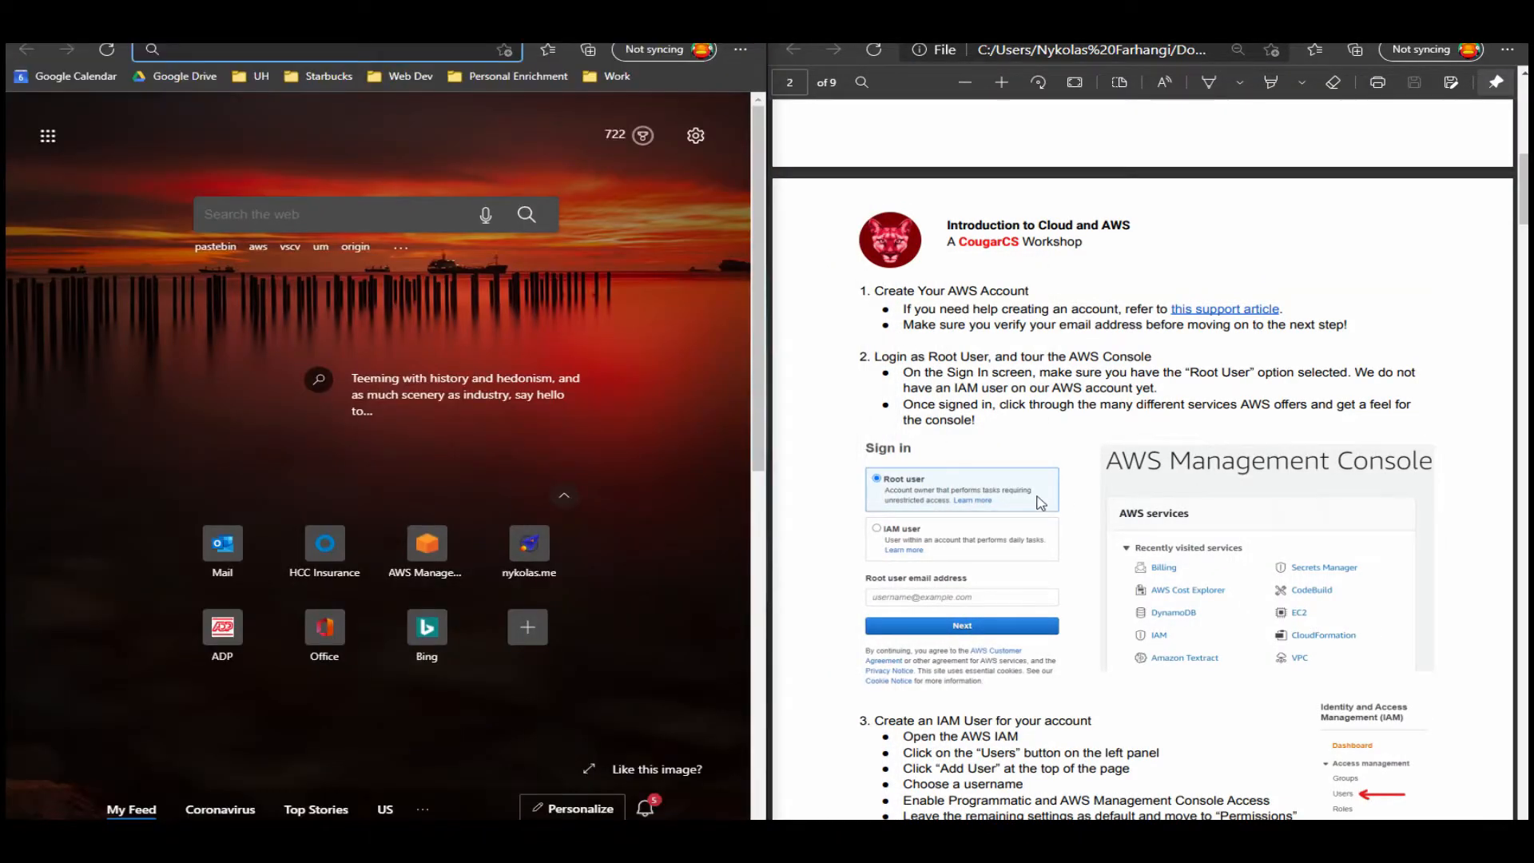
click(71, 839)
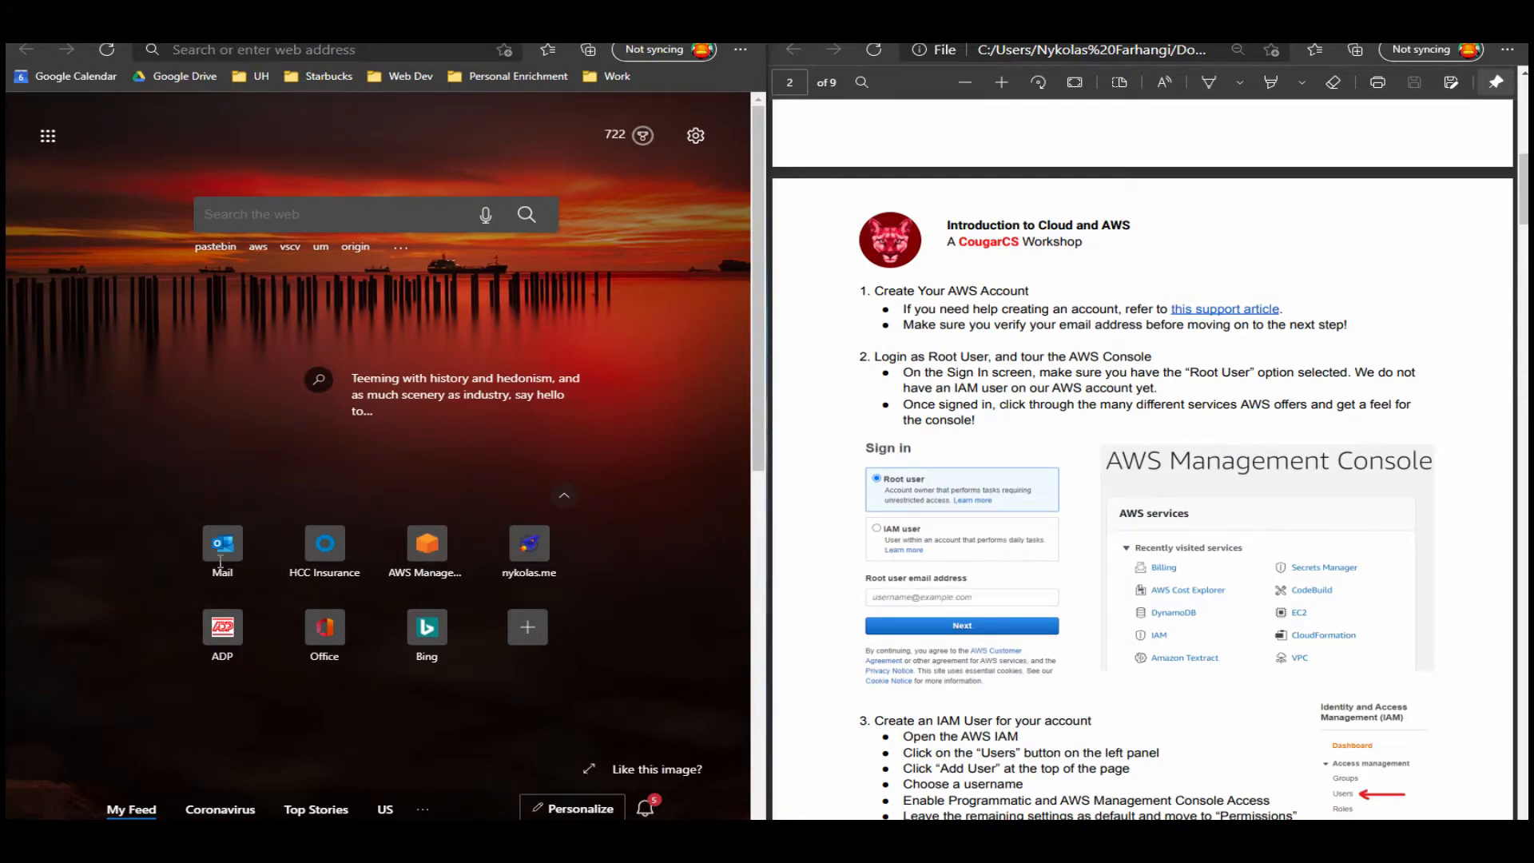
text(https://portal.aws.amazon.com/billing/signup#/start)
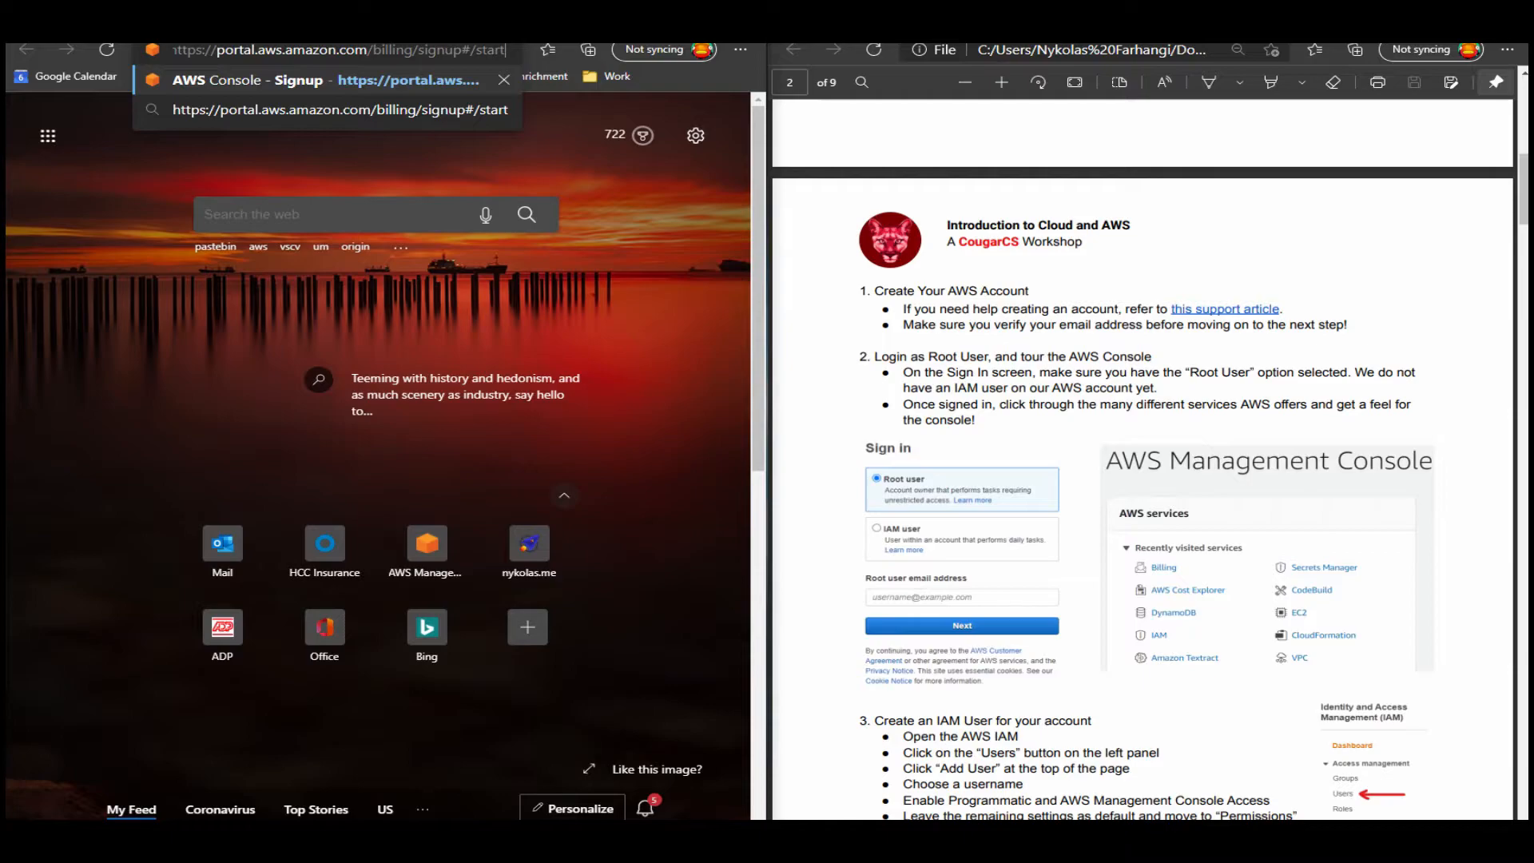
key(Return)
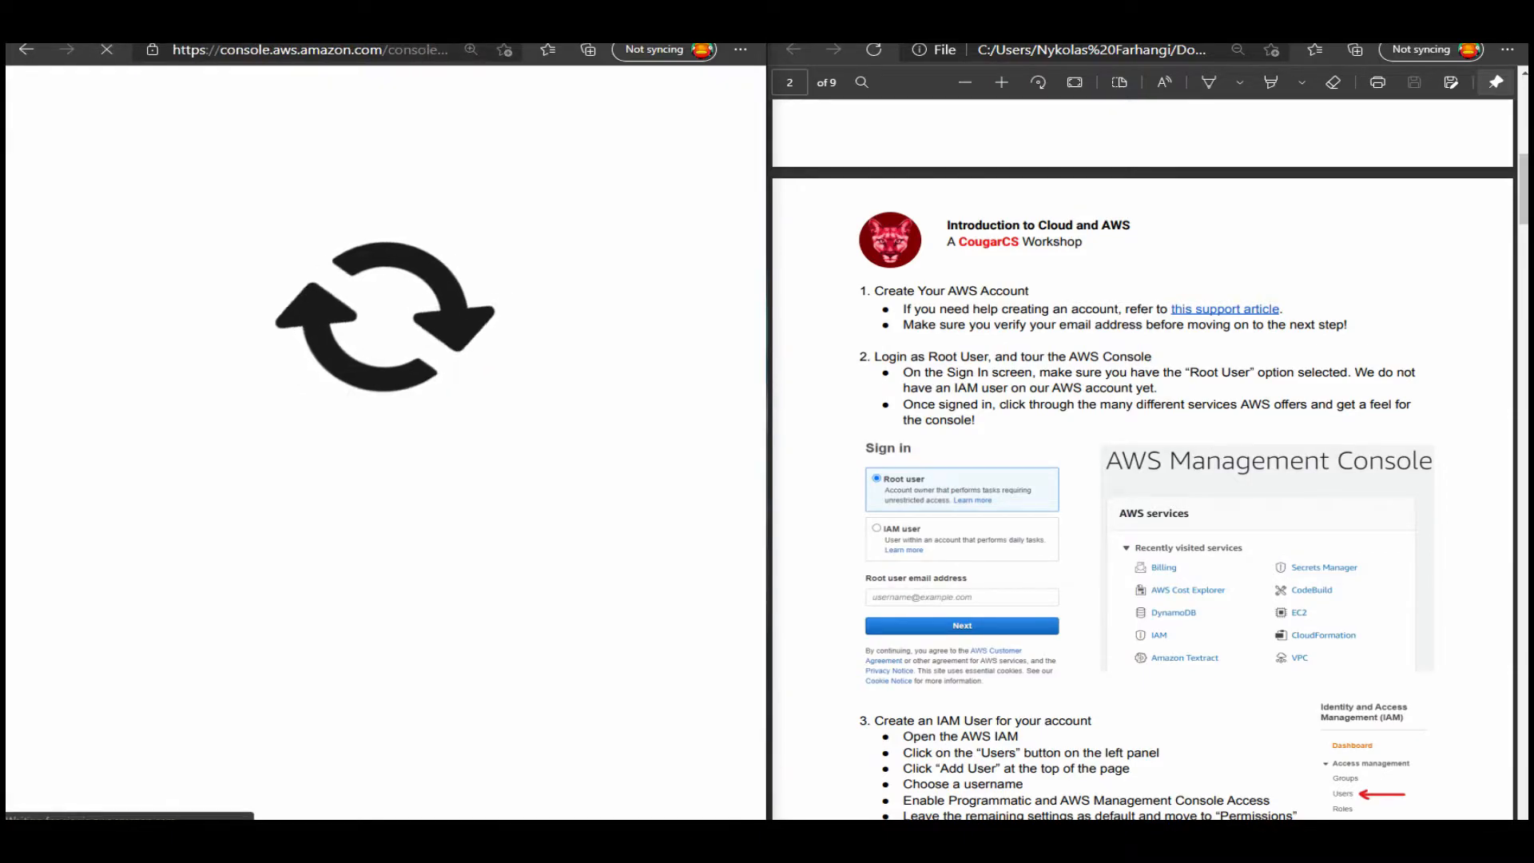
Replace the prefilled email address on the AWS sign-up form with the demo account's email.
key(super+Left)
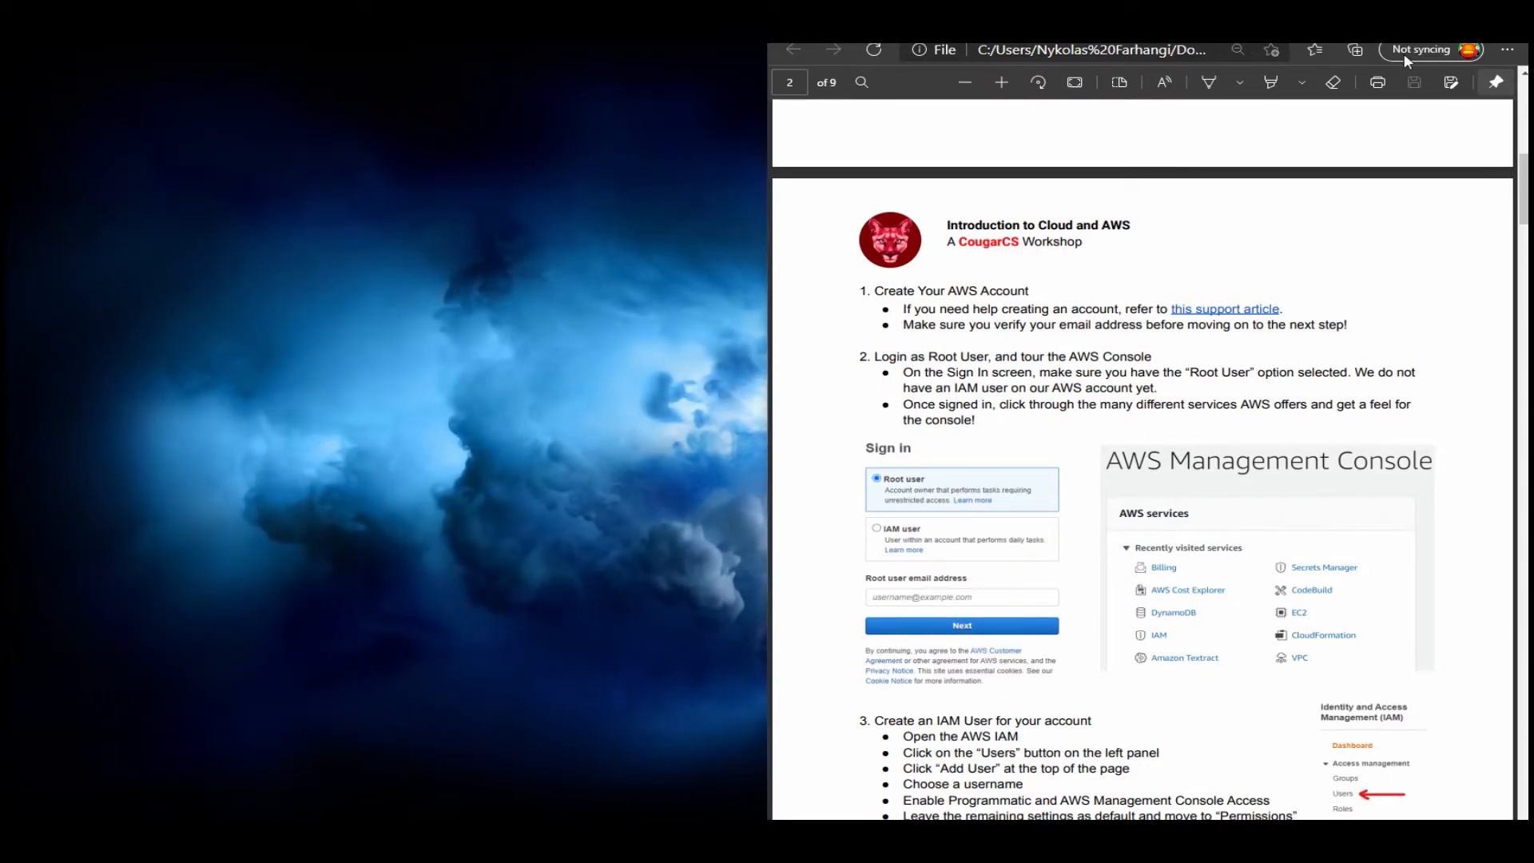
mouse_move(503, 45)
mouse_down()
mouse_move(515, 16)
mouse_move(488, 46)
mouse_move(510, 44)
mouse_up()
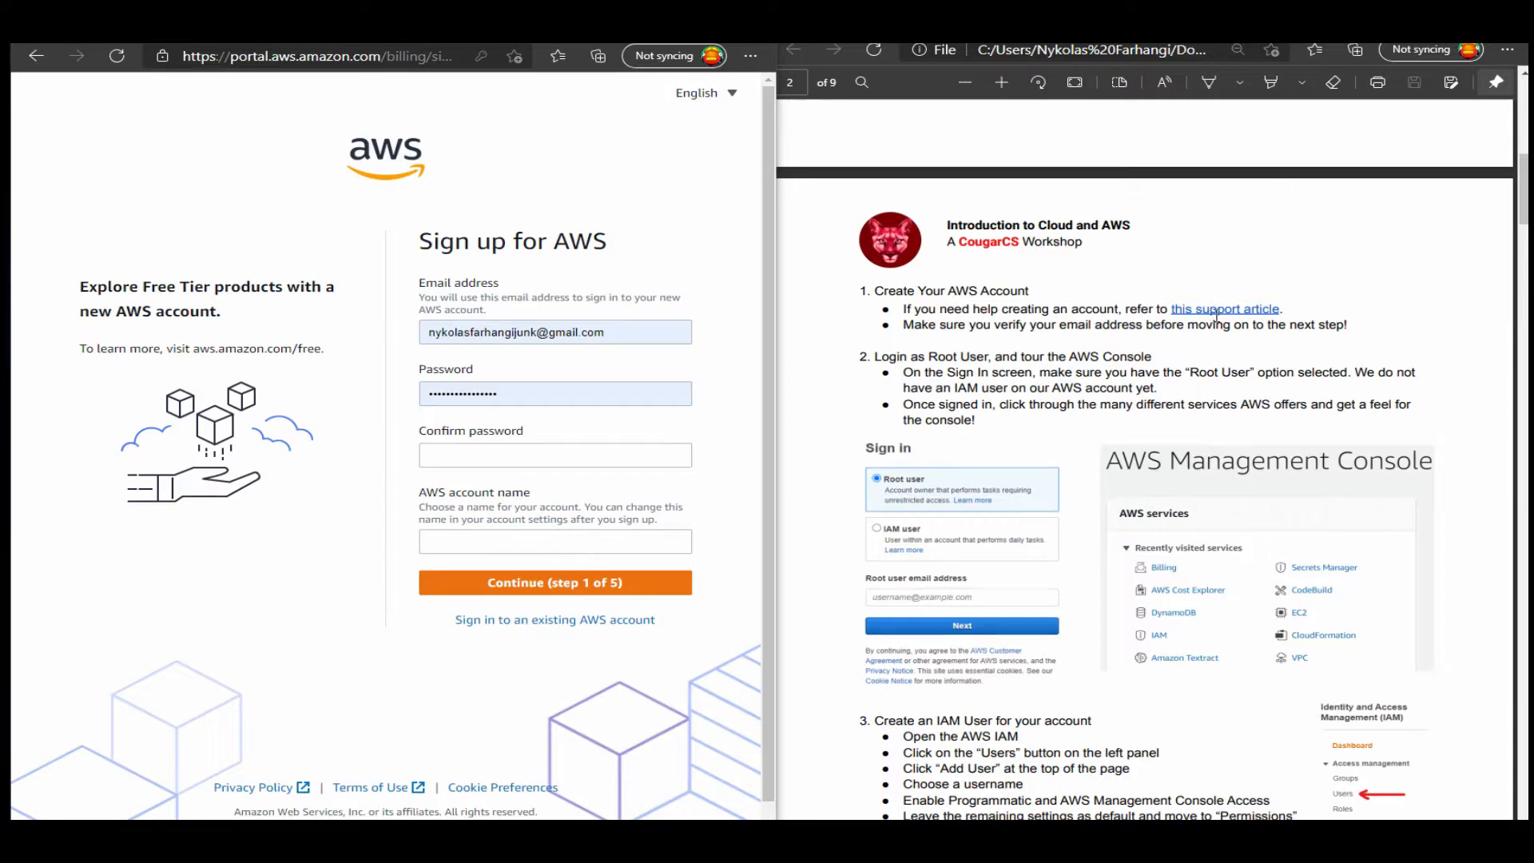
triple_click(511, 333)
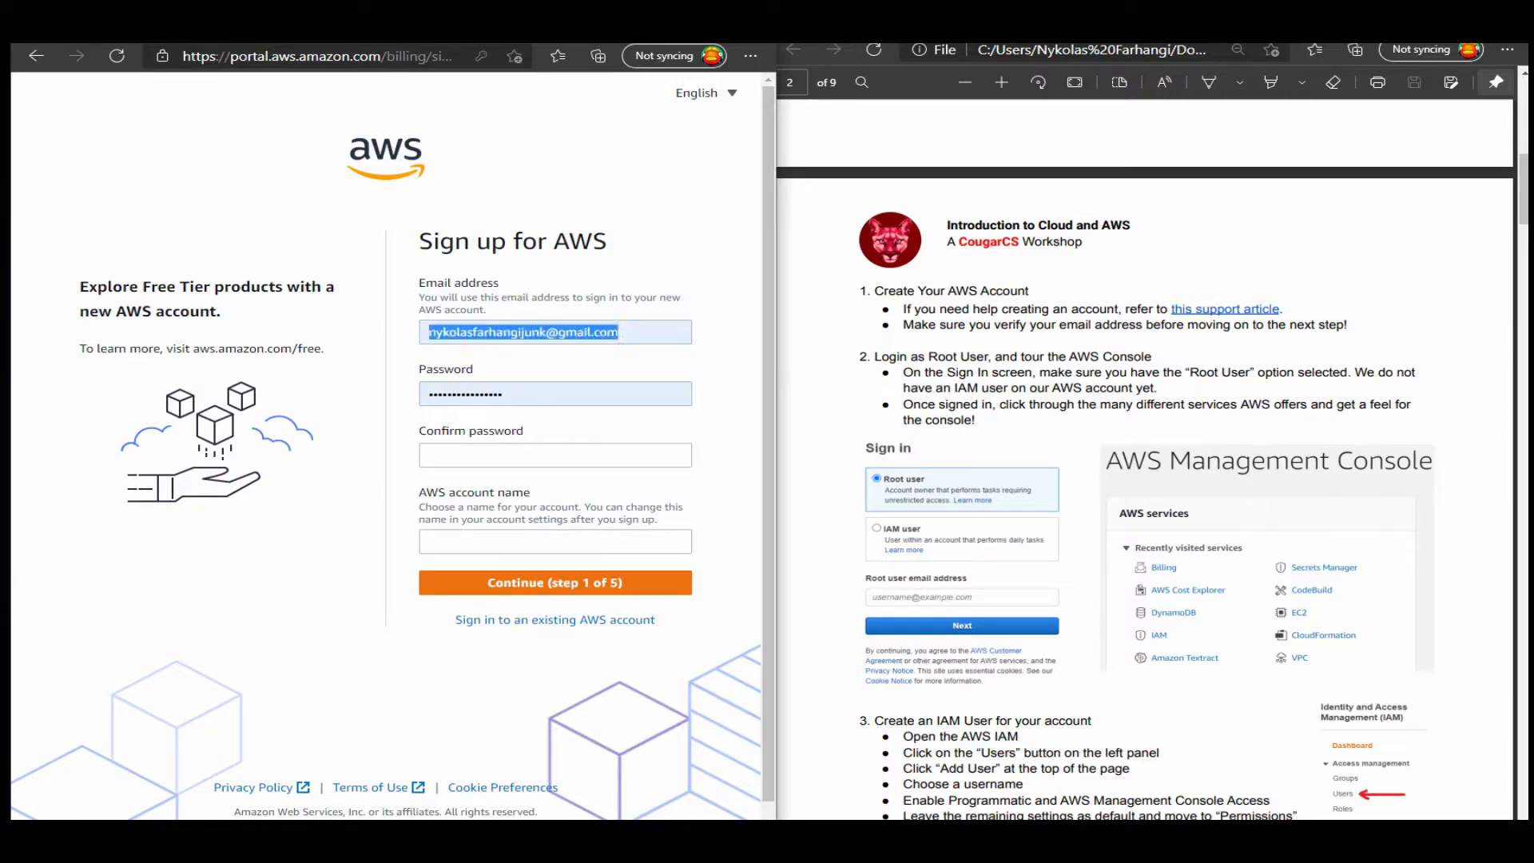
key(ctrl+v)
click(461, 394)
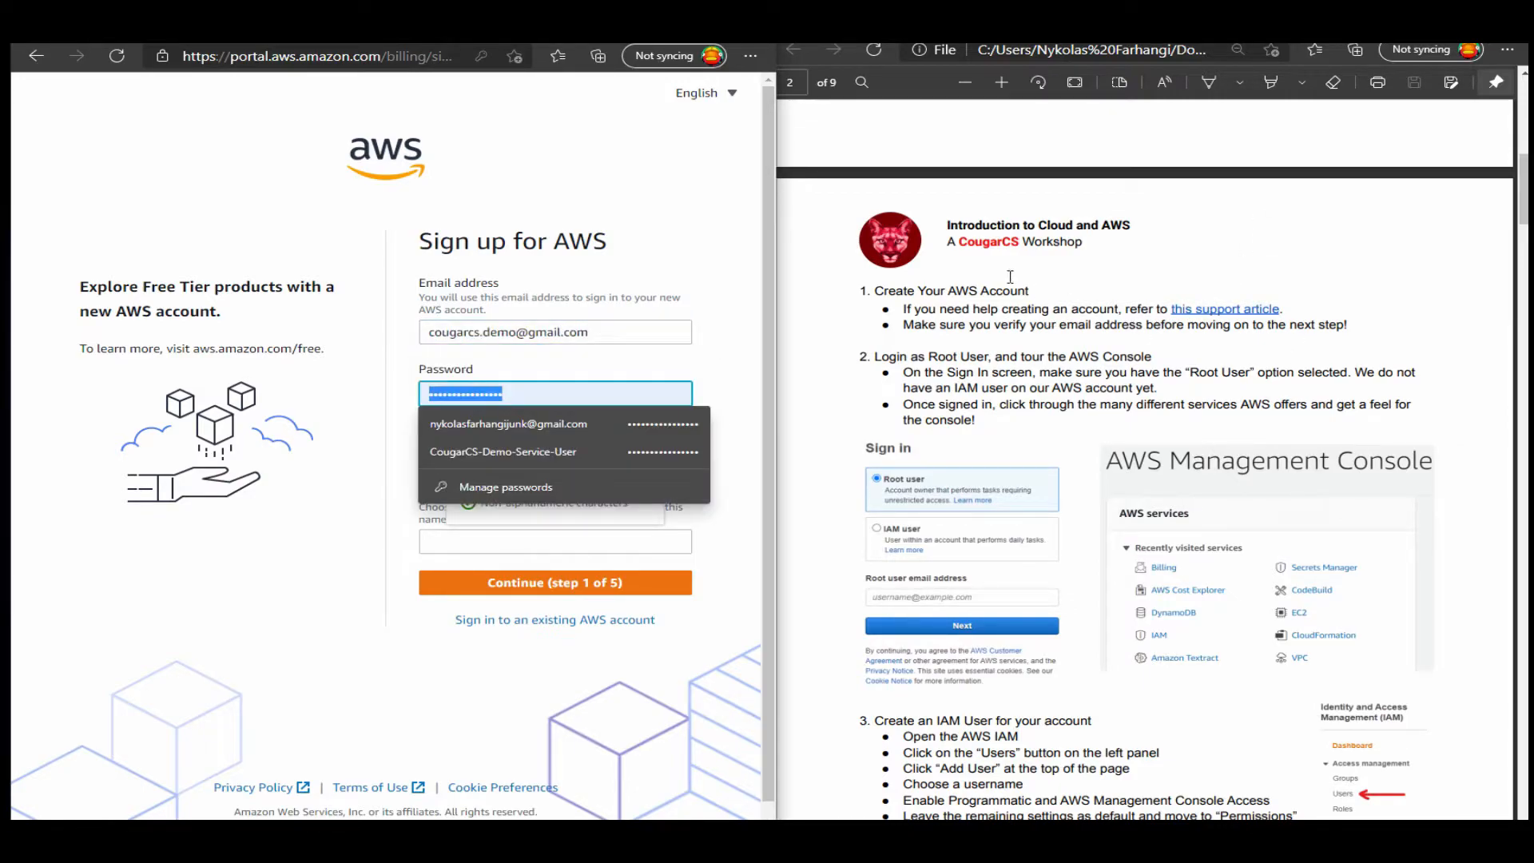
click(1183, 342)
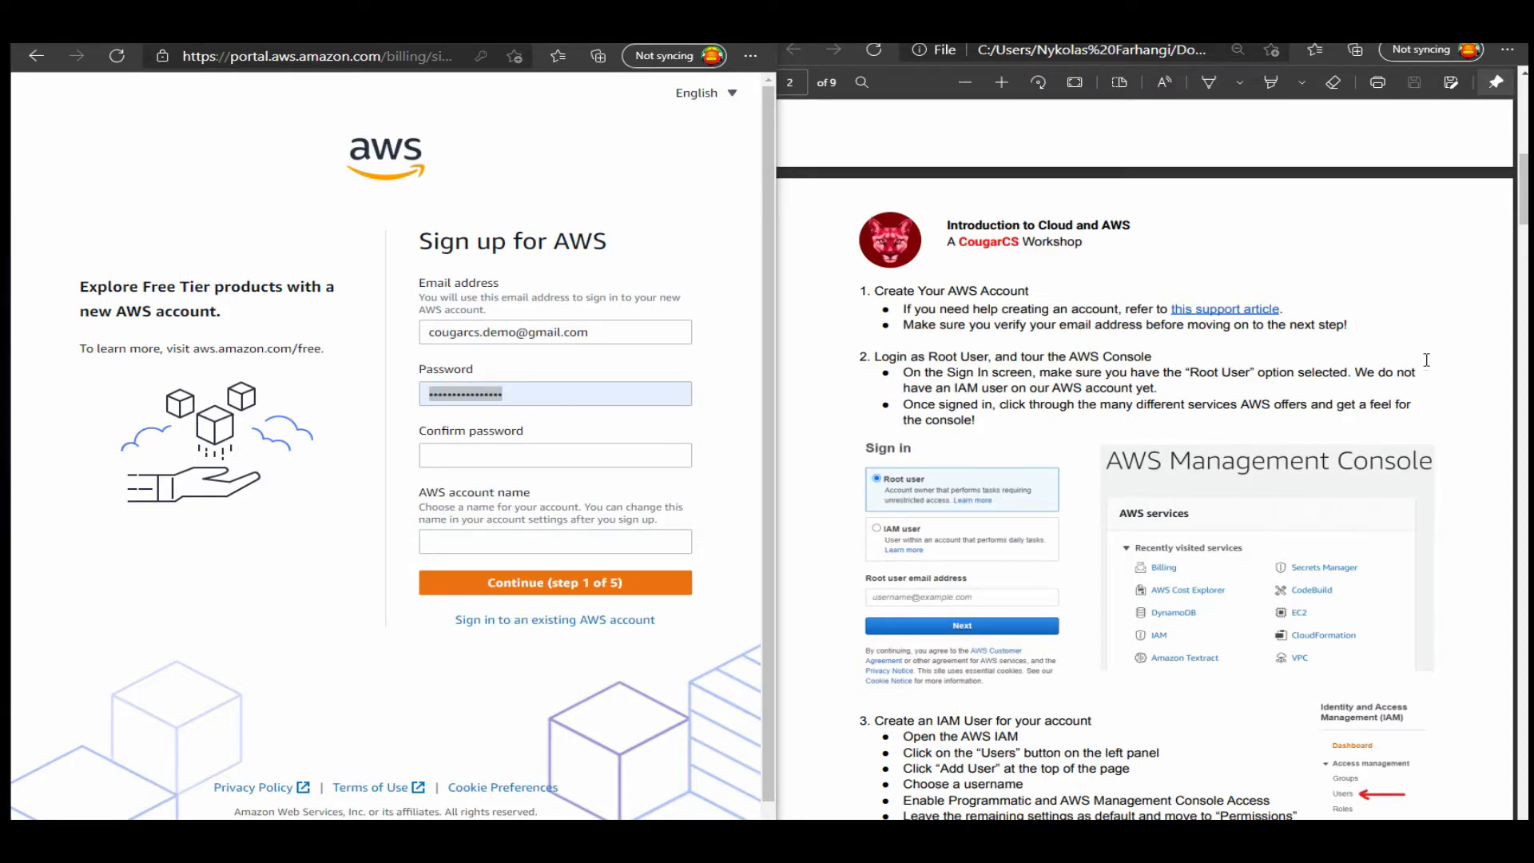
Bring the AWS contact information form back into view and select its Full Name field.
drag(479, 31, 1, 32)
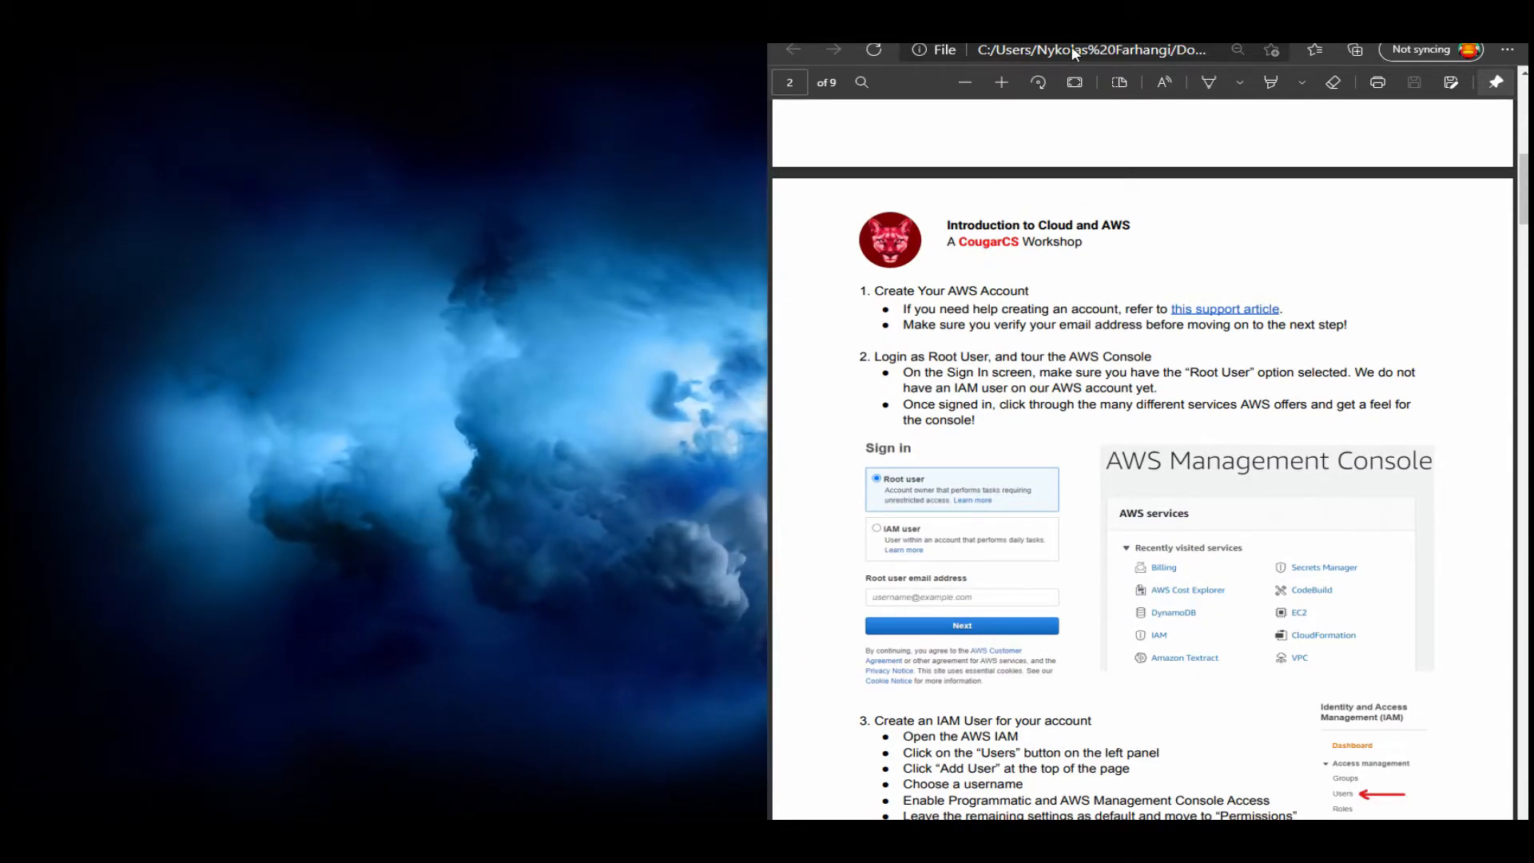
drag(408, 57, 432, 29)
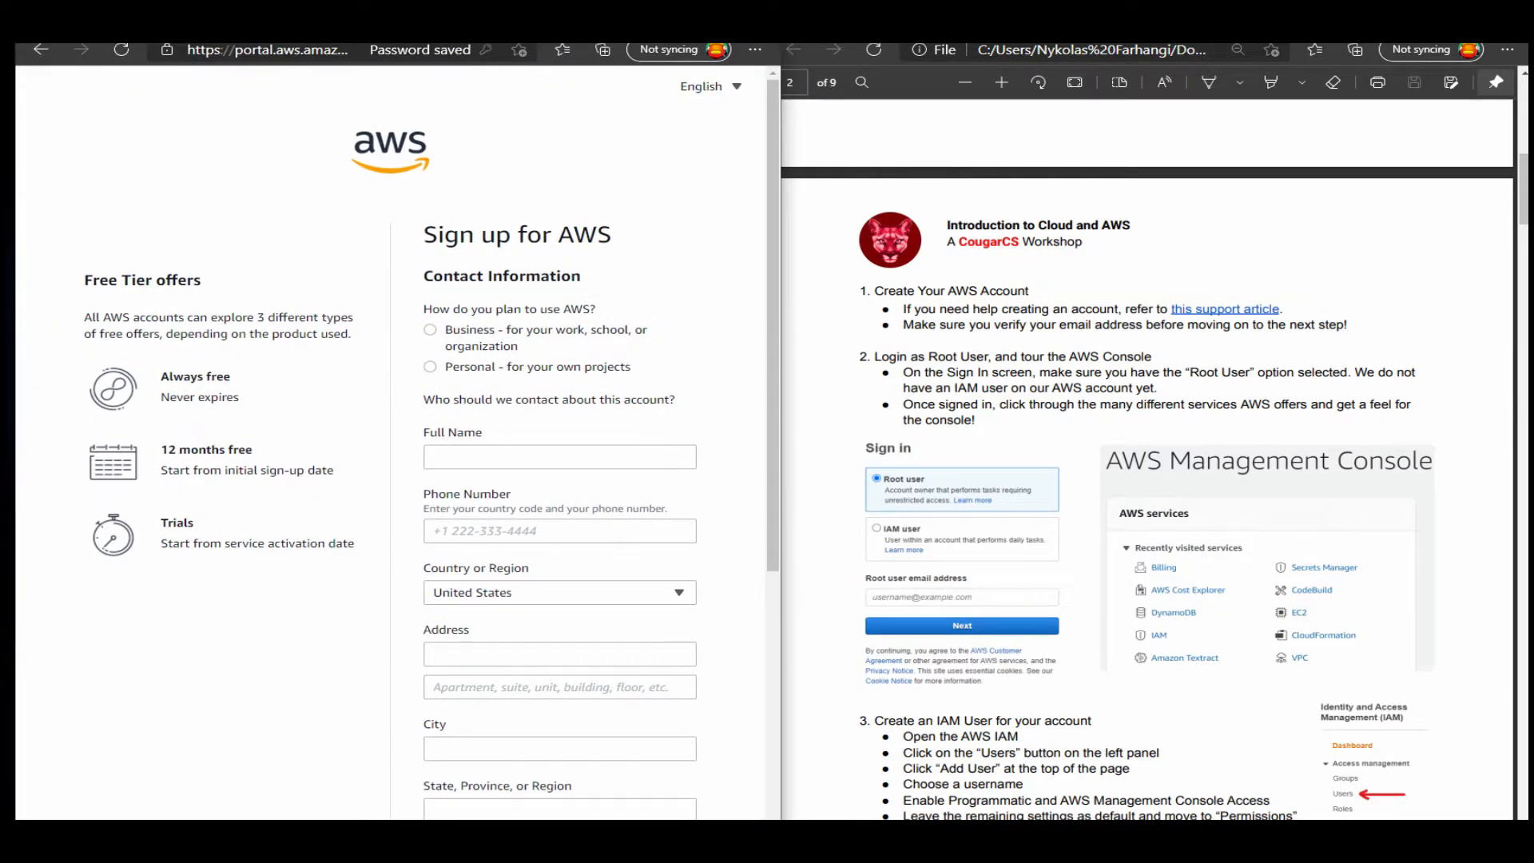
click(559, 456)
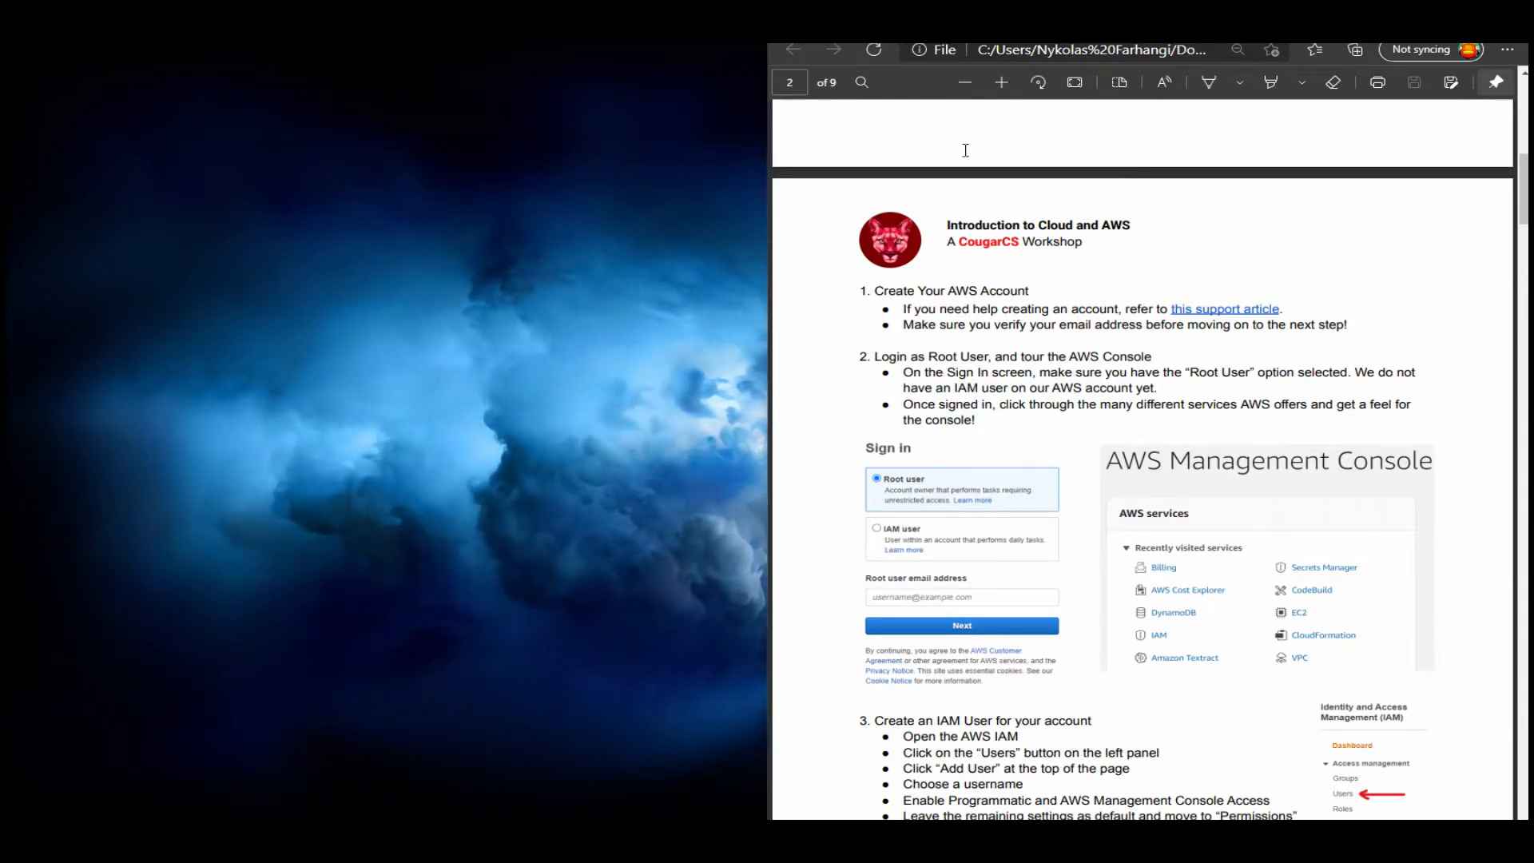
Switch to the Chrome window with the AWS Management Console and show the workshop's IAM user instructions beside it.
key(alt+Tab)
drag(489, 53, 6, 120)
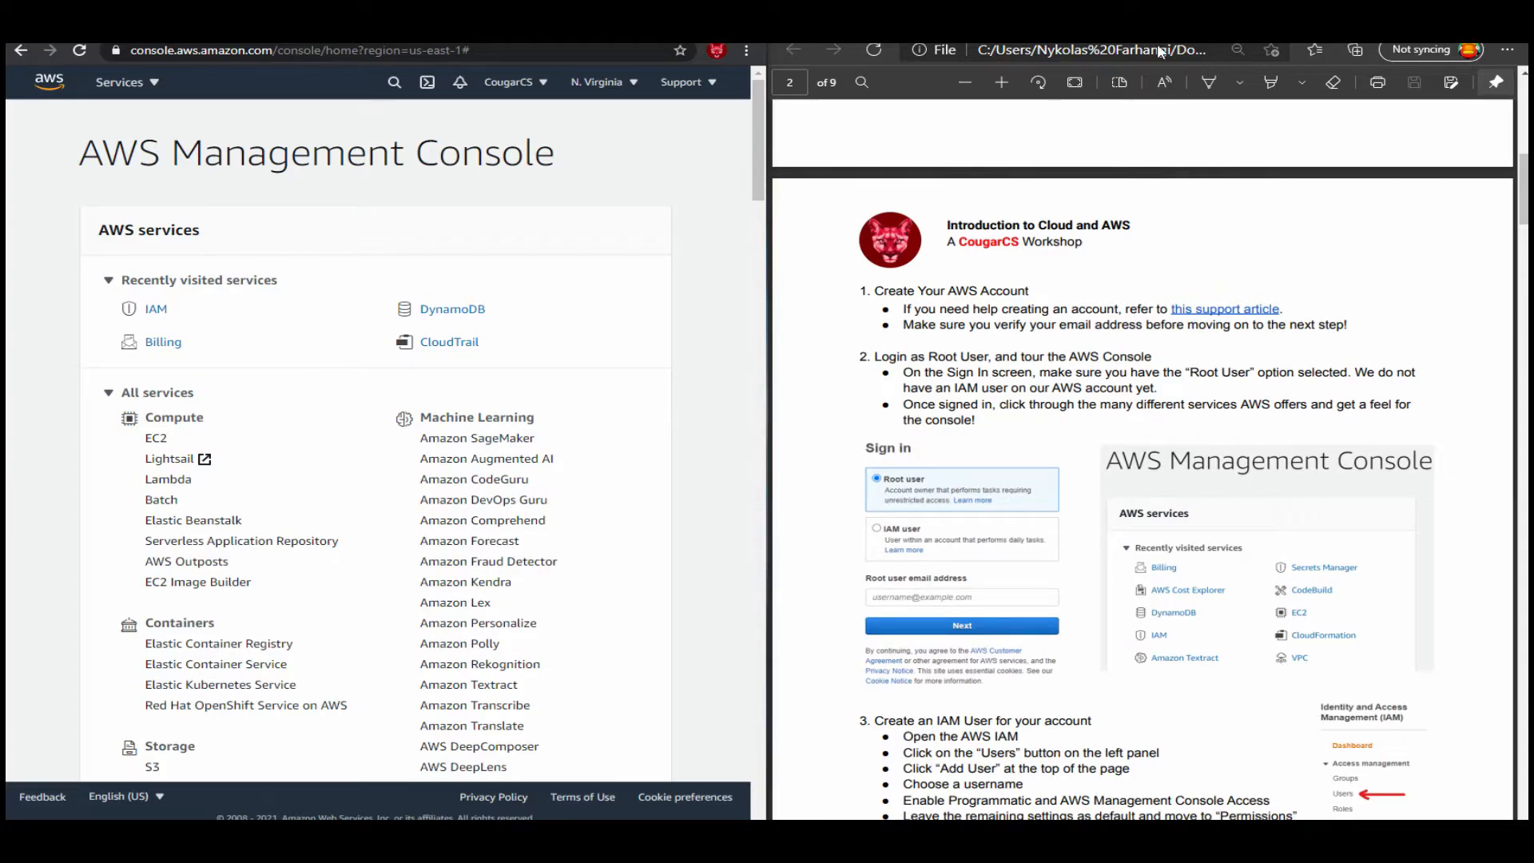
scroll(1142, 480, down, 3)
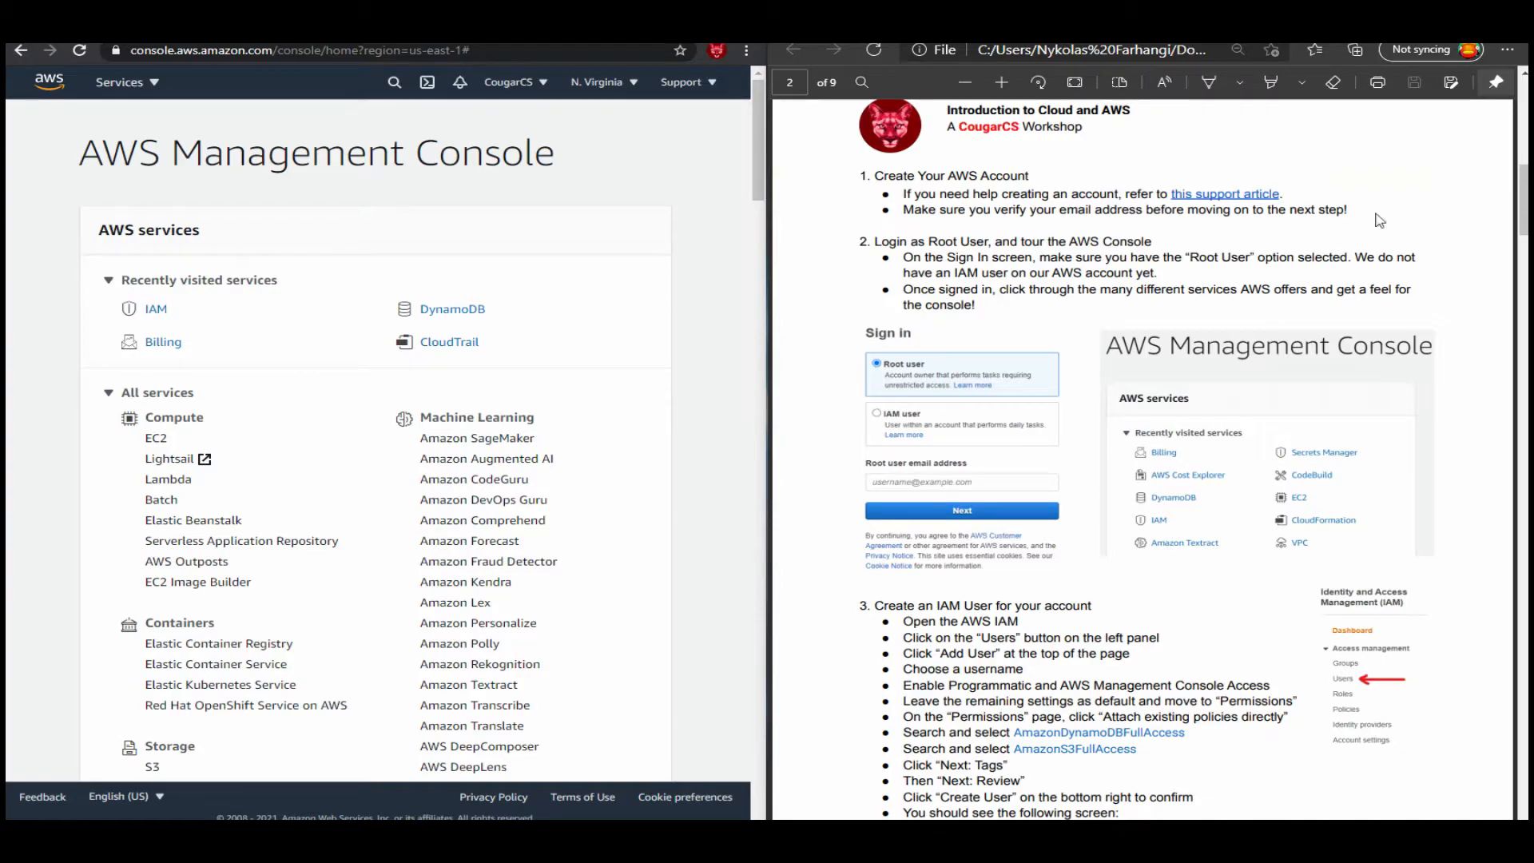
Open the IAM dashboard by searching the AWS console for iam.
click(156, 310)
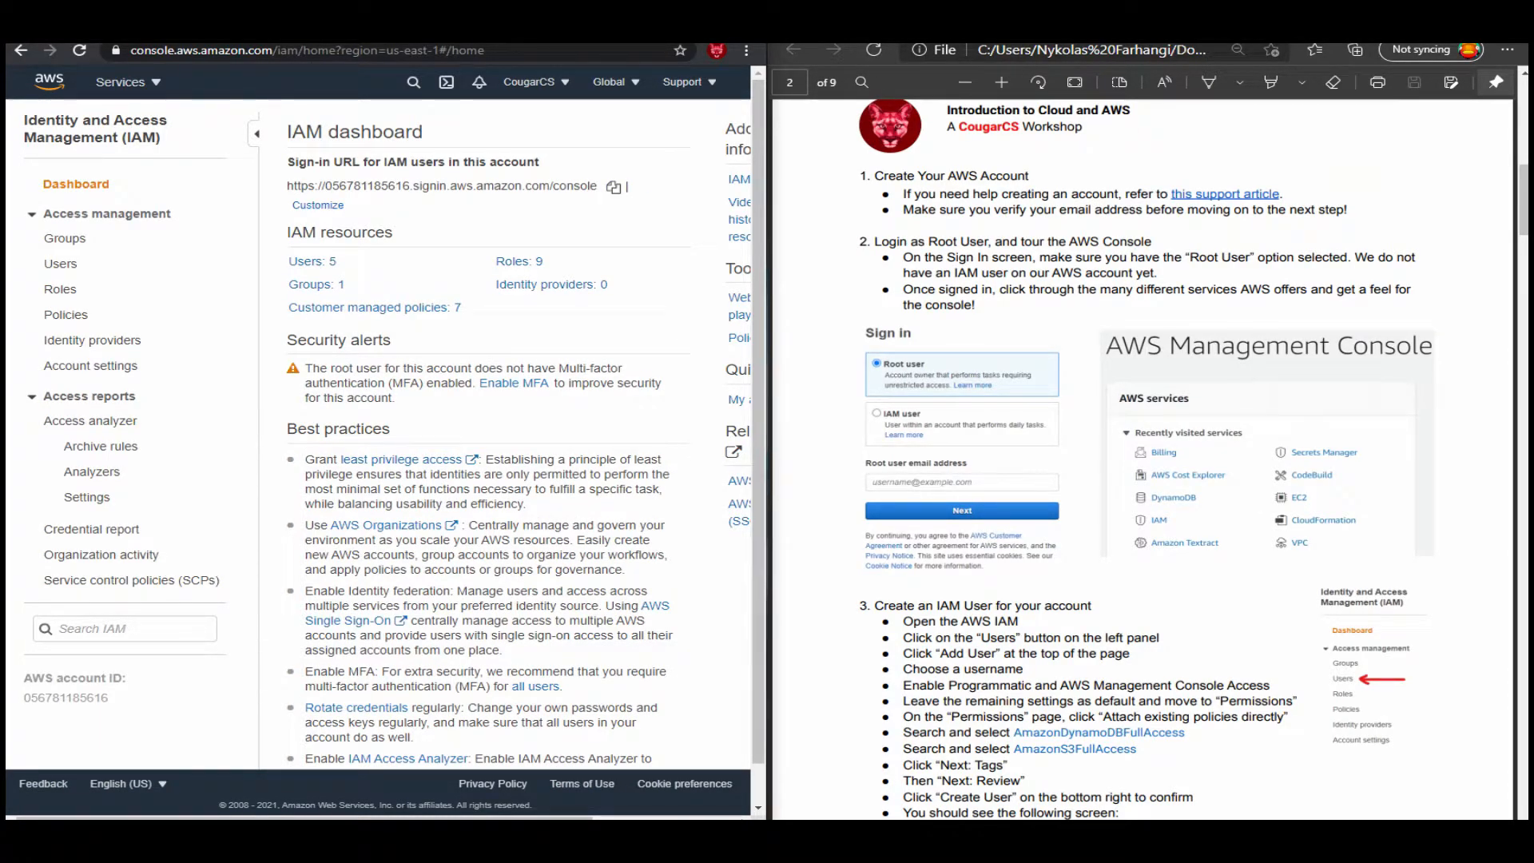
key(alt+Left)
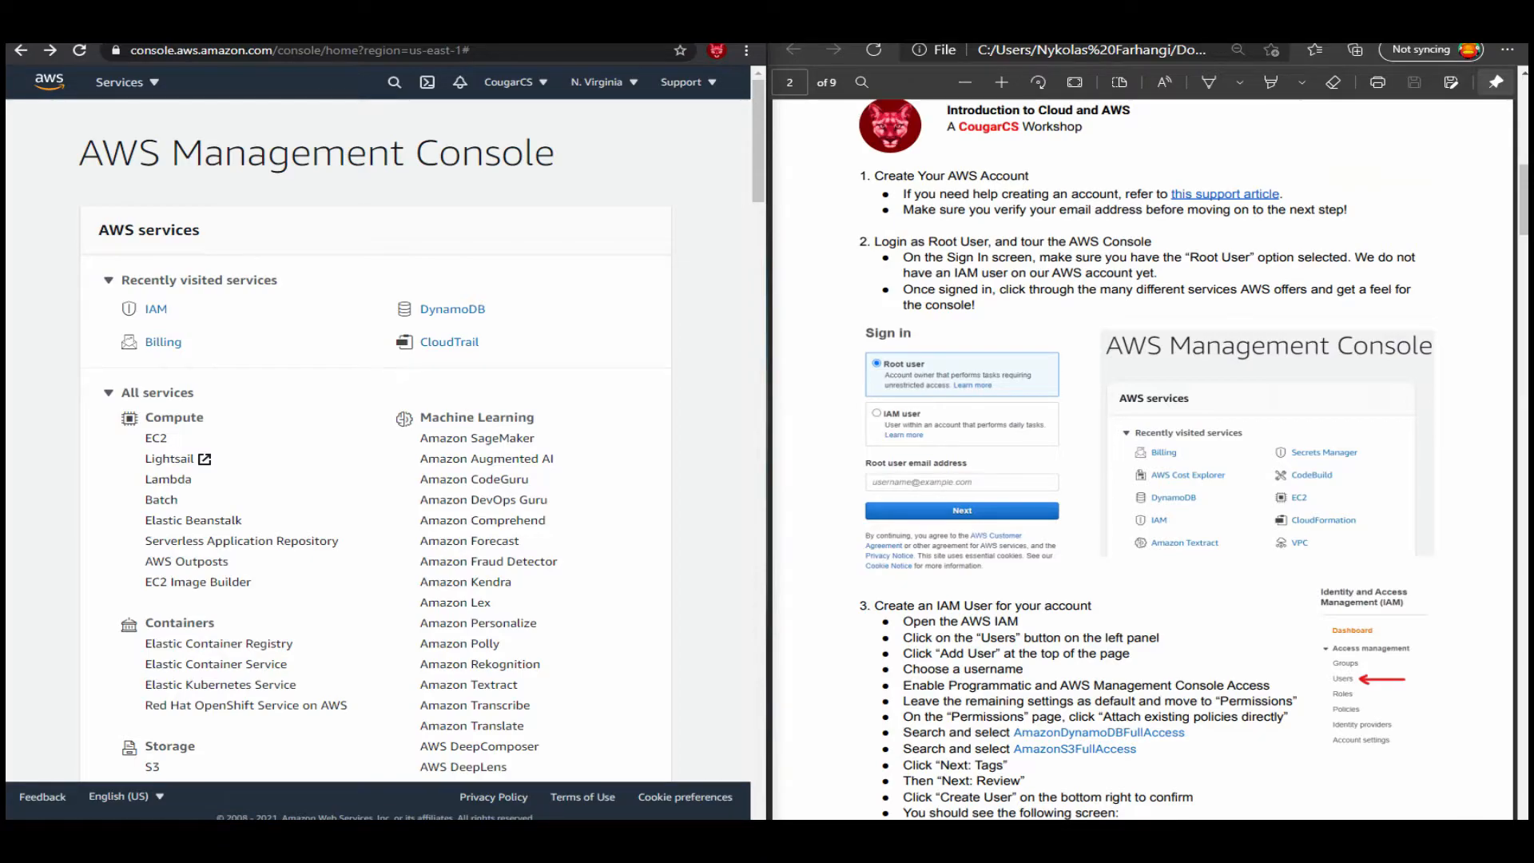
key(alt+s)
text(i)
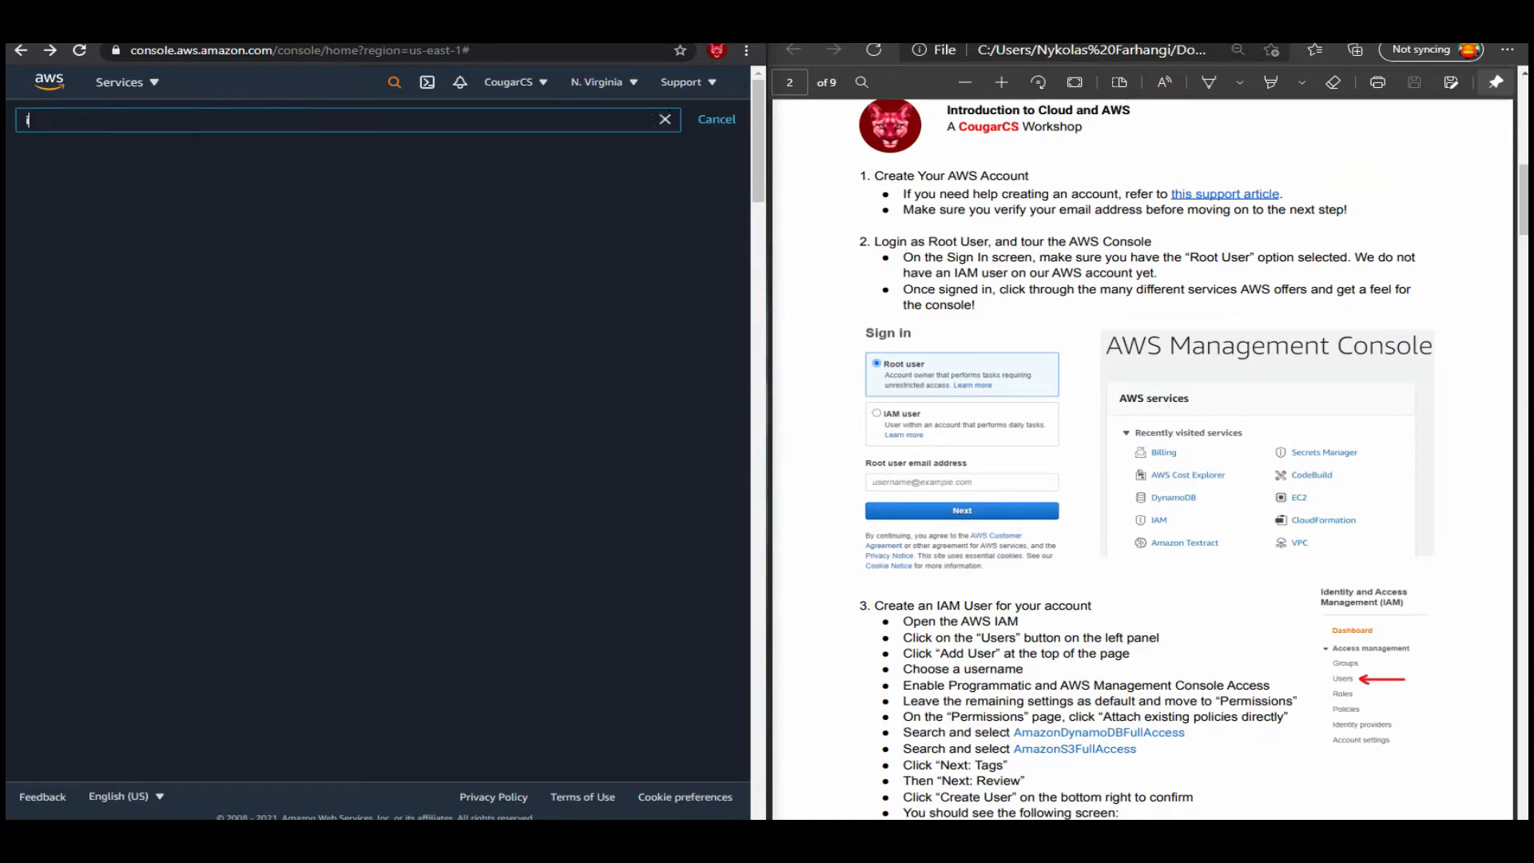
text(am)
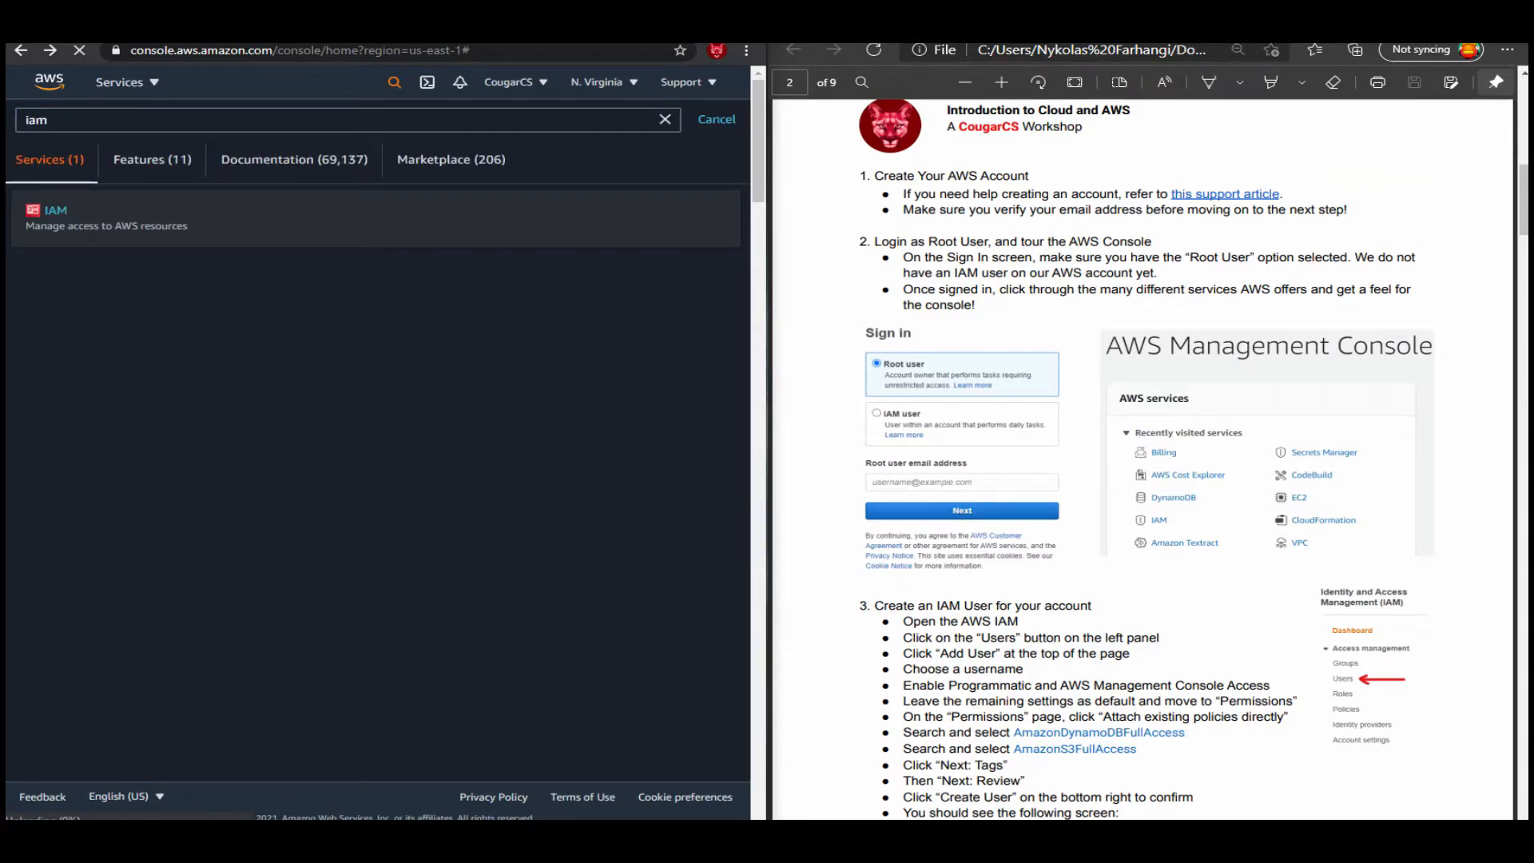
key(Return)
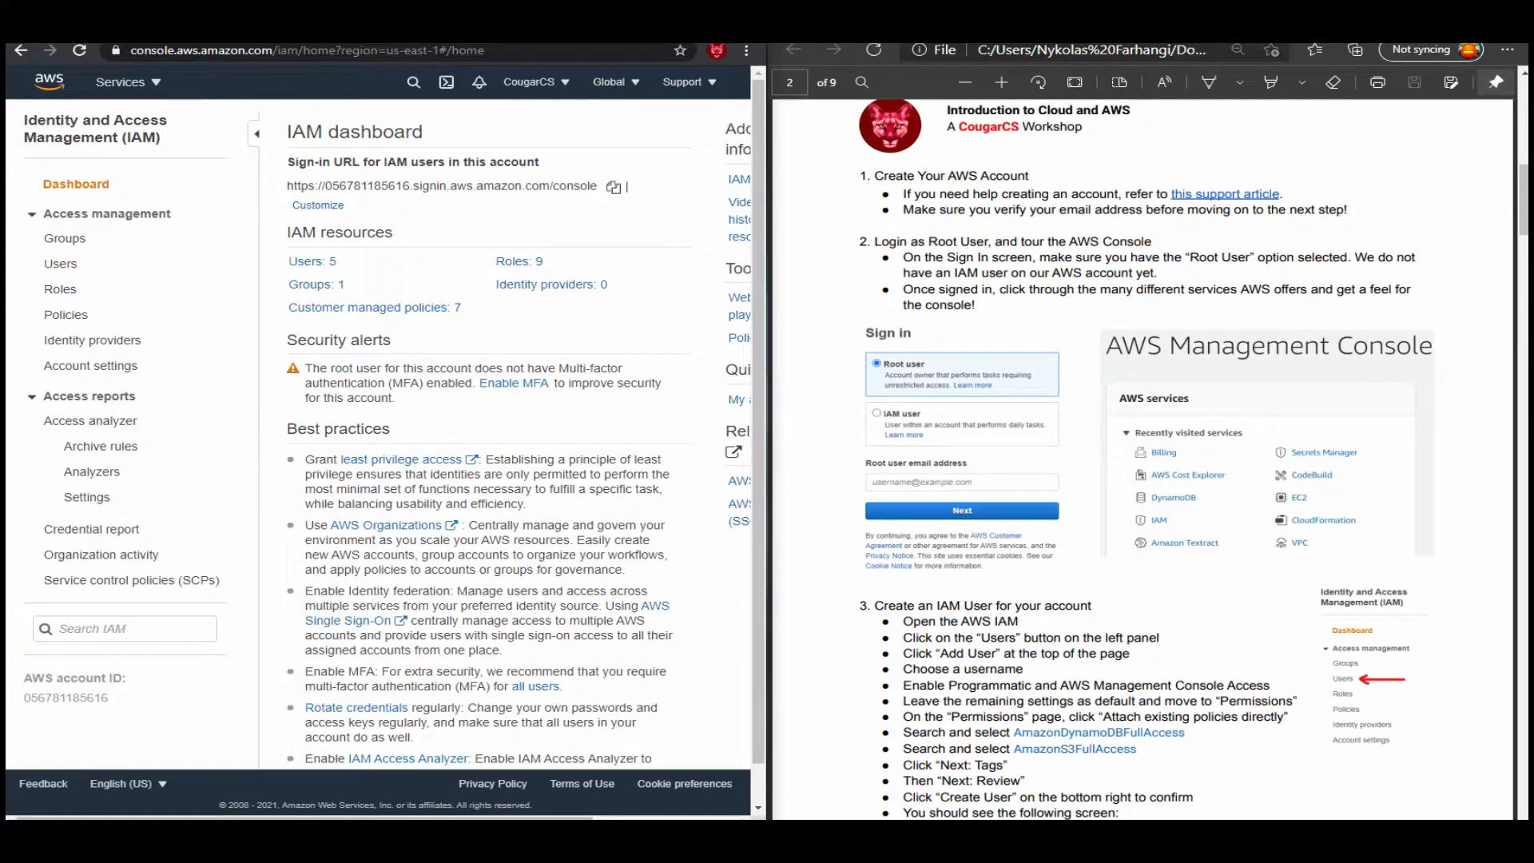
Start adding a new user from the IAM Users list.
click(61, 263)
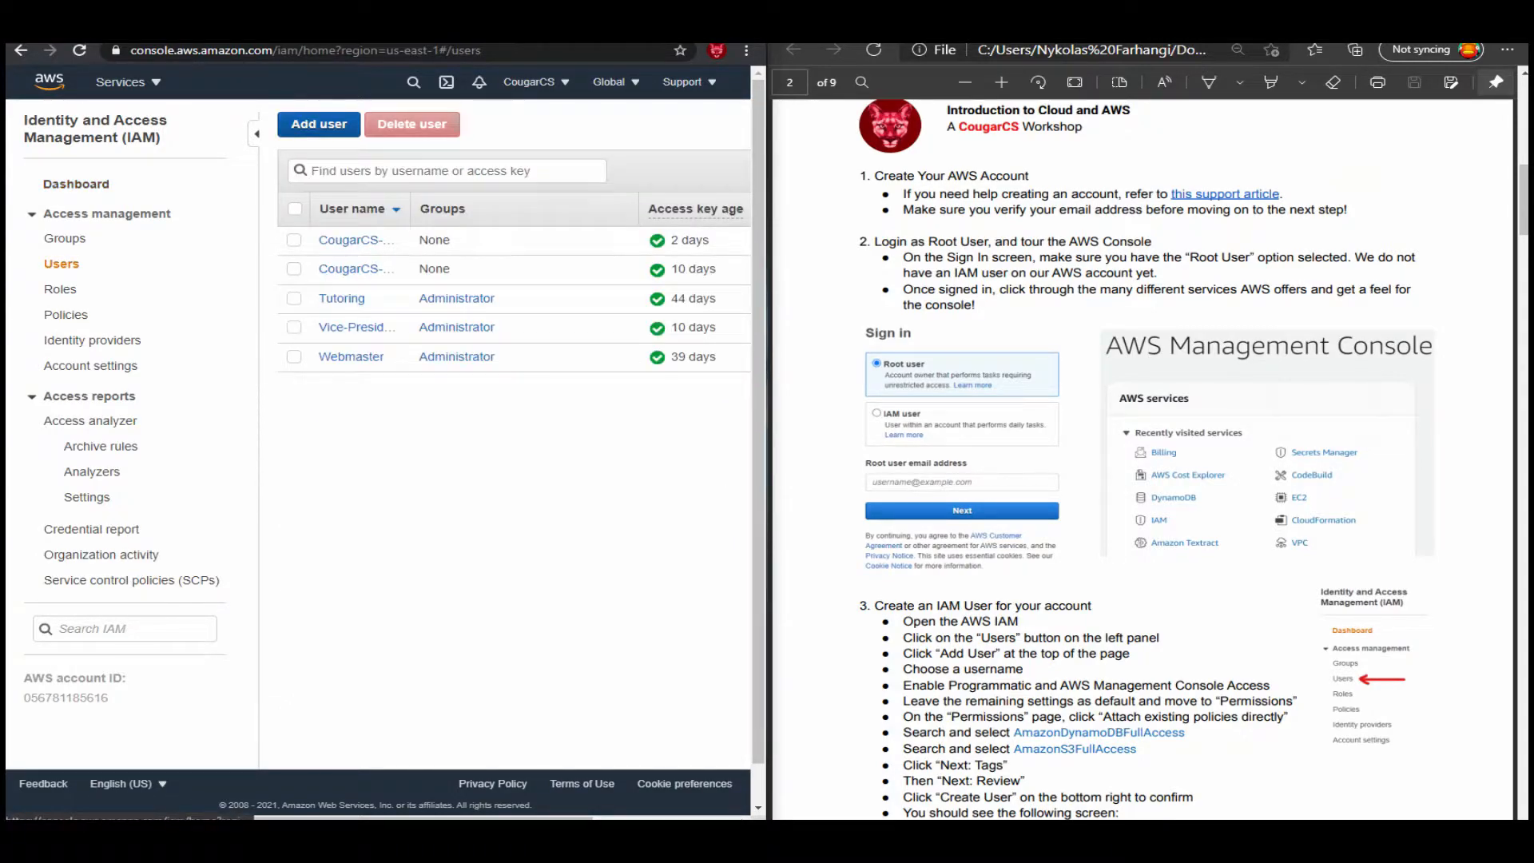
click(318, 124)
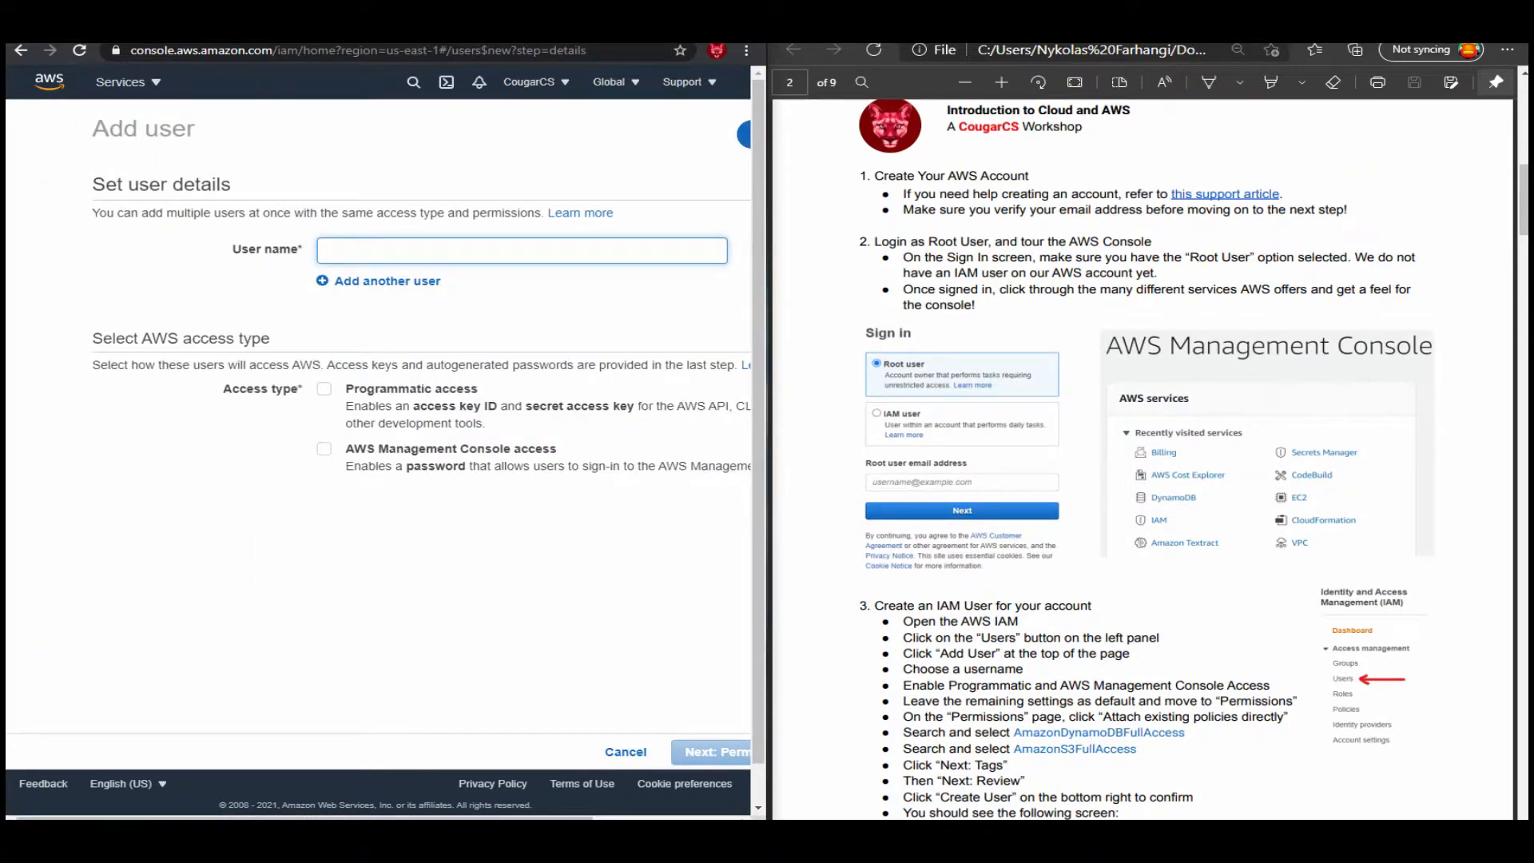
scroll(1142, 459, down, 5)
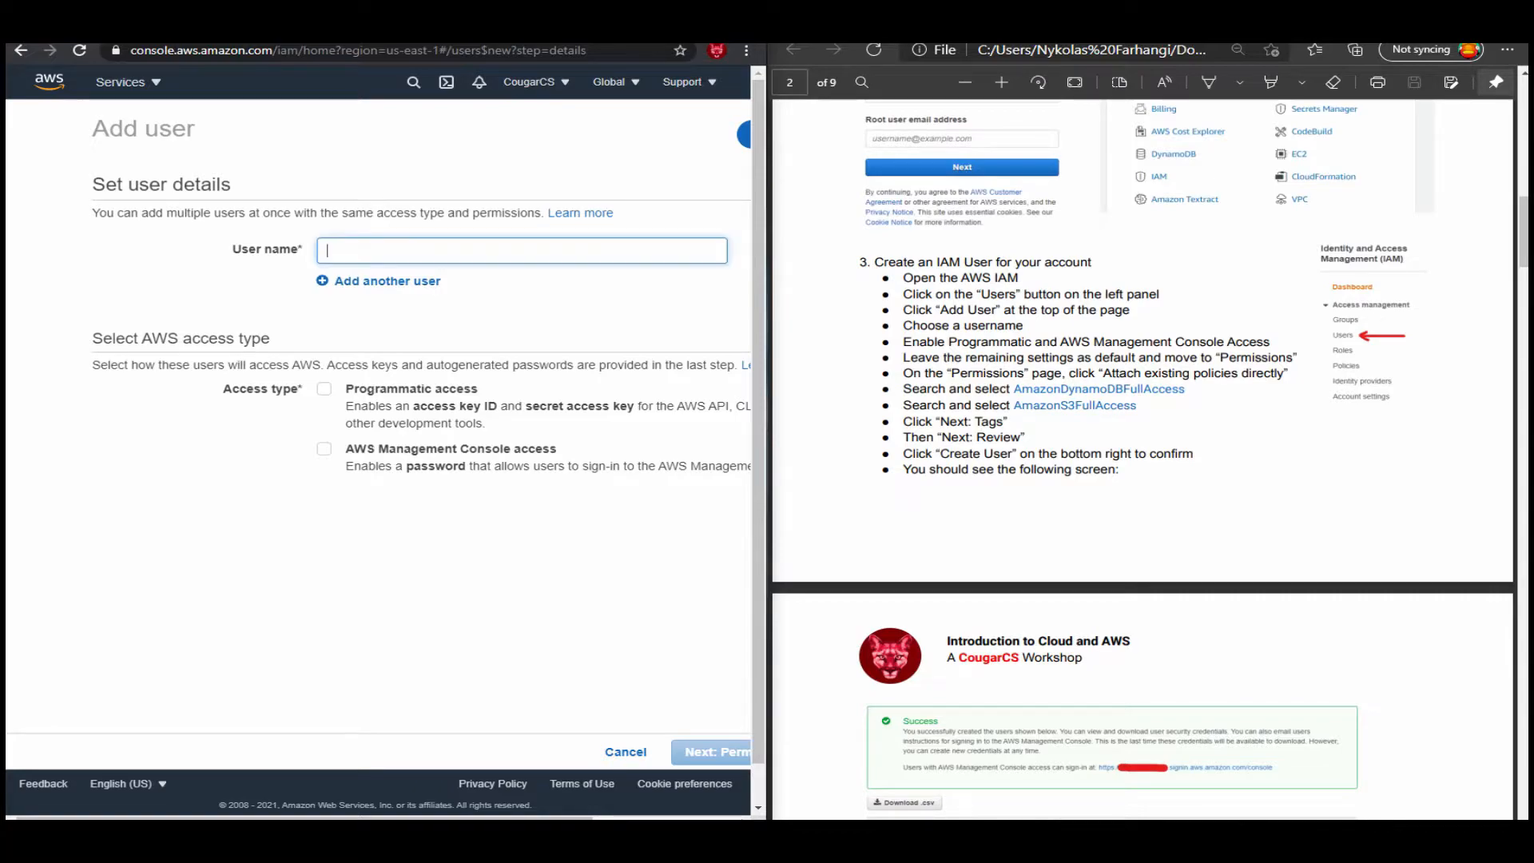
Set the new user's name to CougarCS-Demo-Service-Account.
text(CougarCS-=)
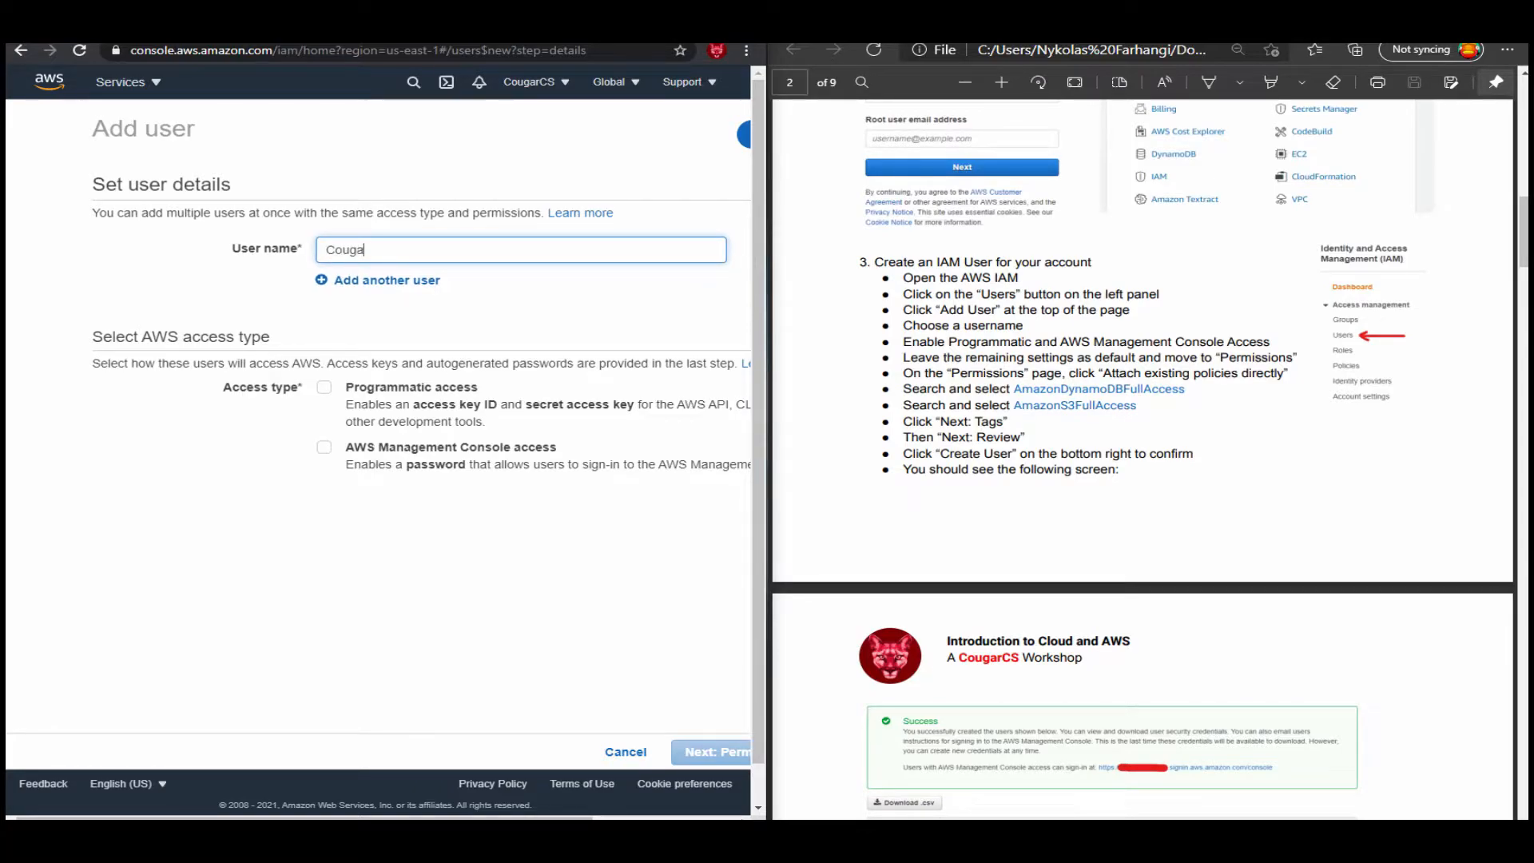
key(BackSpace)
text(Serverle)
key(BackSpace)
key(BackSpace)
key(BackSpace)
key(BackSpace)
key(BackSpace)
key(BackSpace)
key(BackSpace)
key(BackSpace)
text(Demop)
key(BackSpace)
text(-Servo)
key(BackSpace)
text(ice-Account)
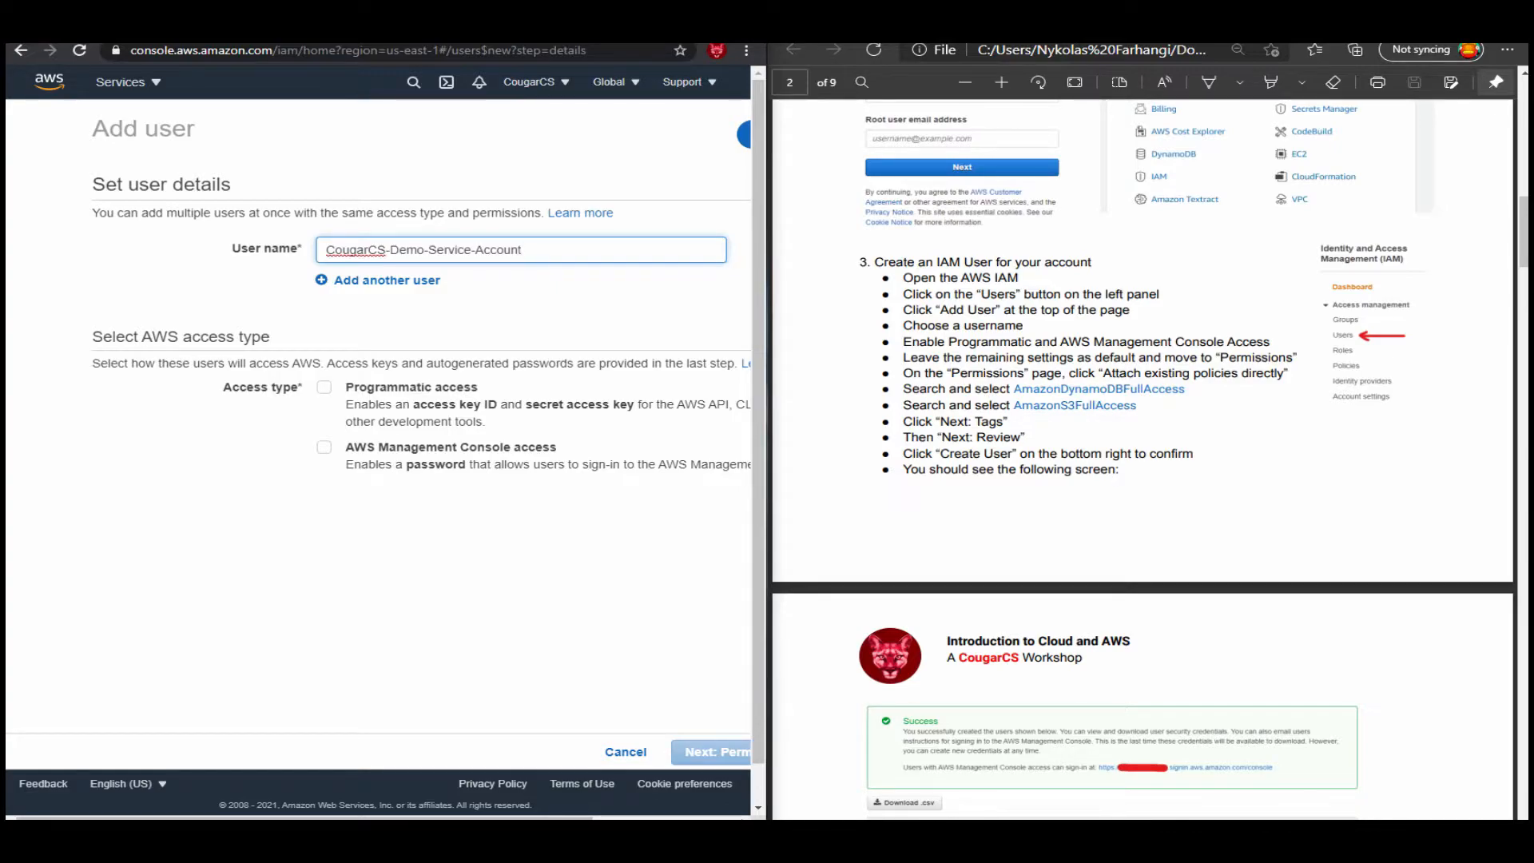
Enable programmatic and AWS Management Console access for the new user and turn off the required password reset.
click(324, 388)
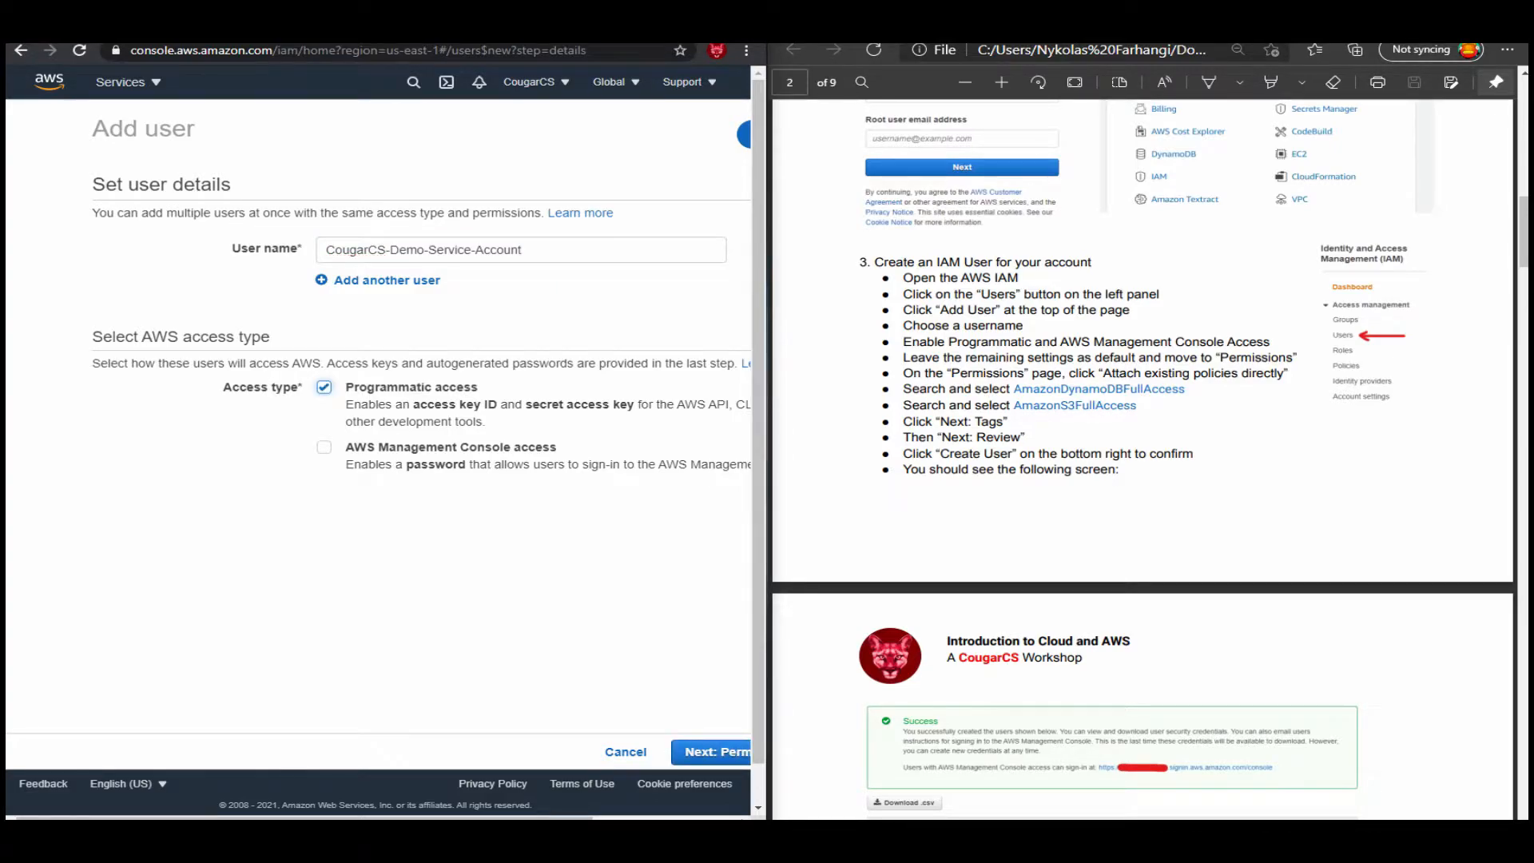
scroll(420, 416, down, 1)
click(324, 431)
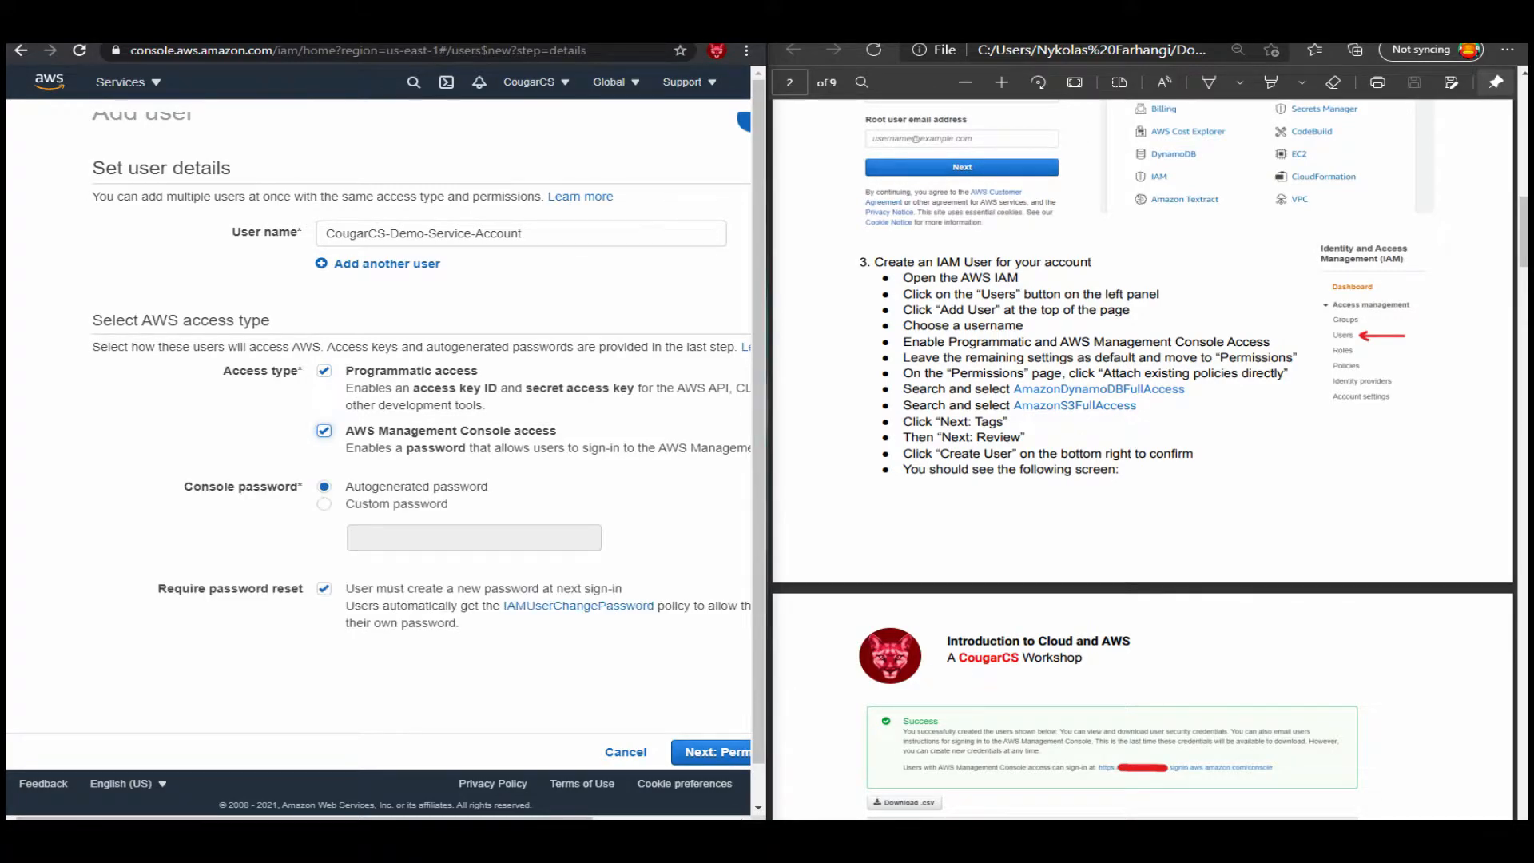
scroll(421, 448, down, 1)
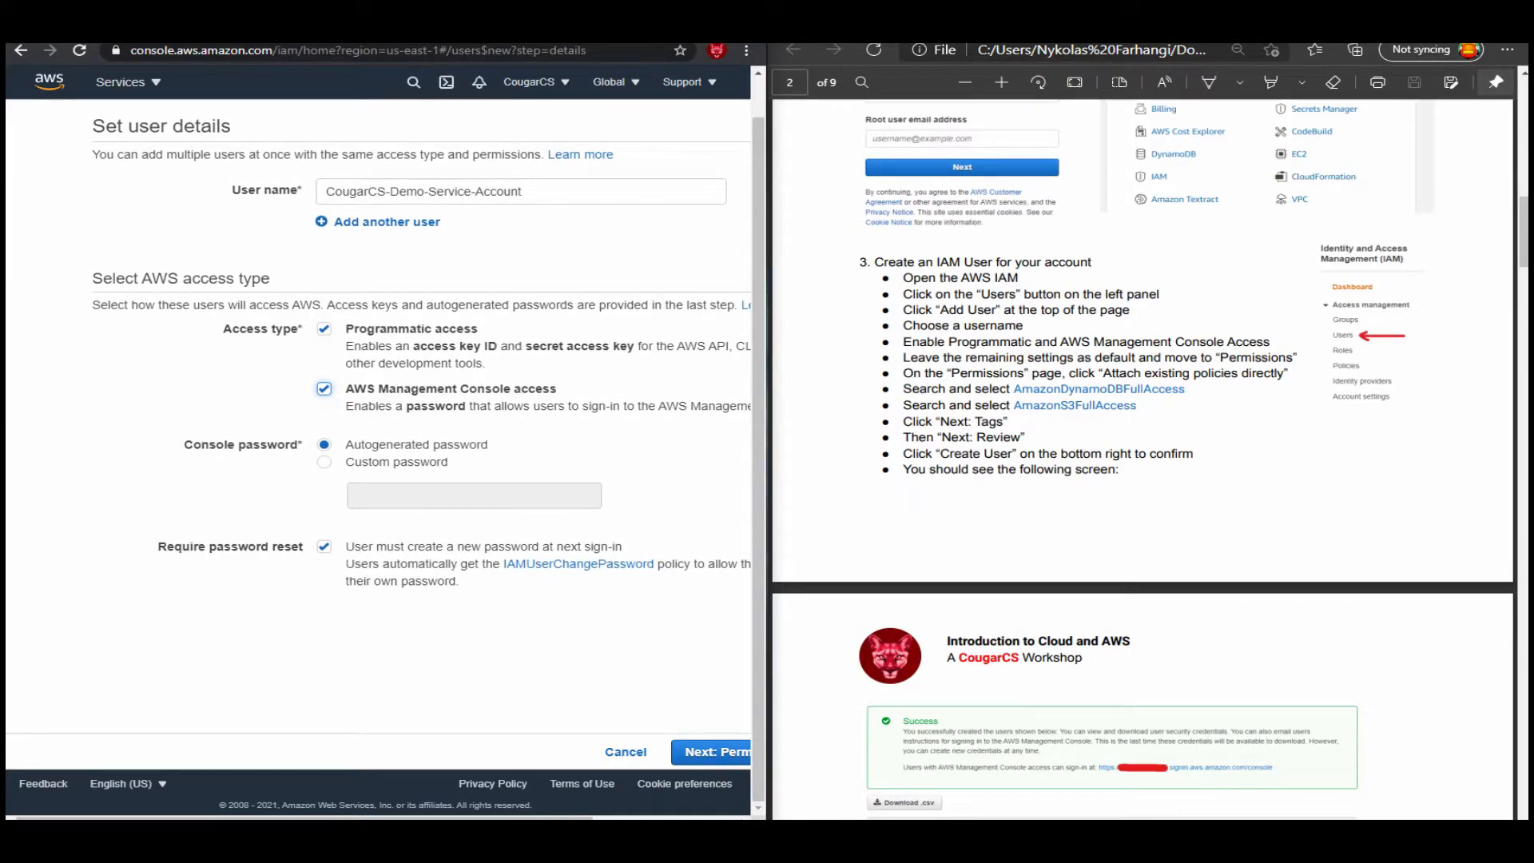
click(324, 547)
drag(304, 818, 392, 818)
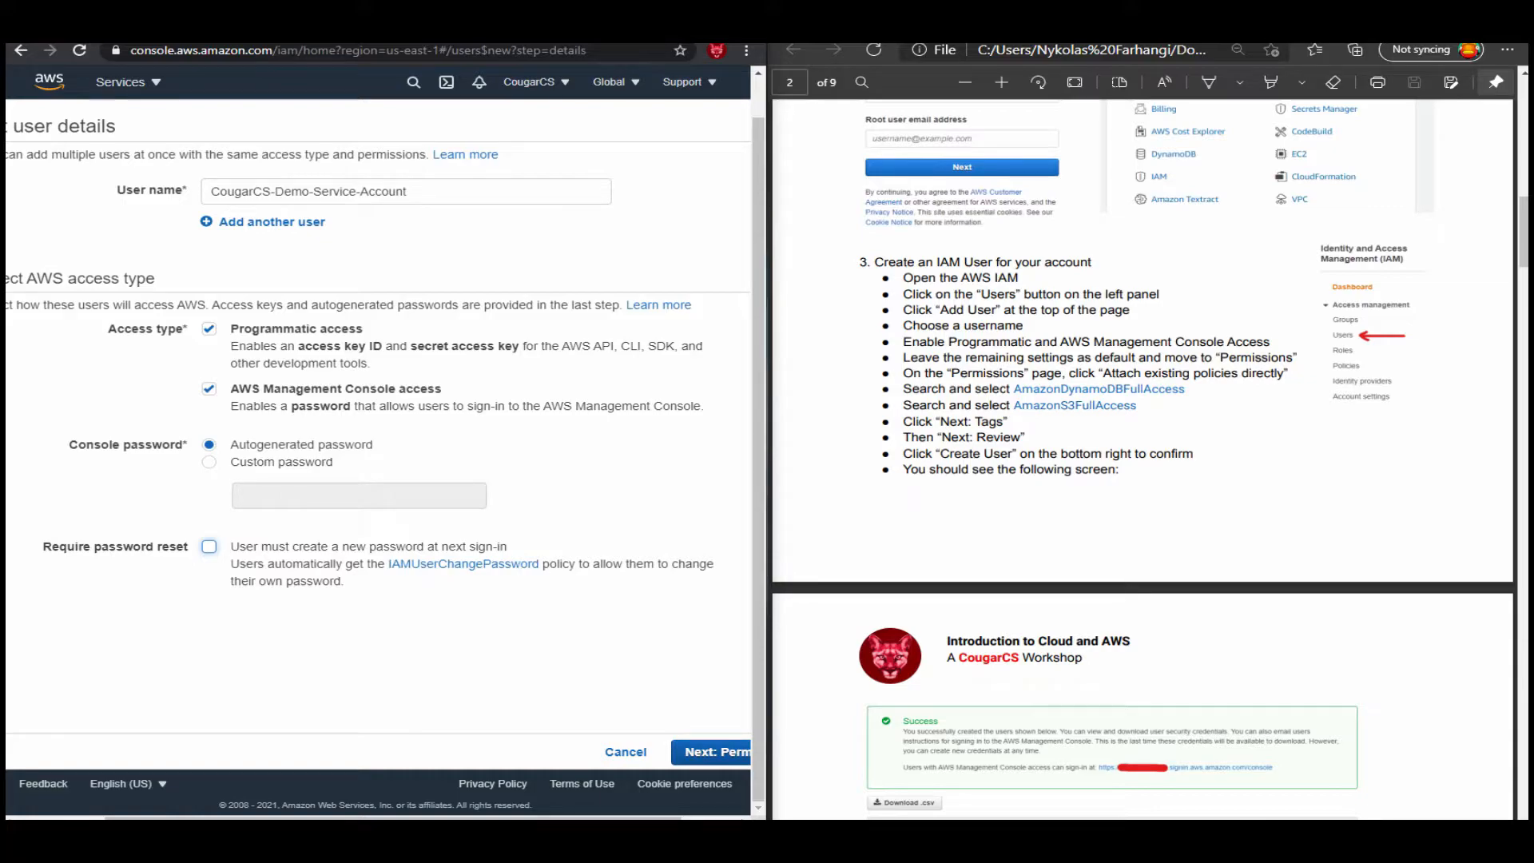
click(561, 567)
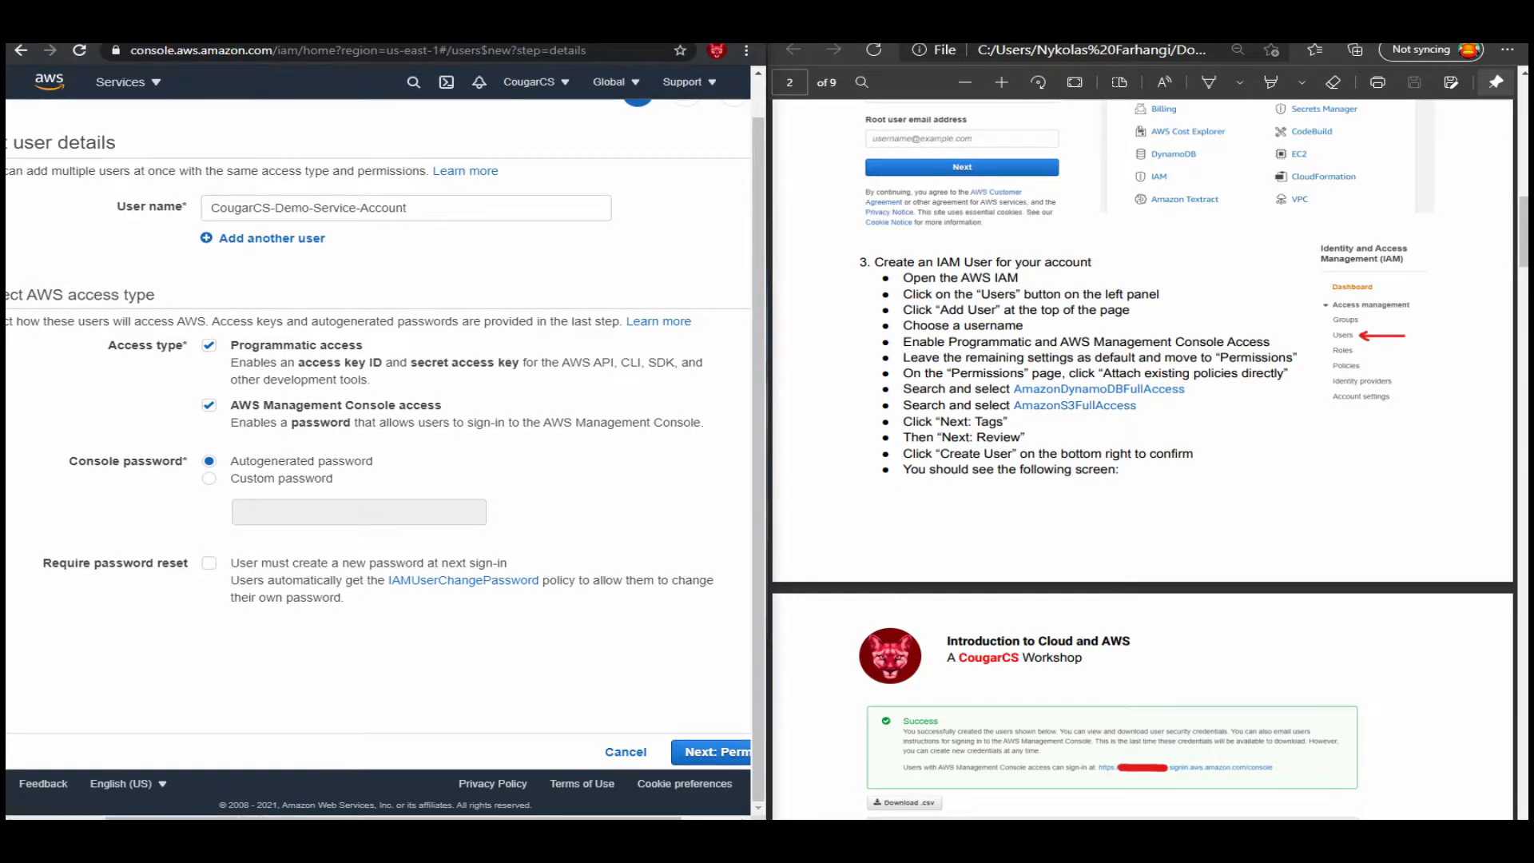
Switch to the other AWS console tab and open the IAM dashboard there through a search for iam.
key(ctrl+Tab)
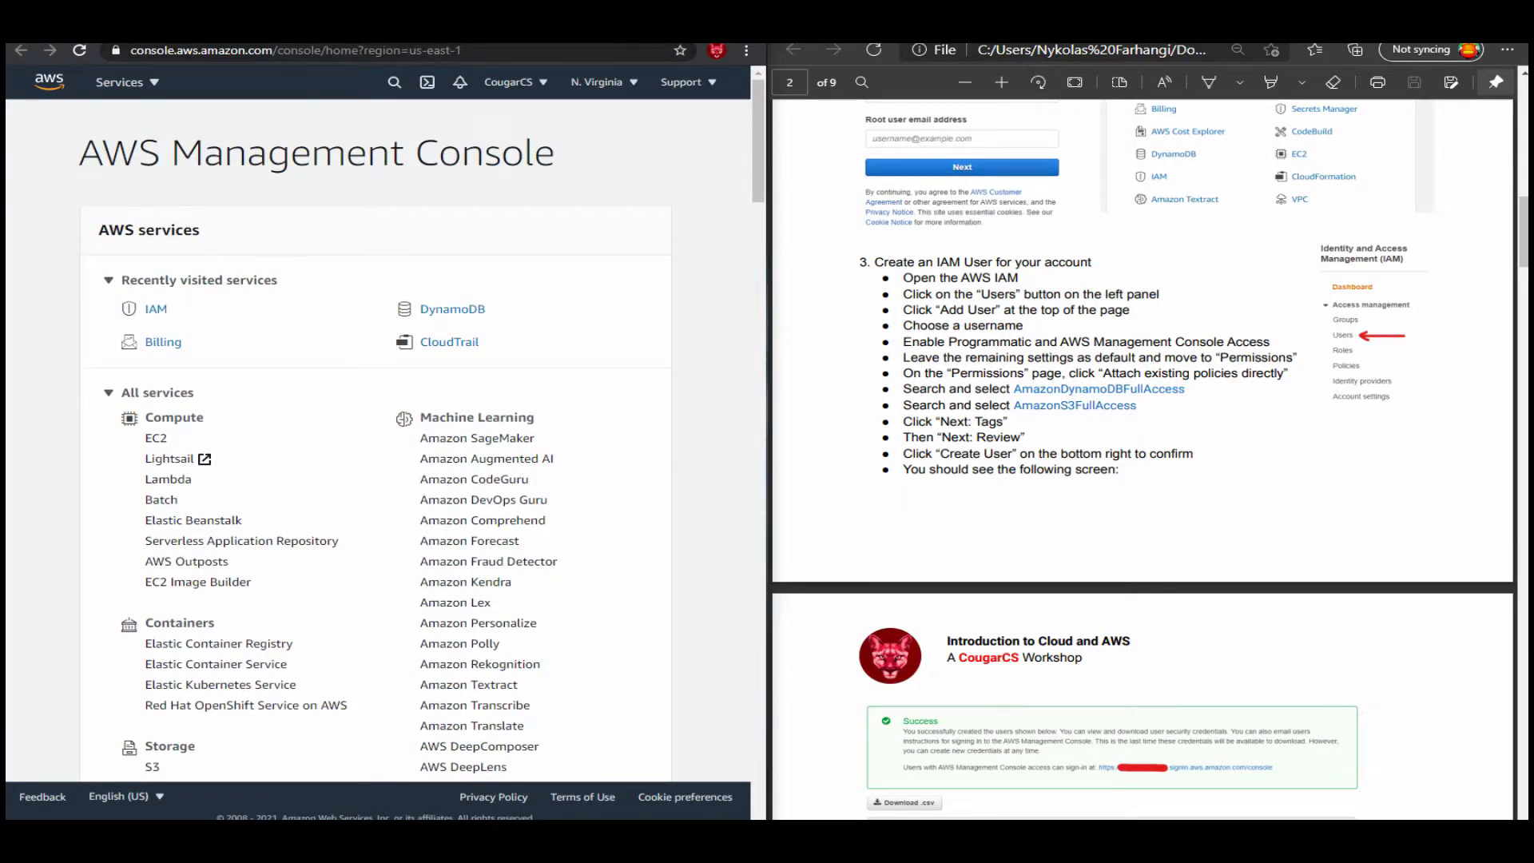
click(394, 83)
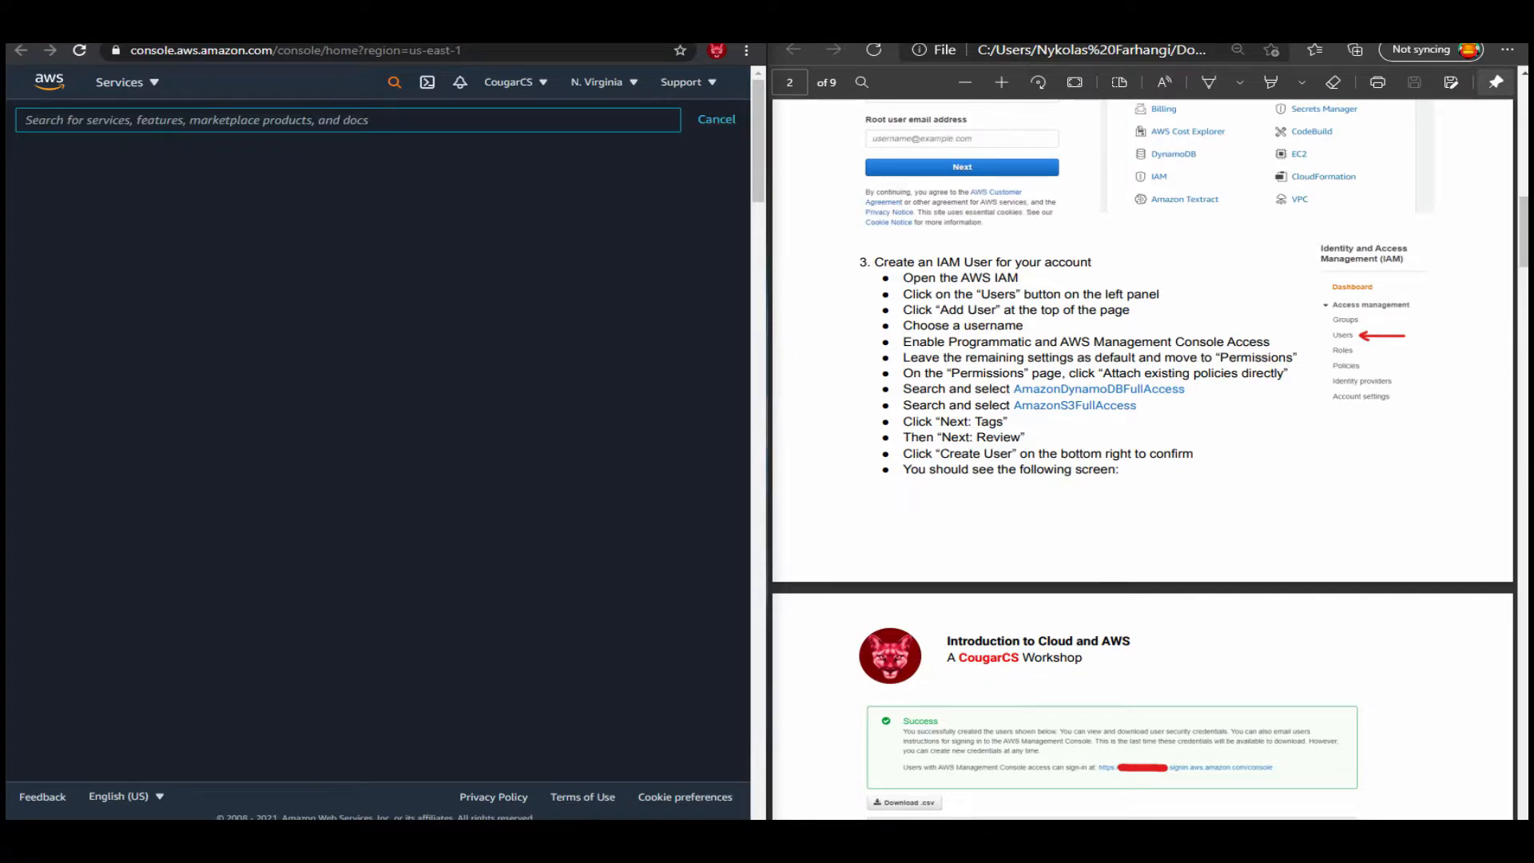
text(iam)
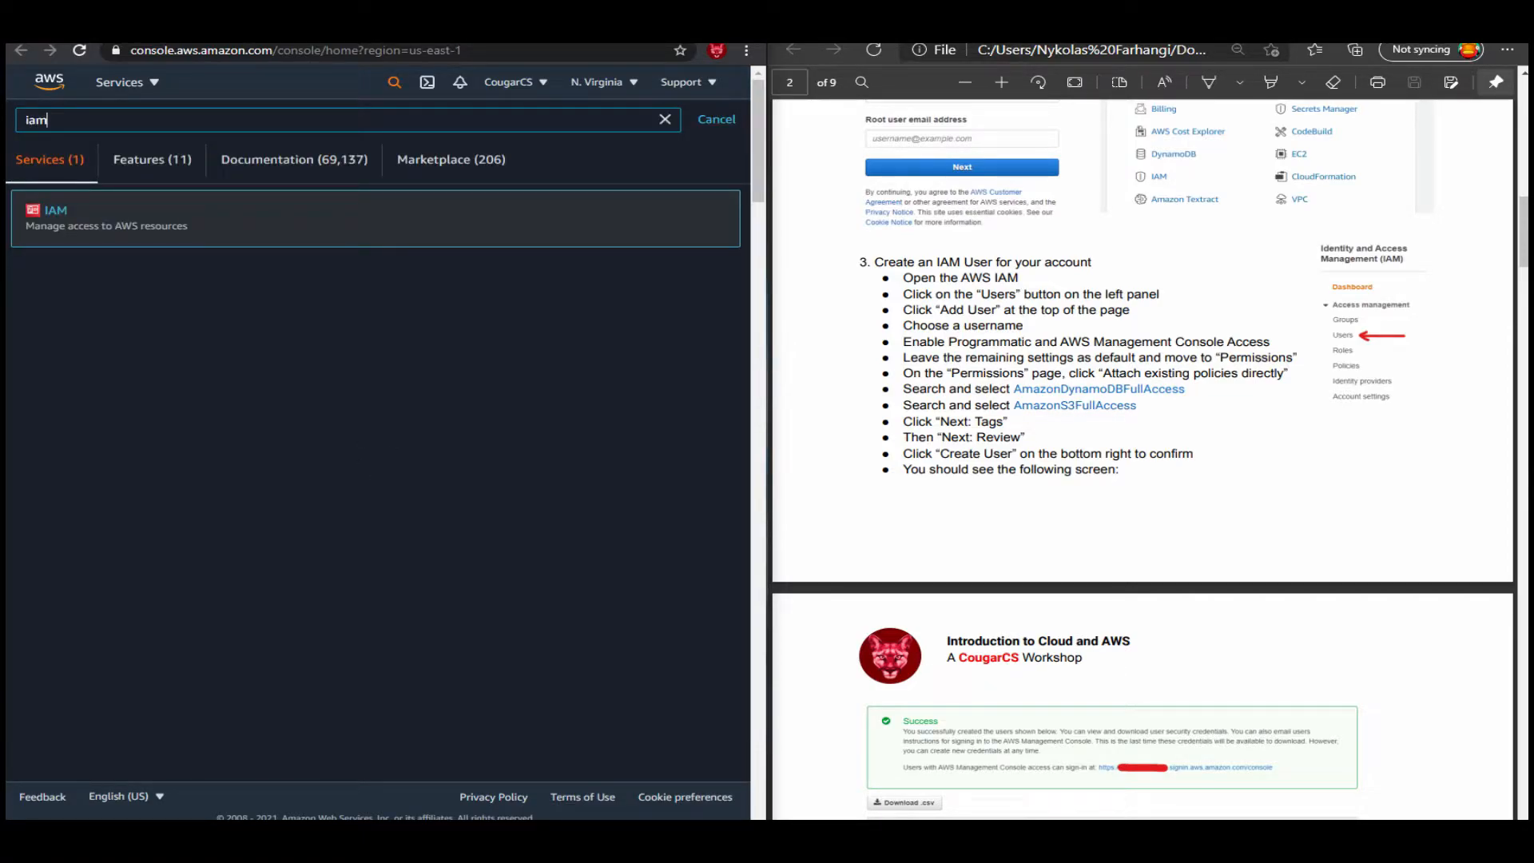
key(Return)
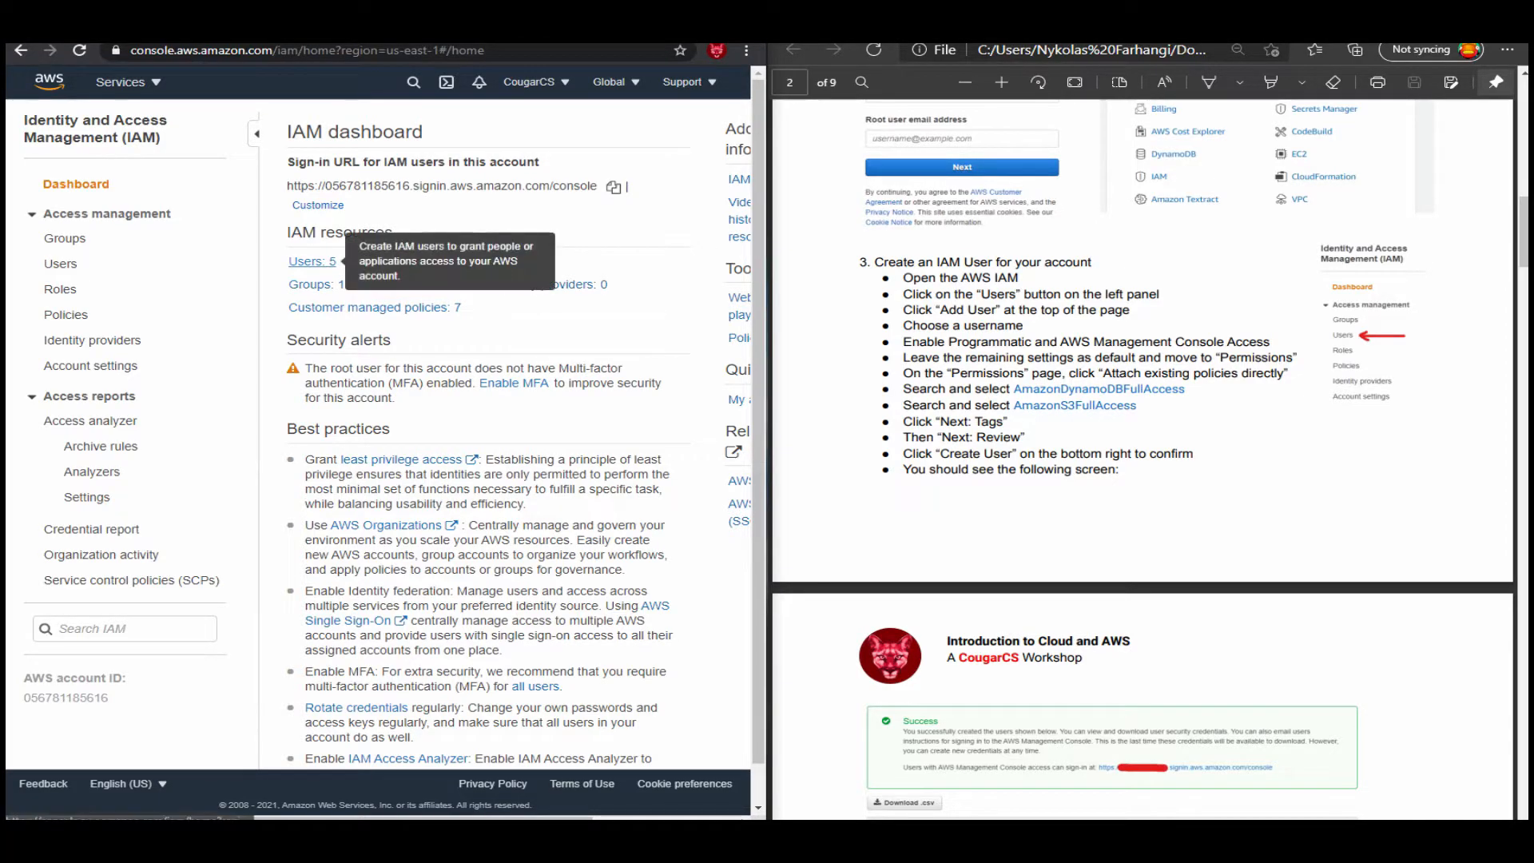
Open the IAM Users list from the dashboard and start adding a user.
click(313, 261)
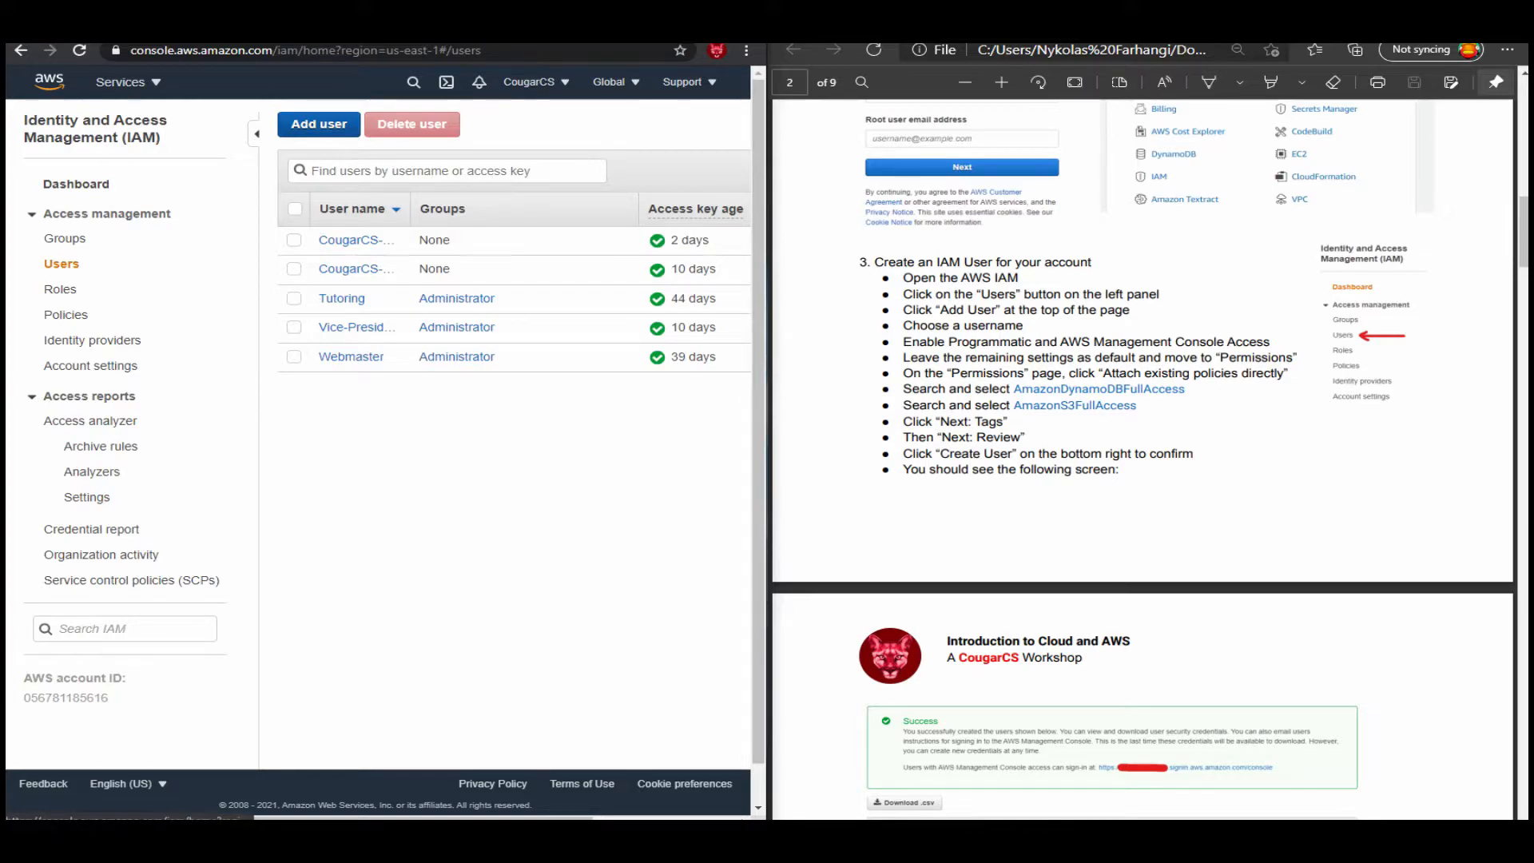
click(318, 125)
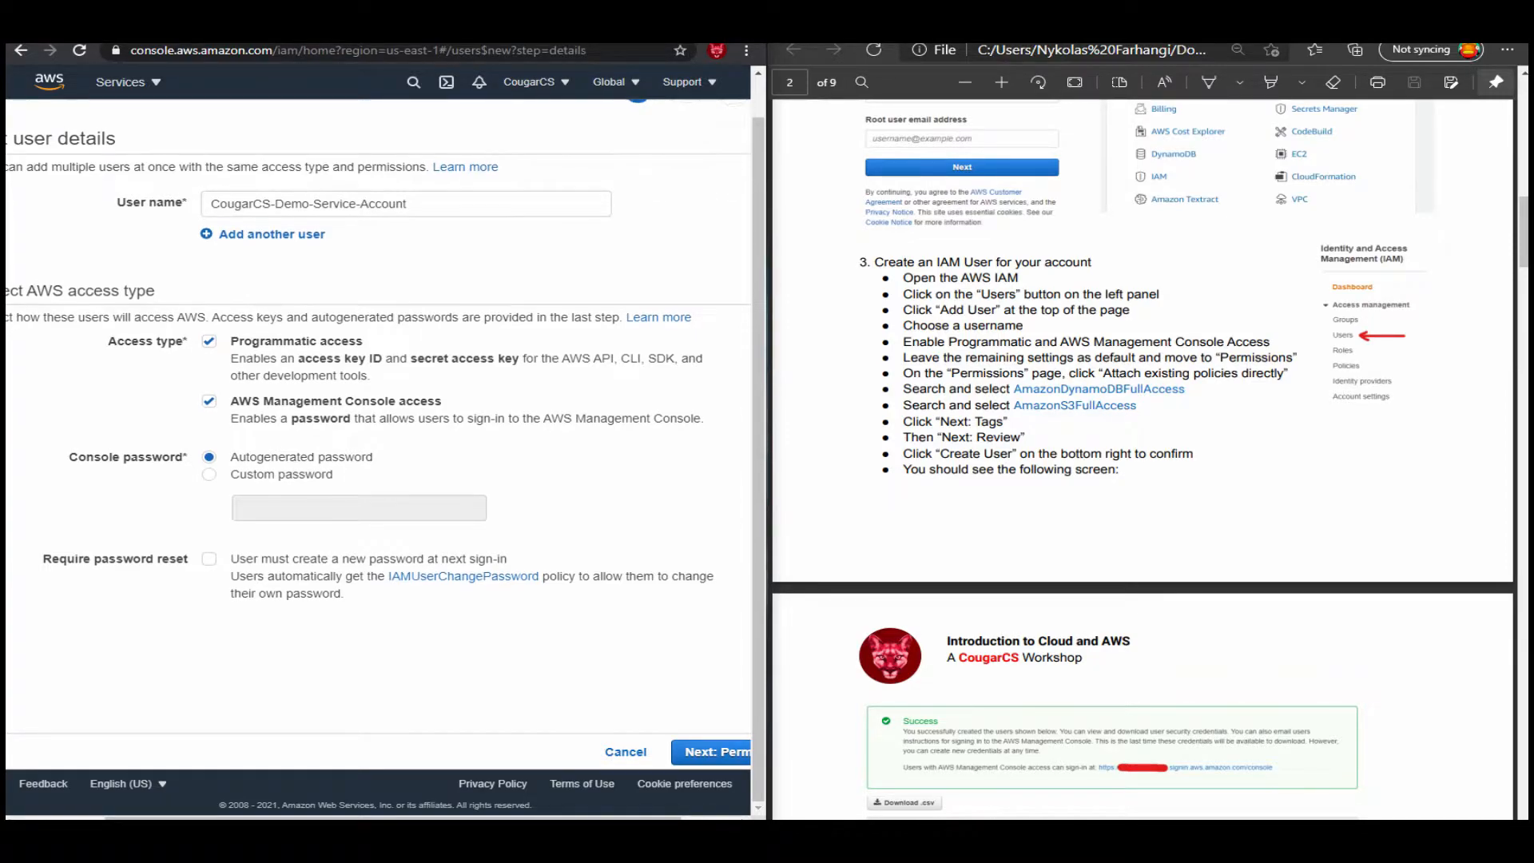
Continue from the completed CougarCS-Demo-Service-Account details to its permissions and choose to attach existing policies directly.
scroll(377, 350, down, 1)
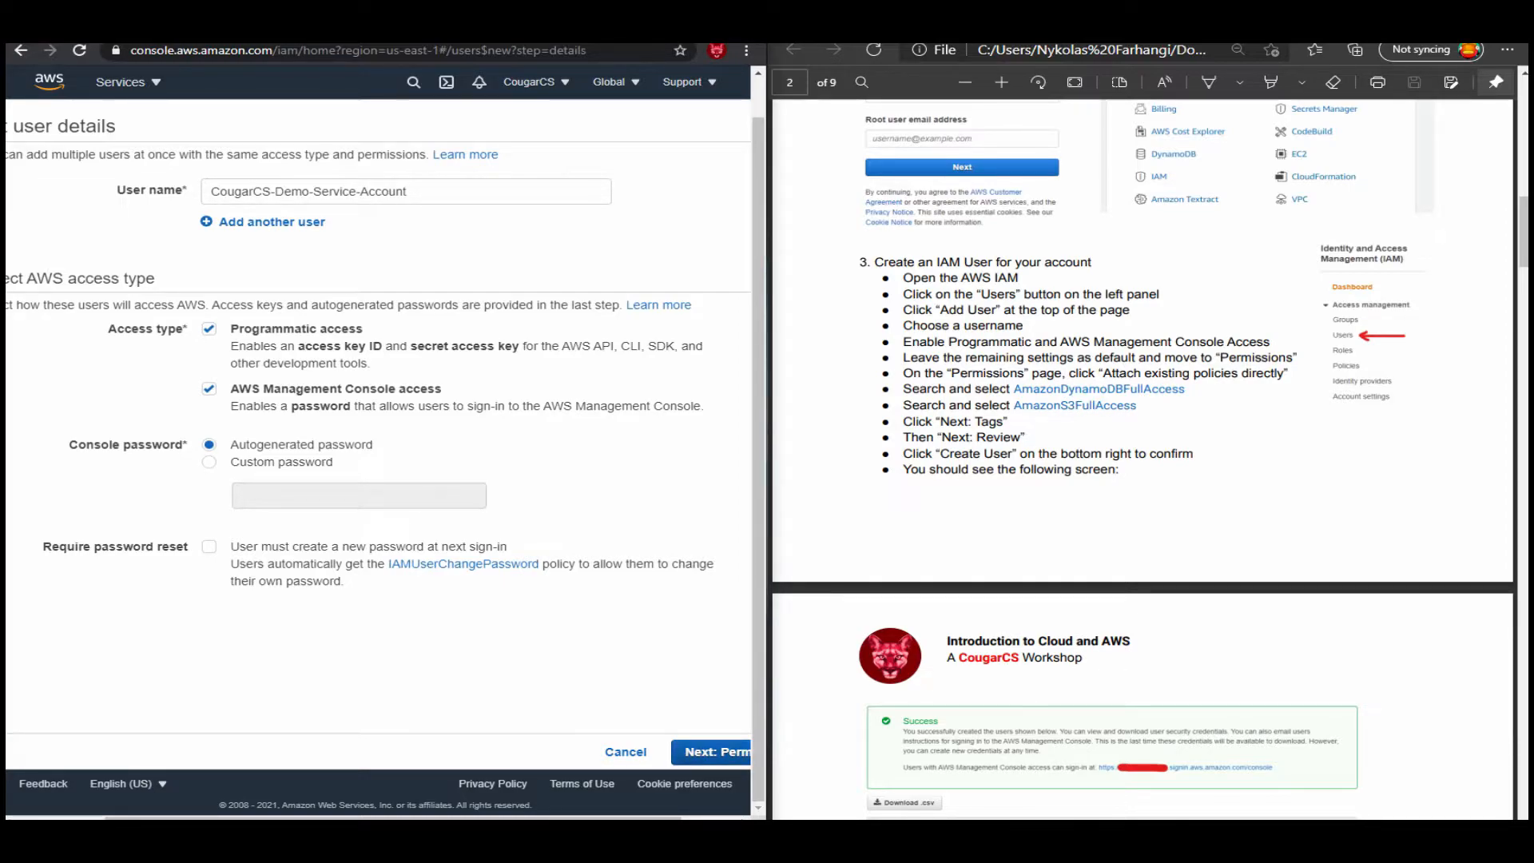
scroll(1142, 459, down, 2)
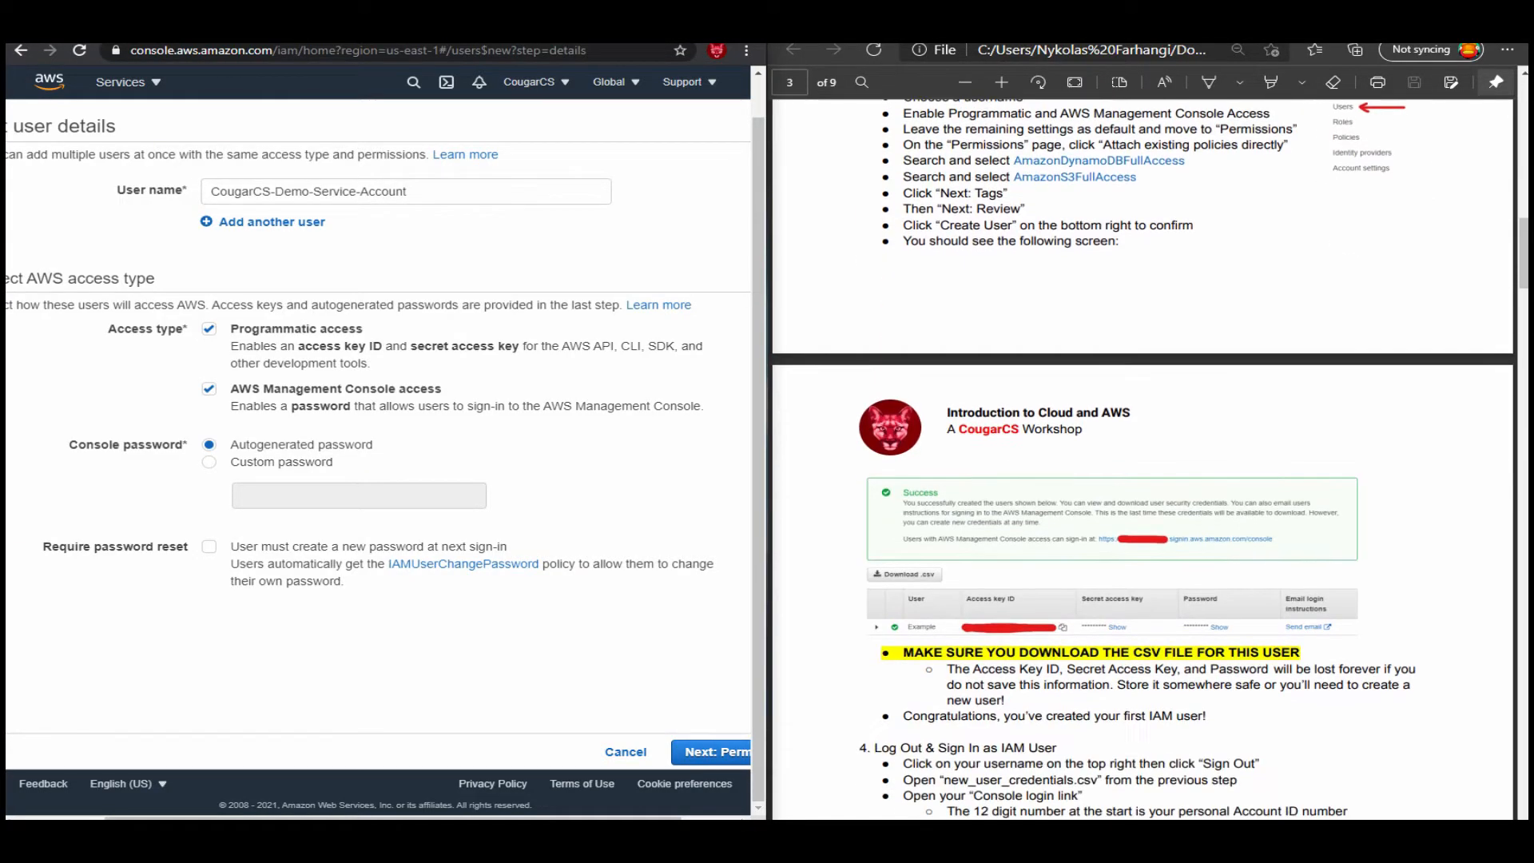
scroll(1142, 459, up, 1)
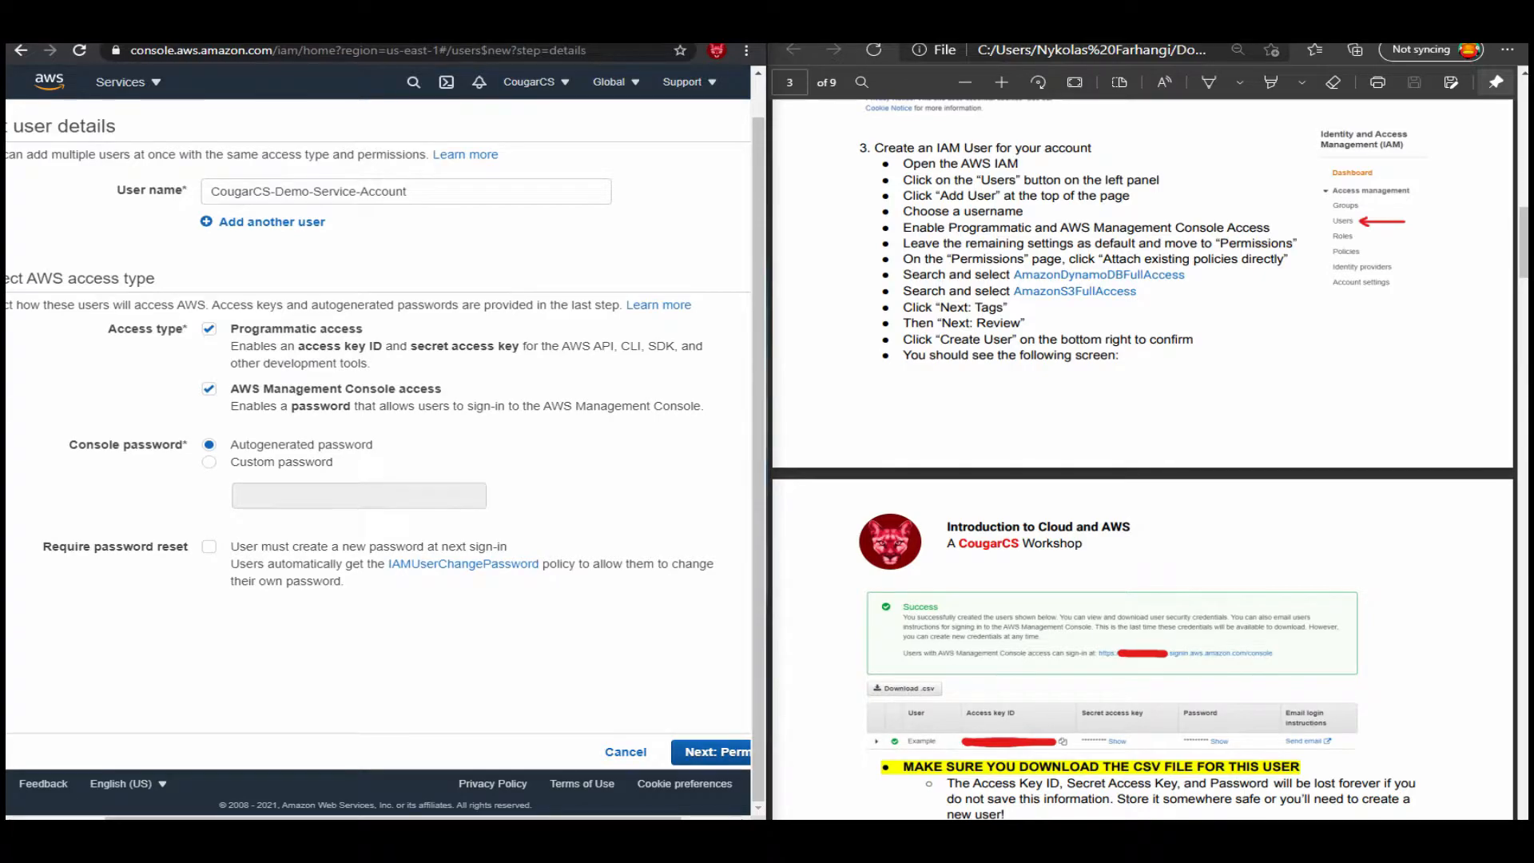
click(712, 752)
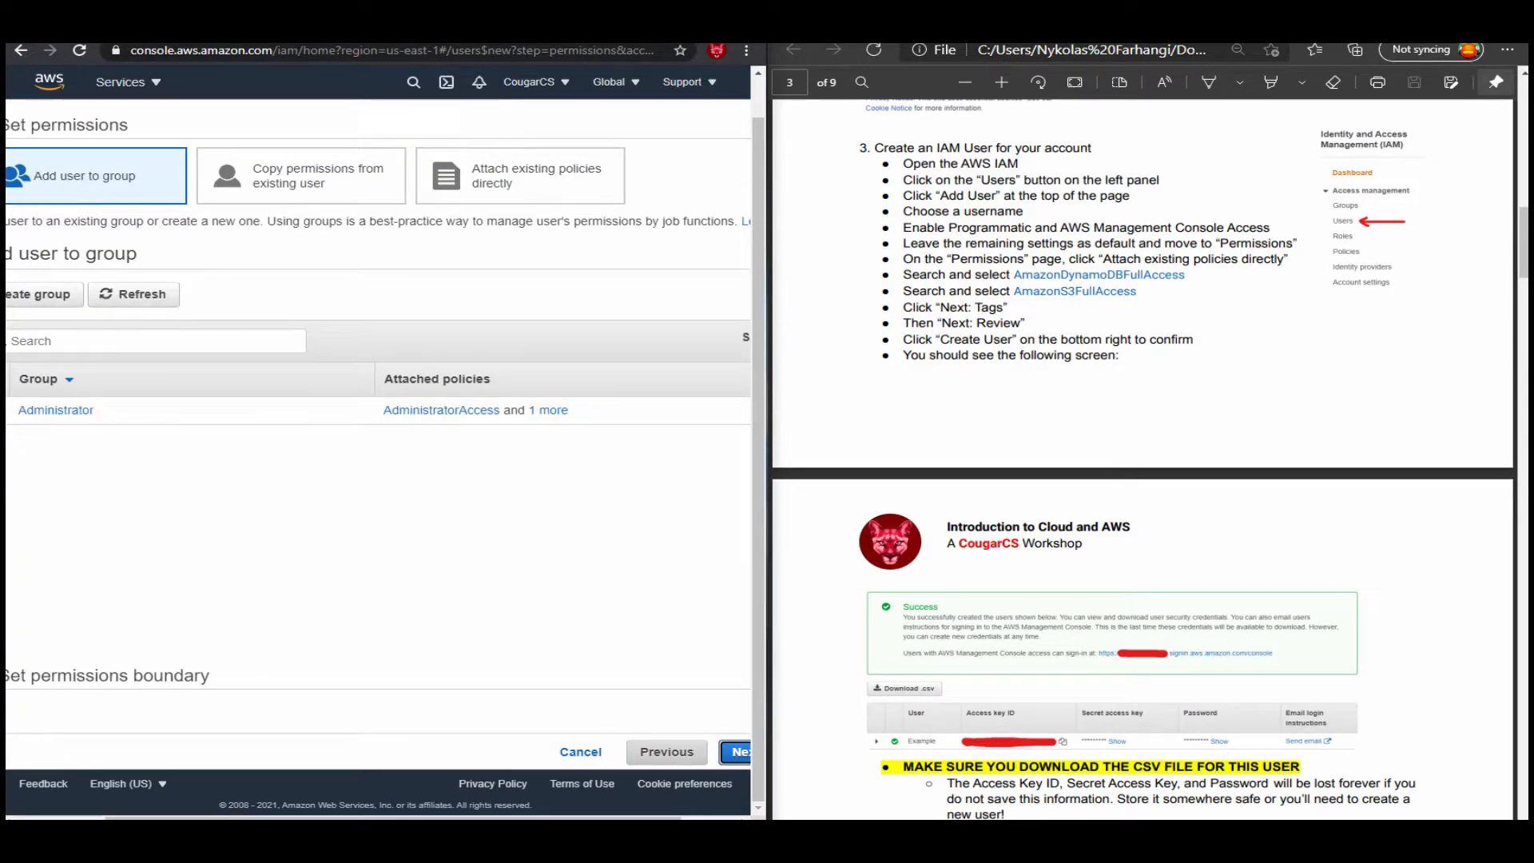
drag(593, 36, 639, 7)
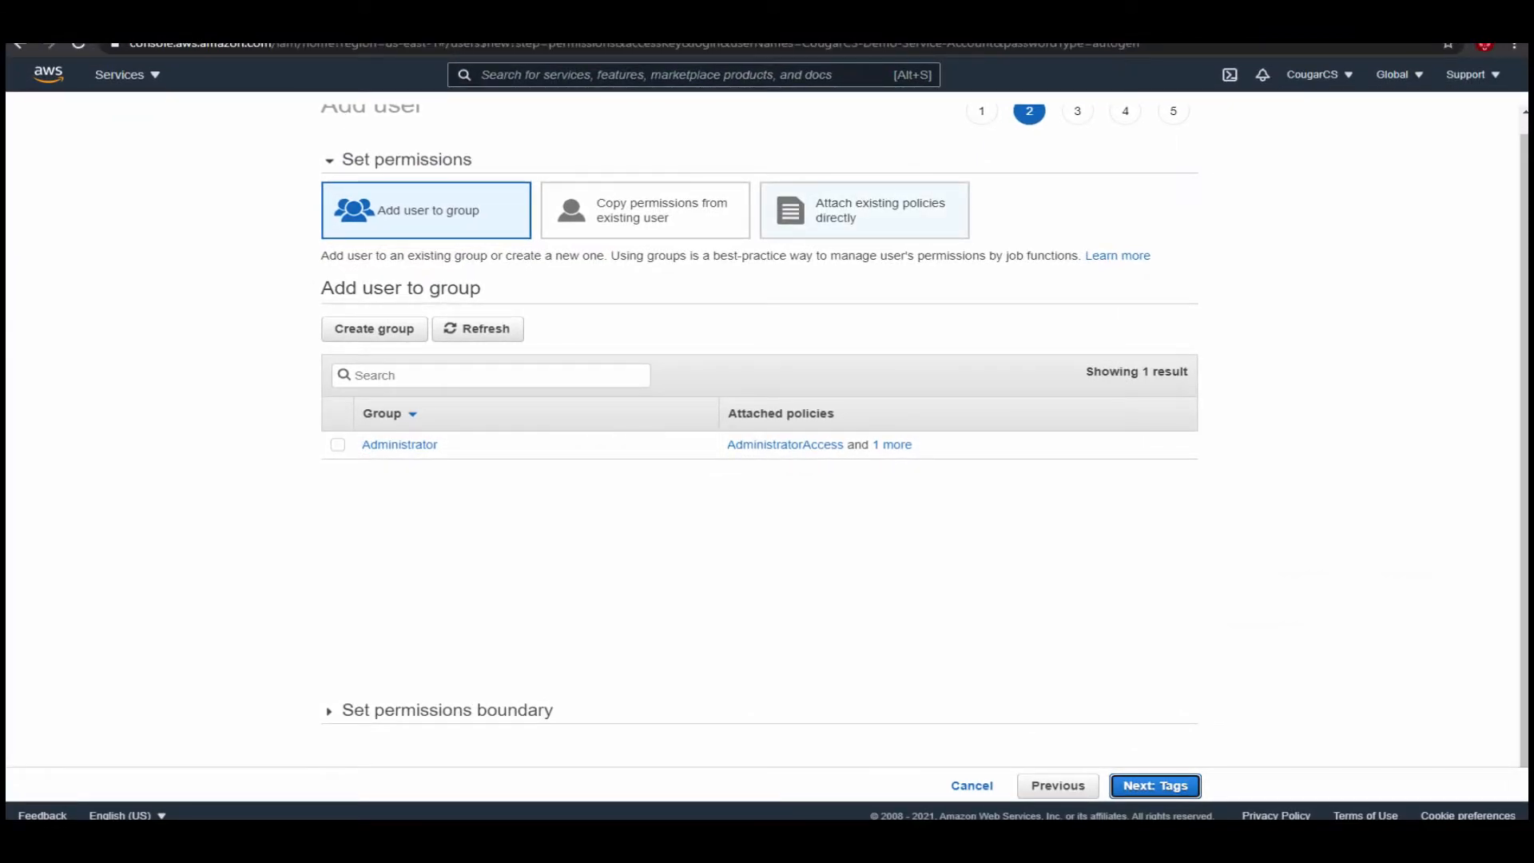
click(864, 210)
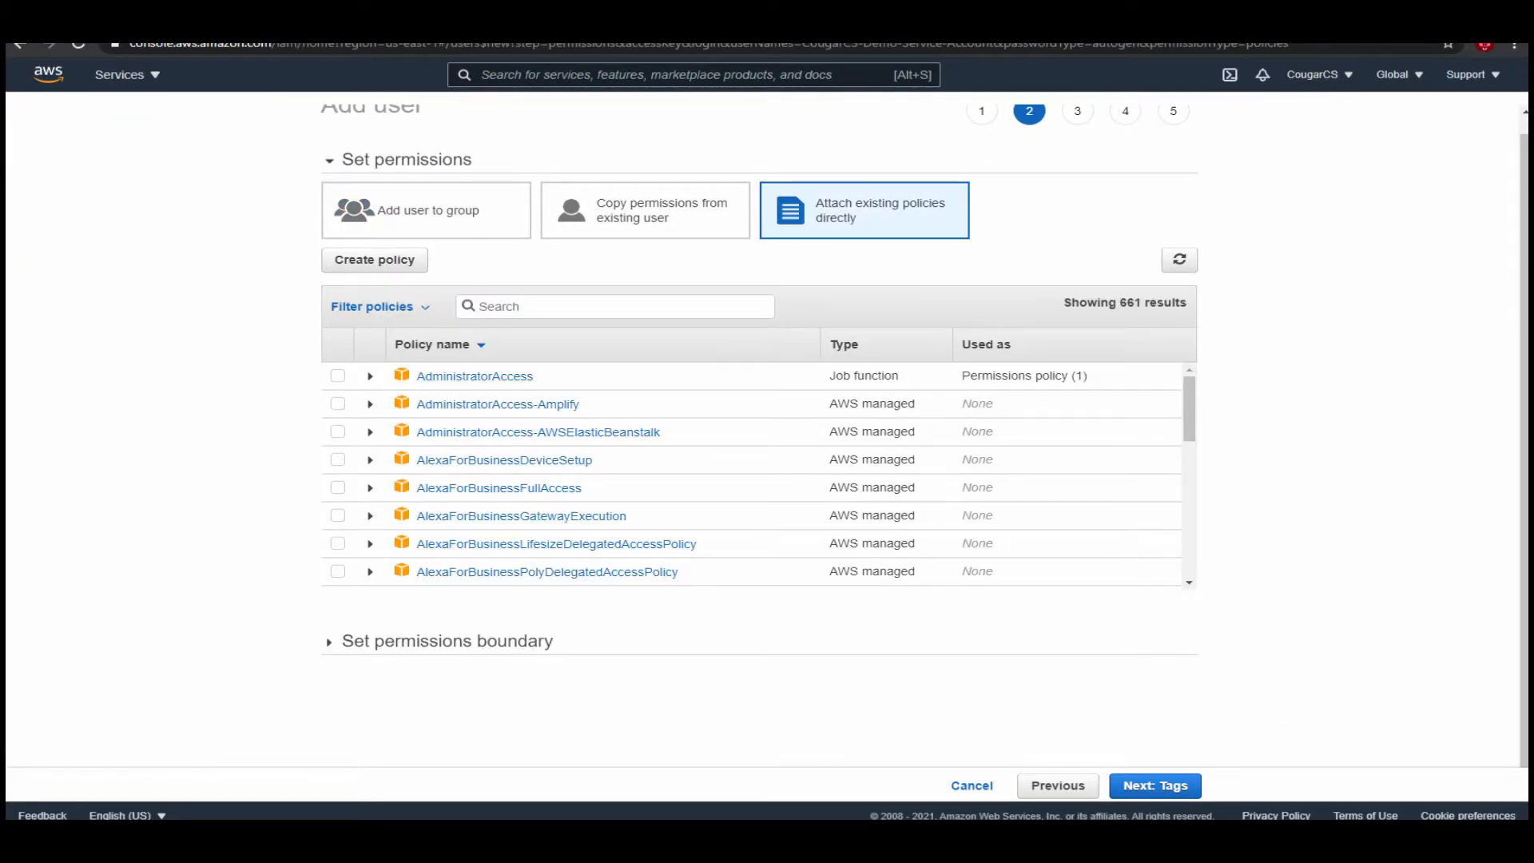
Find the AmazonDynamoDBFullAccess policy named in the workshop guide and select it for the new user.
drag(639, 11, 335, 130)
key(super+Left)
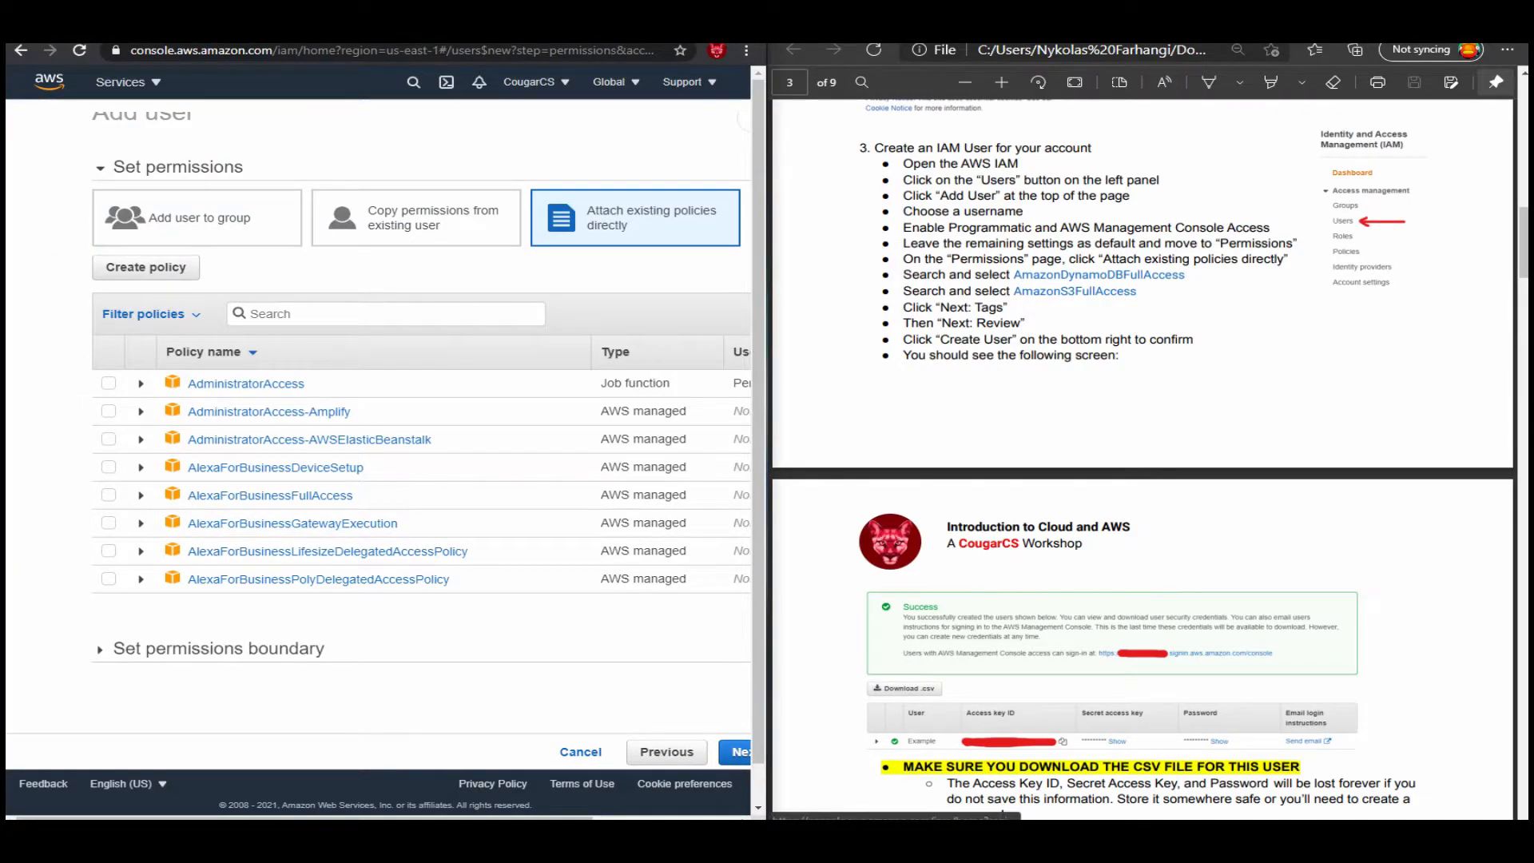
drag(1186, 275, 1013, 275)
key(ctrl+c)
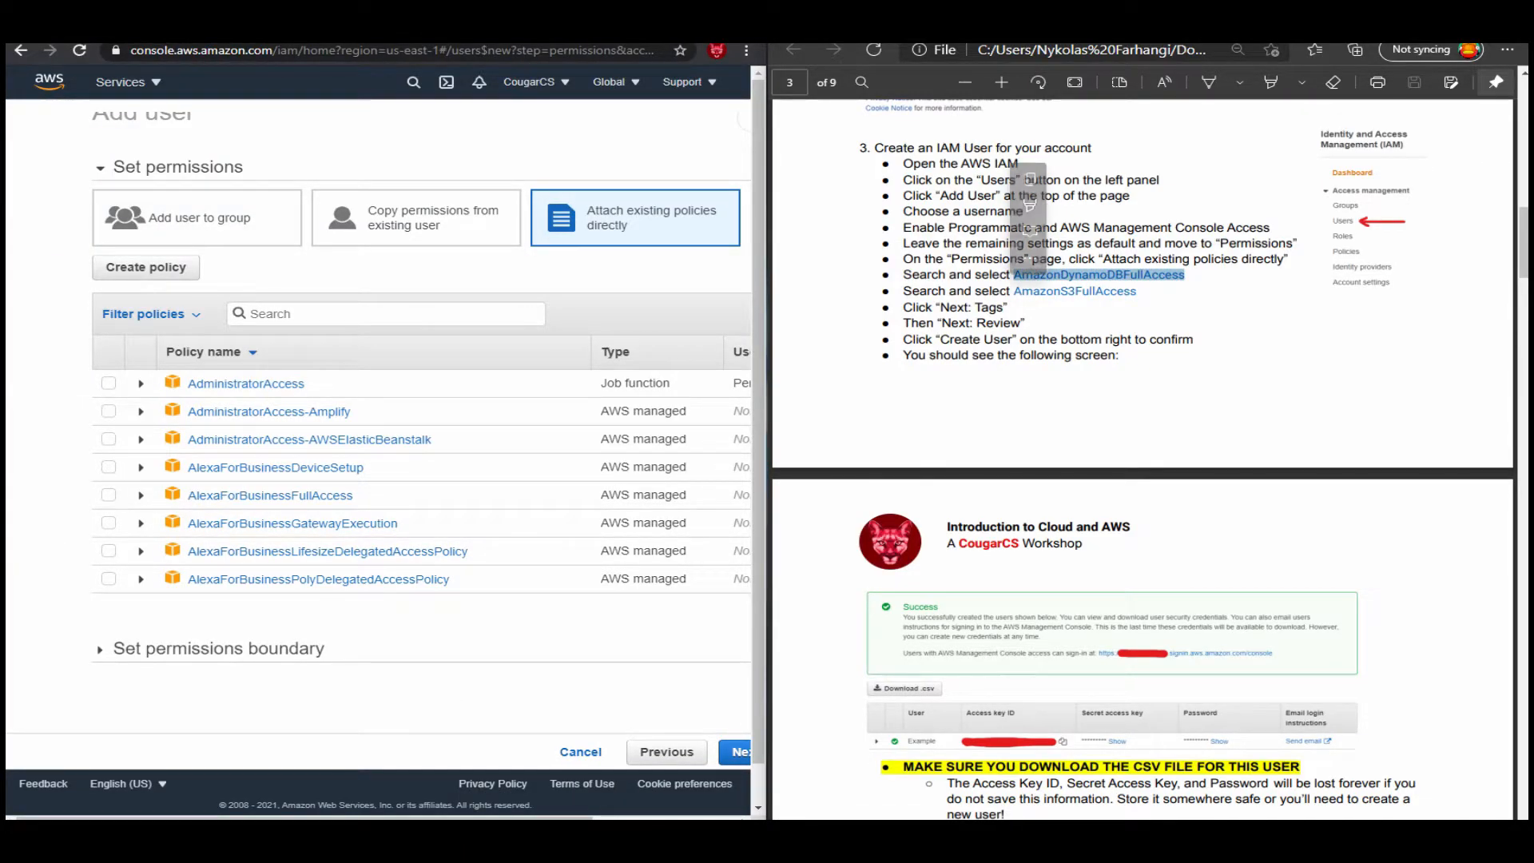
click(385, 313)
key(ctrl+v)
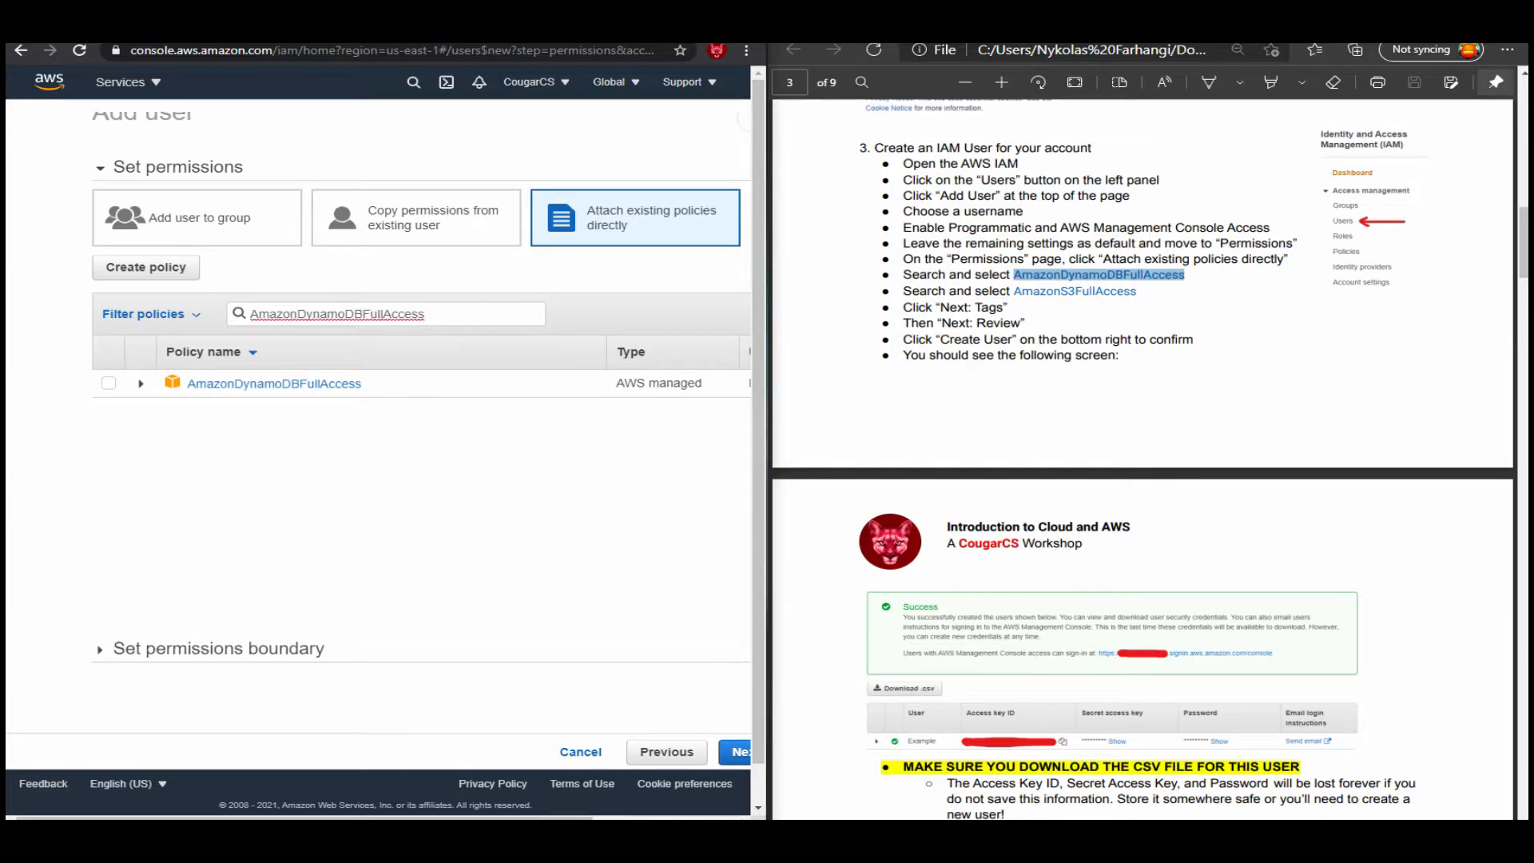
click(109, 383)
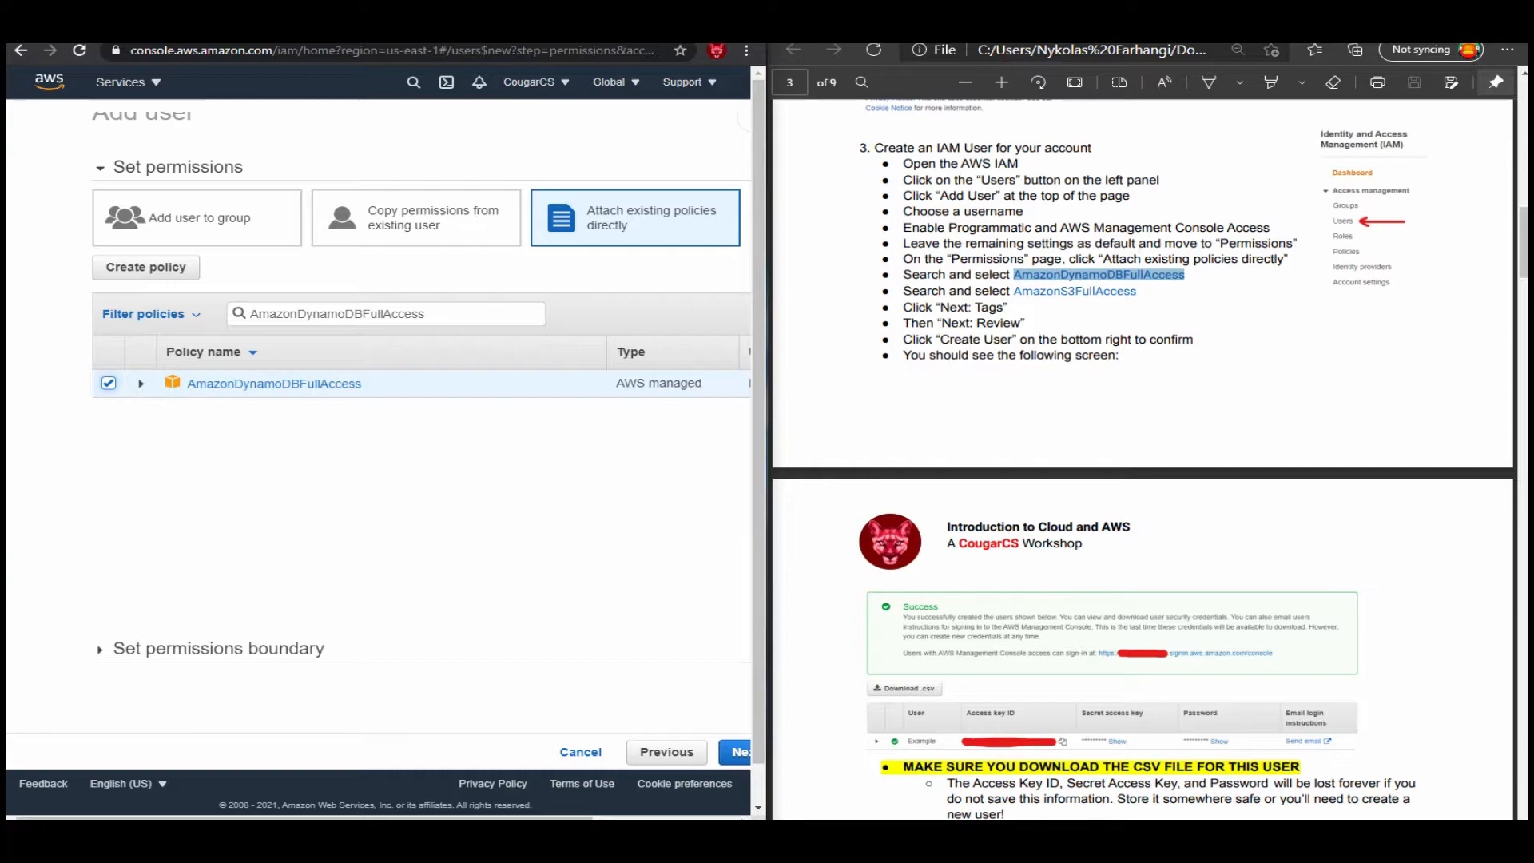
Search the policies for AmazonS3FullAccess, copied from the workshop guide, and select it as well.
double_click(360, 314)
drag(1137, 291, 1013, 292)
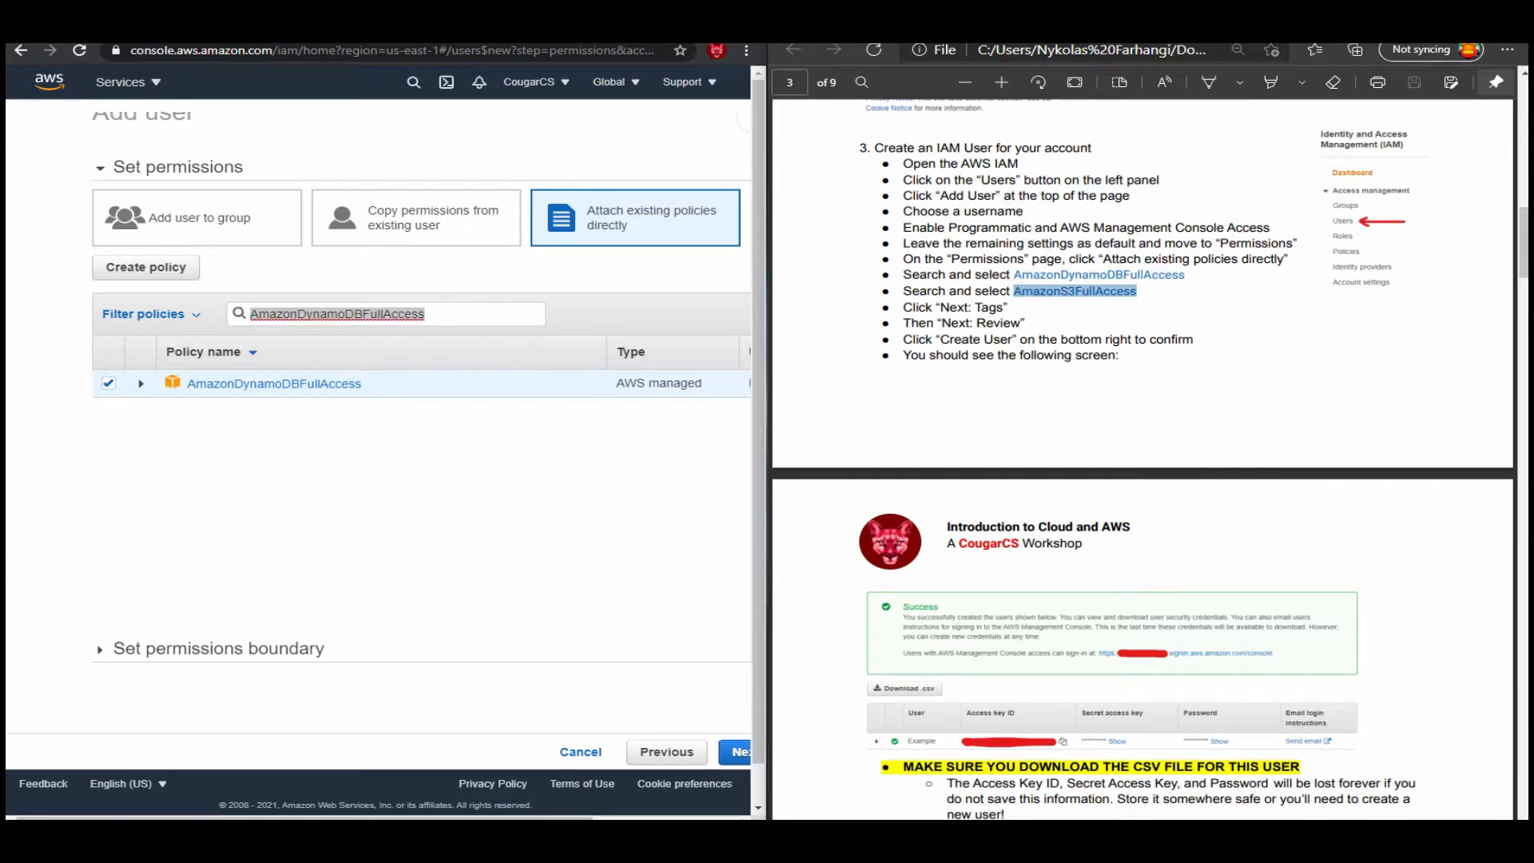
key(ctrl+c)
key(alt+Tab)
key(ctrl+v)
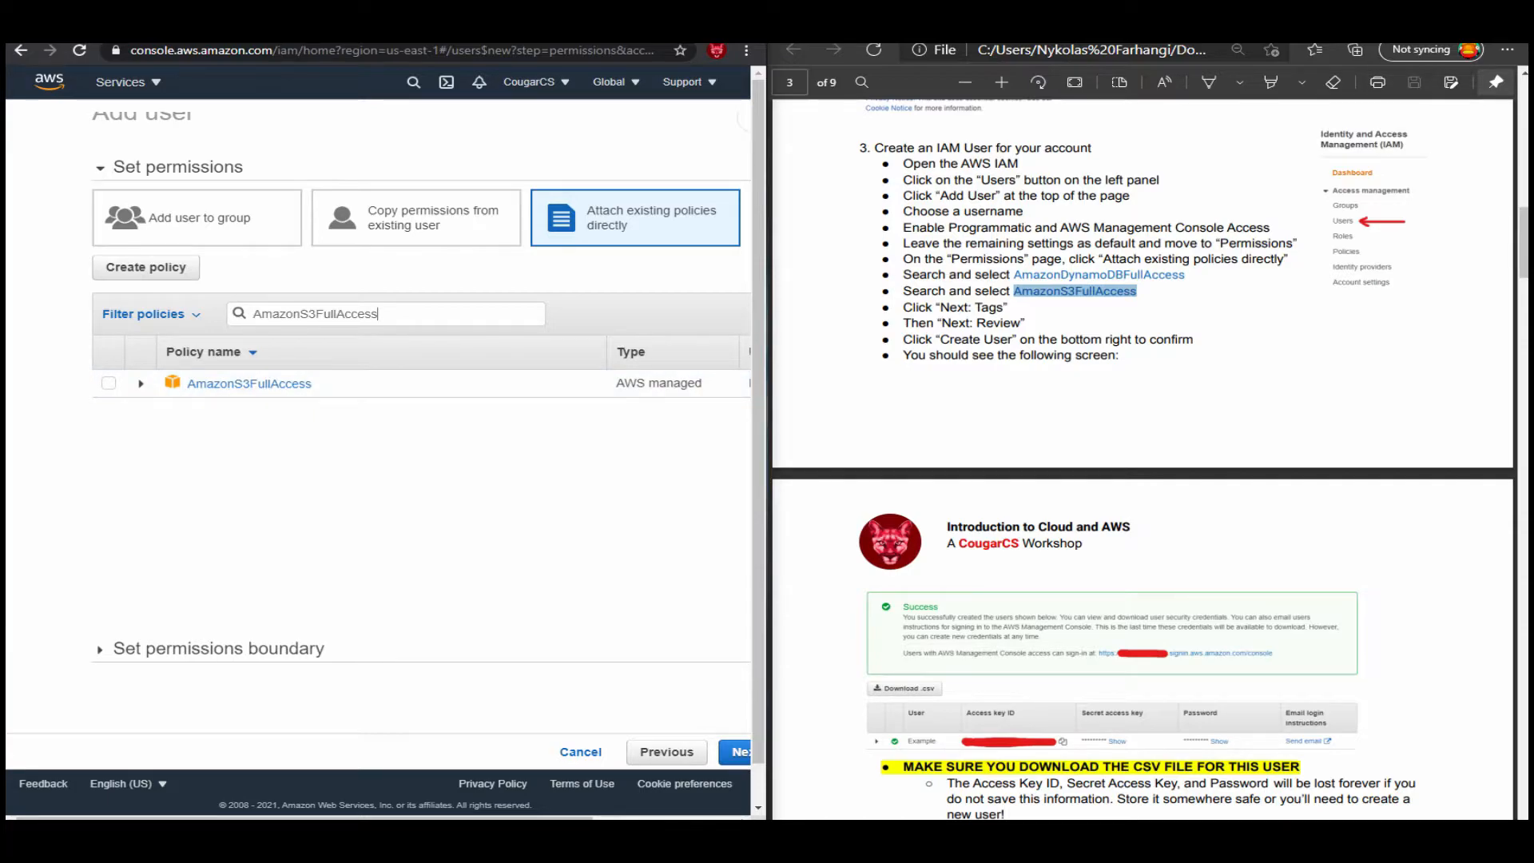
click(108, 383)
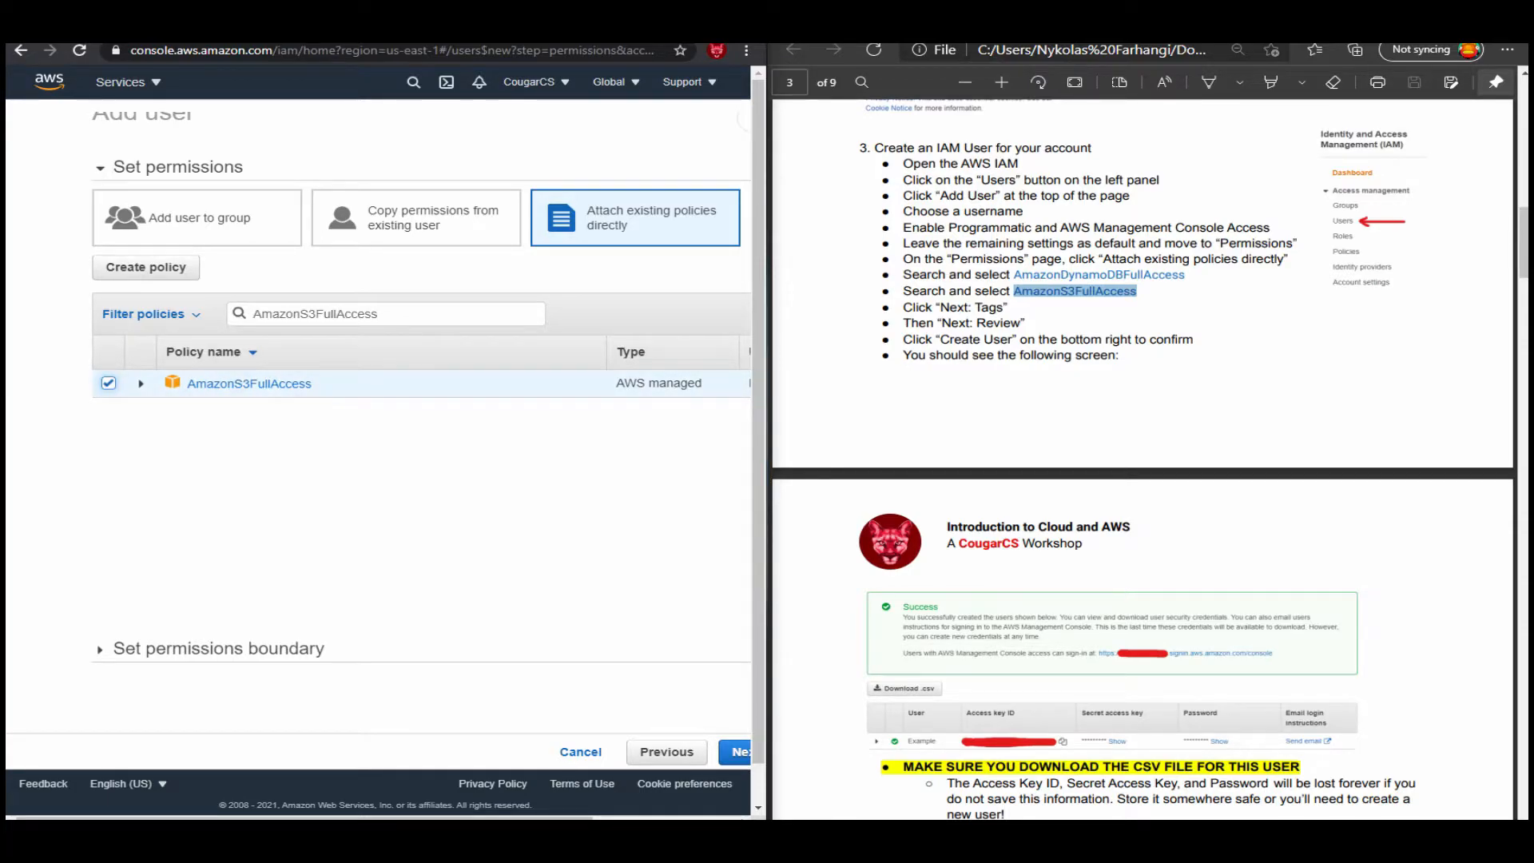
Proceed past the optional tags without adding any and review the policies chosen for the new user.
scroll(419, 439, down, 1)
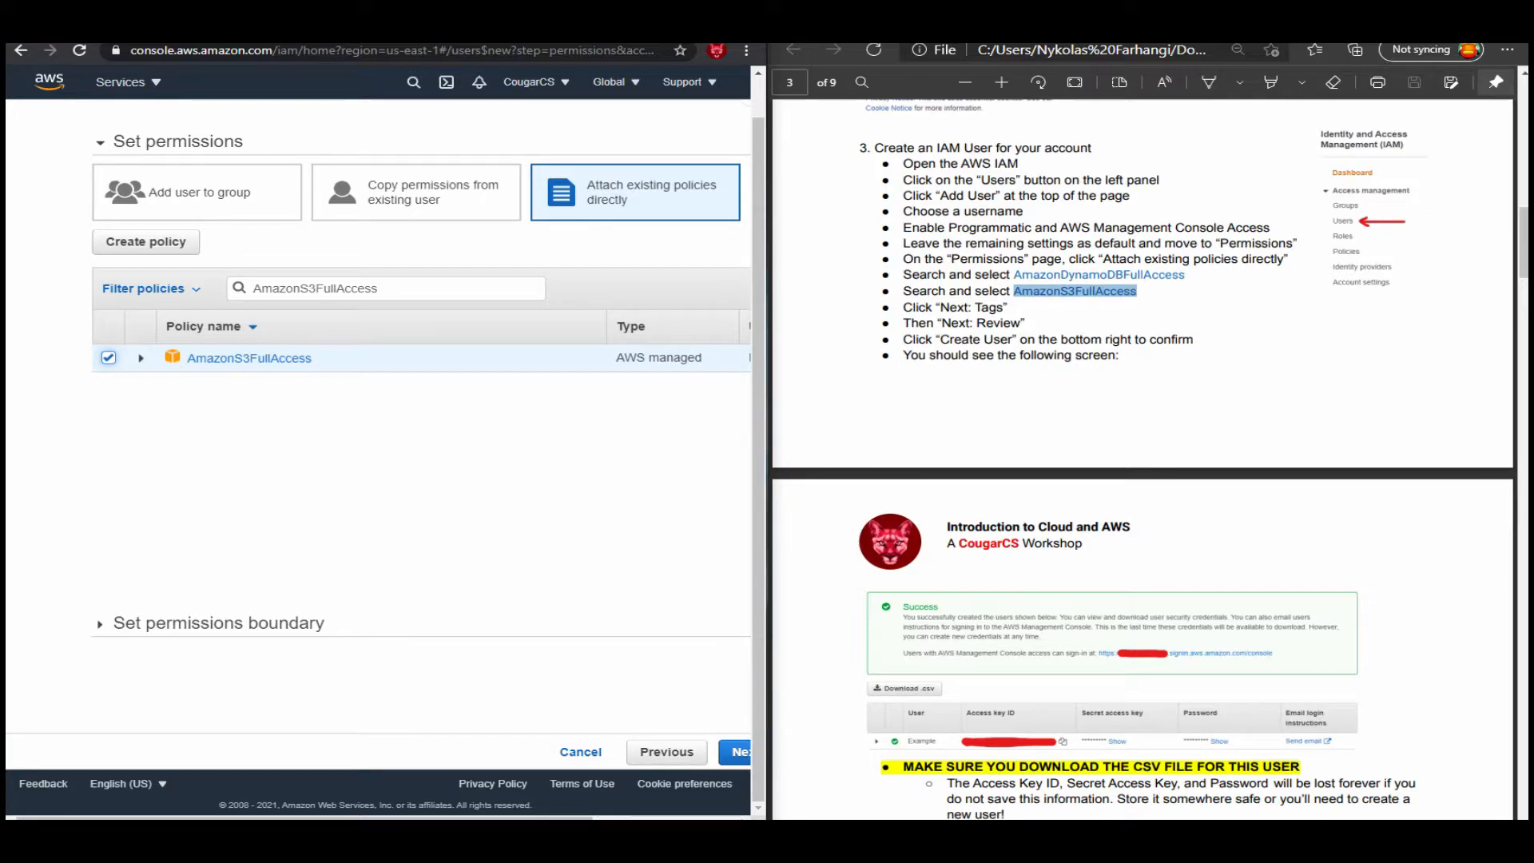
click(735, 752)
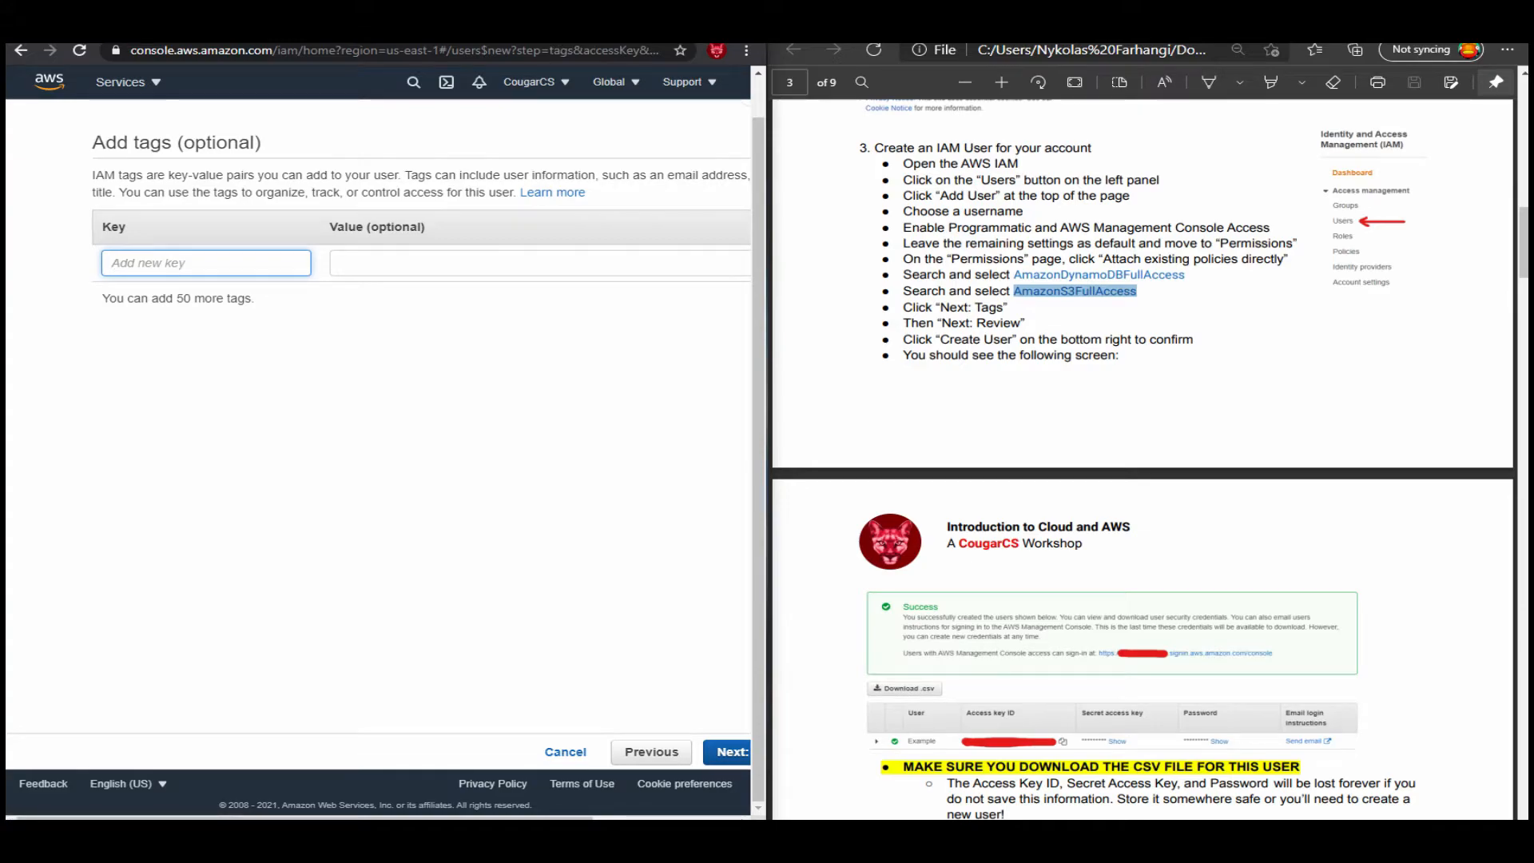
click(651, 752)
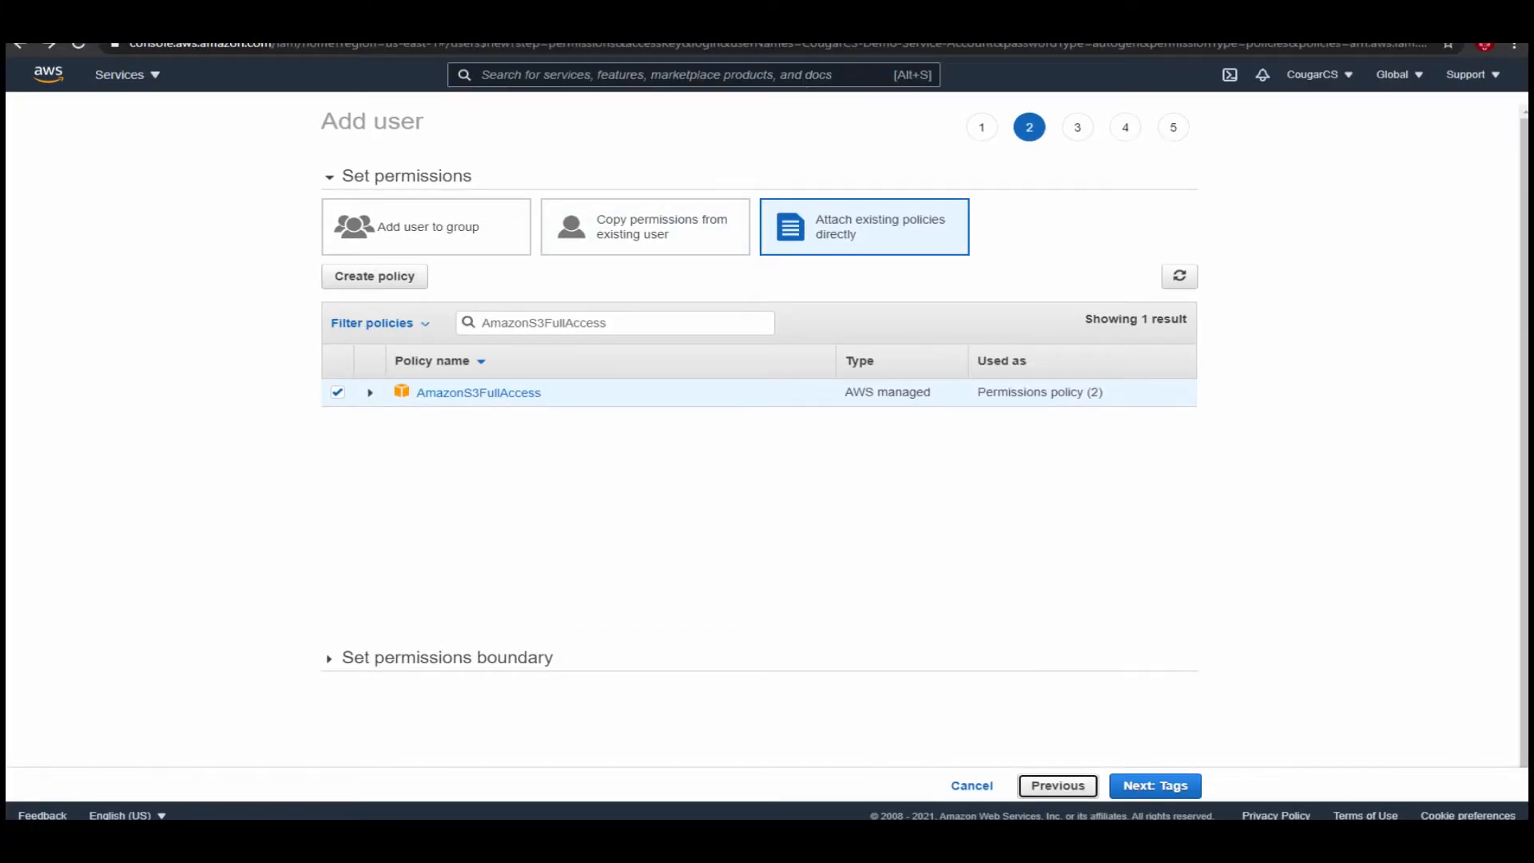
click(1156, 786)
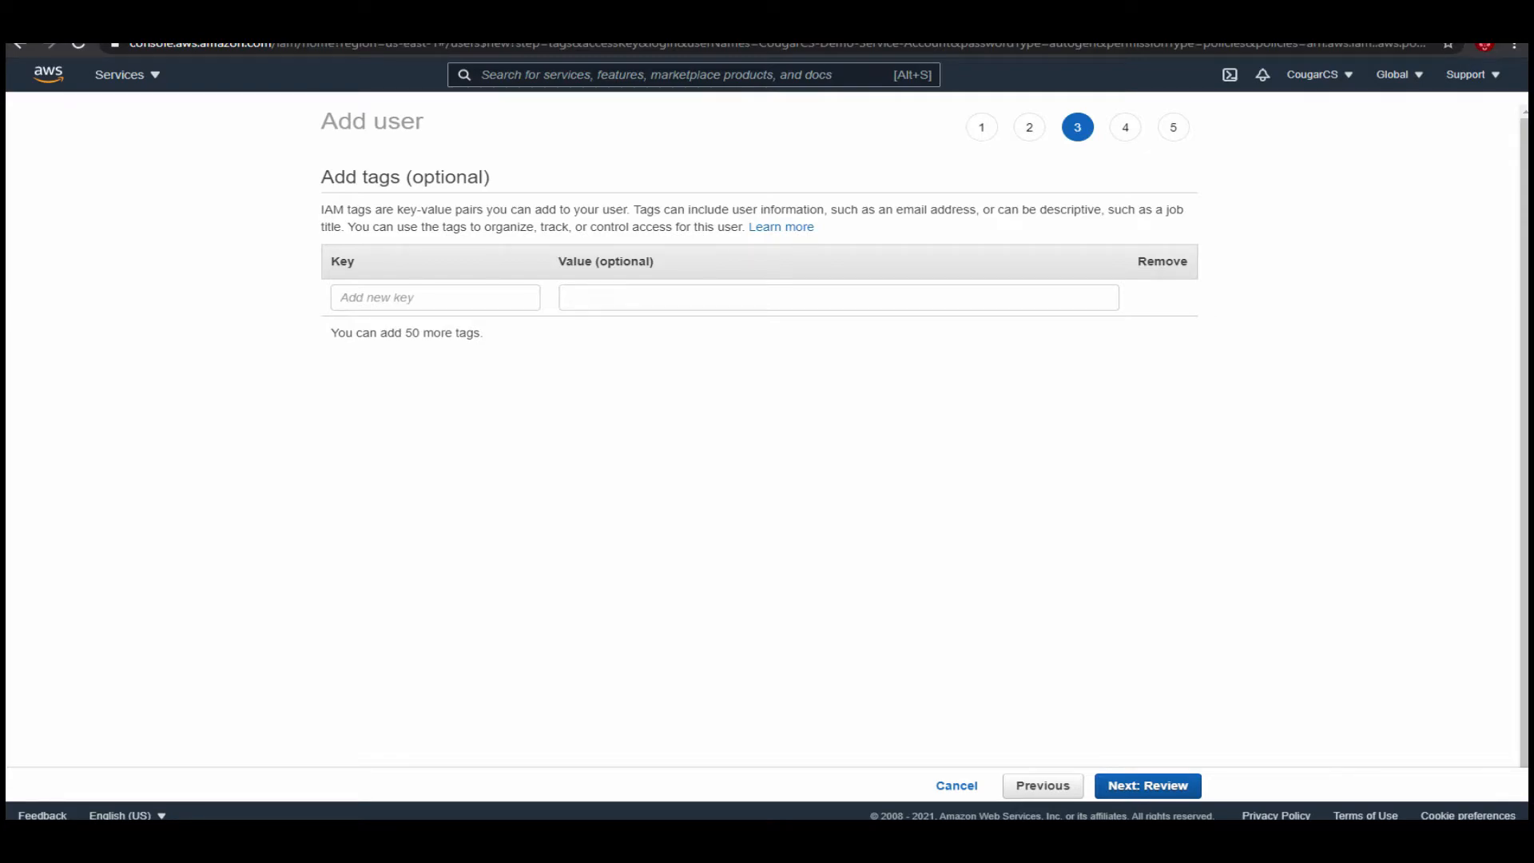
click(1148, 786)
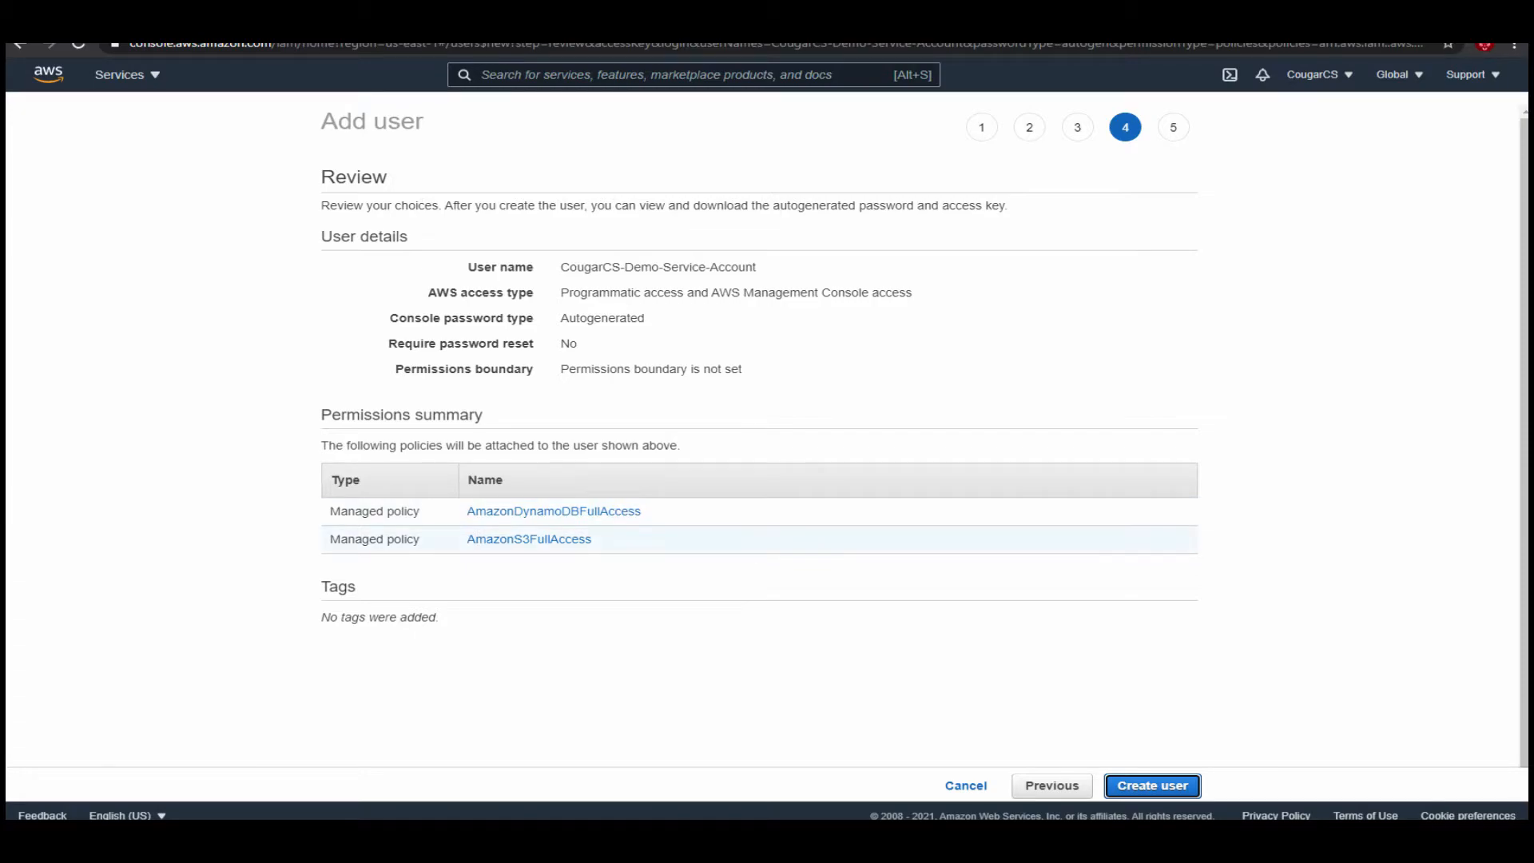
drag(595, 540, 467, 512)
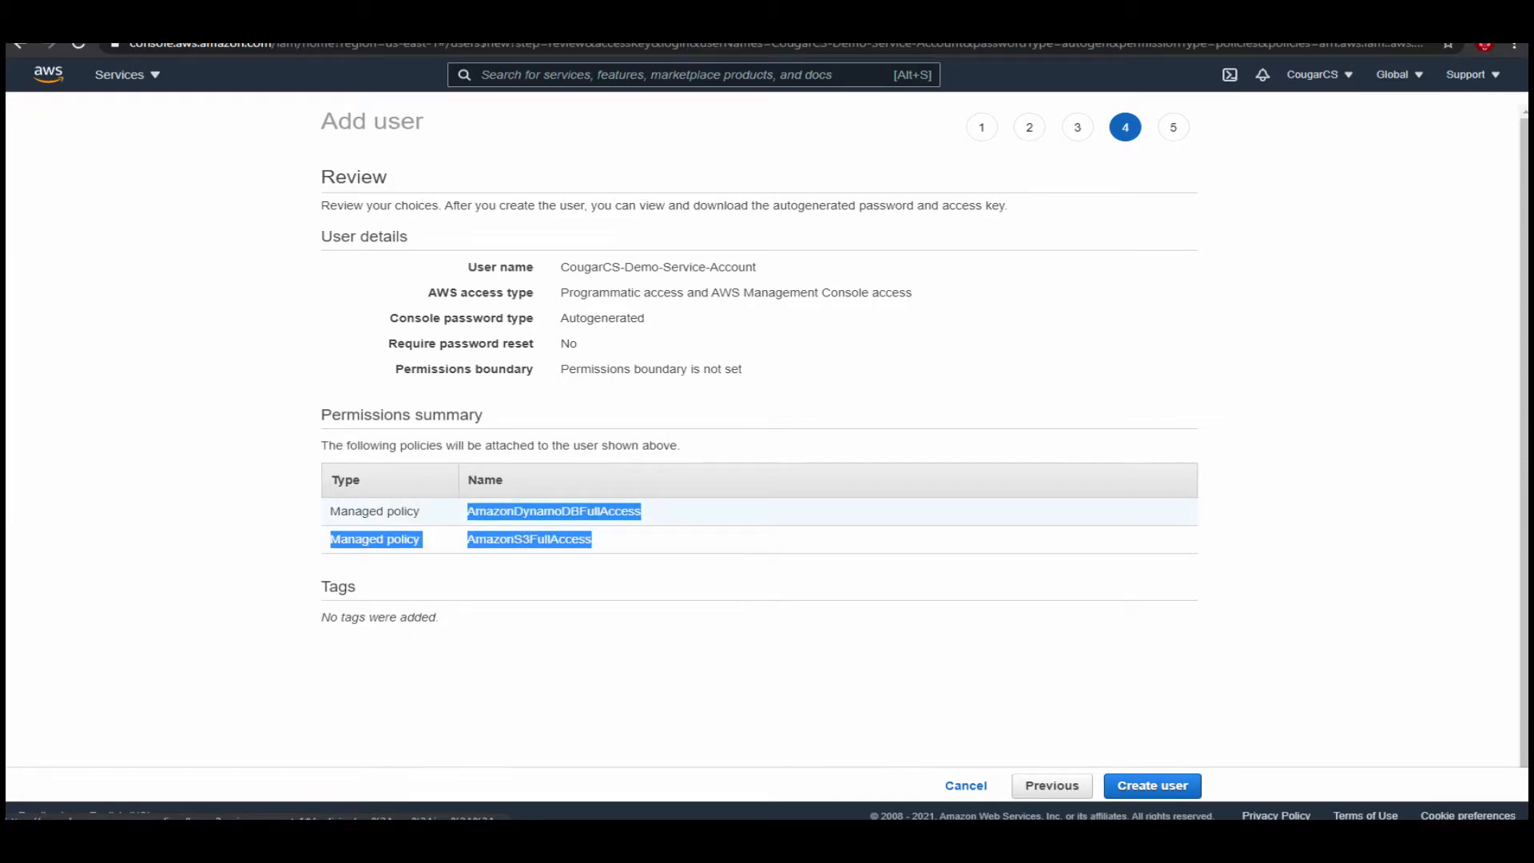
click(655, 571)
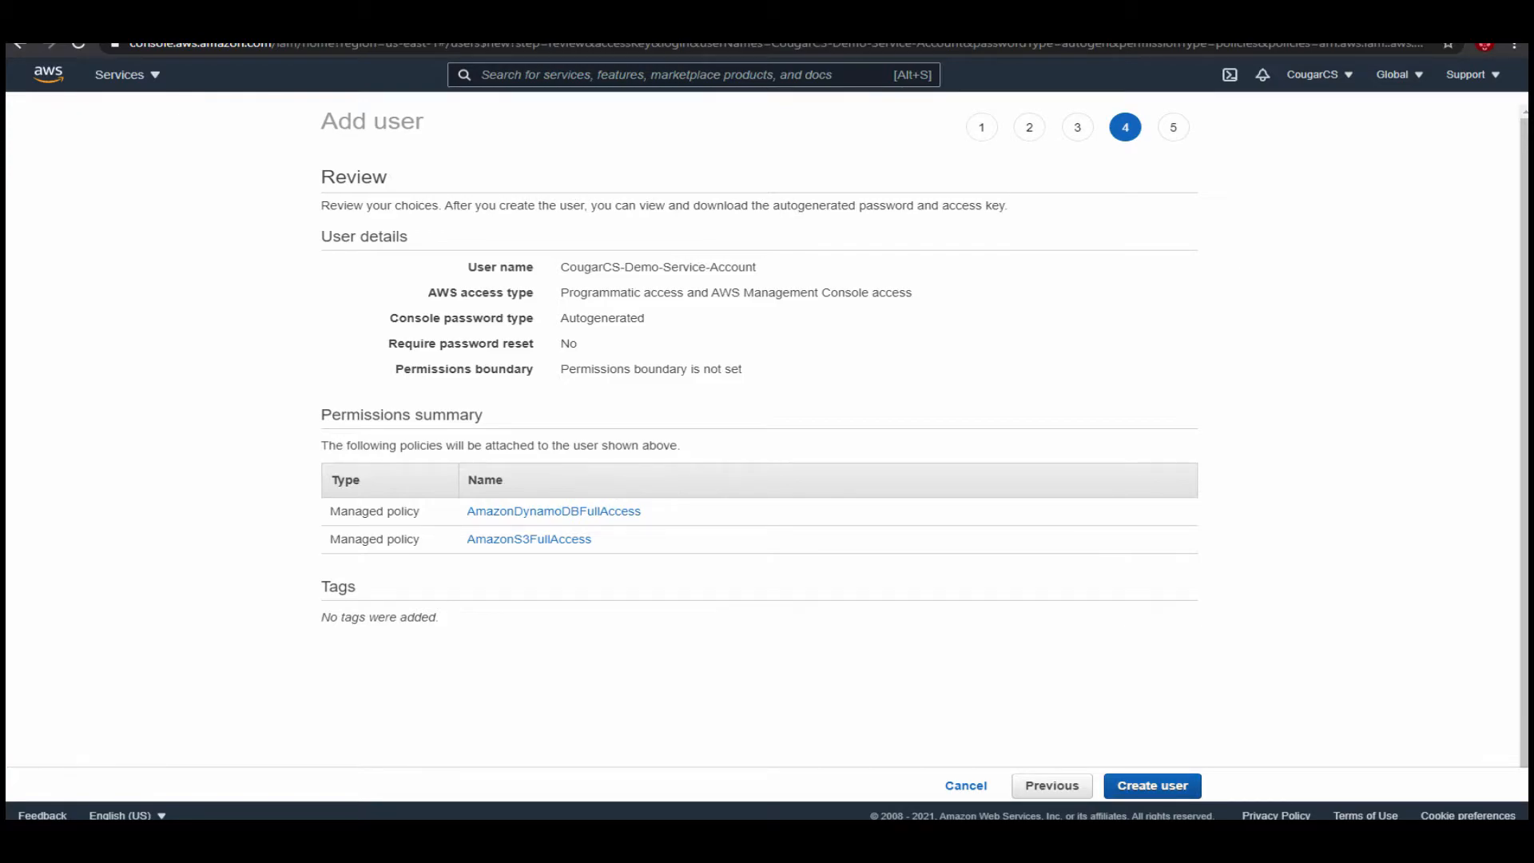
Create the user, download its credentials as a .csv file and close the add-user wizard.
click(1152, 785)
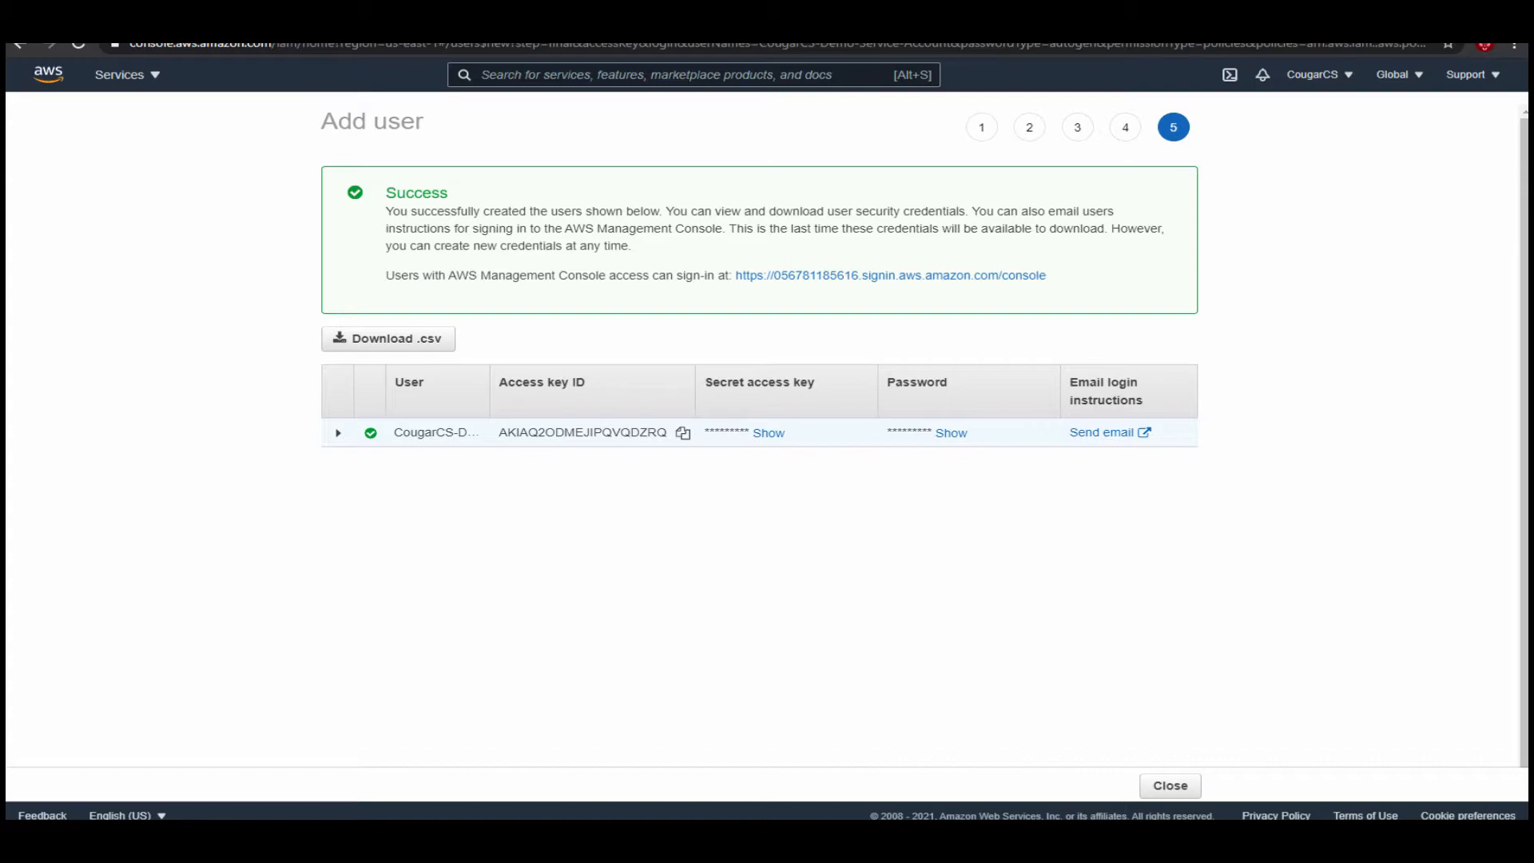
click(389, 339)
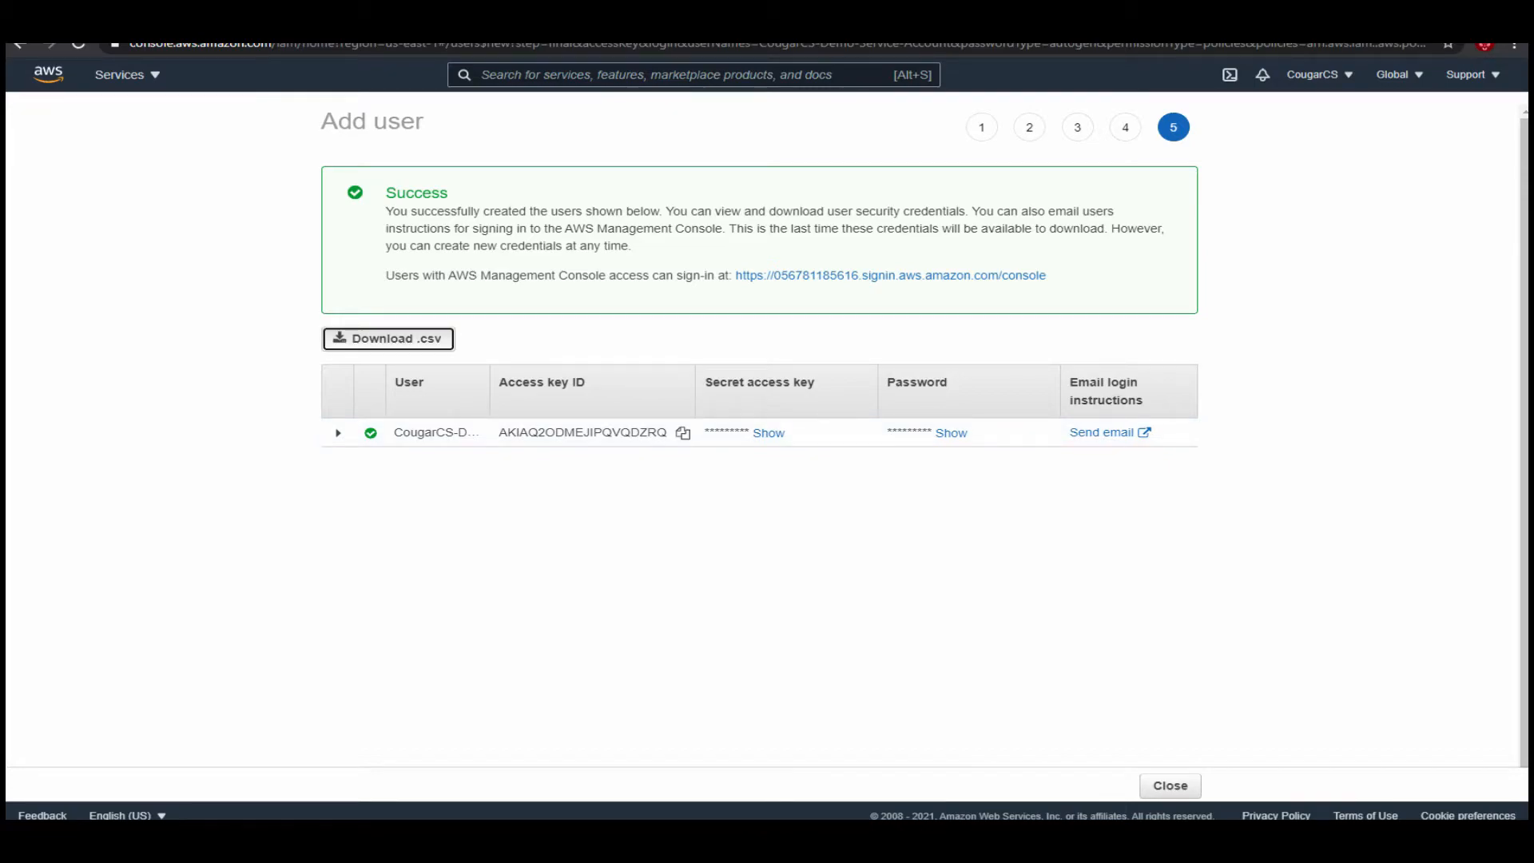
click(108, 807)
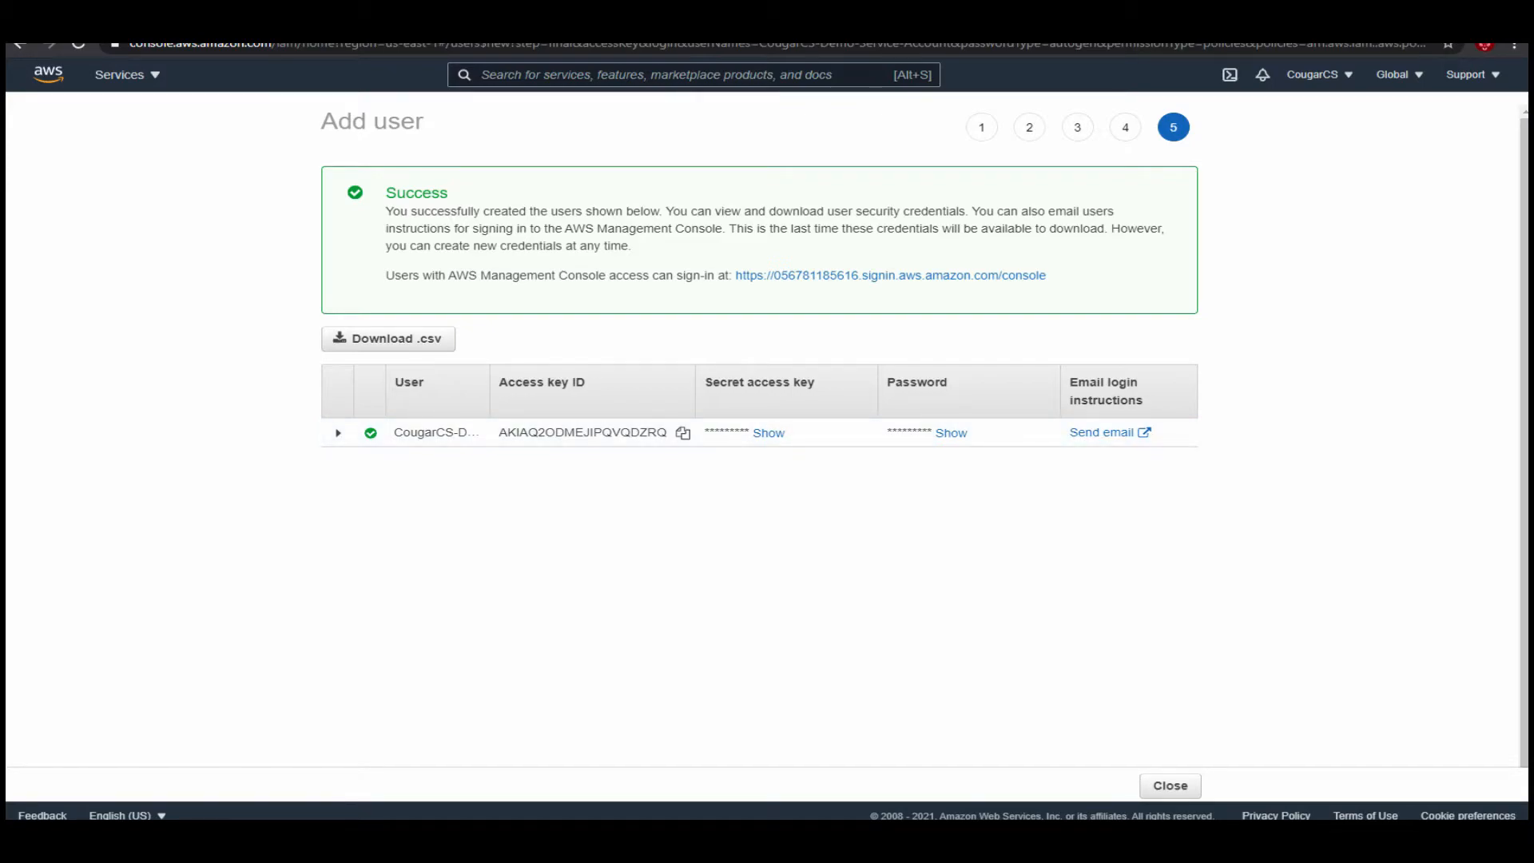
click(1170, 785)
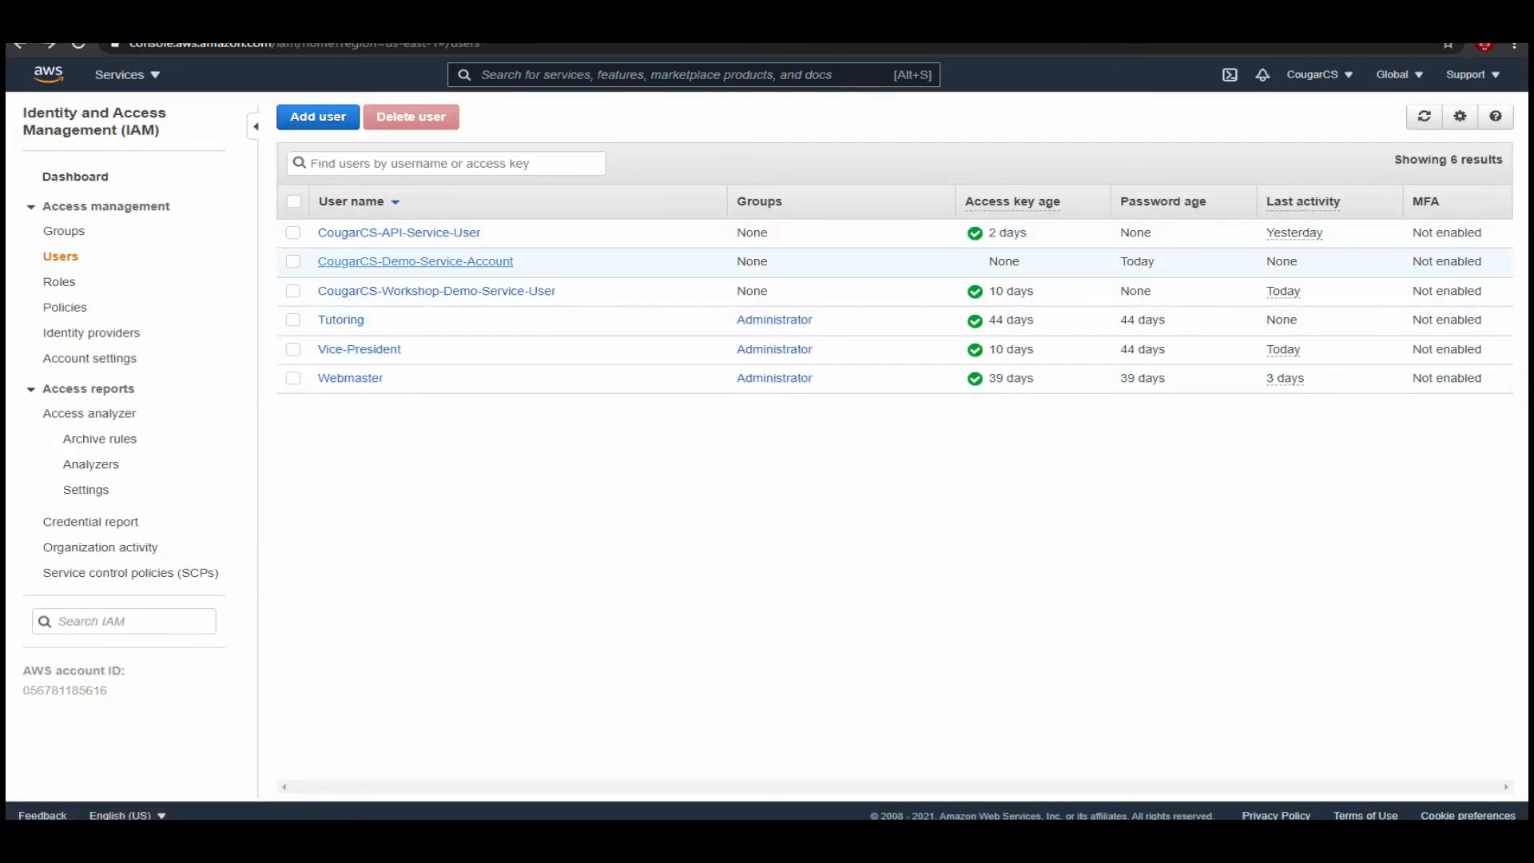
Examine the security credentials of CougarCS-Demo-Service-Account, including its access keys, and return to the Users list.
click(416, 261)
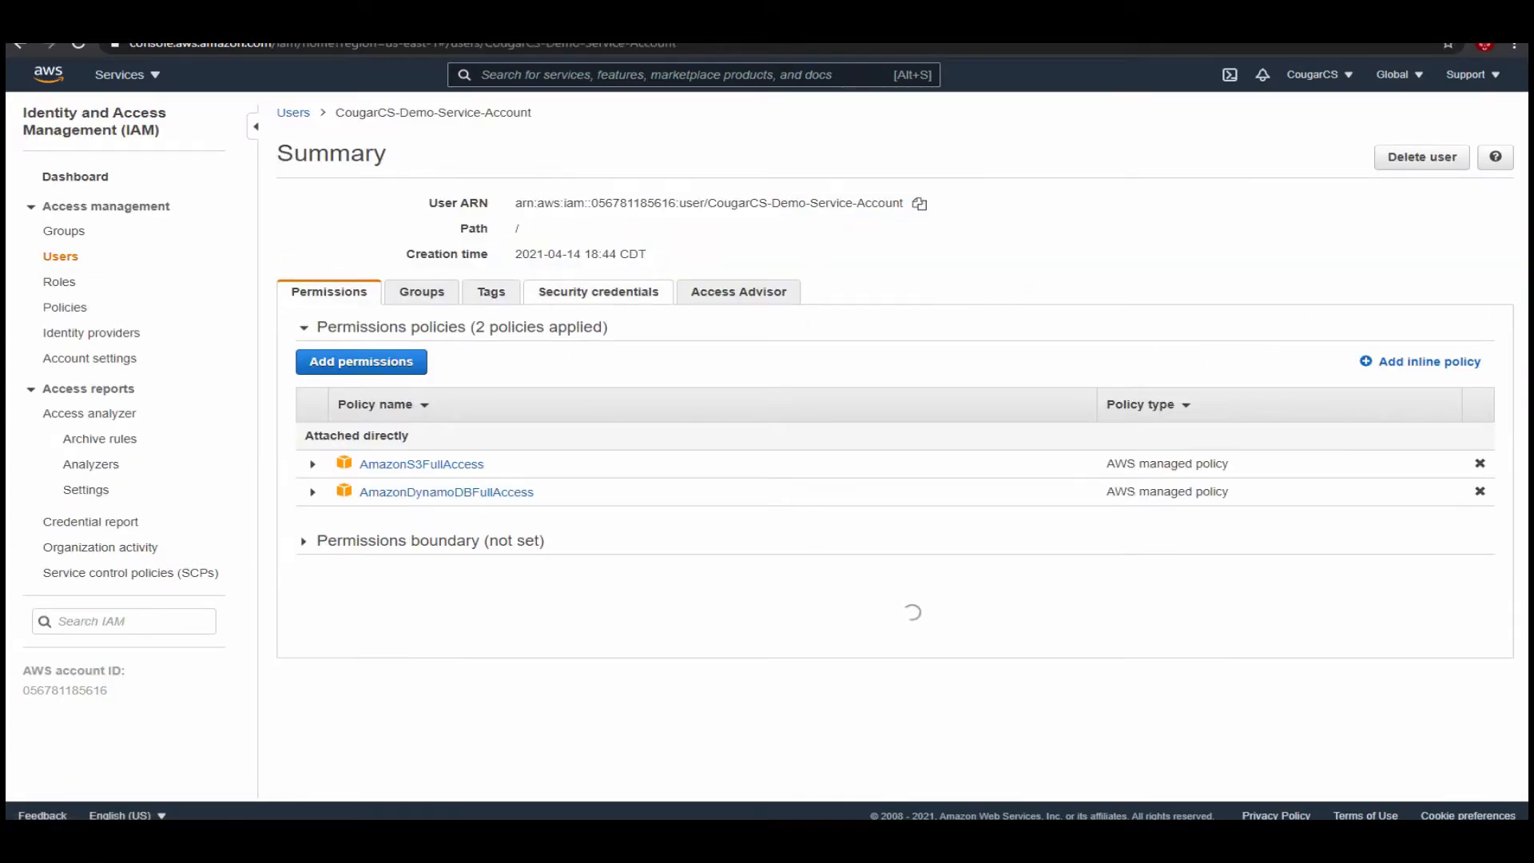
click(598, 291)
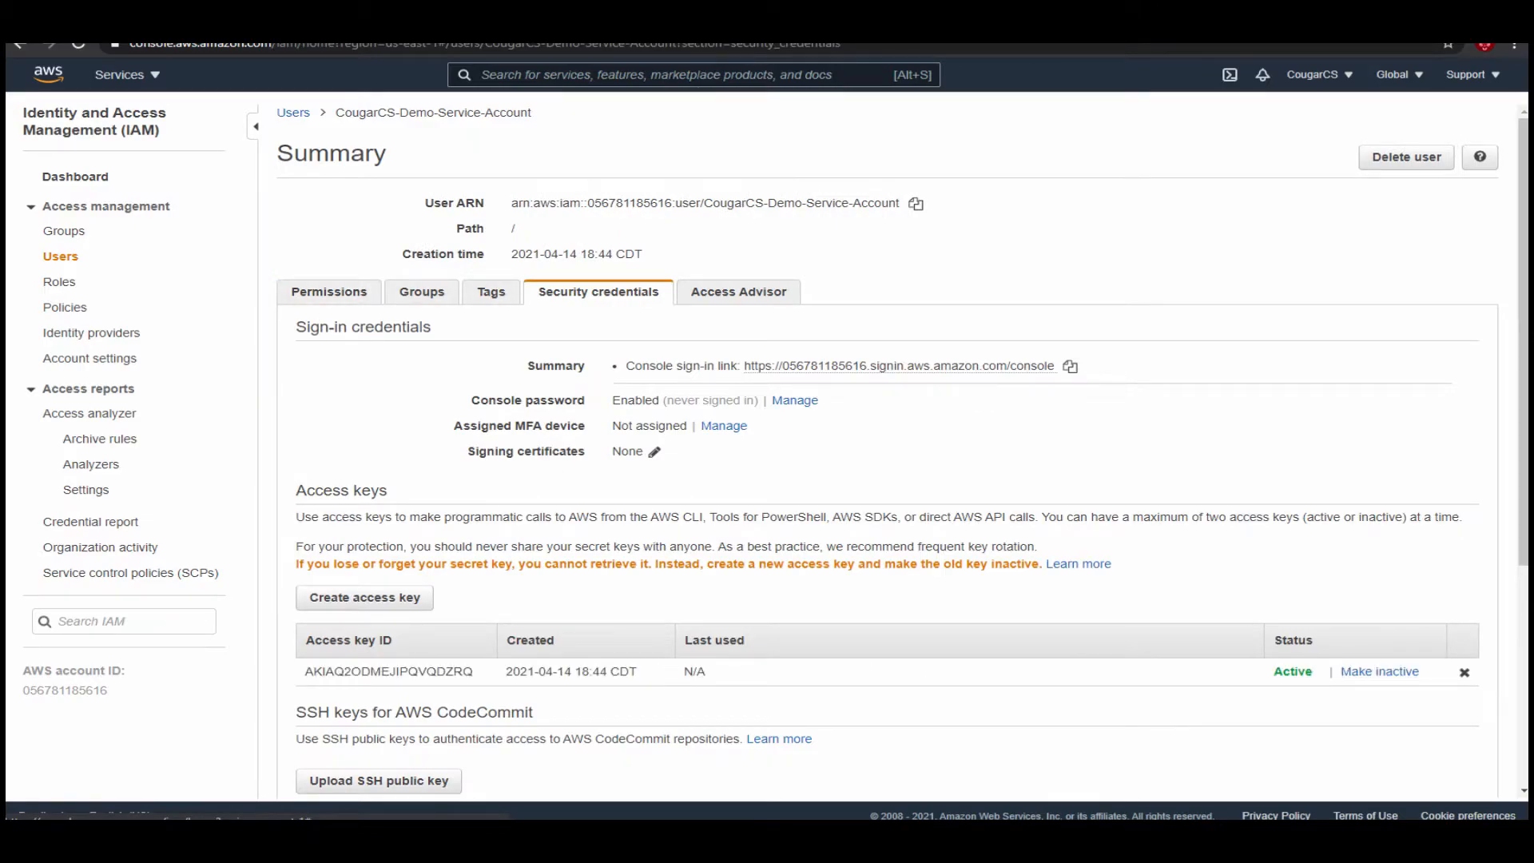
scroll(887, 464, down, 3)
scroll(887, 448, down, 1)
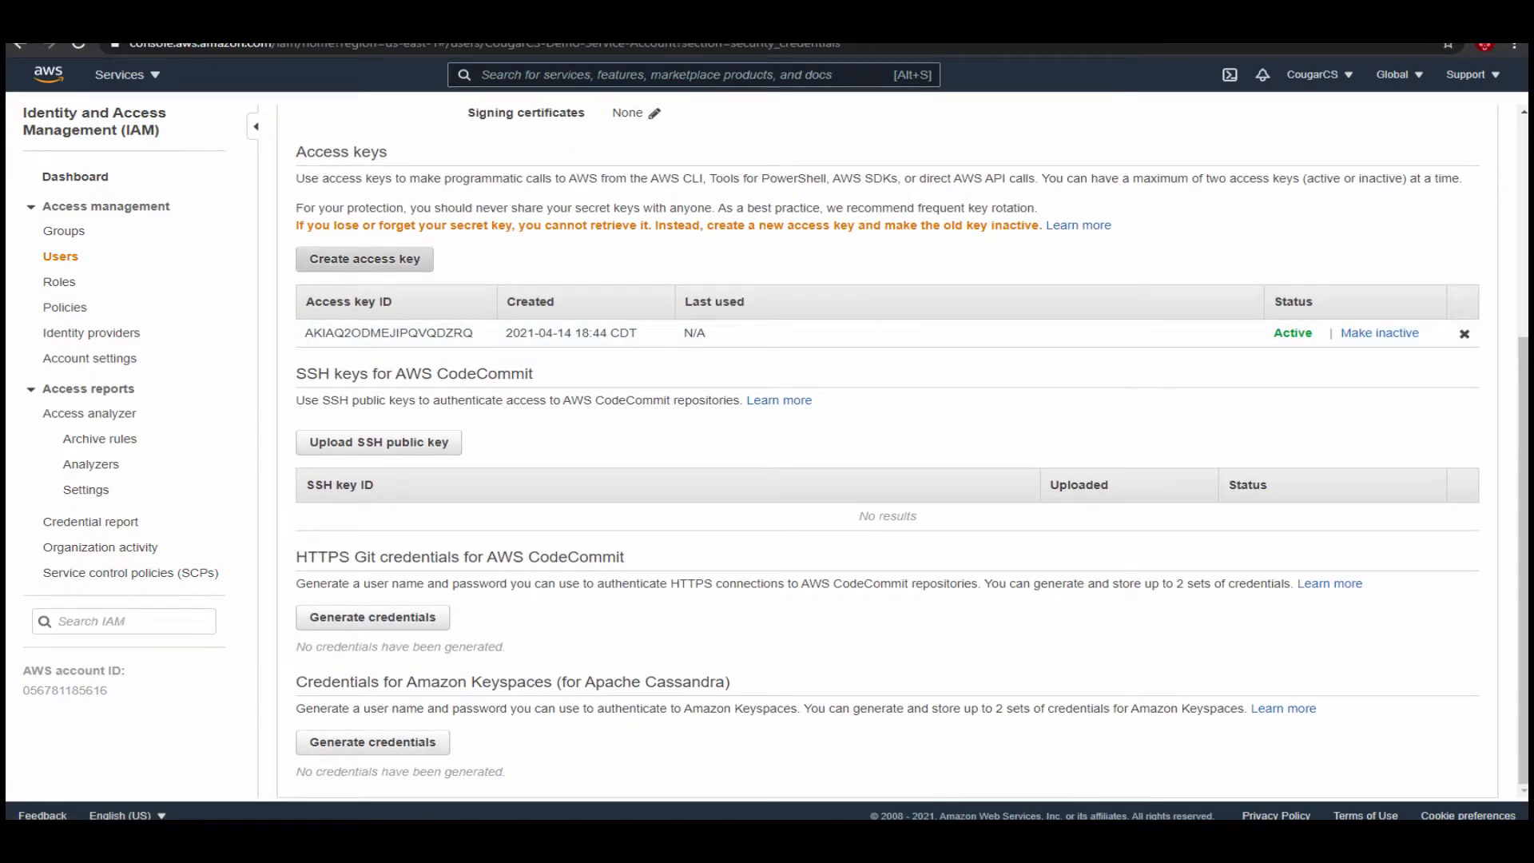
scroll(886, 448, up, 1)
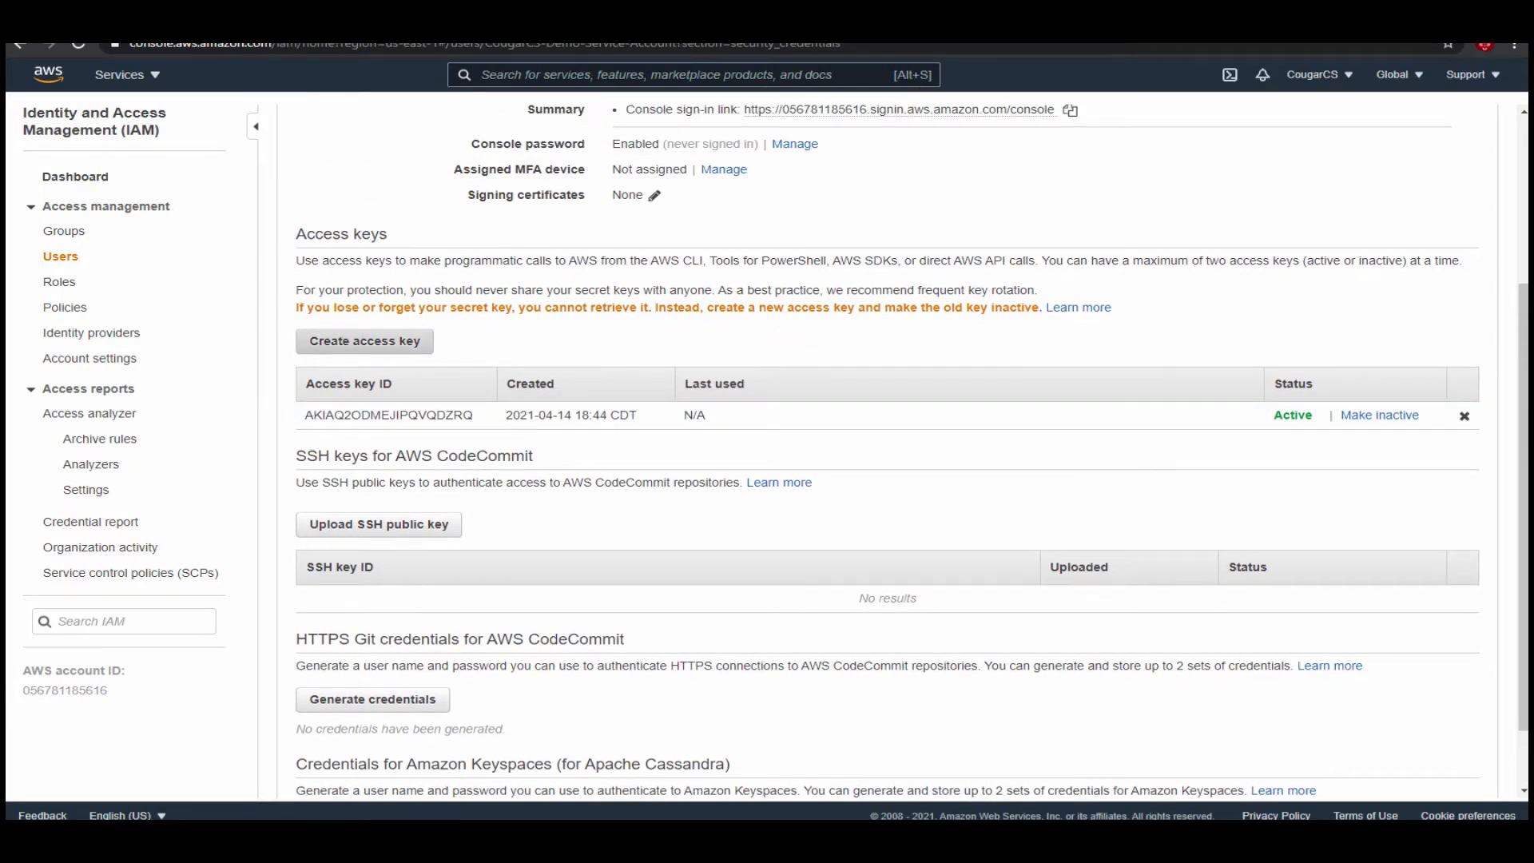
scroll(887, 447, up, 3)
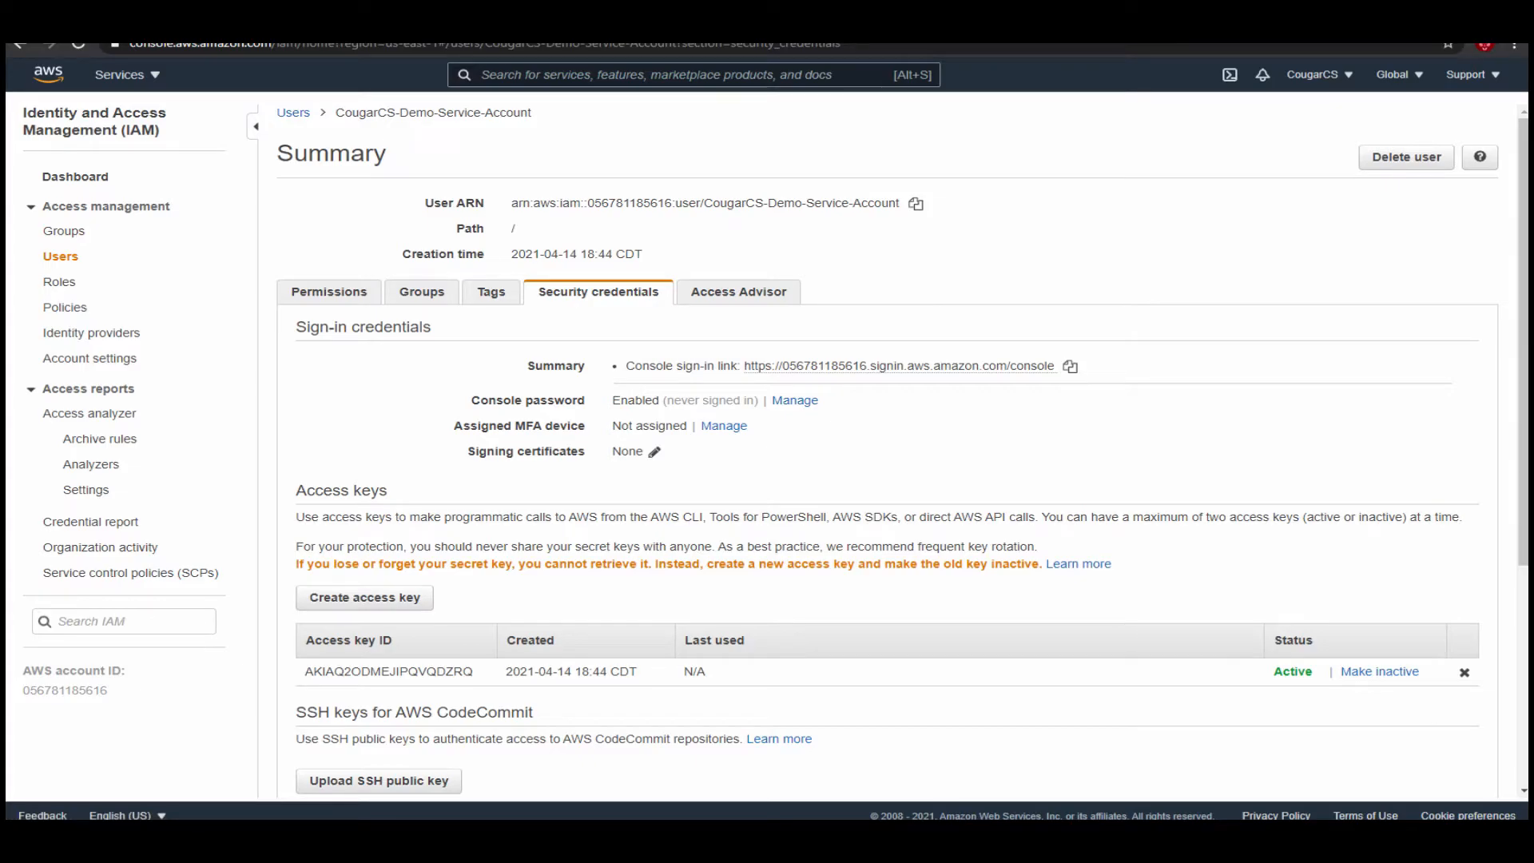
key(alt+Left)
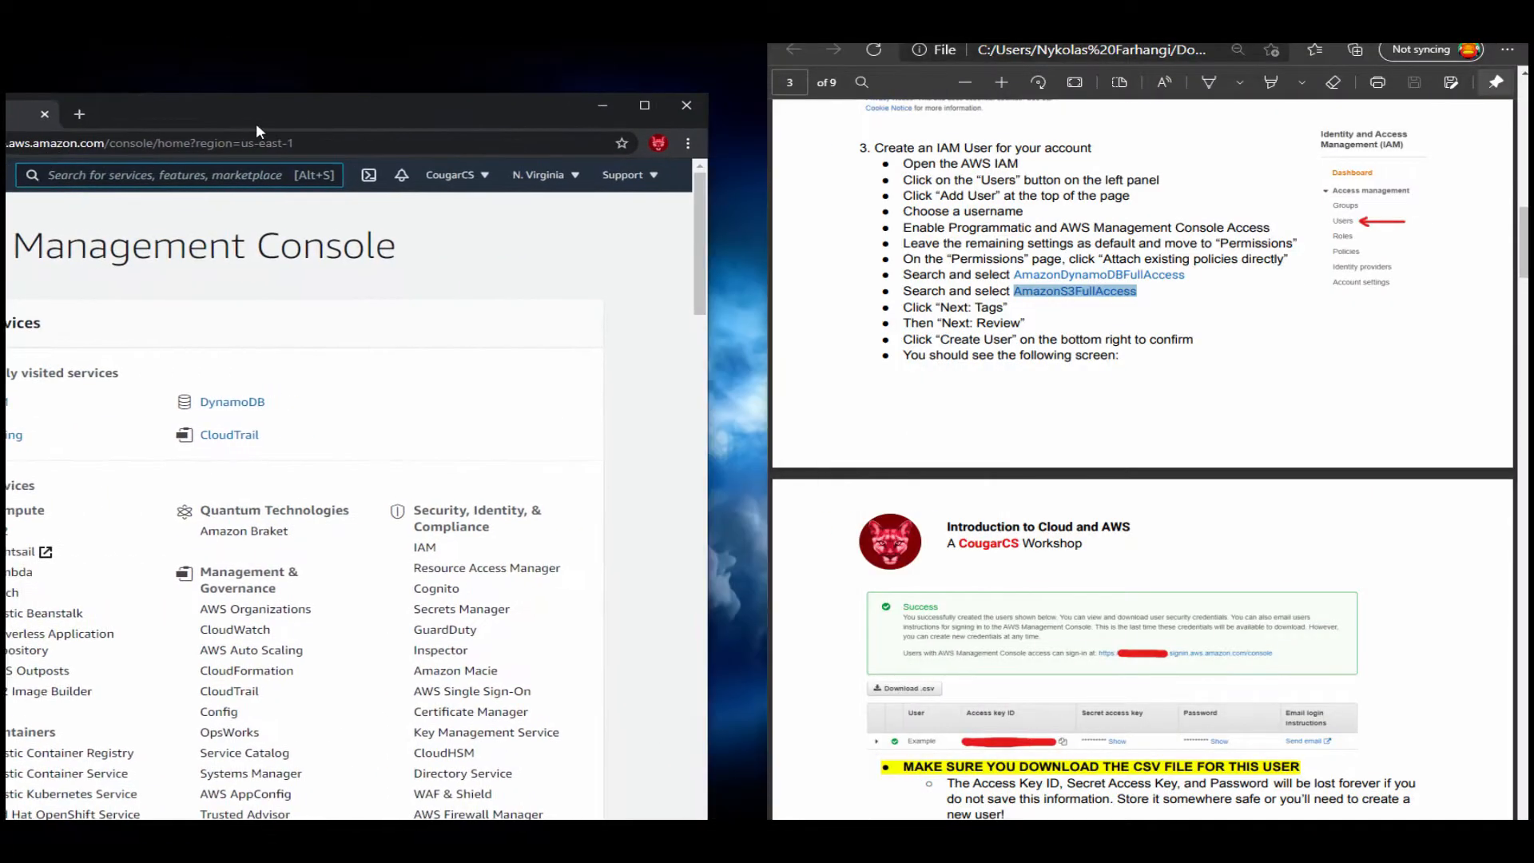
Return to the AWS Management Console home page and bring up the guide's sections on IAM sign-in and AWS CLI configuration.
drag(257, 126, 6, 112)
scroll(1142, 455, down, 6)
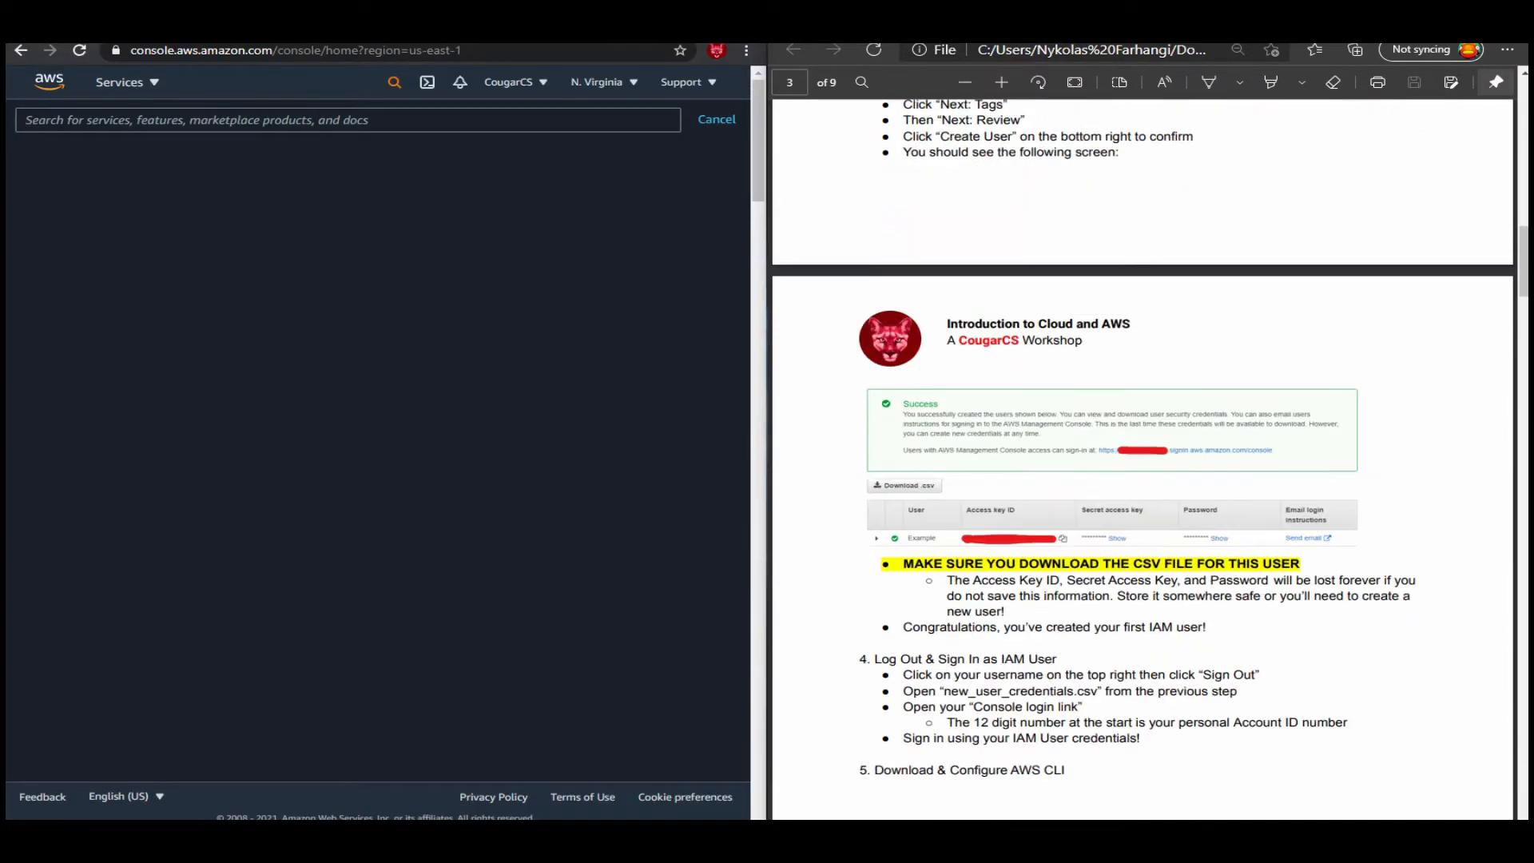
scroll(1142, 455, down, 1)
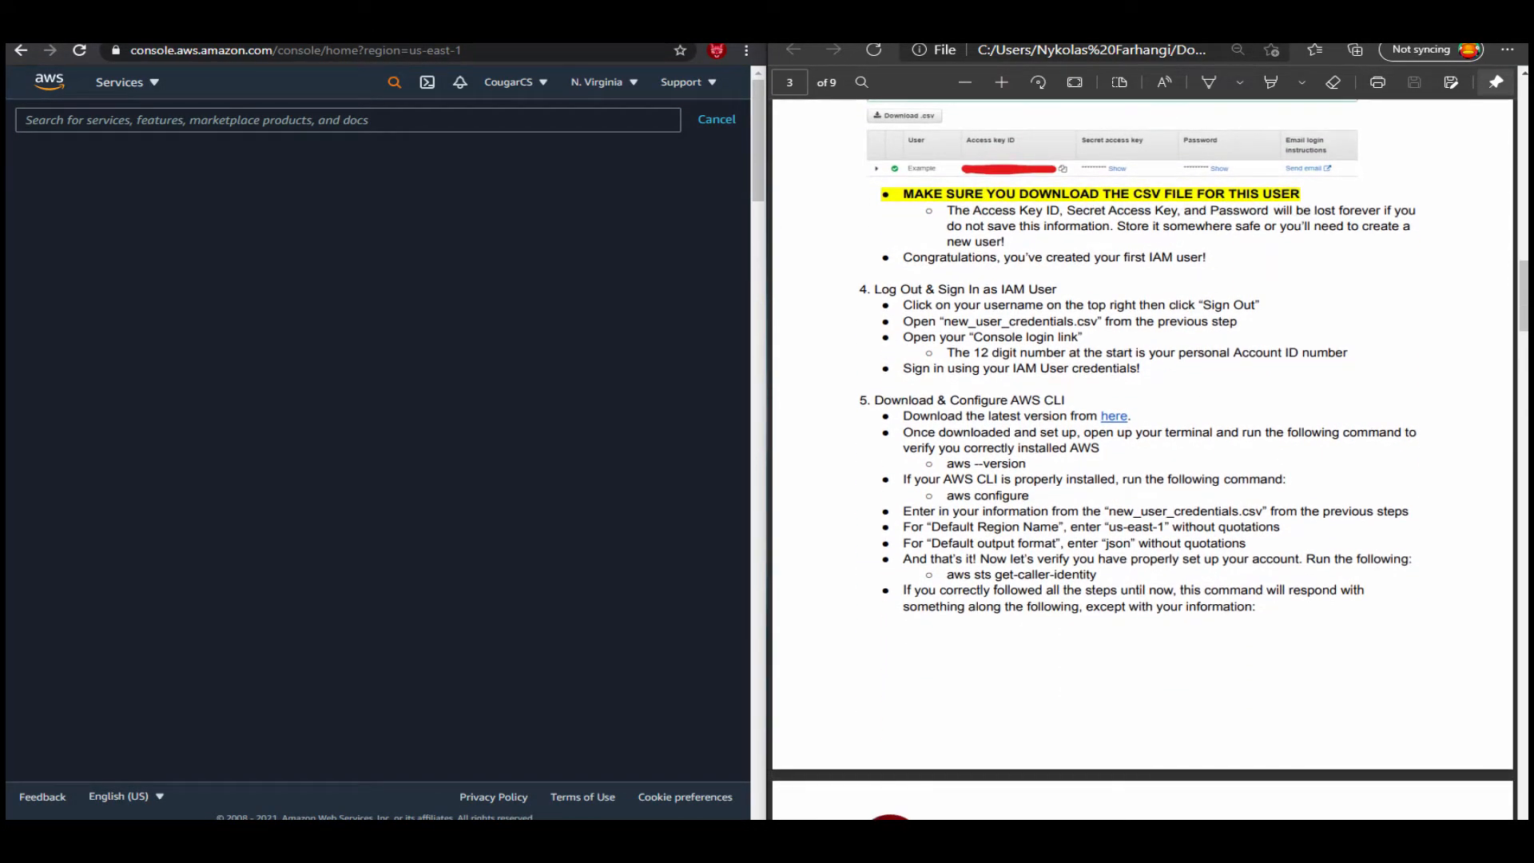
click(716, 120)
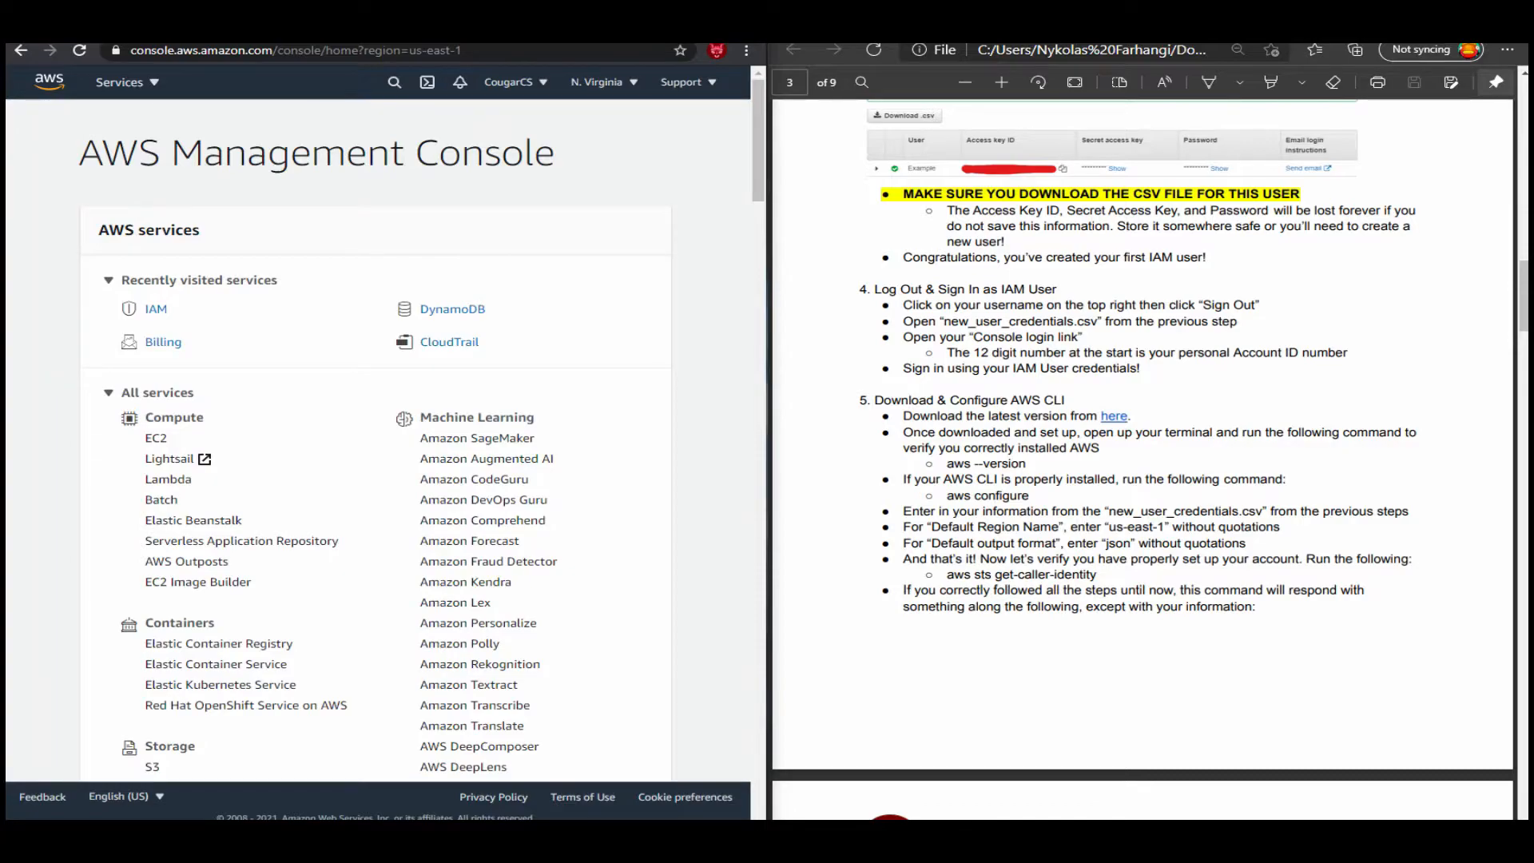
Sign out of the CougarCS root account in the AWS Management Console.
click(516, 83)
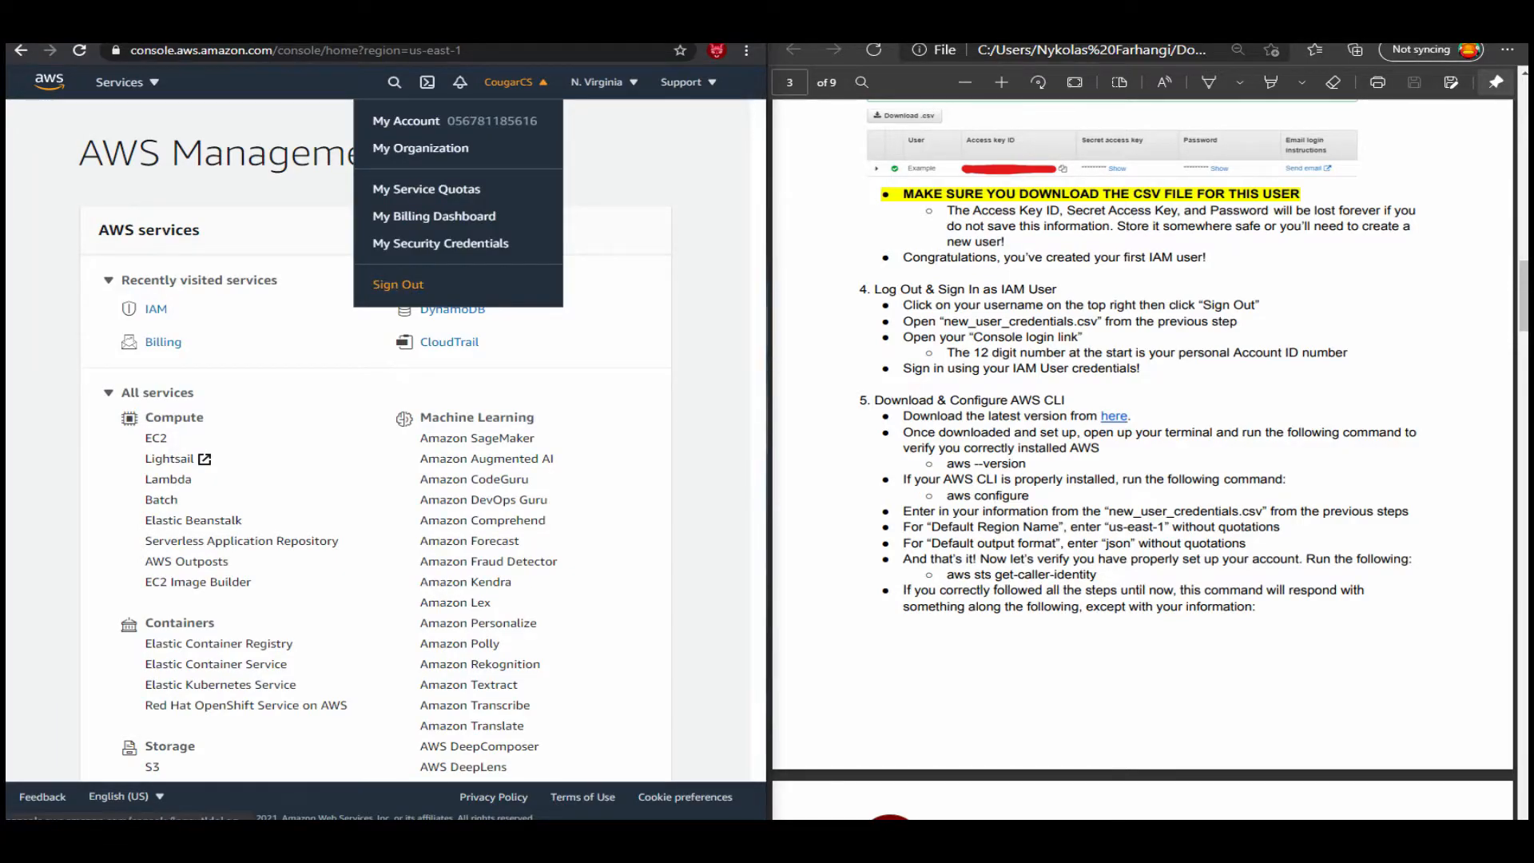
click(397, 284)
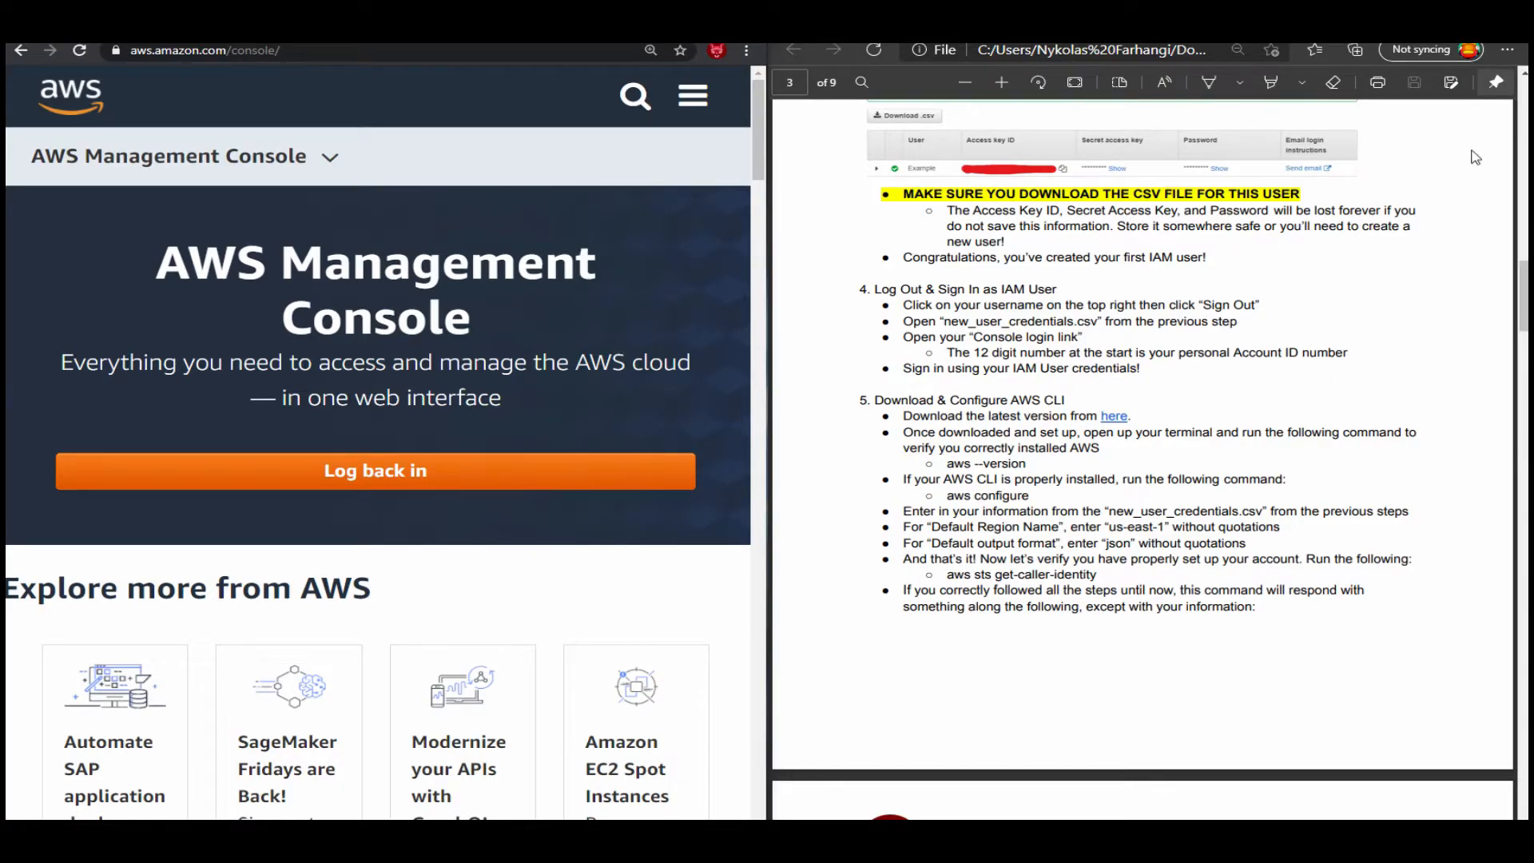
Copy the console login link from new_user_credentials (1).csv in Excel and open it in a new browser tab.
drag(7, 120, 898, 46)
click(68, 340)
click(26, 339)
click(227, 320)
click(231, 260)
click(639, 233)
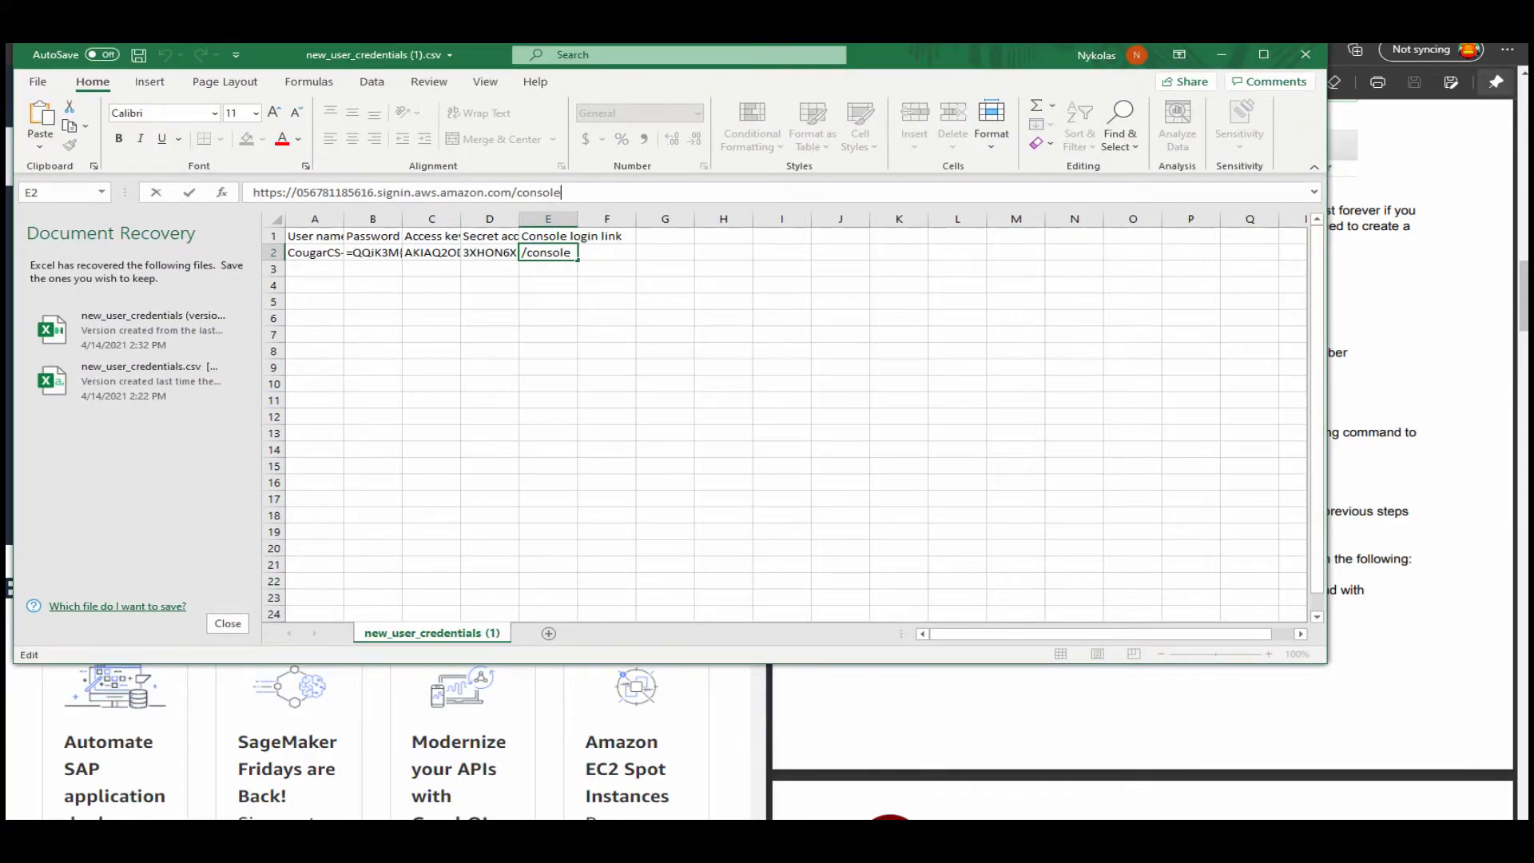
drag(560, 191, 252, 191)
key(ctrl+c)
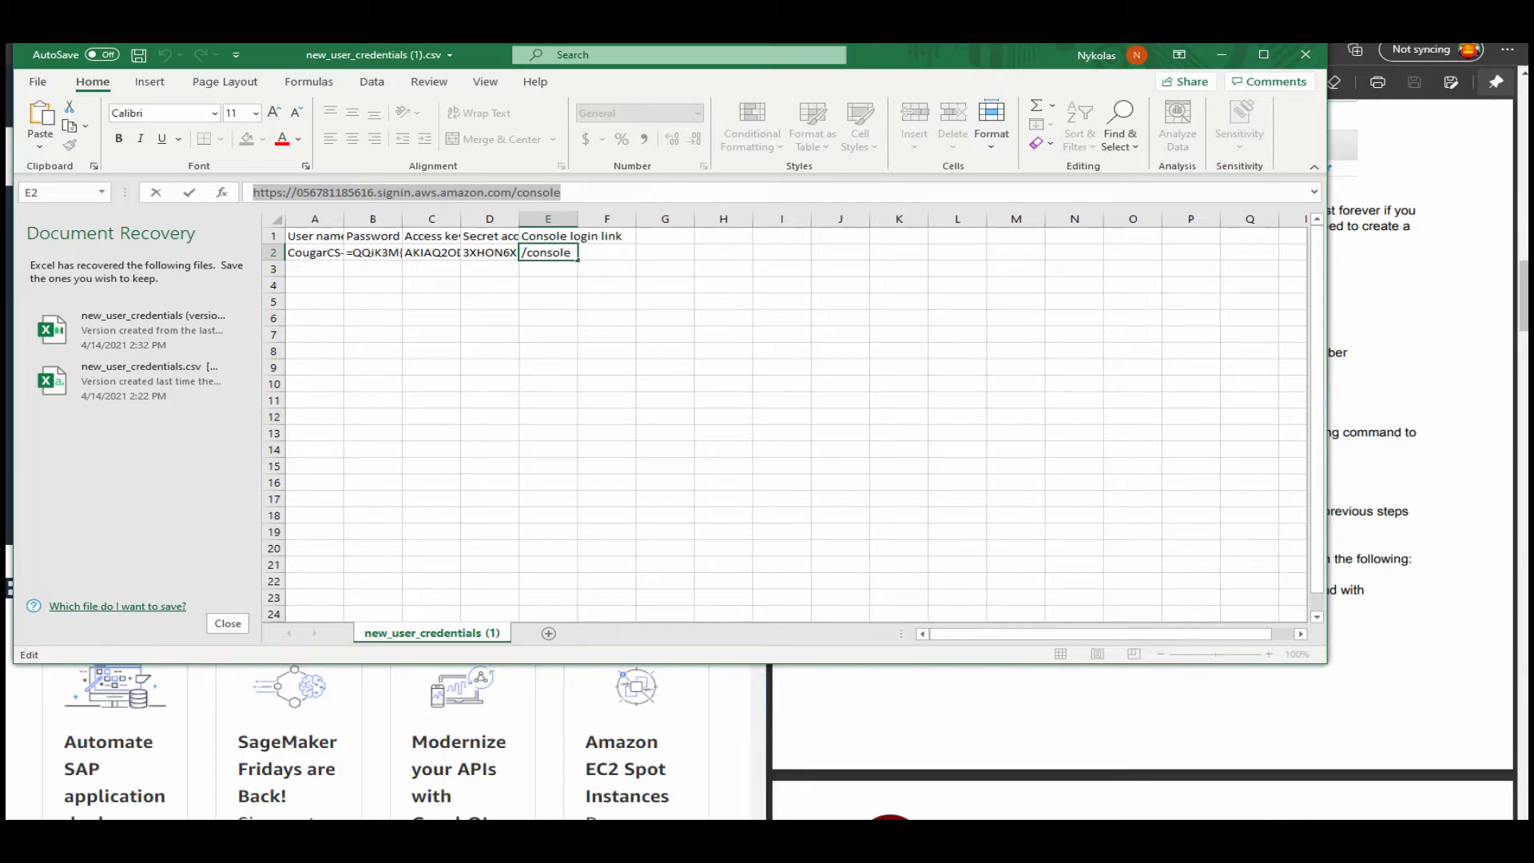
drag(915, 60, 7, 115)
key(ctrl+t)
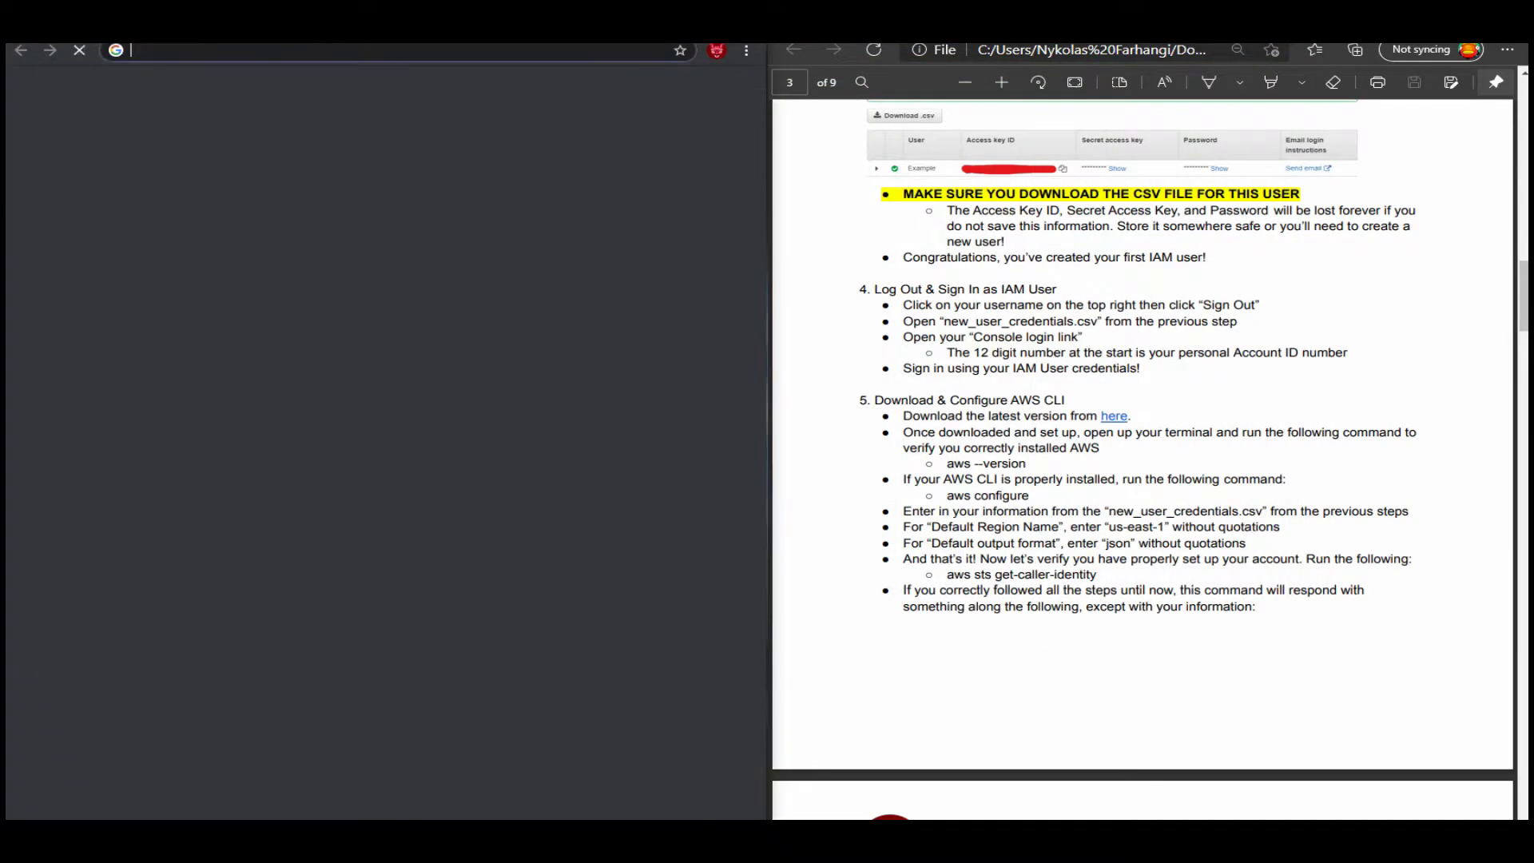
key(ctrl+v)
key(Return)
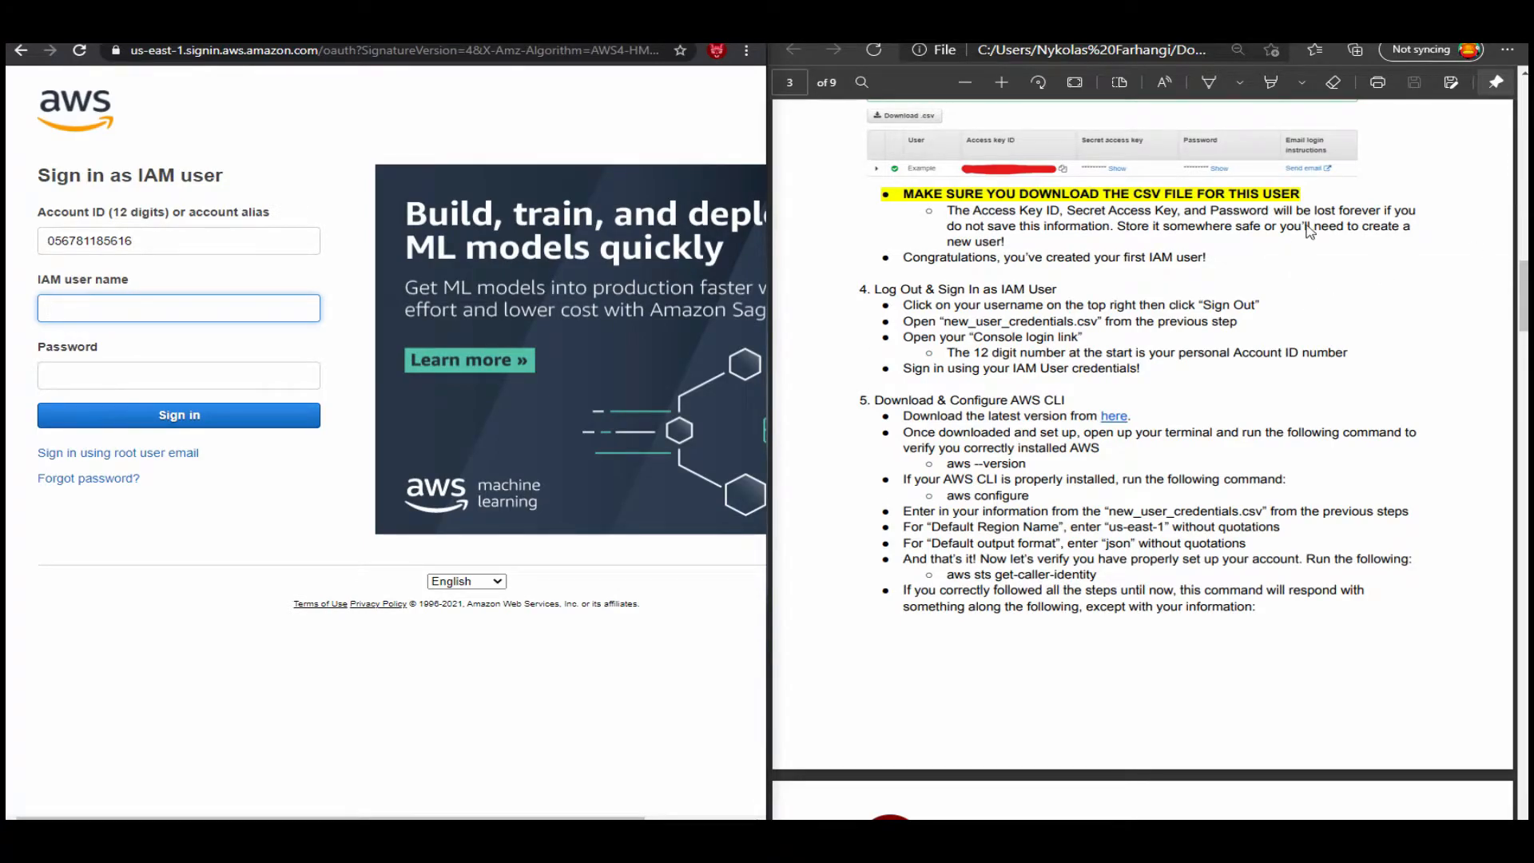
Copy the user name CougarCS-Demo-Service-Account from the credentials file into the IAM user name field of the sign-in page.
drag(6, 156, 880, 141)
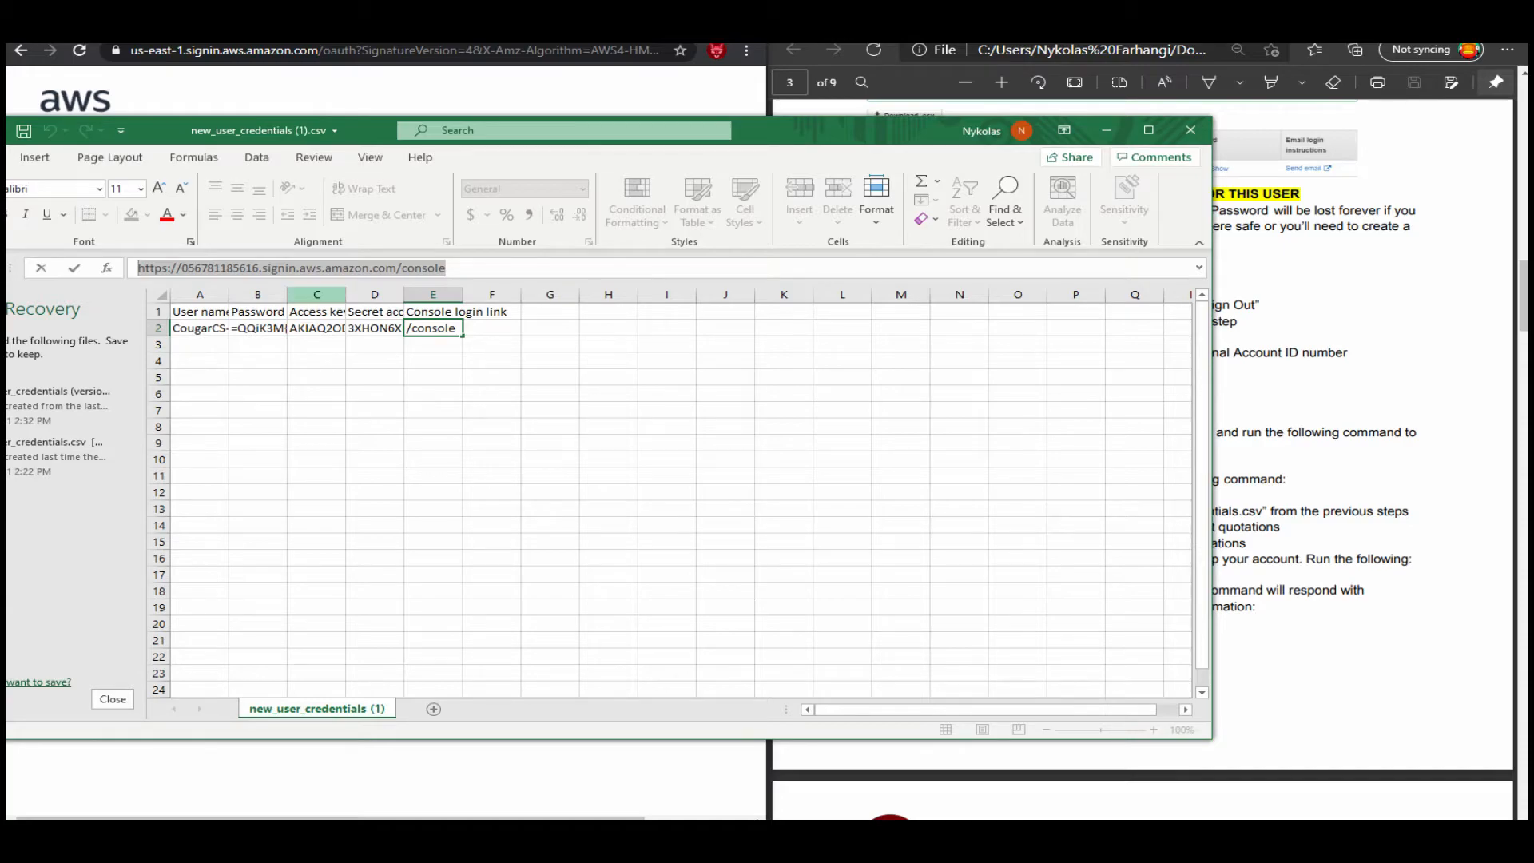
click(1106, 130)
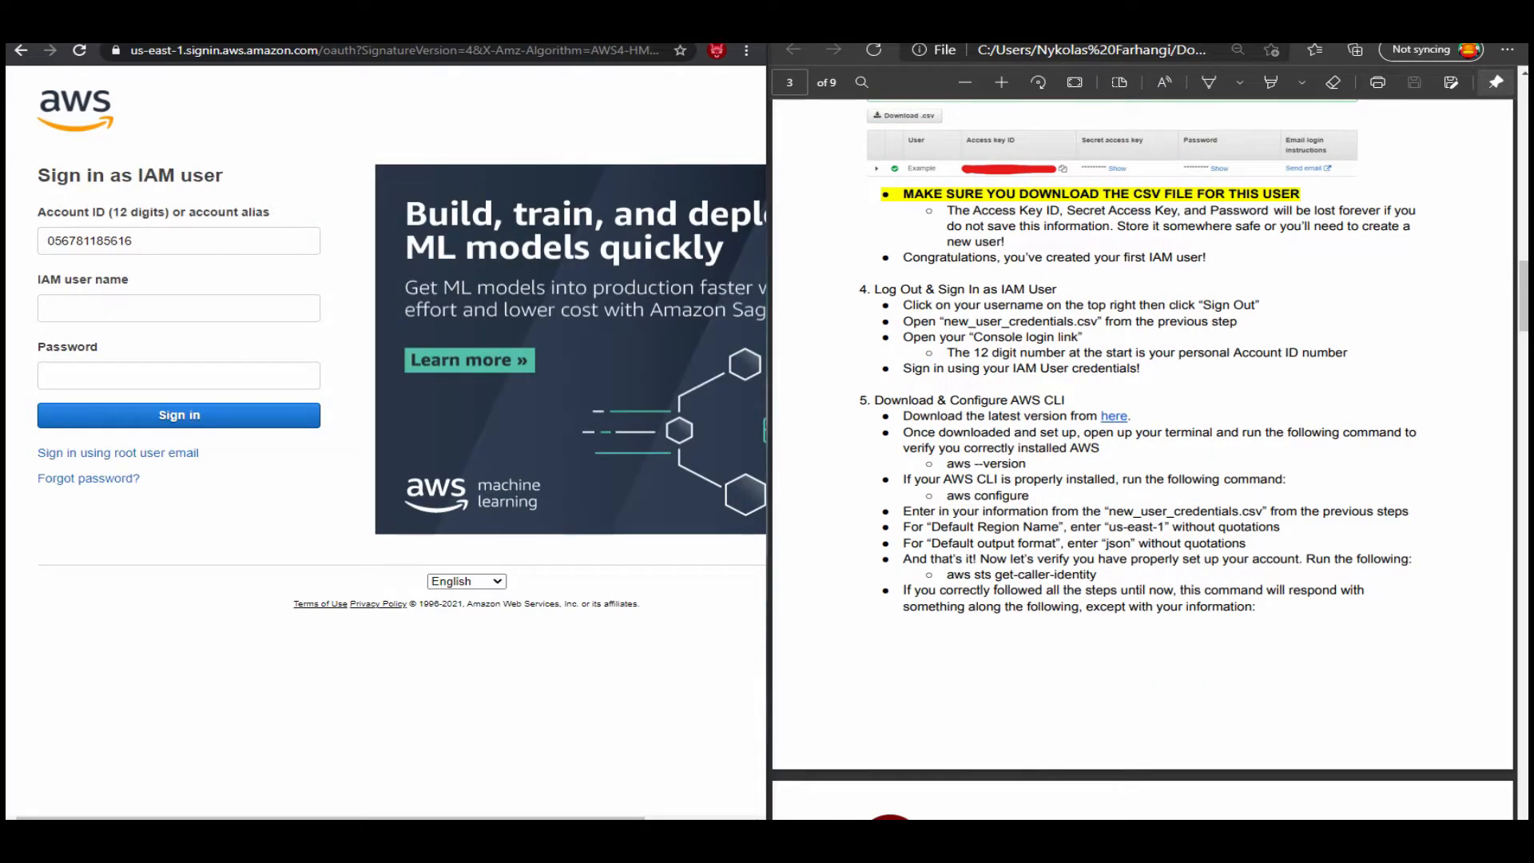
click(178, 309)
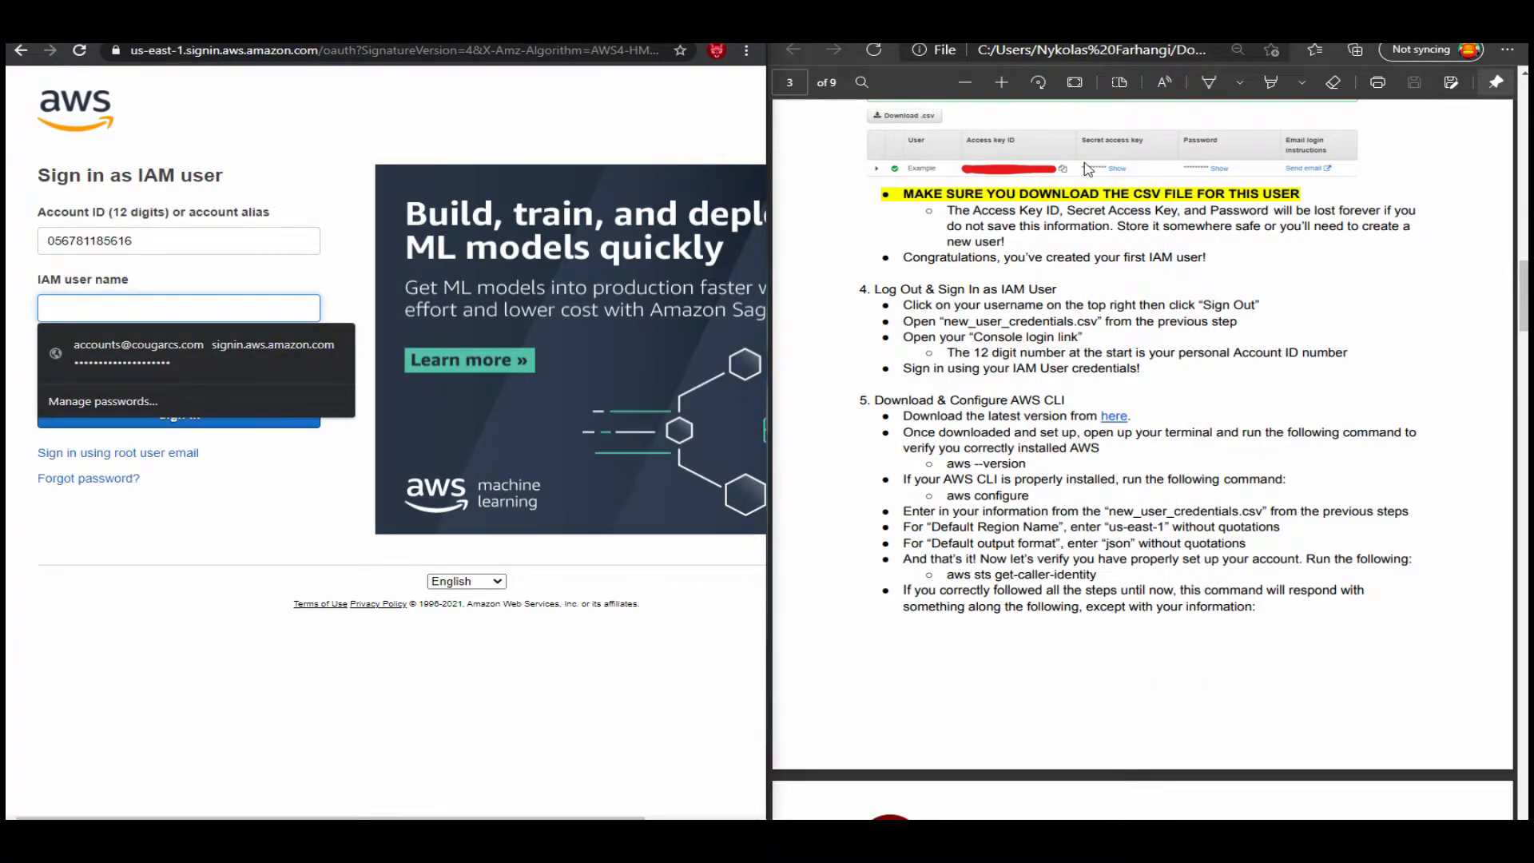
drag(6, 180, 1208, 180)
click(598, 393)
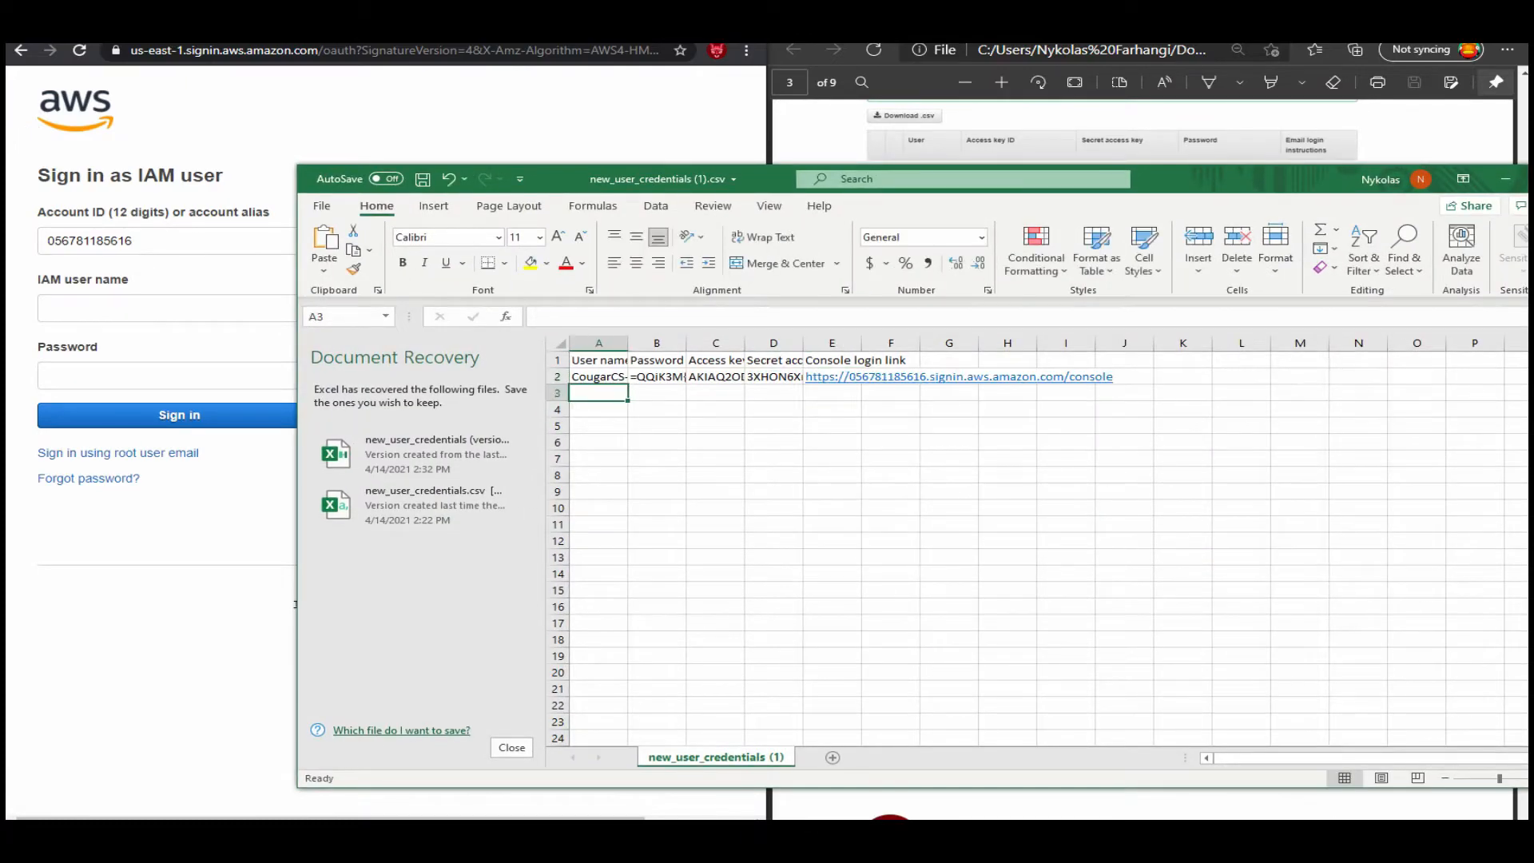
click(599, 377)
drag(728, 317, 537, 318)
key(ctrl+c)
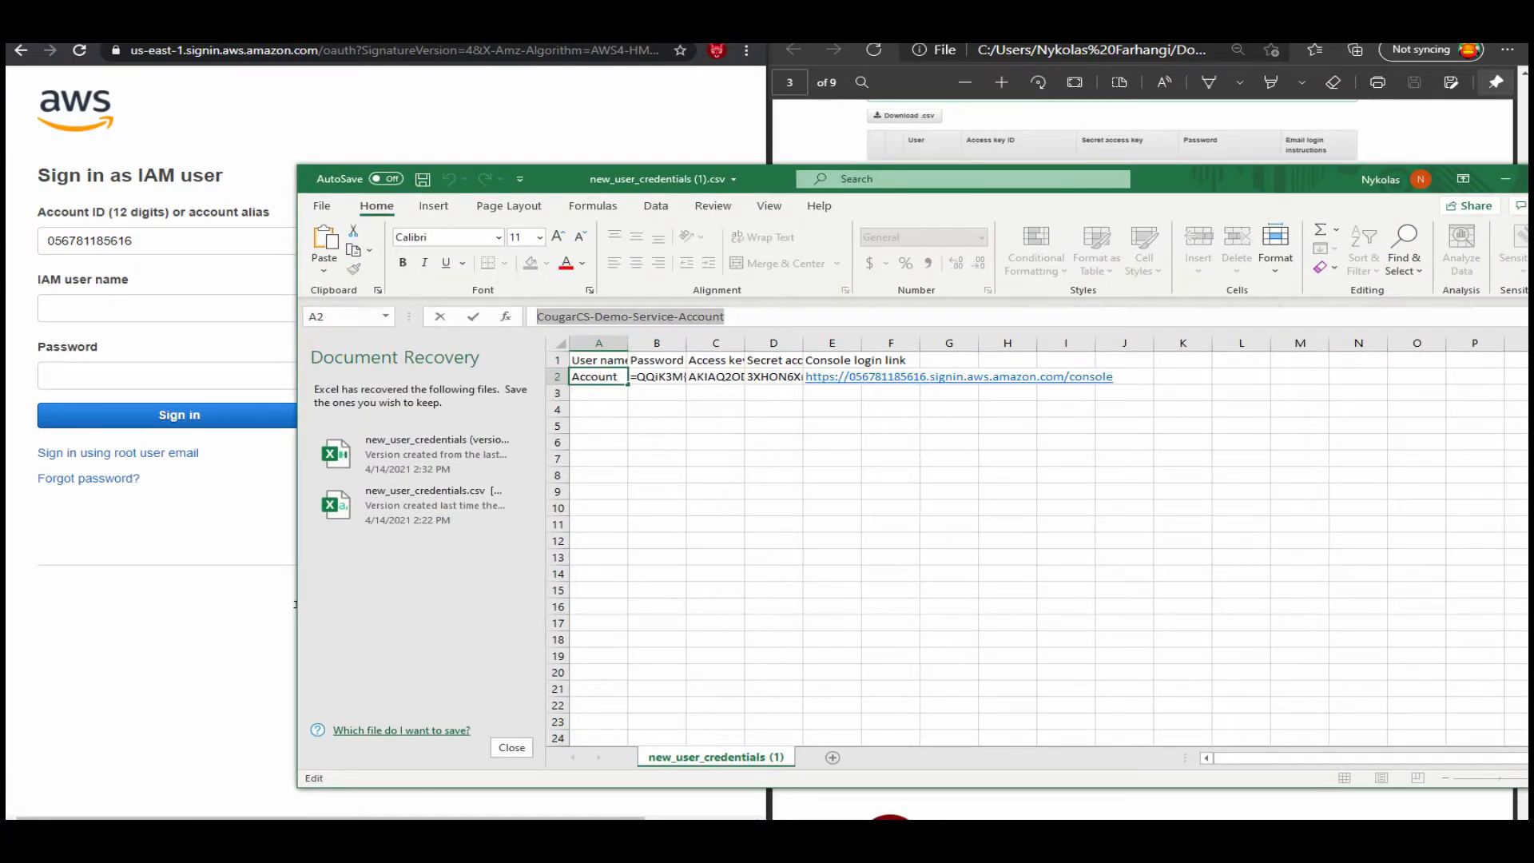
drag(1262, 180, 6, 181)
click(178, 308)
key(ctrl+v)
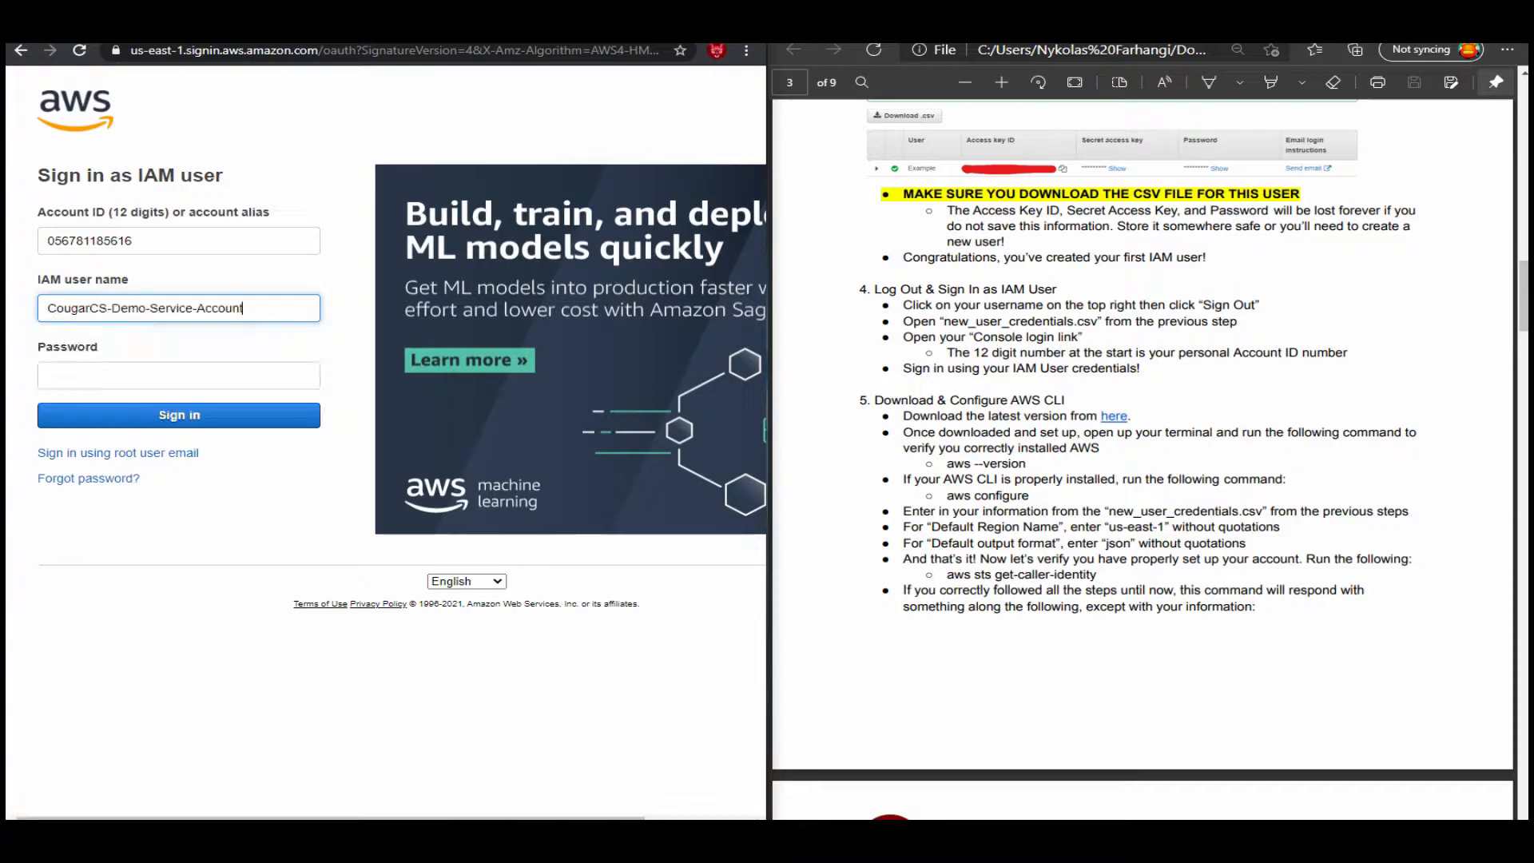
Paste the IAM user's password, sign in to the console and dismiss the browser's offer to save the password.
drag(1371, 102, 1096, 92)
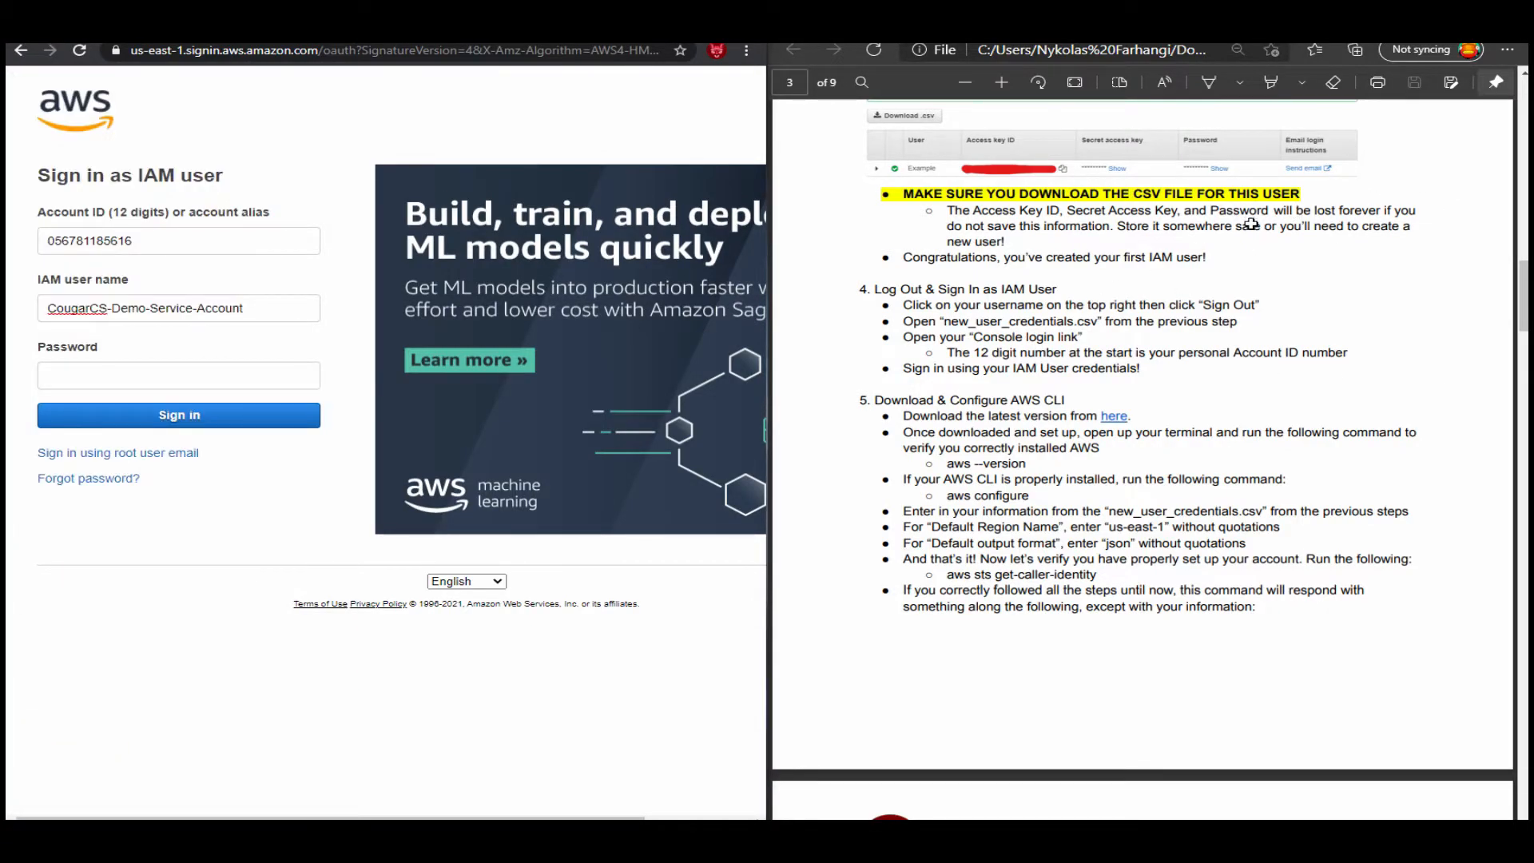
click(178, 376)
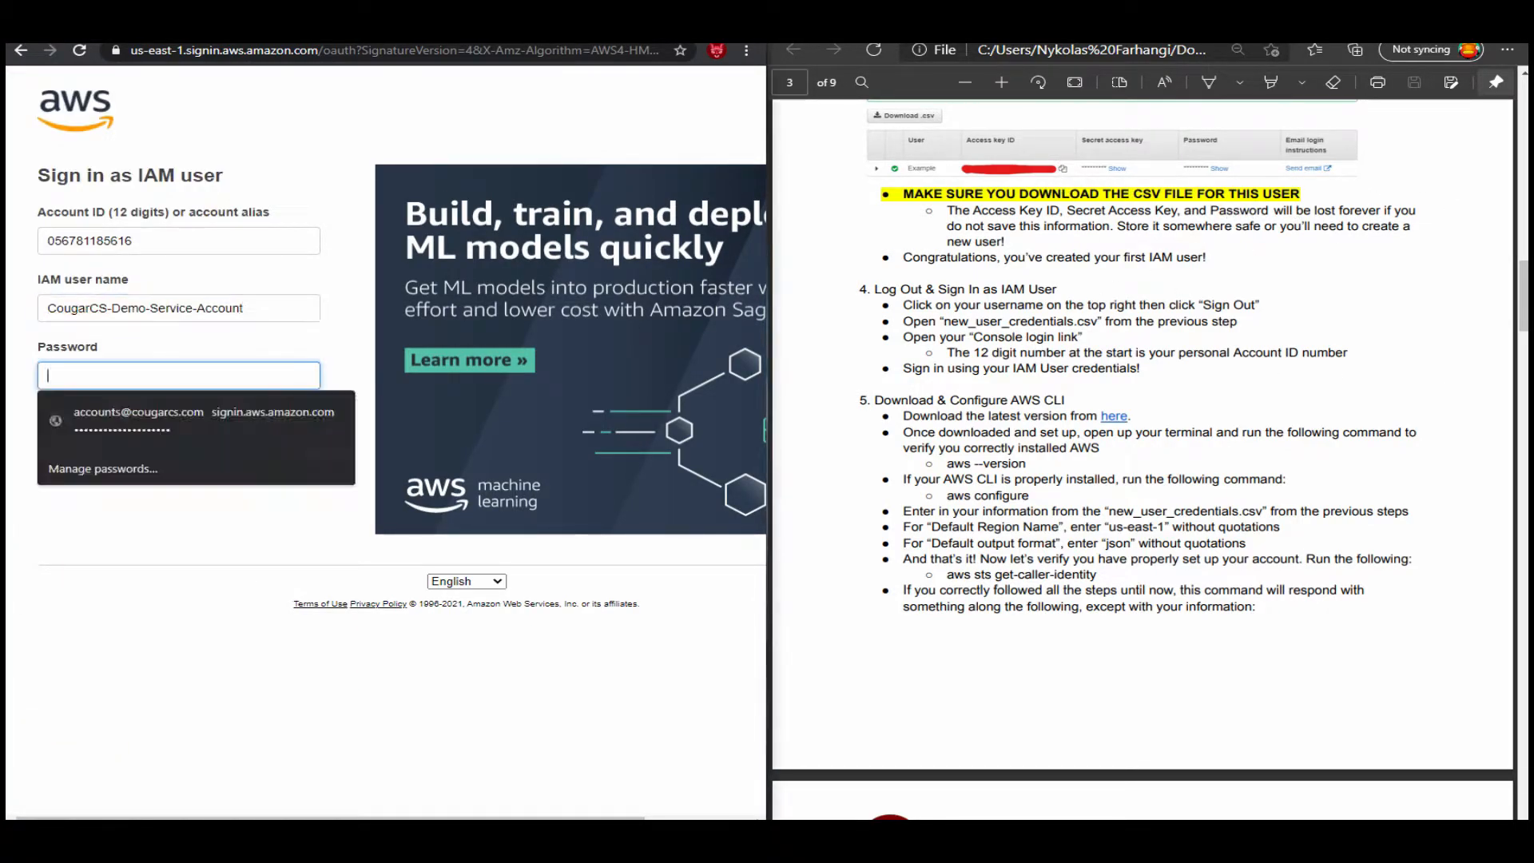
key(ctrl+v)
key(Return)
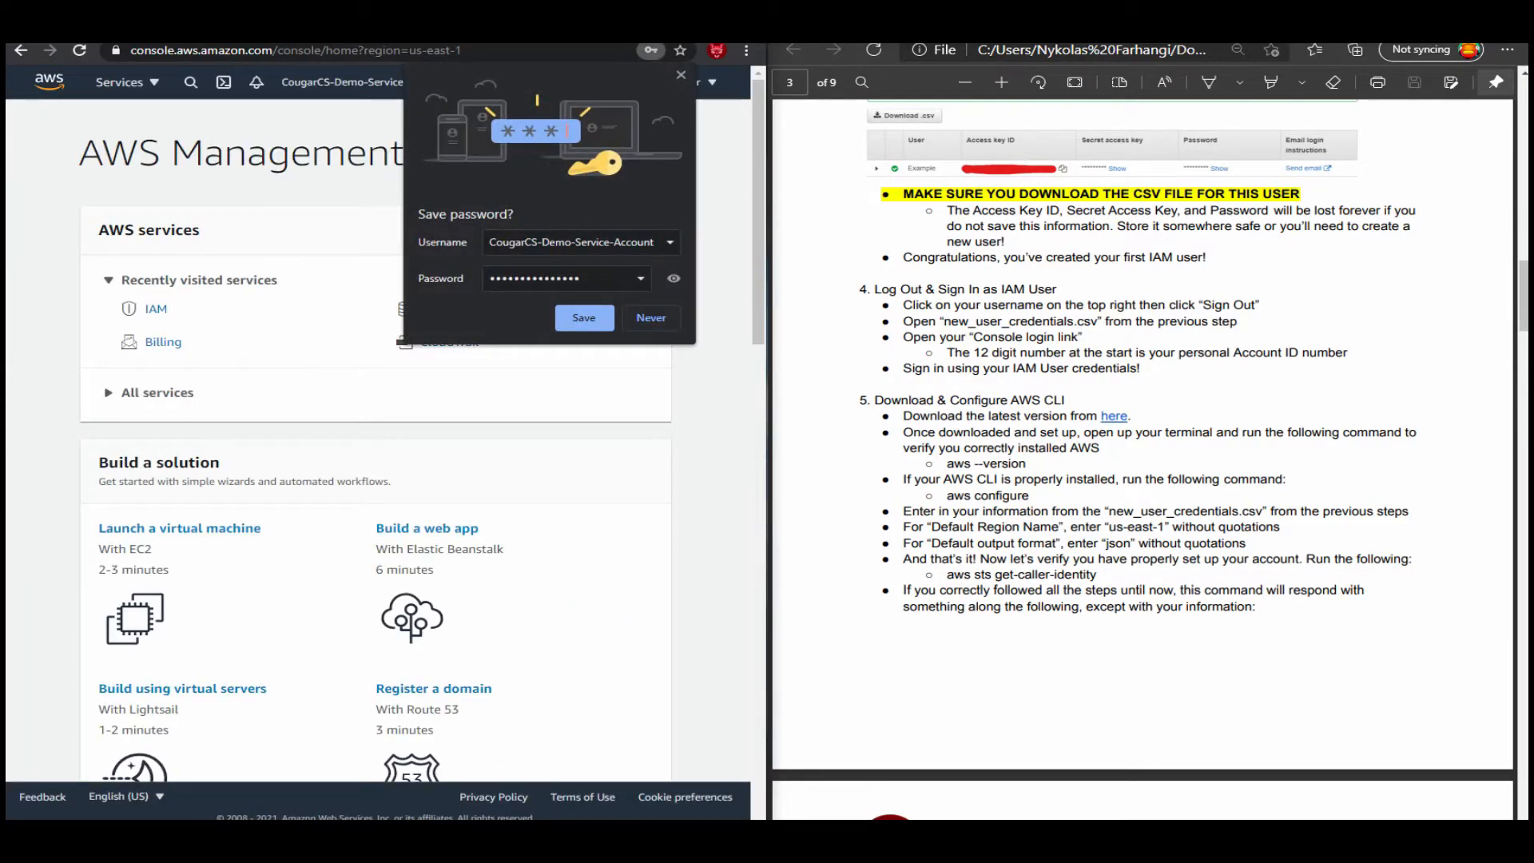
key(Escape)
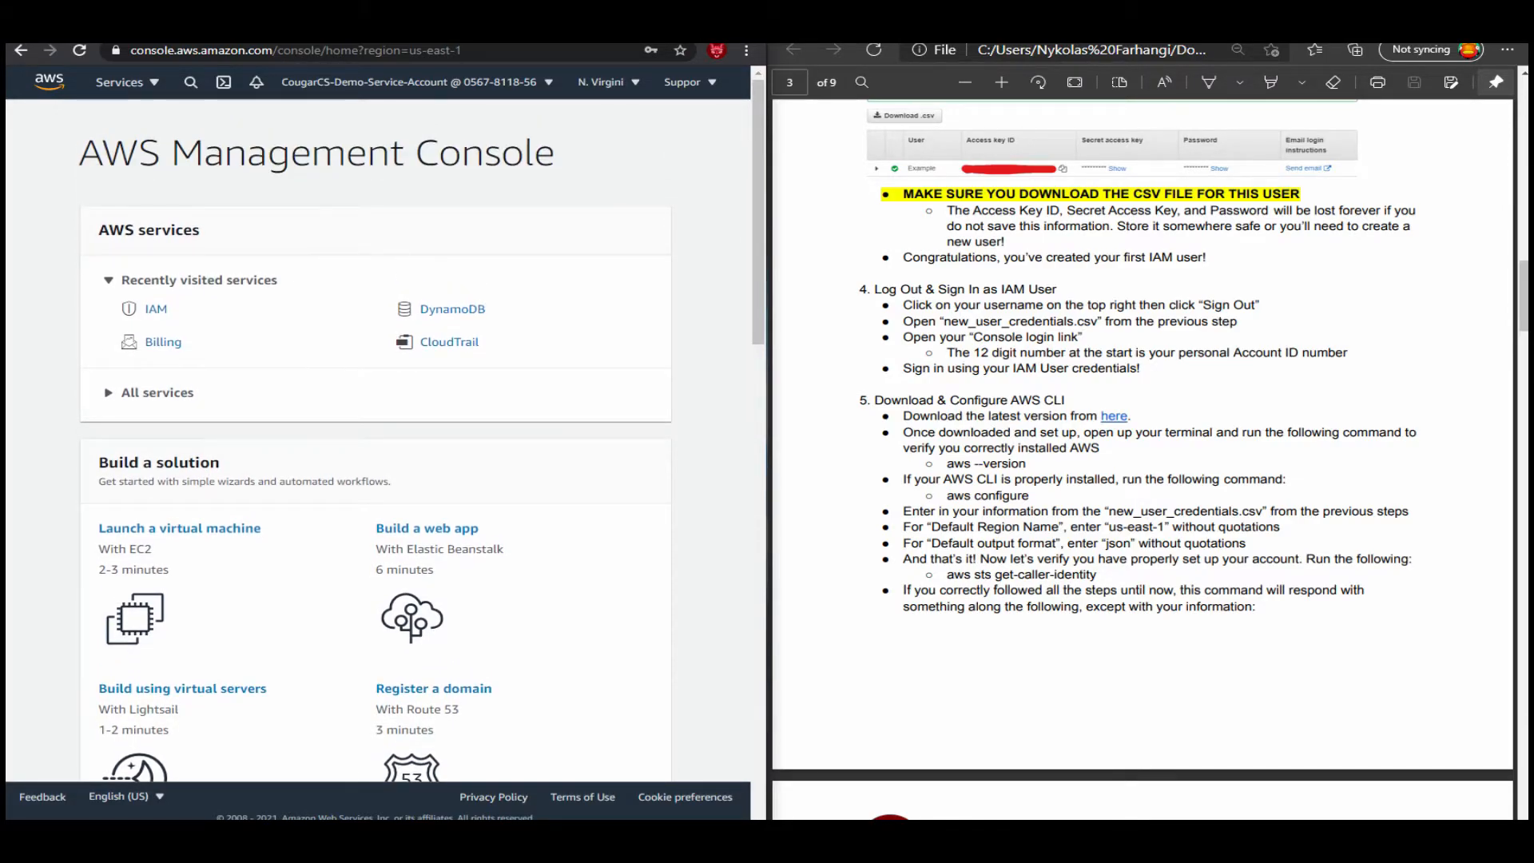
Bring up a PowerShell window, shrink it to fit beside the guide and run aws --version.
scroll(1142, 435, down, 2)
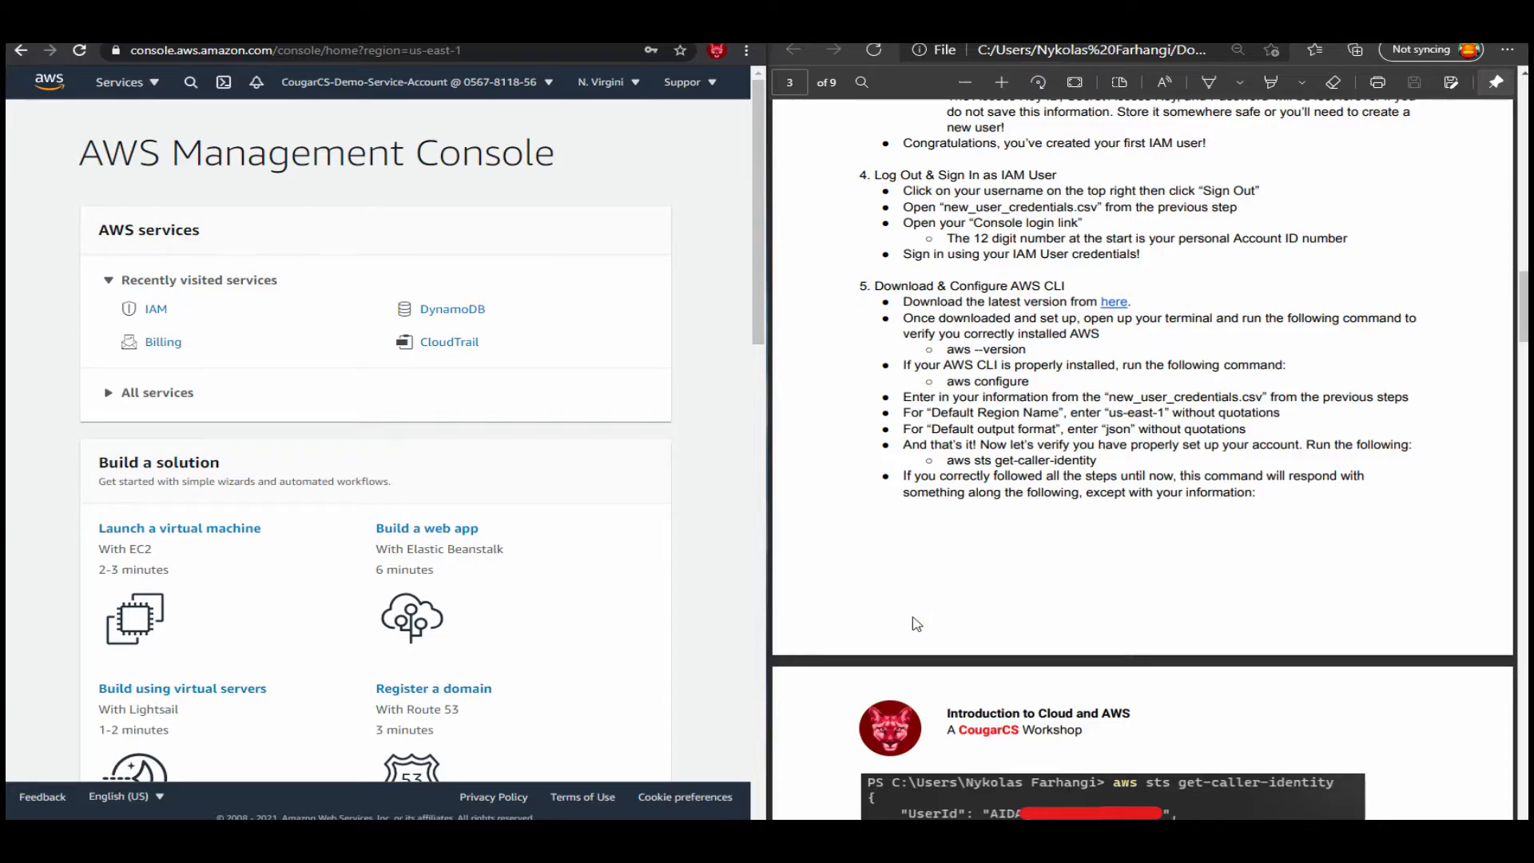
drag(6, 276, 714, 265)
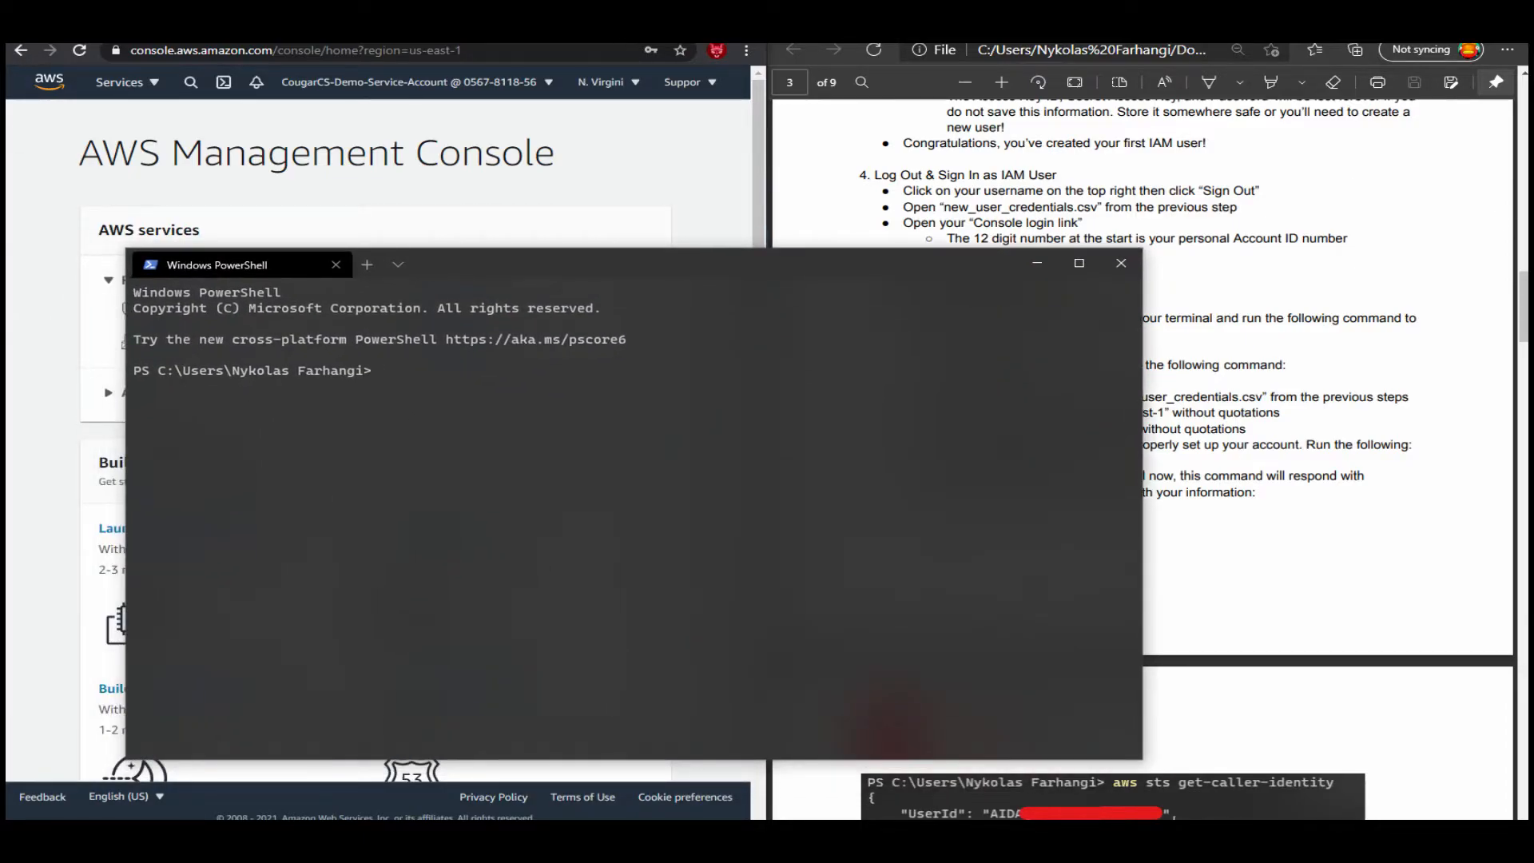
drag(1142, 758, 828, 587)
drag(519, 268, 443, 247)
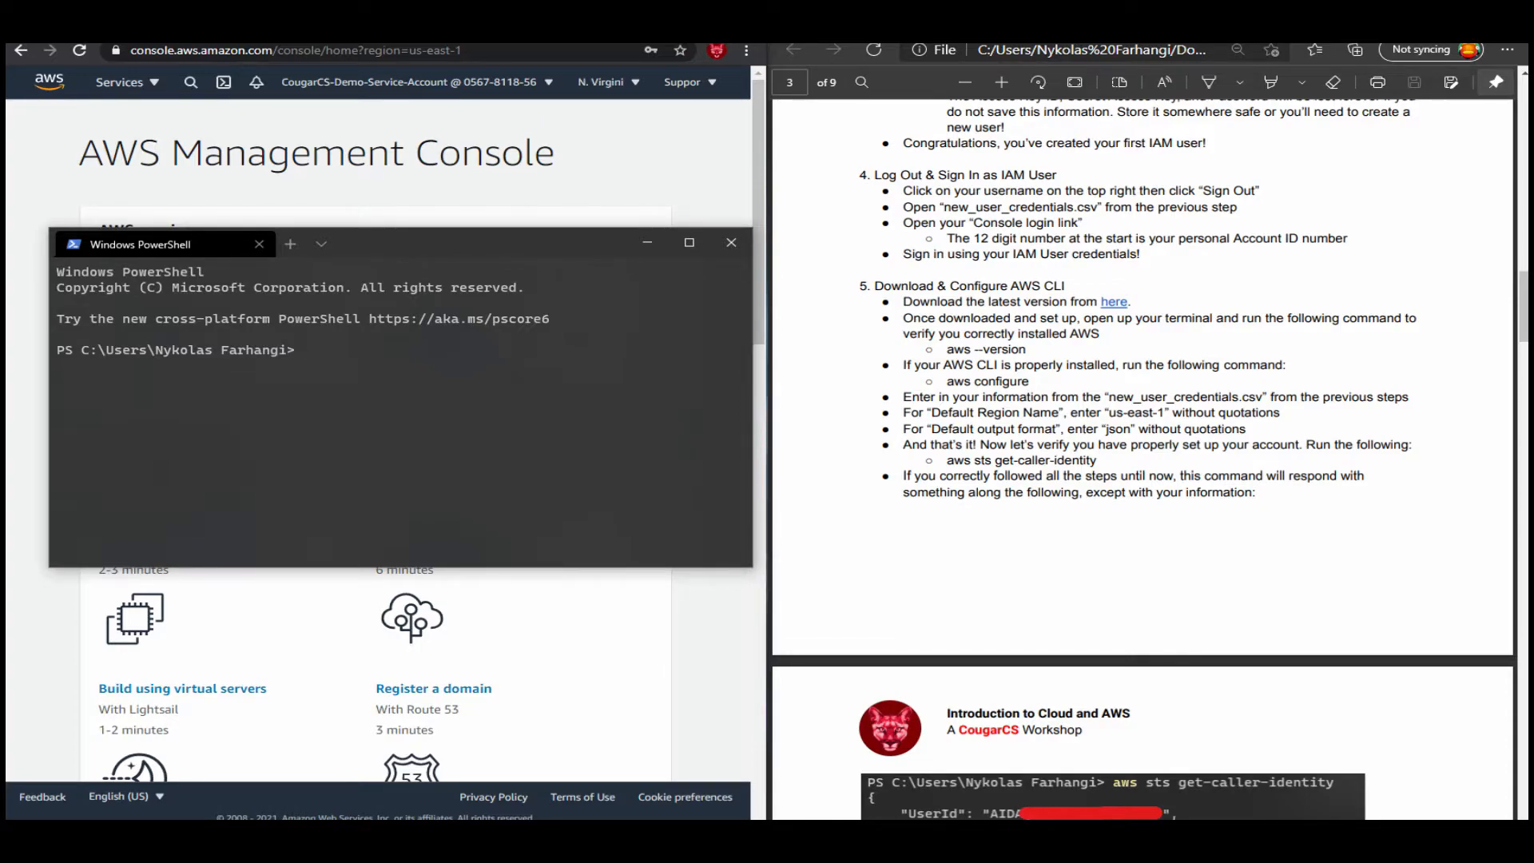
text(aw)
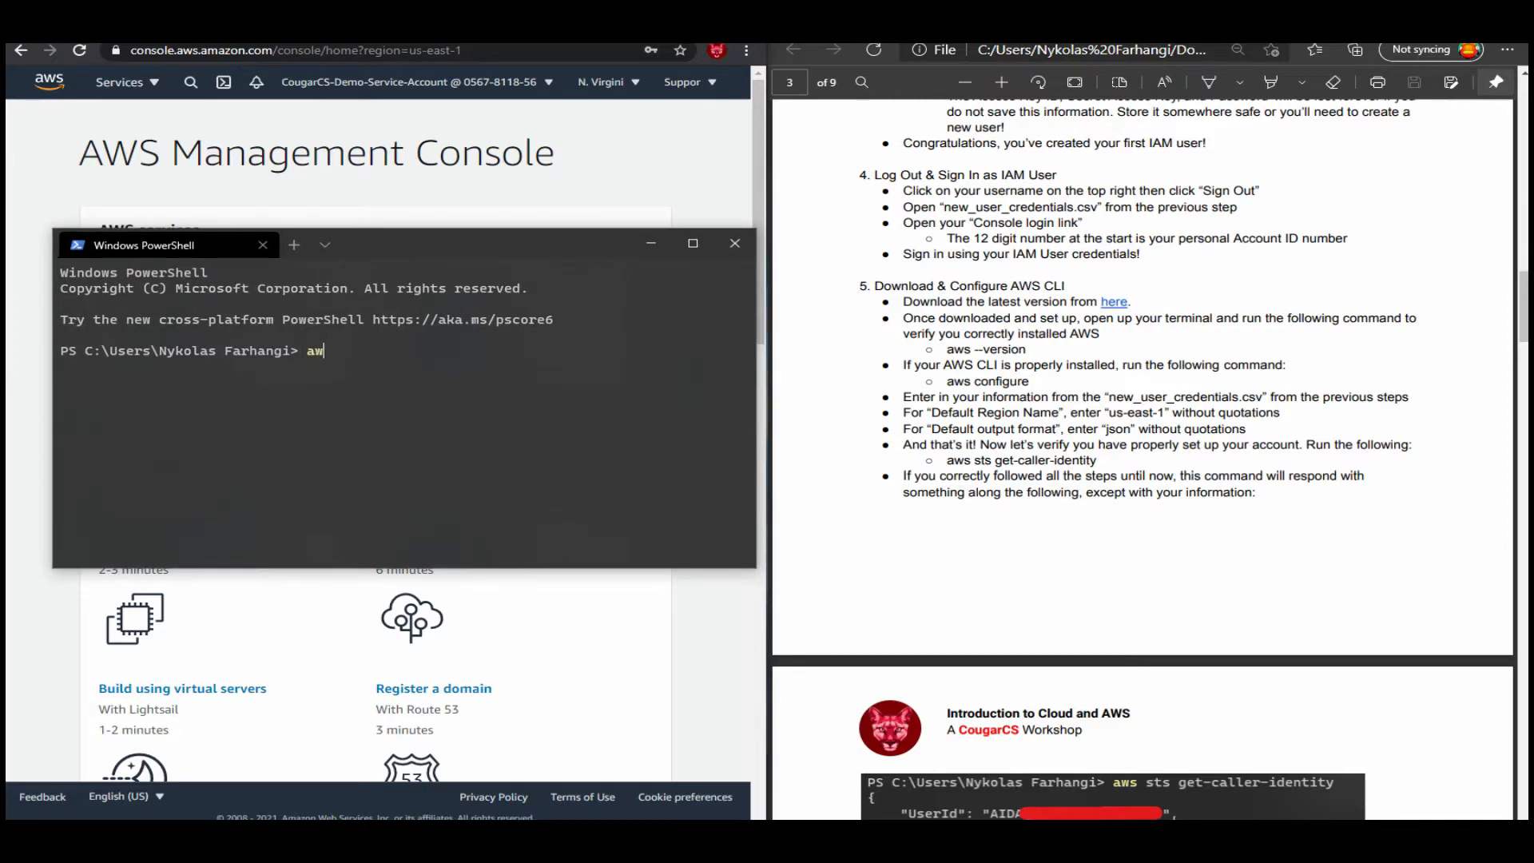
text(s --version)
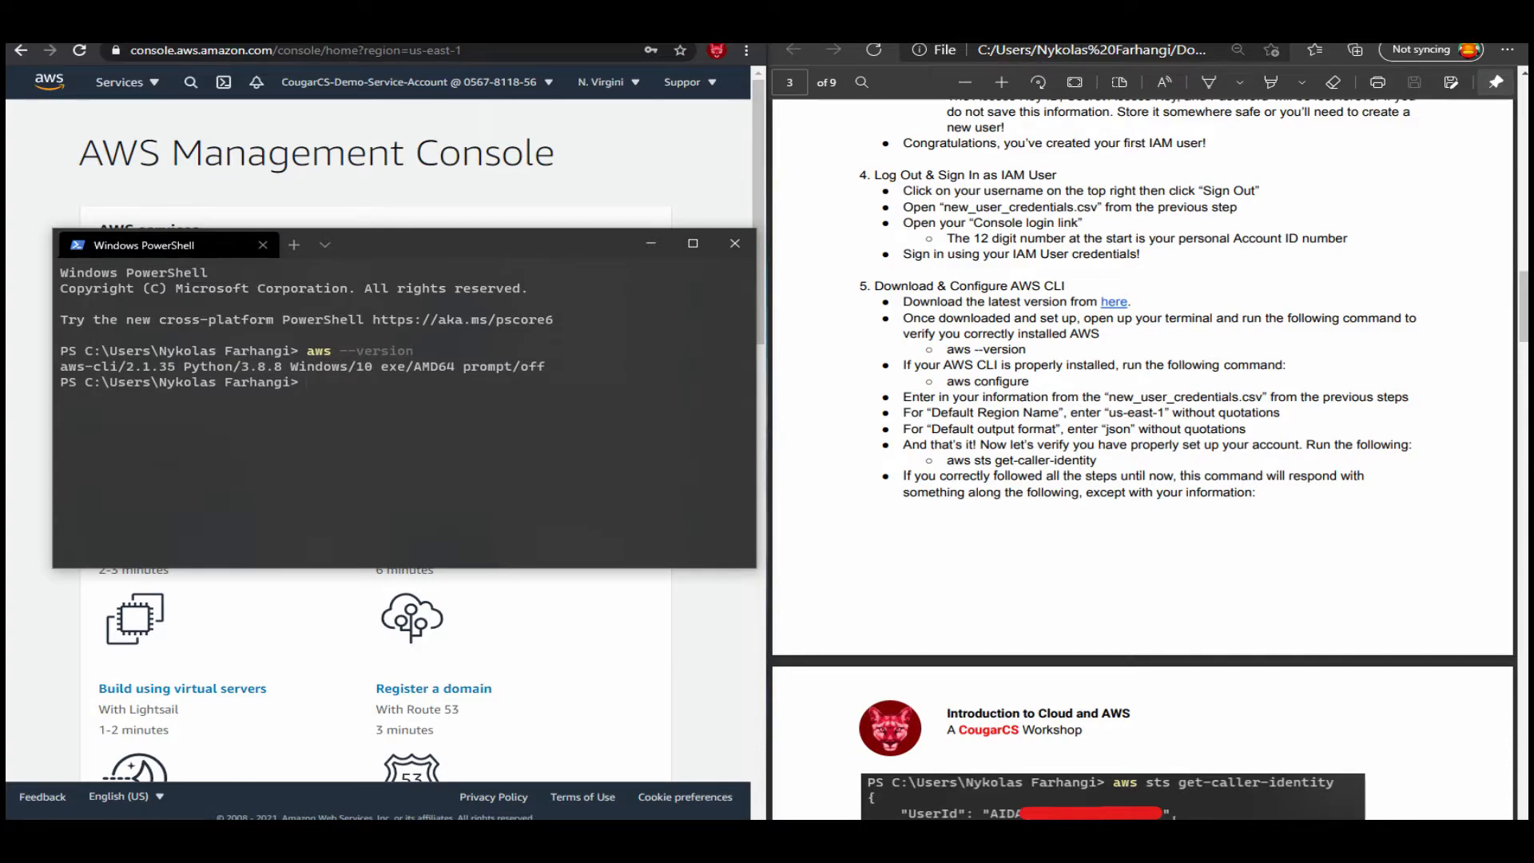
Run aws configure in PowerShell and enter the IAM user's access key ID from the credentials file.
text(aws configure)
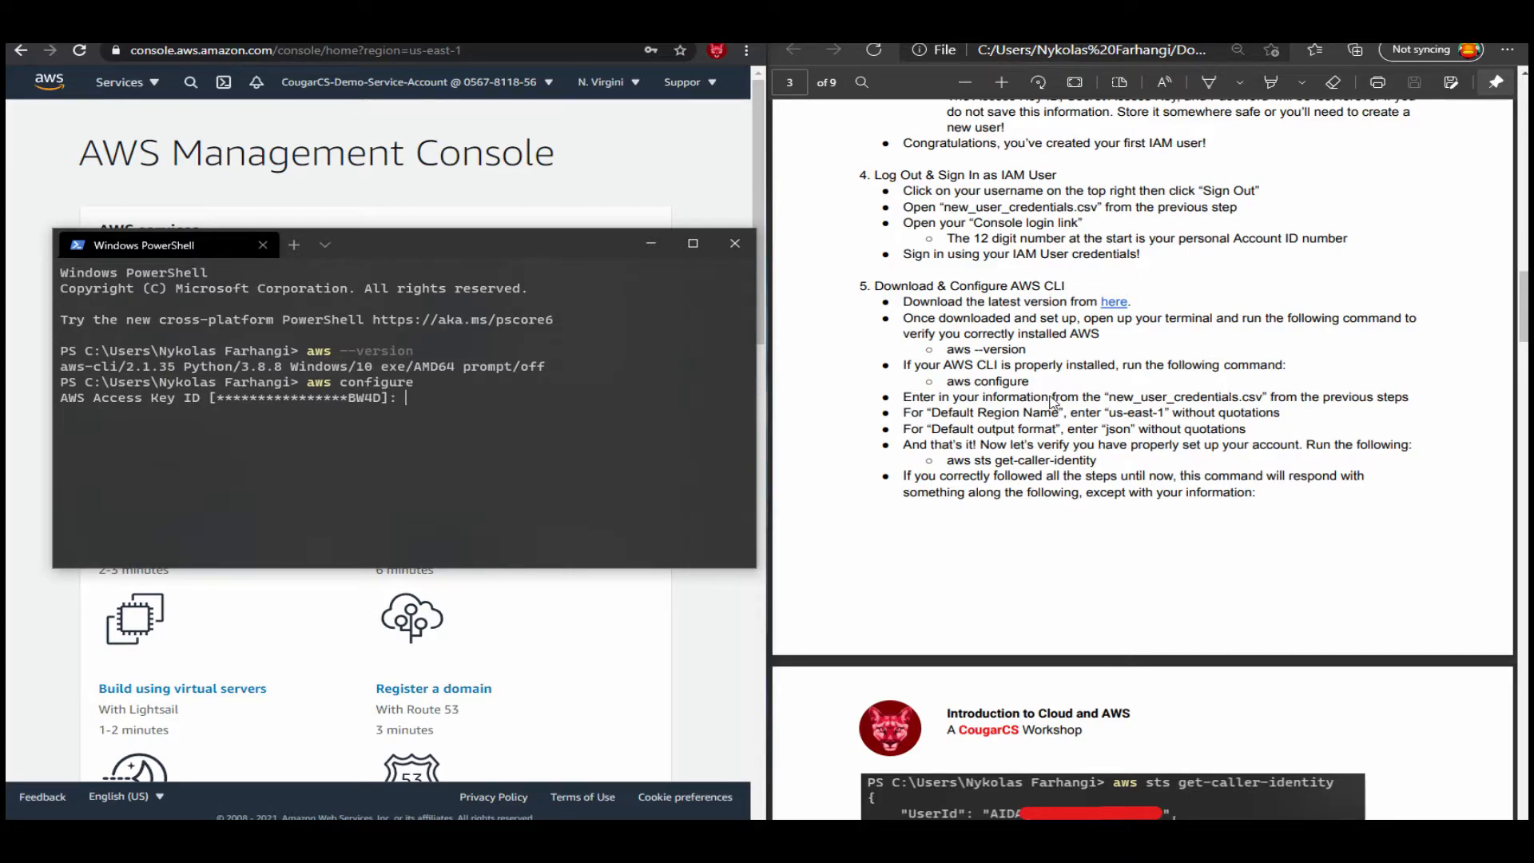
key(super)
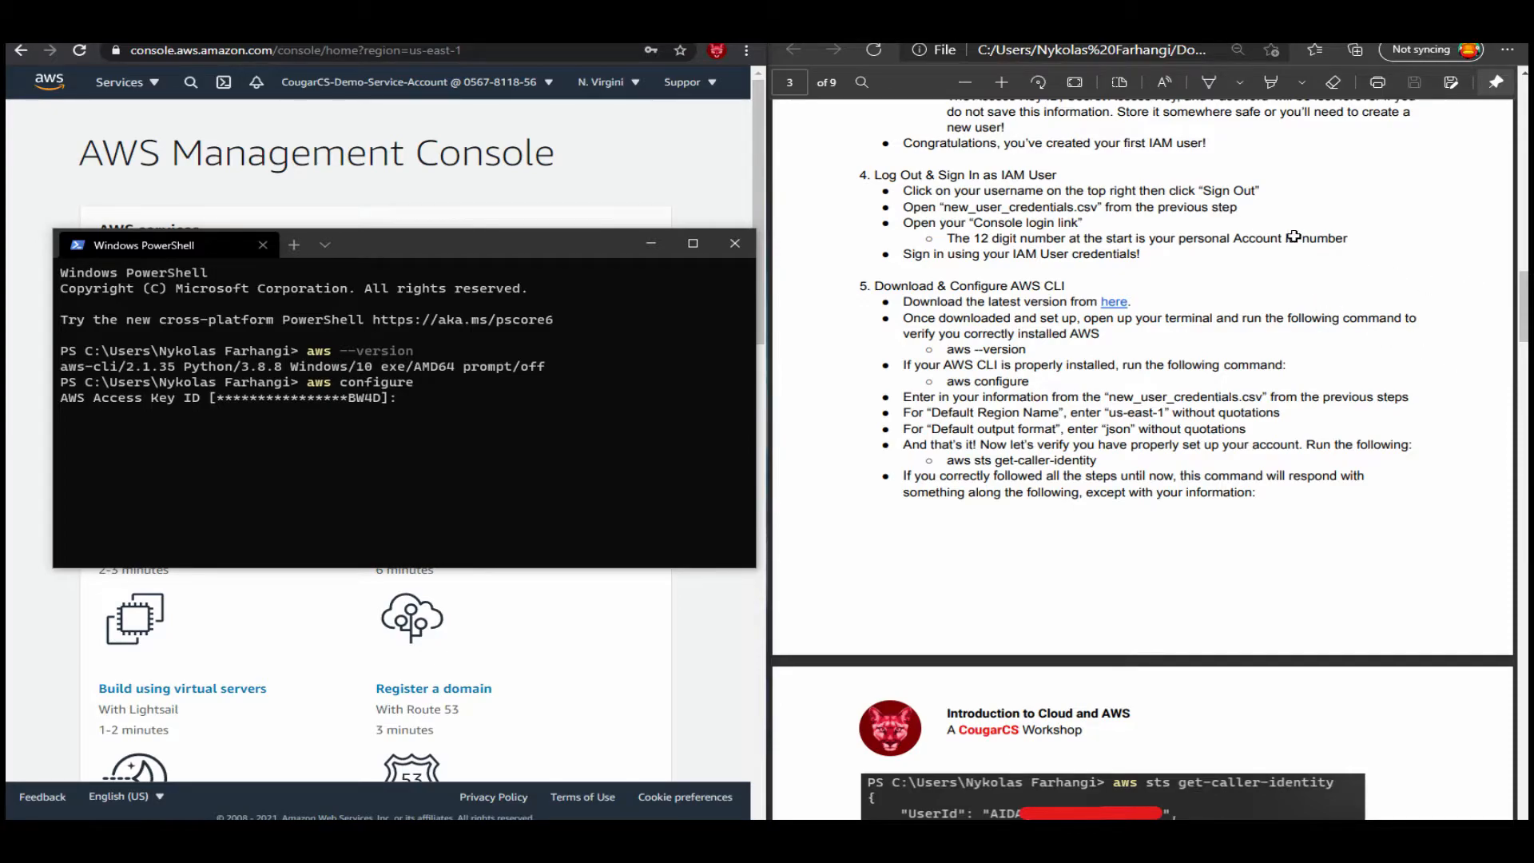
key(alt+Tab)
key(alt+Tab)
mouse_move(6, 111)
mouse_down()
mouse_move(212, 79)
mouse_move(437, 77)
mouse_move(835, 143)
mouse_move(6, 192)
mouse_move(6, 93)
mouse_up()
drag(1475, 126, 1520, 120)
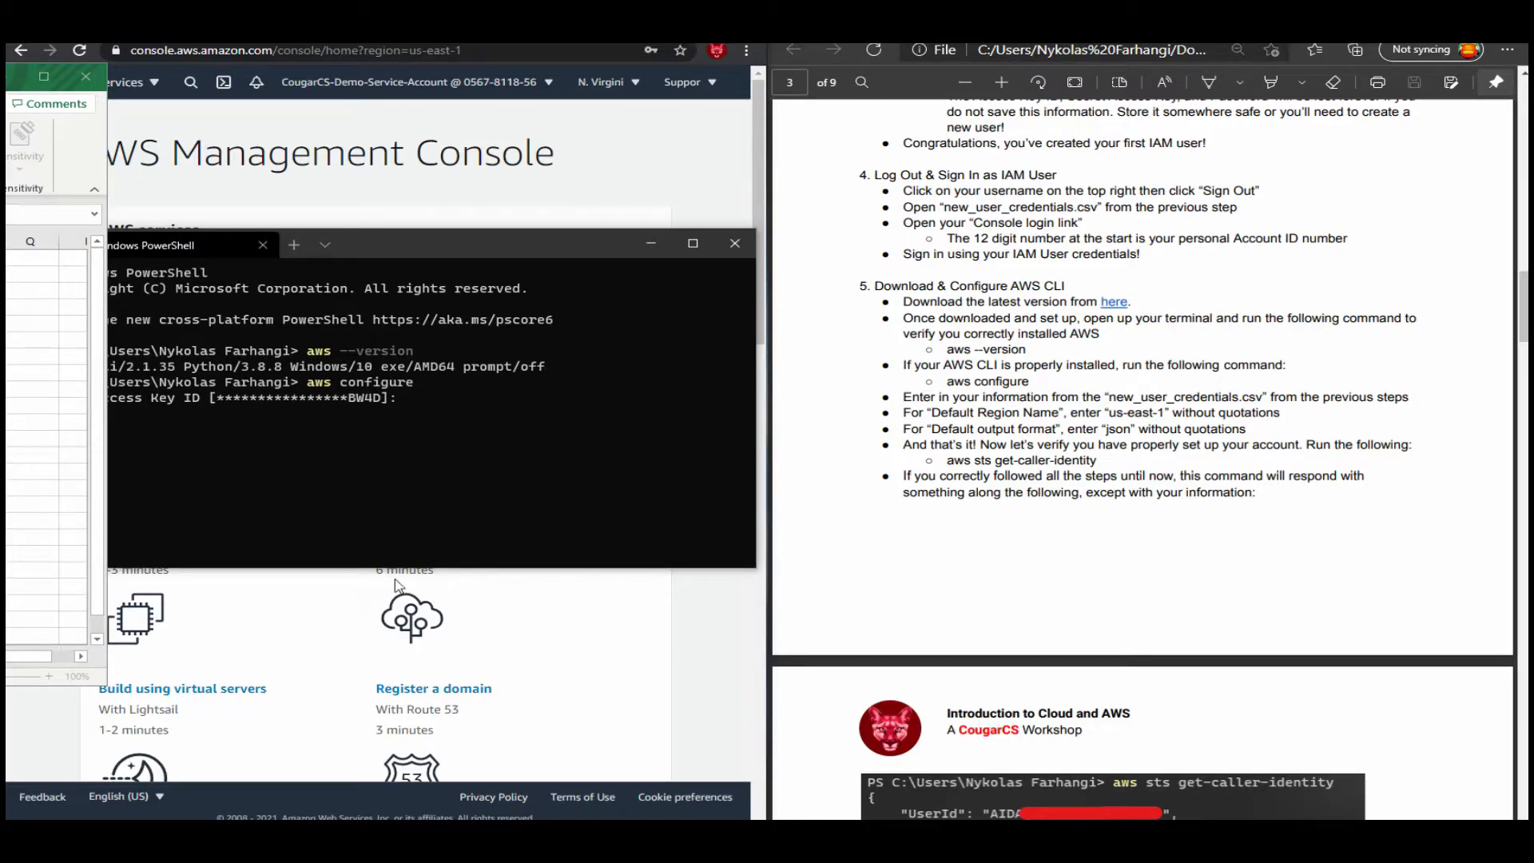
scroll(1012, 601, up, 5)
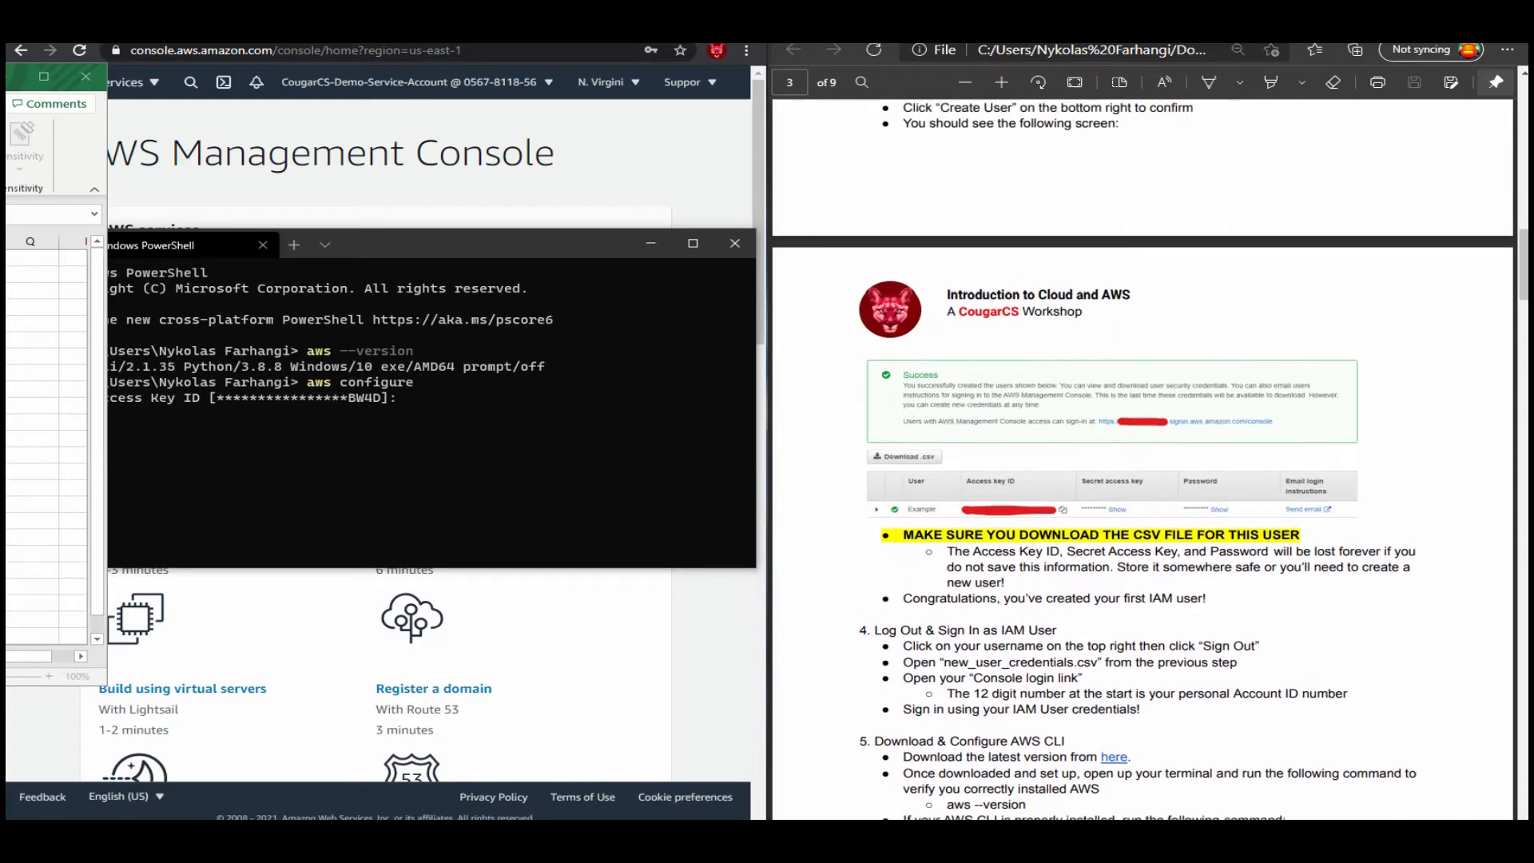
scroll(1011, 600, up, 10)
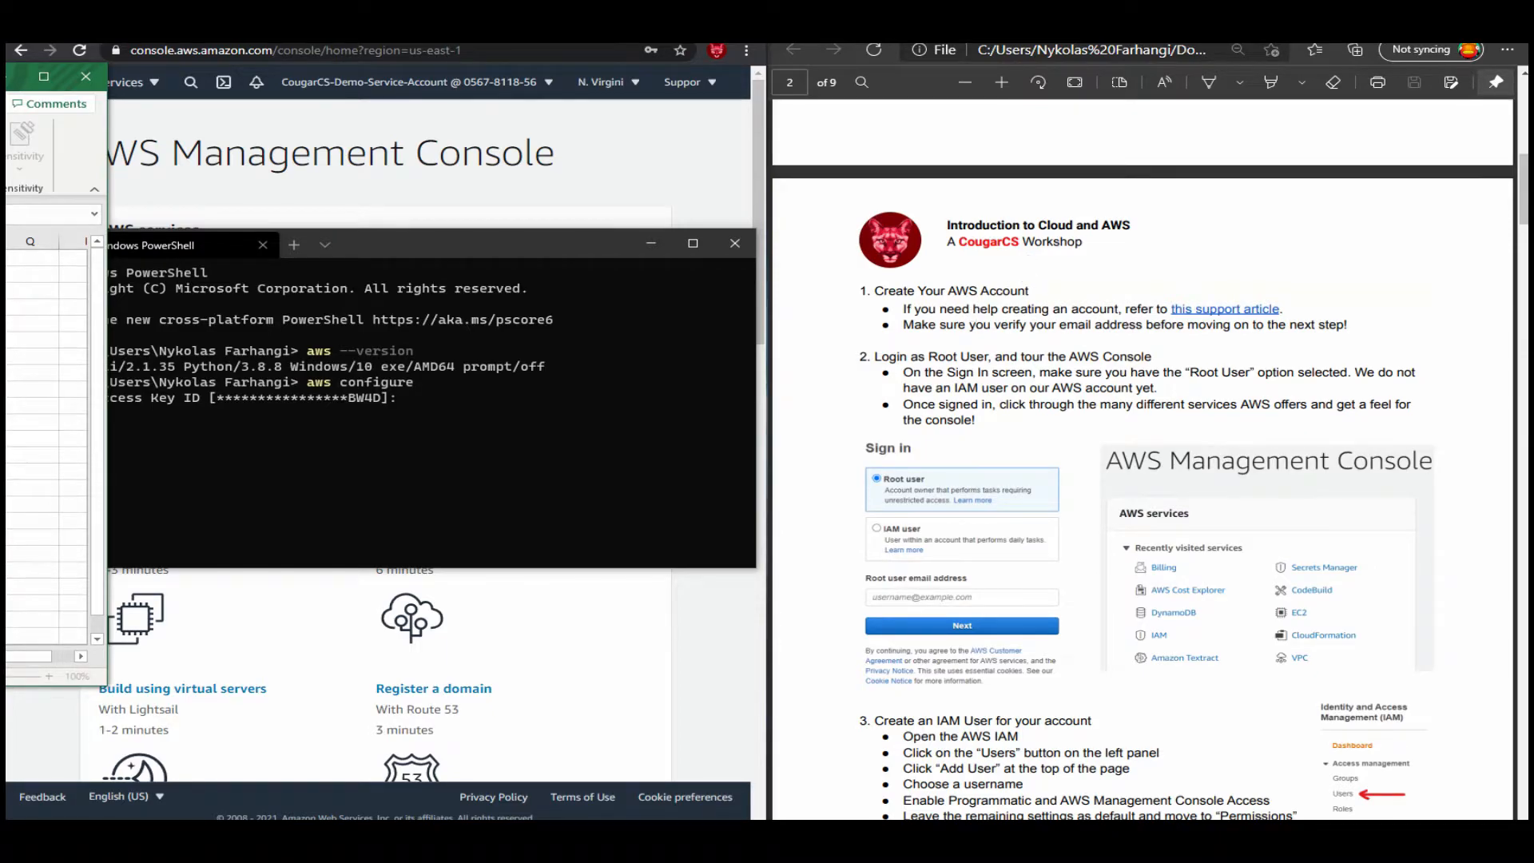
key(alt+Tab)
key(ctrl+v)
key(Return)
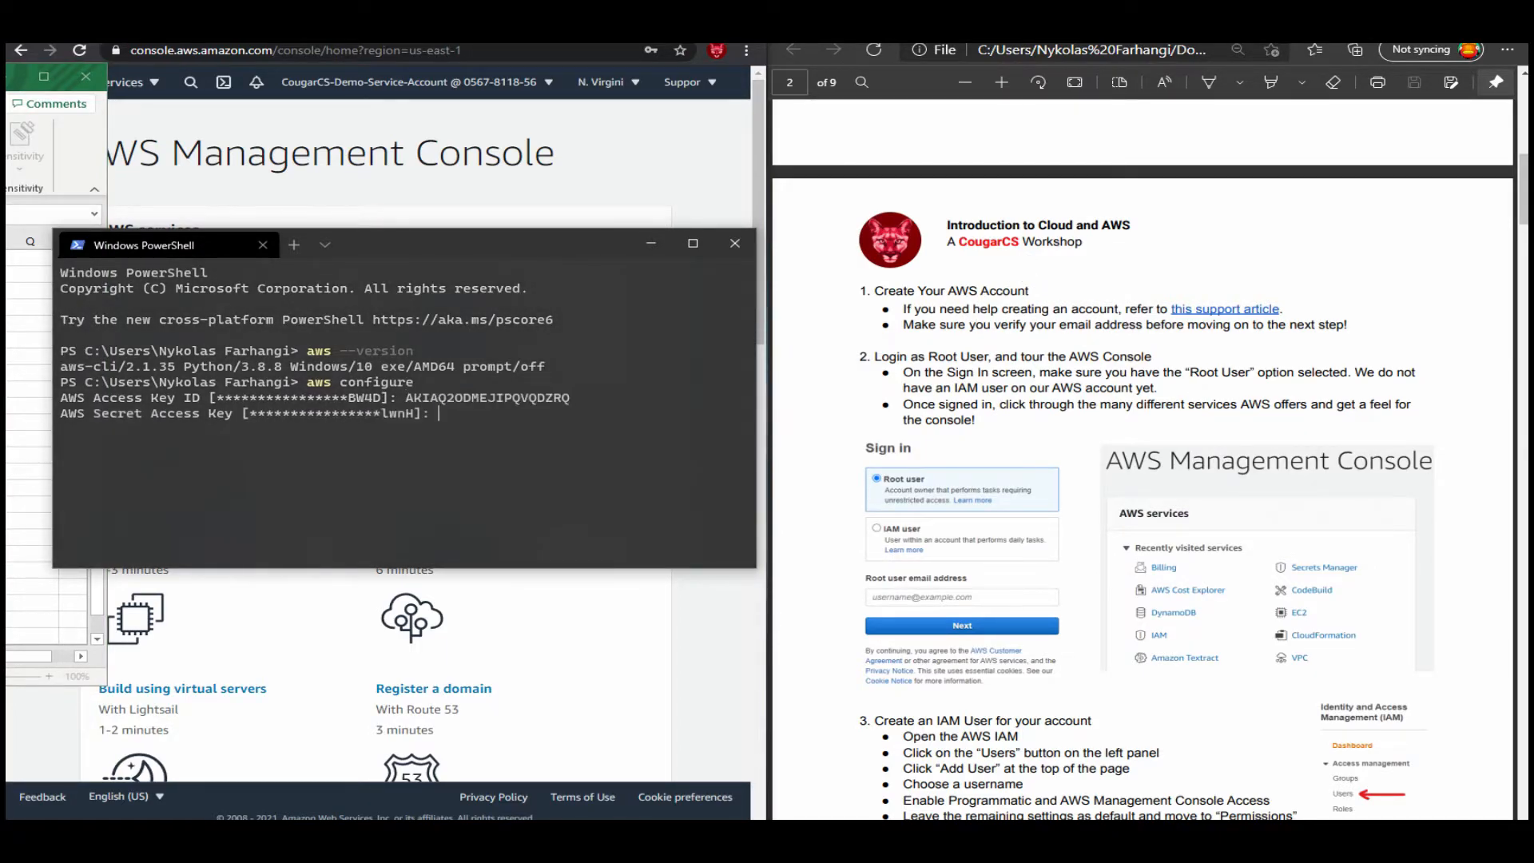
key(alt+Tab)
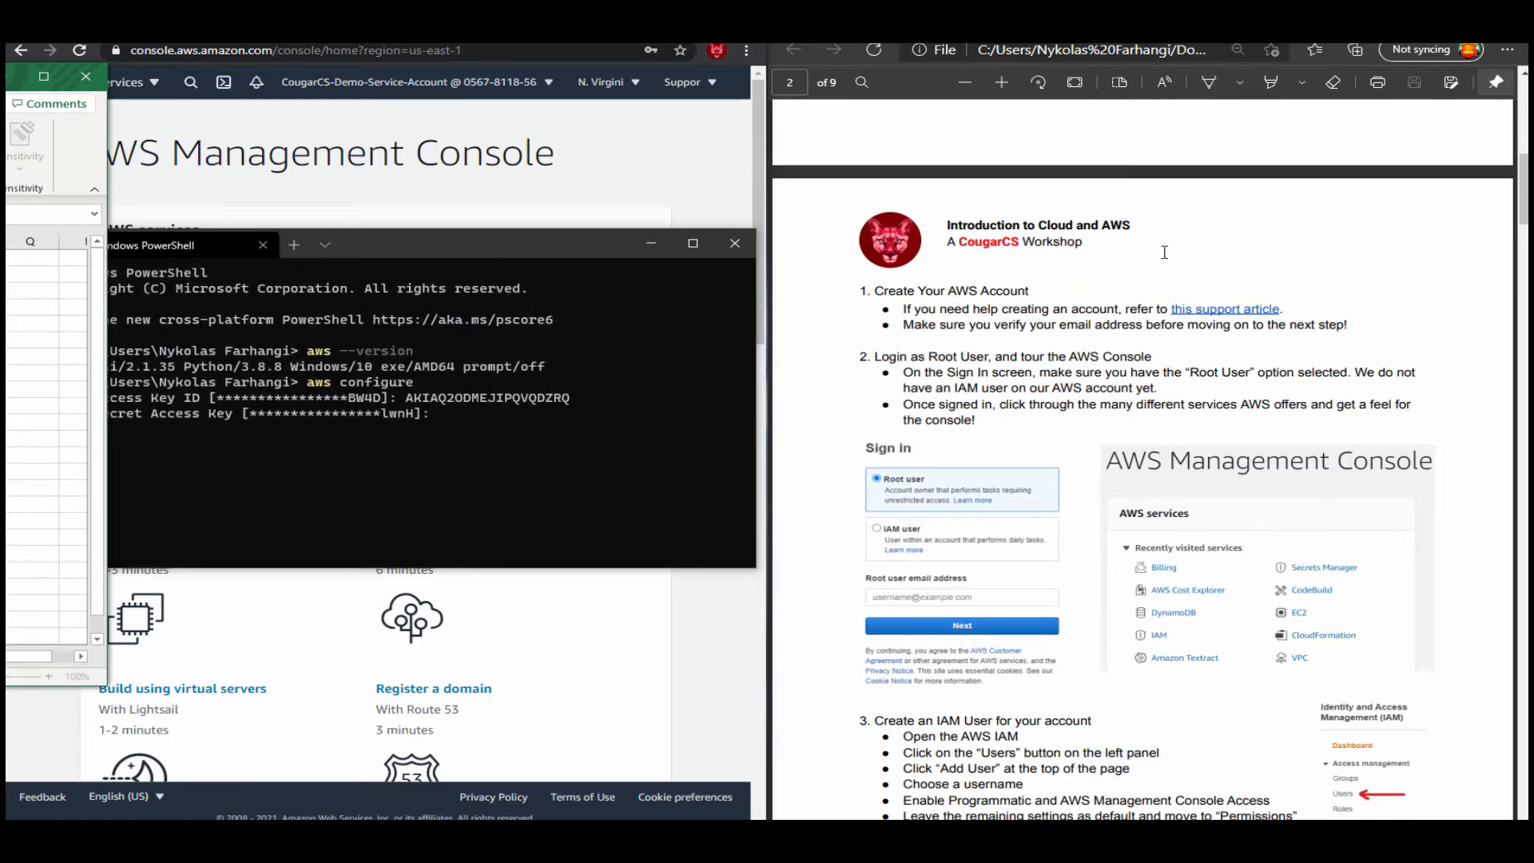
key(alt+Tab)
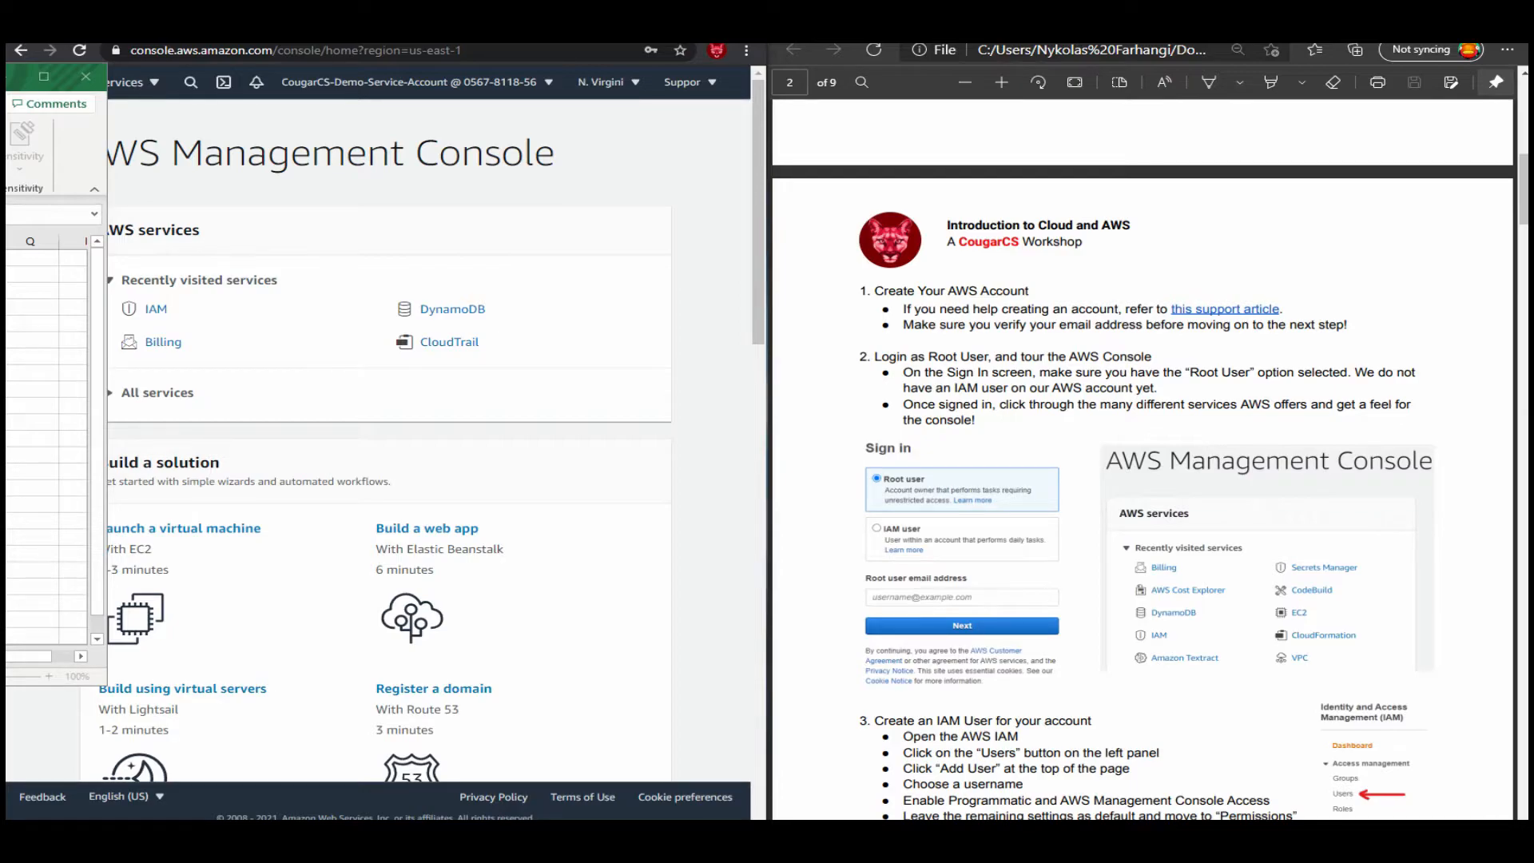
Highlight "us-east-1" and the default output format "json" text in the guide's AWS CLI section, and bring back the PowerShell window.
scroll(1325, 298, down, 5)
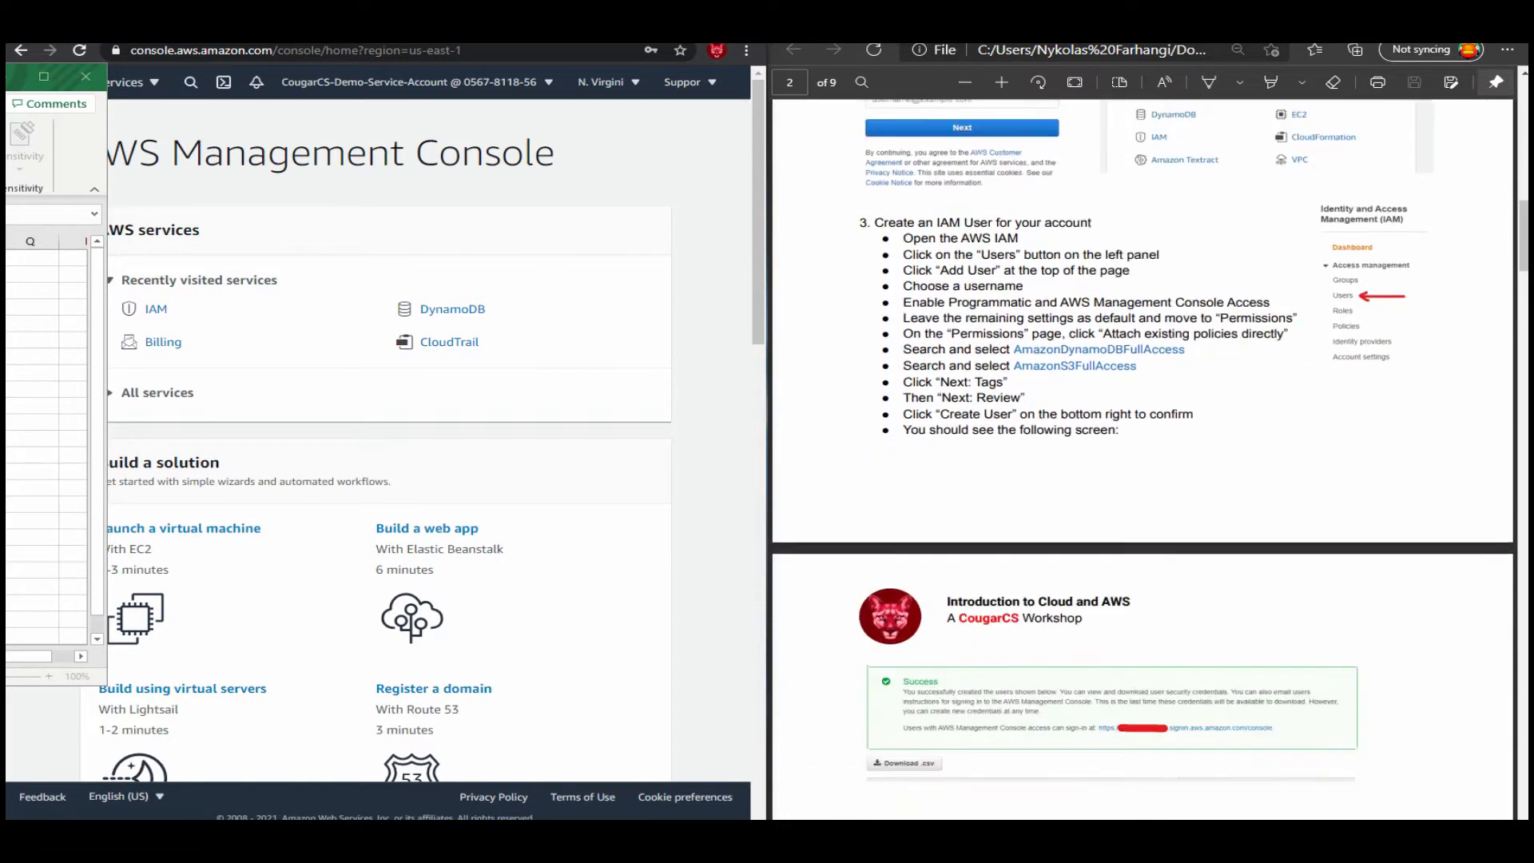
scroll(1325, 298, down, 1)
click(1271, 83)
scroll(991, 335, up, 2)
scroll(992, 336, down, 1)
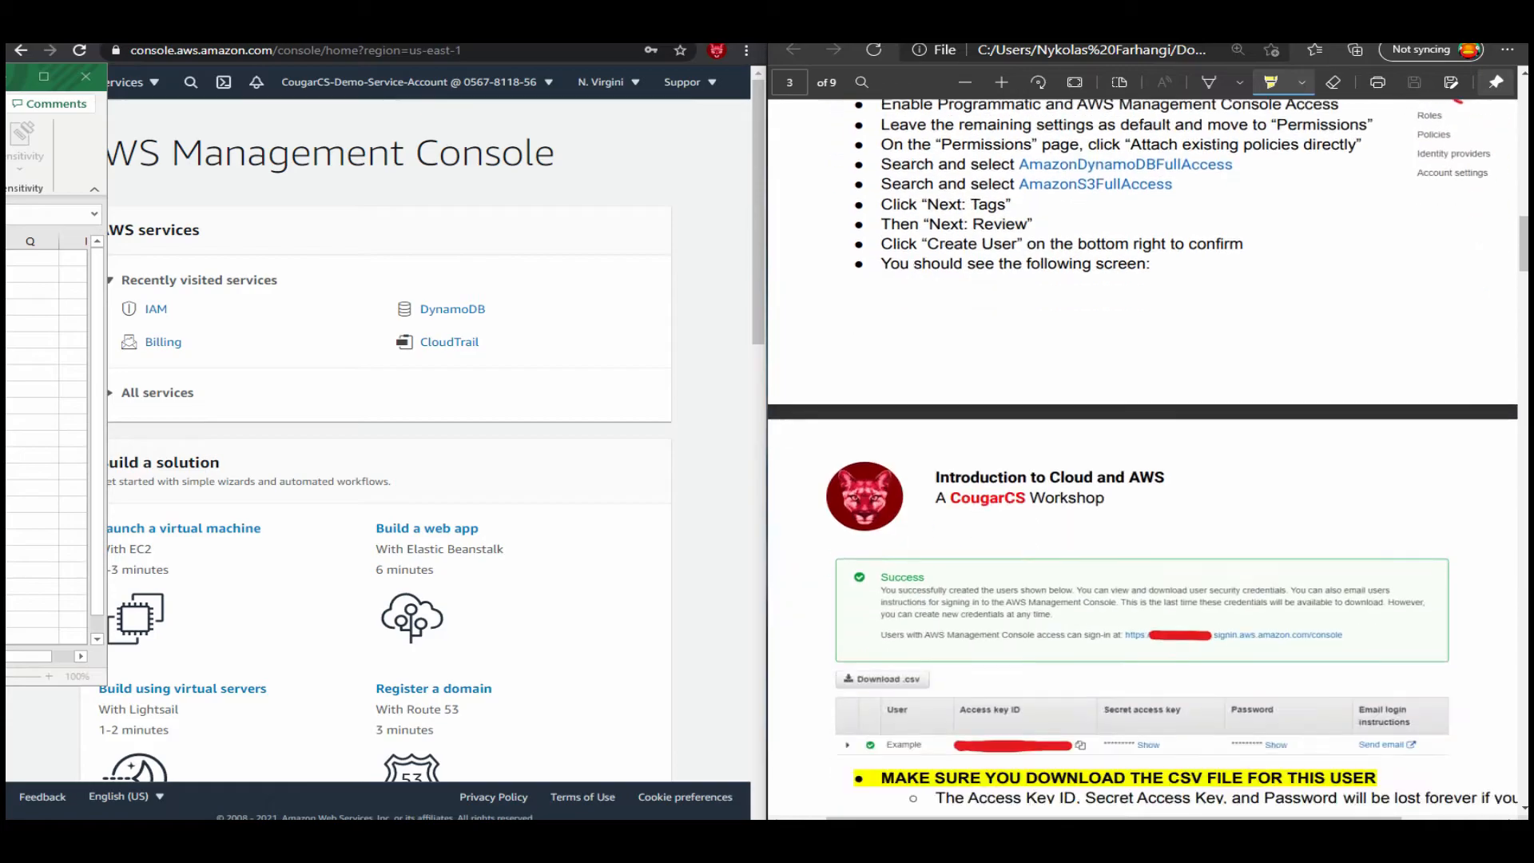
scroll(1143, 457, down, 9)
drag(1133, 395, 1215, 395)
scroll(1166, 465, up, 2)
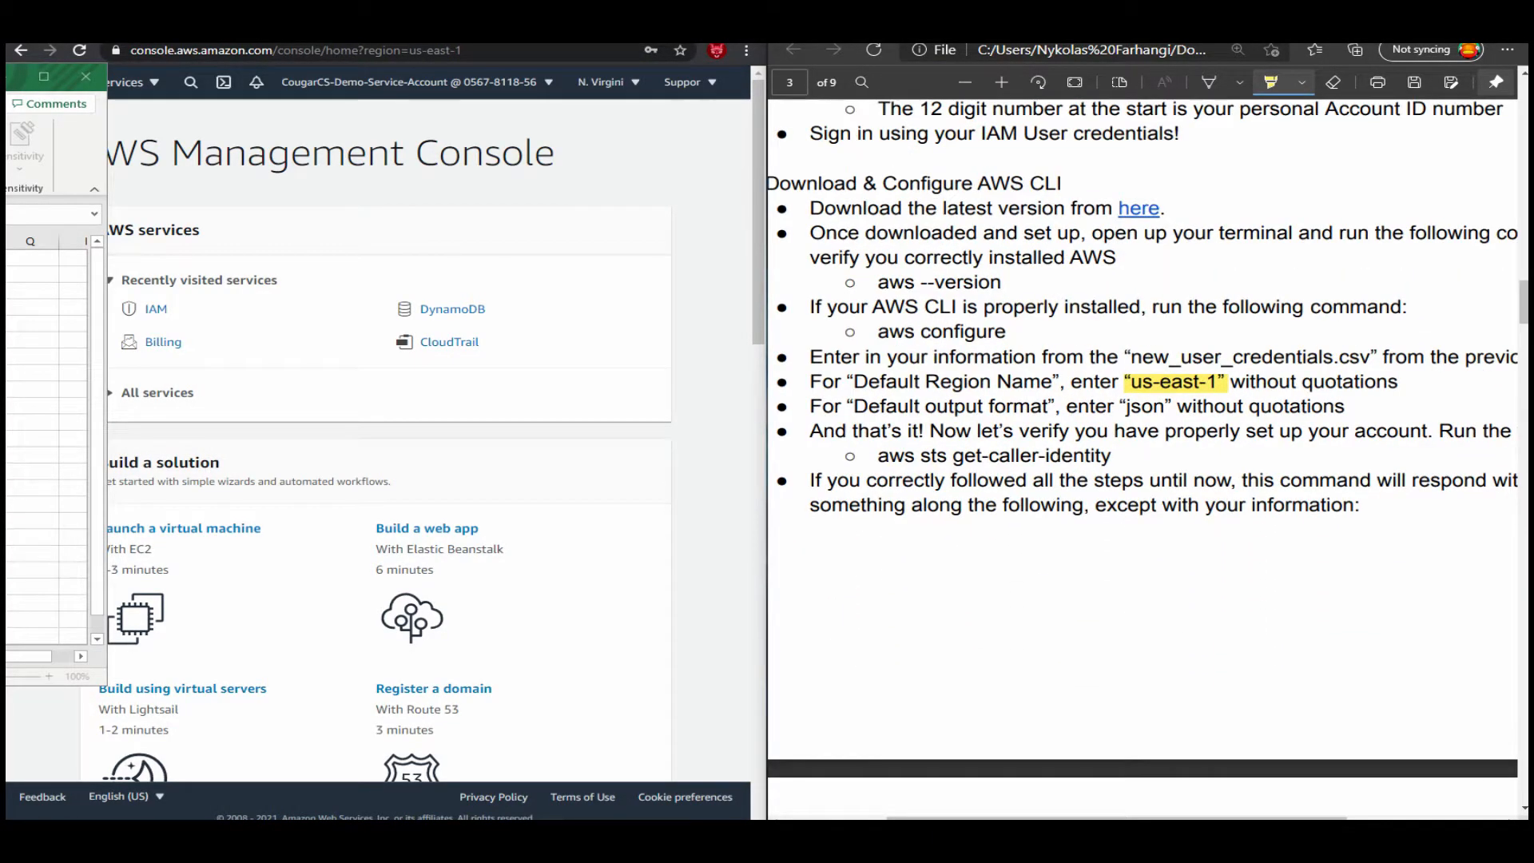
scroll(1166, 466, down, 1)
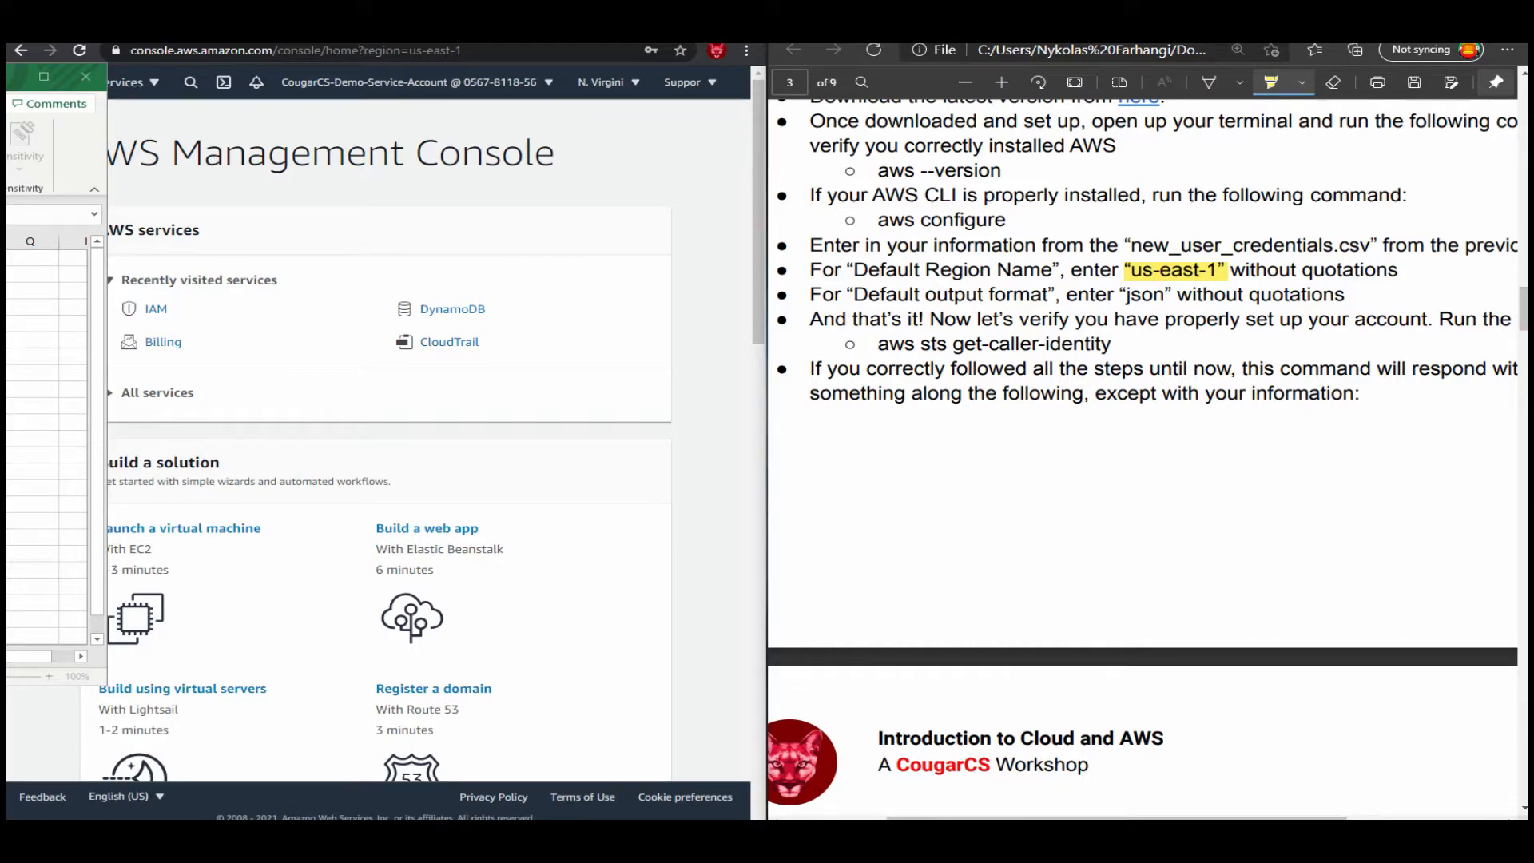
drag(853, 294, 1193, 294)
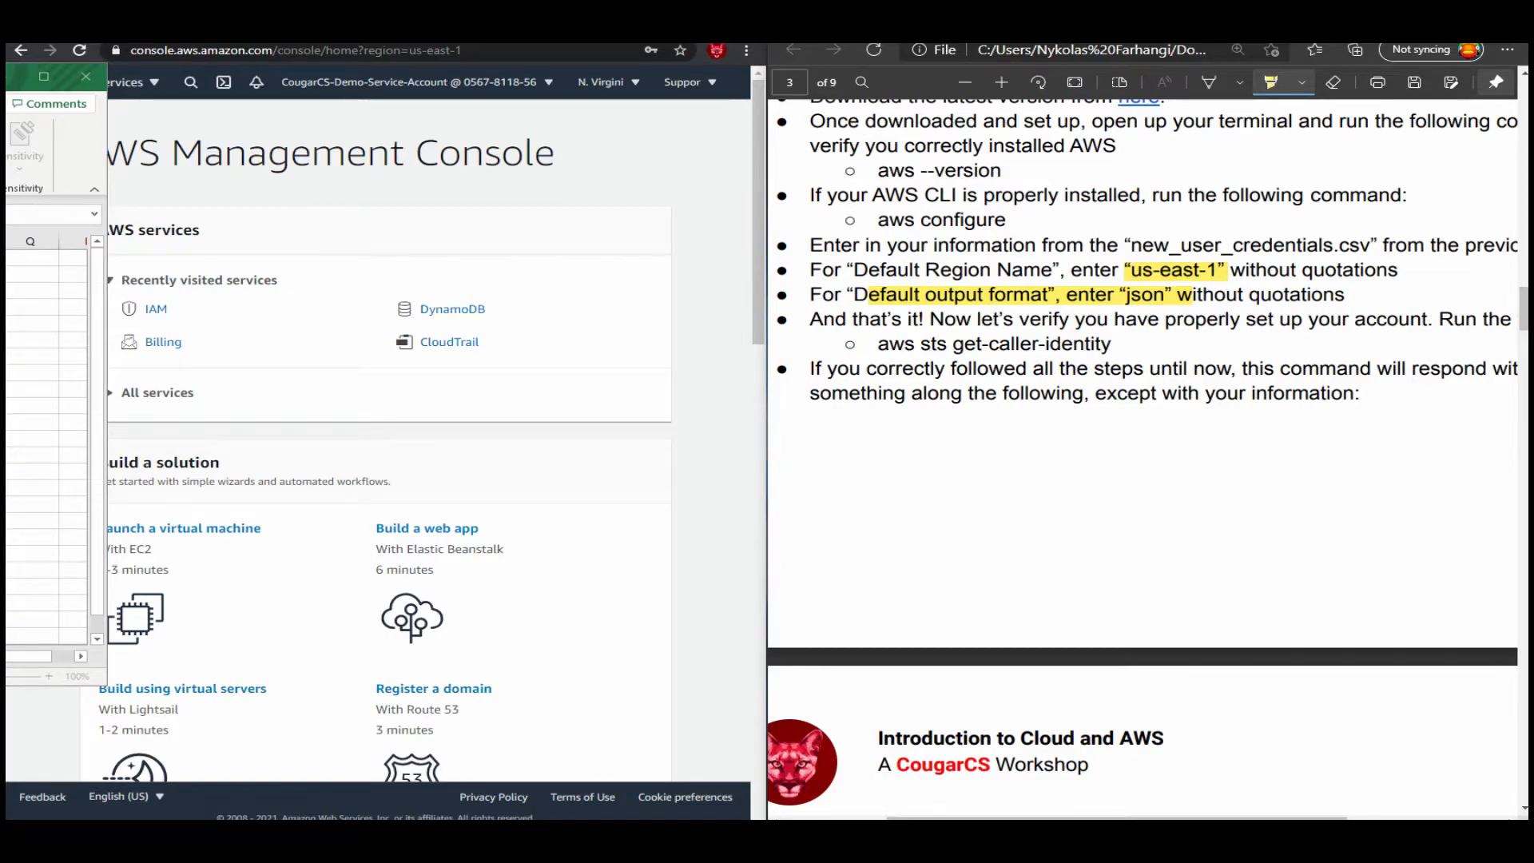
drag(6, 204, 410, 191)
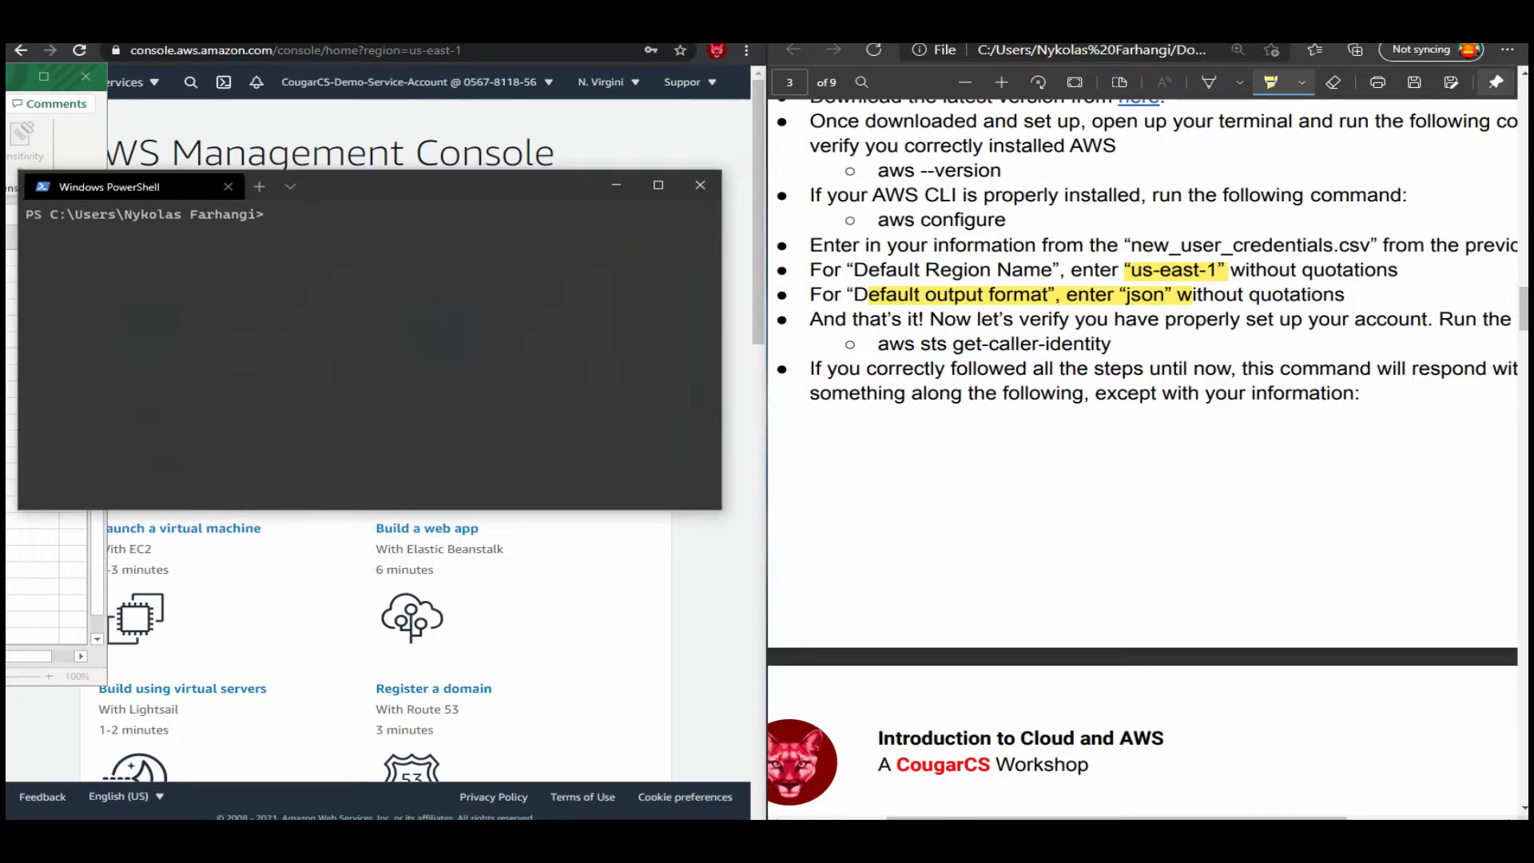
Run aws sts get-caller-identity in PowerShell to verify the configured AWS CLI identity.
text(aws sts get-caller-identiot)
key(BackSpace)
text(ty)
key(Return)
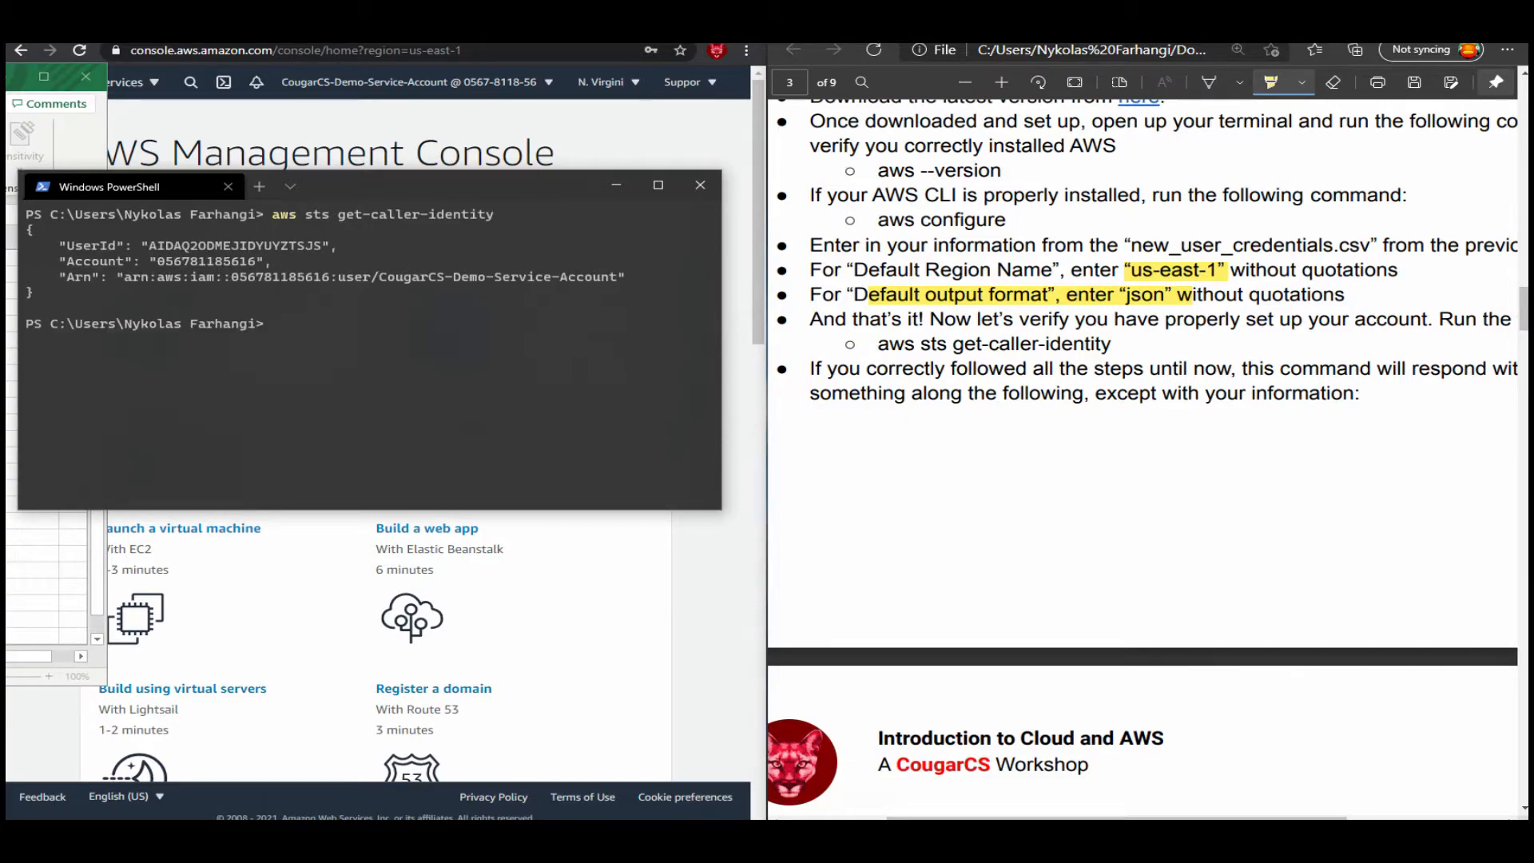
Select the account number and the IAM user name in the get-caller-identity output to check them.
double_click(206, 262)
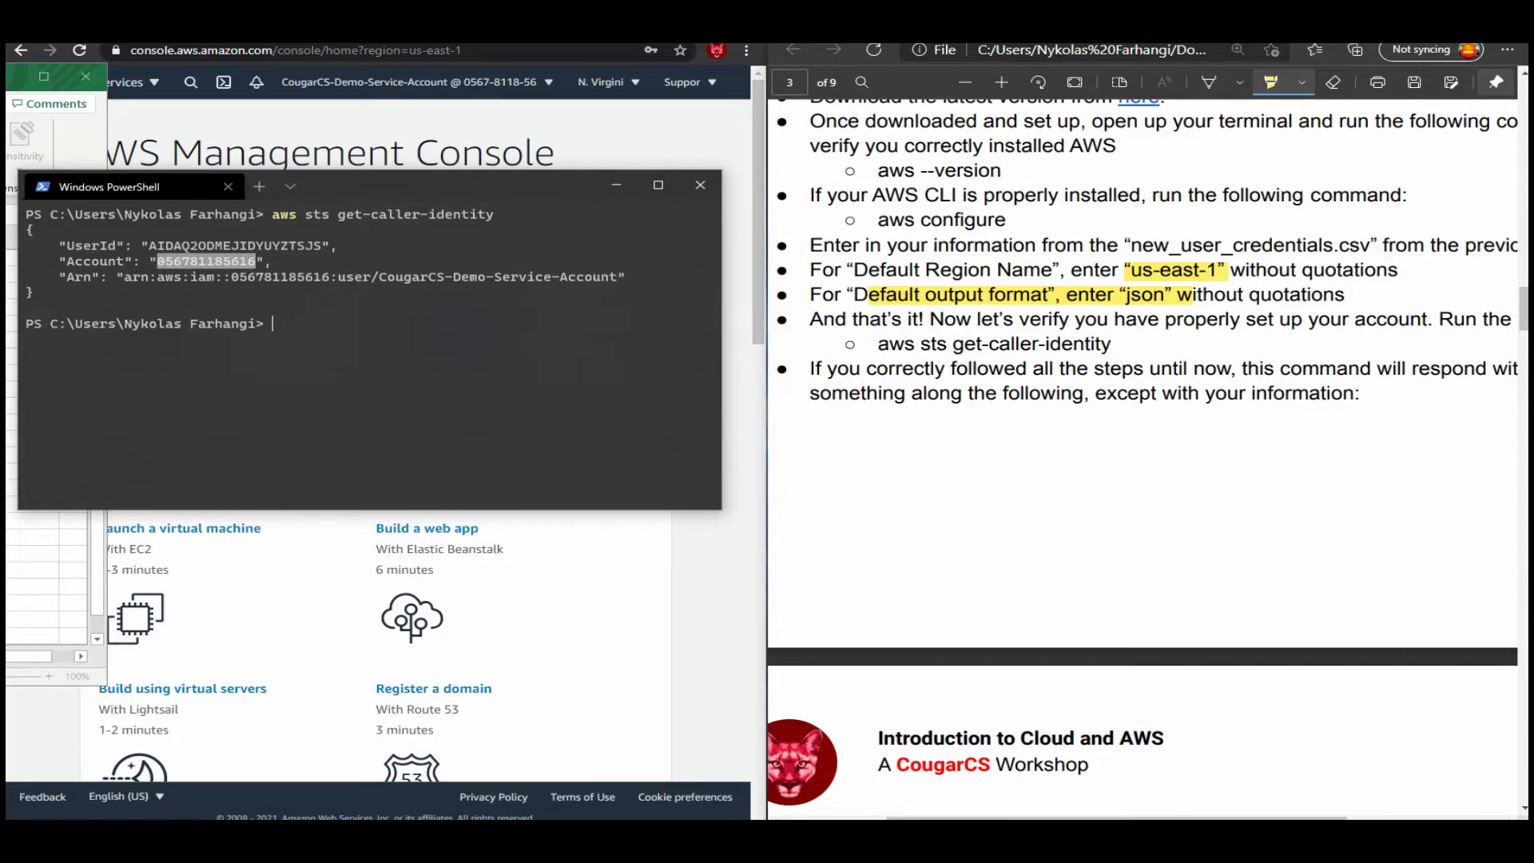
drag(379, 276, 625, 276)
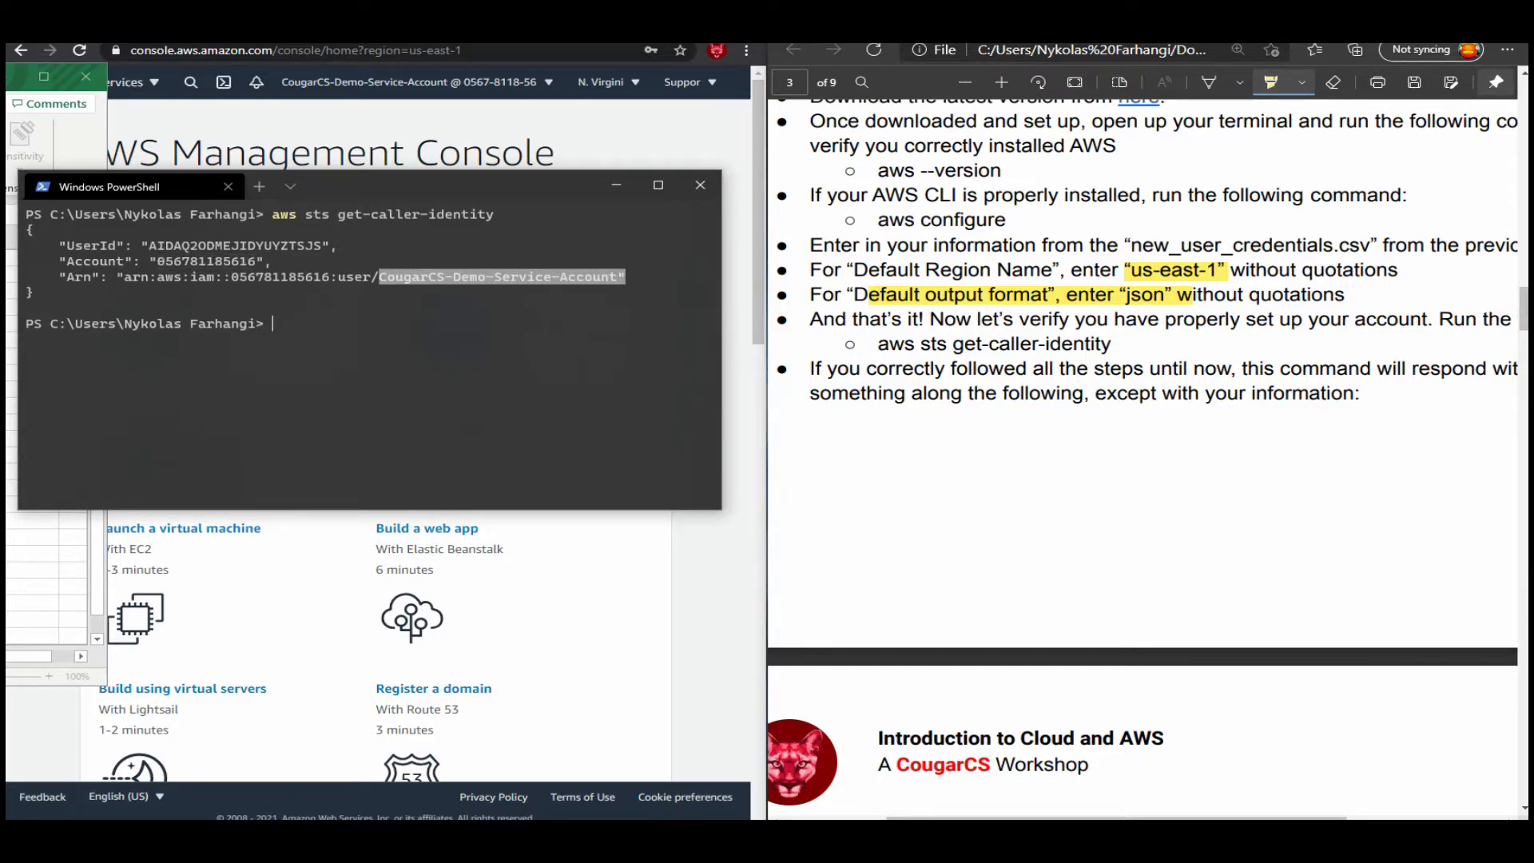
drag(378, 276, 618, 277)
click(618, 277)
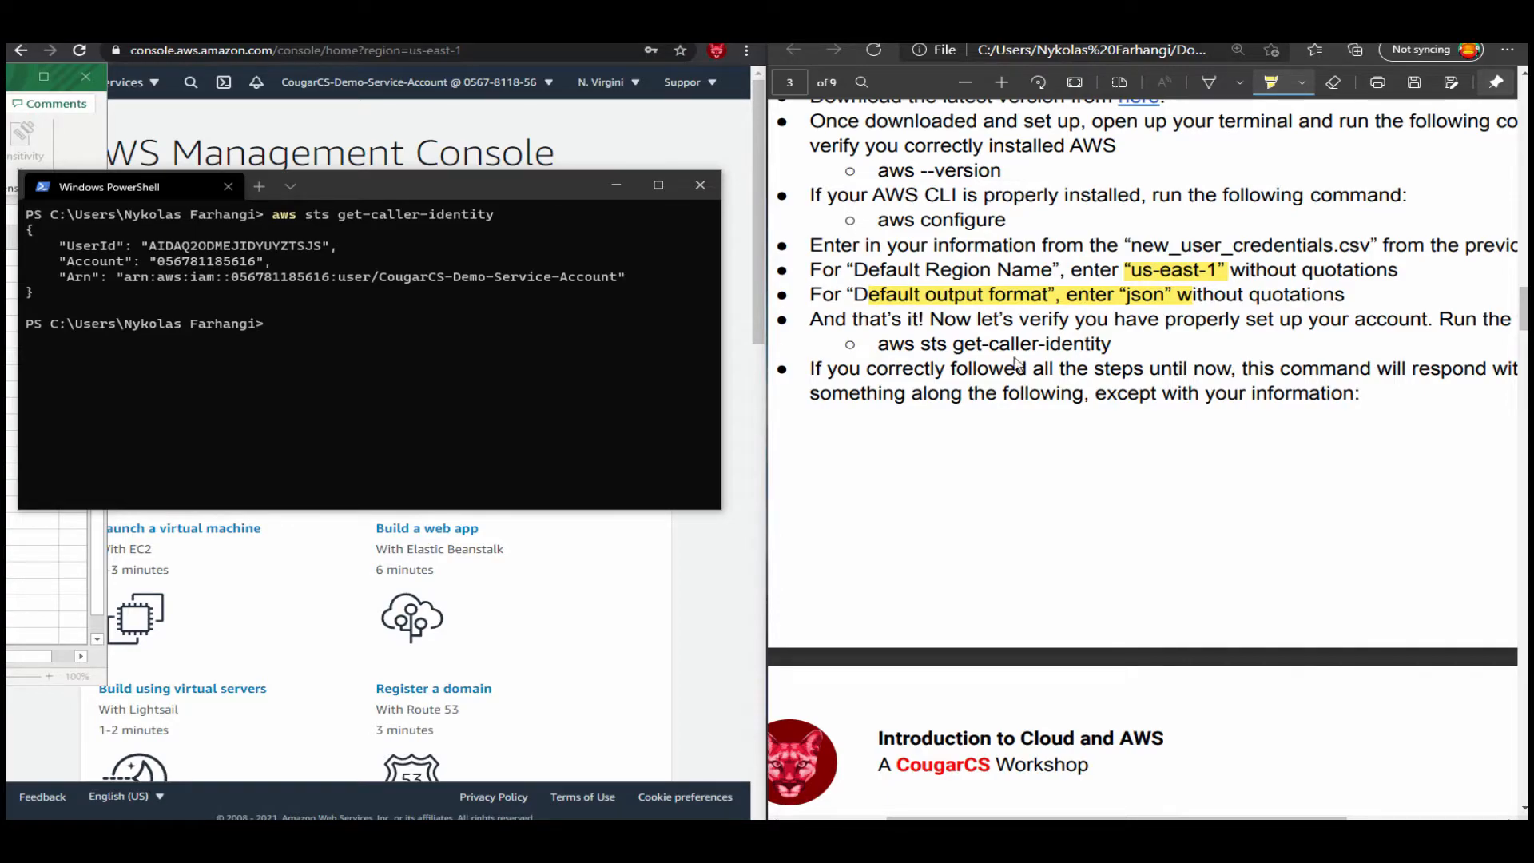
Open the console login link from the credentials file in a new browser tab.
drag(1415, 116, 1405, 134)
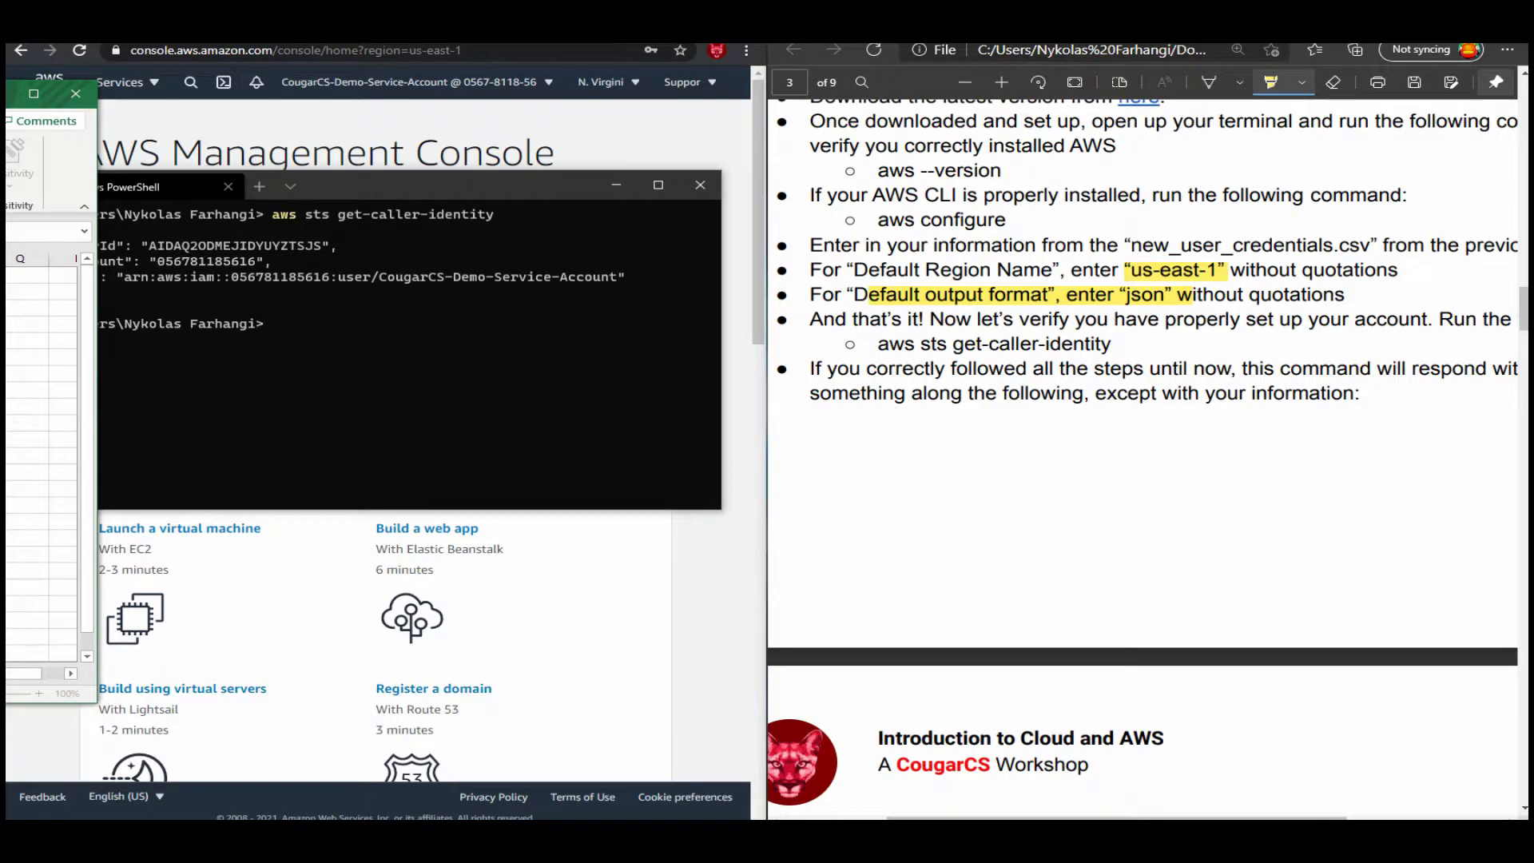
key(alt+Tab)
key(ctrl+t)
text(https://056781185616.signin.aws.amazon.com/console)
key(Return)
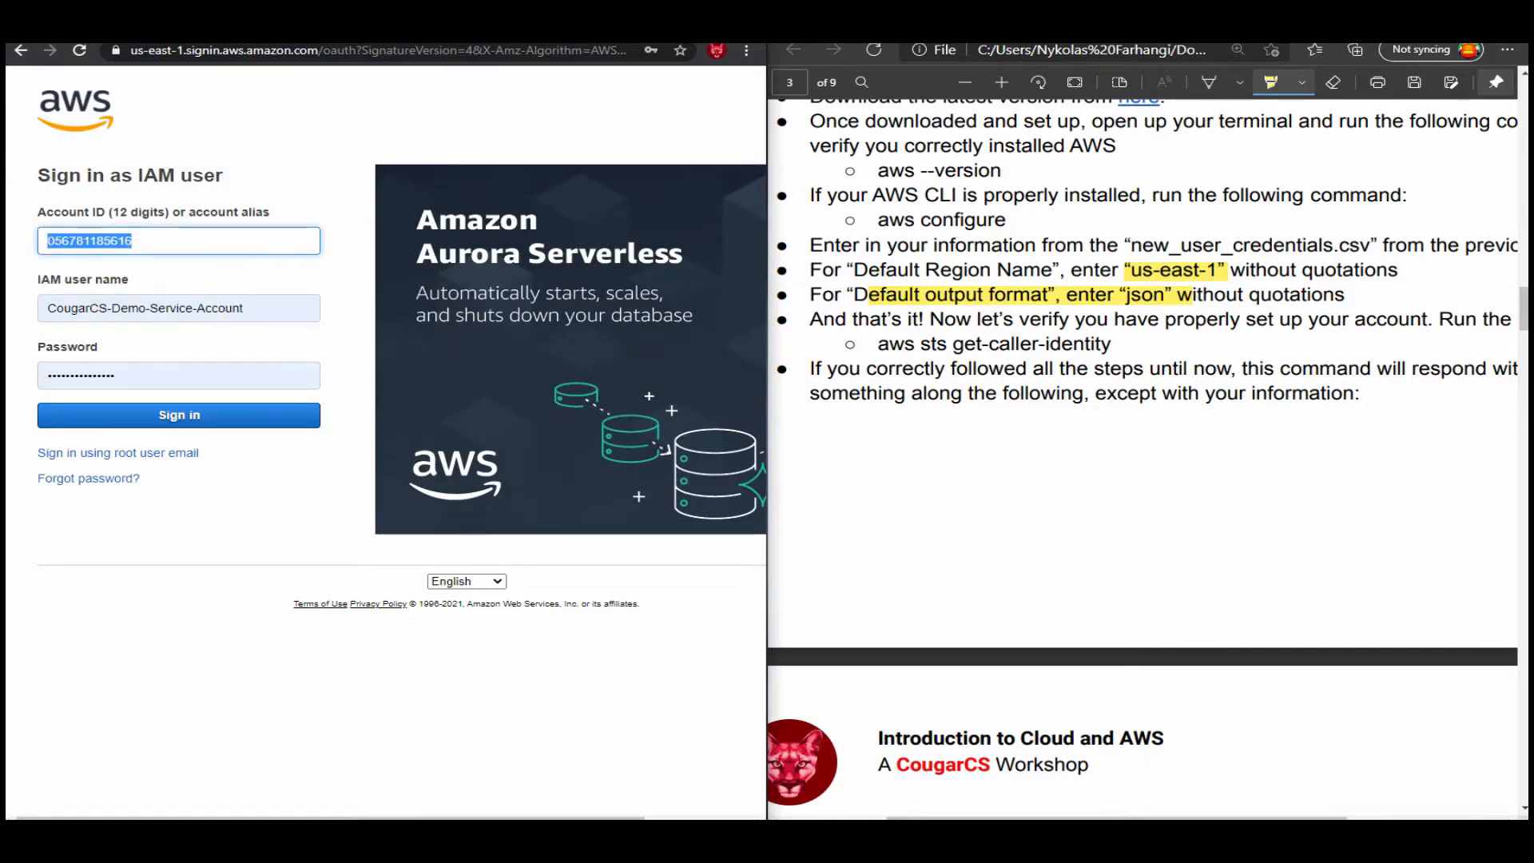
Bring up the credentials spreadsheet, examine the account ID within the console login link in E2 and leave the cell unedited.
key(alt+Tab)
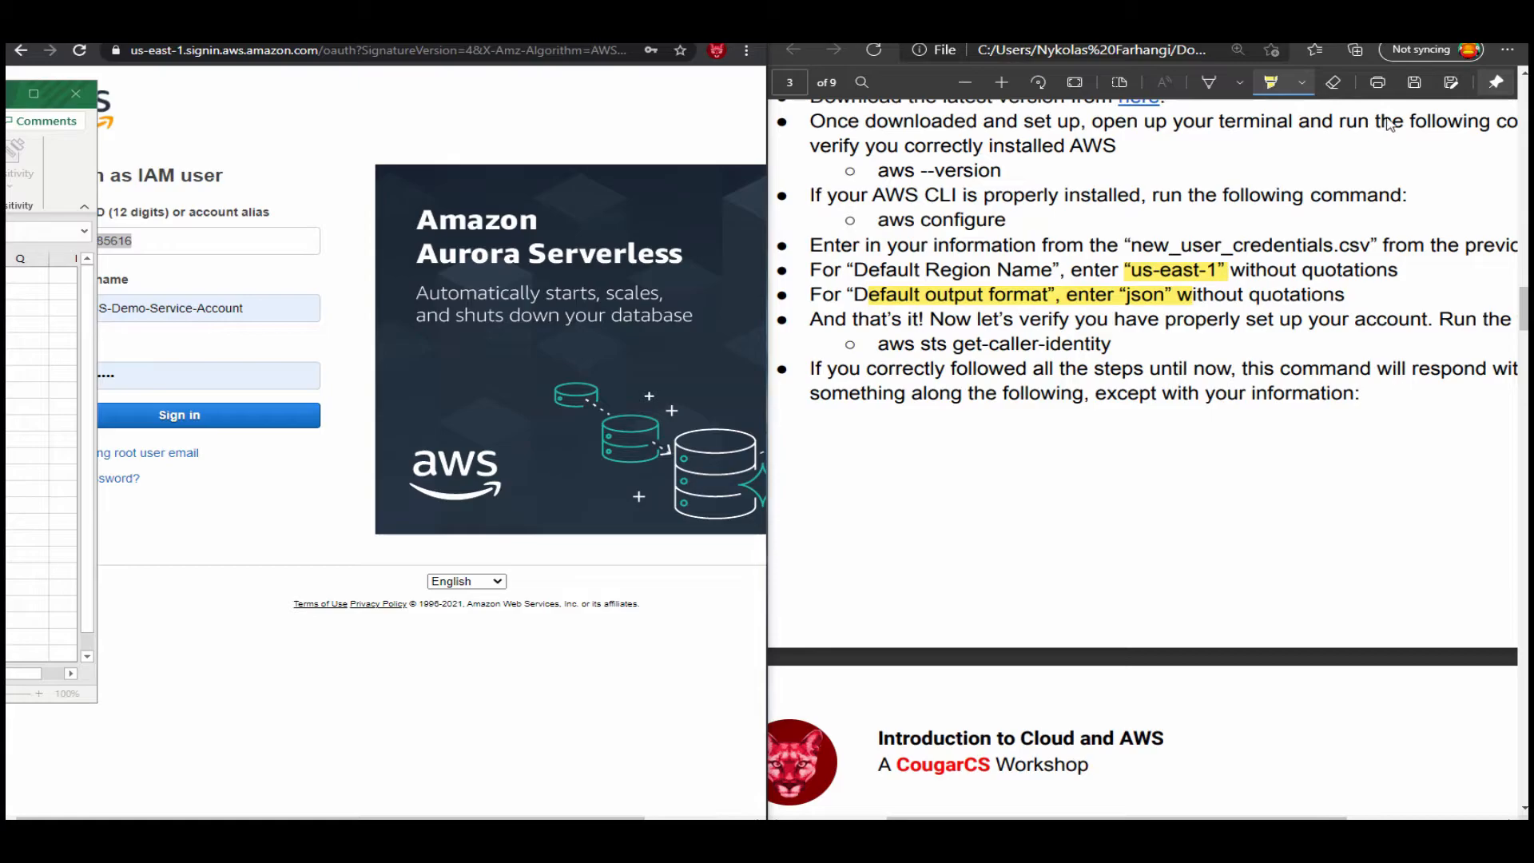
drag(7, 89, 949, 102)
click(583, 371)
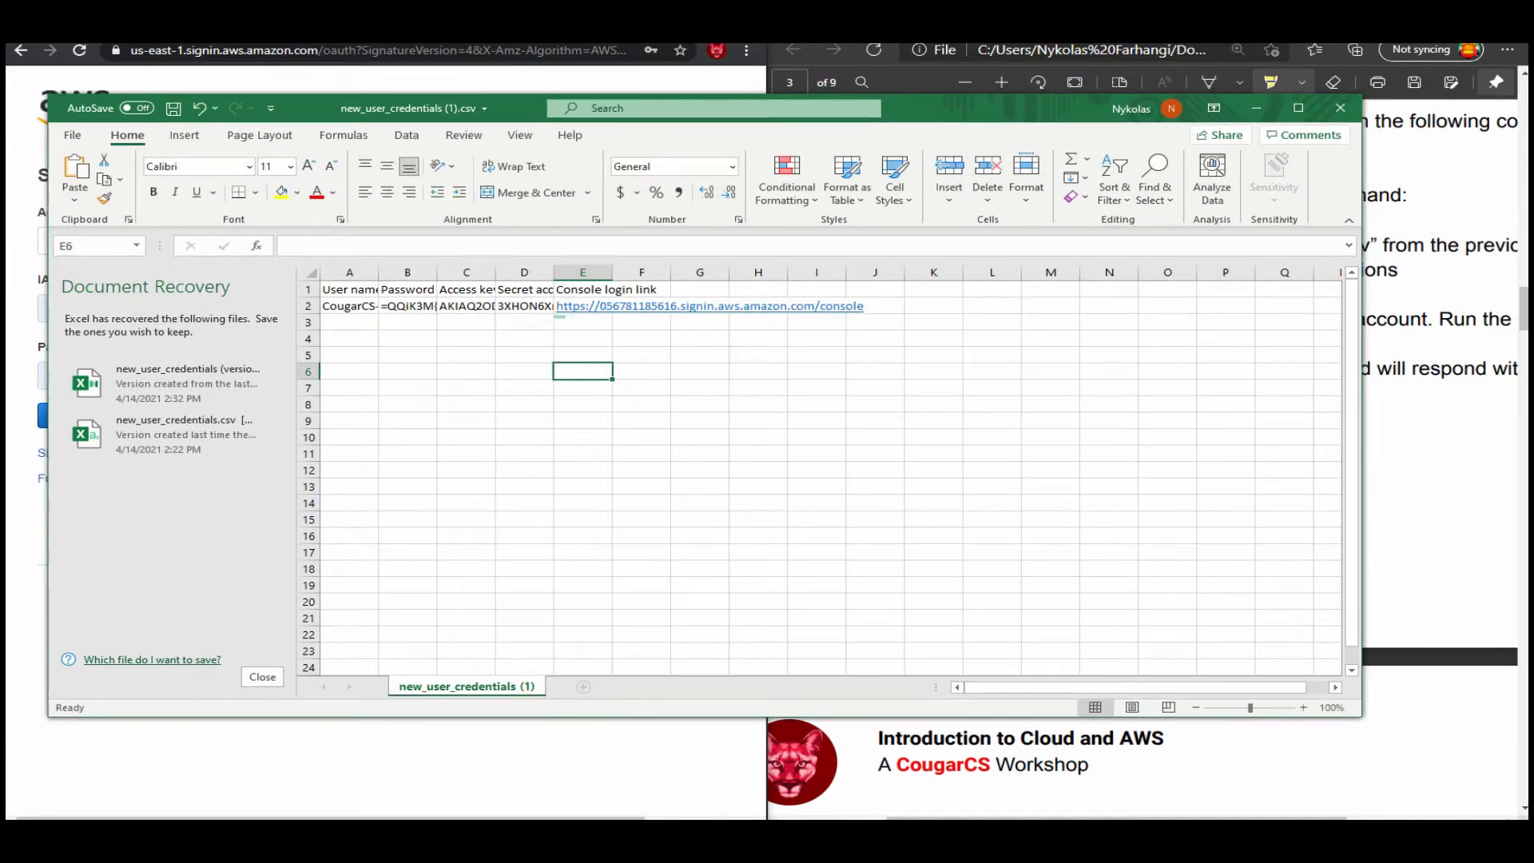
click(583, 307)
drag(625, 22, 0, 91)
click(609, 246)
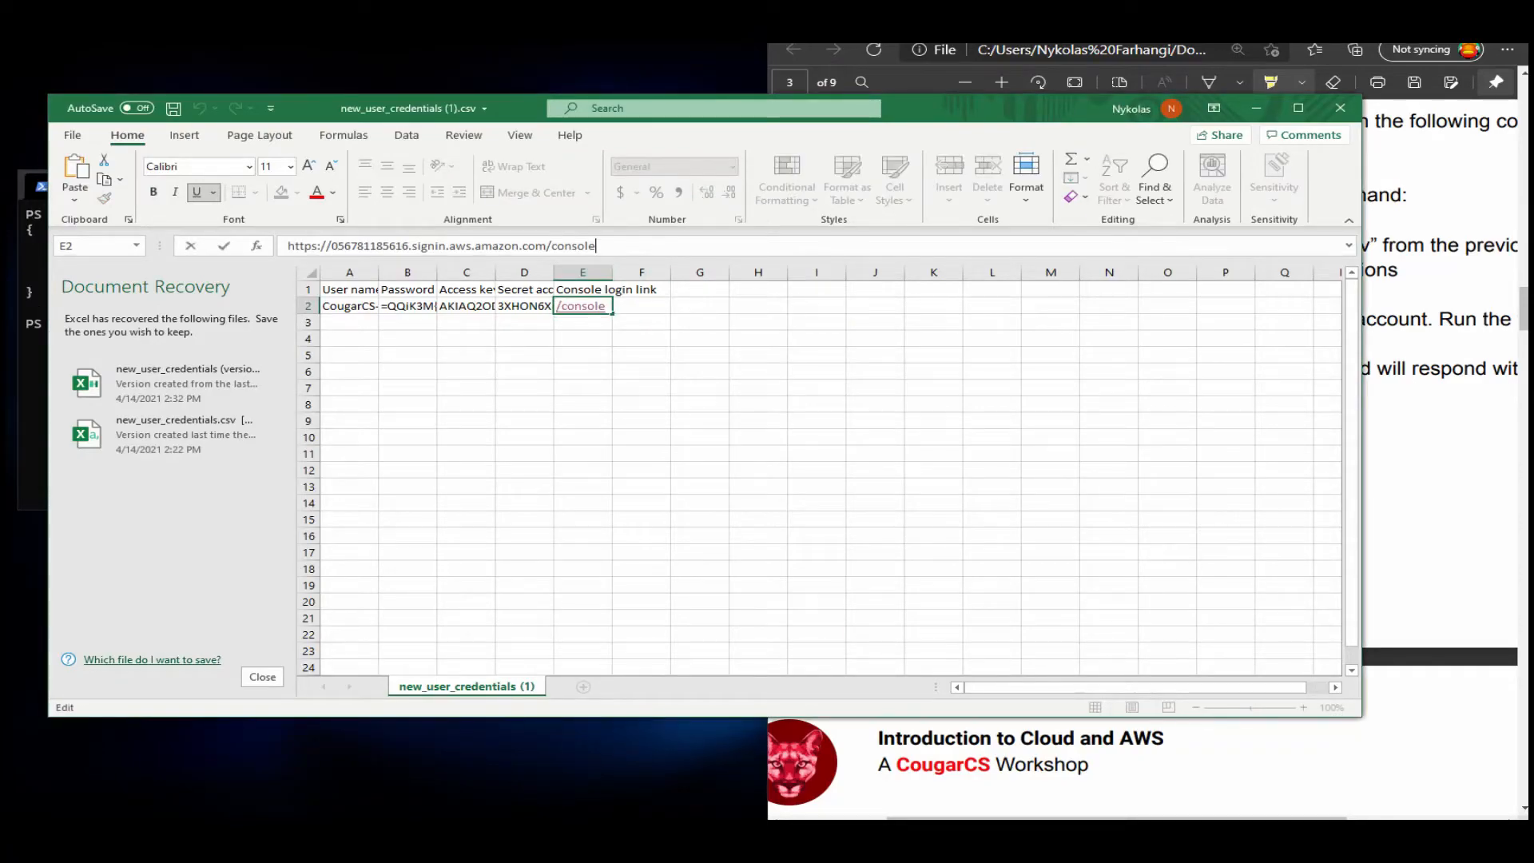
drag(331, 246, 410, 245)
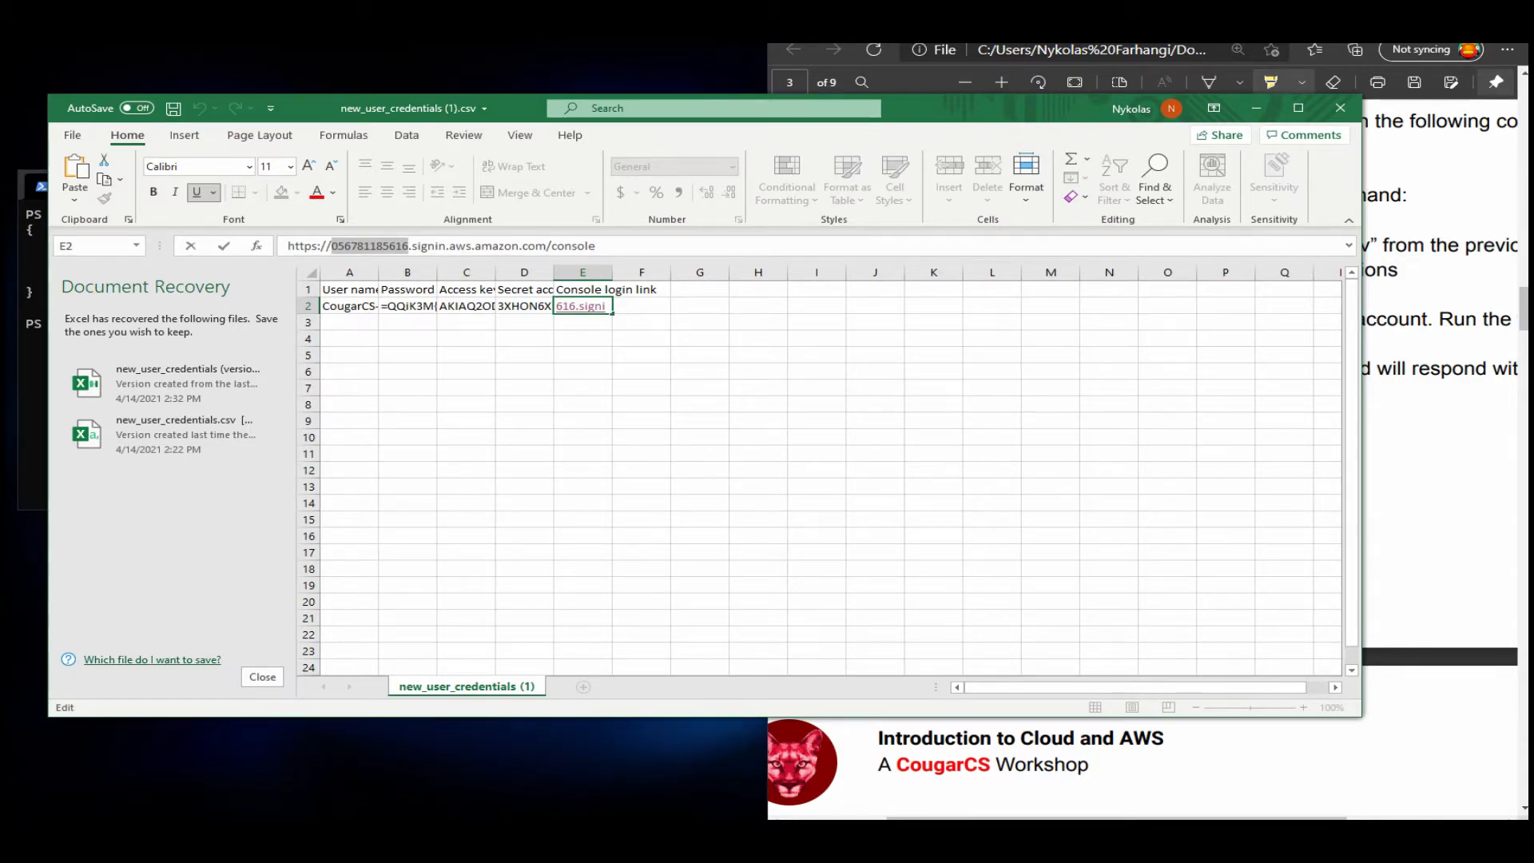
key(Escape)
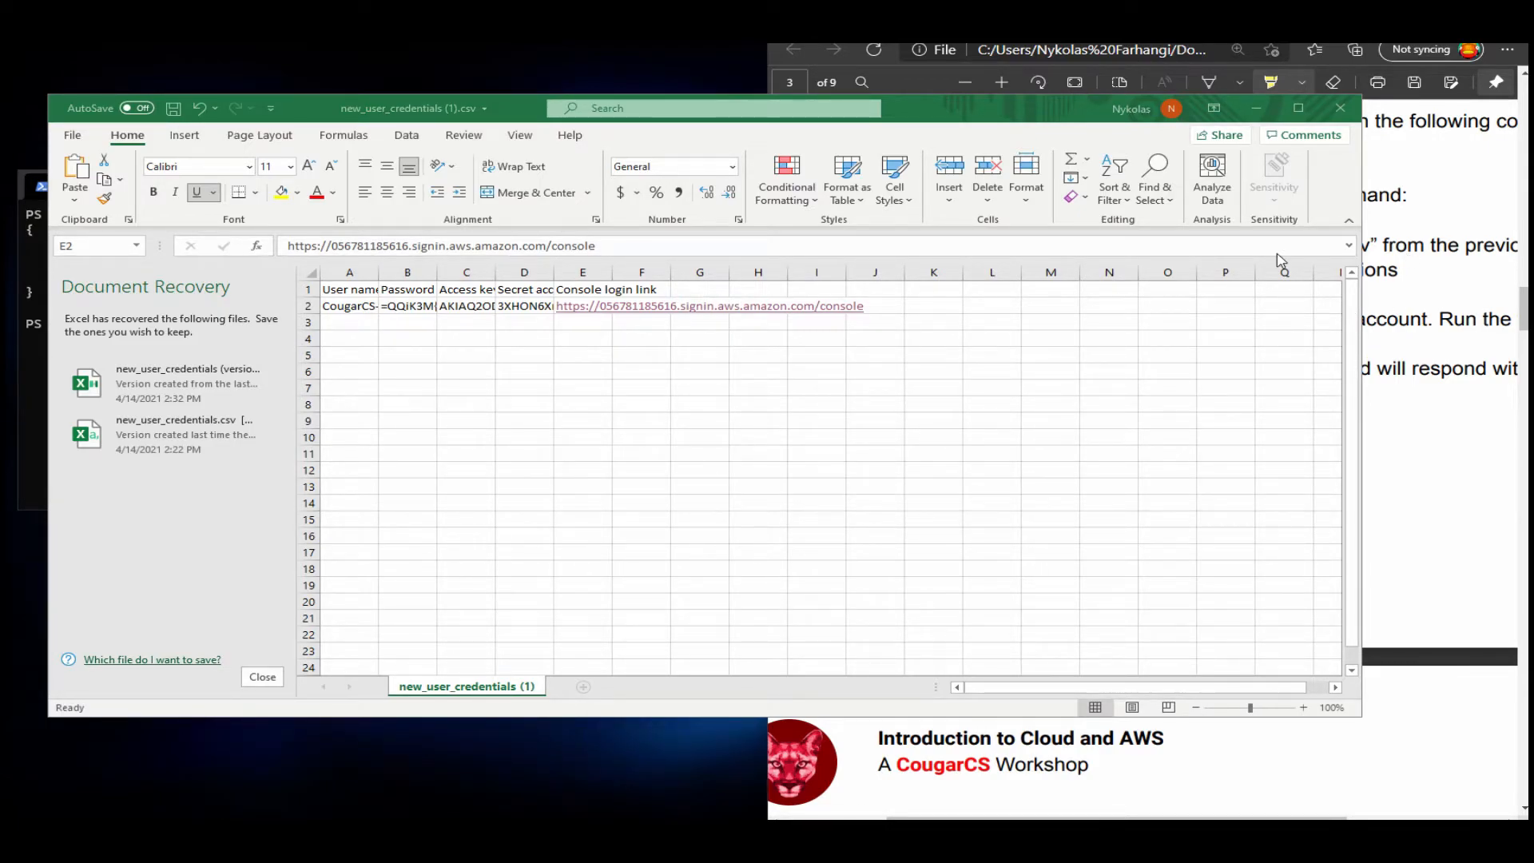
click(1315, 206)
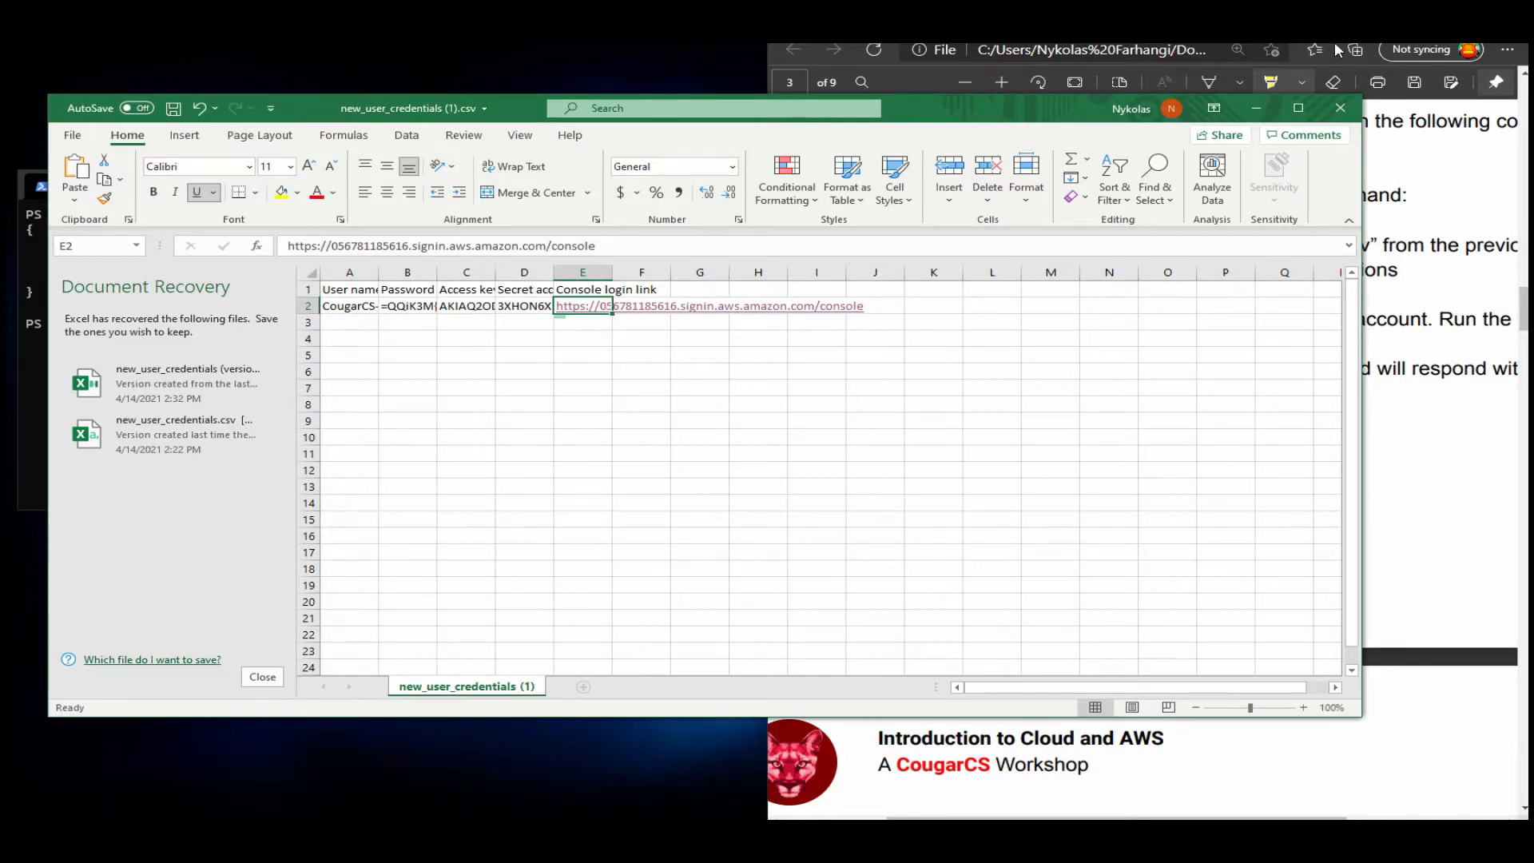
click(880, 60)
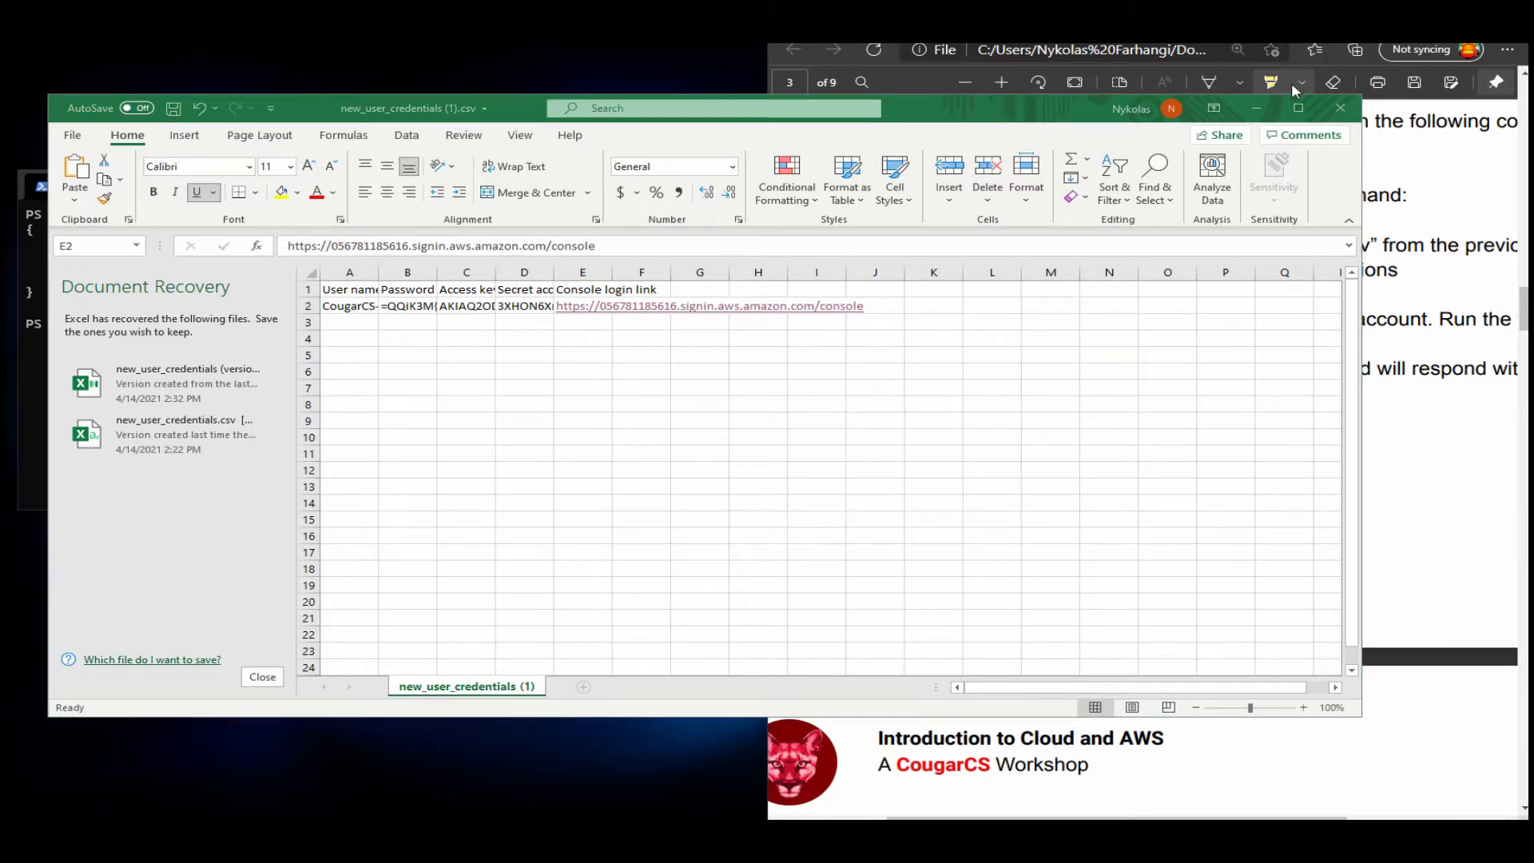
click(995, 104)
click(835, 66)
key(alt+Tab)
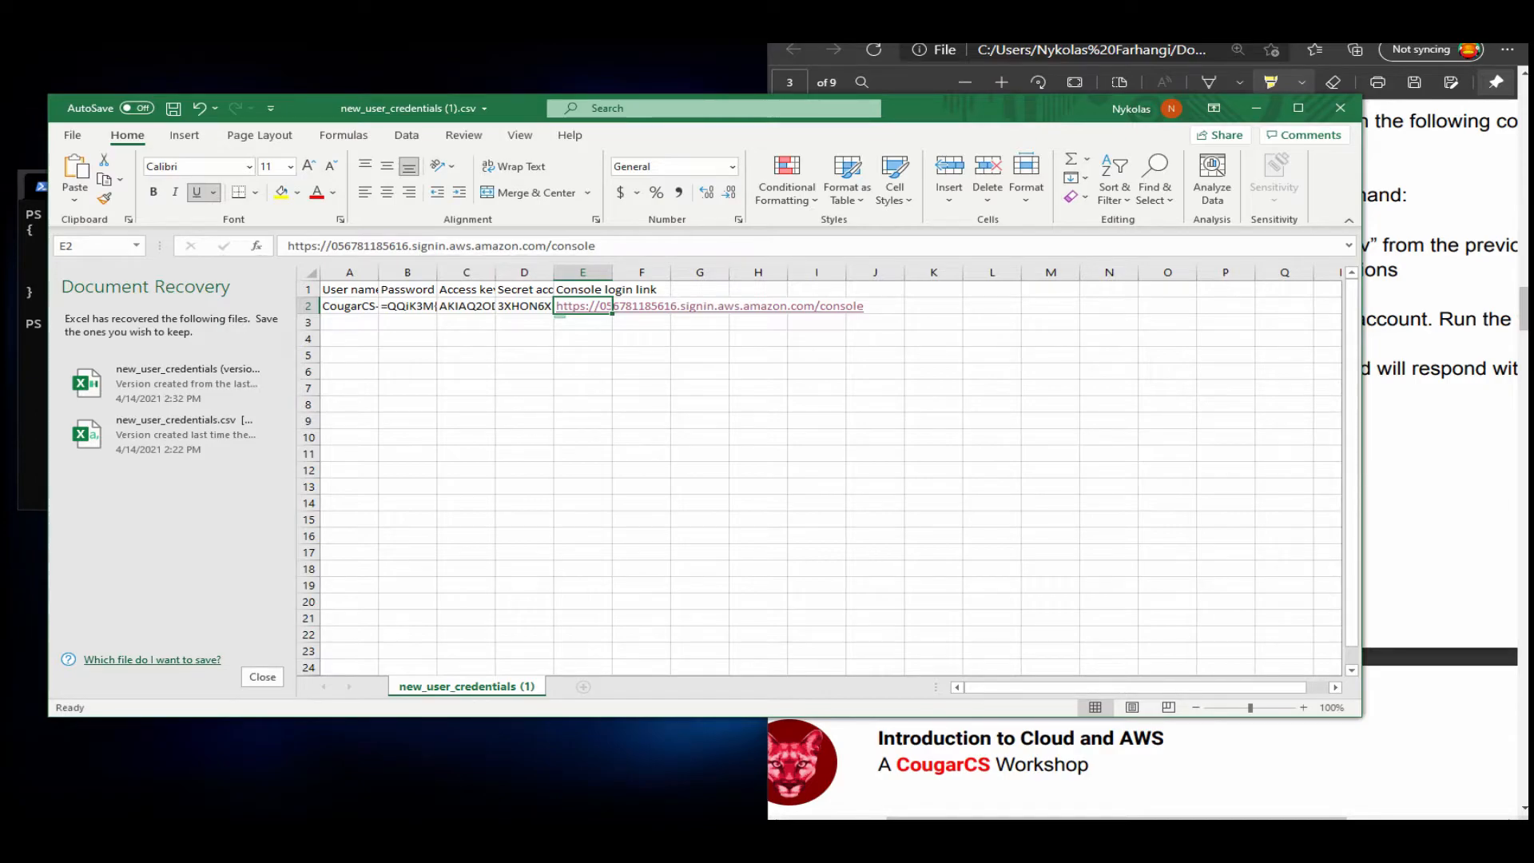
Examine the User name and Password headers and the IAM user name in A2, and move the spreadsheet aside.
key(Left)
key(Left)
key(Left)
key(Left)
key(Up)
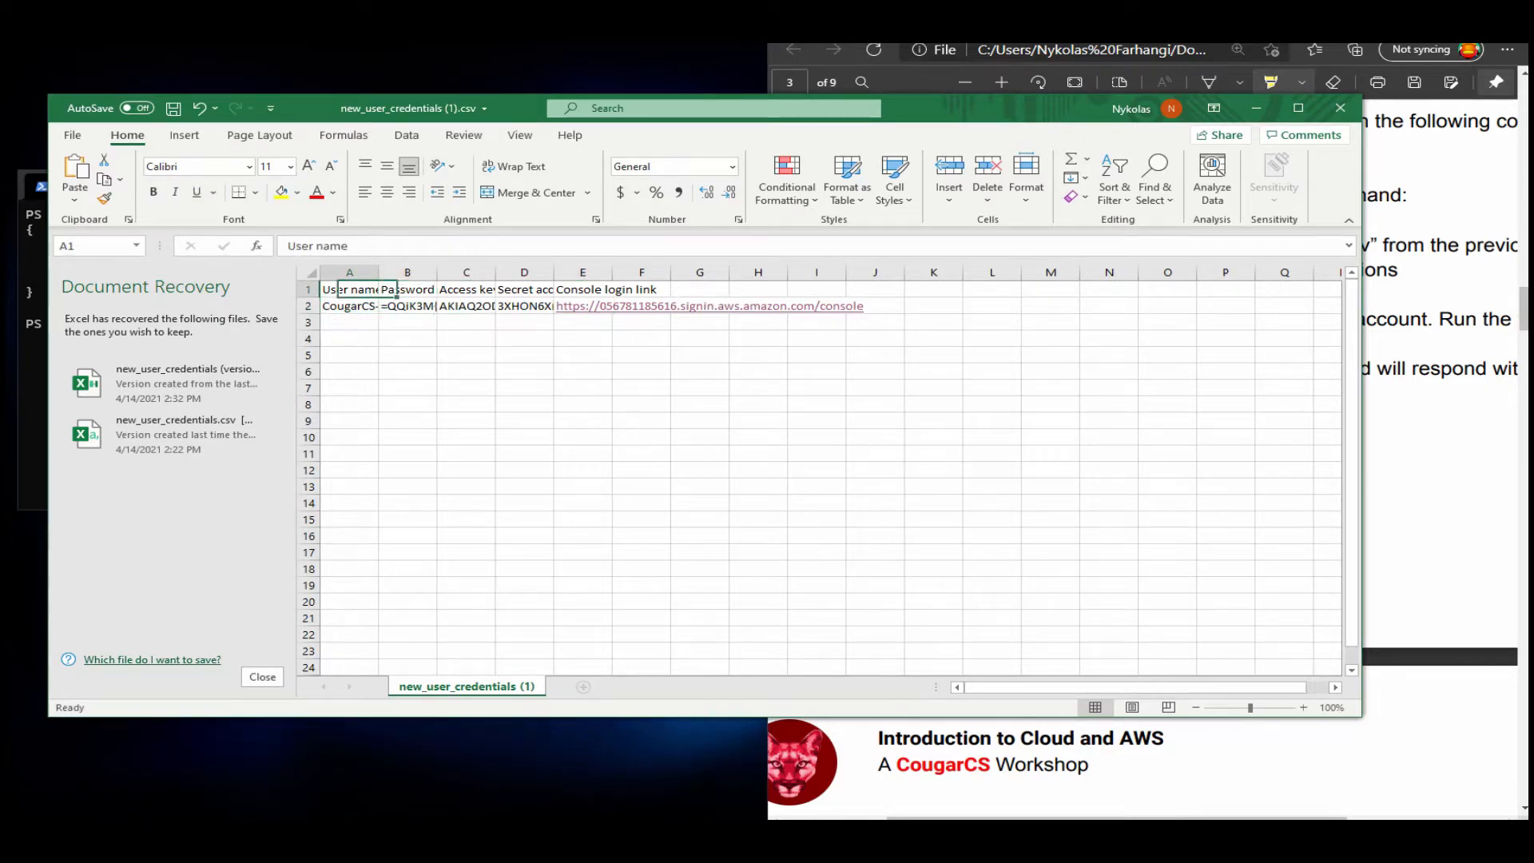
key(Right)
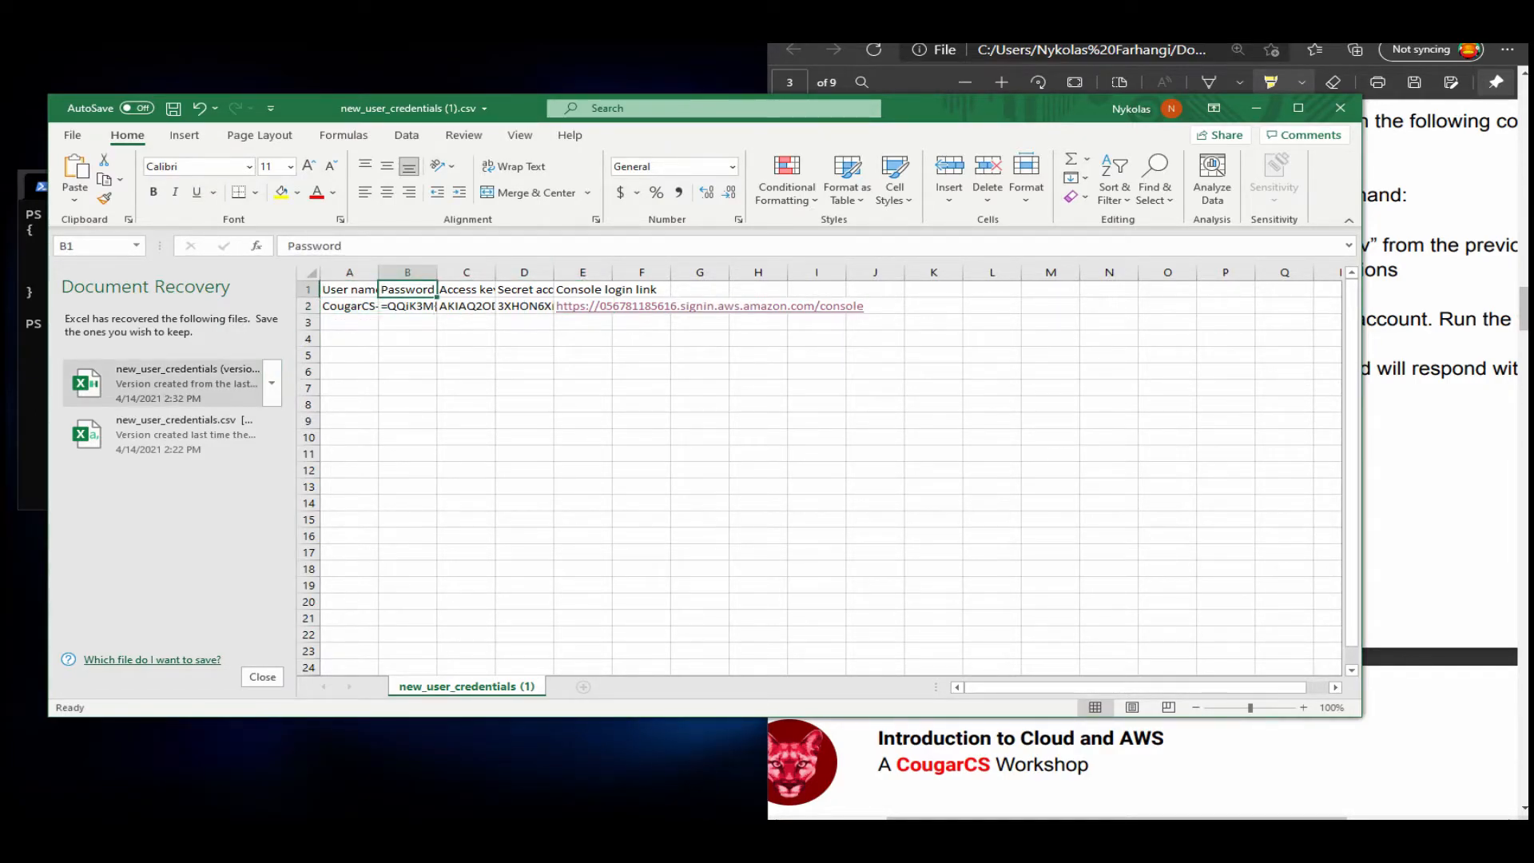
click(349, 306)
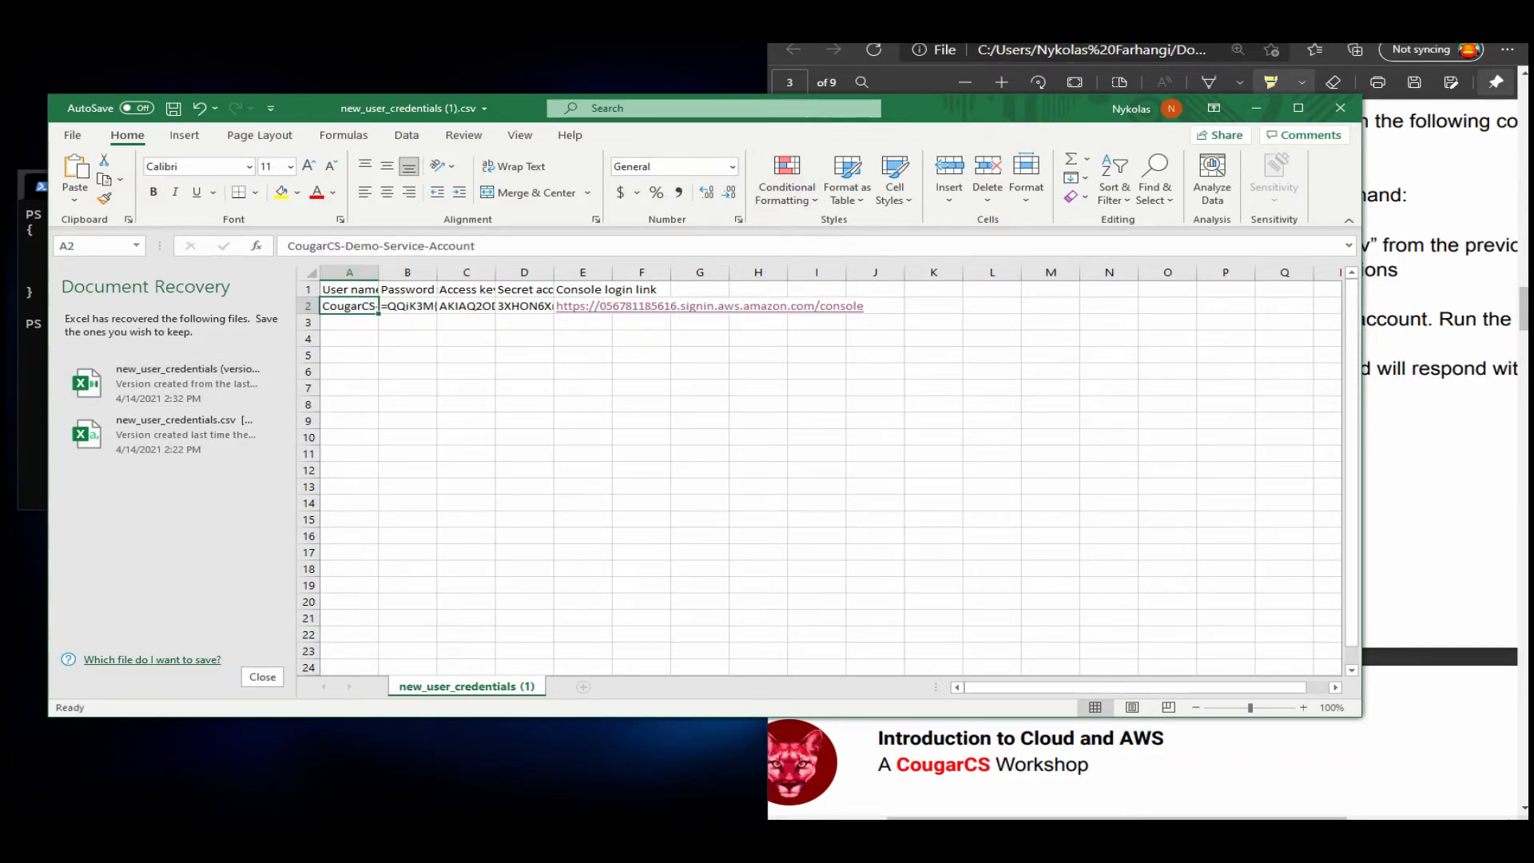
drag(479, 246, 257, 246)
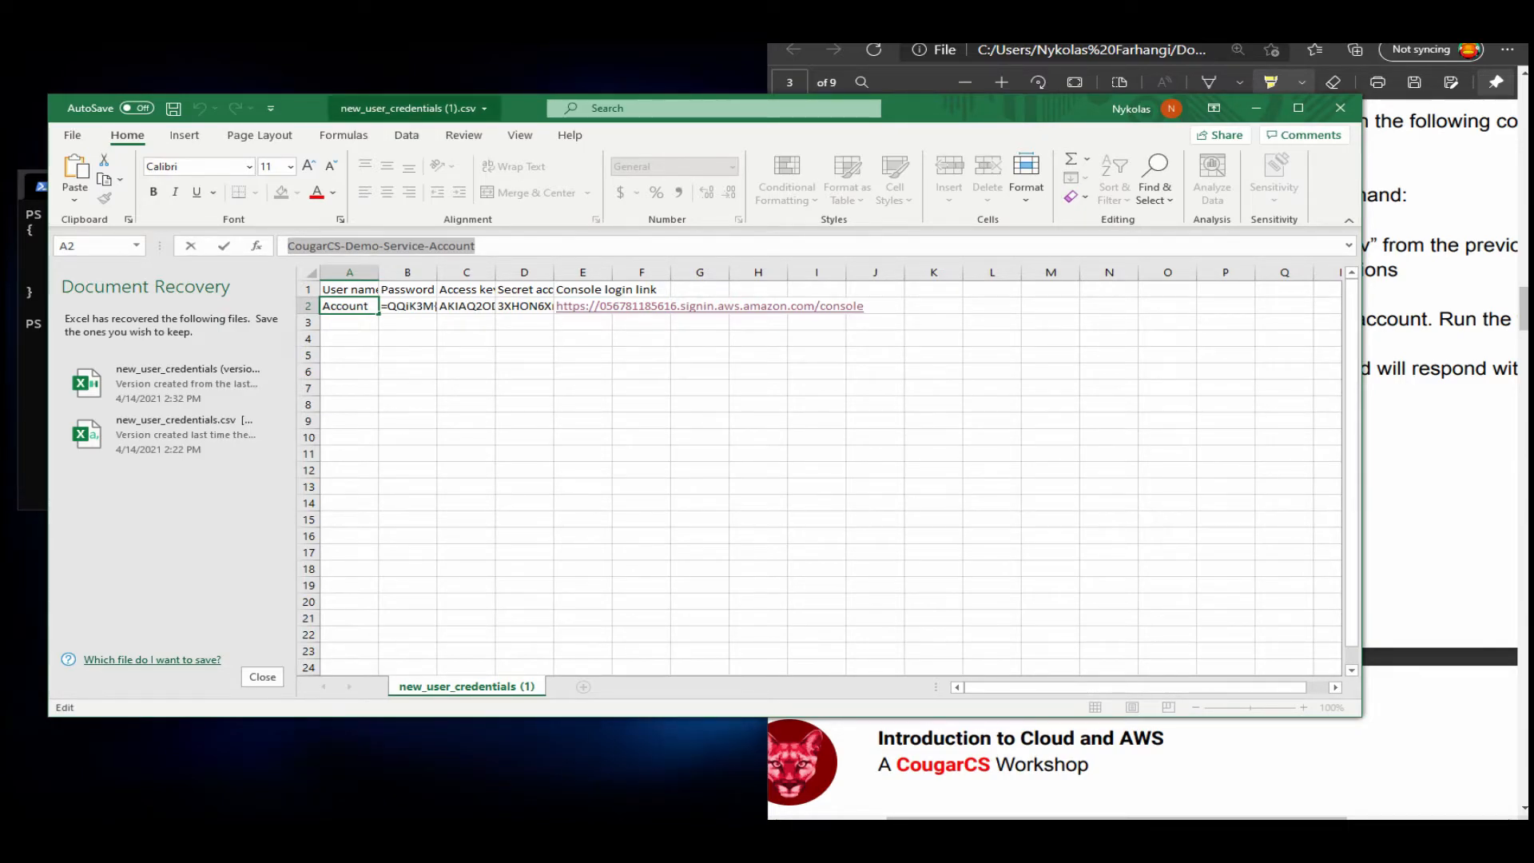
drag(480, 105, 0, 175)
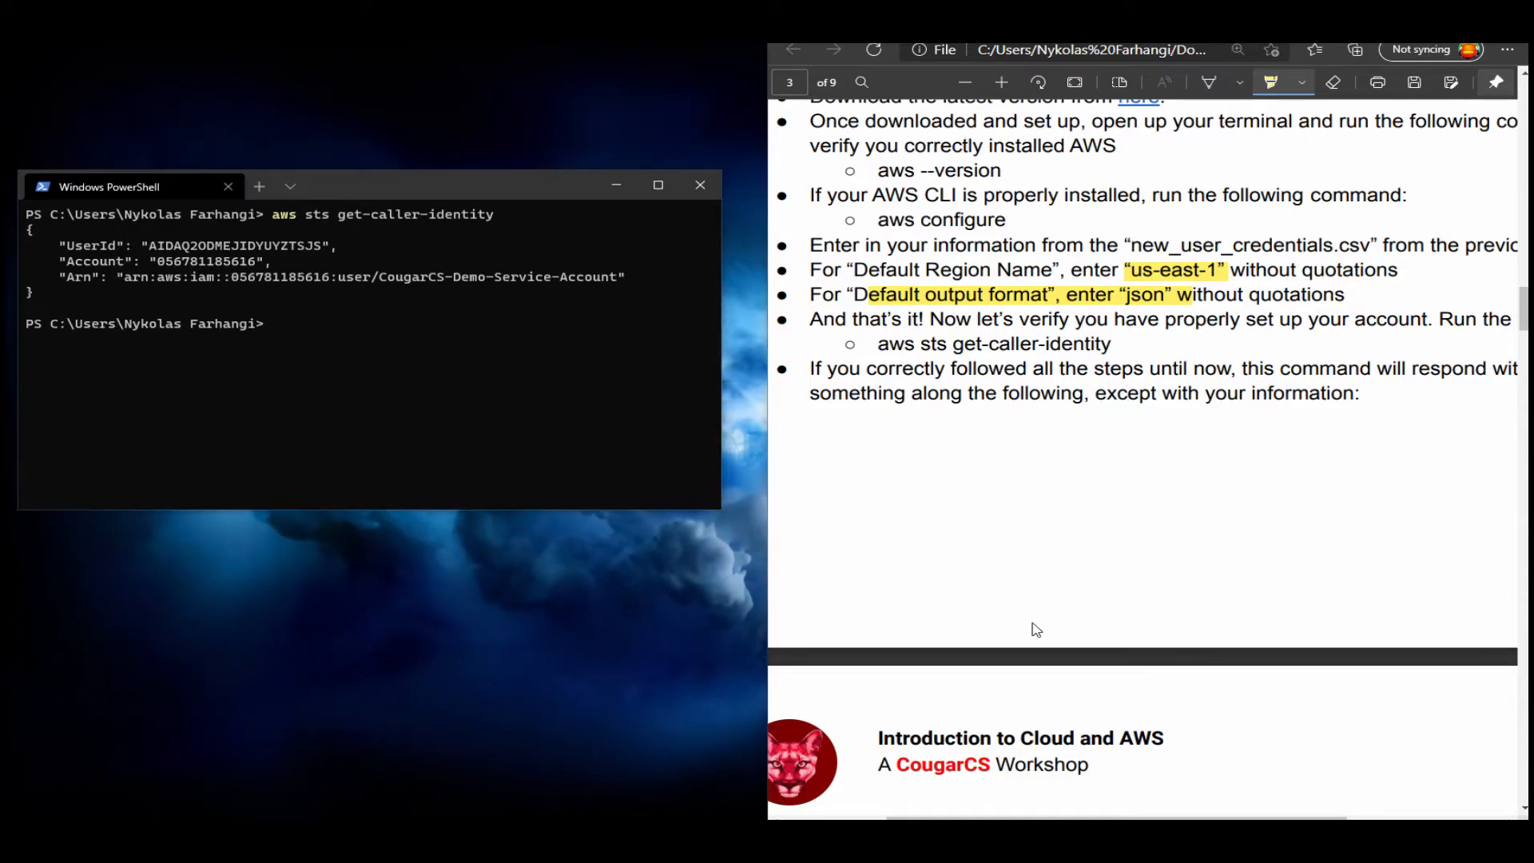
Reposition and slightly narrow the PowerShell window, and highlight "aws configure" in the guide's AWS CLI section.
drag(447, 186, 479, 181)
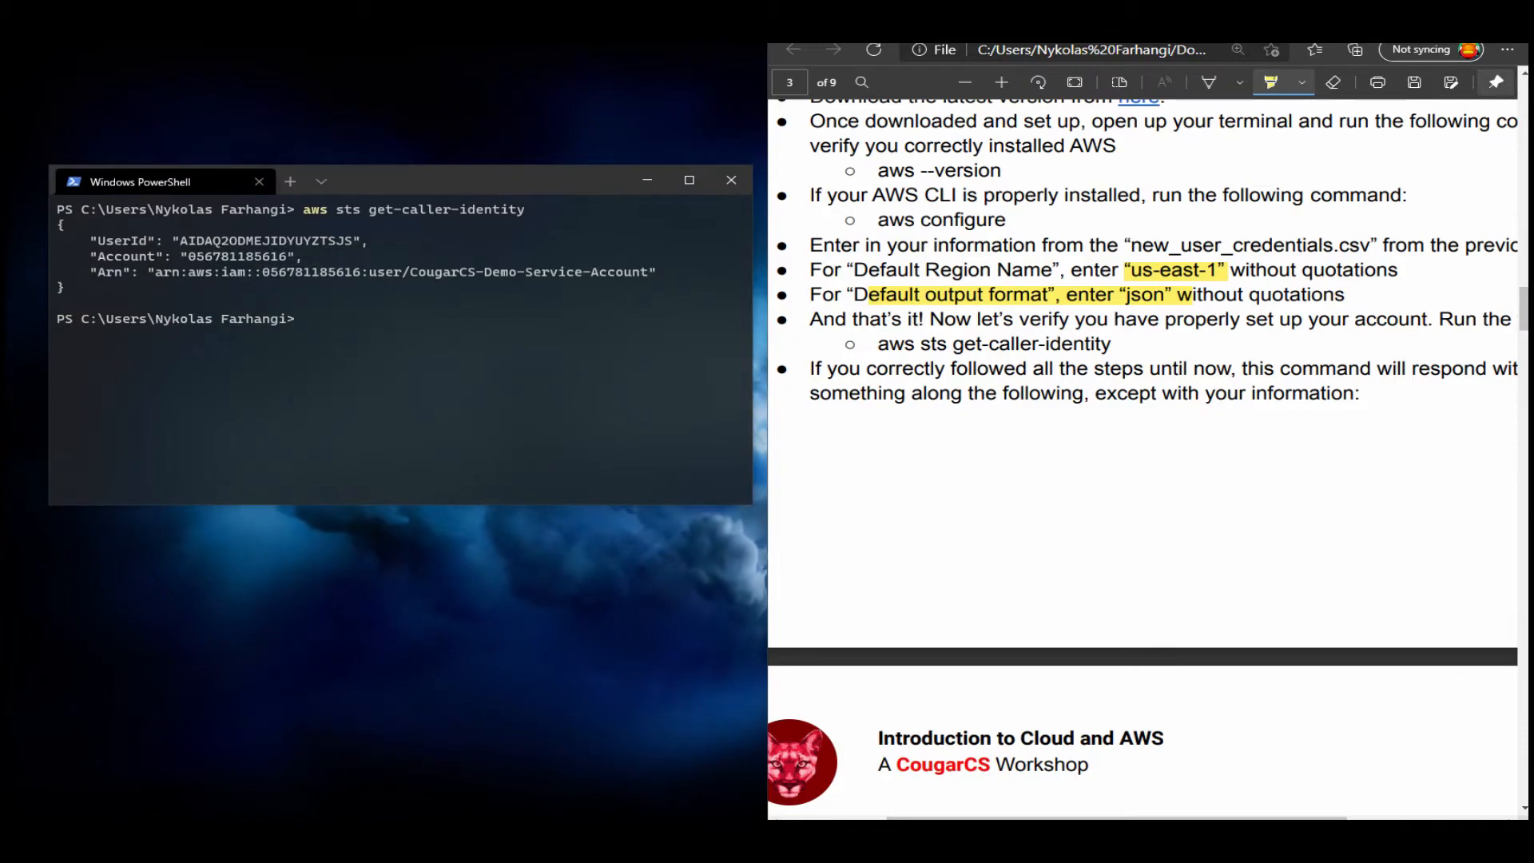
drag(753, 344, 728, 343)
scroll(1142, 448, up, 6)
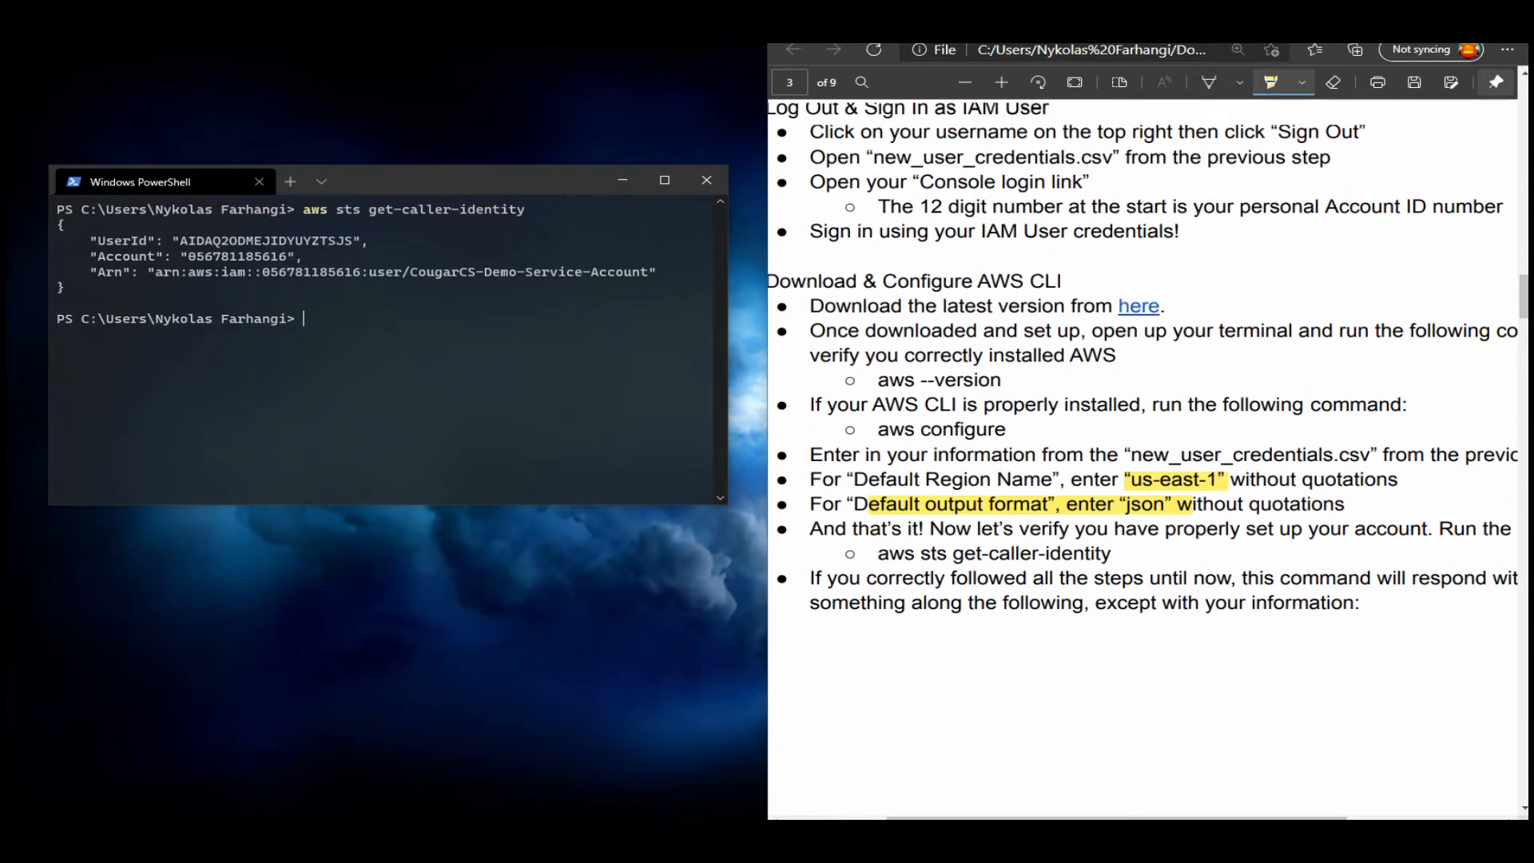
scroll(1142, 447, down, 3)
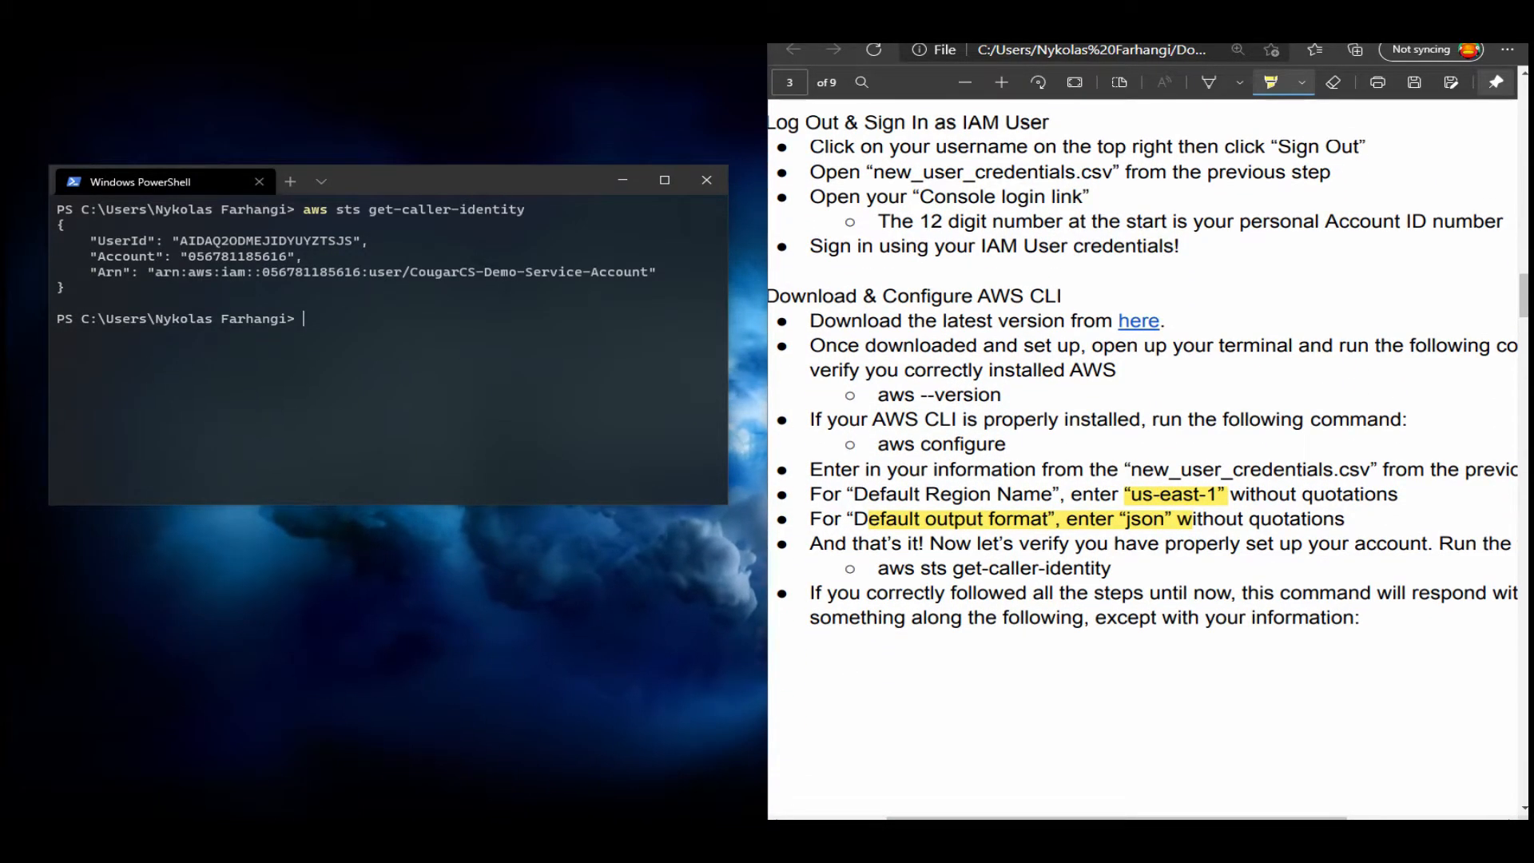
scroll(1142, 447, down, 2)
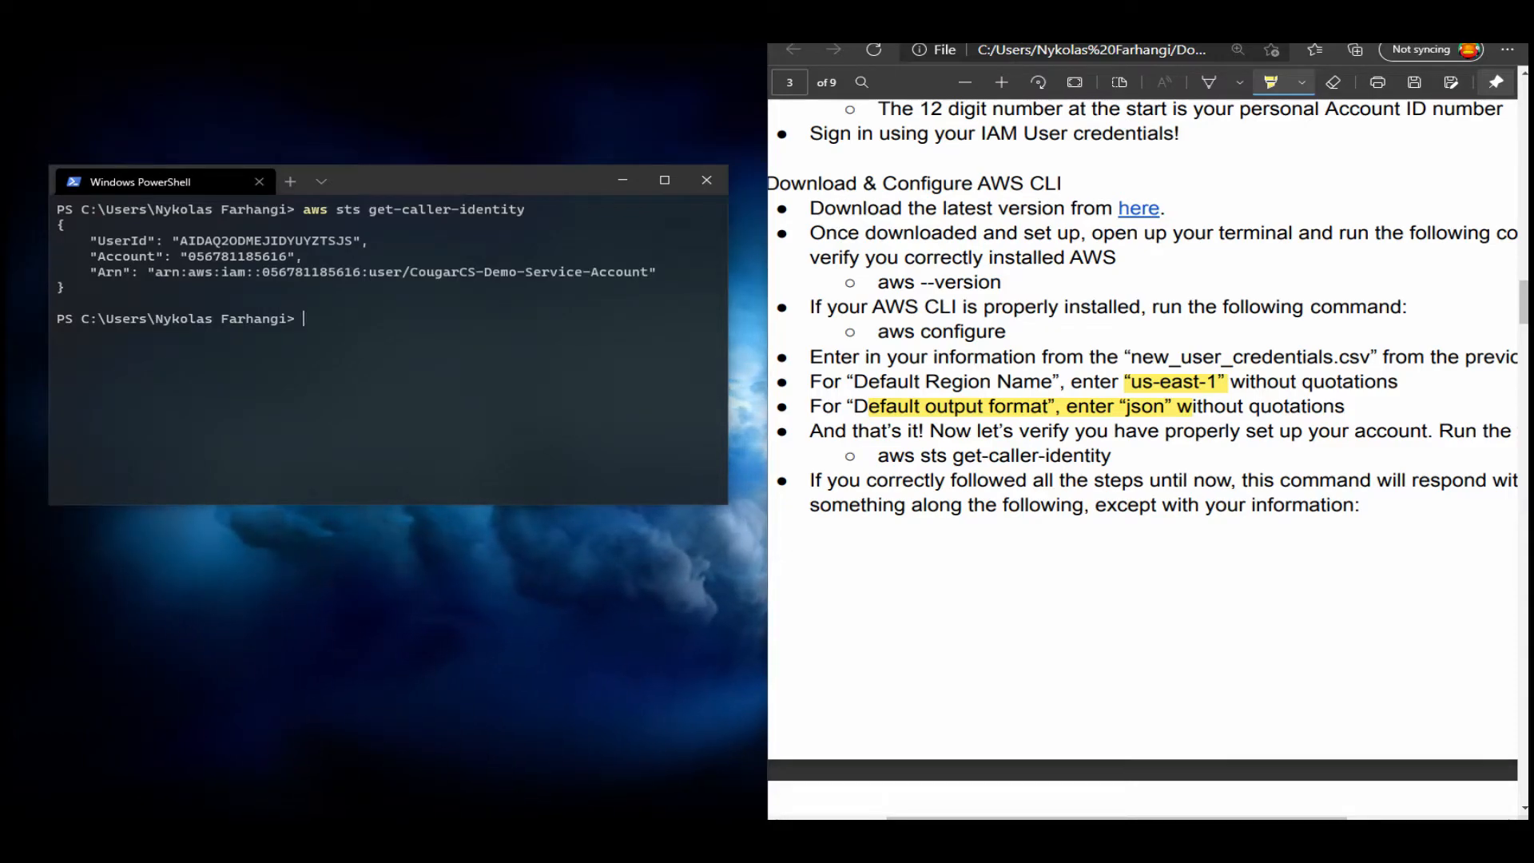
drag(877, 330, 1007, 331)
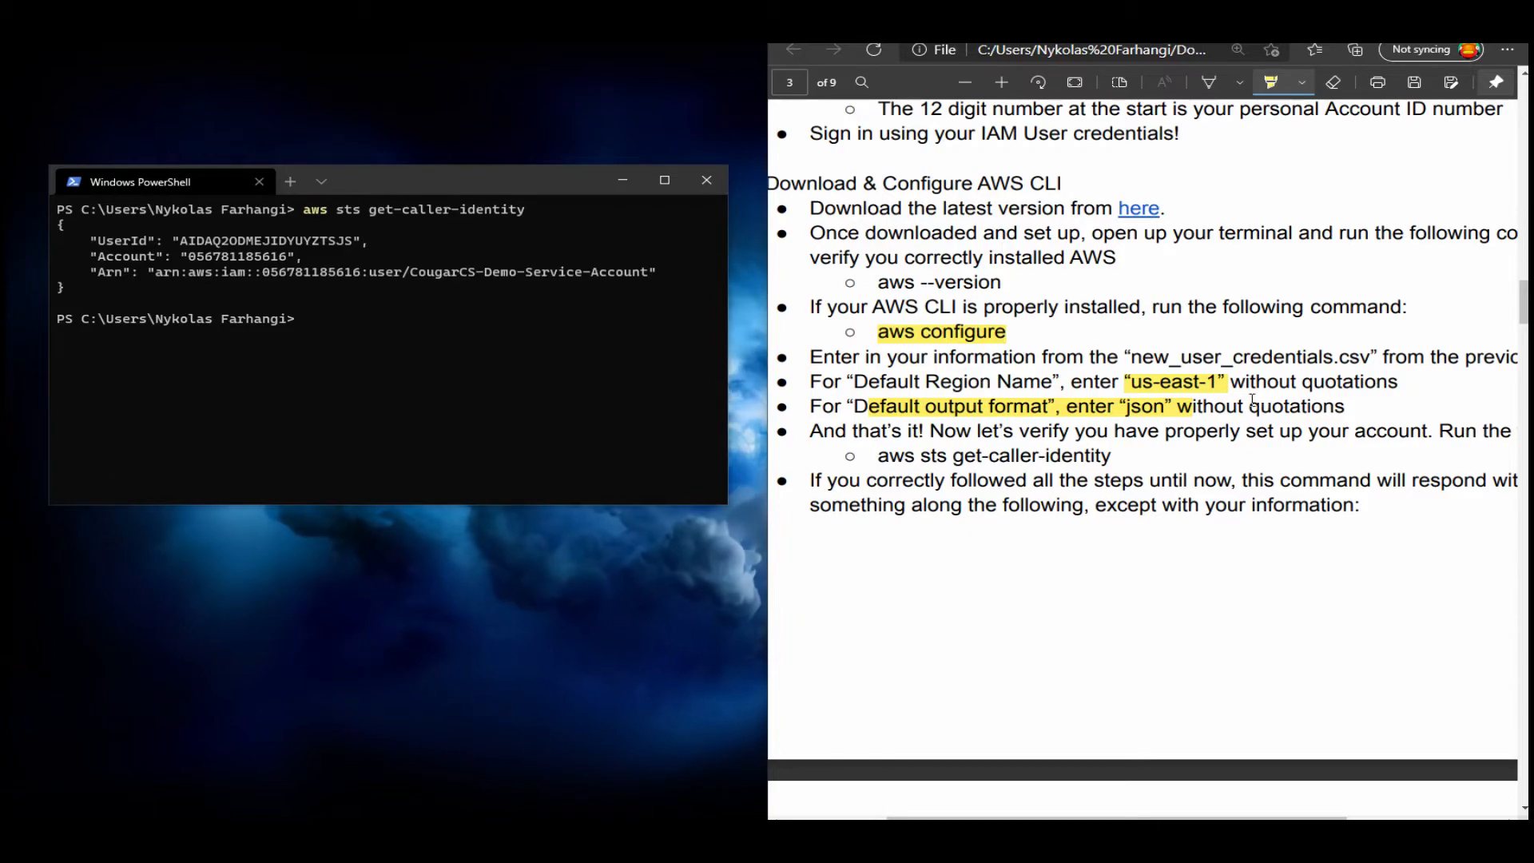
Compare the UserId in the PowerShell output with the spreadsheet's access key ID and secret access key columns, and move the spreadsheet aside.
double_click(266, 240)
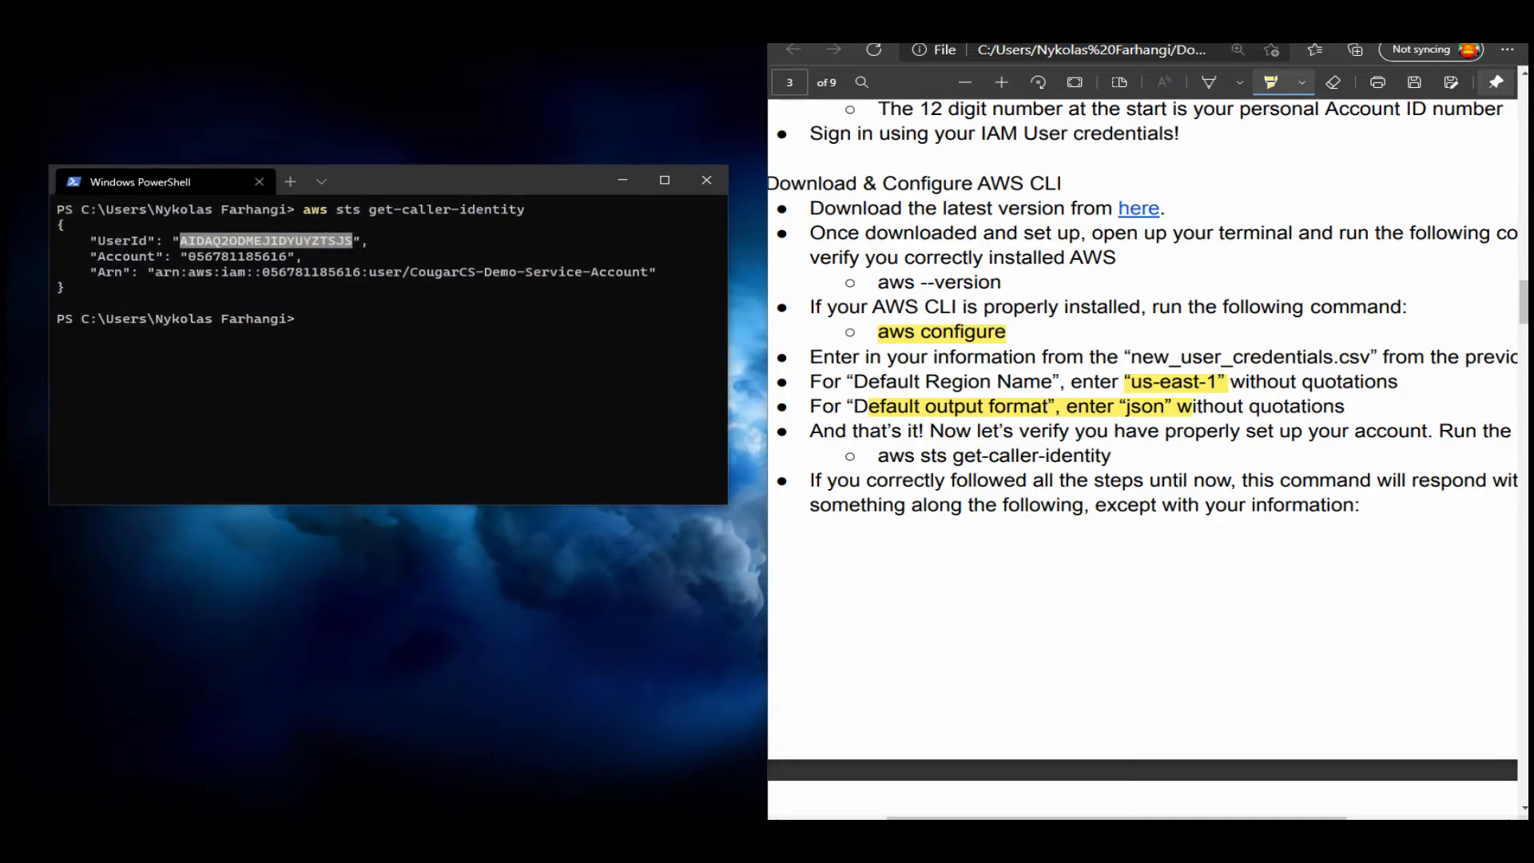
drag(510, 154, 899, 40)
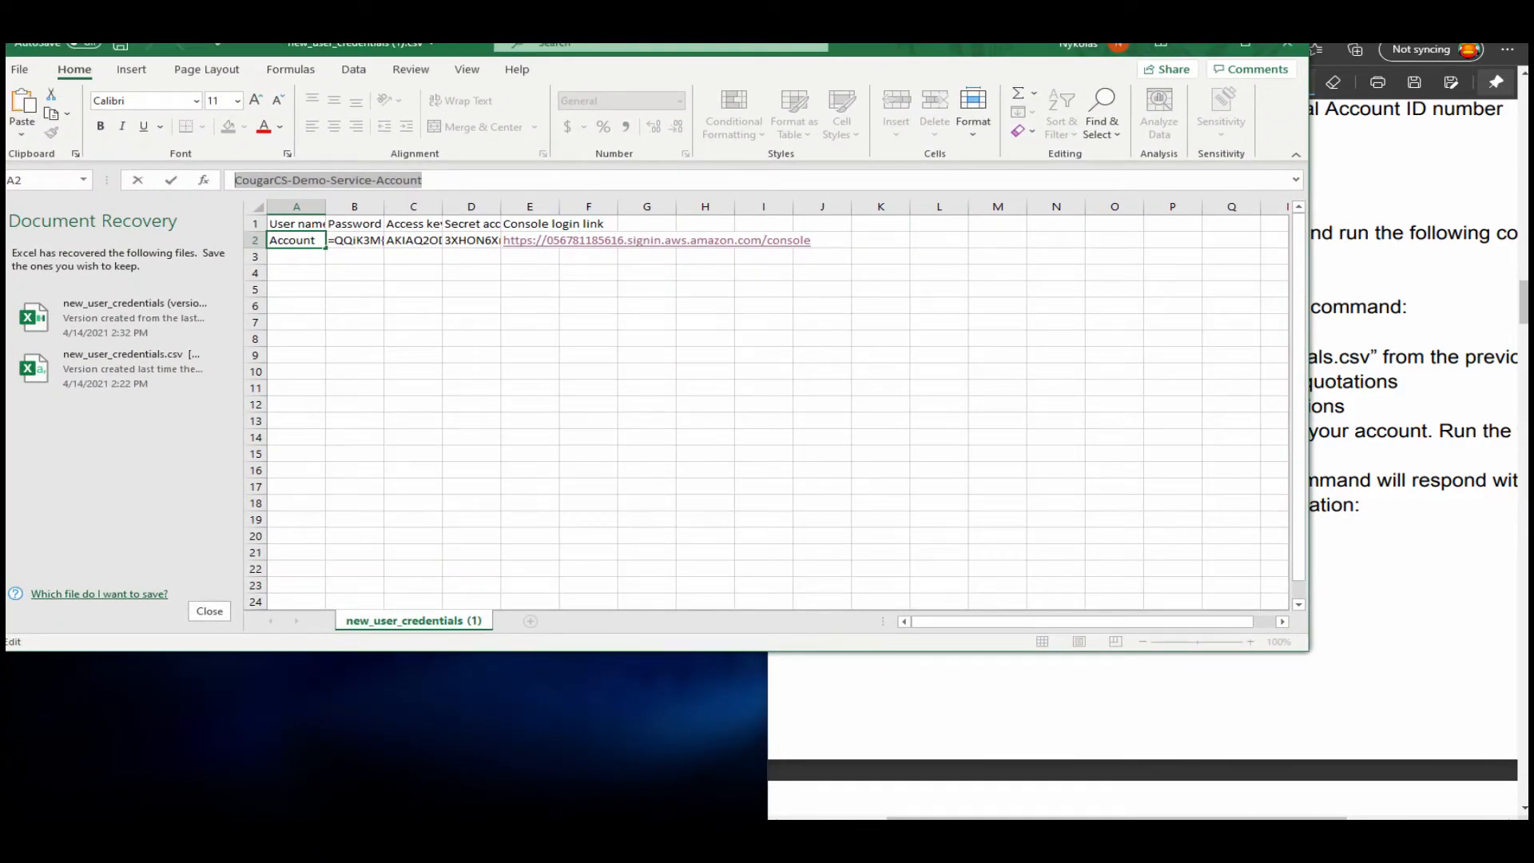
click(413, 224)
click(413, 240)
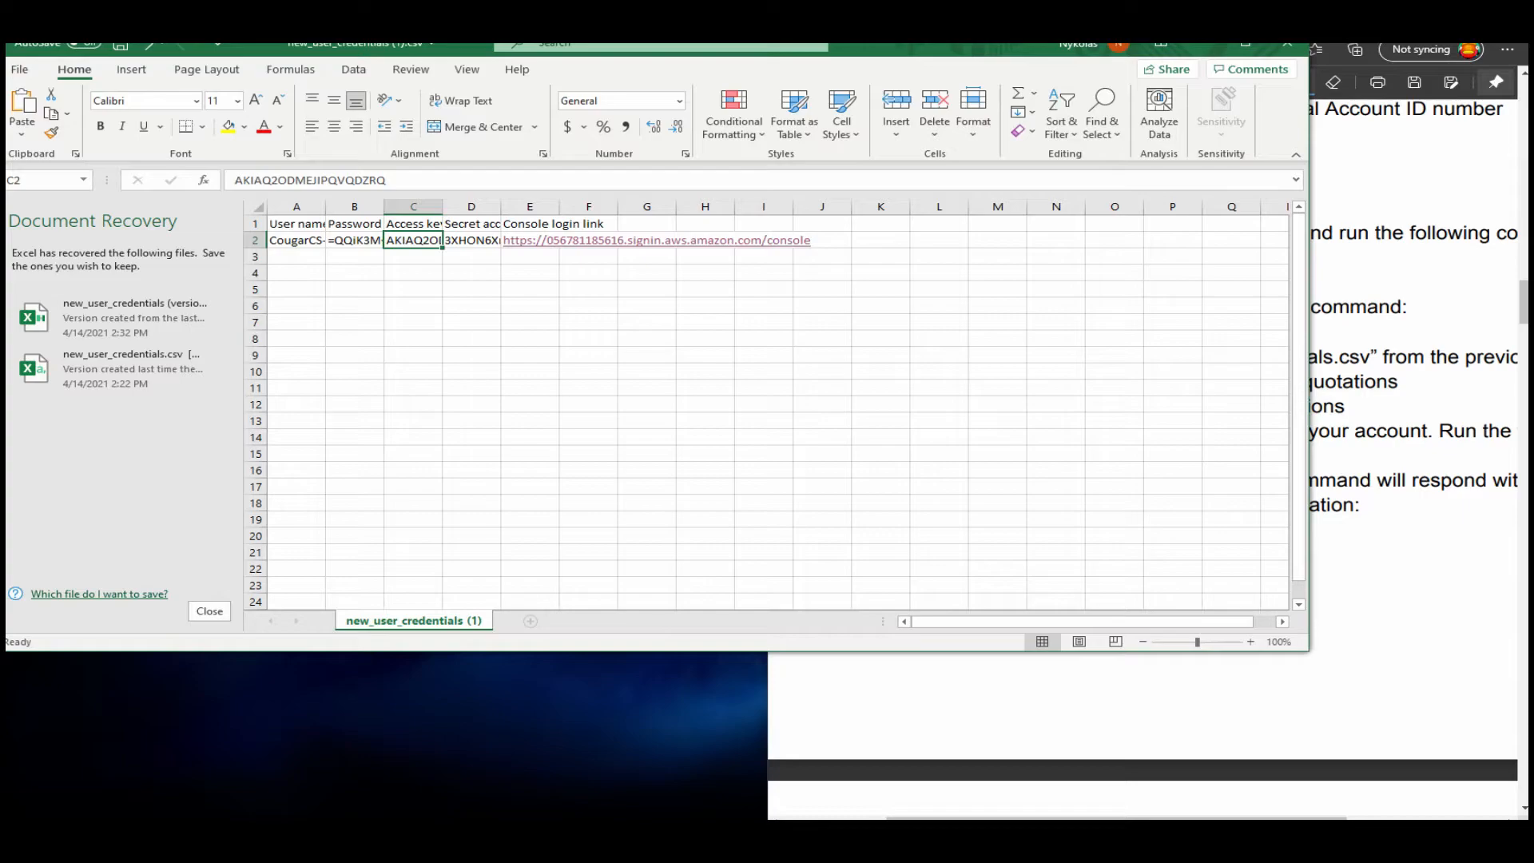
click(471, 224)
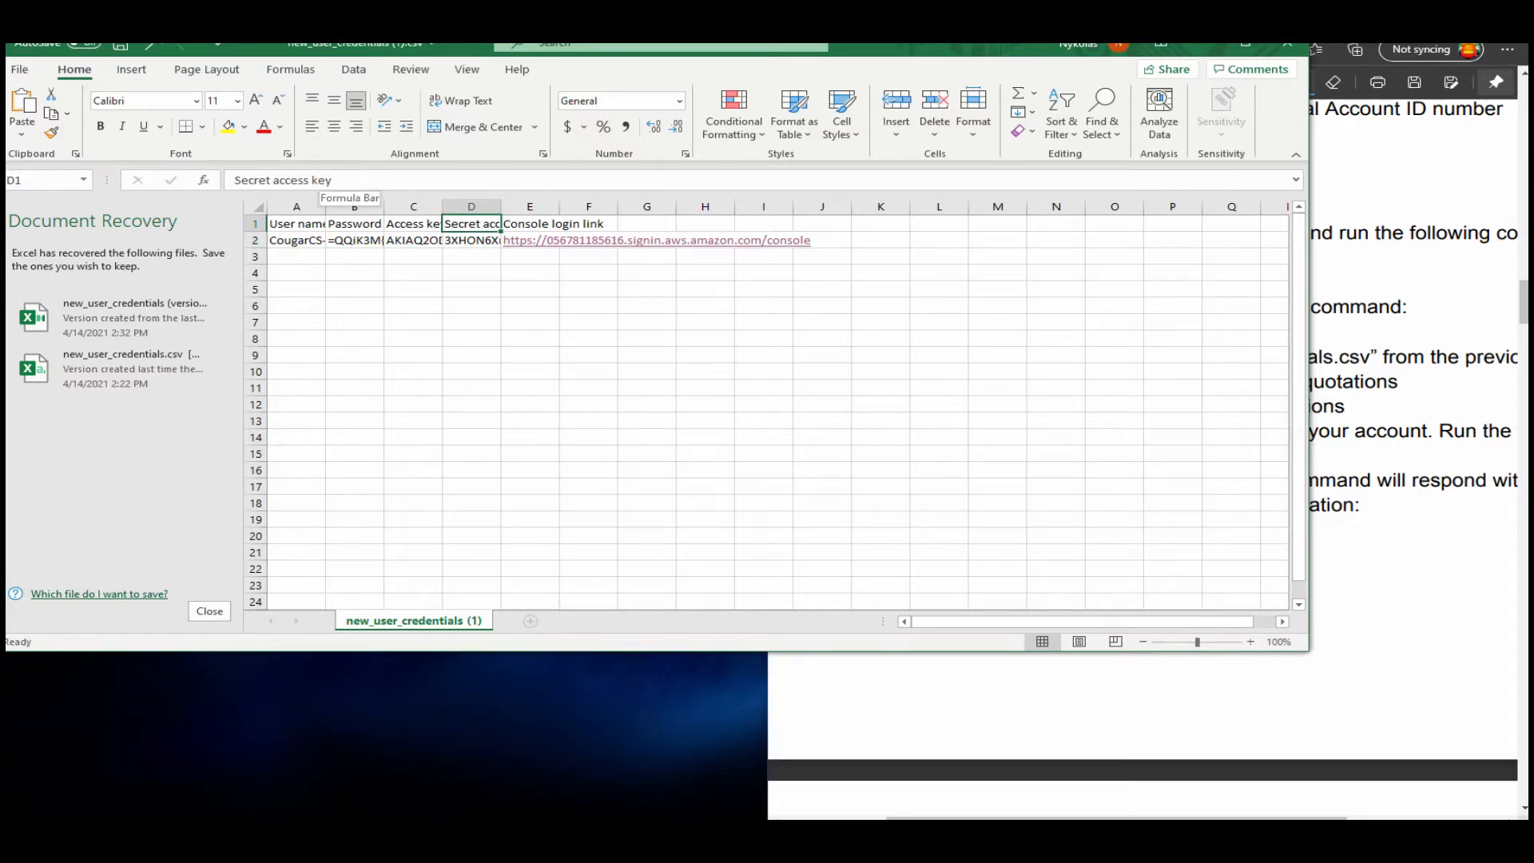
drag(359, 47, 335, 54)
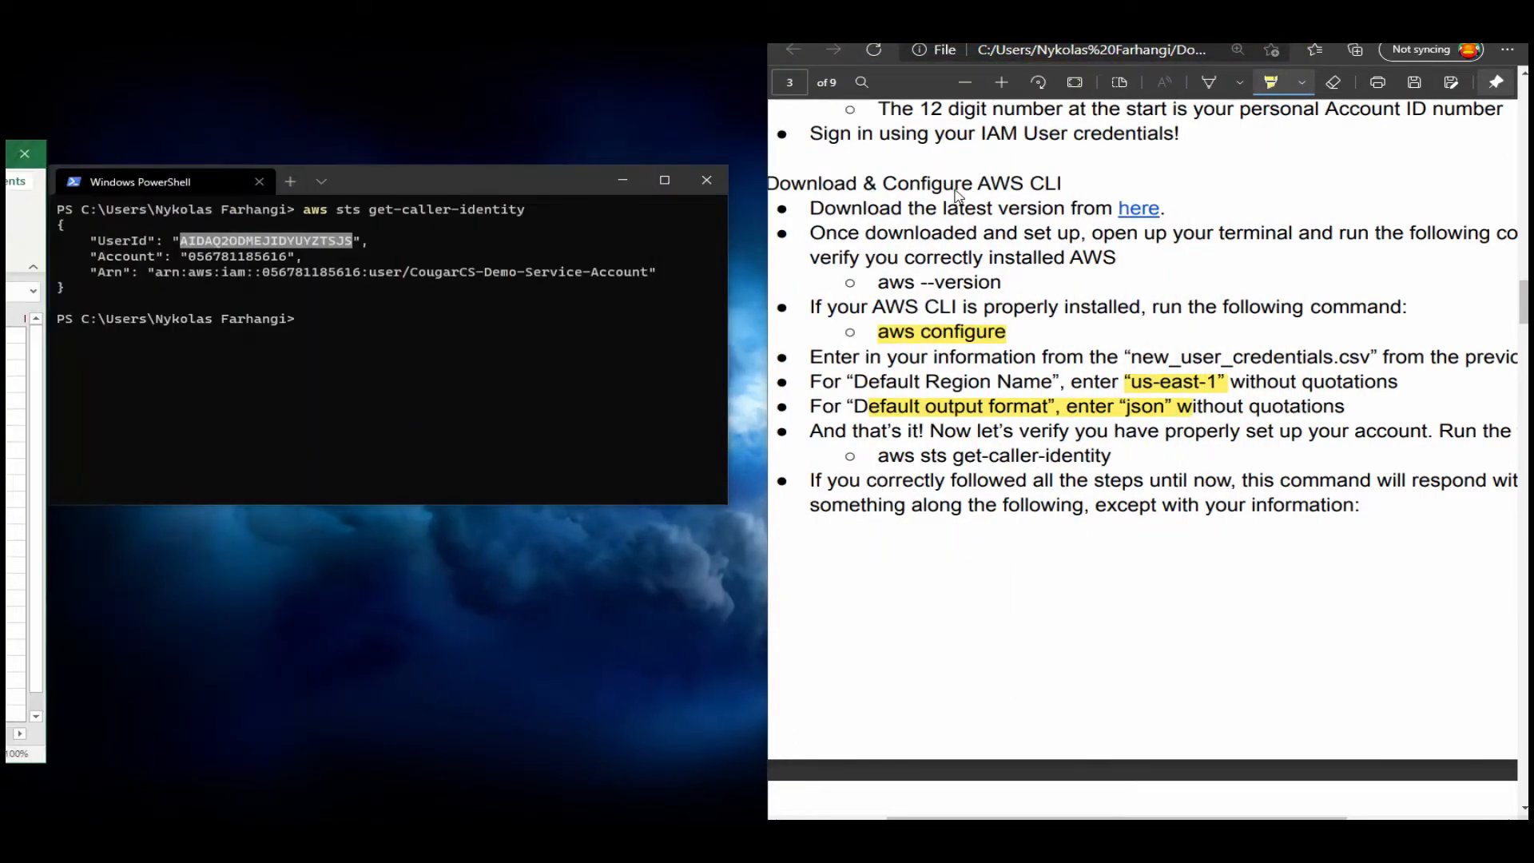
Highlight the Default Region Name and Default output format instructions in the guide and continue reading to the Create Cloud Resources section.
drag(848, 383, 1250, 383)
drag(835, 407, 1191, 407)
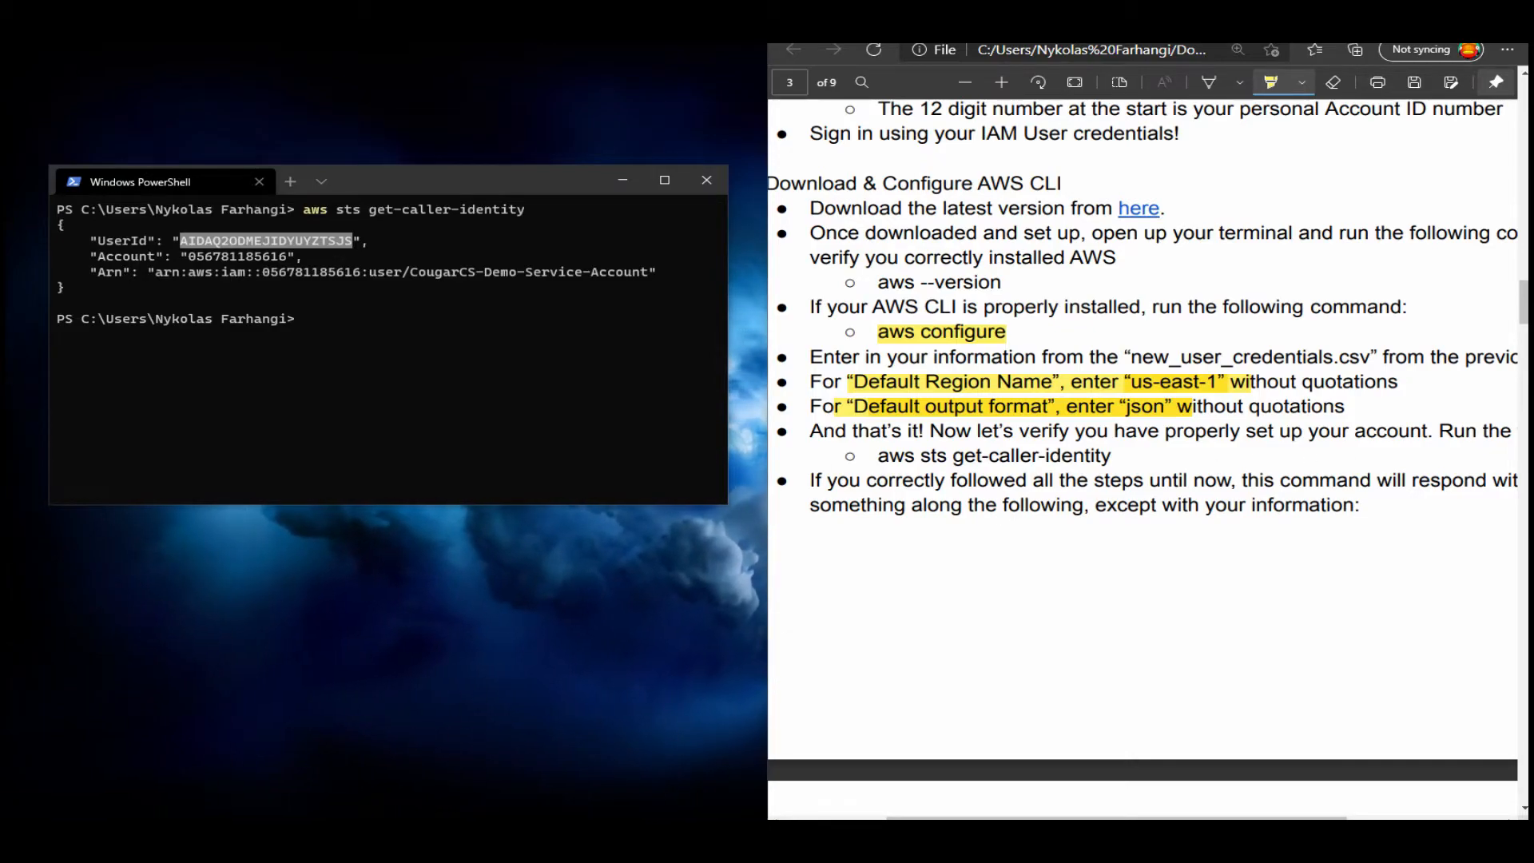
scroll(1142, 455, down, 1)
scroll(1142, 455, down, 1)
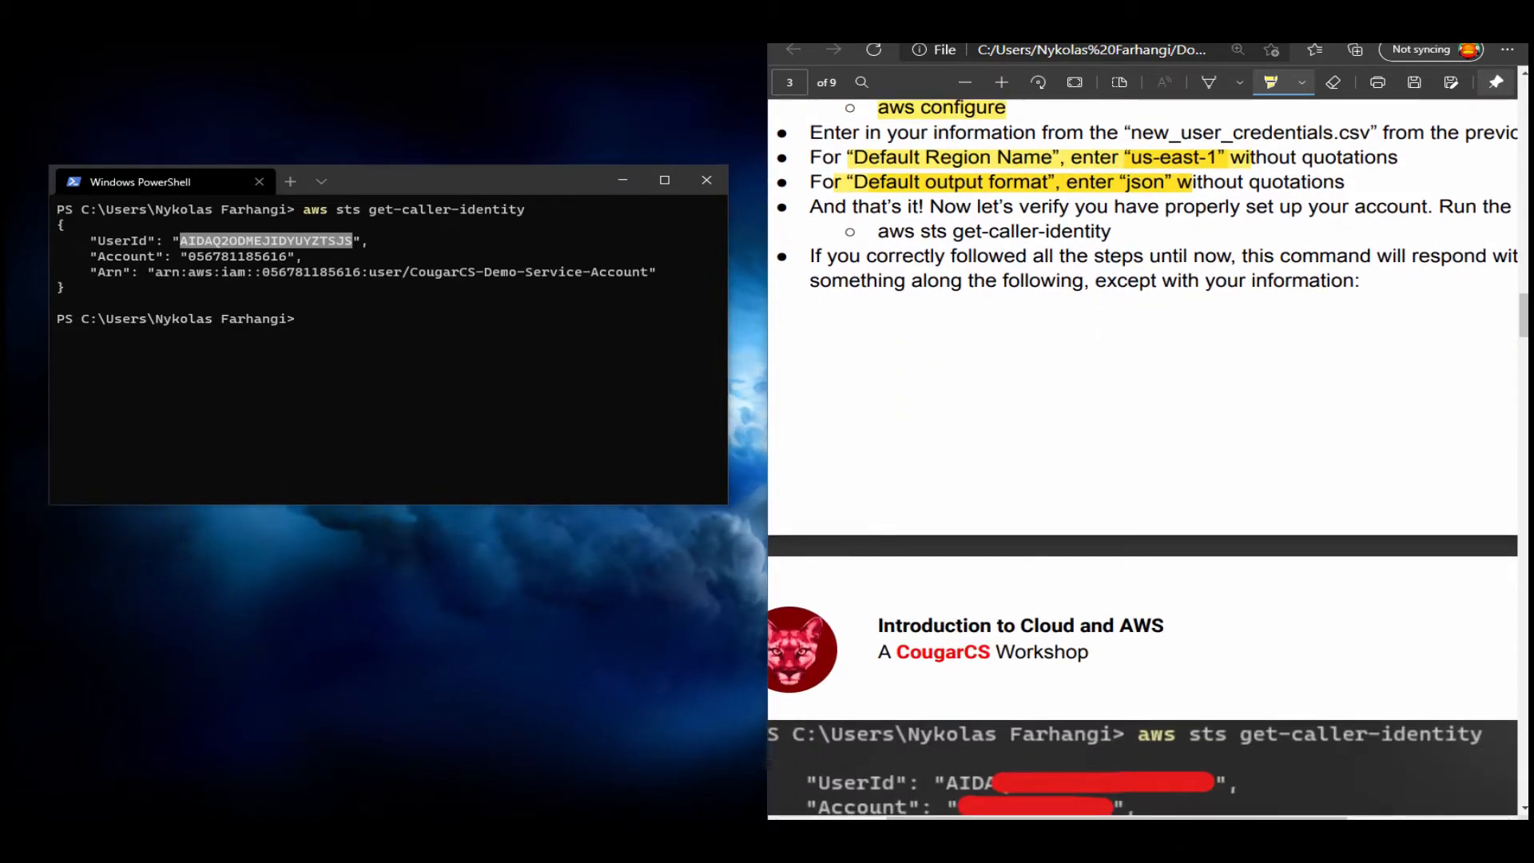
scroll(1143, 455, down, 3)
click(389, 384)
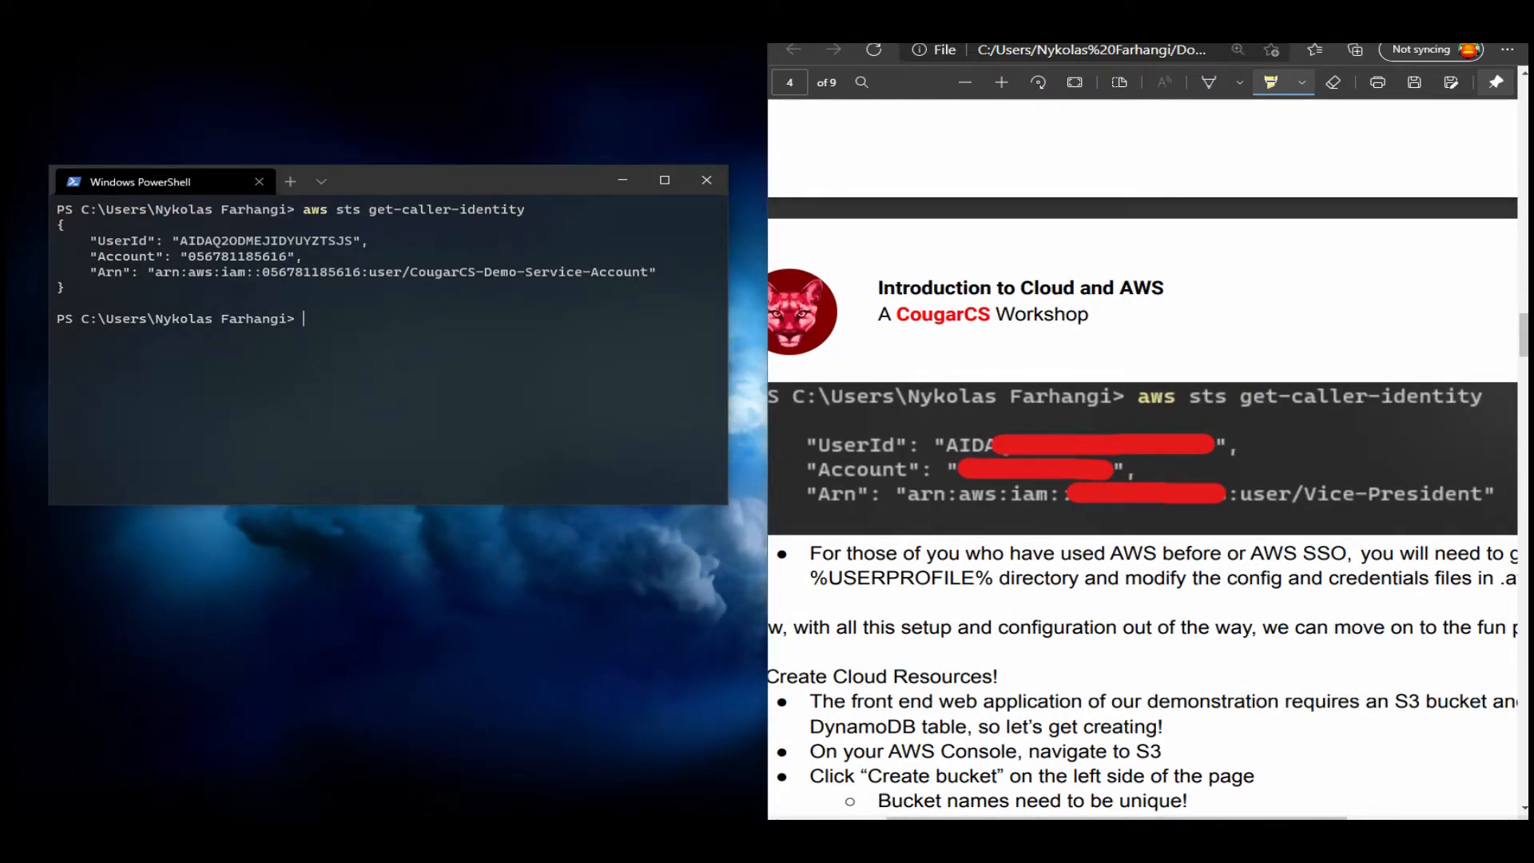
scroll(1143, 455, down, 3)
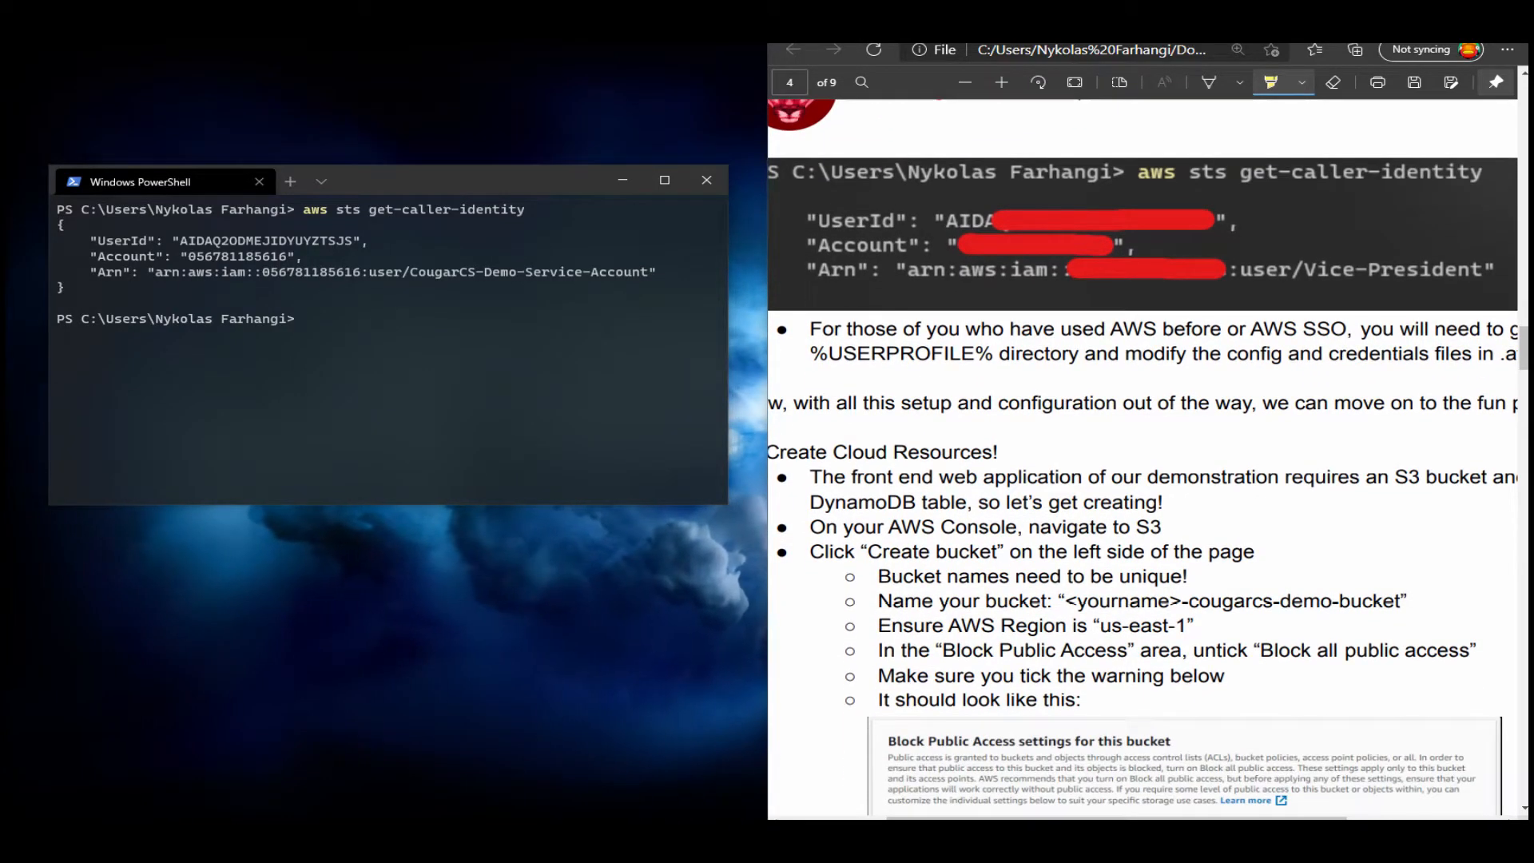
Bring the browser window with the AWS IAM user sign-in page into view beside the guide.
click(780, 63)
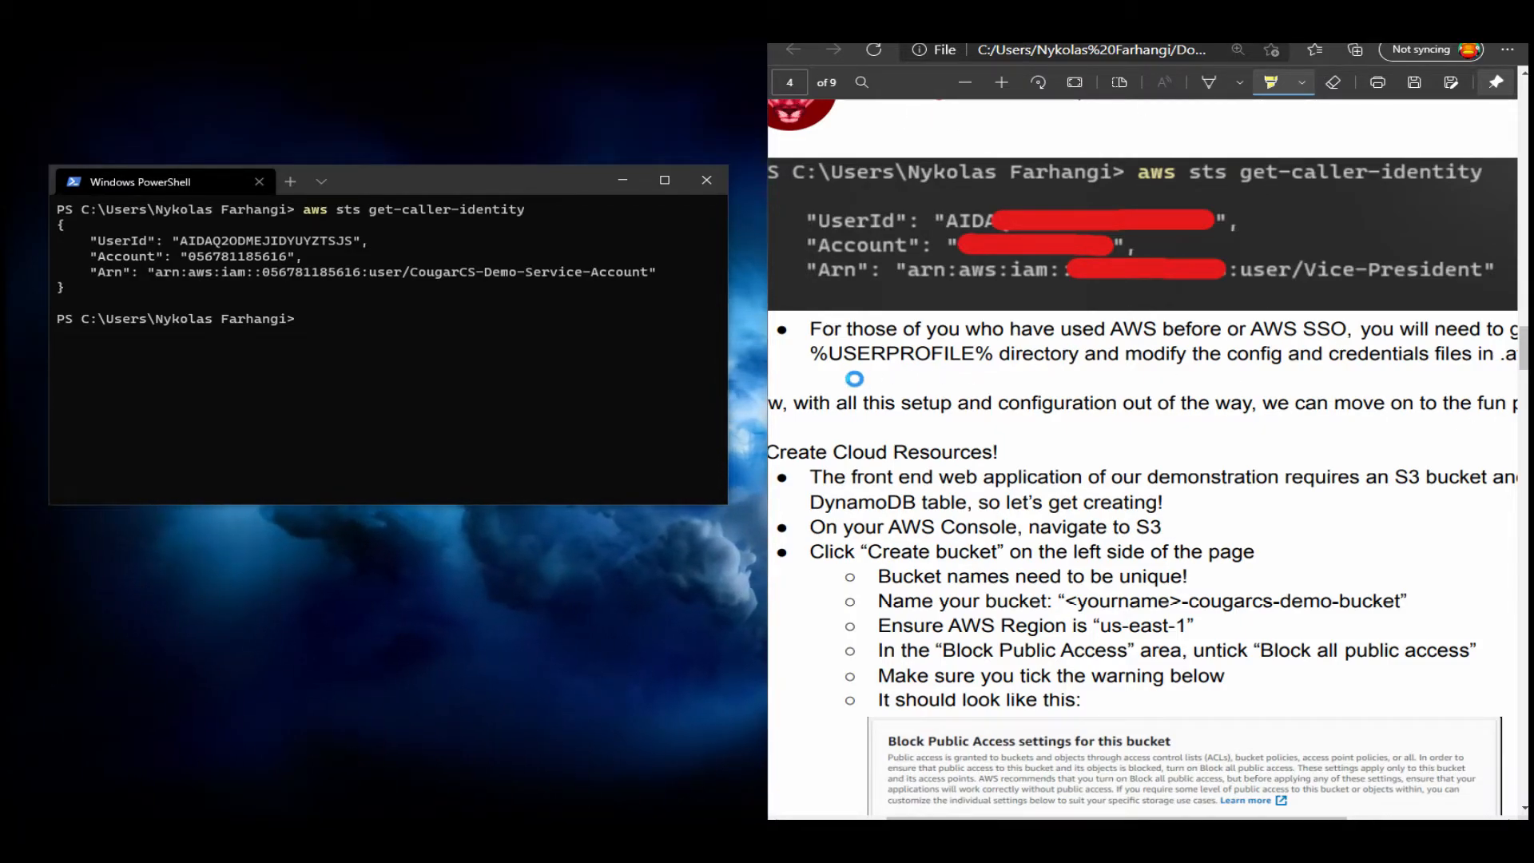
drag(5, 47, 709, 50)
click(640, 59)
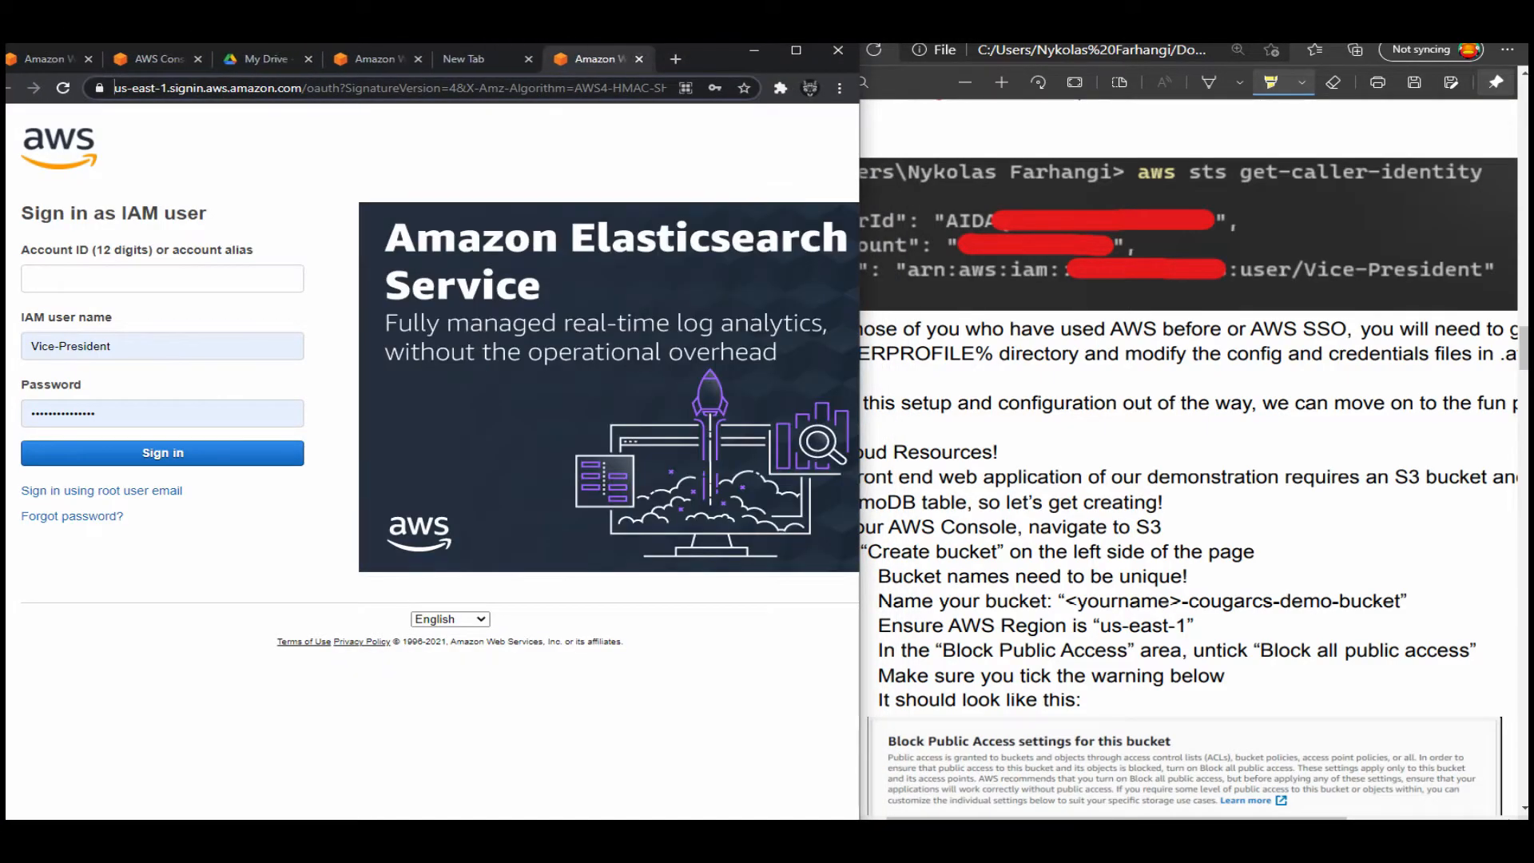
Fill in the account ID on the IAM user sign-in page and set the IAM user name to CougarCS-Demo-Service-Account.
click(1025, 374)
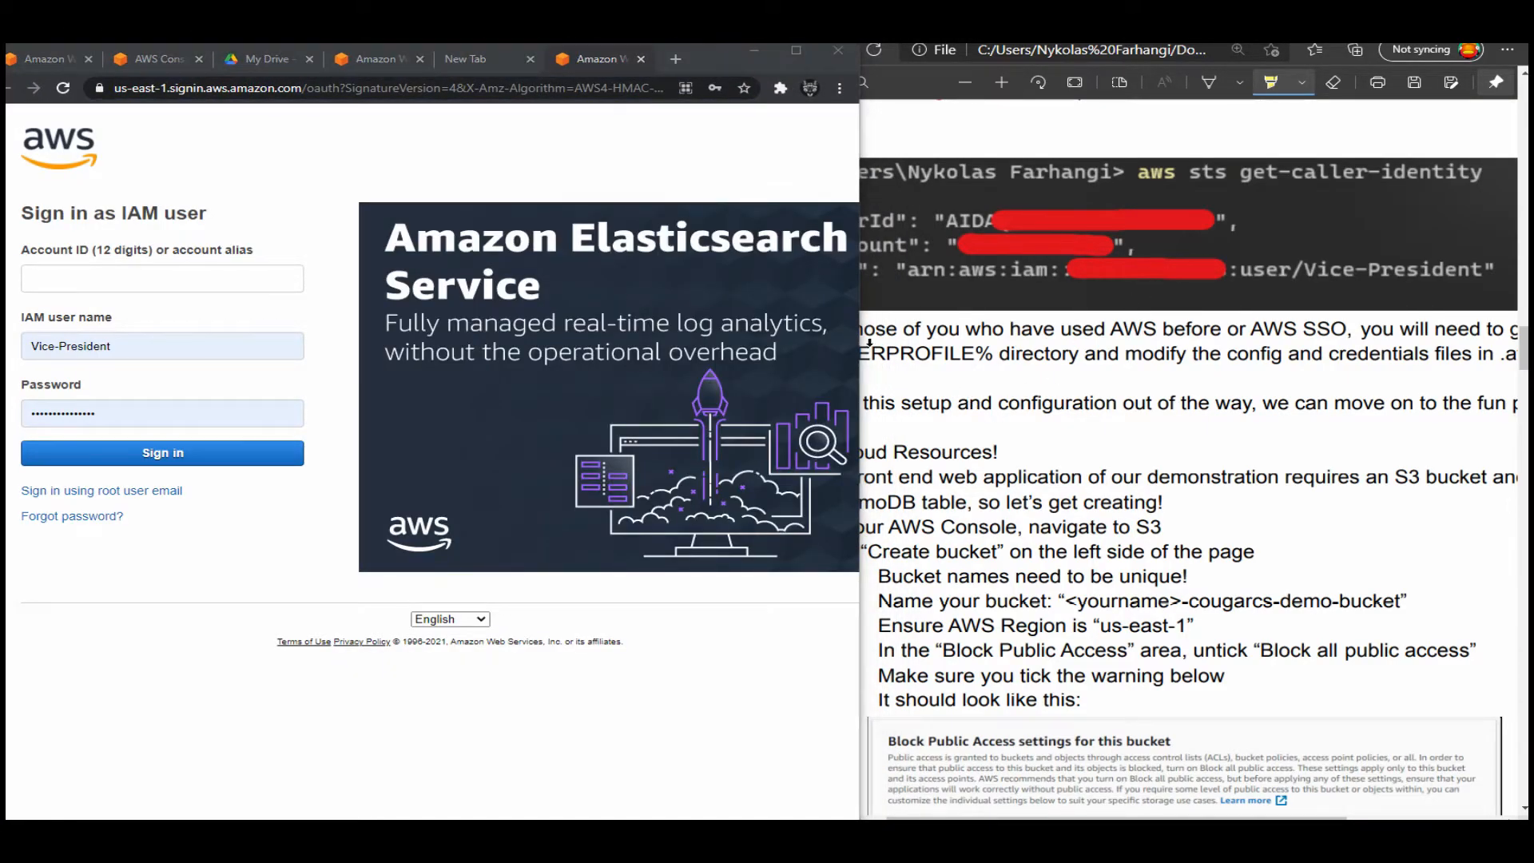
double_click(839, 366)
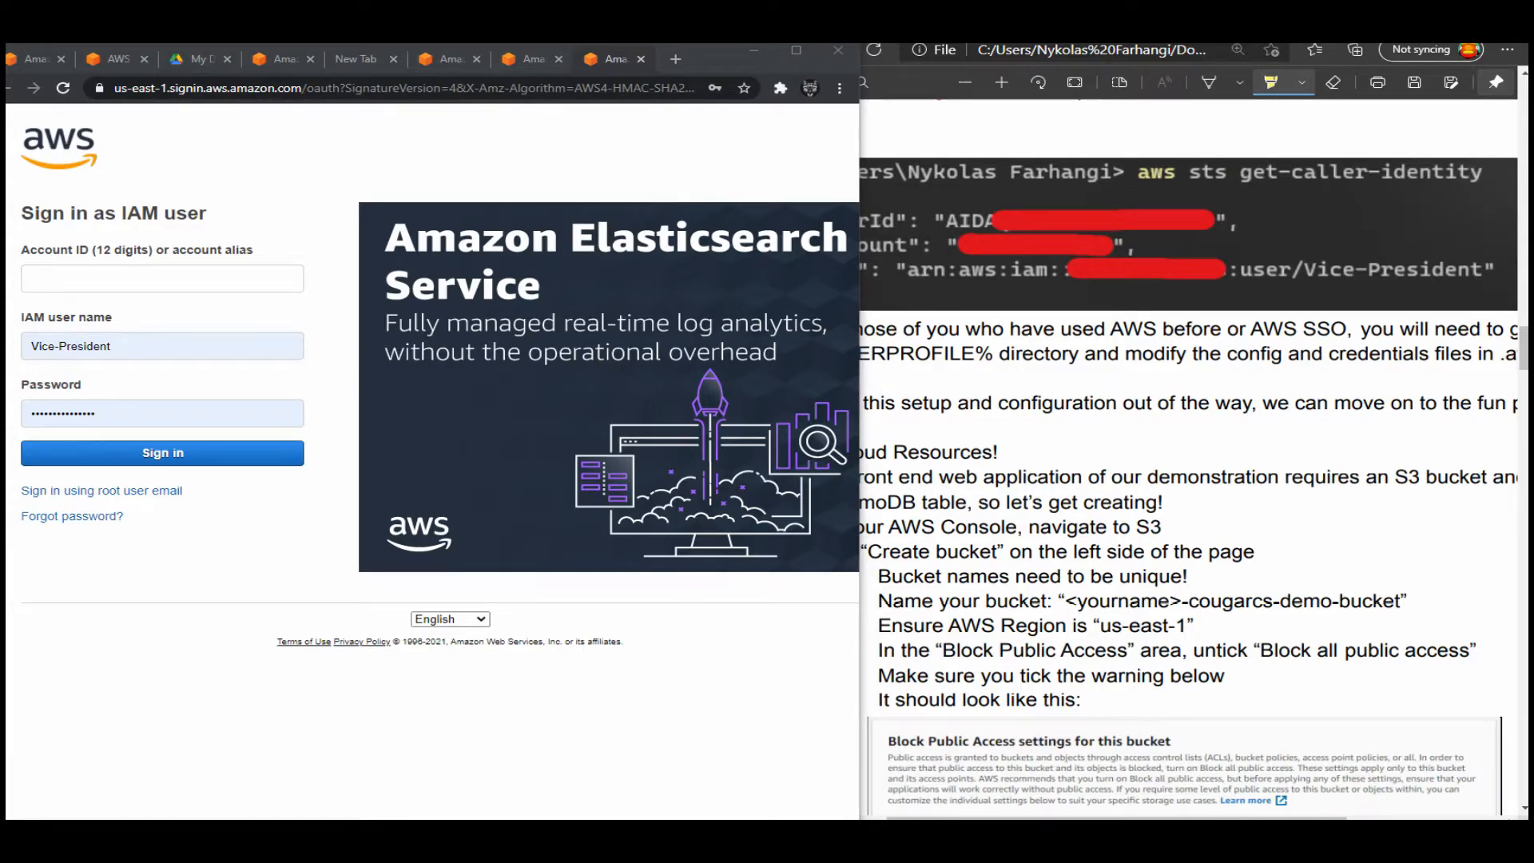
key(alt+Tab)
key(ctrl+v)
key(Tab)
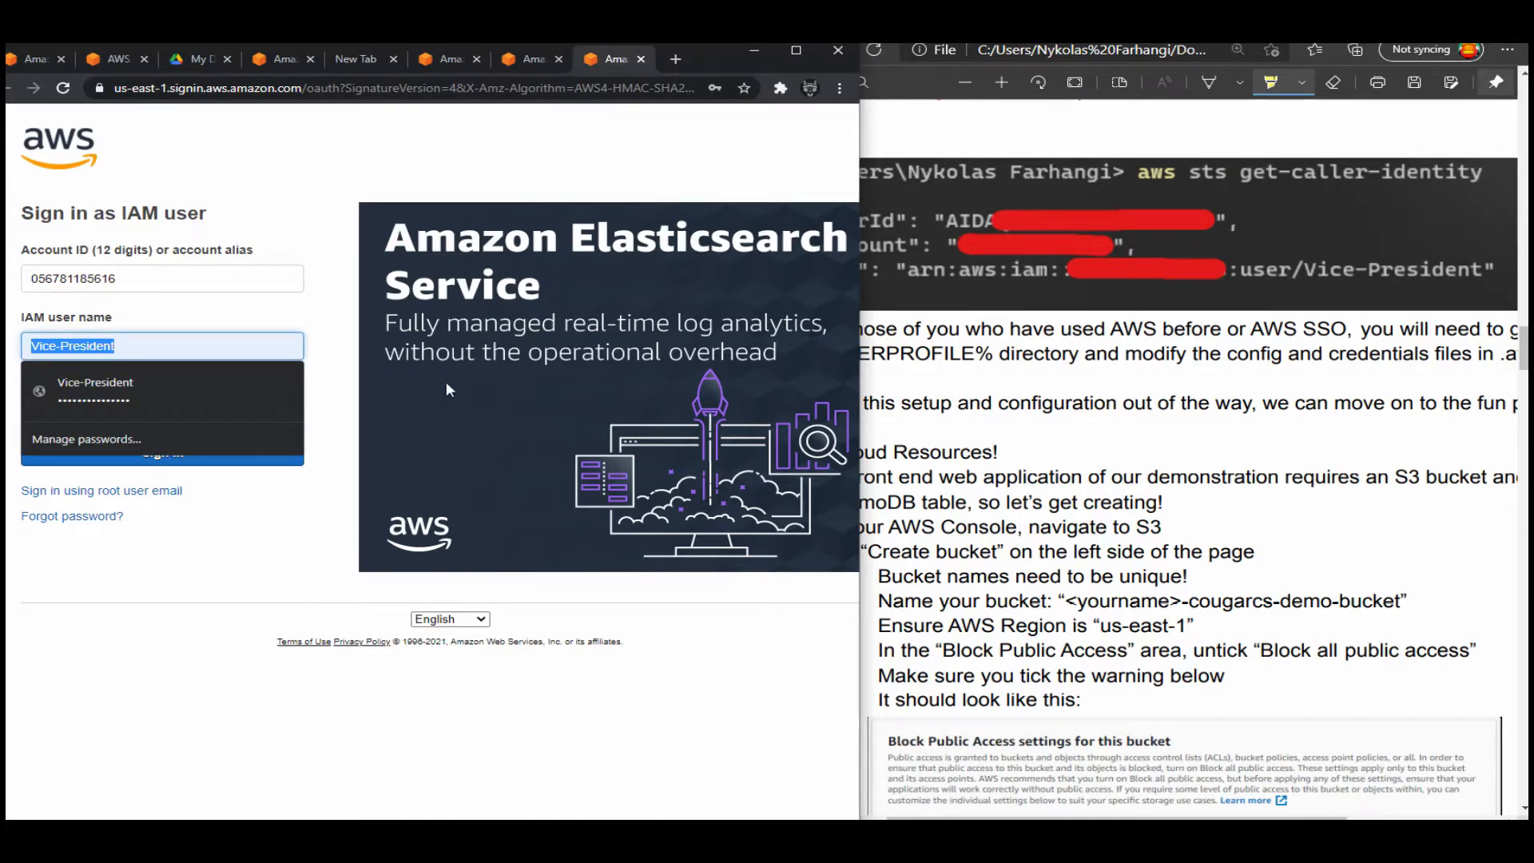
key(alt+Tab)
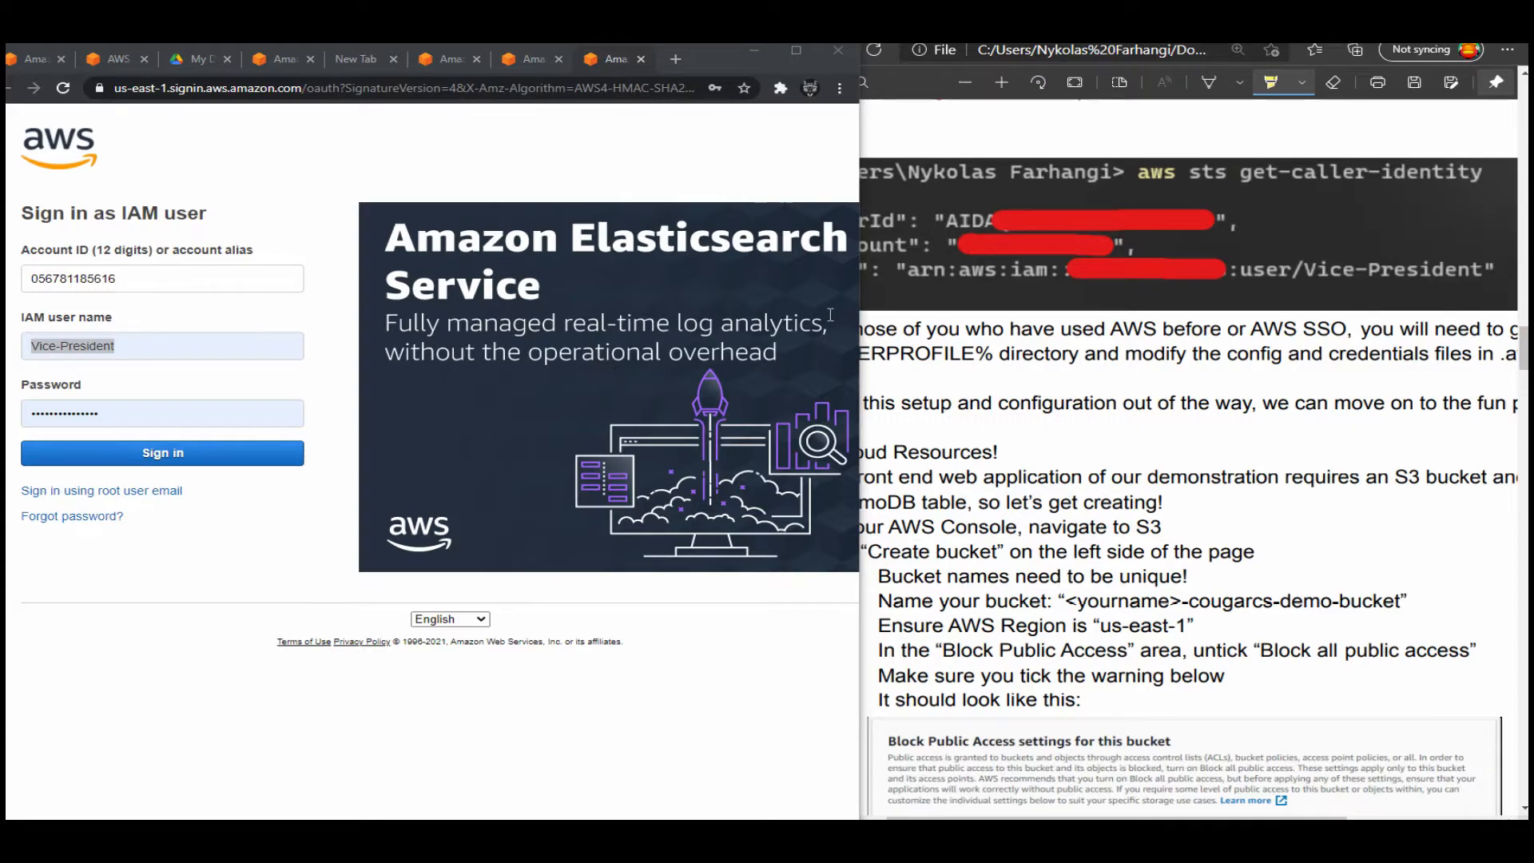
key(ctrl+shift+Left)
key(ctrl+v)
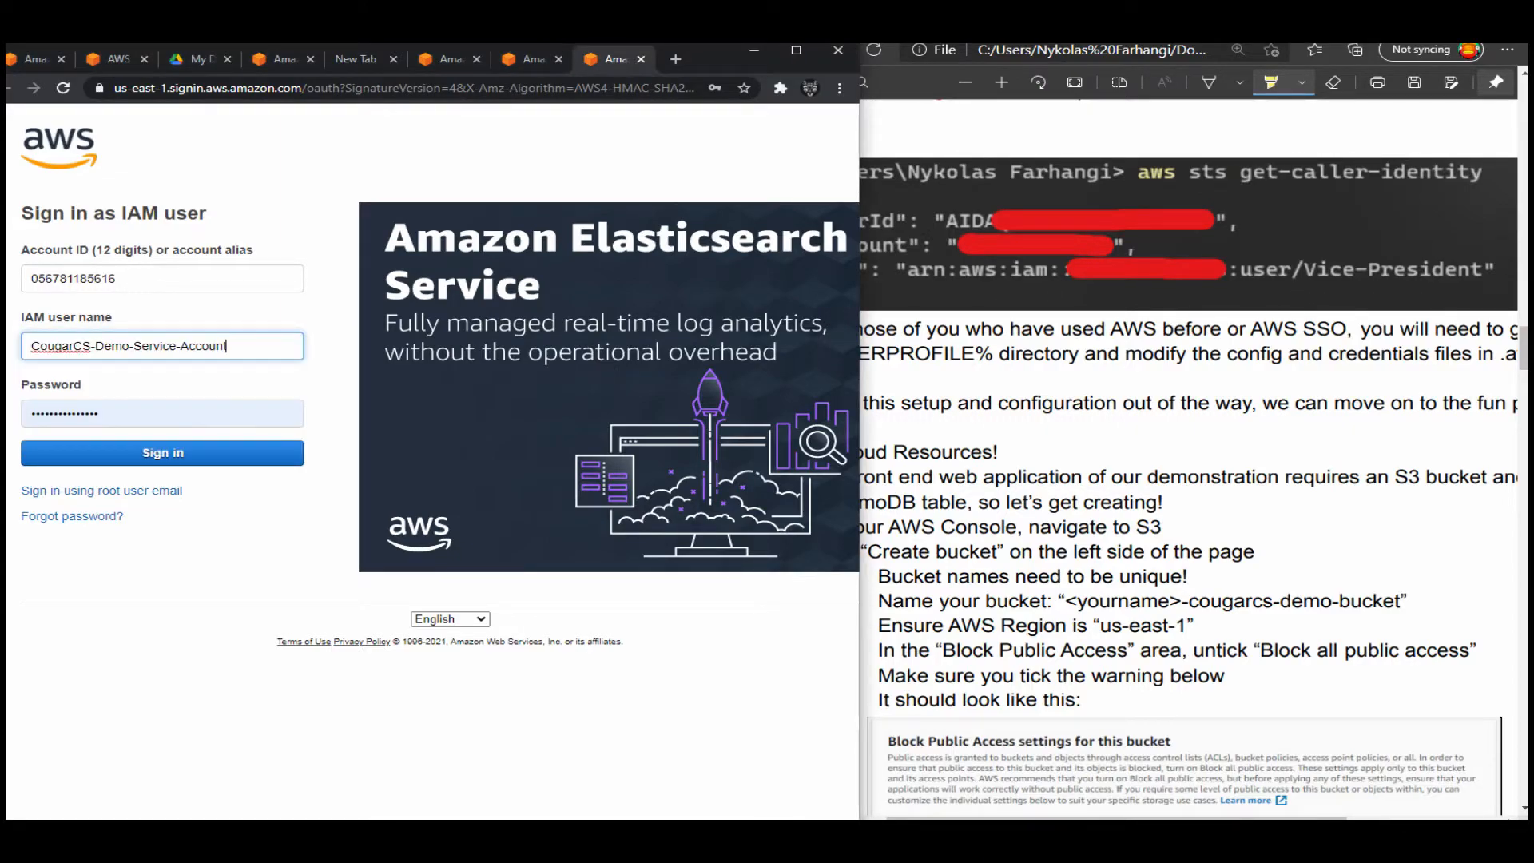
key(Tab)
Enter the IAM user's account password and sign in to the console.
click(644, 370)
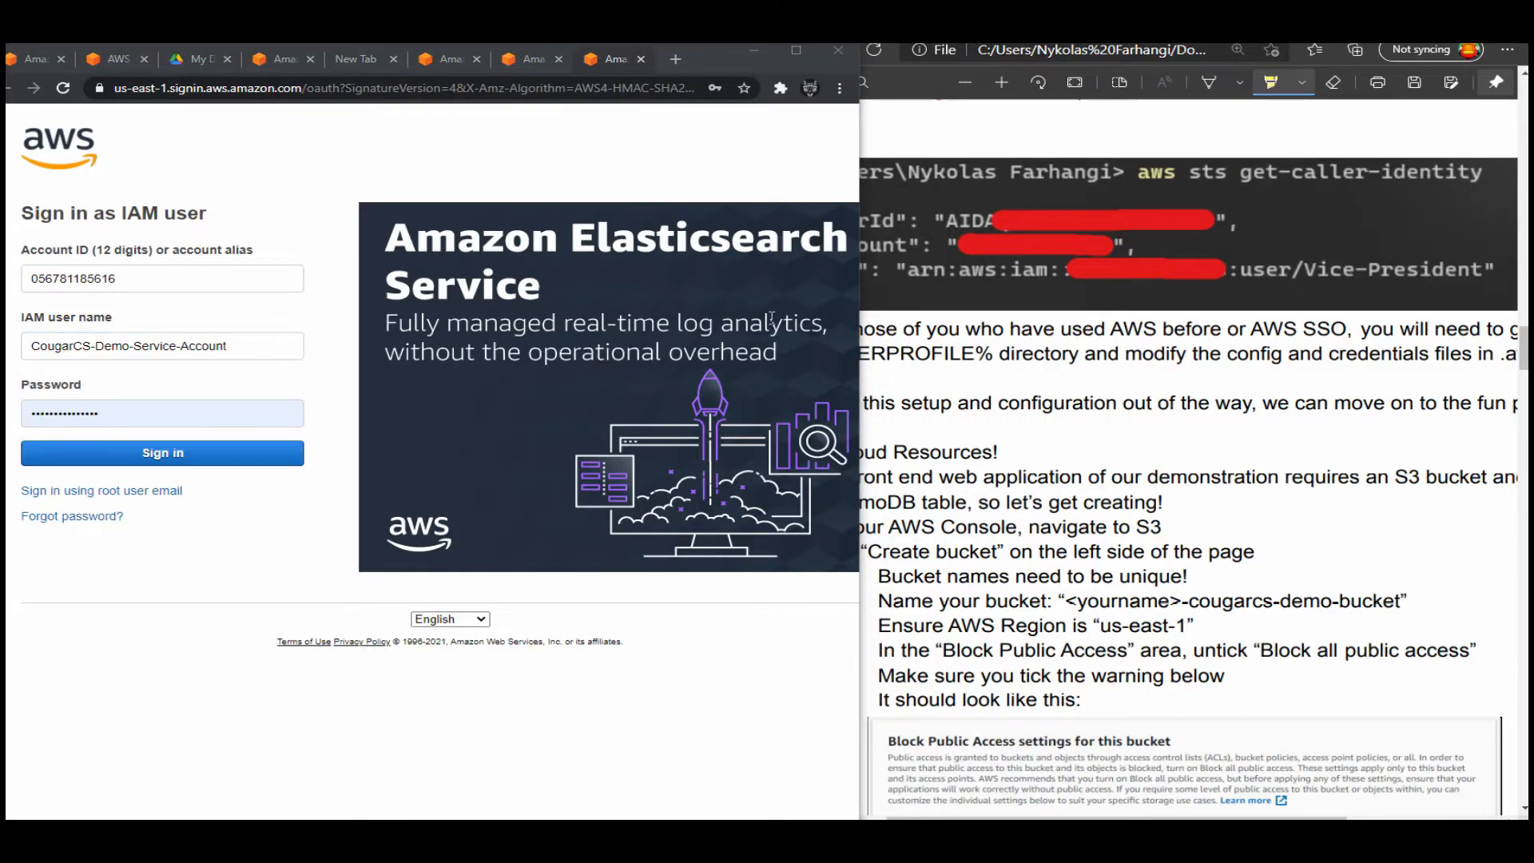
click(162, 413)
key(Return)
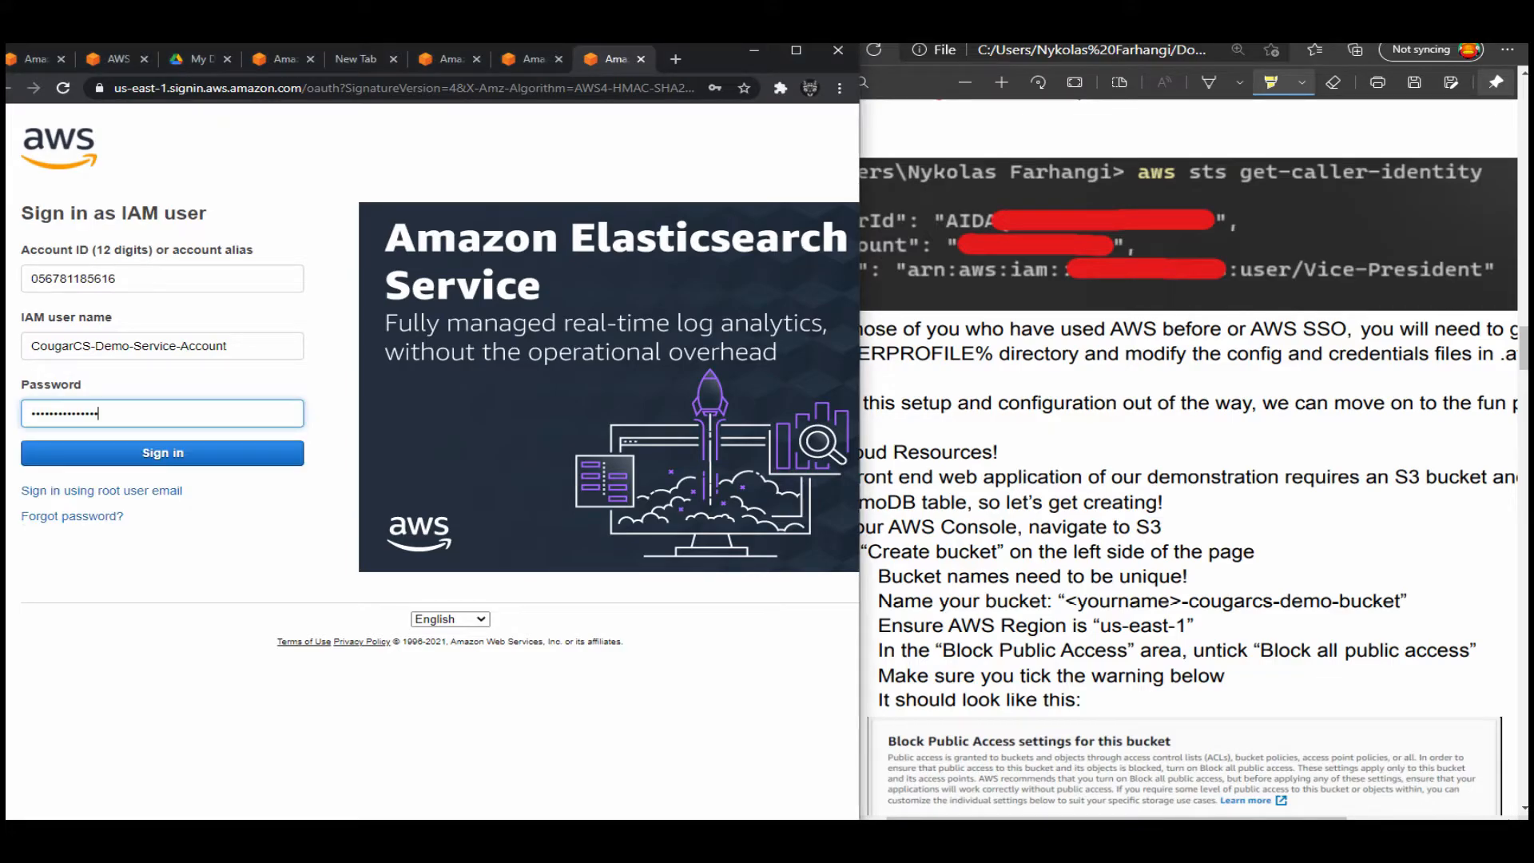
Close every browser tab except the AWS Management Console and place its window side by side with the guide.
drag(716, 56, 783, 46)
key(ctrl+shift+Tab)
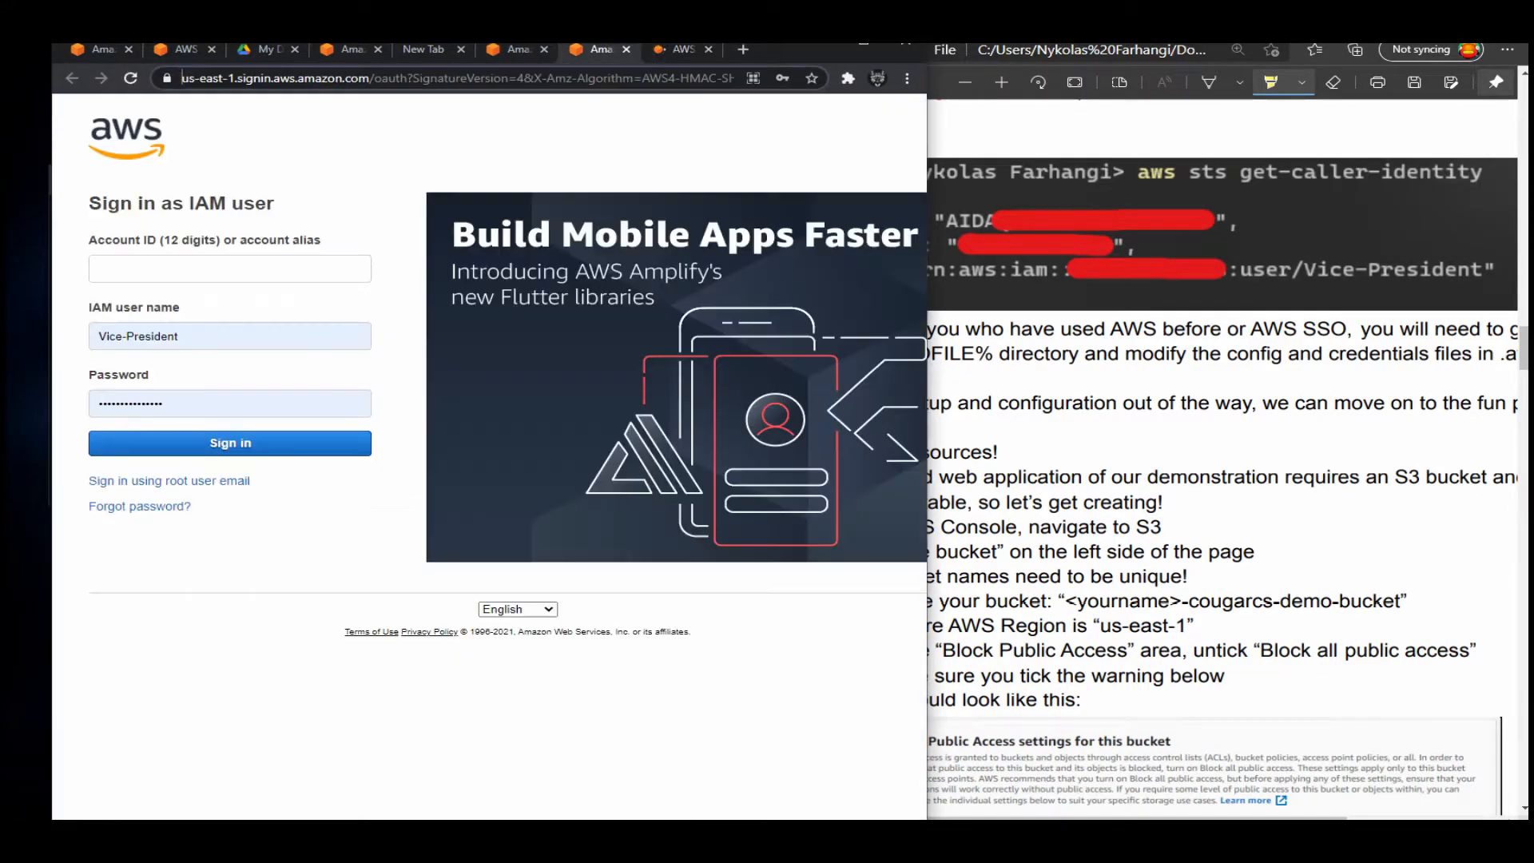
key(ctrl+w)
key(ctrl+shift+Tab)
key(ctrl+w)
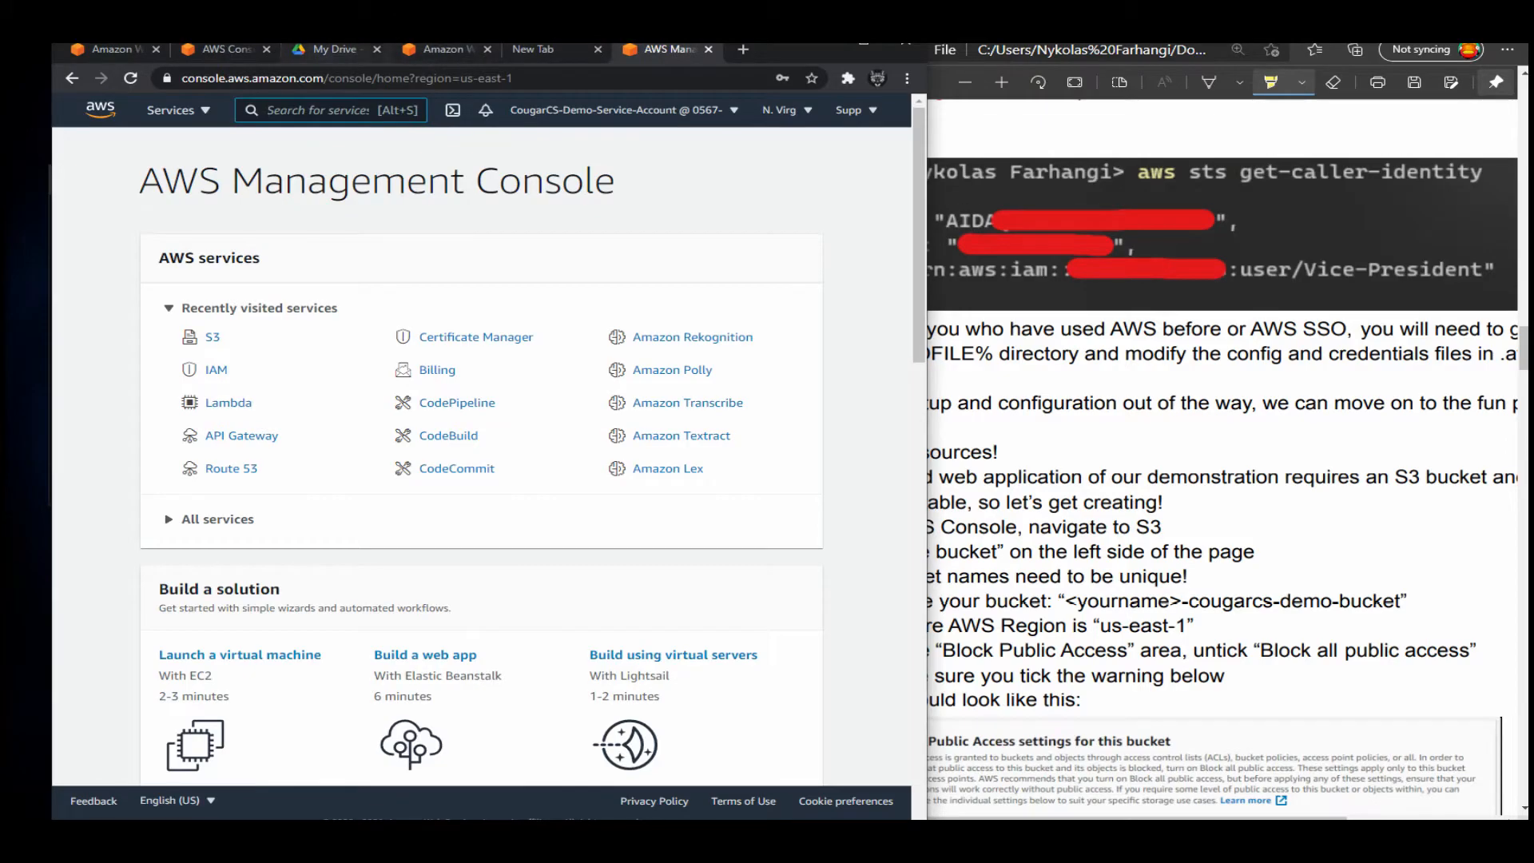
click(319, 50)
click(116, 50)
key(ctrl+w)
key(ctrl+w)
key(ctrl+w)
key(ctrl+w)
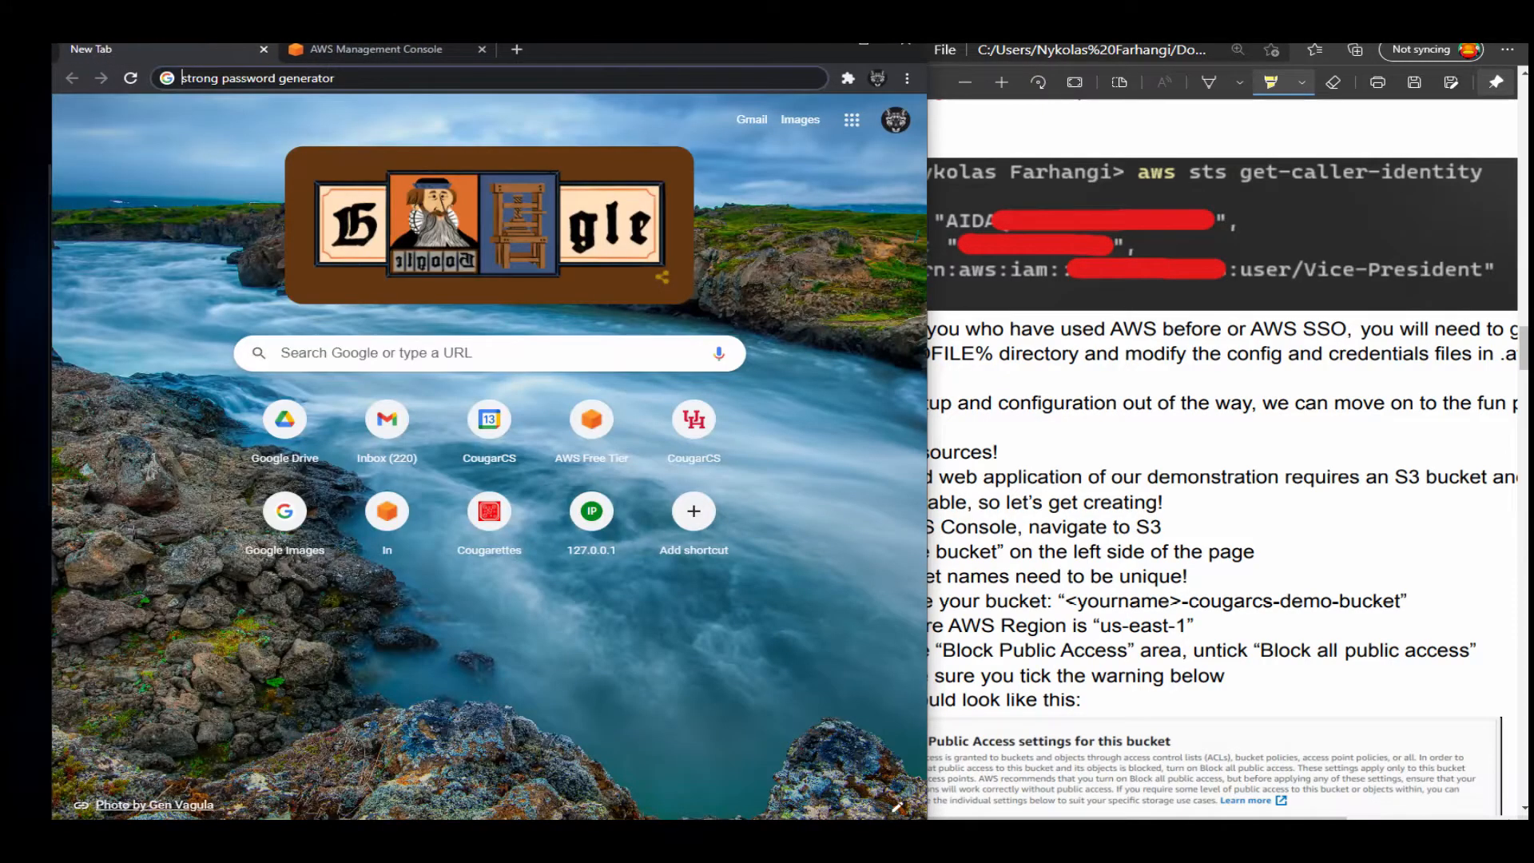
key(ctrl+w)
drag(487, 40, 7, 112)
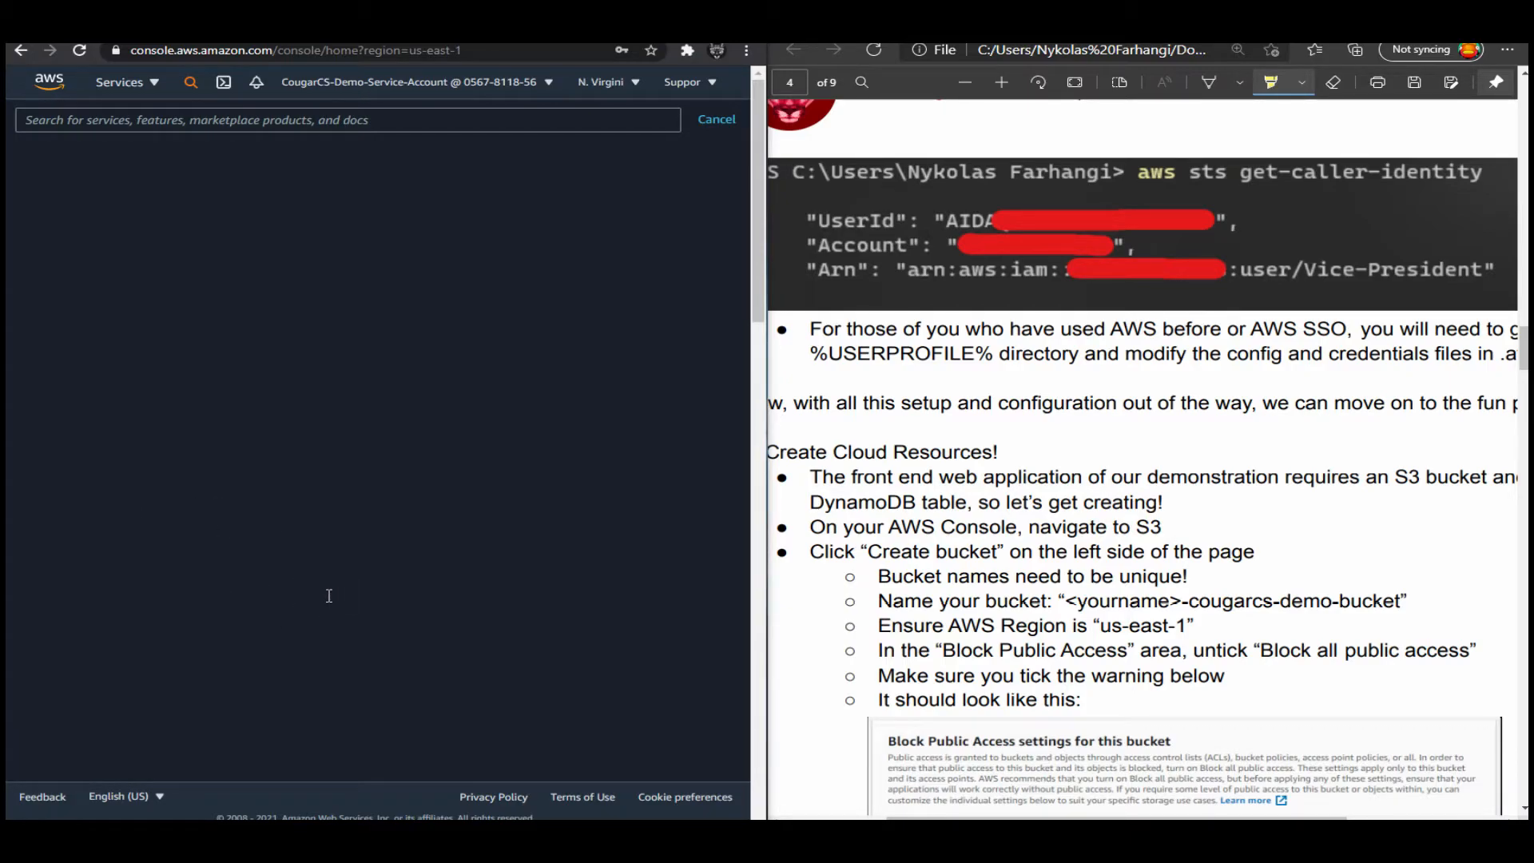
Bring up the new_user_credentials (1).csv spreadsheet, try to leave its password cell, and move its window back out of view.
drag(6, 206, 1020, 155)
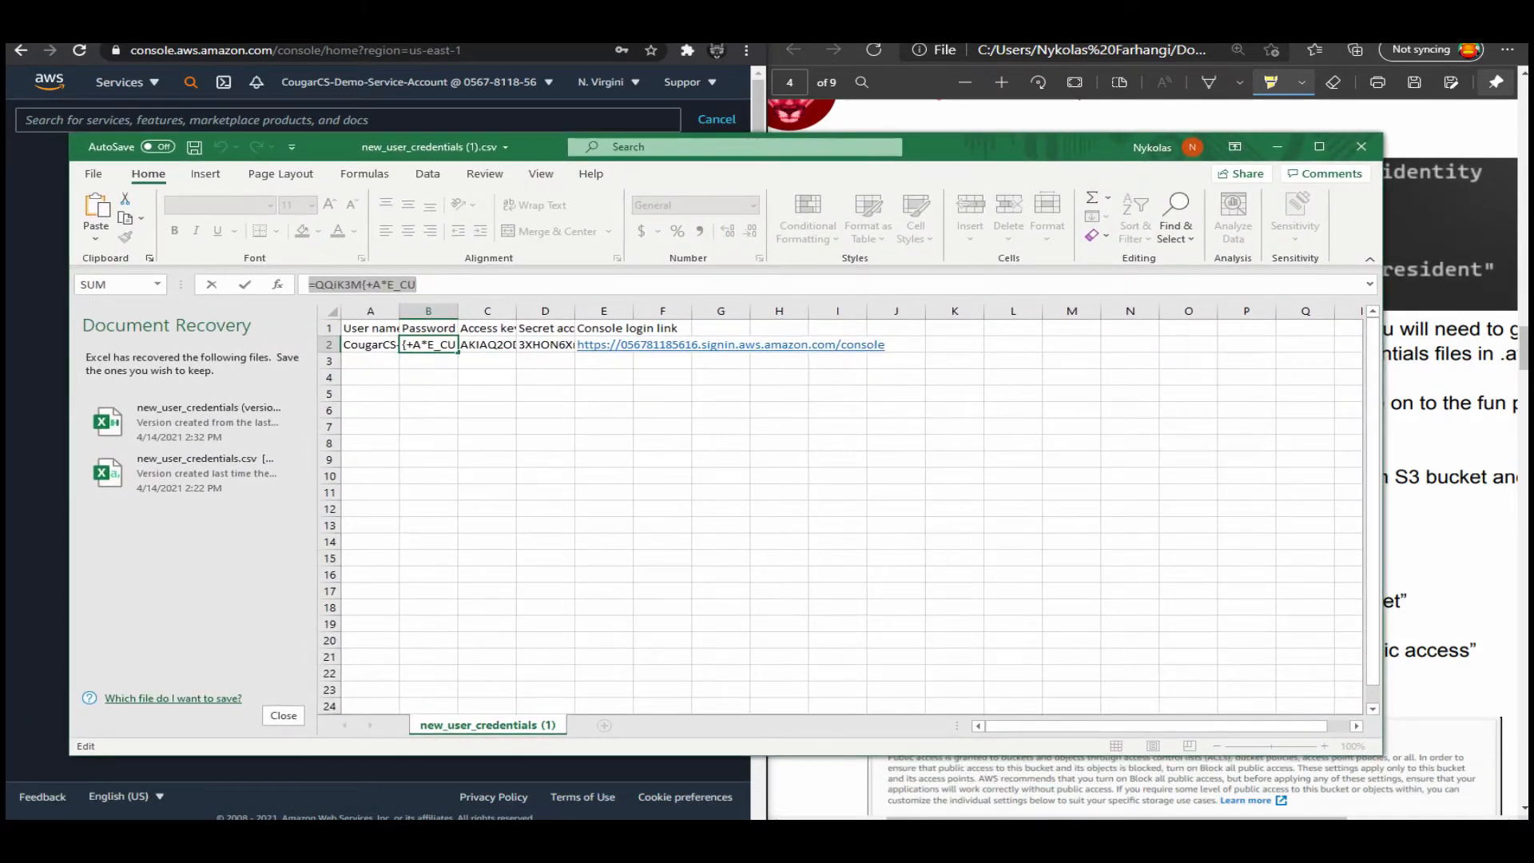
click(370, 344)
click(370, 394)
click(428, 410)
click(370, 377)
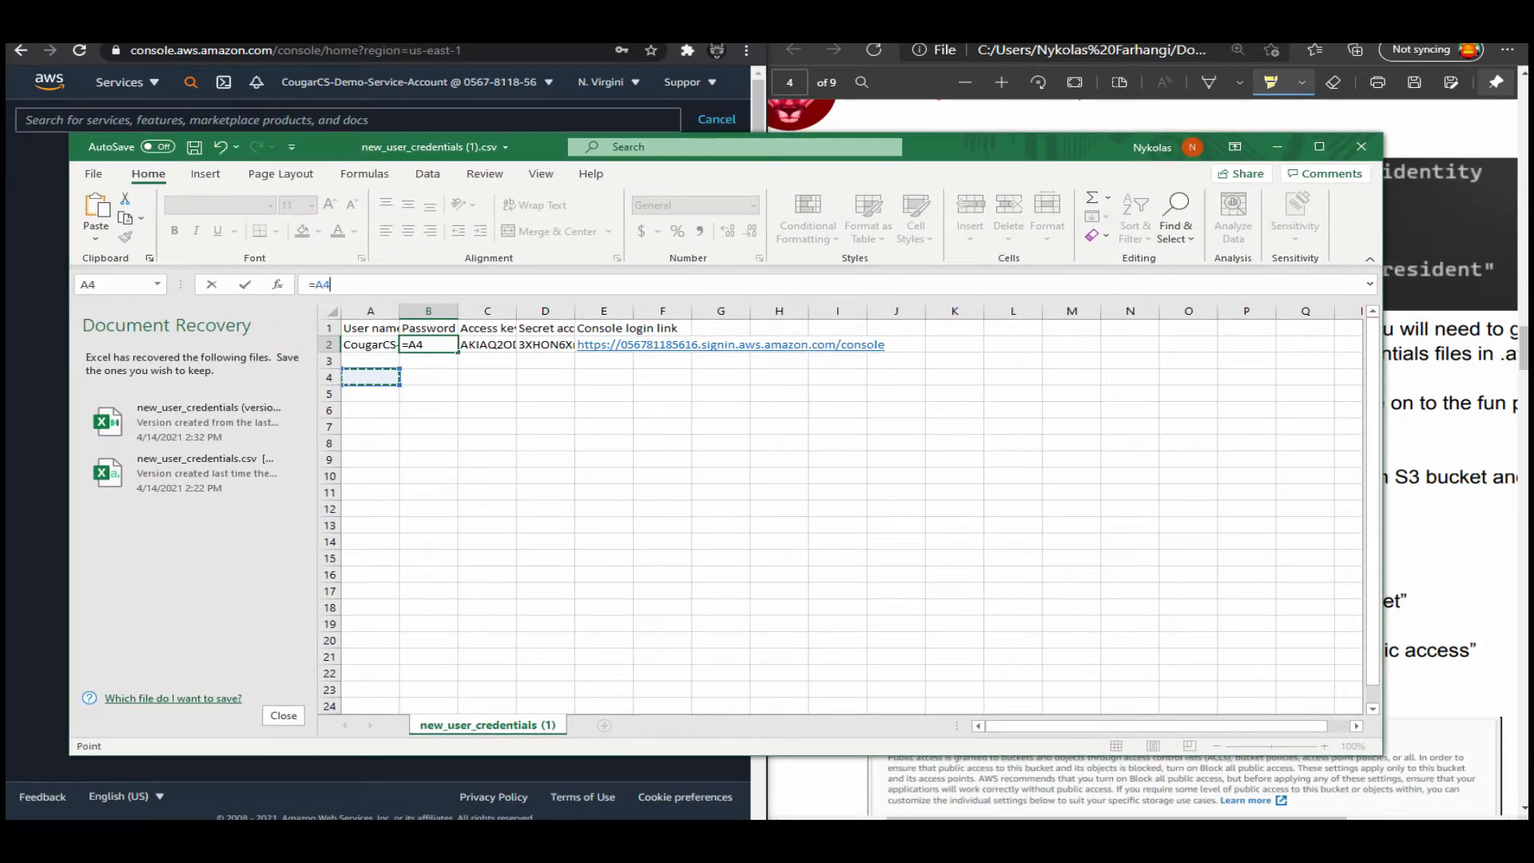
drag(948, 148, 2, 159)
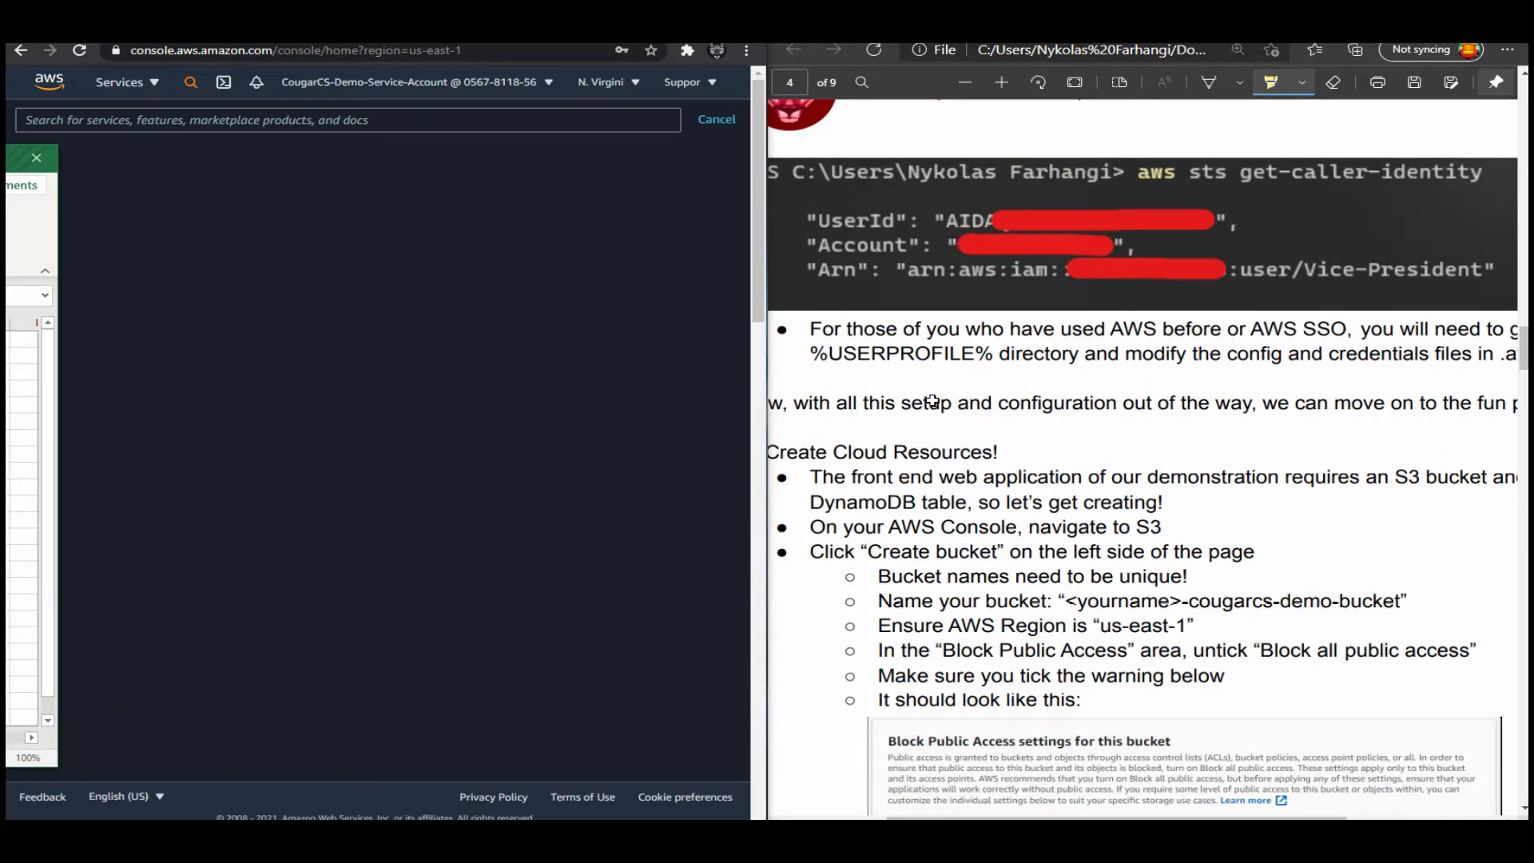
Zoom out the guide slightly and review it from the AWS CLI configuration through the S3 bucket instructions under Create Cloud Resources.
click(1421, 212)
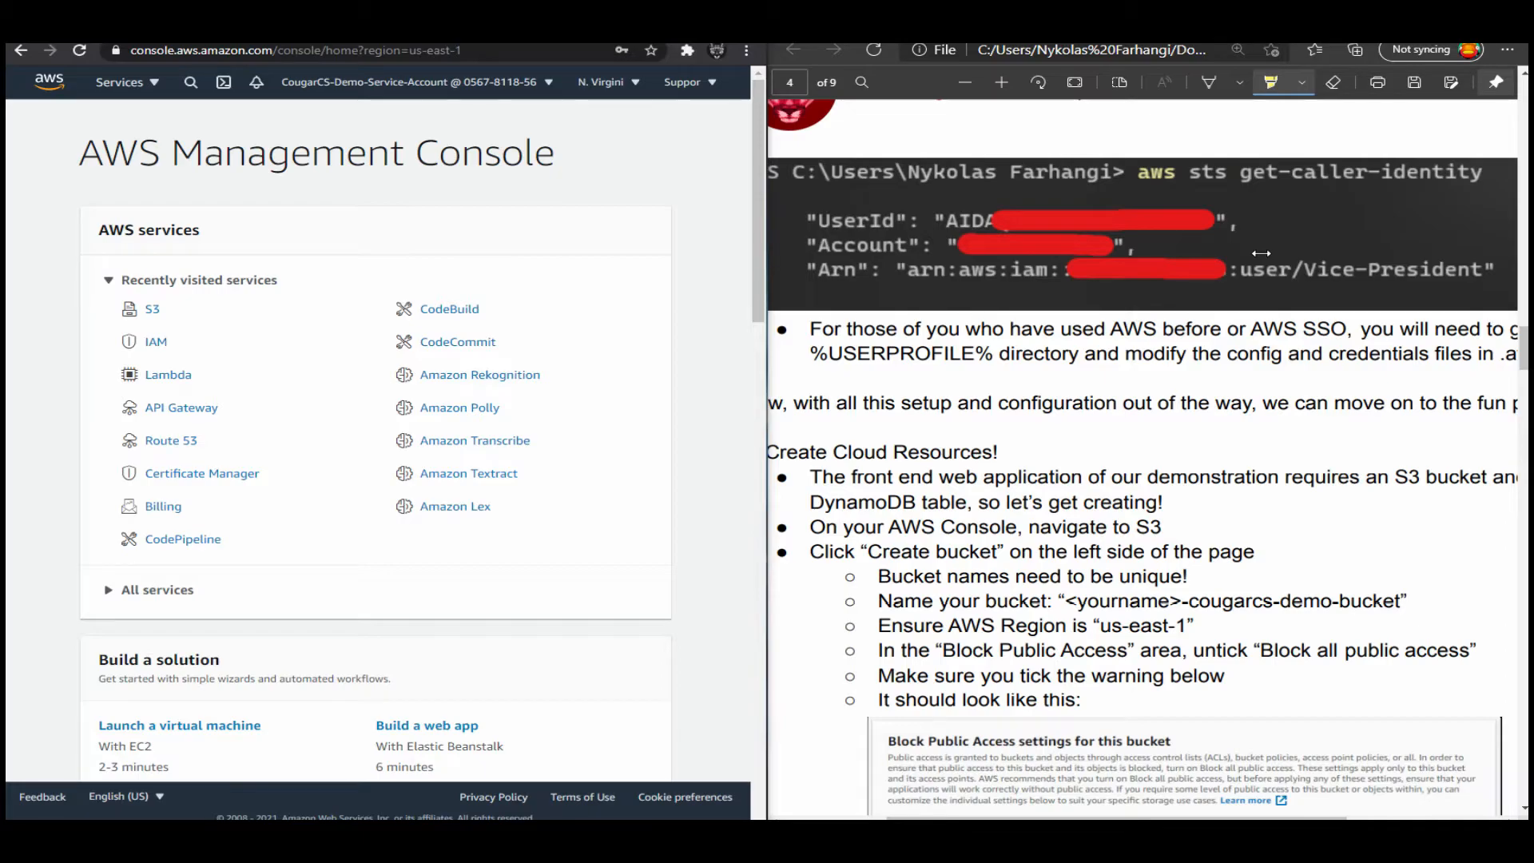
scroll(1143, 439, up, 10)
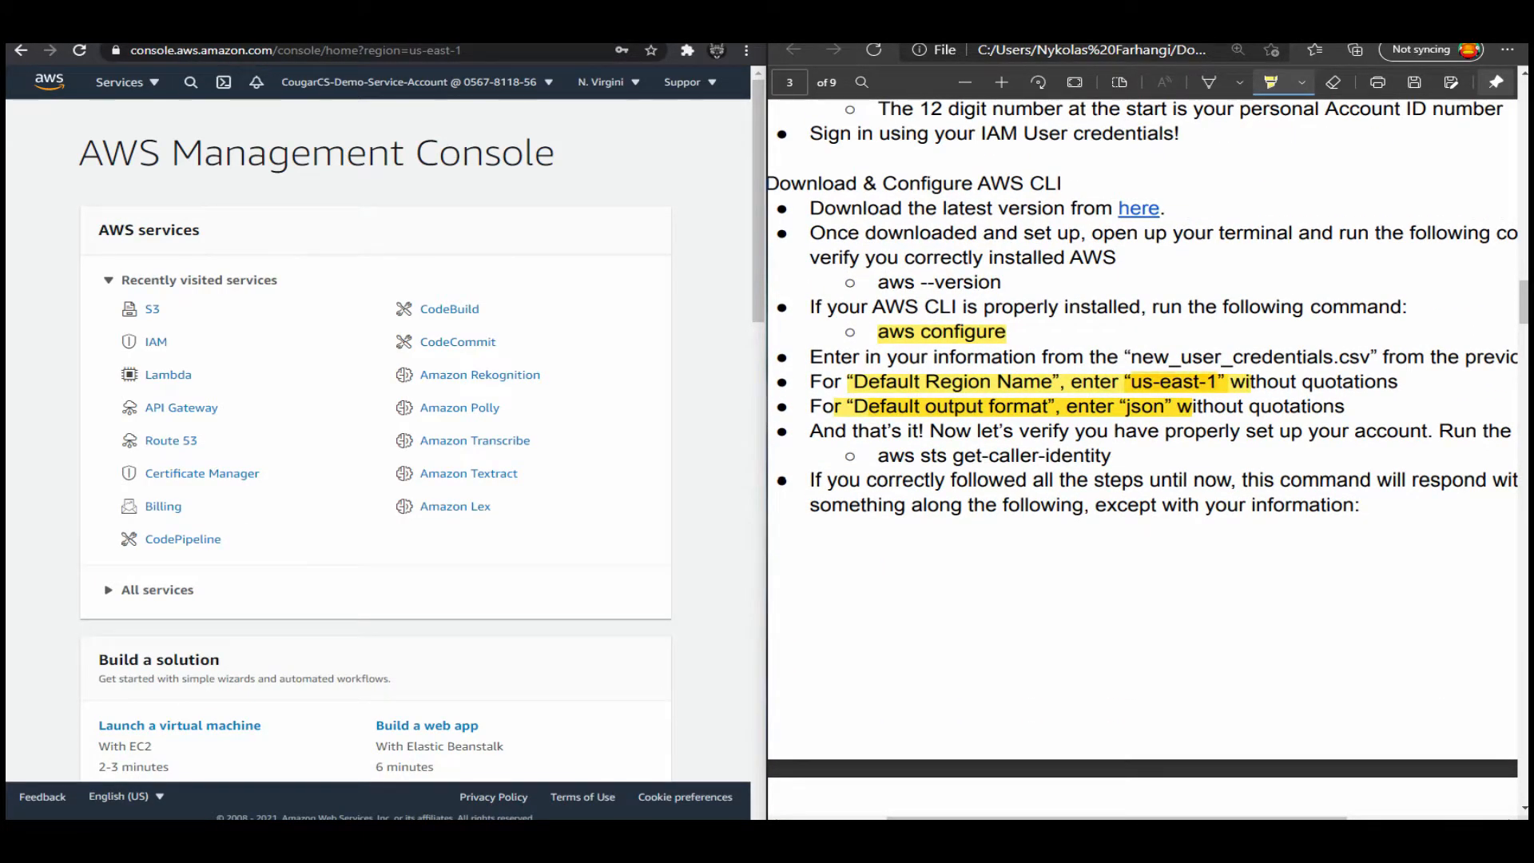
scroll(1054, 437, up, 1)
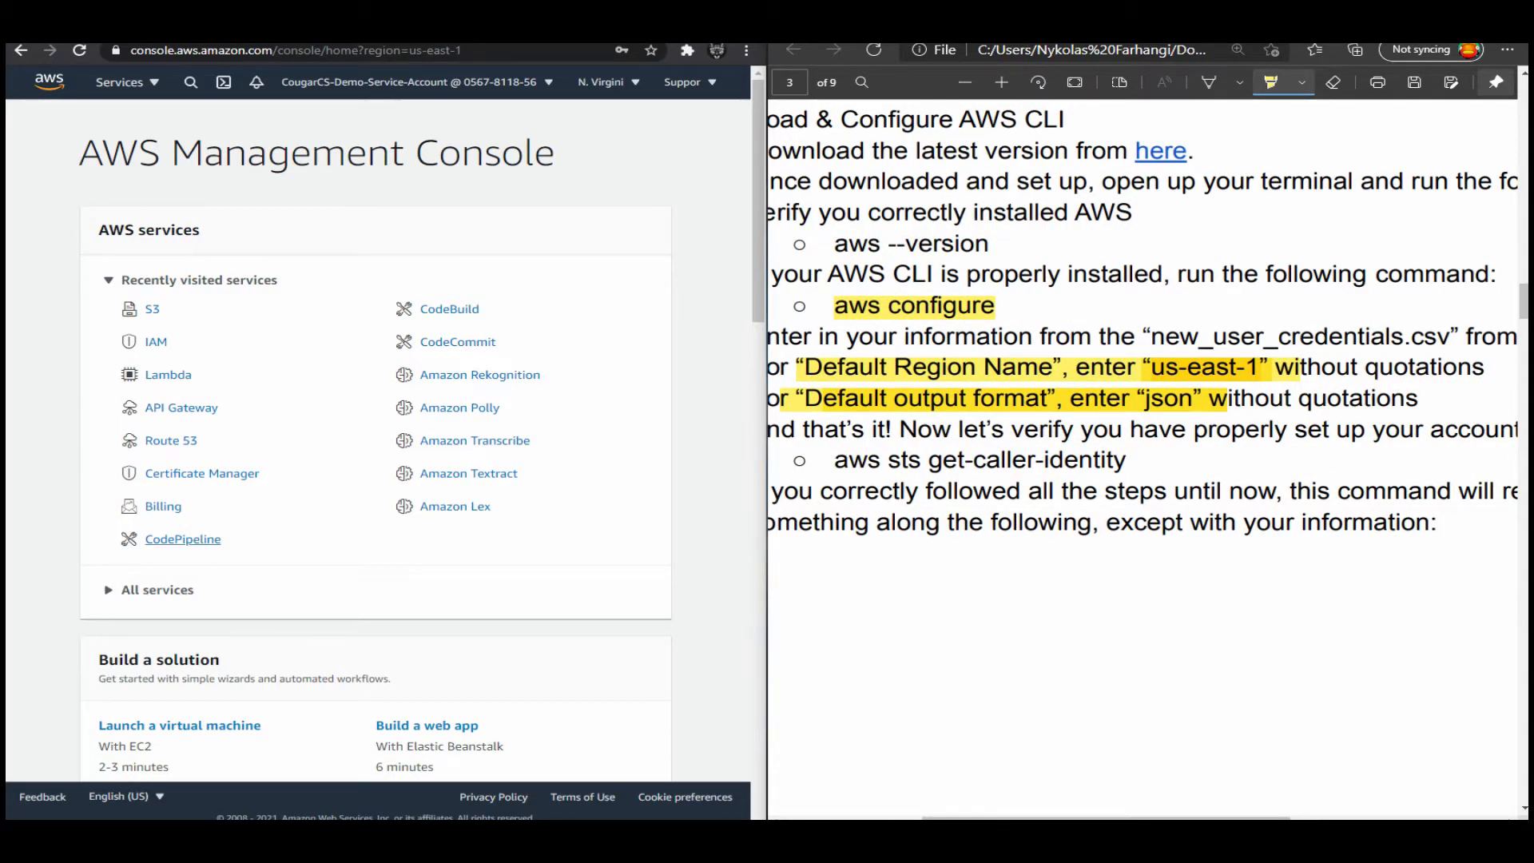
key(ctrl+minus)
key(ctrl+minus)
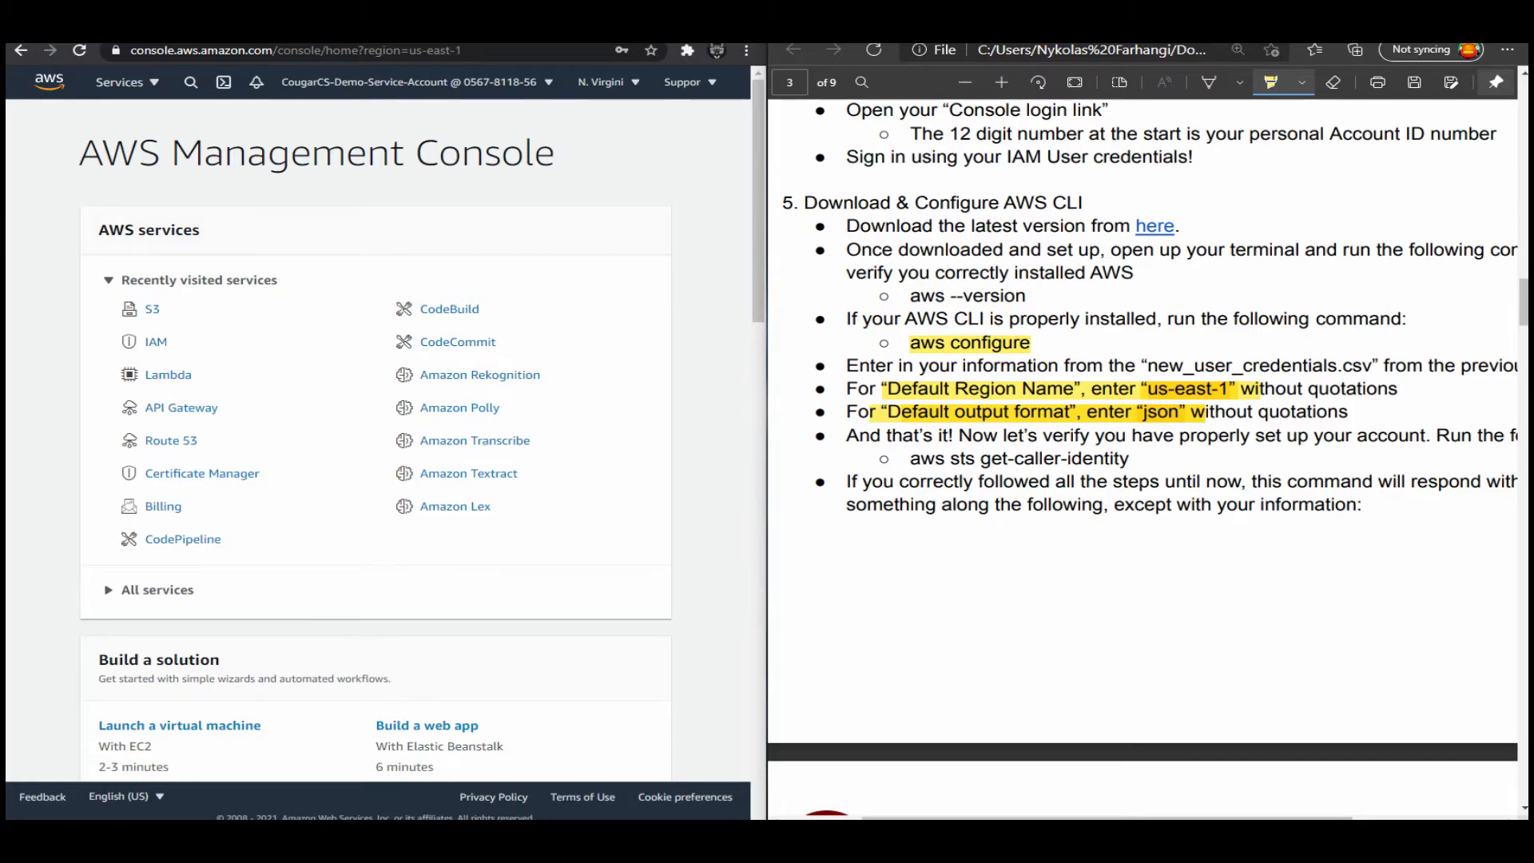
scroll(1142, 432, down, 2)
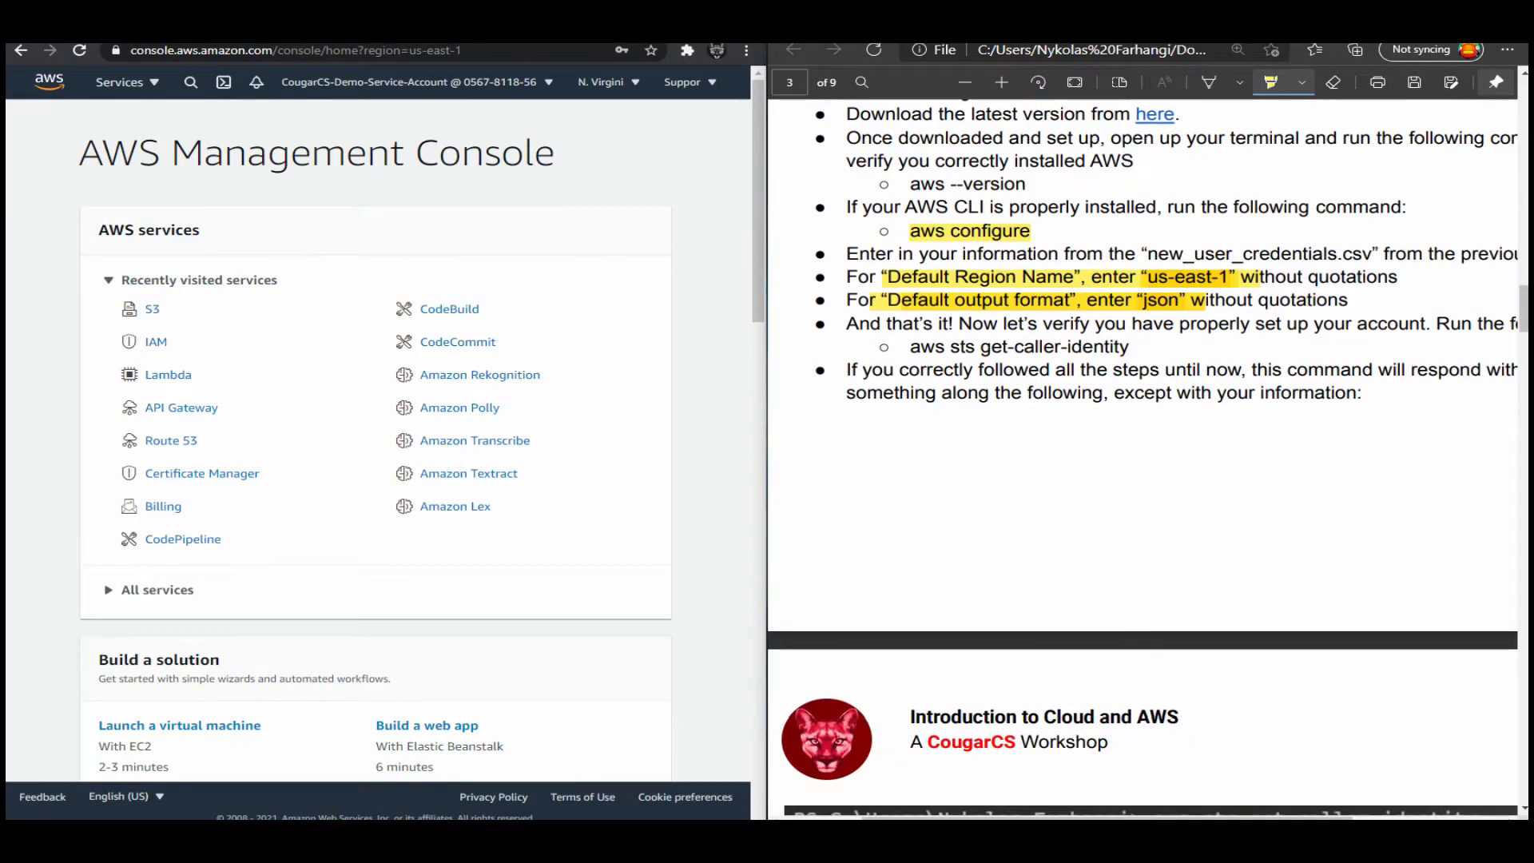
scroll(1143, 456, down, 15)
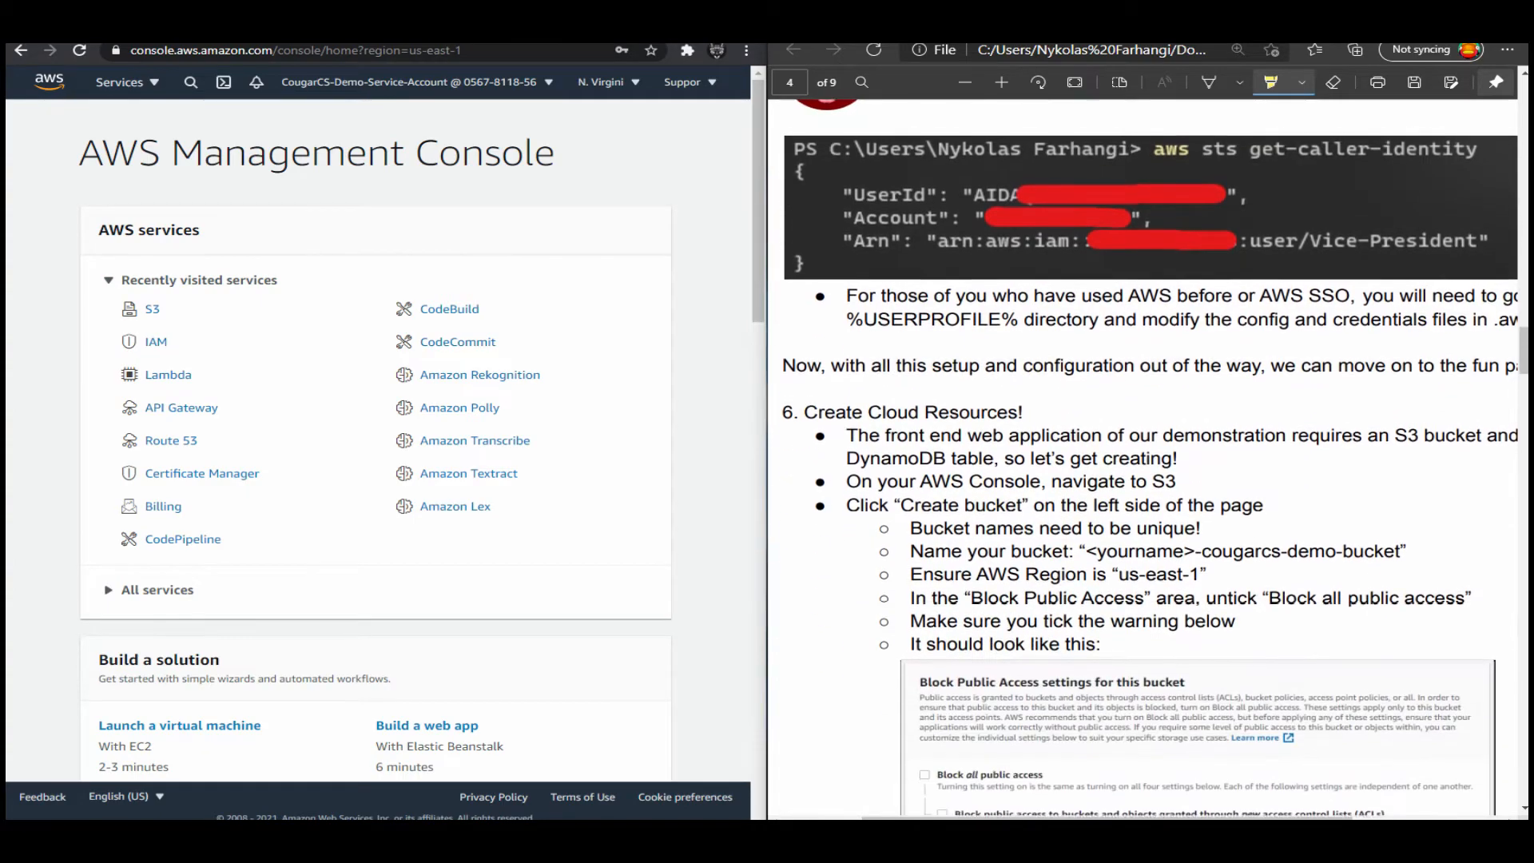
scroll(1143, 455, down, 1)
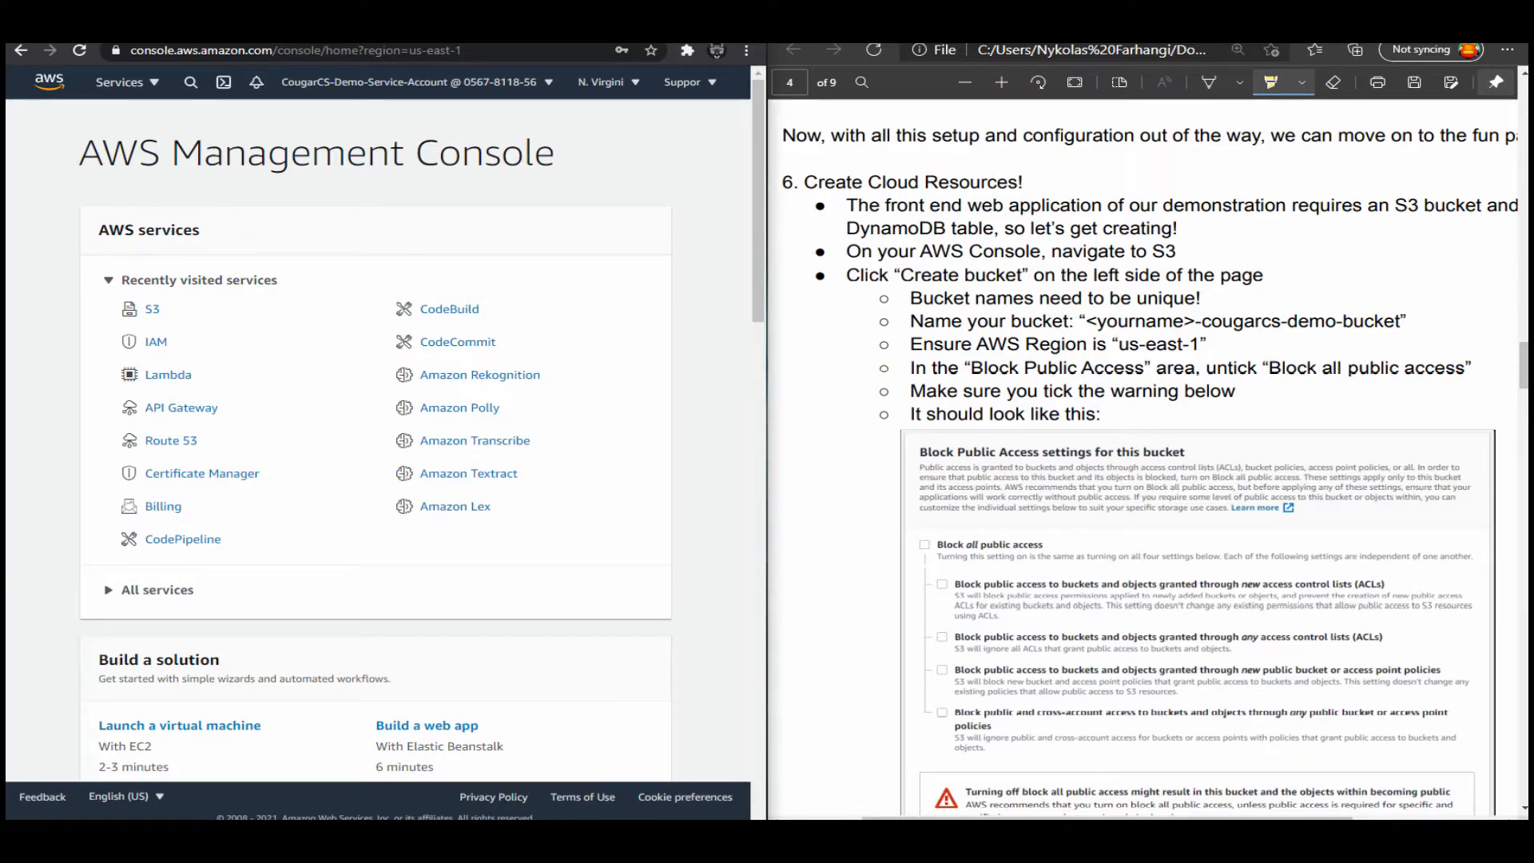
scroll(1143, 455, down, 1)
scroll(1142, 455, up, 1)
Search the AWS console for s3, open the S3 service and start creating a new bucket.
click(191, 82)
text(s3)
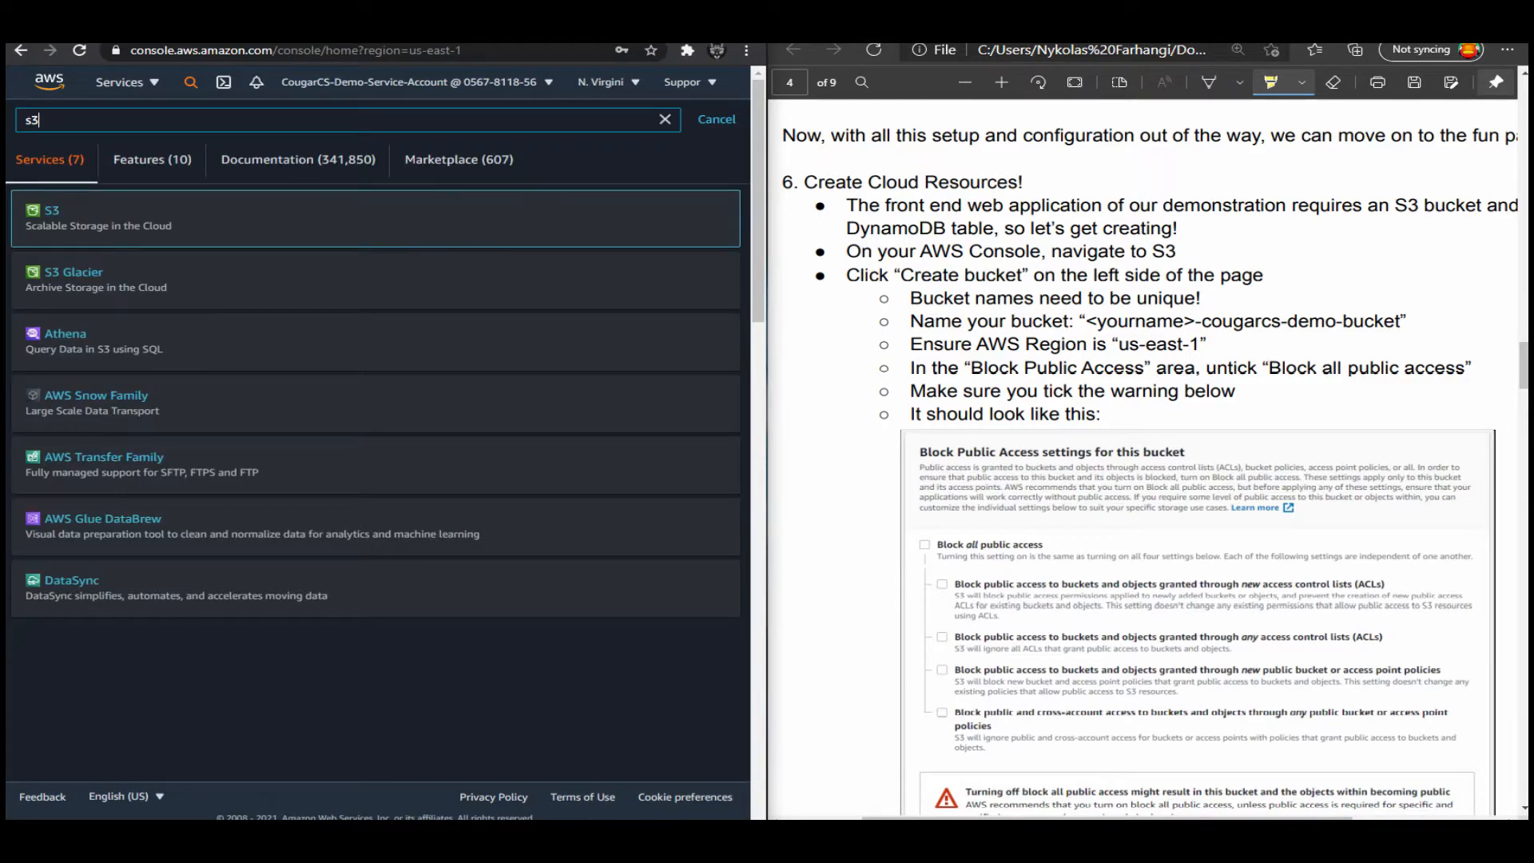
key(Return)
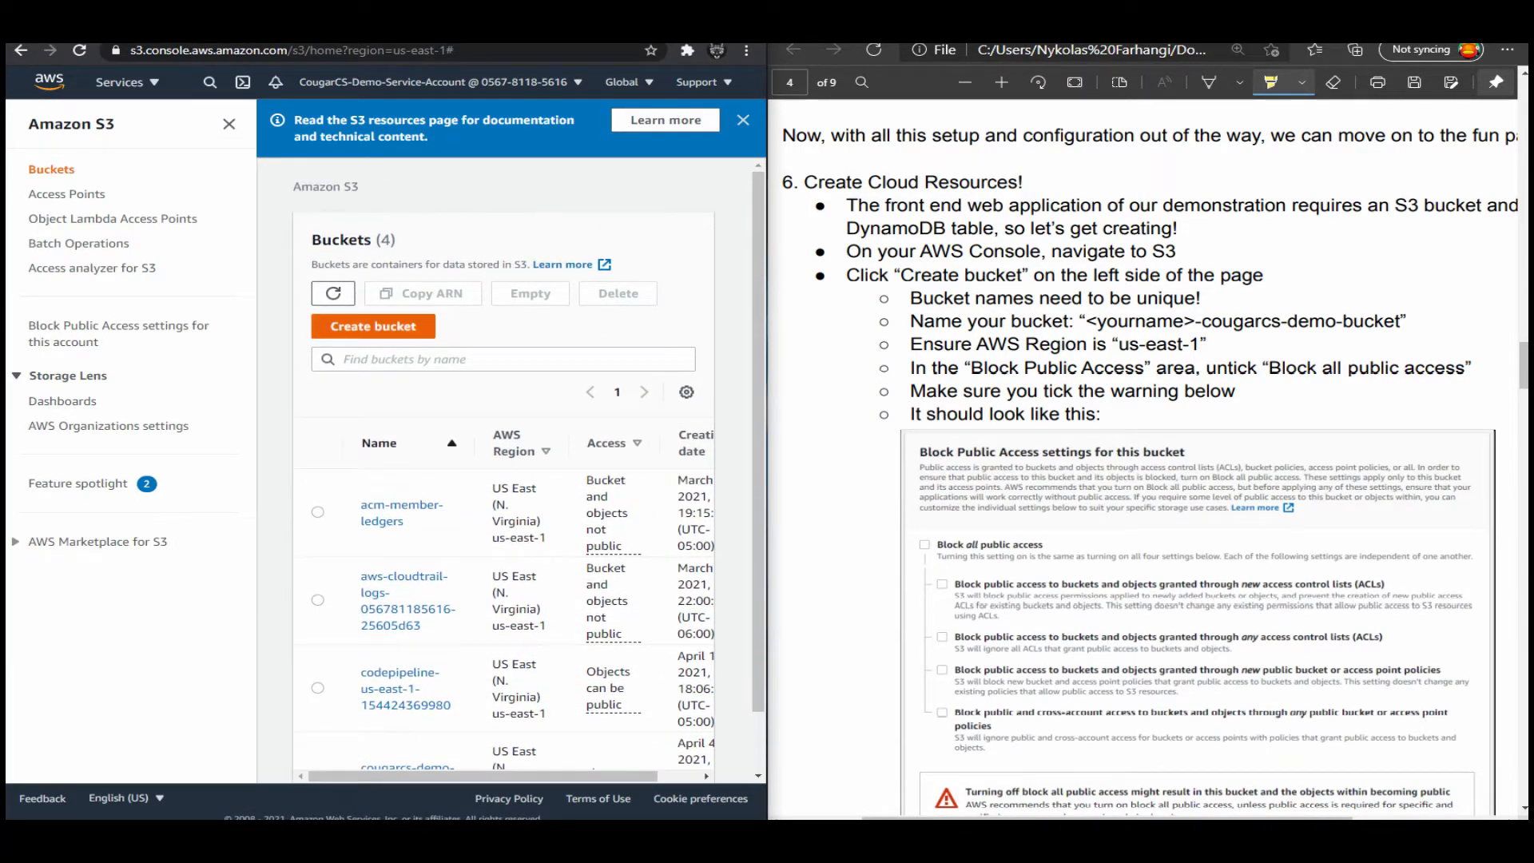
click(374, 326)
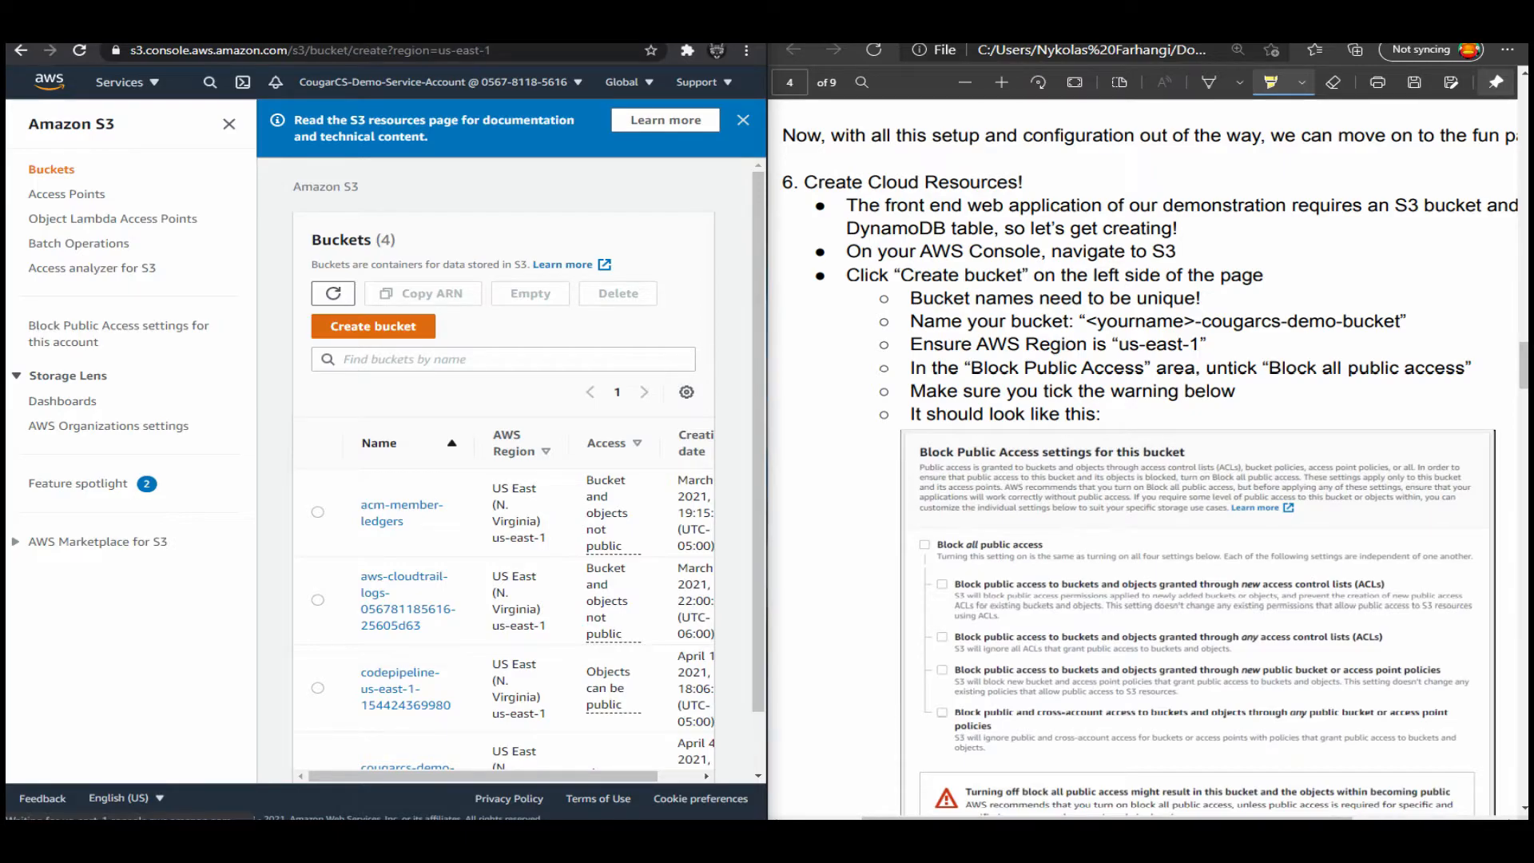
Name the bucket with the account owner's own name followed by "-cougarcs-demo-bucket".
click(352, 323)
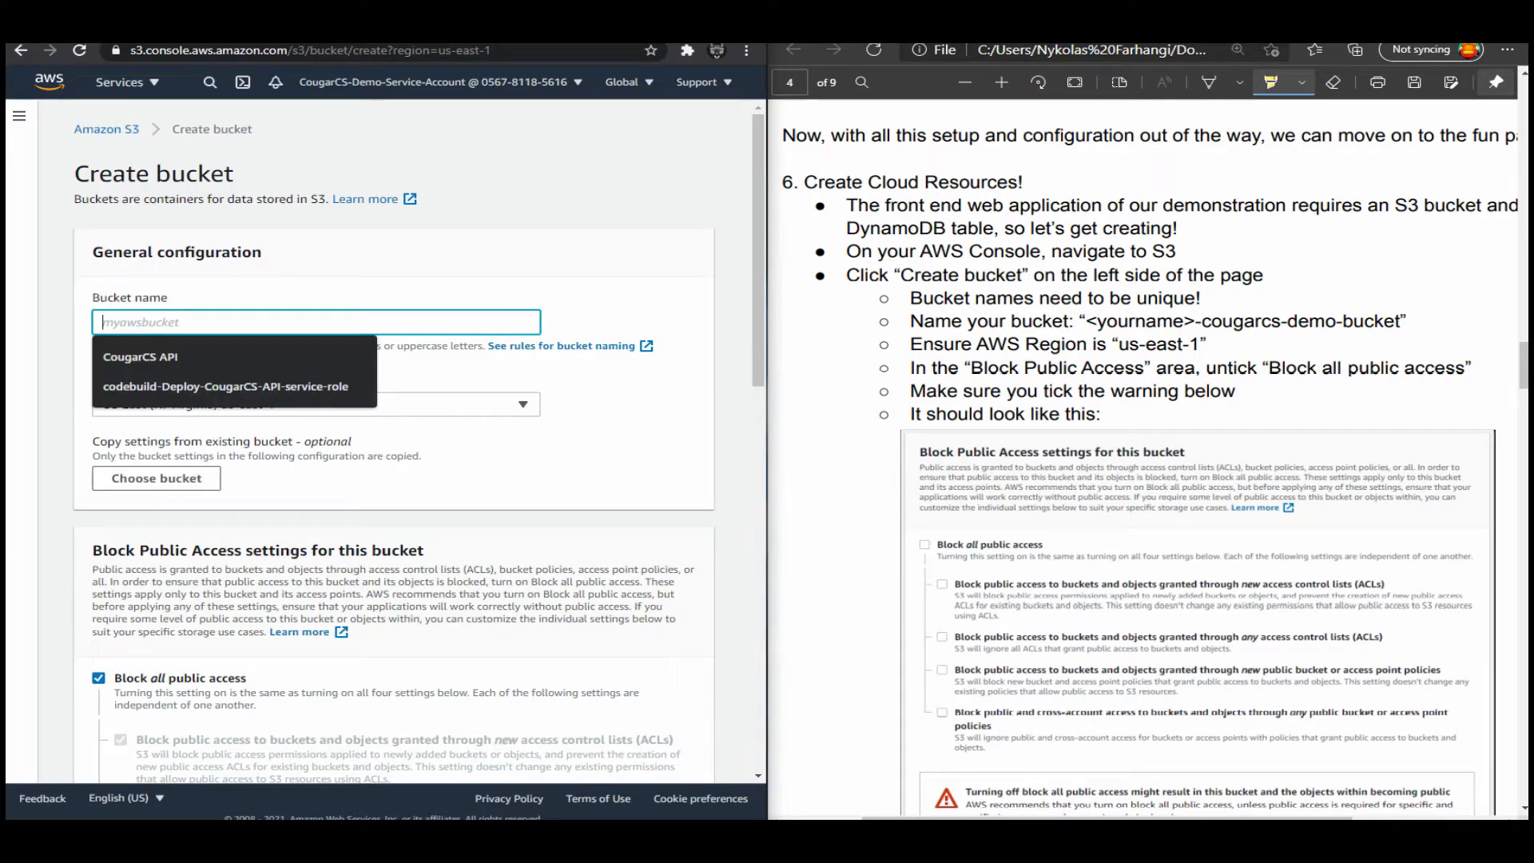
text(nykolasf-)
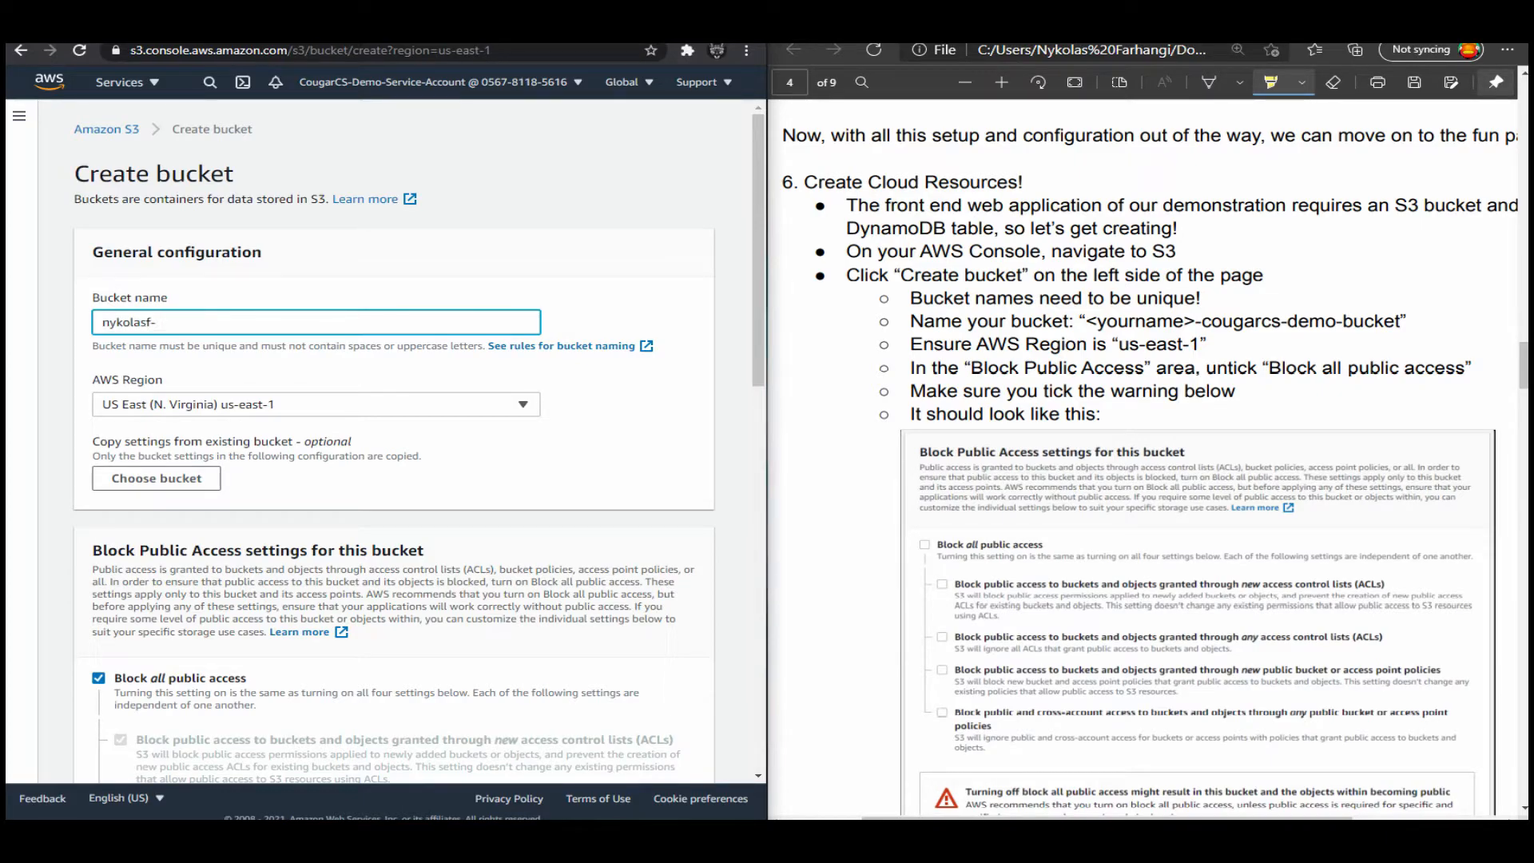
text(cougarcs-demo-bucket)
Turn off "Block all public access" for the bucket and acknowledge the warning about the bucket and its objects becoming public.
scroll(392, 439, down, 4)
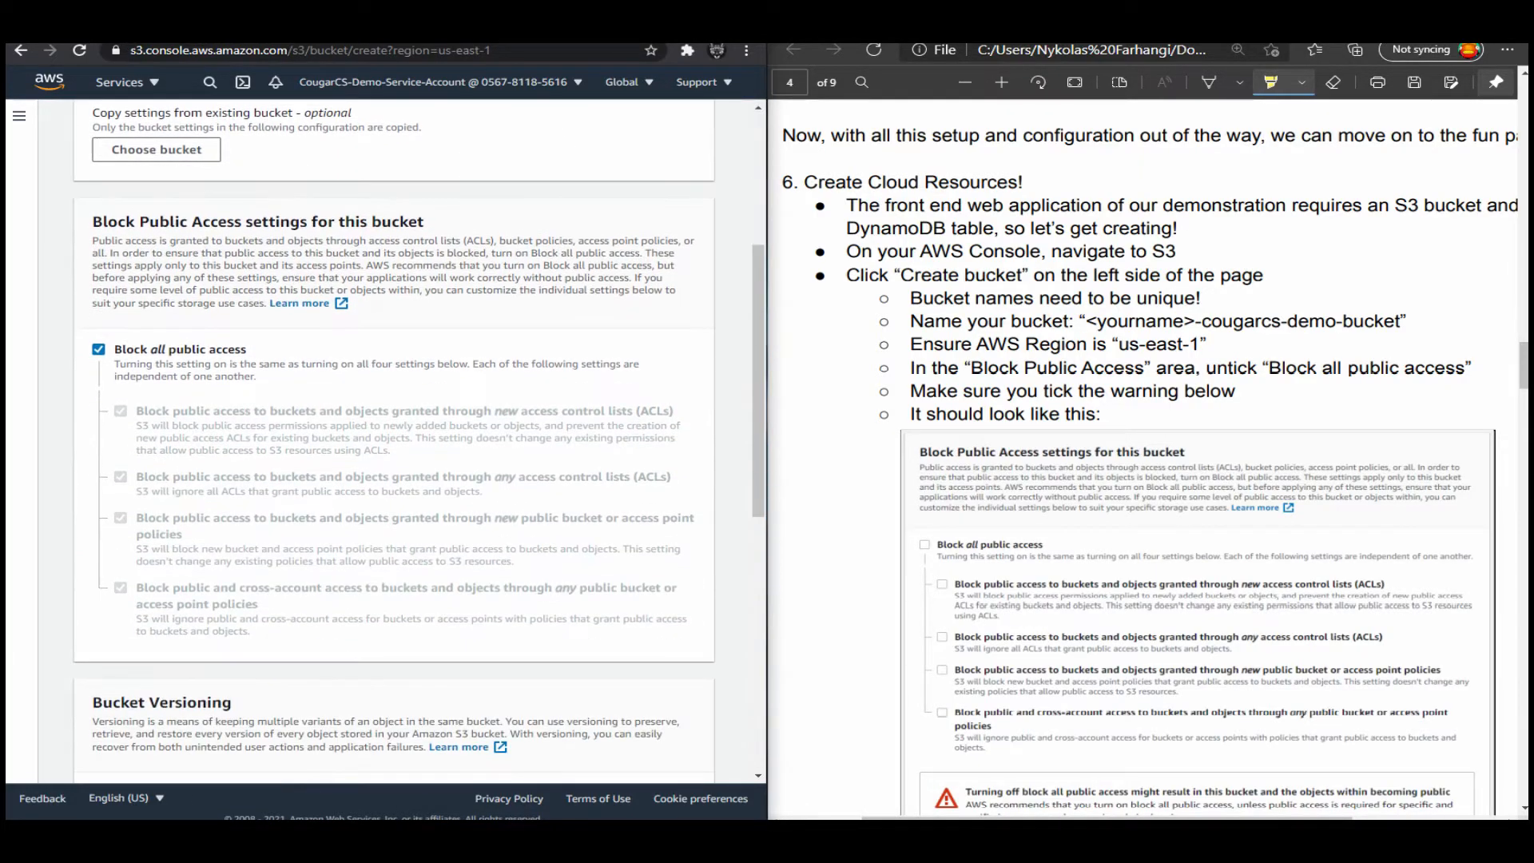
scroll(391, 440, up, 3)
scroll(392, 447, up, 1)
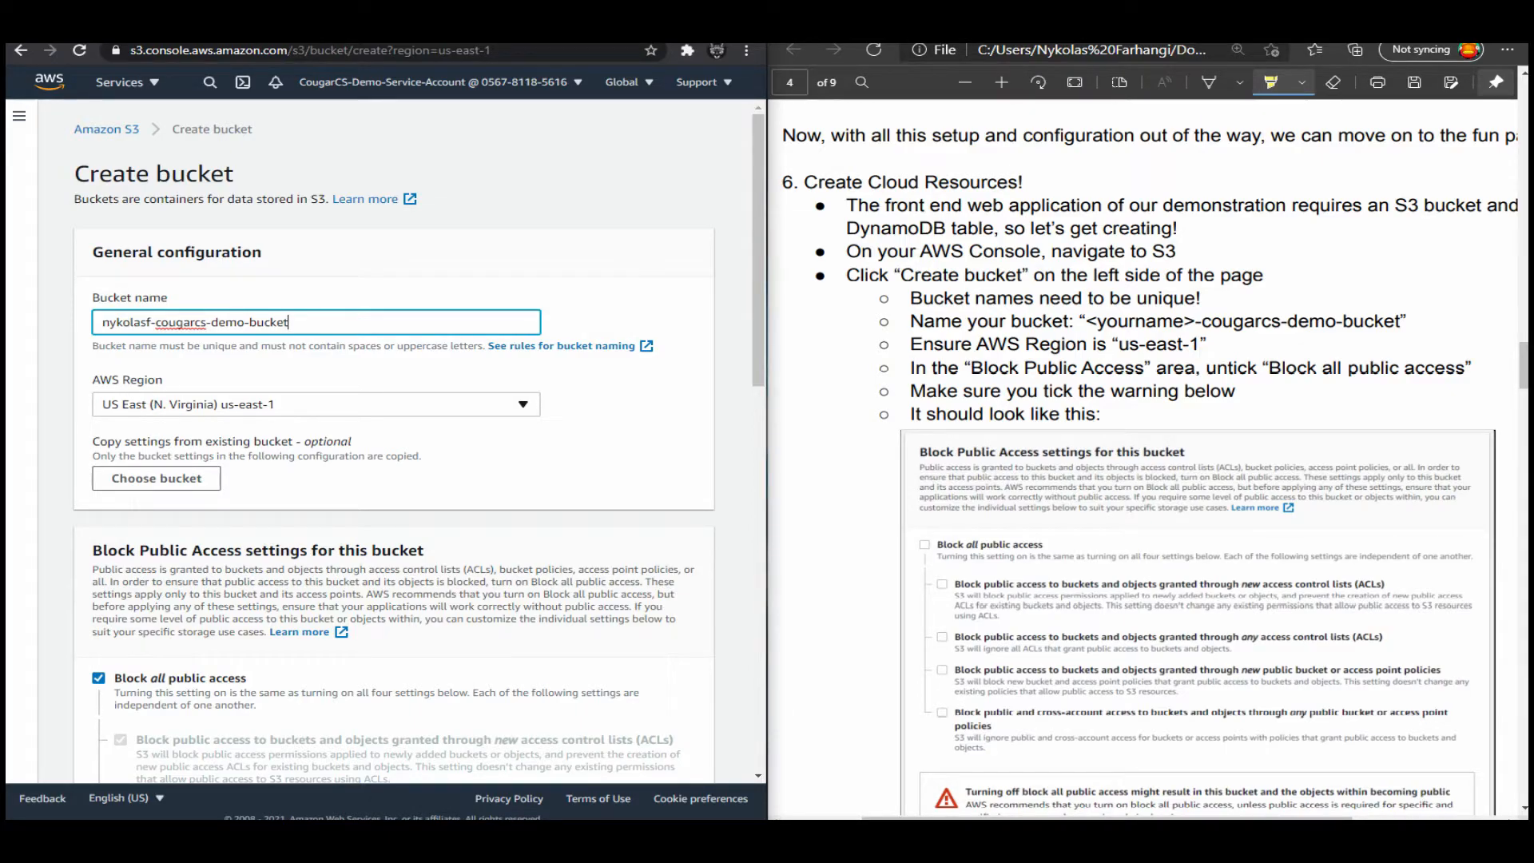
scroll(391, 439, down, 4)
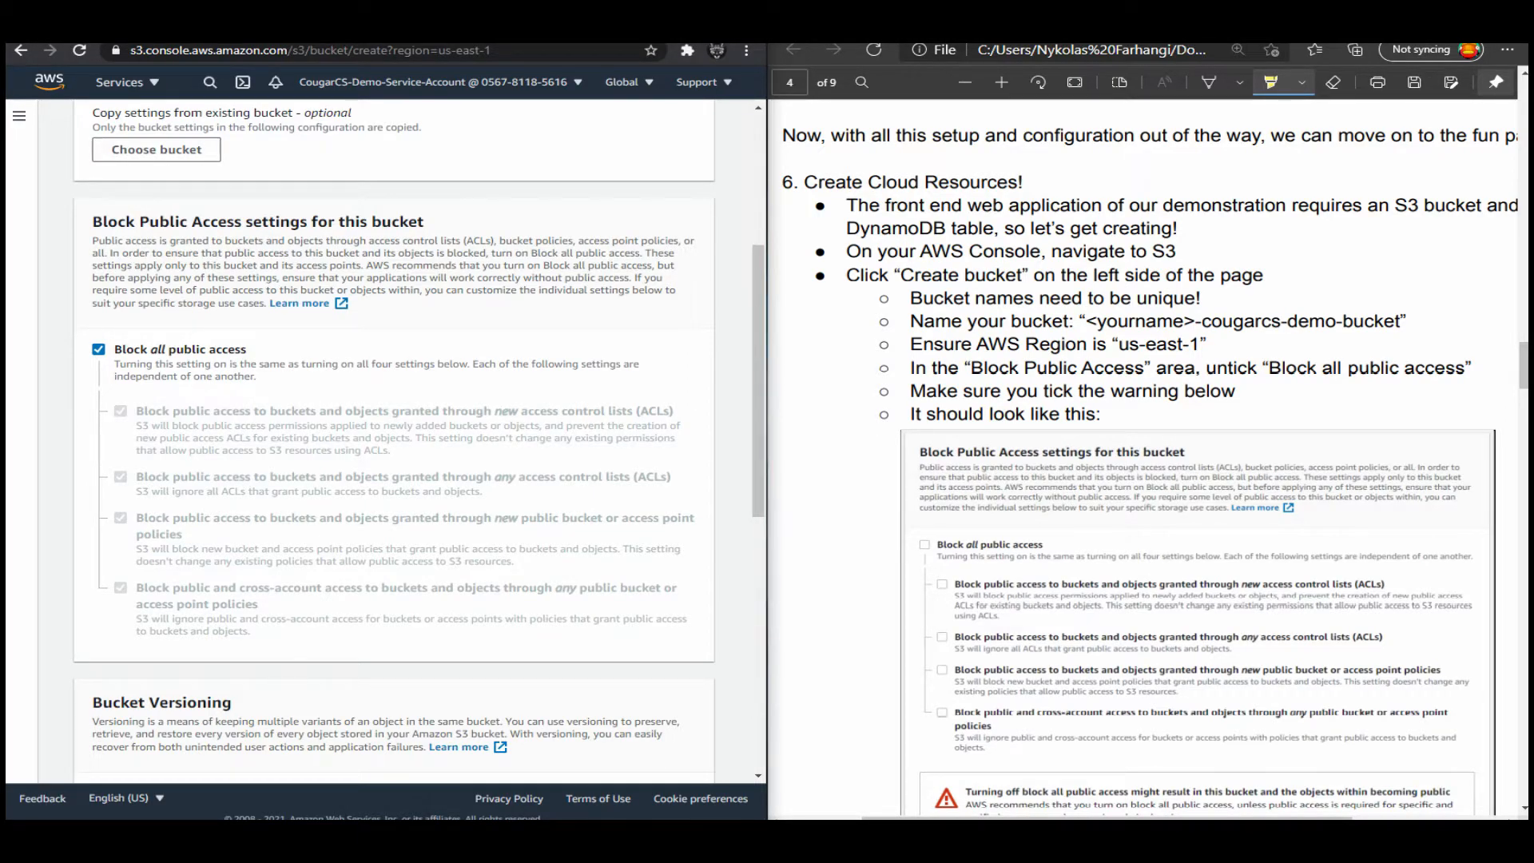
click(98, 349)
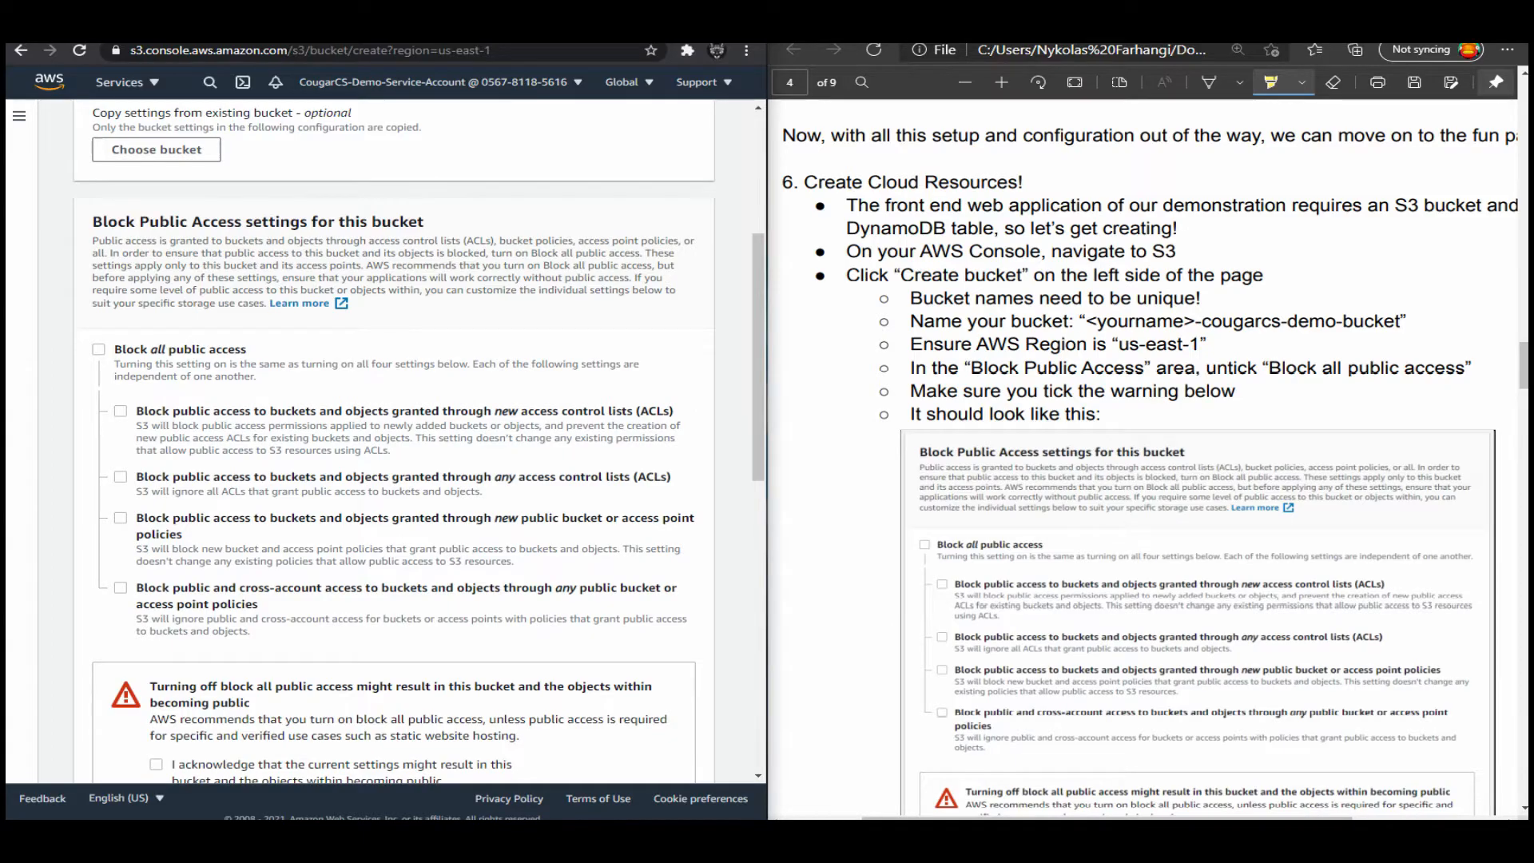
scroll(392, 440, down, 2)
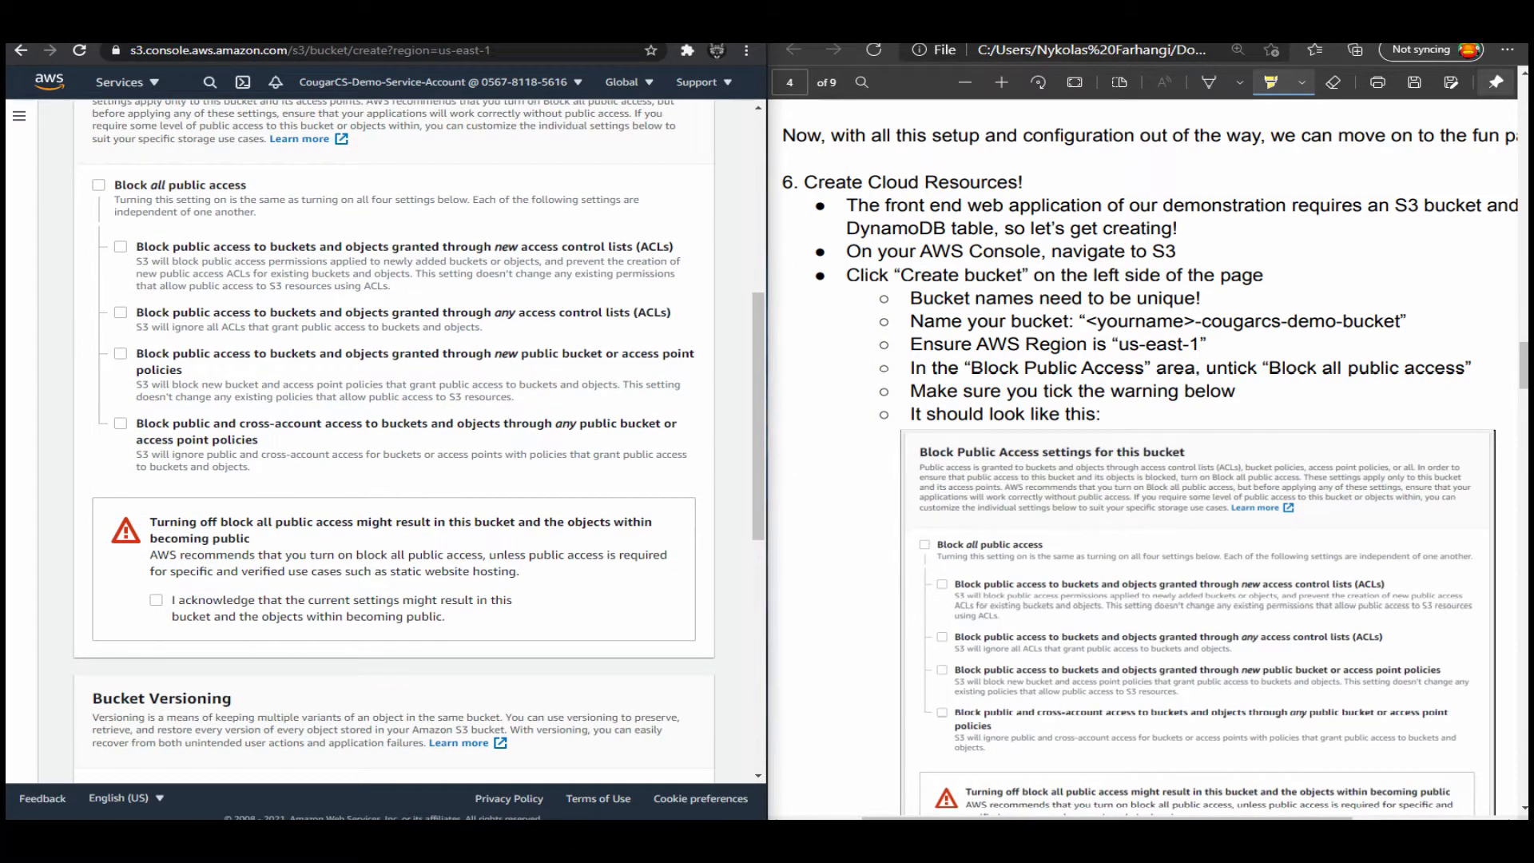
click(156, 600)
Review the remaining bucket settings and create the bucket with the default versioning, tags and encryption options.
scroll(392, 439, up, 1)
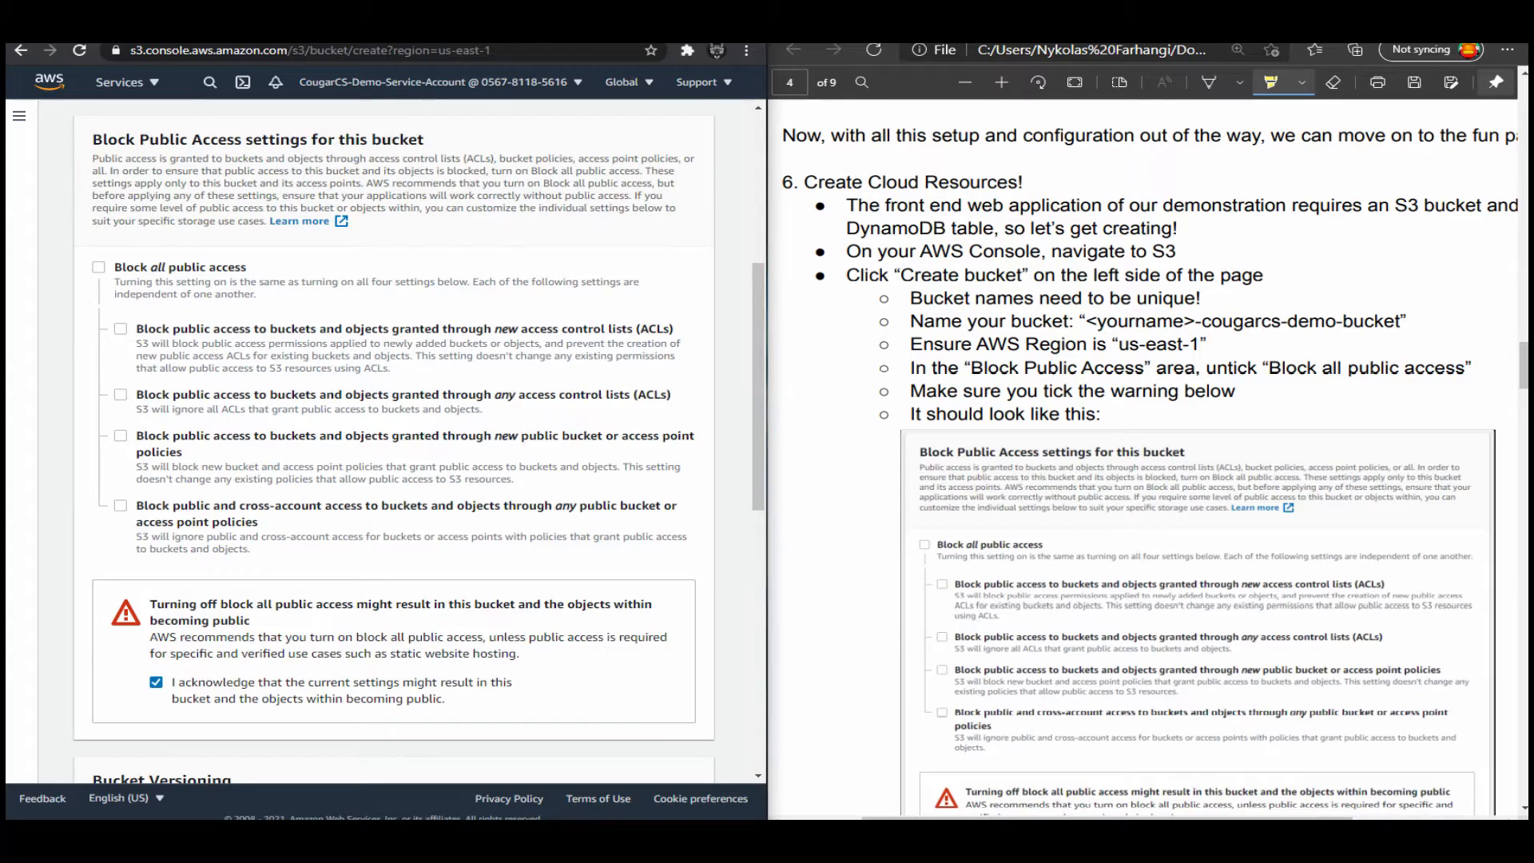
scroll(394, 440, up, 1)
scroll(393, 439, down, 8)
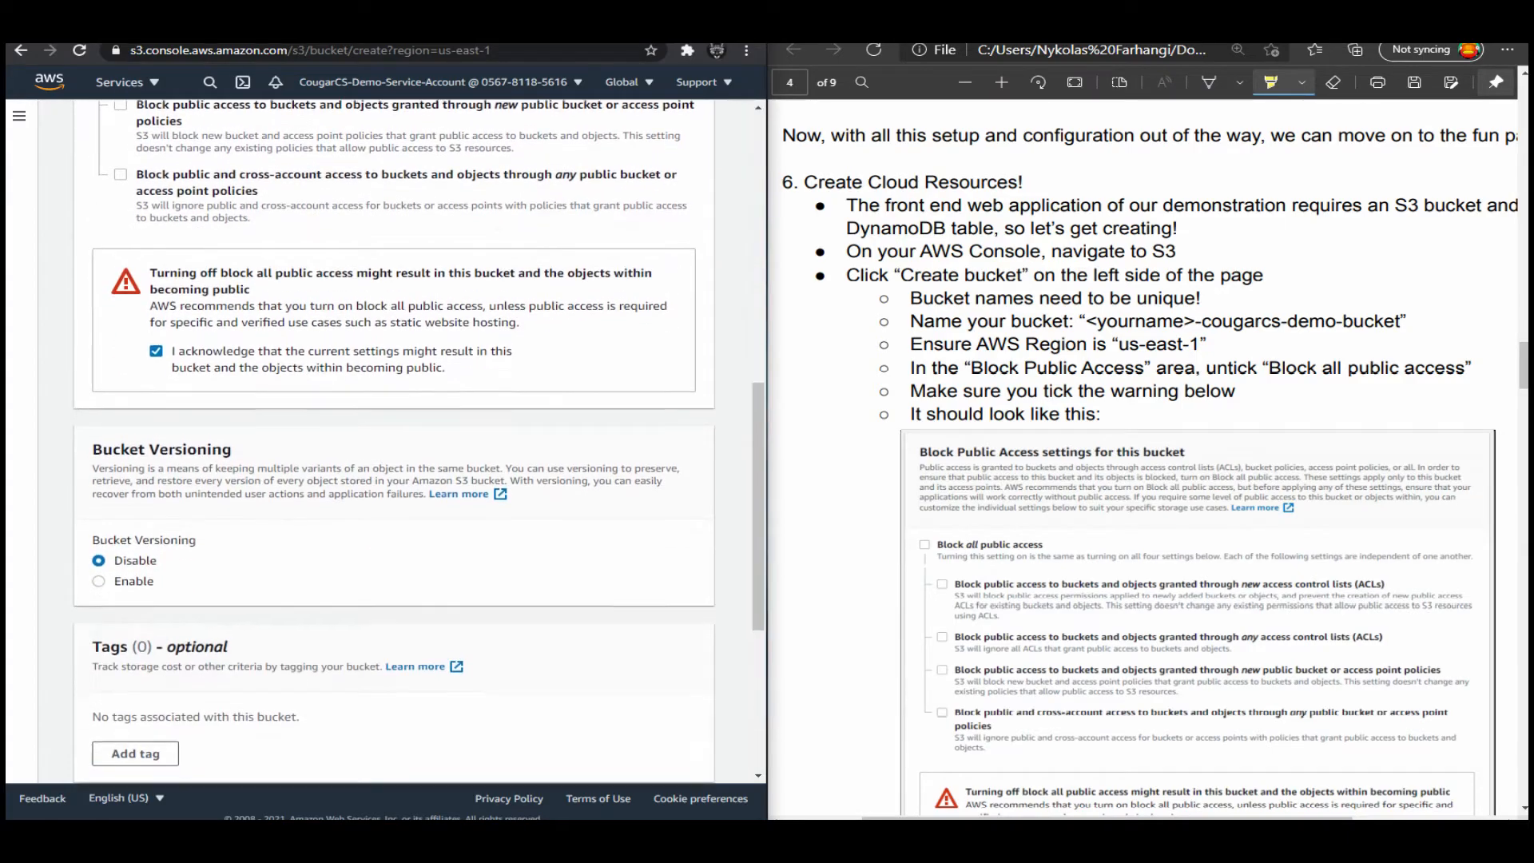
scroll(394, 439, down, 1)
scroll(394, 439, down, 1)
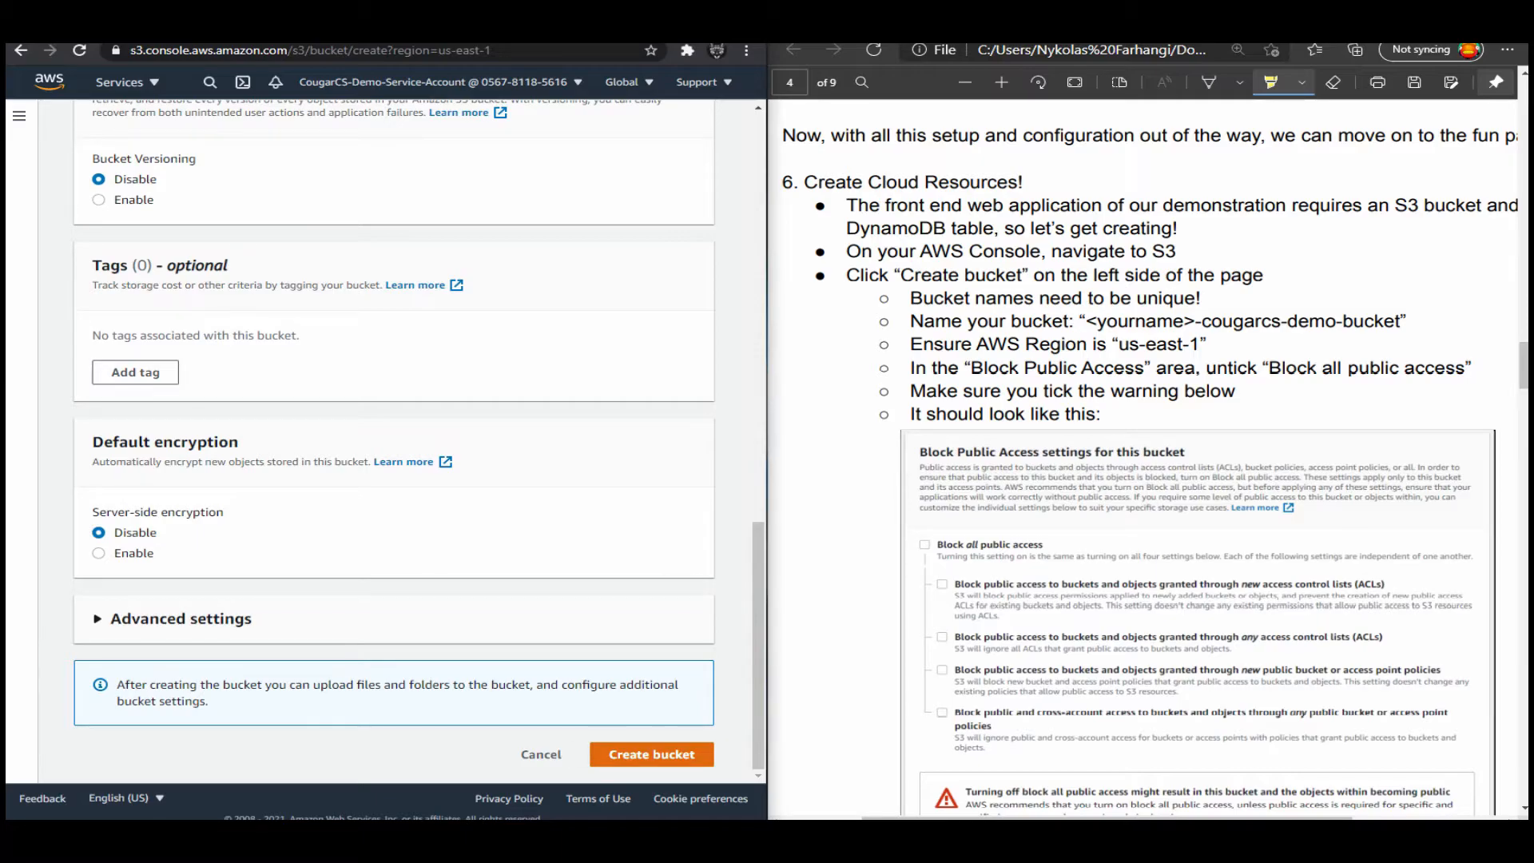
click(651, 754)
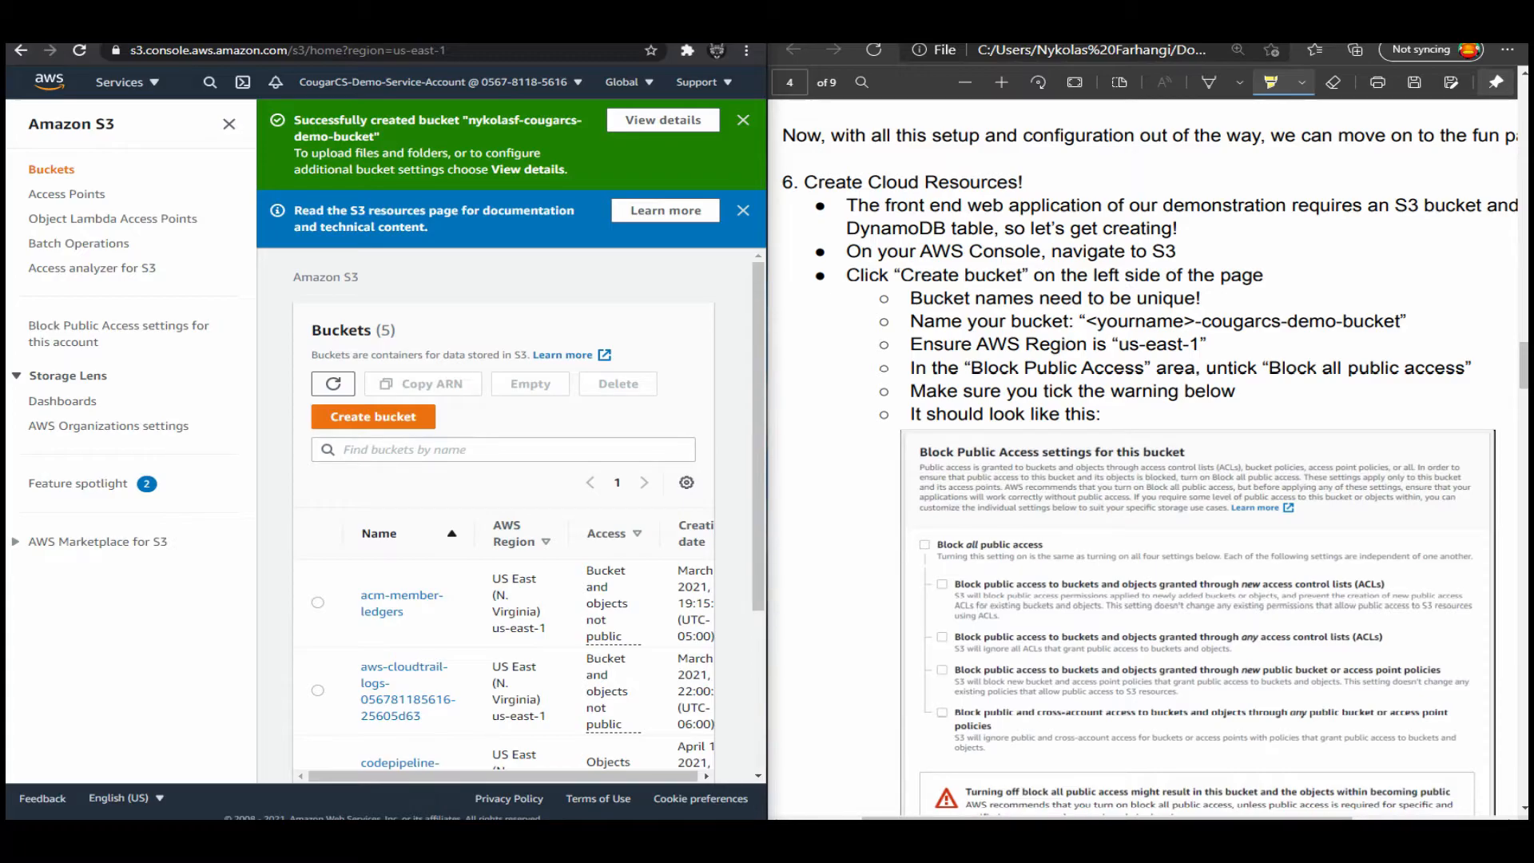
Highlight the two workshop guide lines about selecting AmazonDynamoDBFullAccess and AmazonS3FullAccess in the IAM user section.
scroll(1150, 456, up, 15)
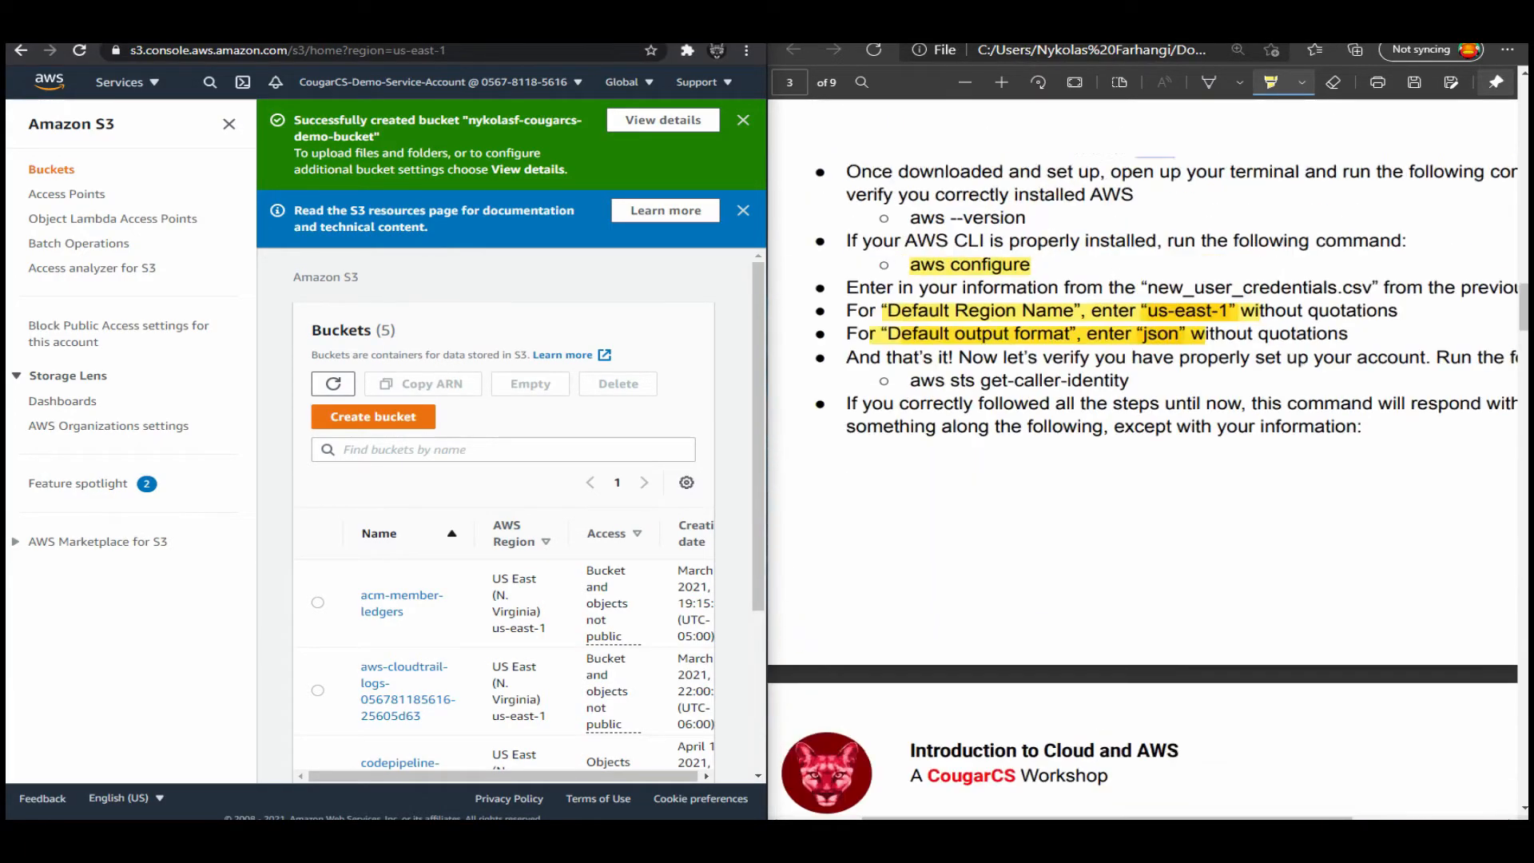
scroll(1150, 455, up, 10)
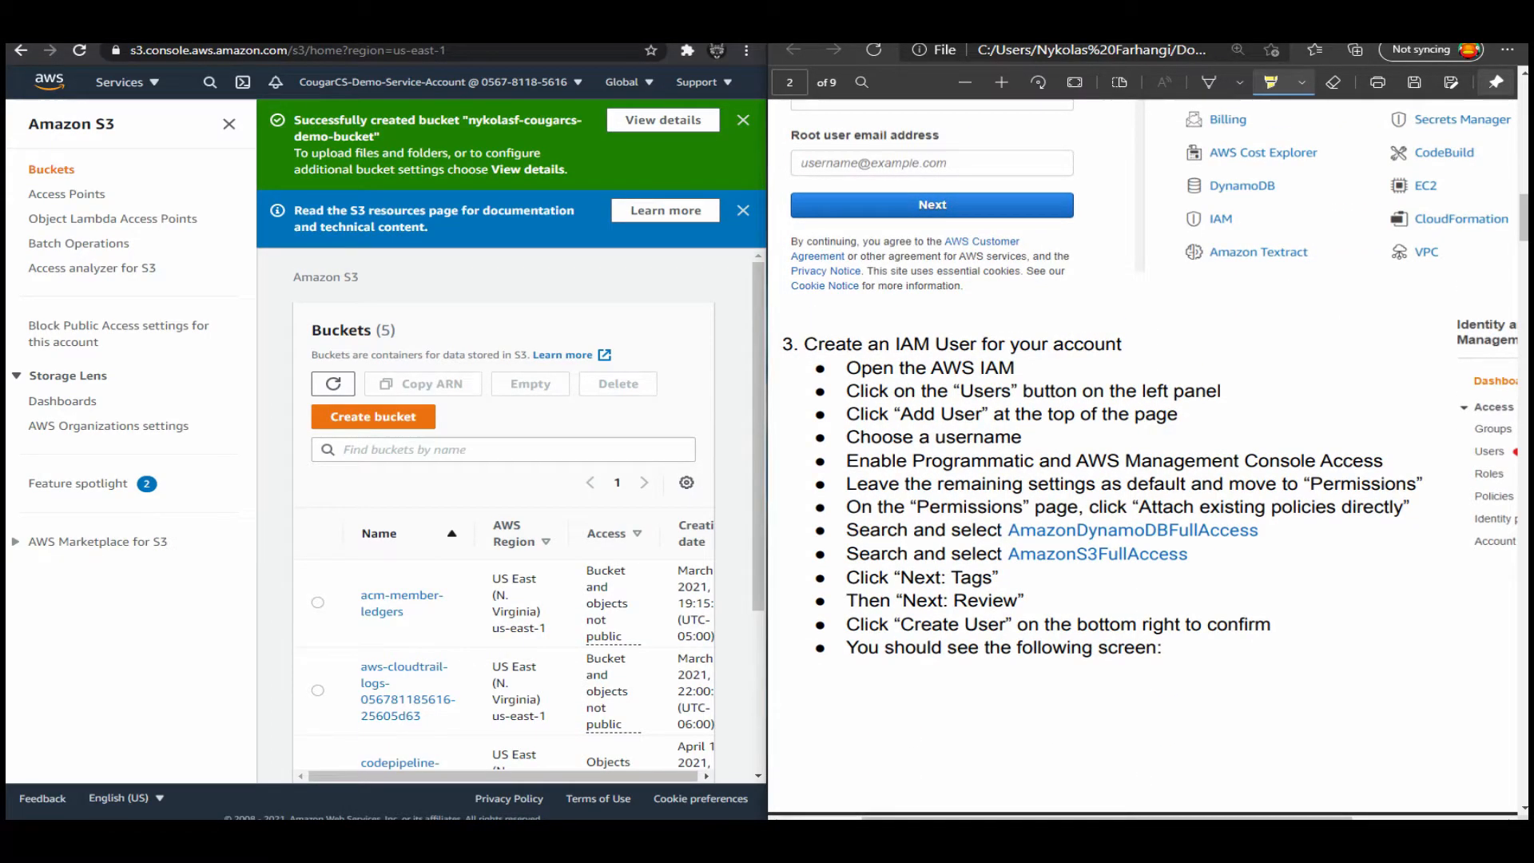
drag(847, 530, 1079, 554)
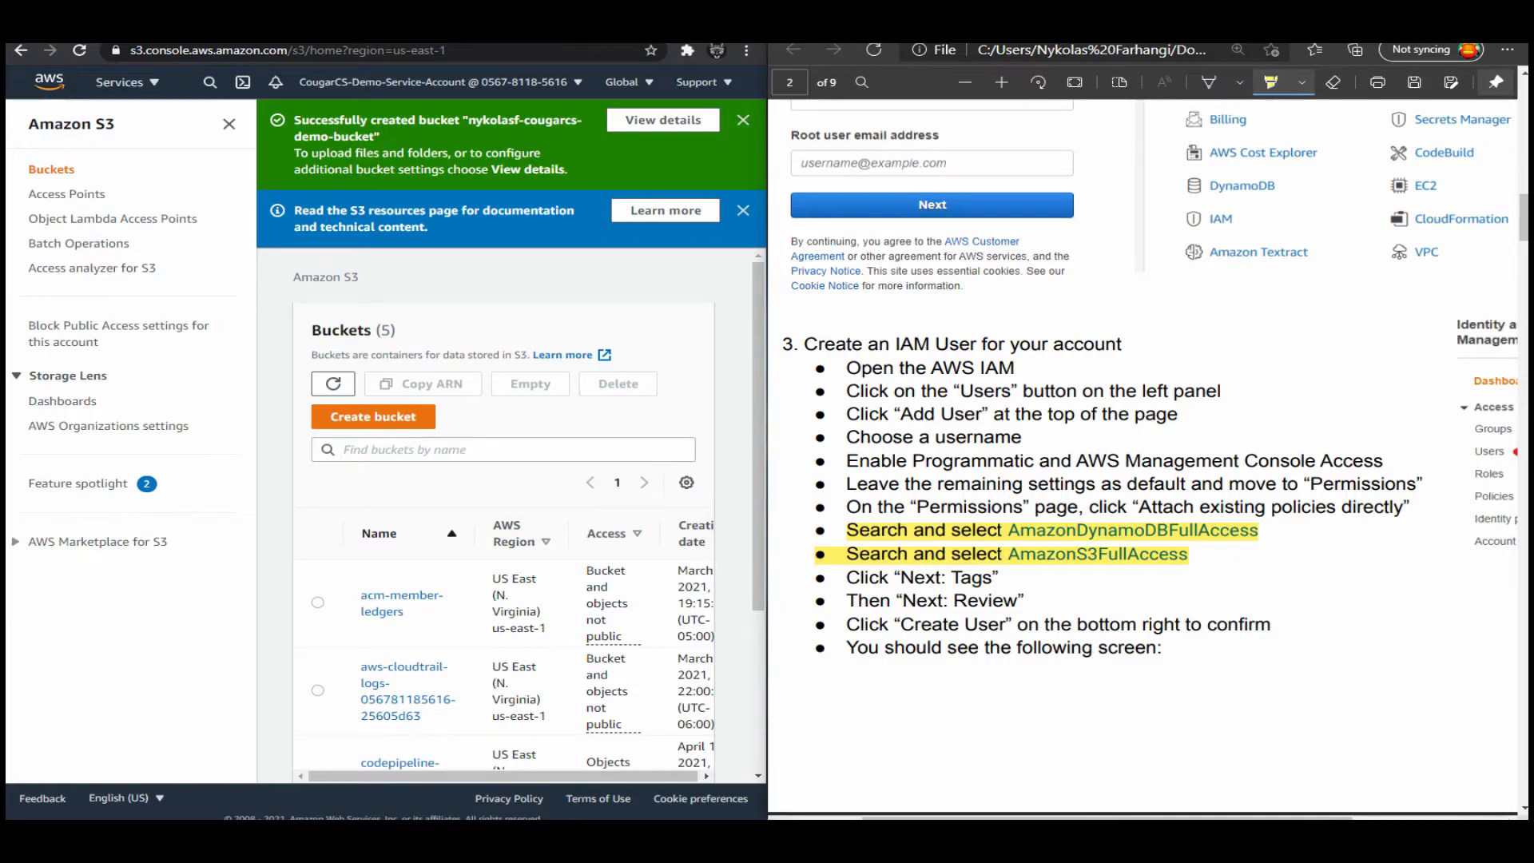
Dismiss the S3 resources notice and the bucket creation message above the bucket list.
click(743, 210)
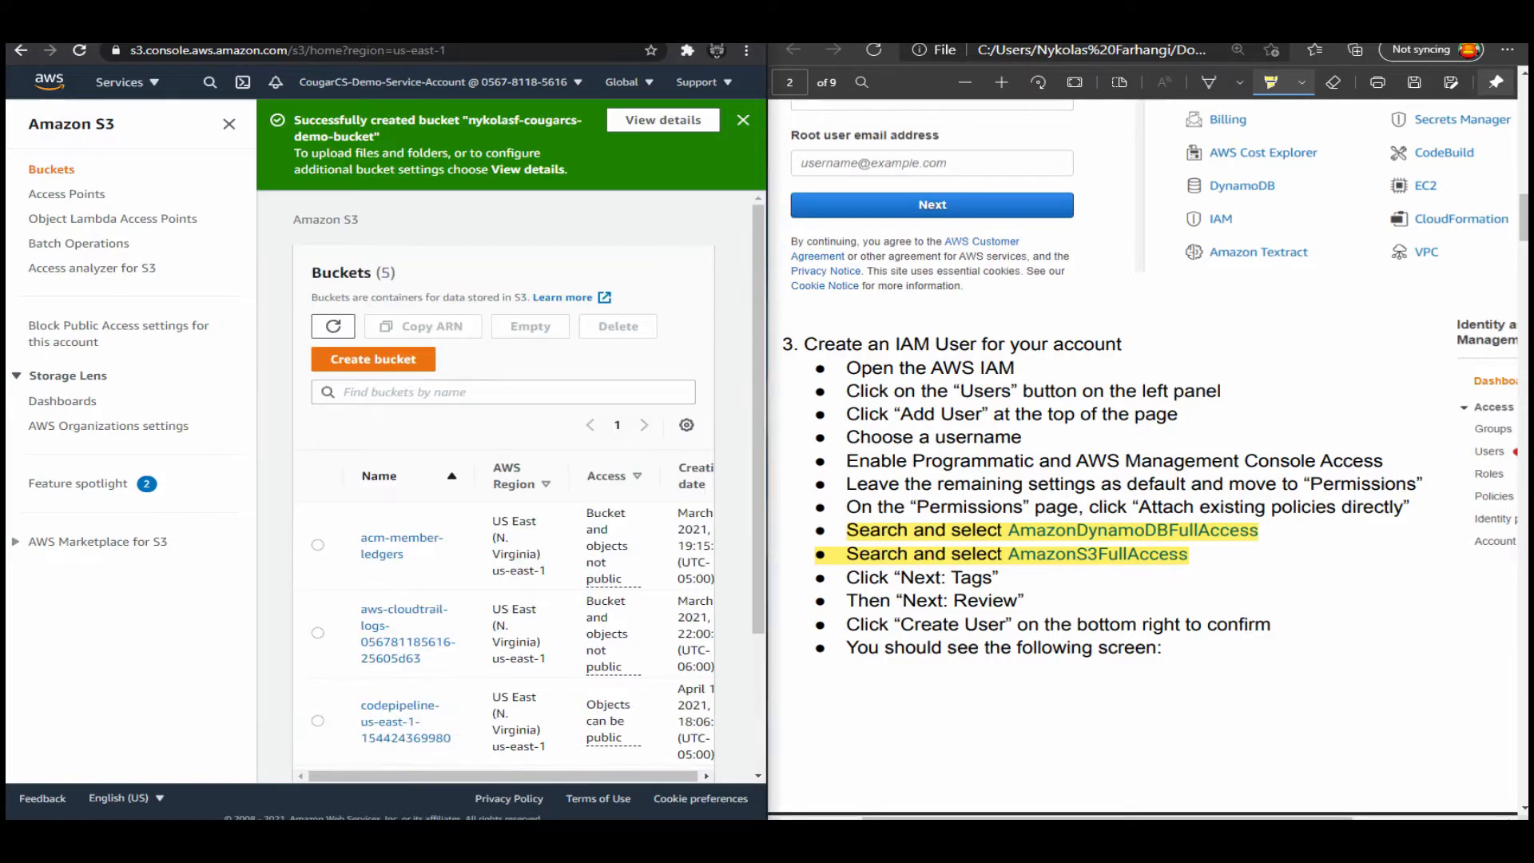
click(743, 120)
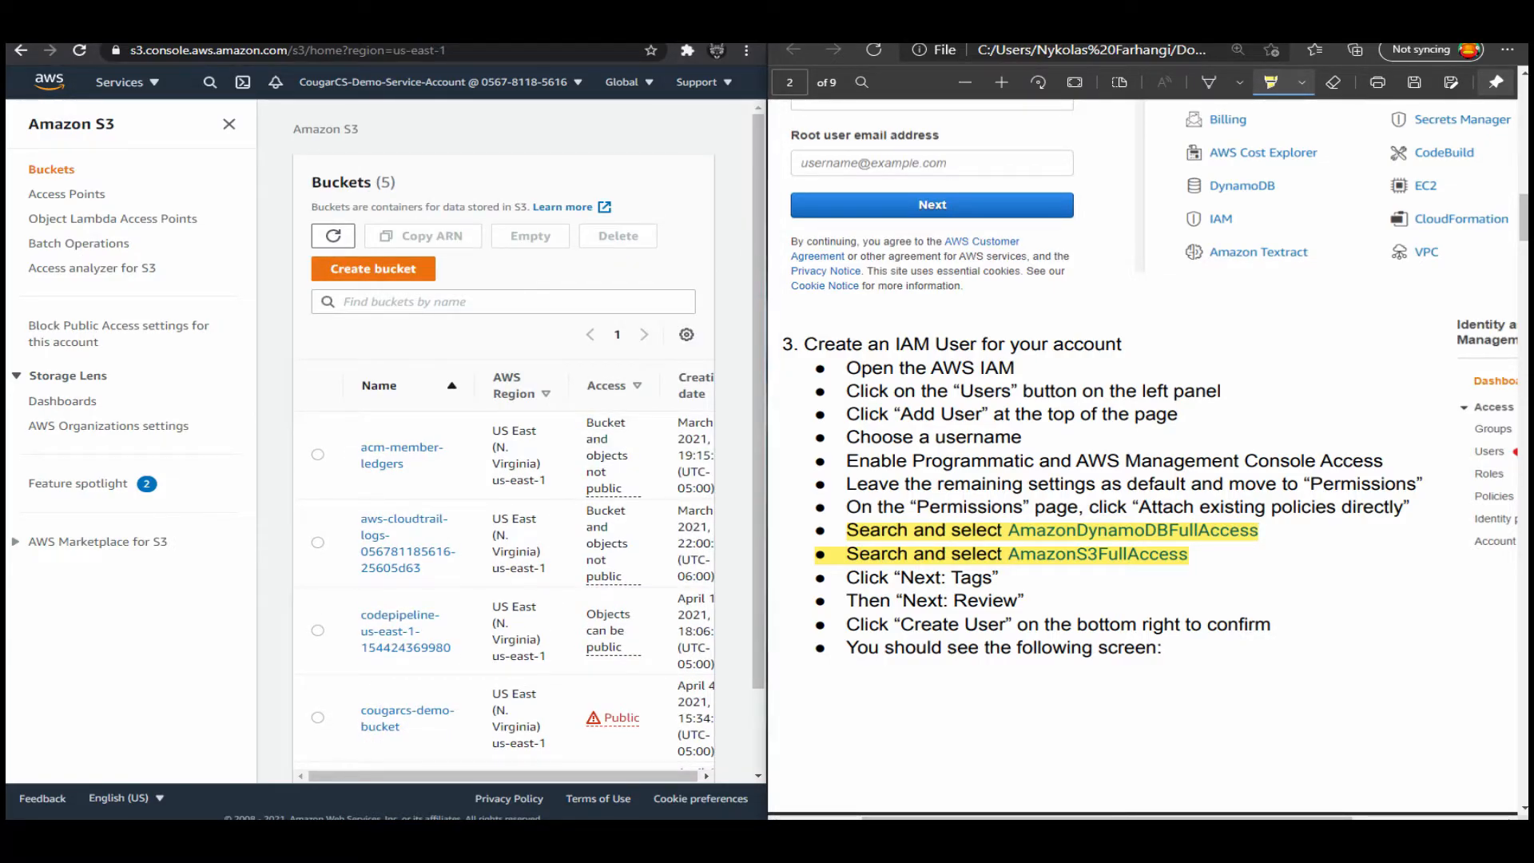
right_click(1105, 471)
key(Escape)
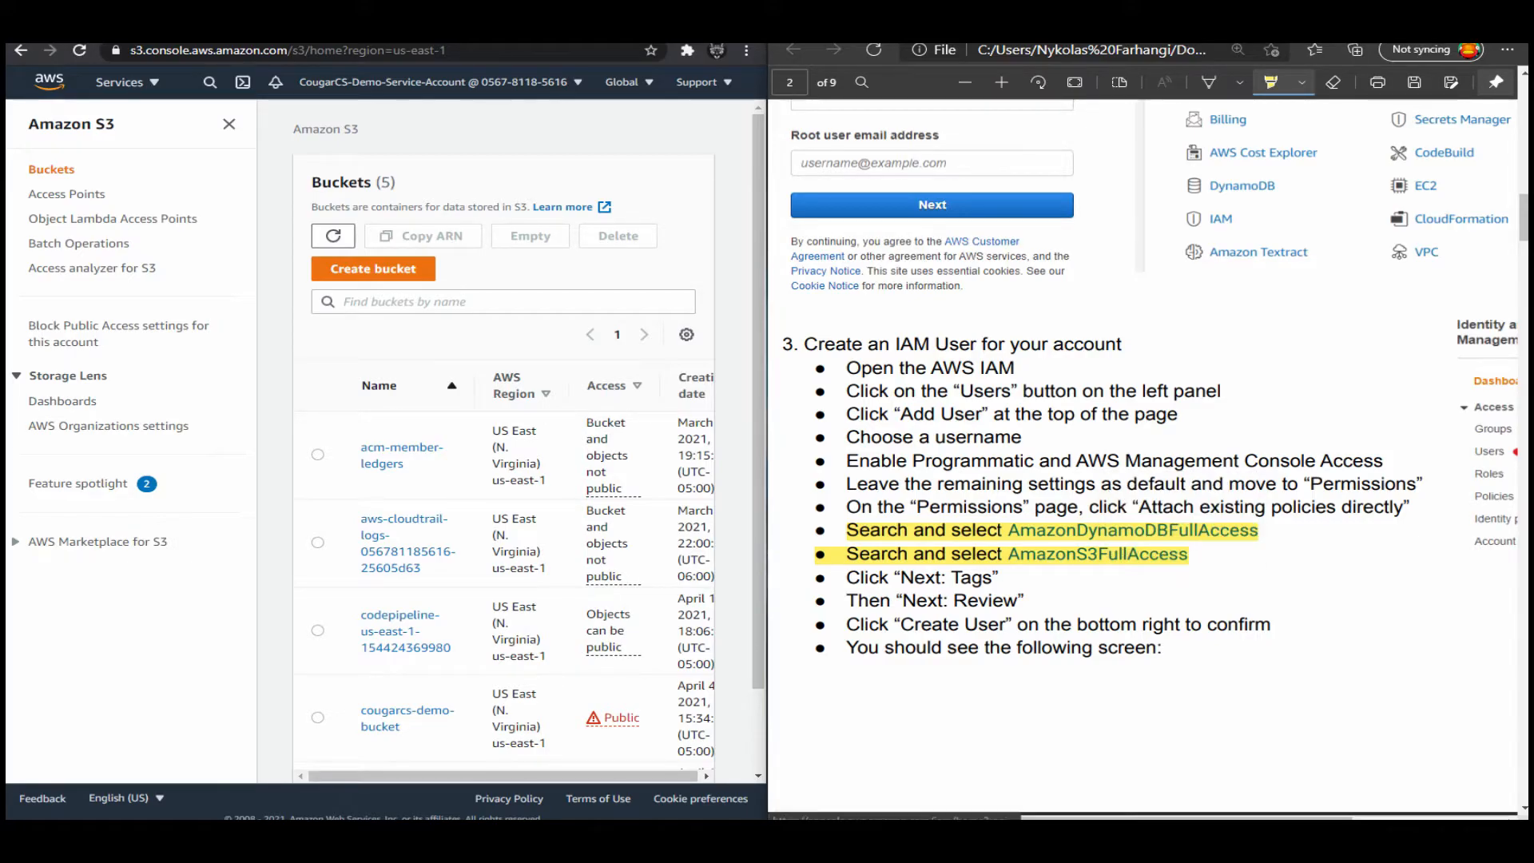
Return the guide to the Create Cloud Resources section, search the AWS console for dynamodb and open DynamoDB.
scroll(1142, 455, down, 12)
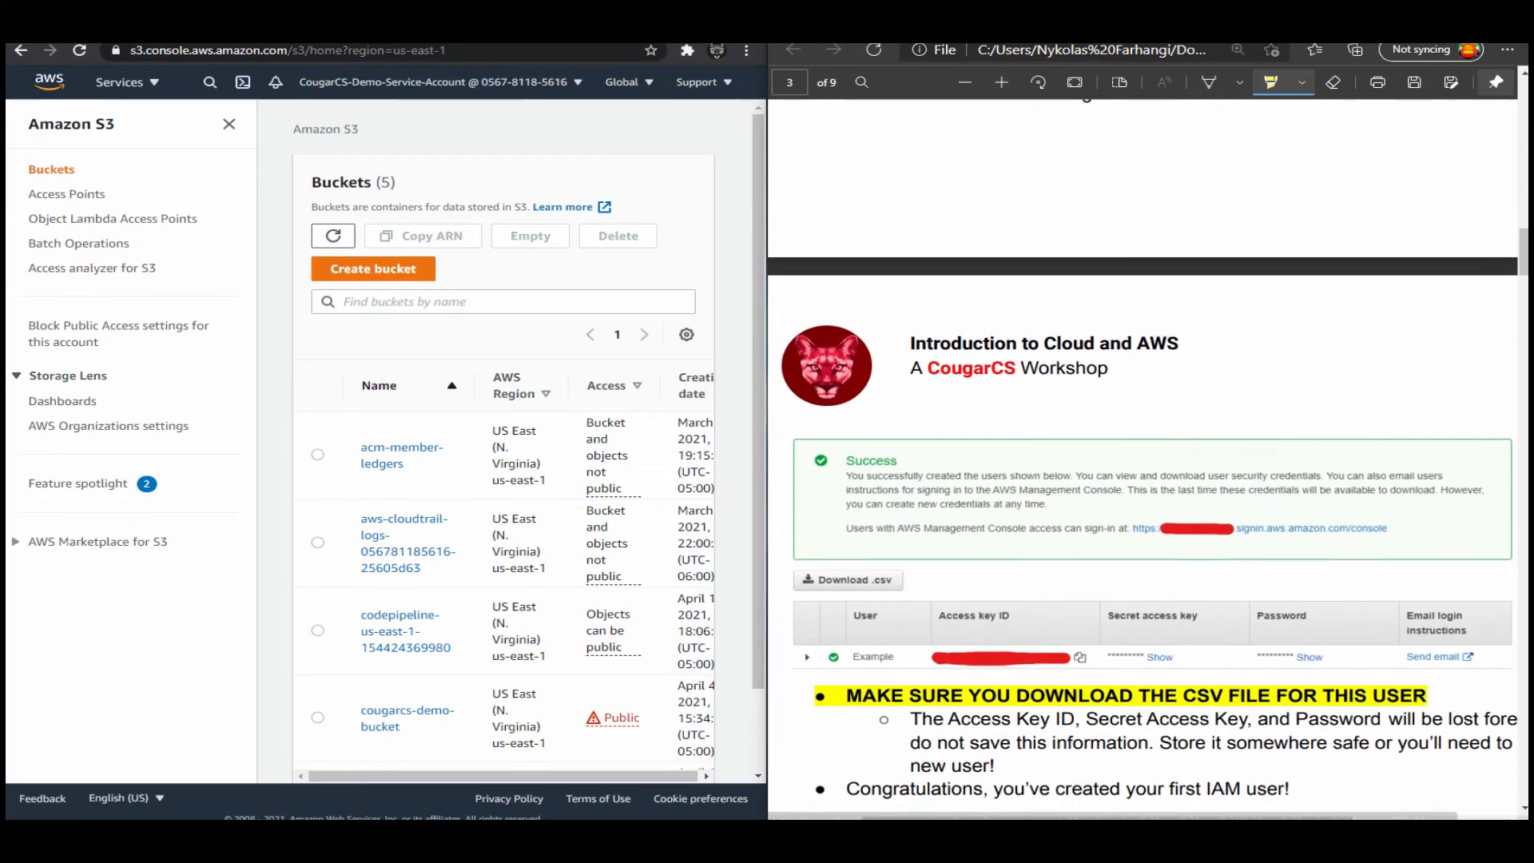
scroll(1142, 456, down, 8)
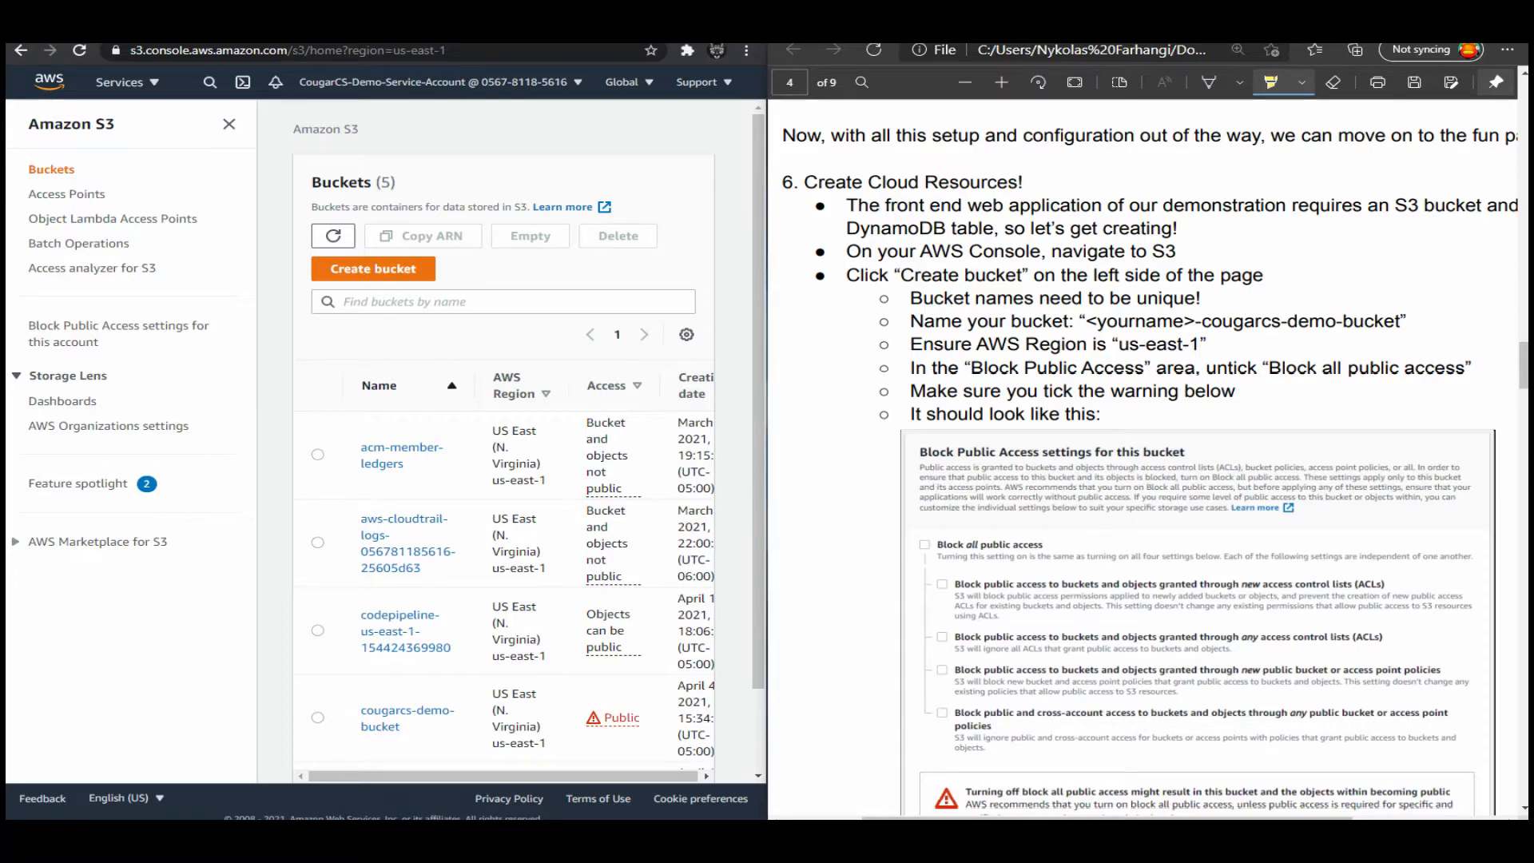
key(alt+s)
text(dynamodb)
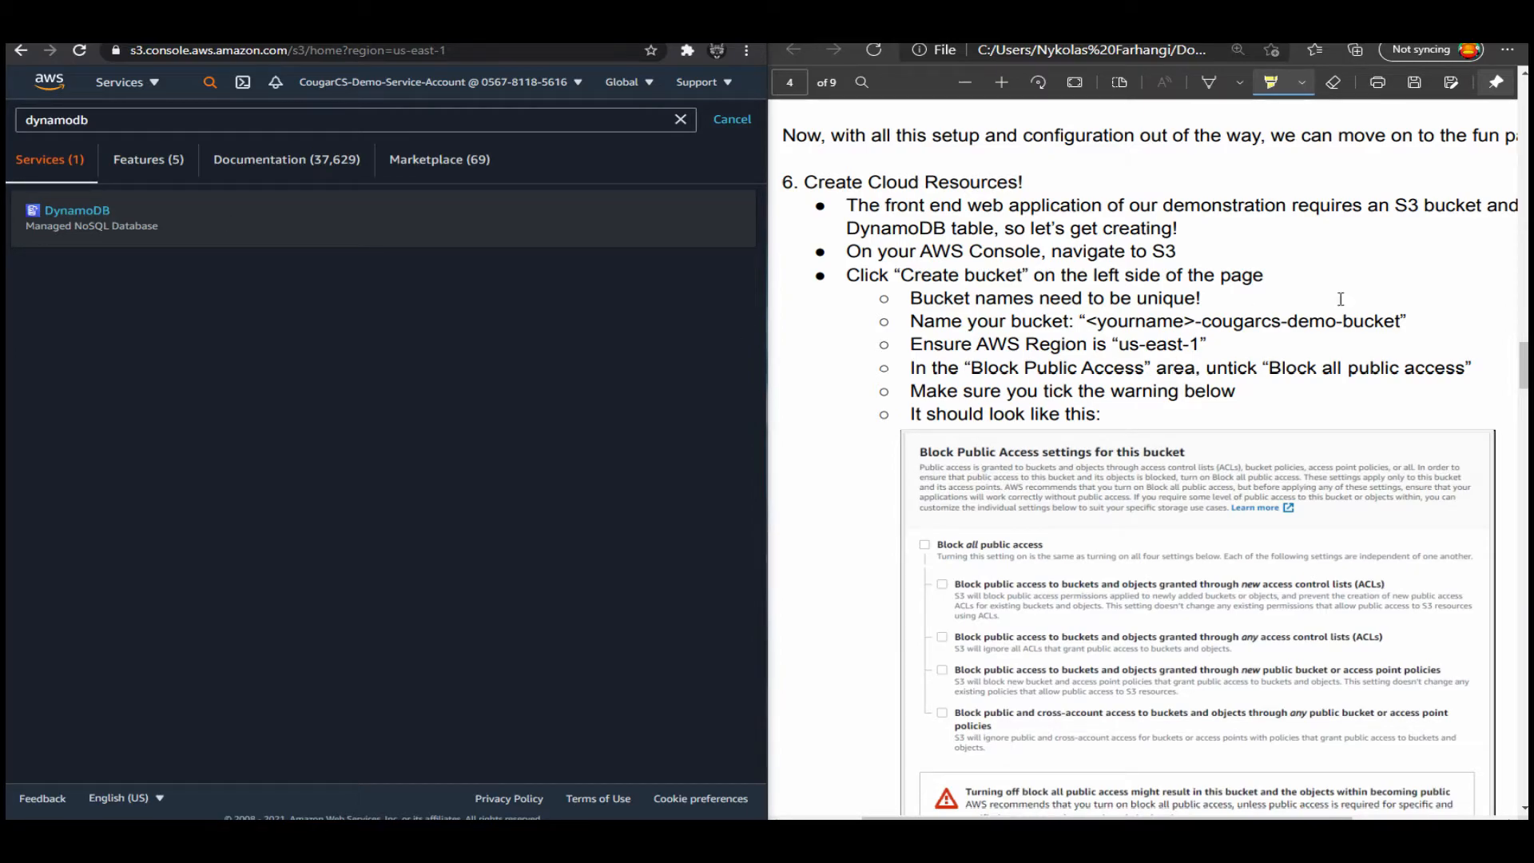
key(Return)
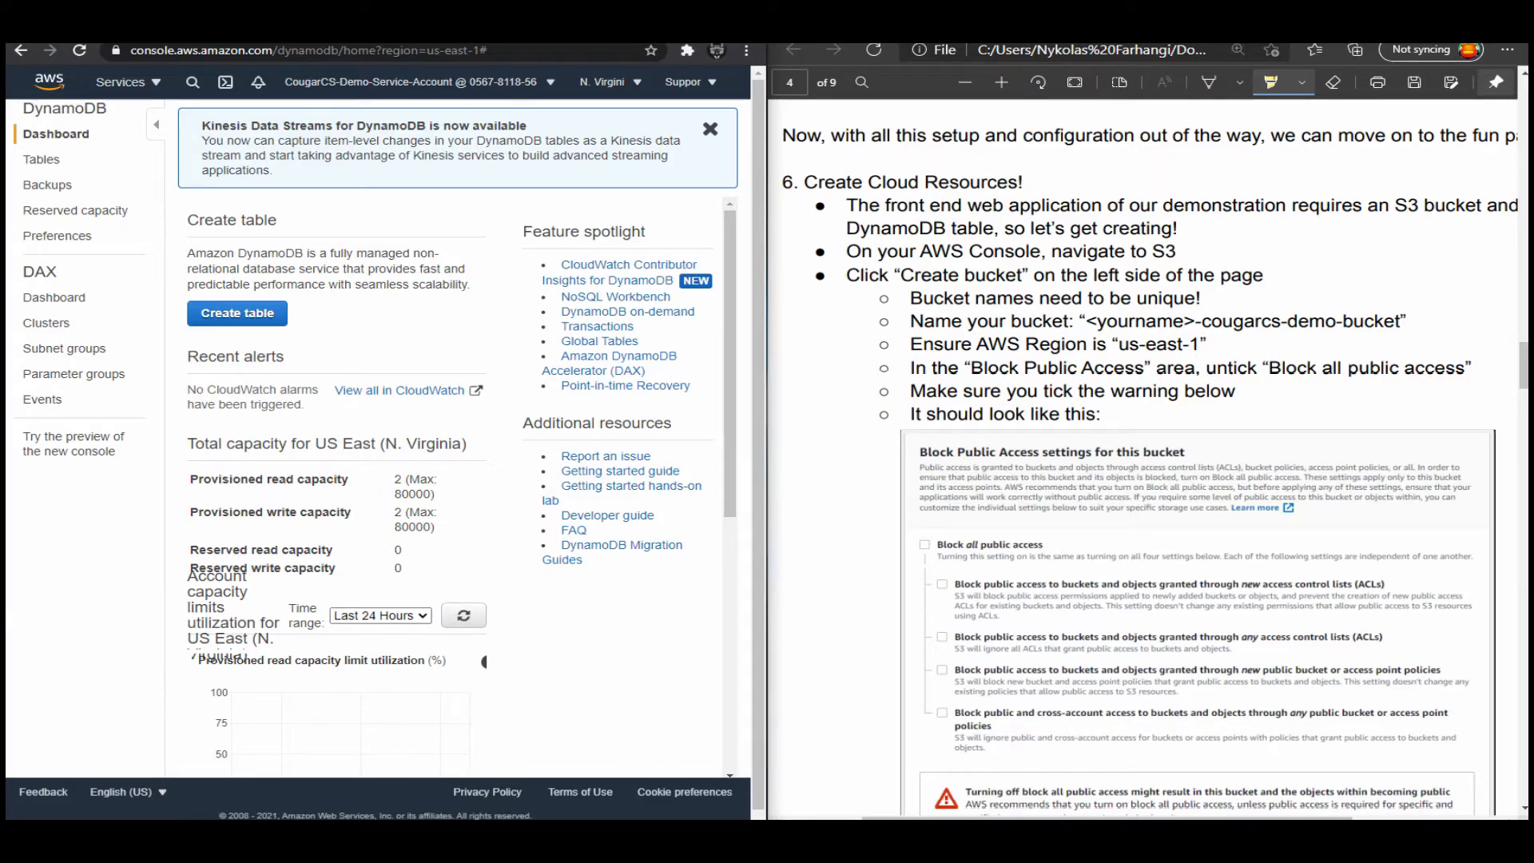
Review the guide's instructions for creating the DynamoDB table and dismiss the Kinesis Data Streams notice in the console.
drag(479, 18, 611, 1)
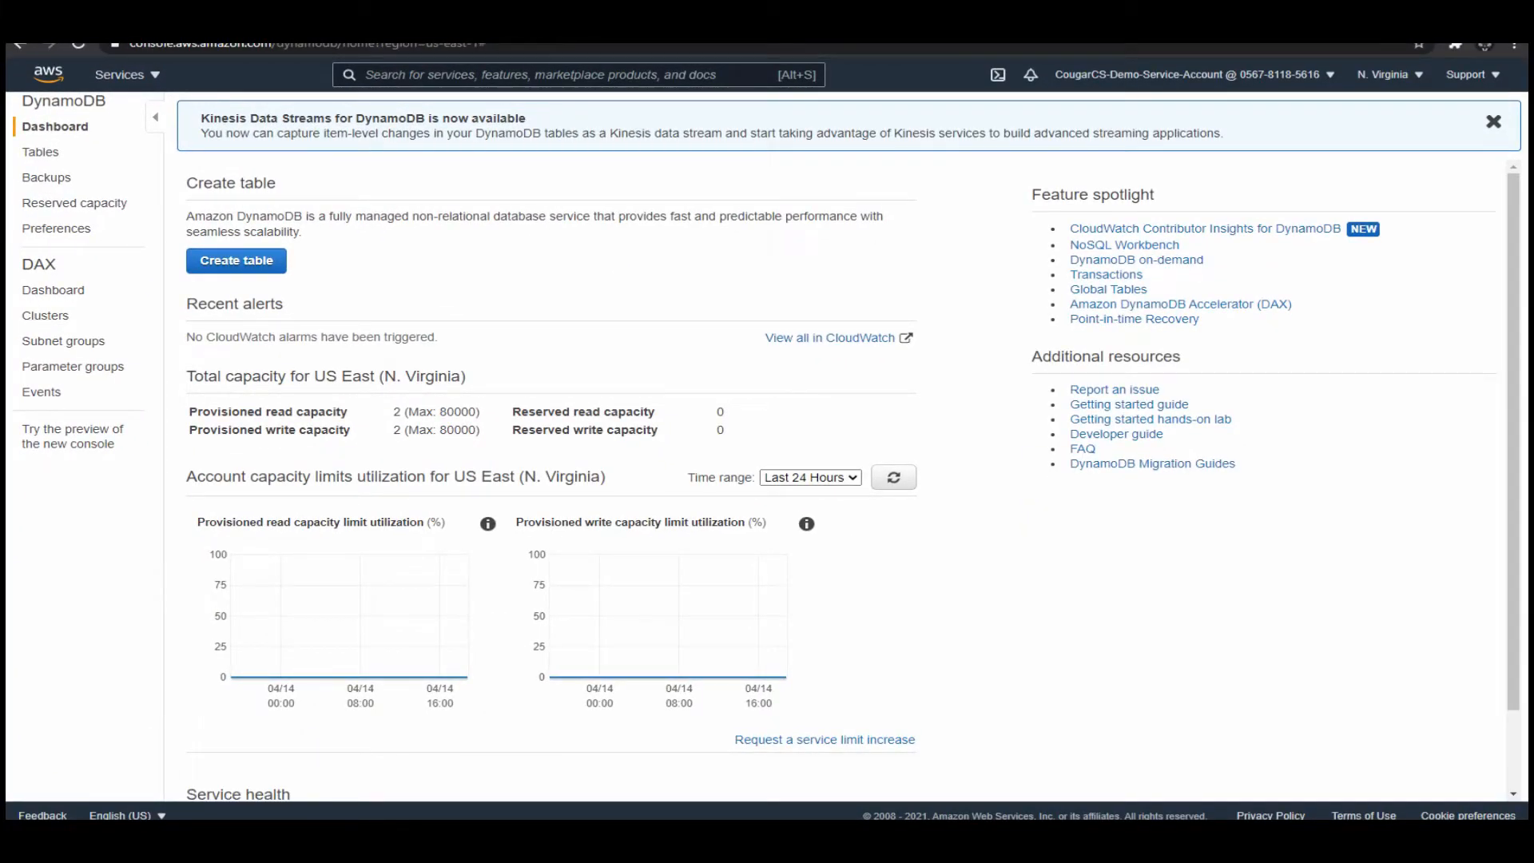
drag(611, 16, 13, 97)
scroll(1150, 456, up, 8)
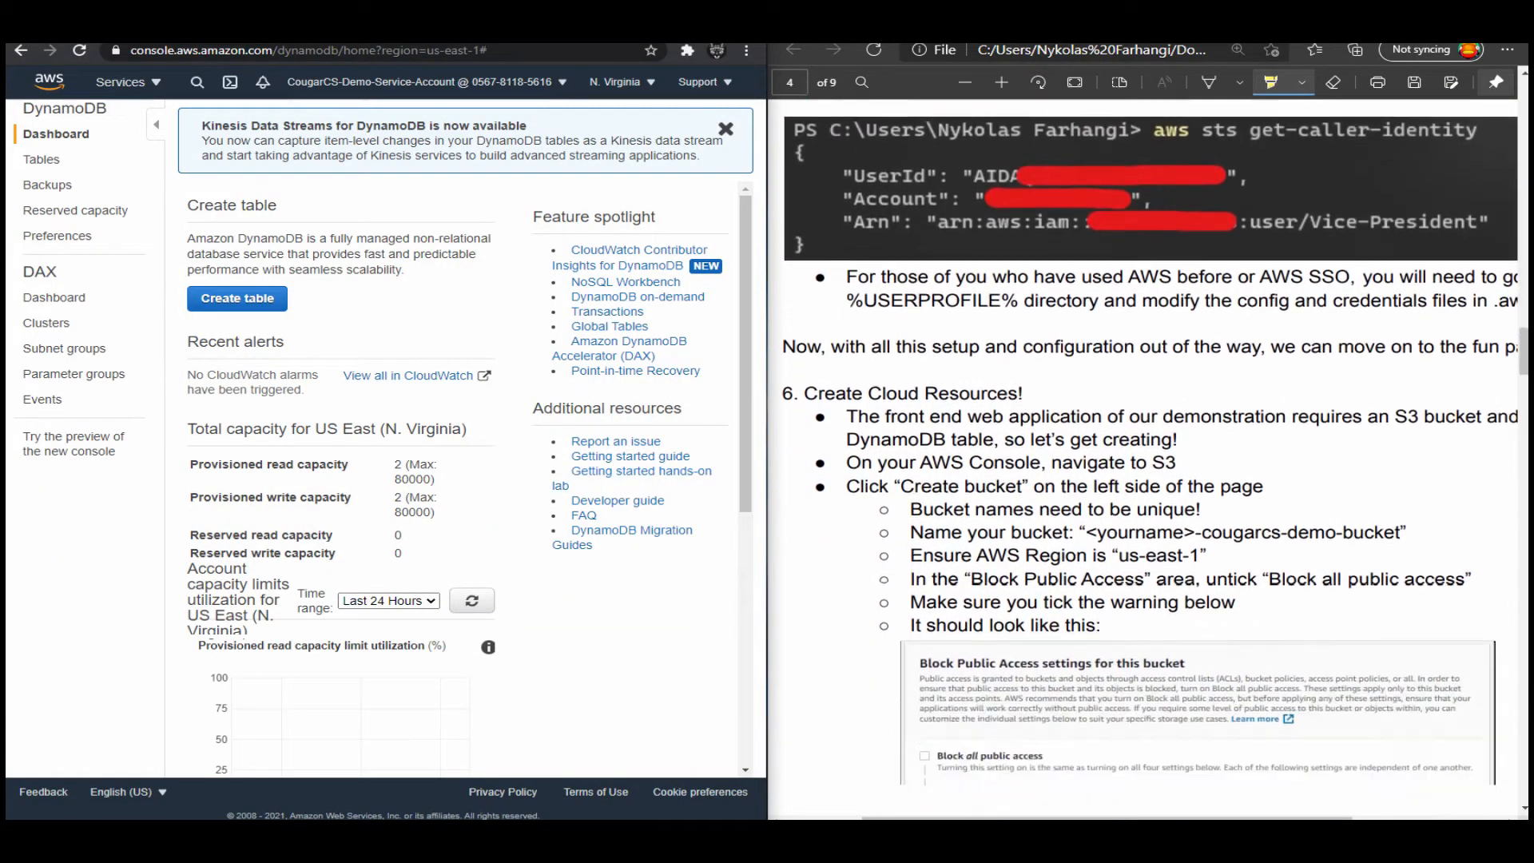
scroll(1150, 456, up, 5)
scroll(1150, 456, down, 12)
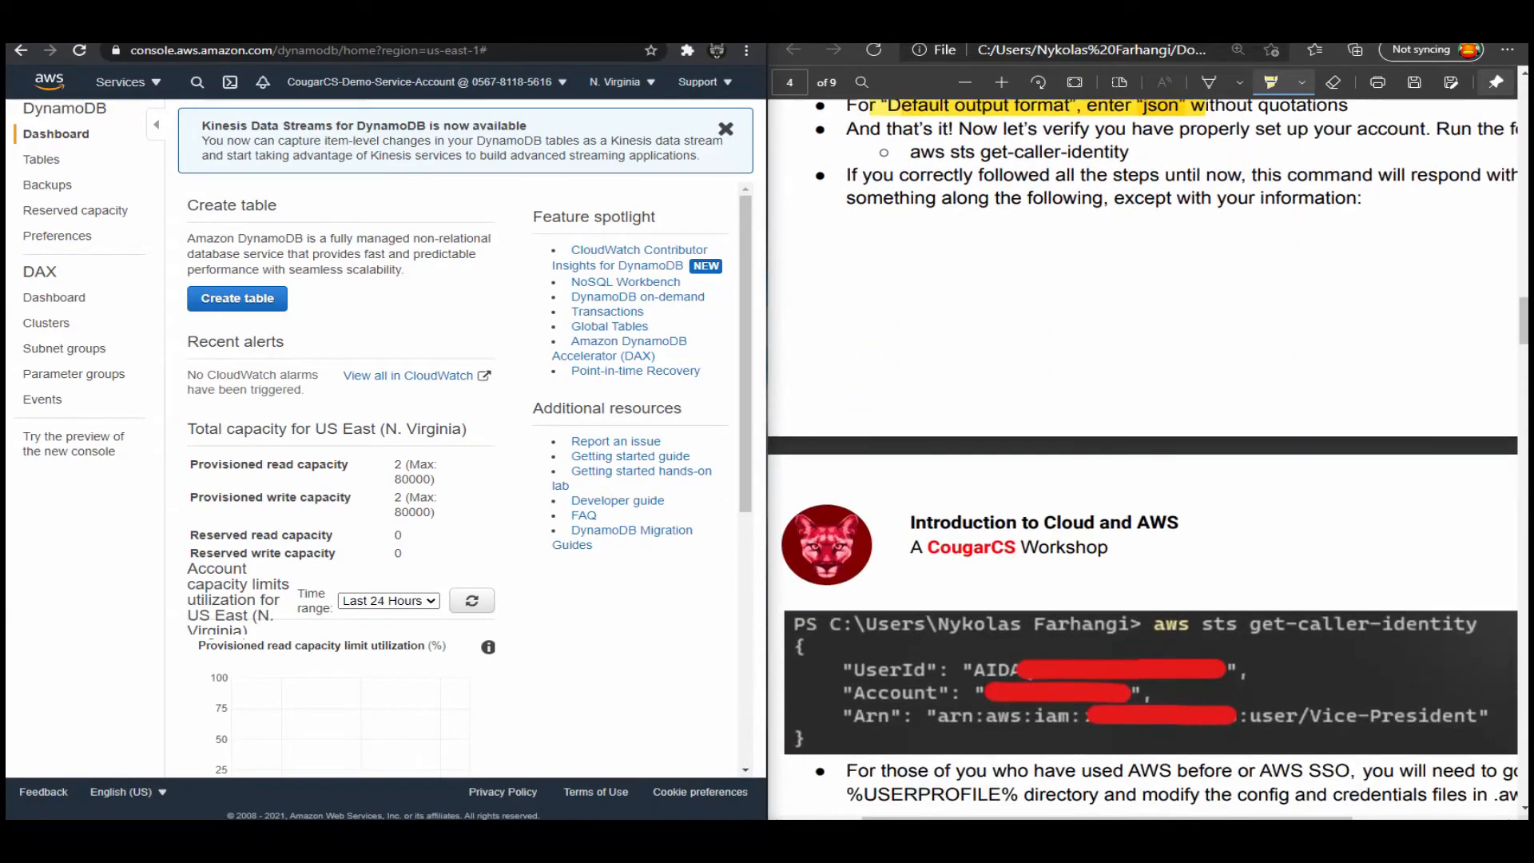
scroll(1151, 455, down, 5)
scroll(1150, 455, up, 2)
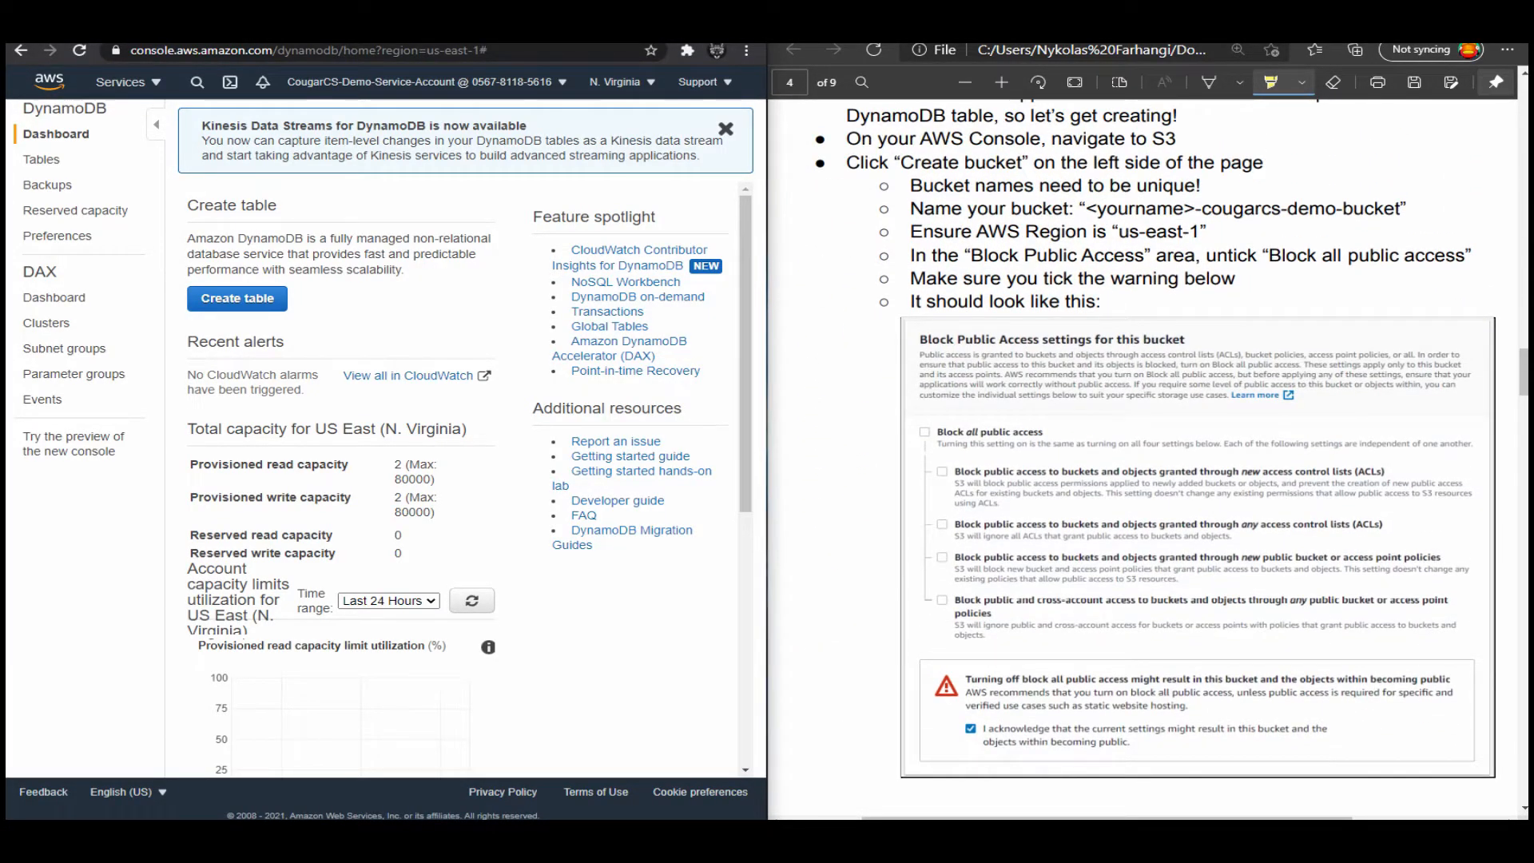
scroll(1150, 455, down, 15)
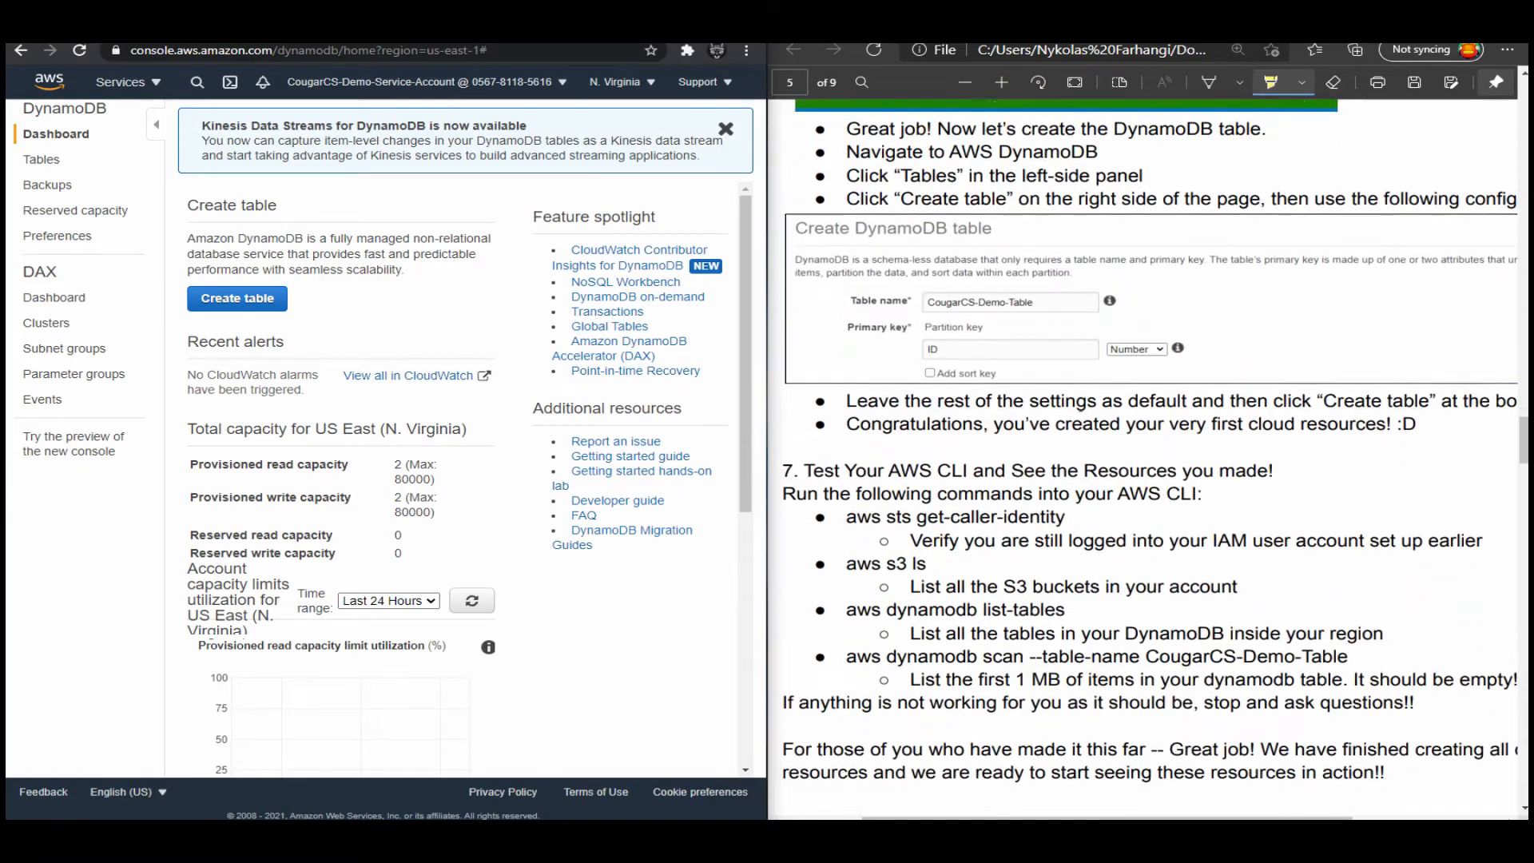
scroll(1151, 455, up, 5)
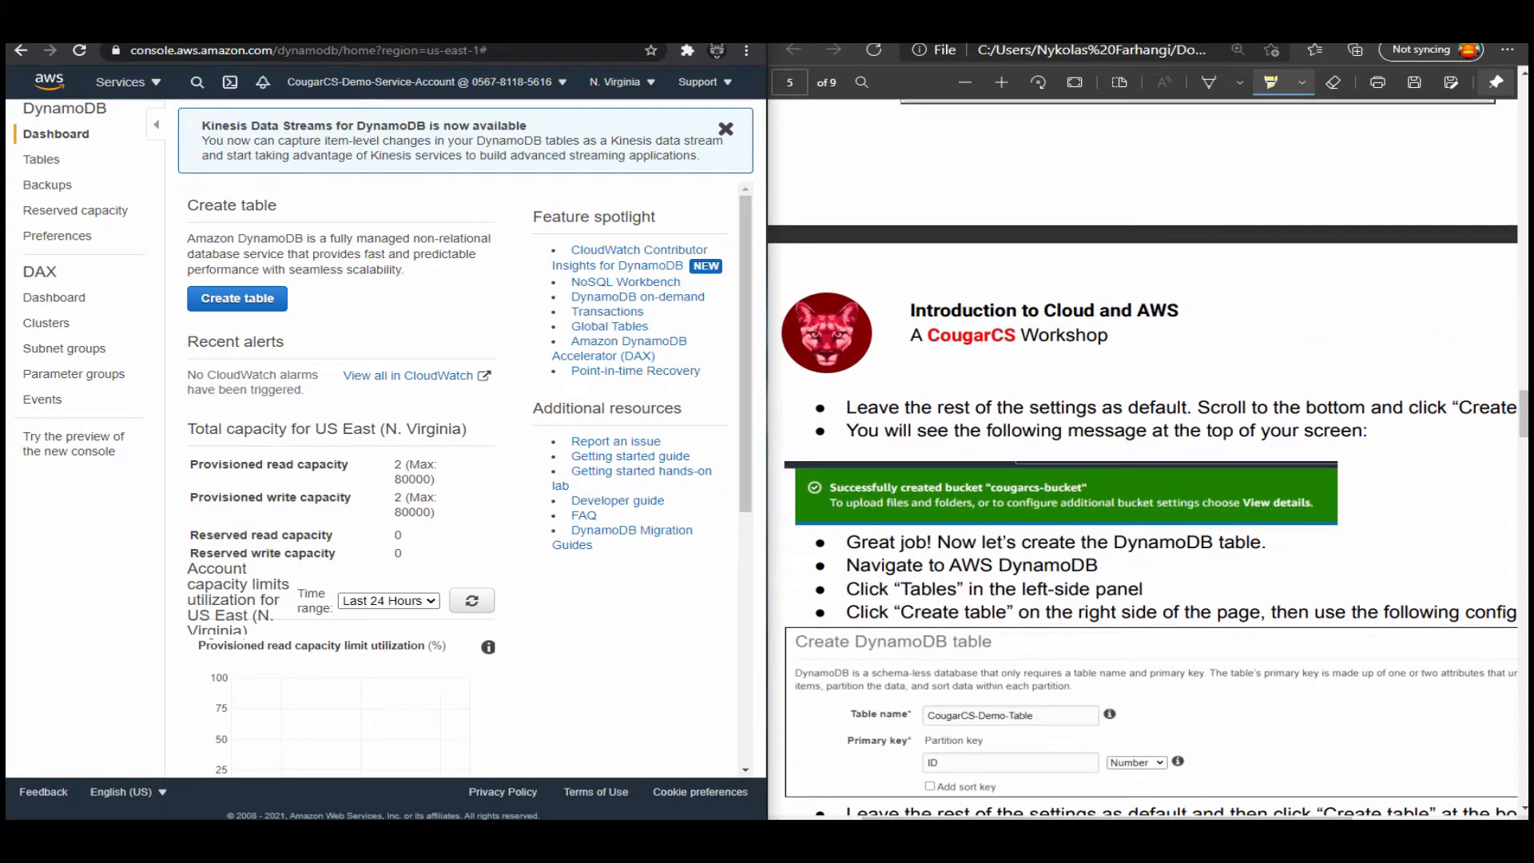
scroll(1150, 455, down, 2)
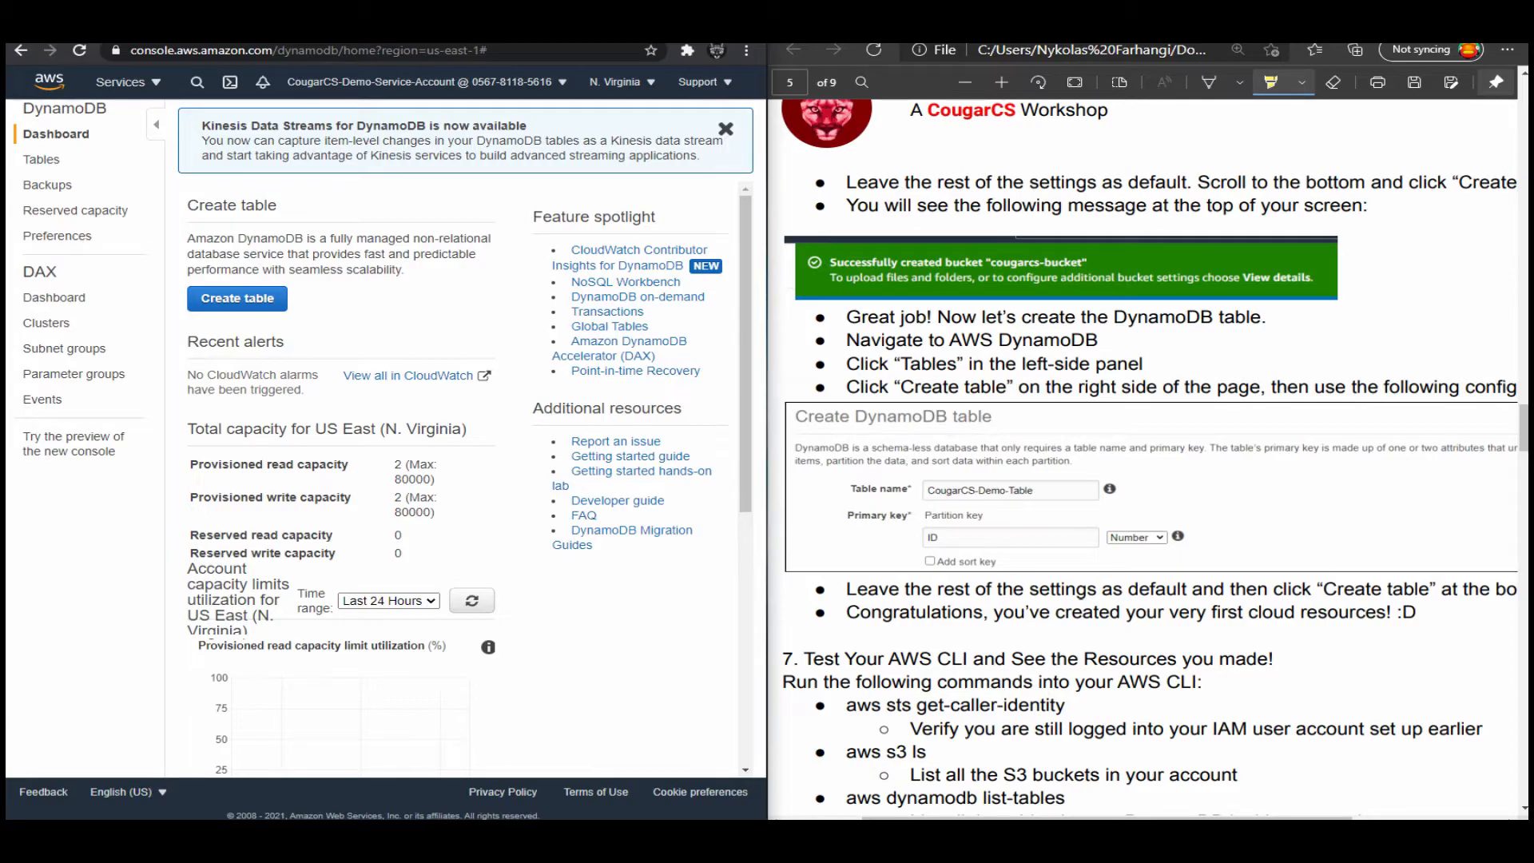
click(725, 128)
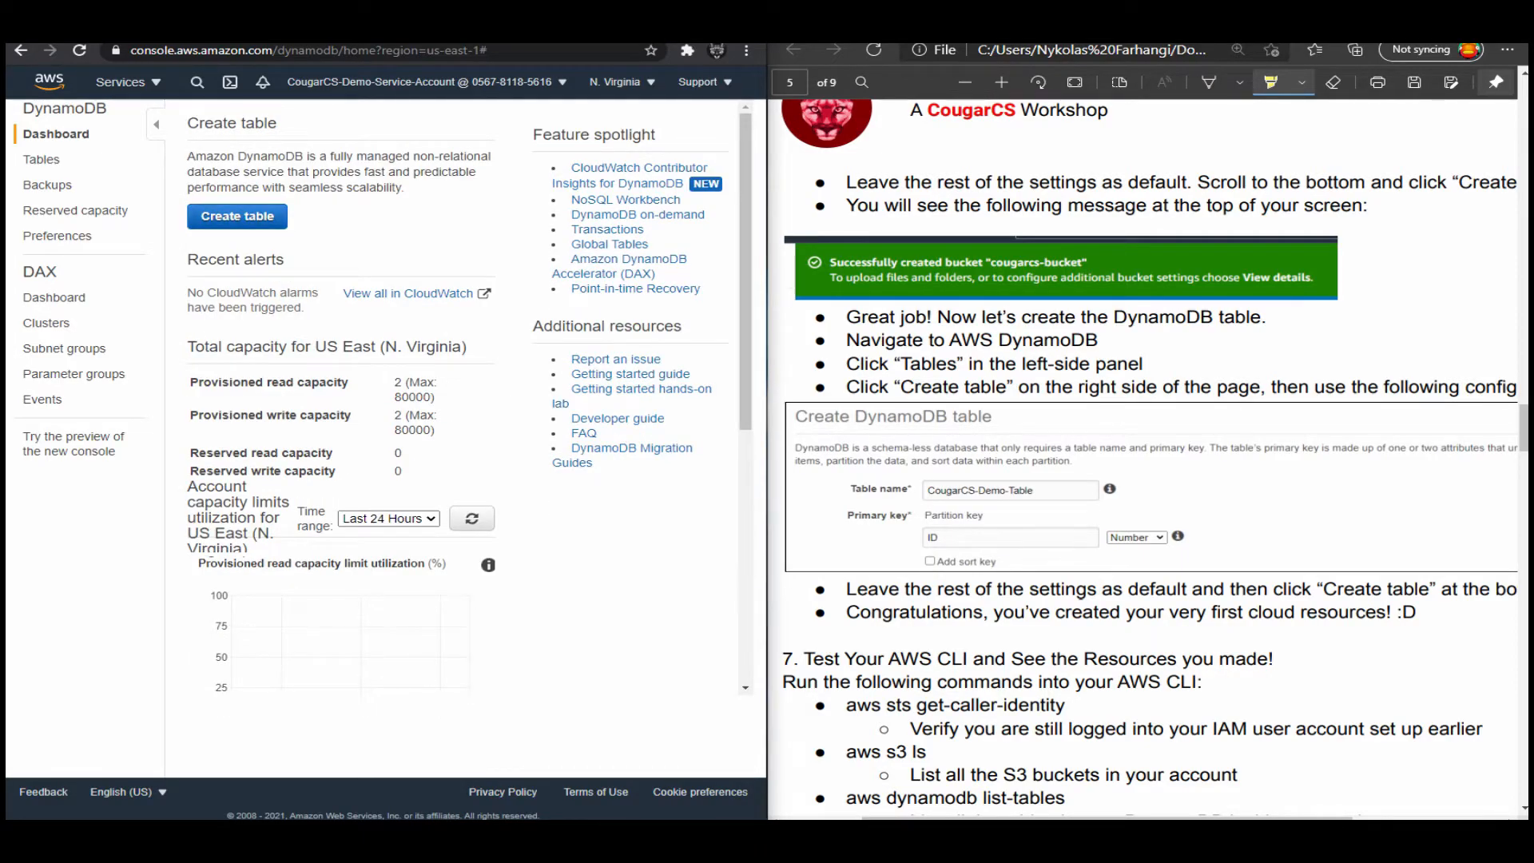
click(238, 216)
click(409, 224)
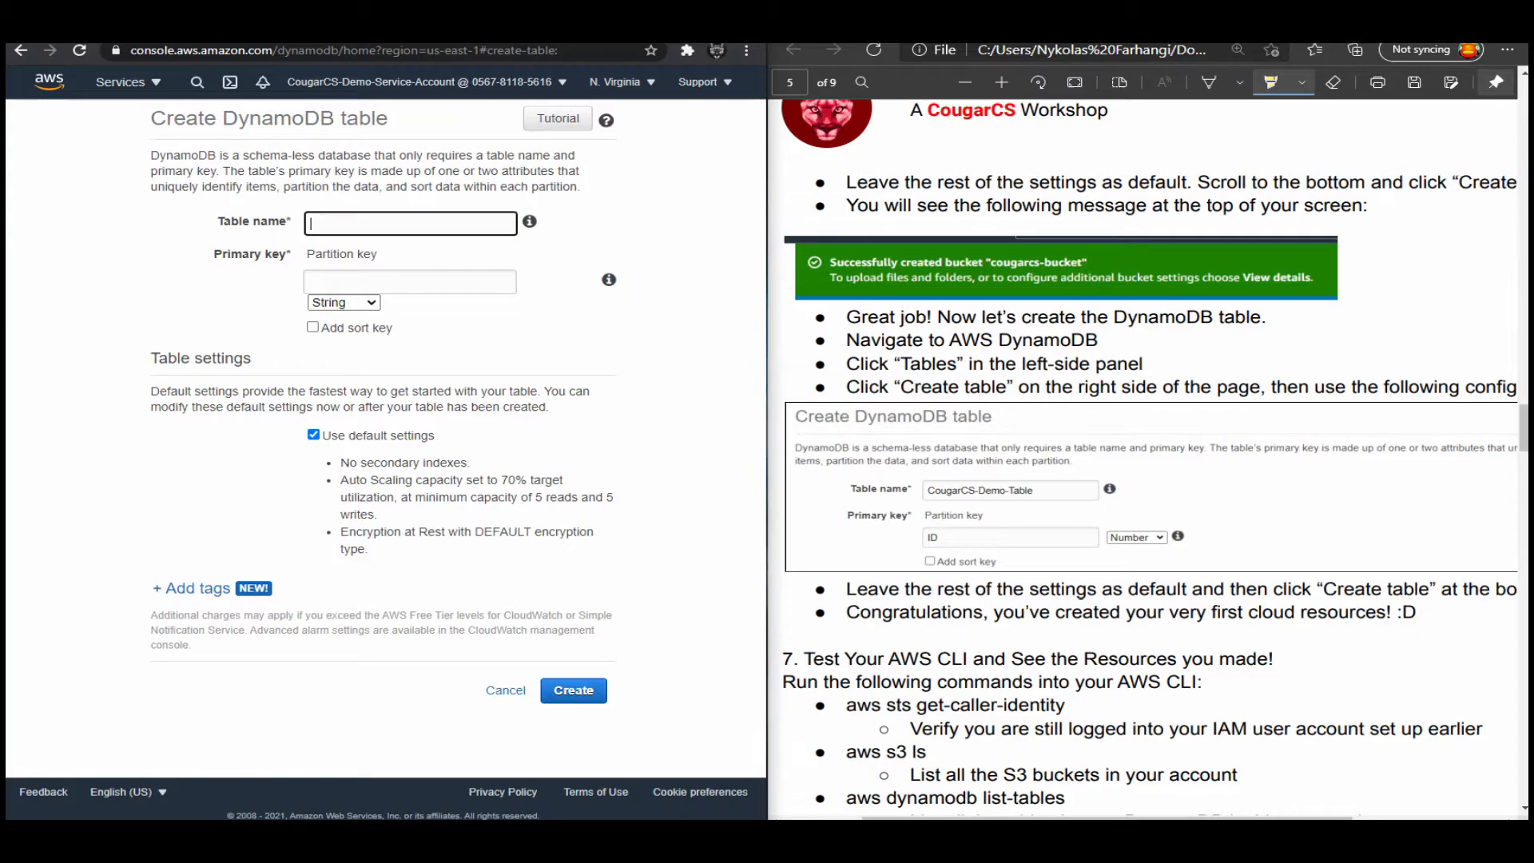
click(506, 691)
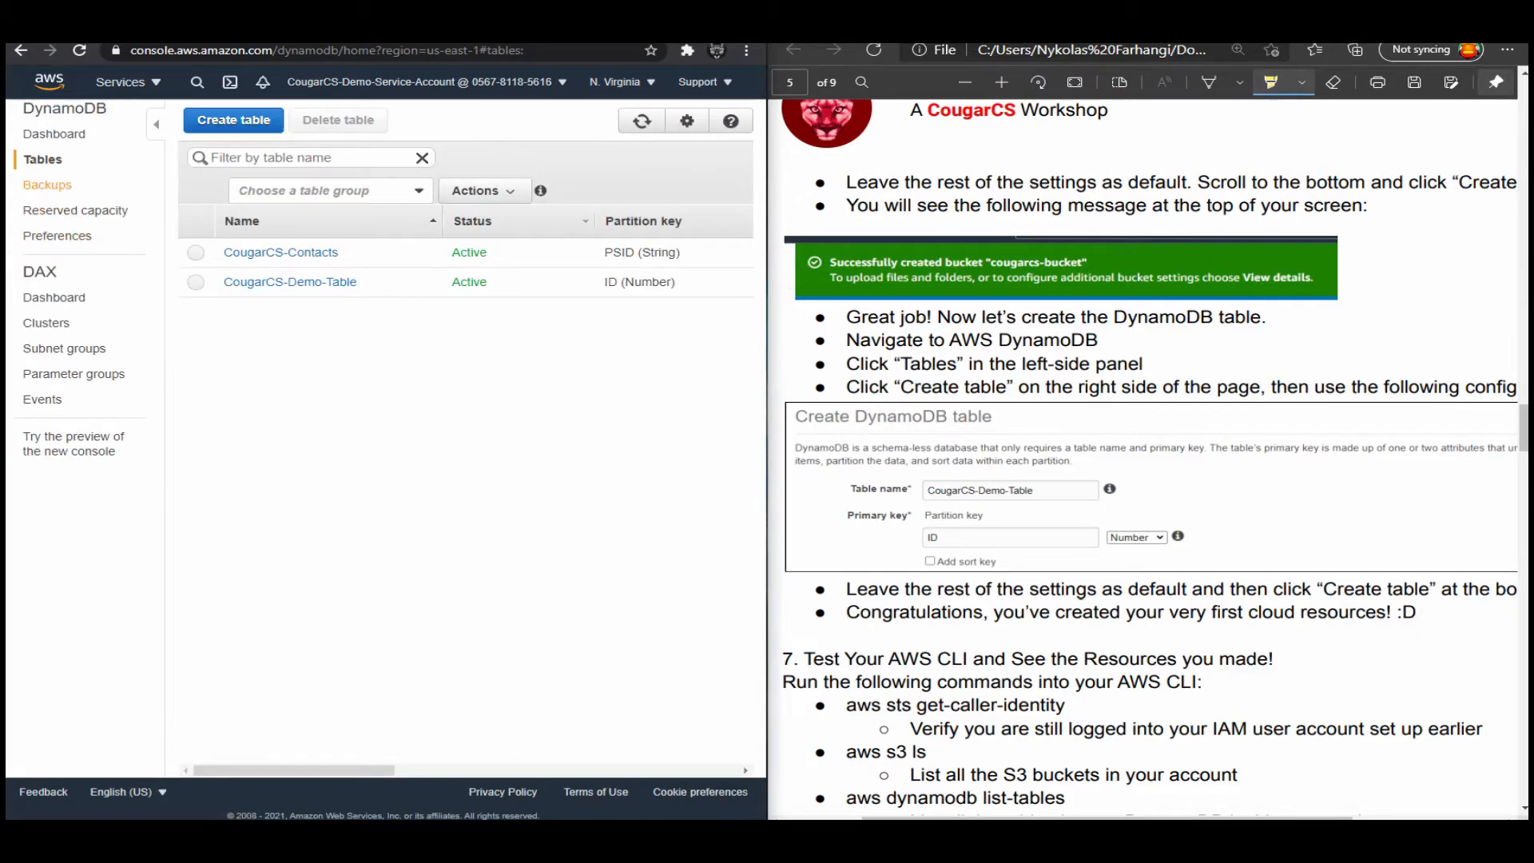
click(279, 253)
click(290, 300)
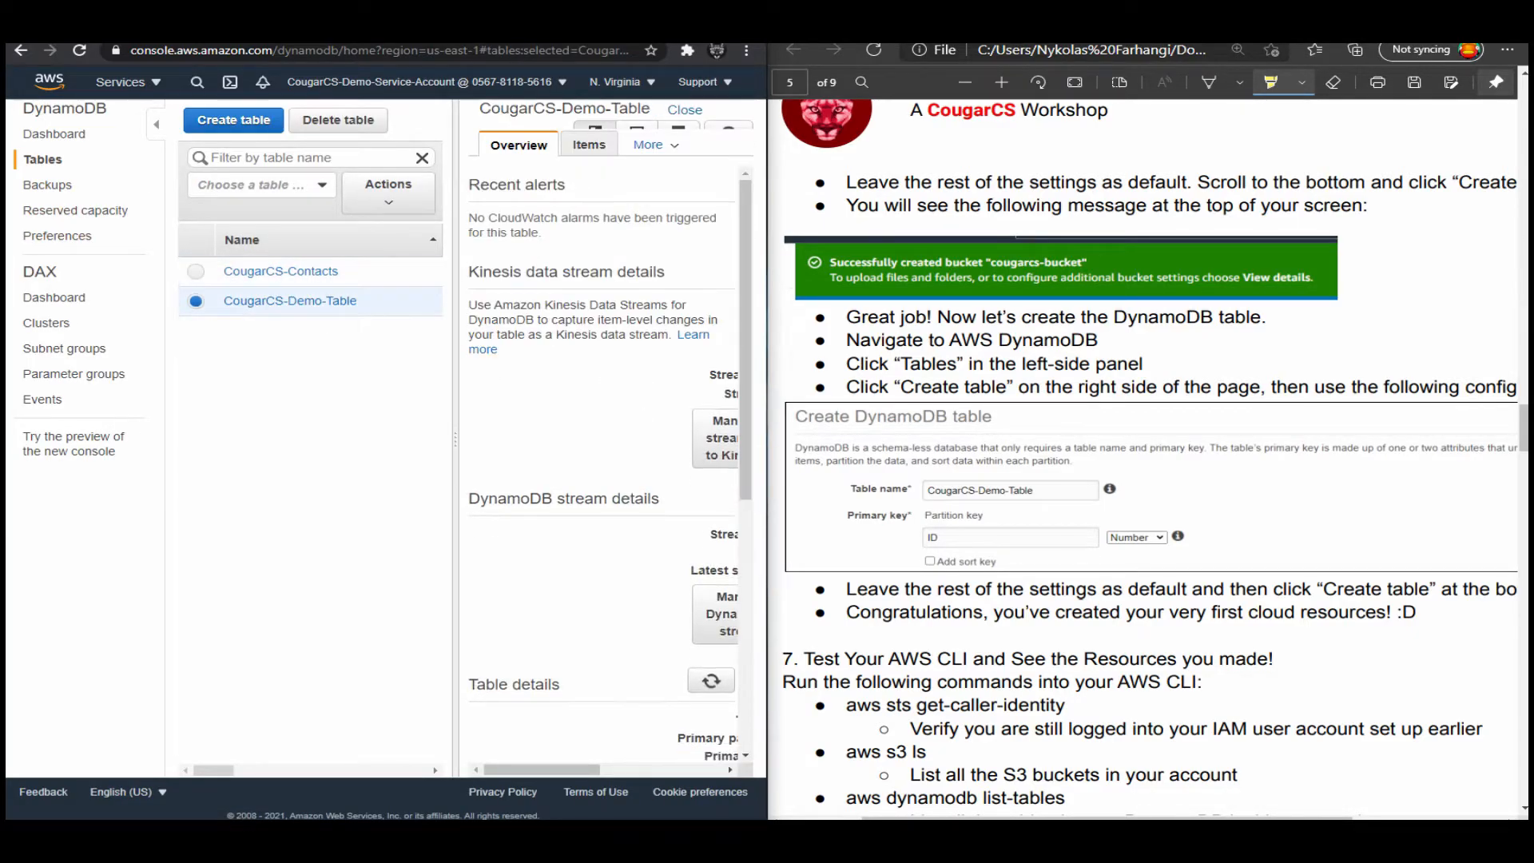
click(685, 108)
click(289, 313)
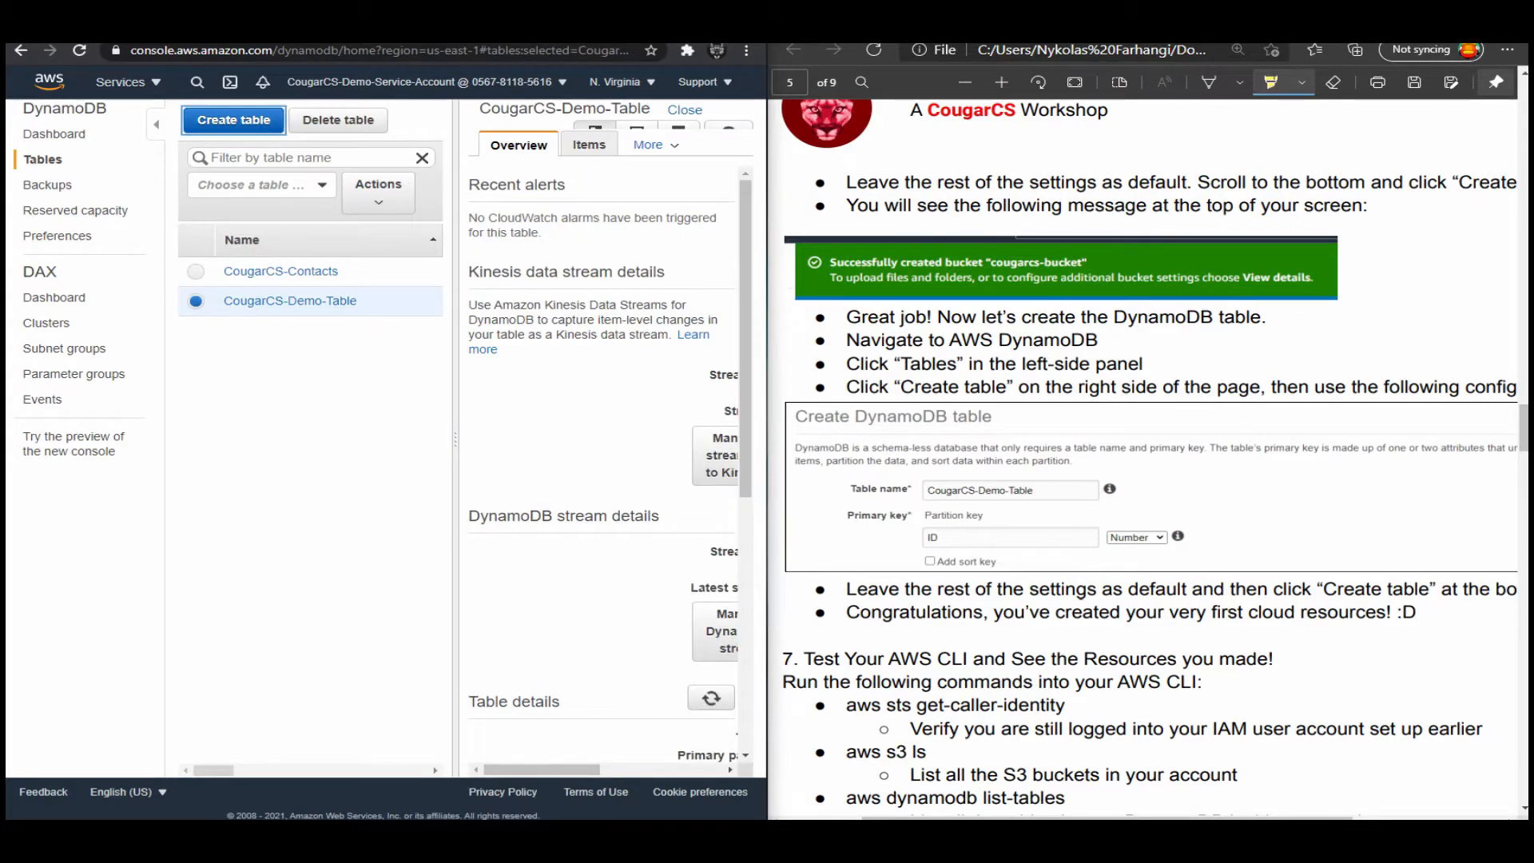
click(338, 120)
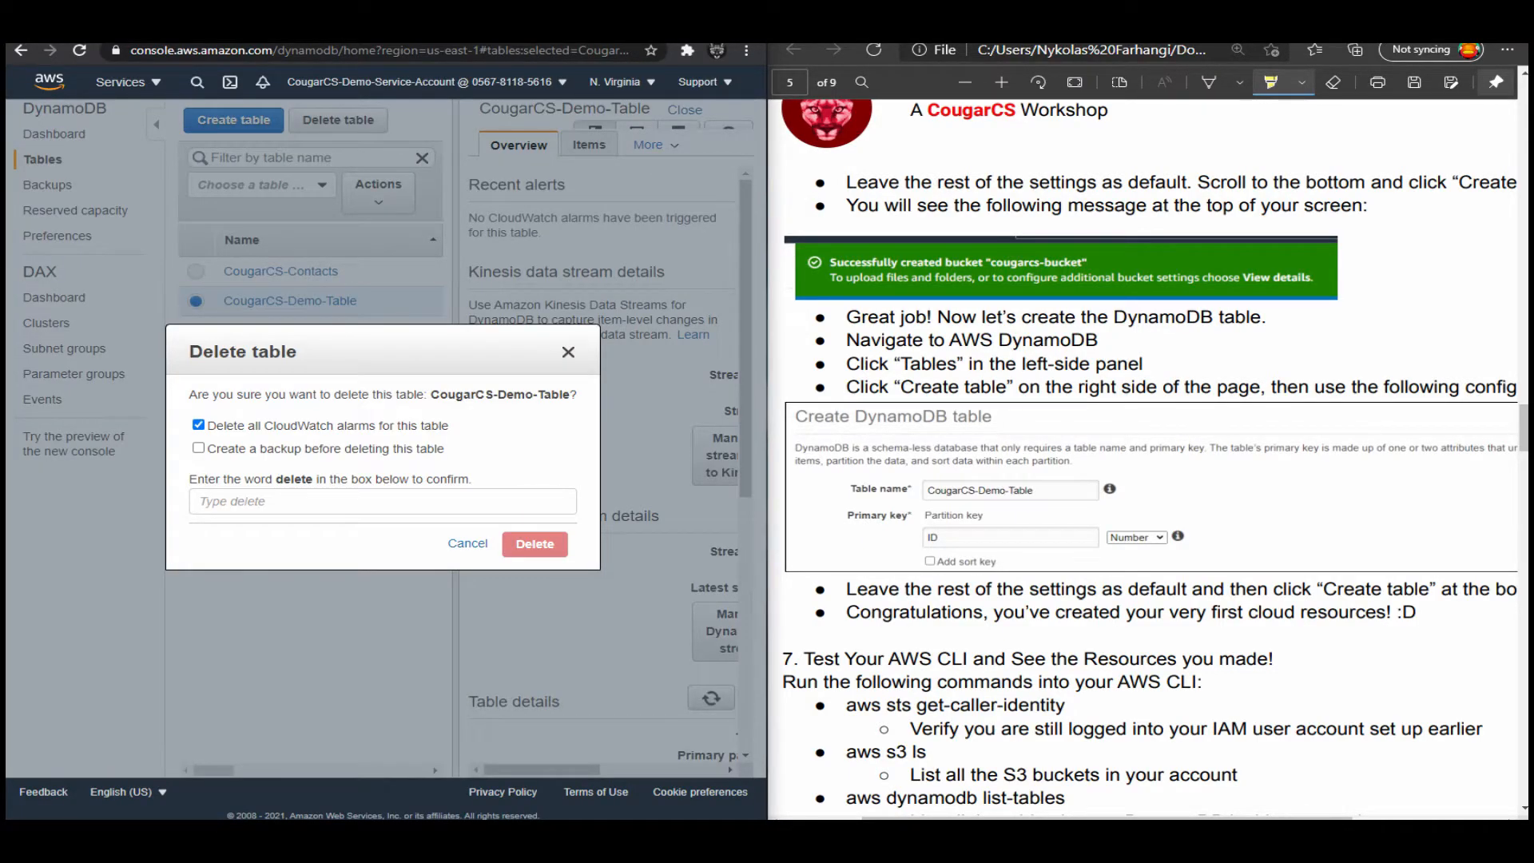
click(469, 543)
Start creating a new DynamoDB table and name it CougarCS-Demo-Table-1.
click(234, 120)
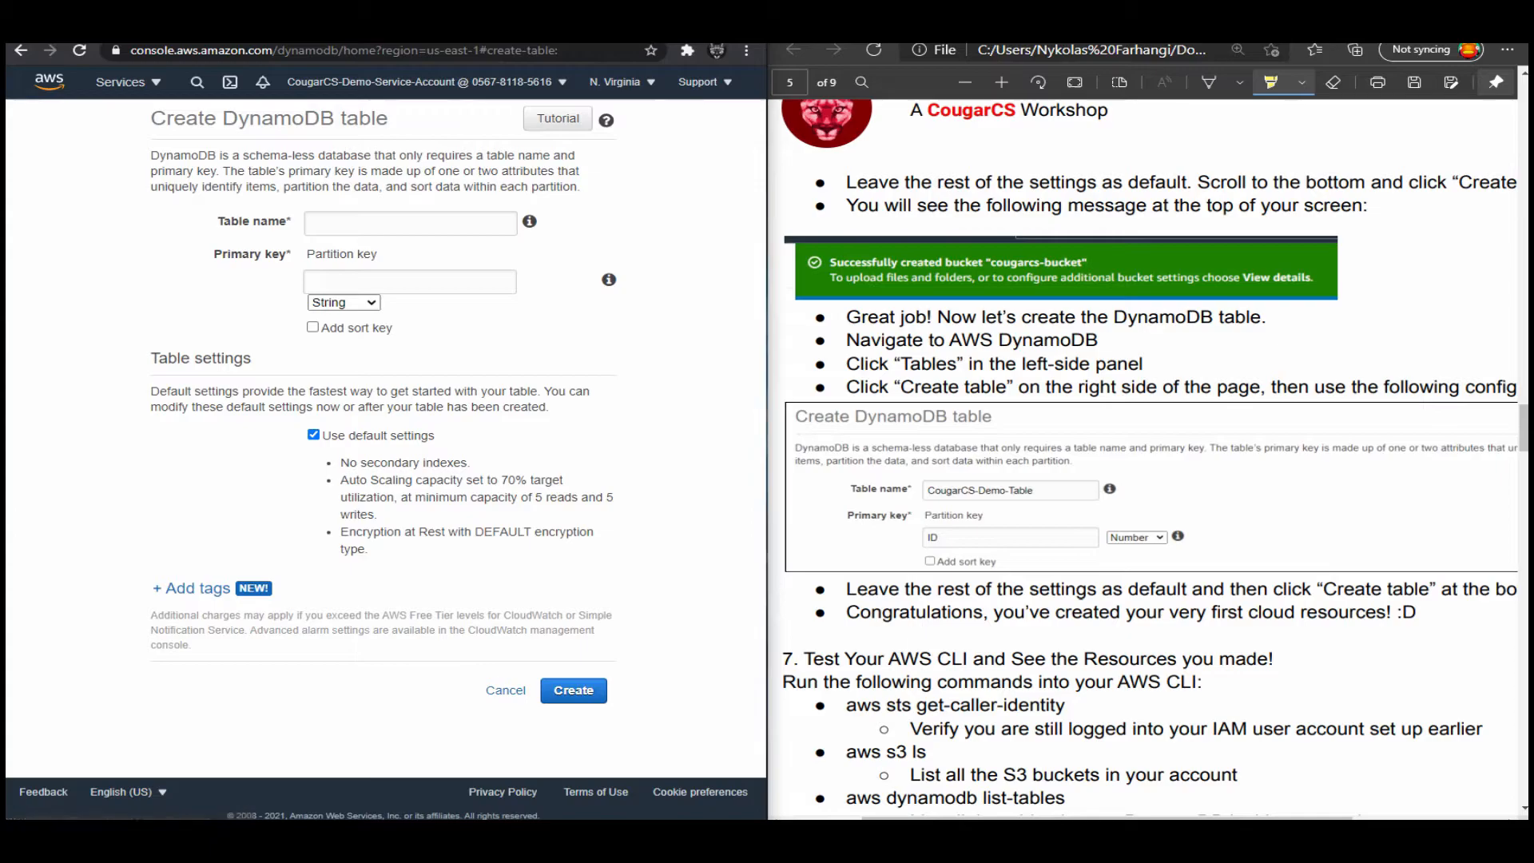
text(Cougarc)
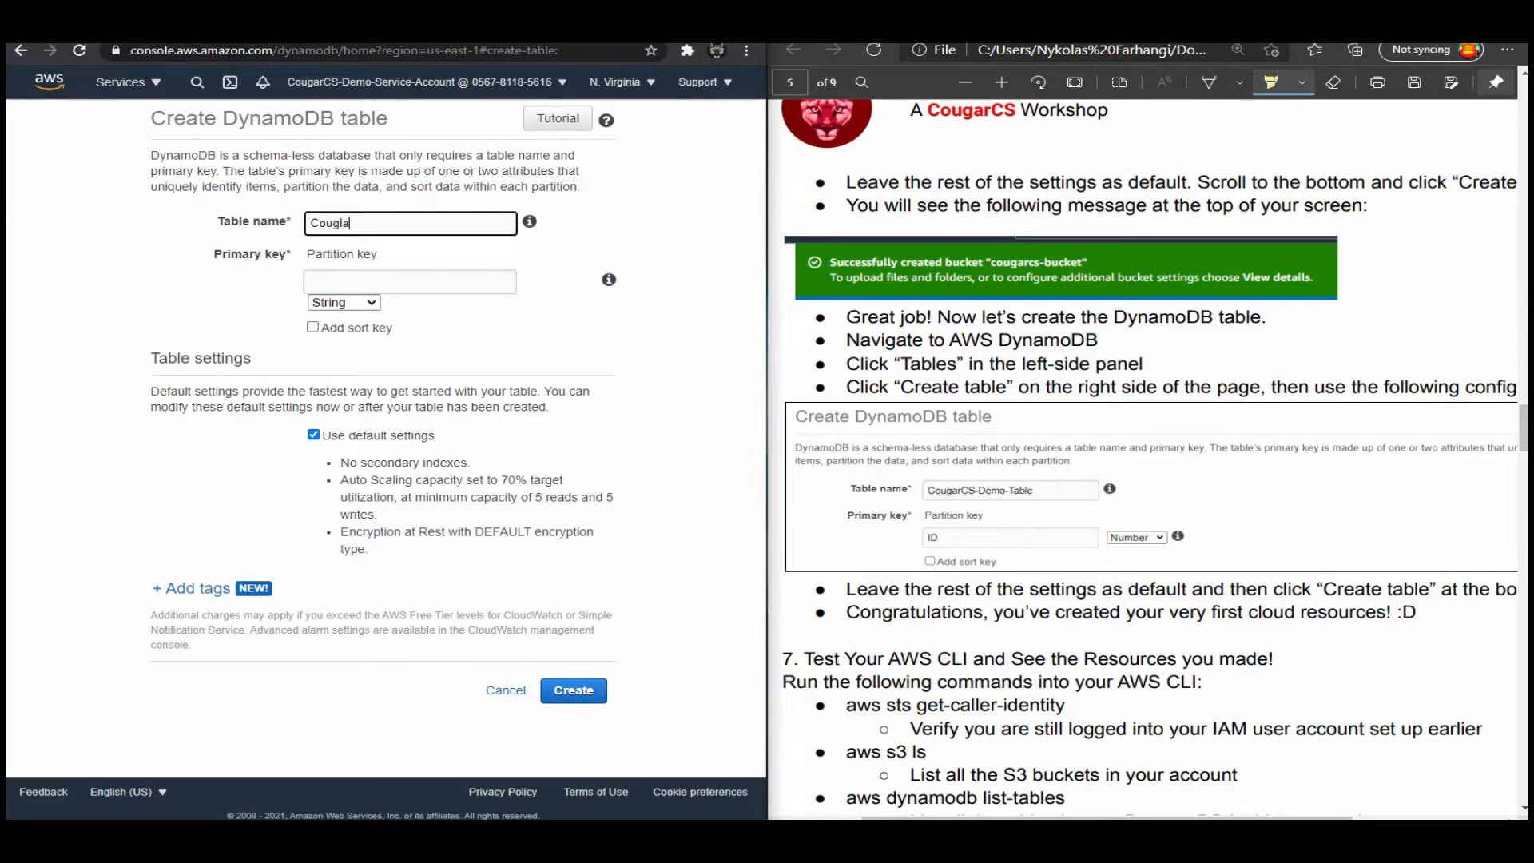
key(BackSpace)
text(CS-Demo-Table)
text(-1)
key(Tab)
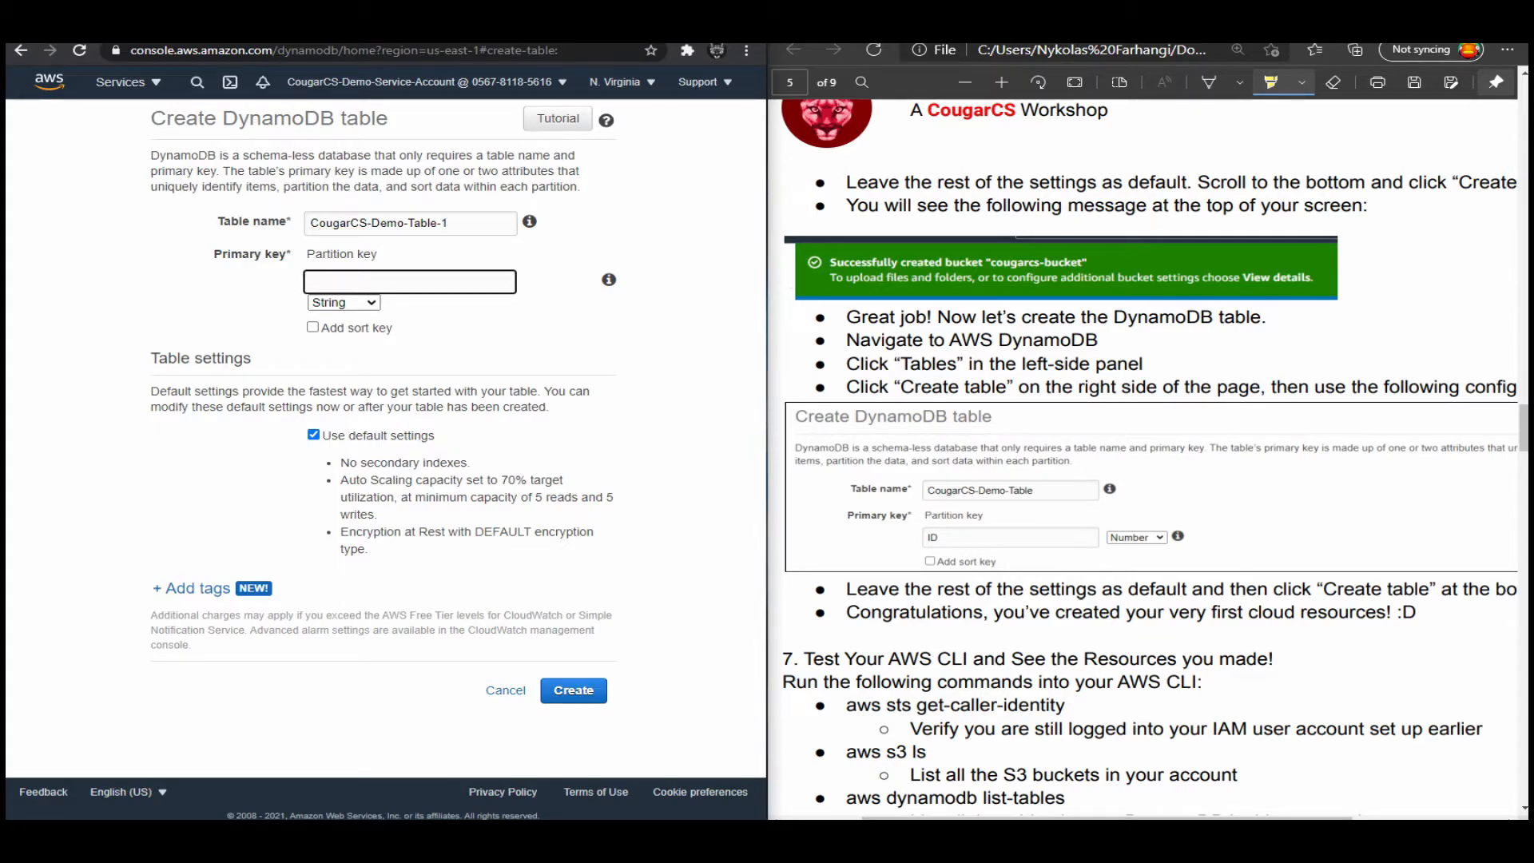
Set the partition key to ID with type Number and create the table with the default settings.
text(ID)
click(344, 303)
click(344, 348)
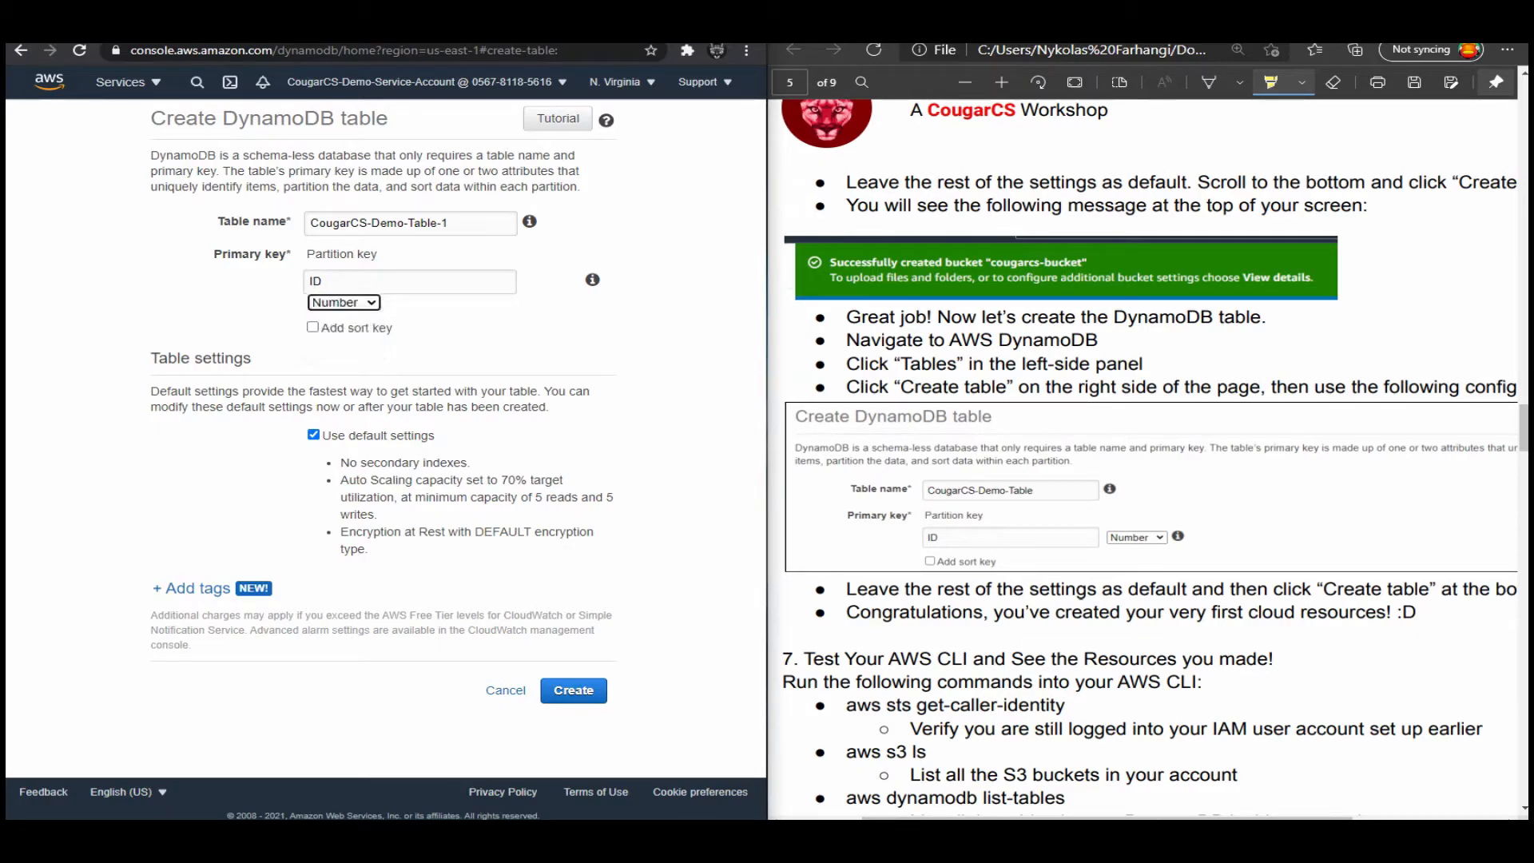
click(335, 281)
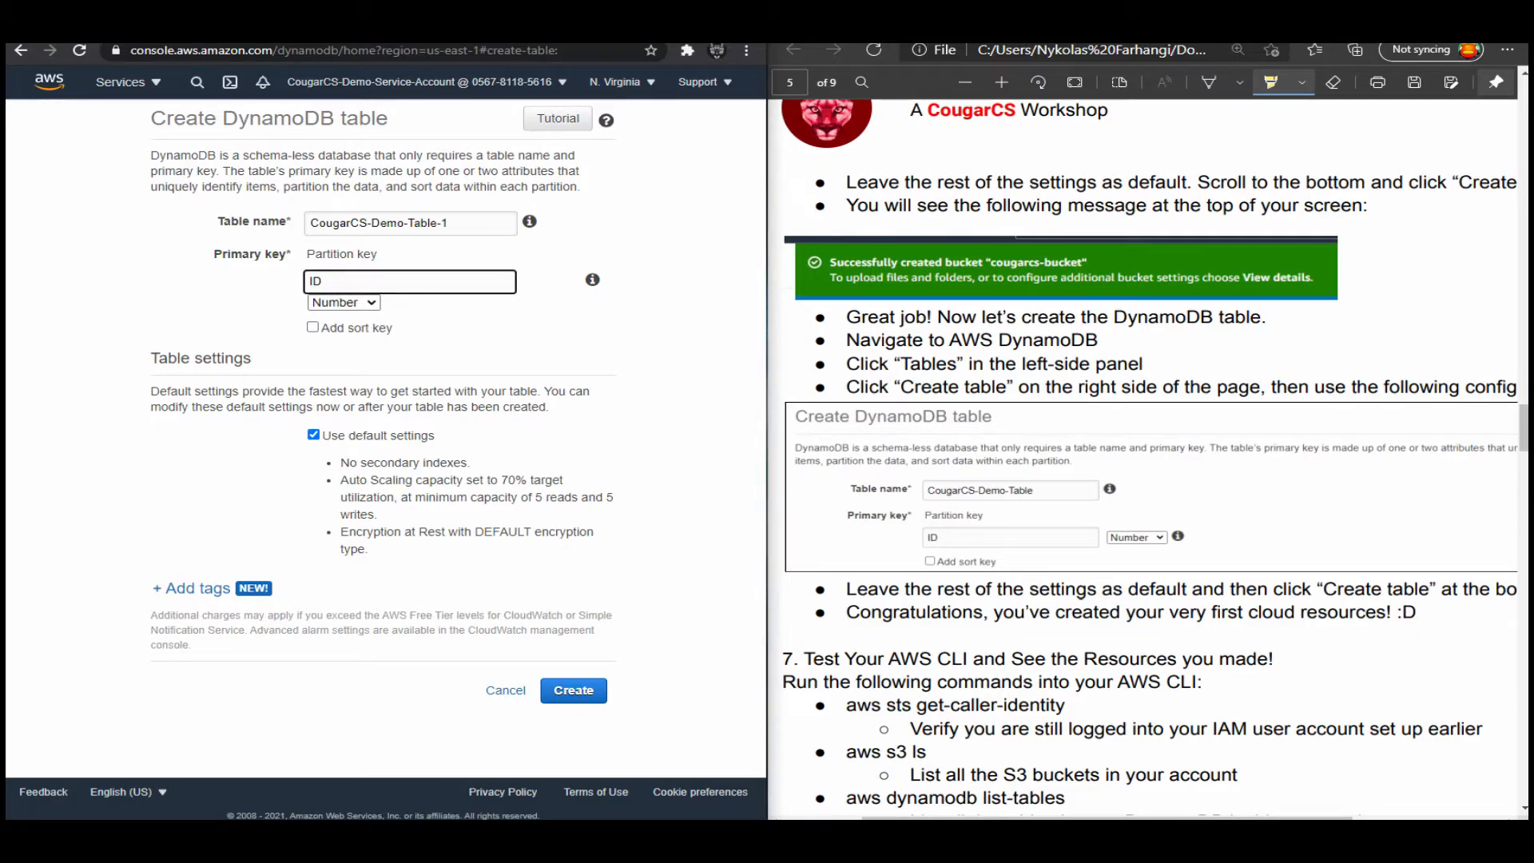
double_click(315, 281)
click(344, 303)
click(344, 302)
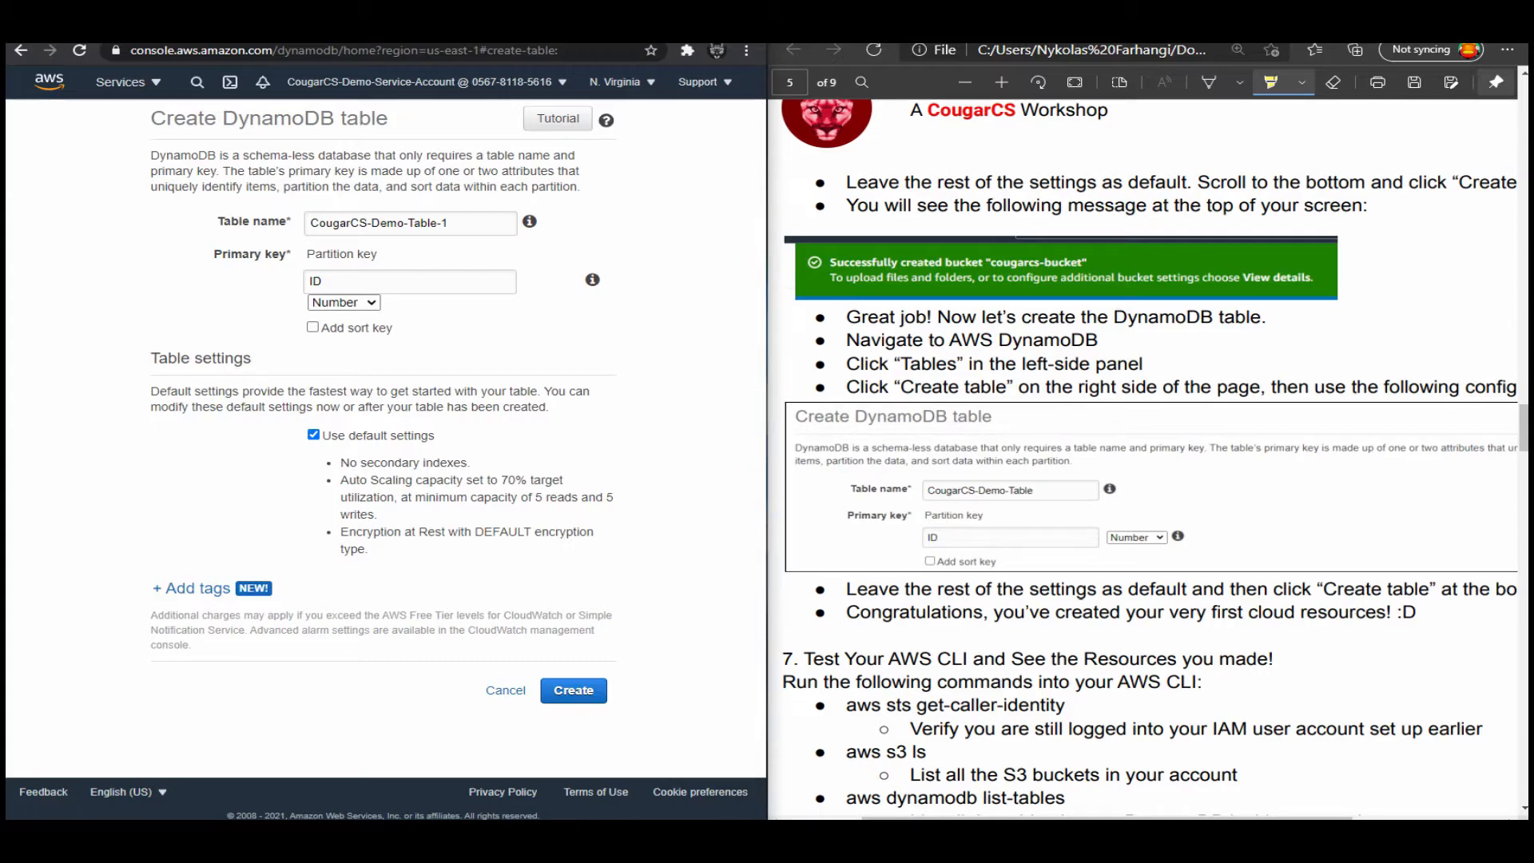
click(574, 690)
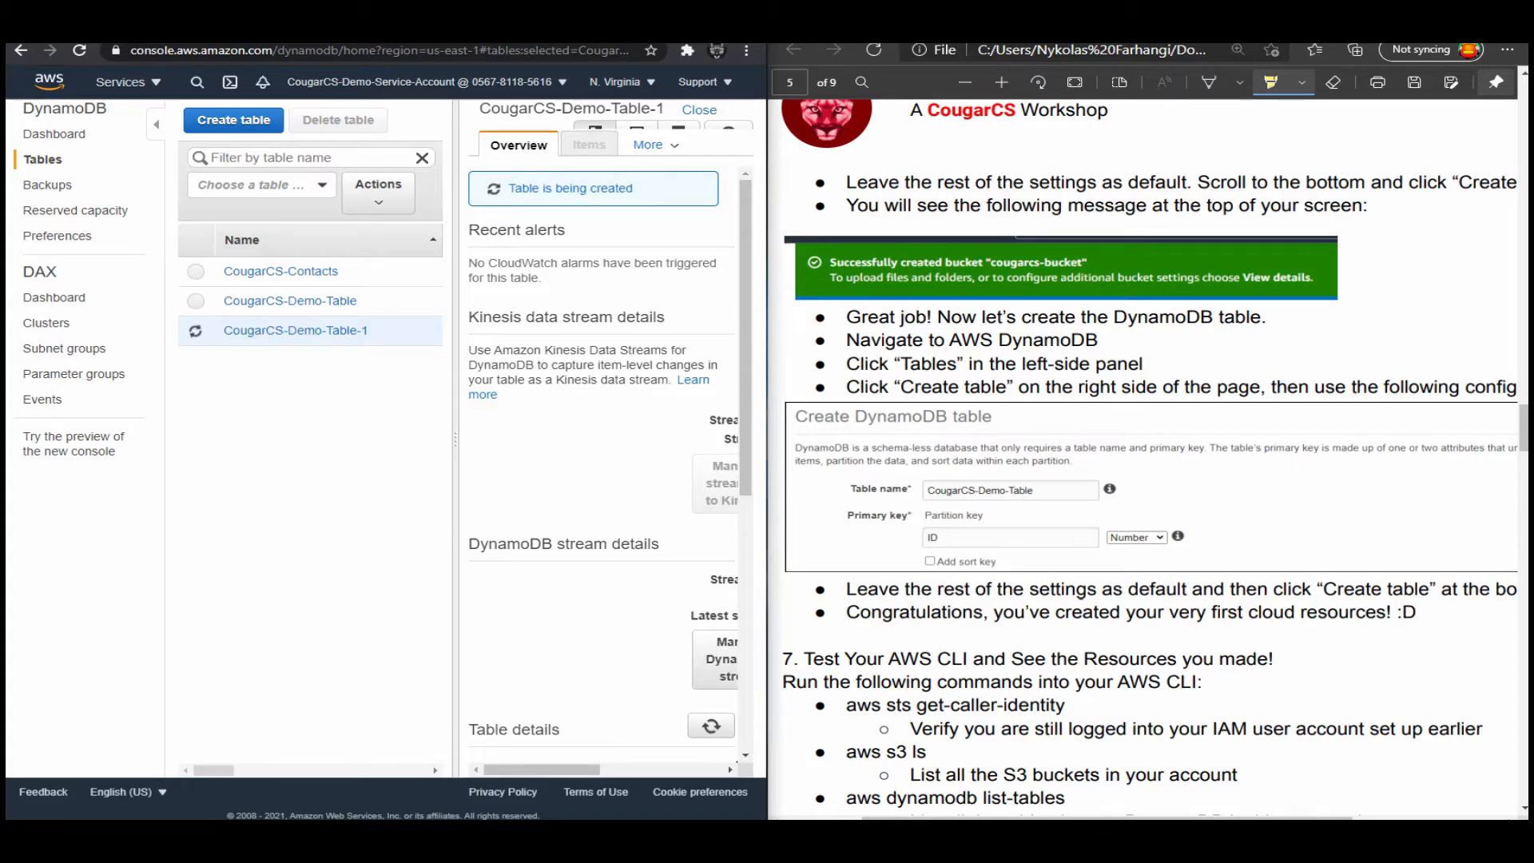
Switch to Windows PowerShell, shrink its window to uncover the guide's AWS CLI commands, and run "aws sts get-caller-identity".
scroll(1150, 400, down, 4)
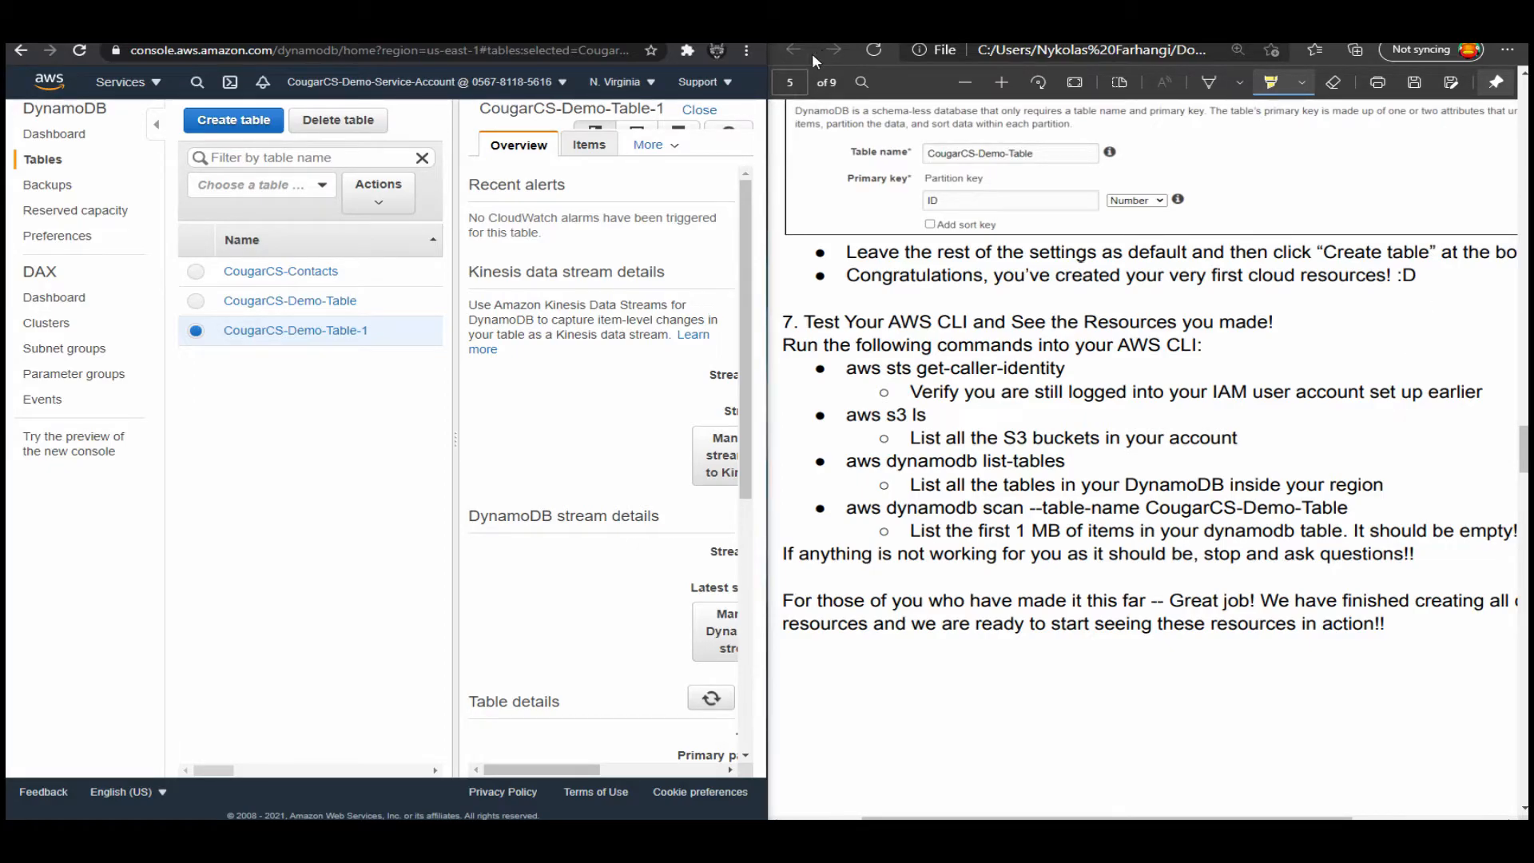
drag(6, 186, 786, 193)
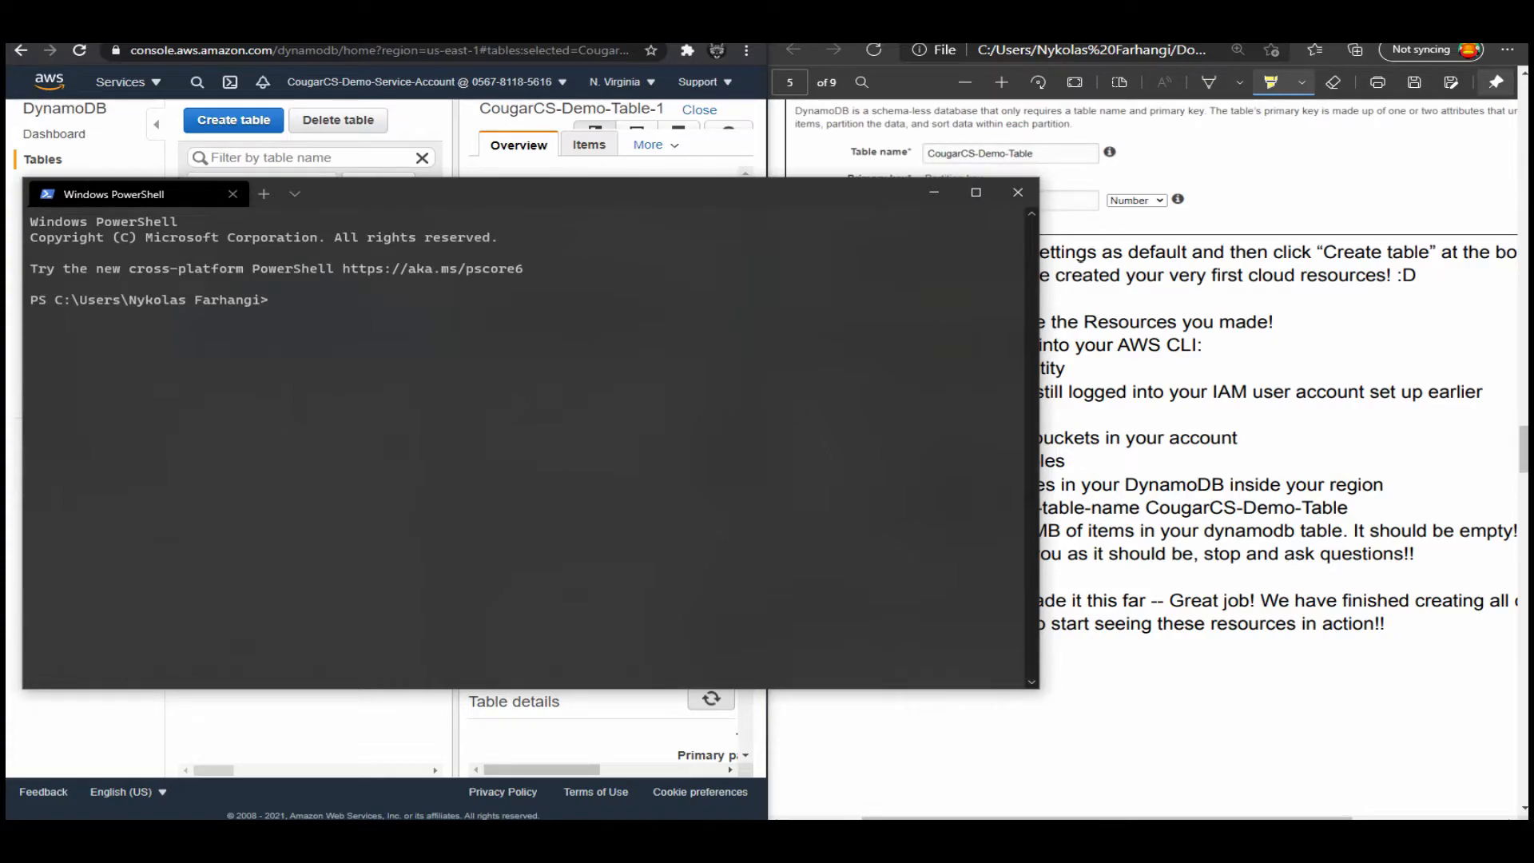
drag(1039, 688, 750, 517)
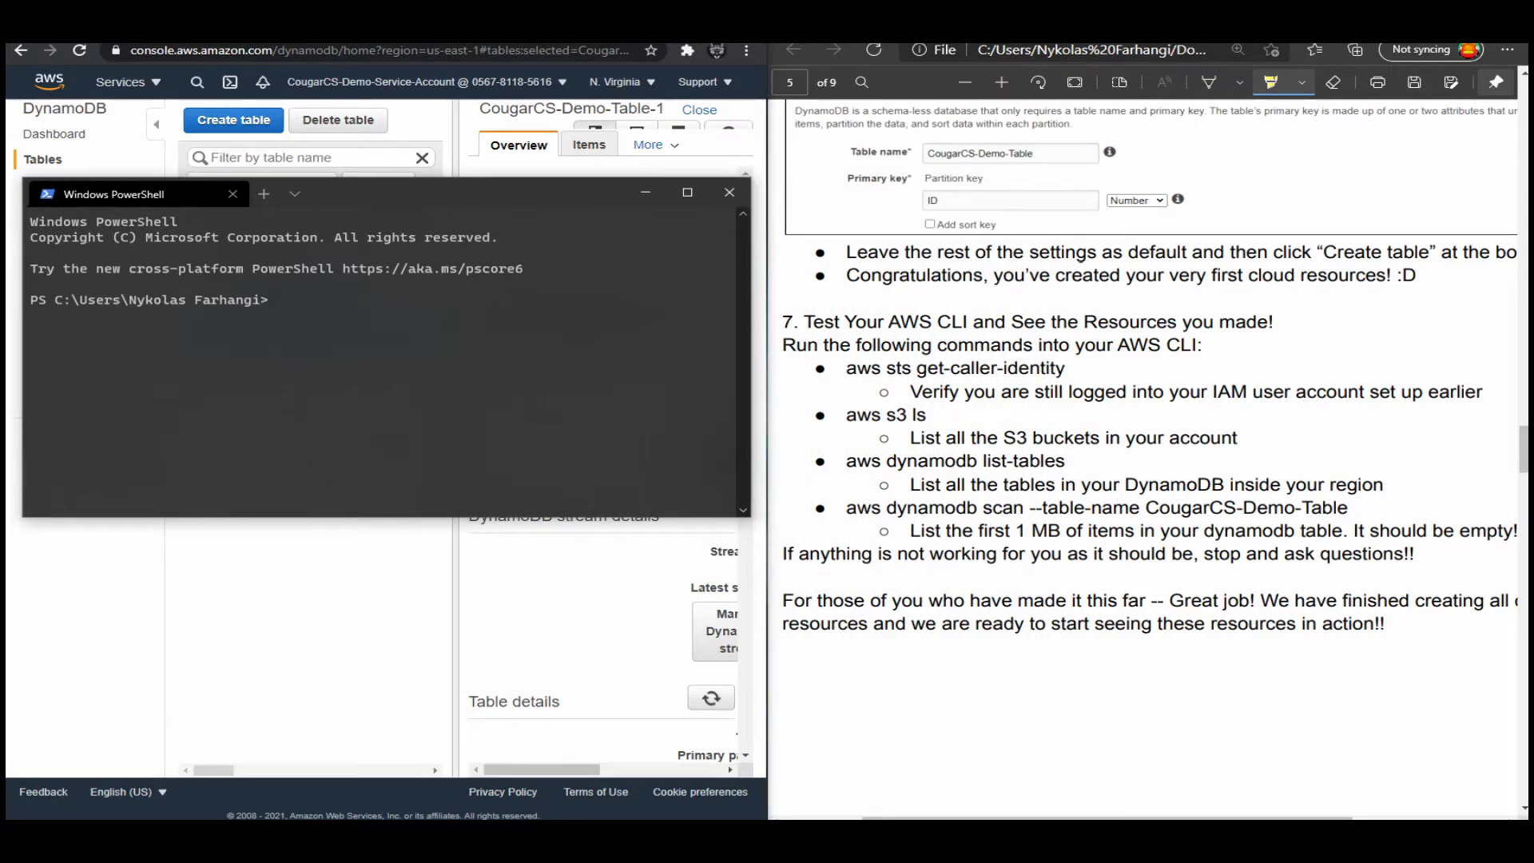
text(aws sts get-)
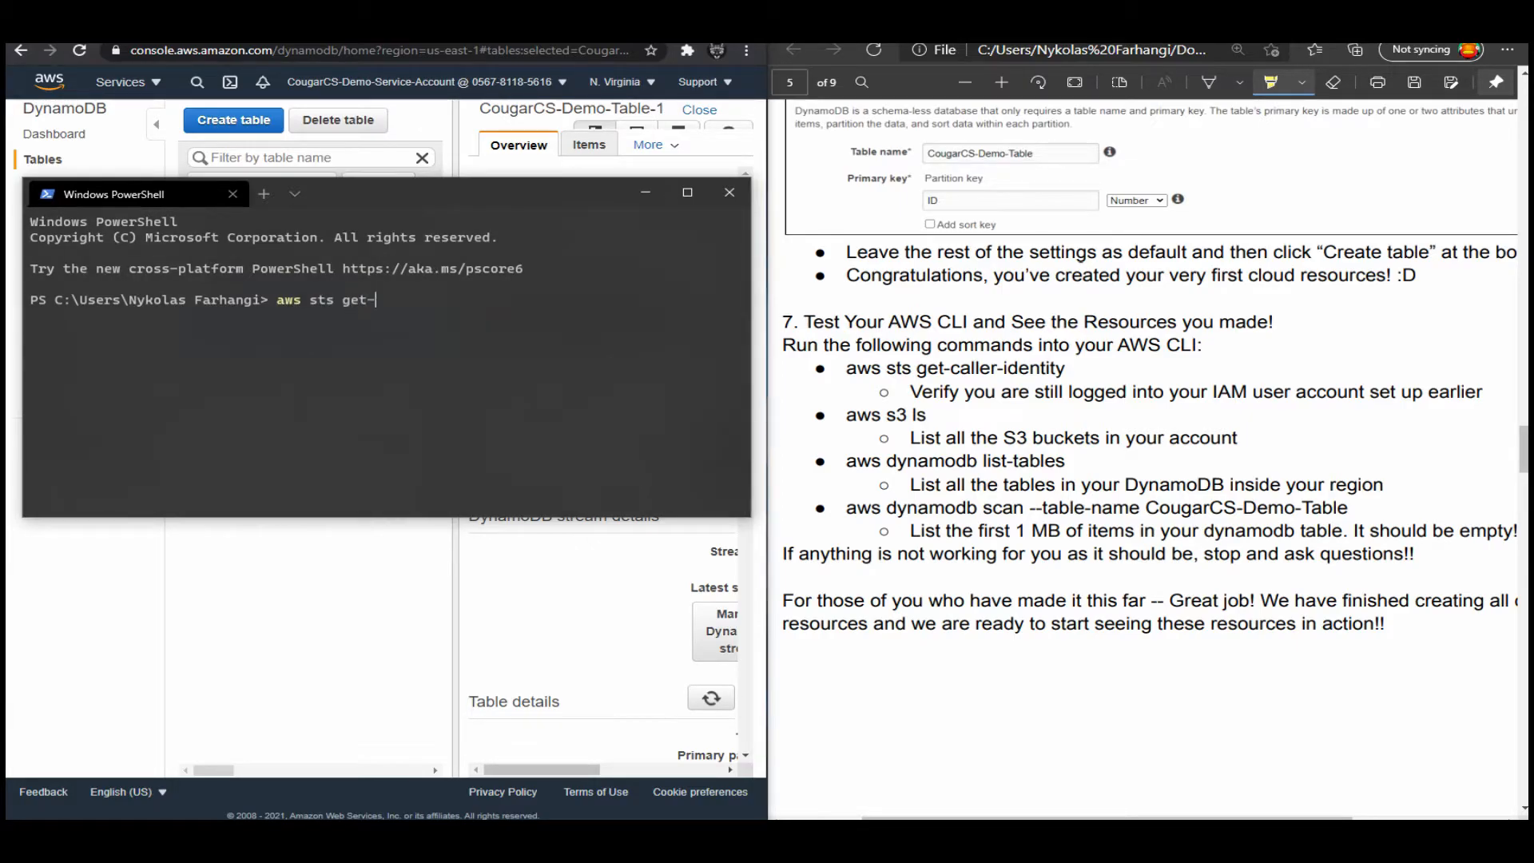
text(caller-identity)
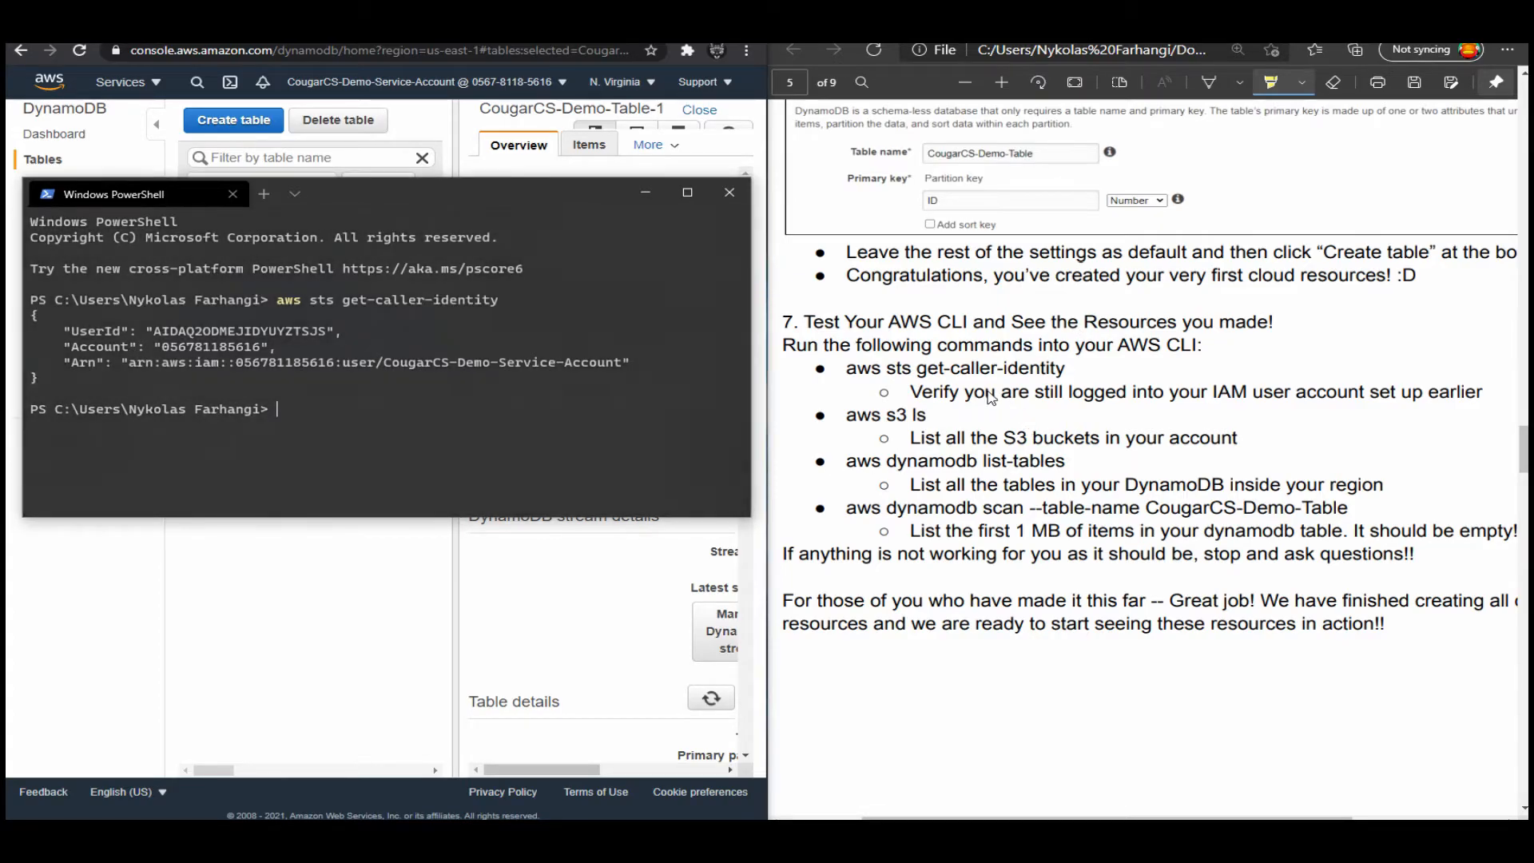
Run "aws s3 ls" in PowerShell to list the account's S3 buckets.
drag(265, 409, 274, 409)
click(1287, 434)
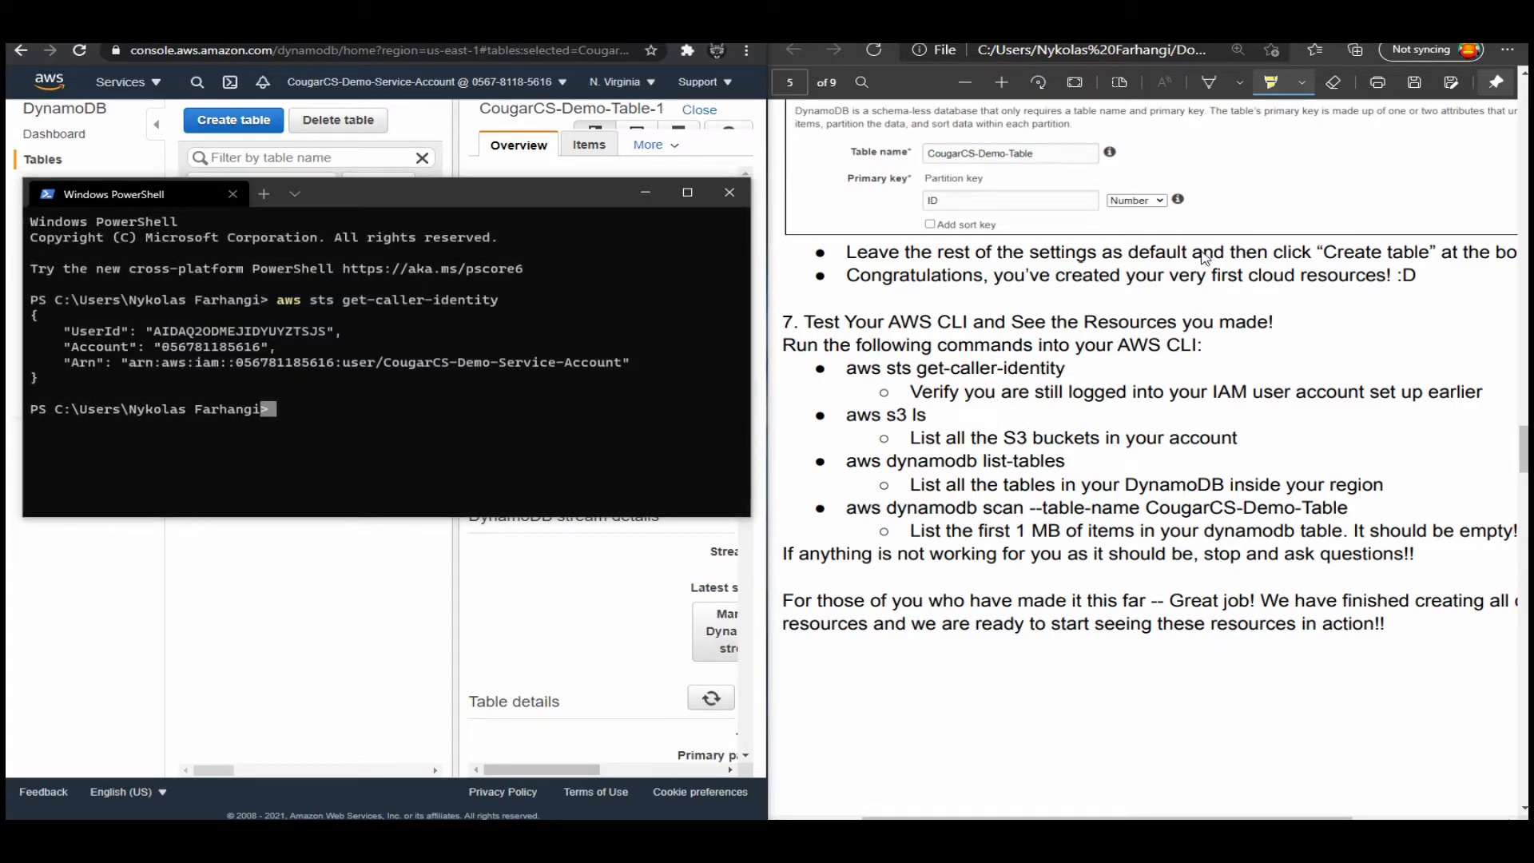
click(355, 423)
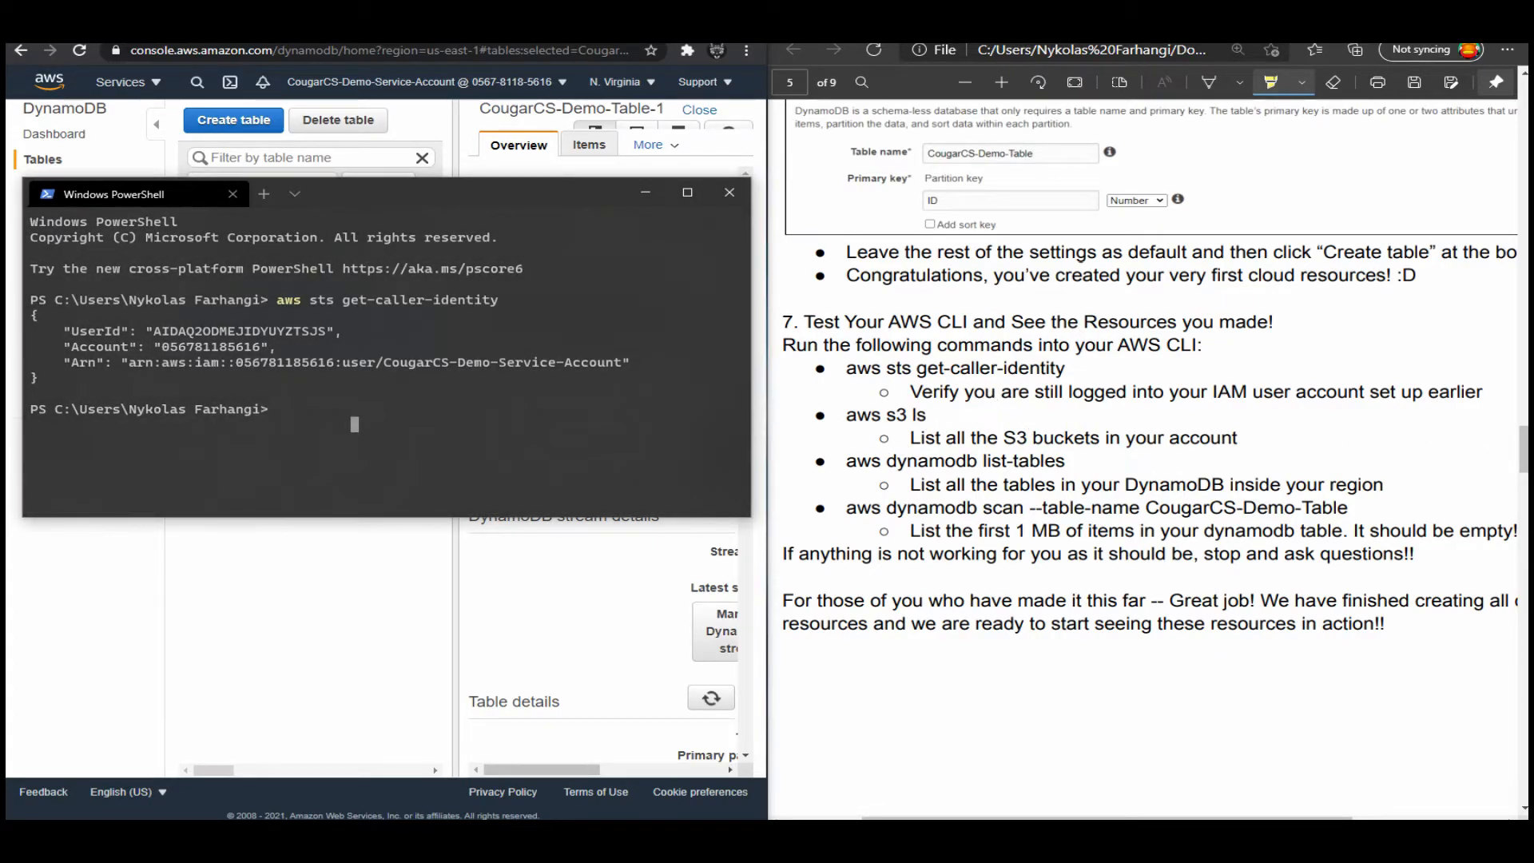
text(aws s3 ls)
key(Return)
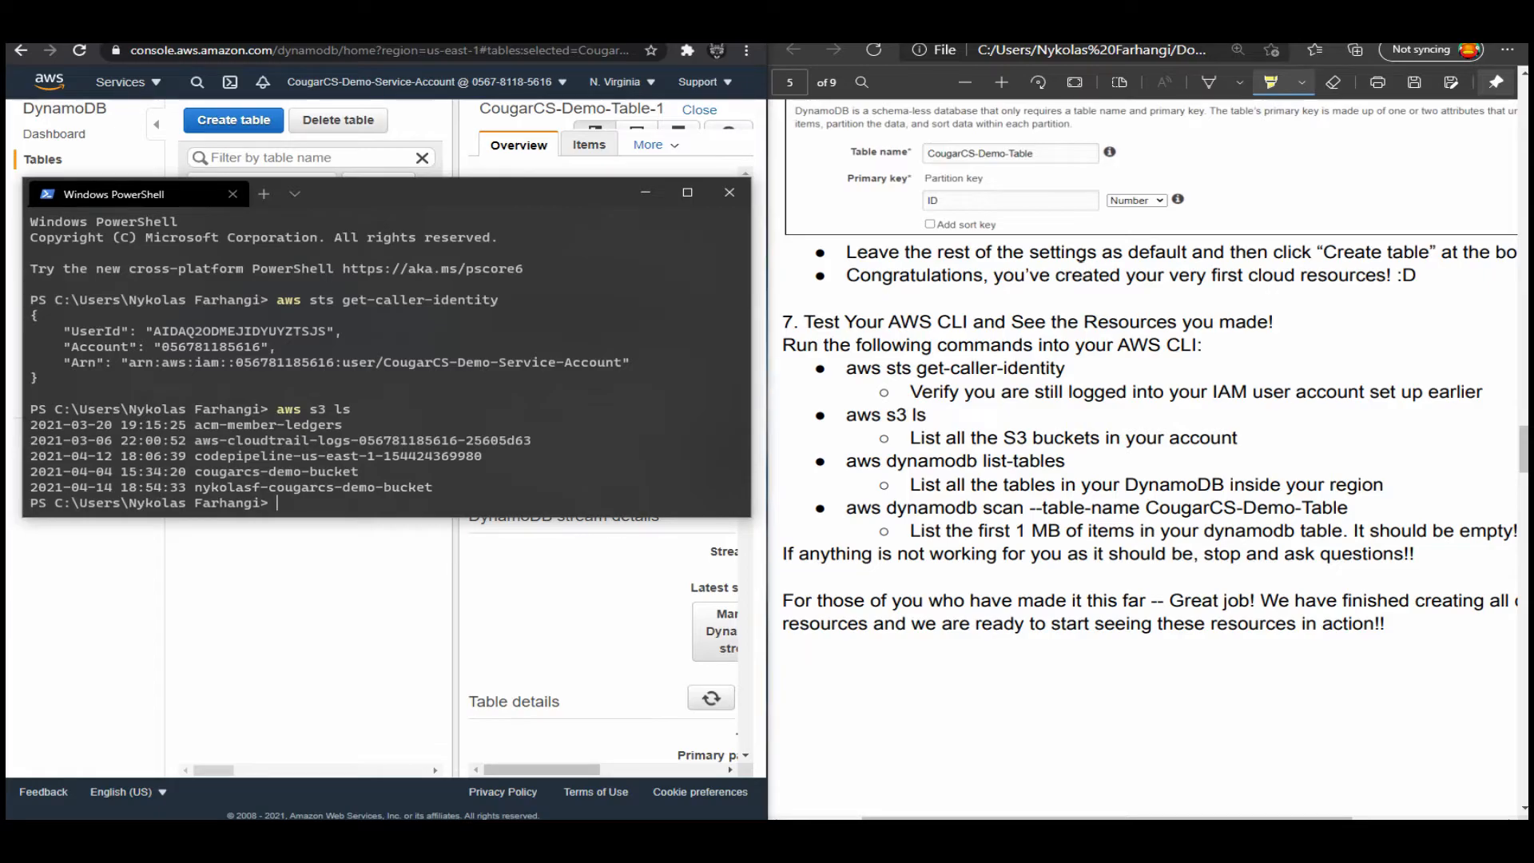
Run "aws dynamodb list-tables" to list the DynamoDB tables in the region.
text(aws dynamo)
text(db-)
text(list-tables)
key(Return)
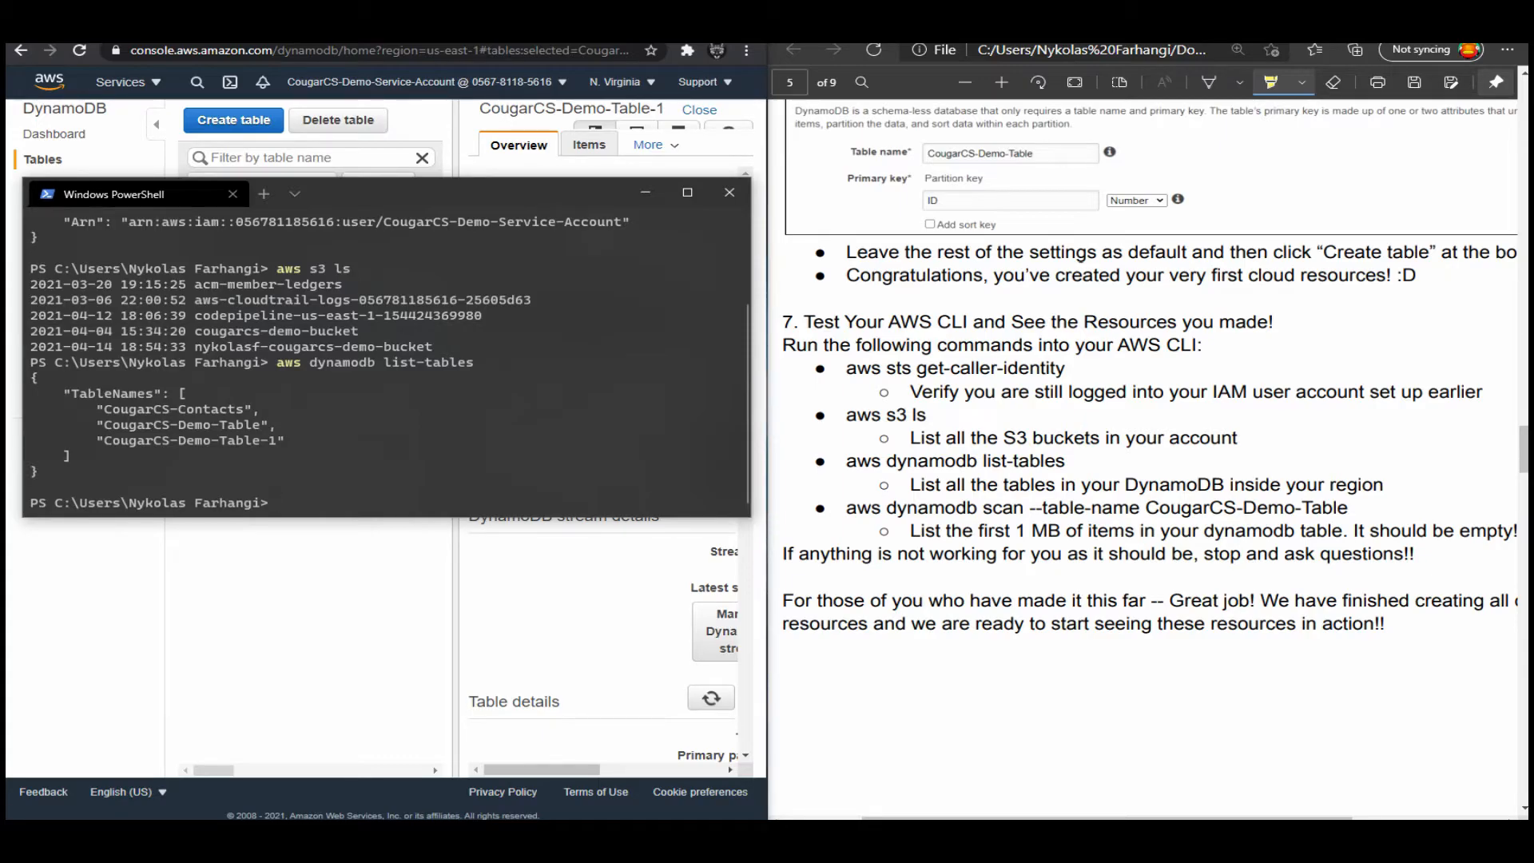
Highlight the command "aws dynamodb scan --table-name CougarCS-Demo-Table" in the workshop guide.
drag(846, 508, 1347, 508)
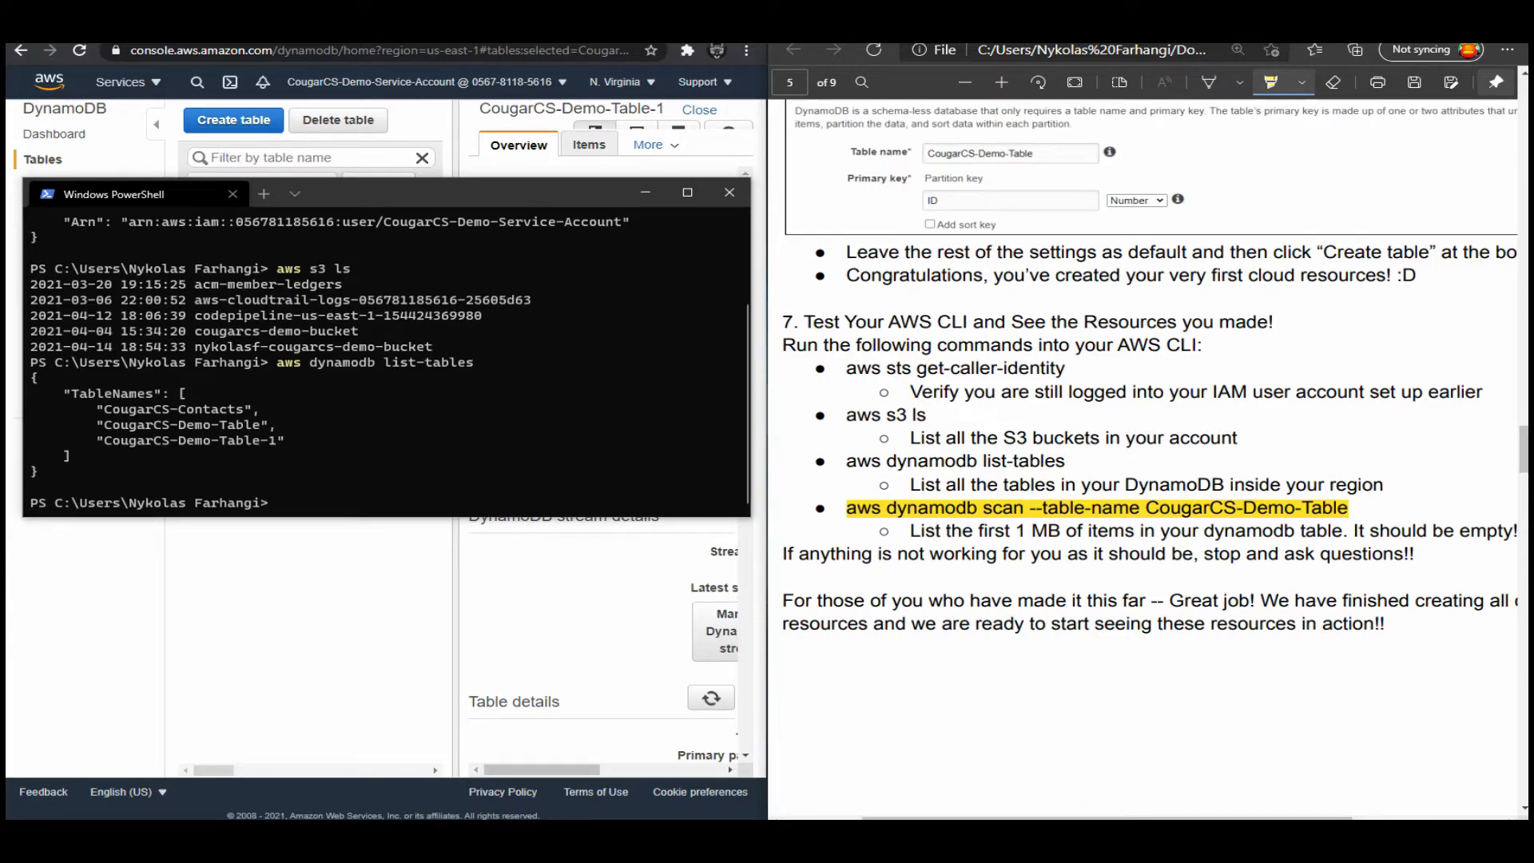
scroll(1155, 367, down, 1)
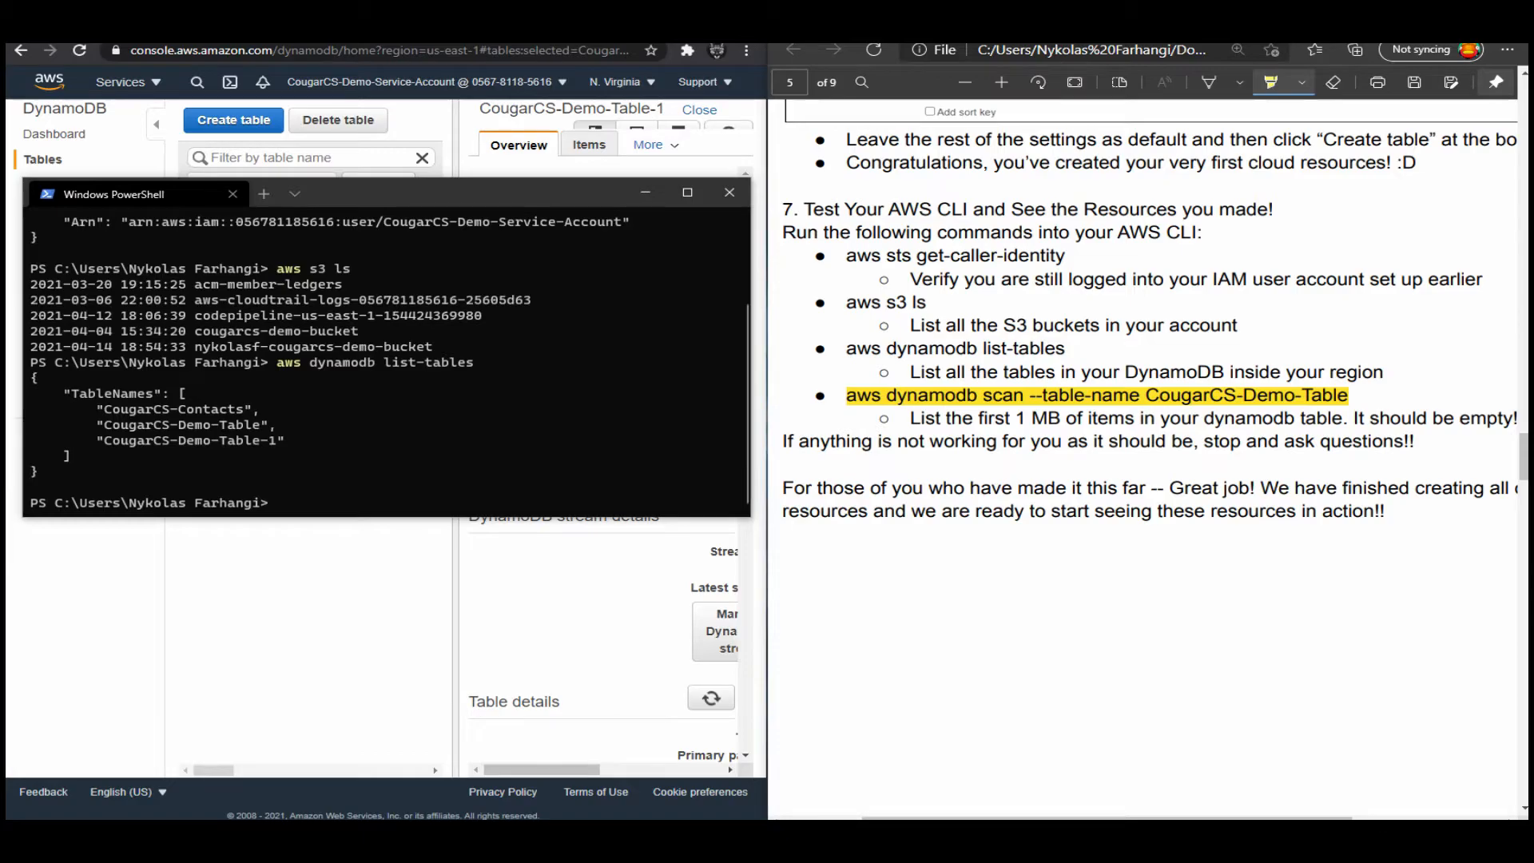
click(479, 399)
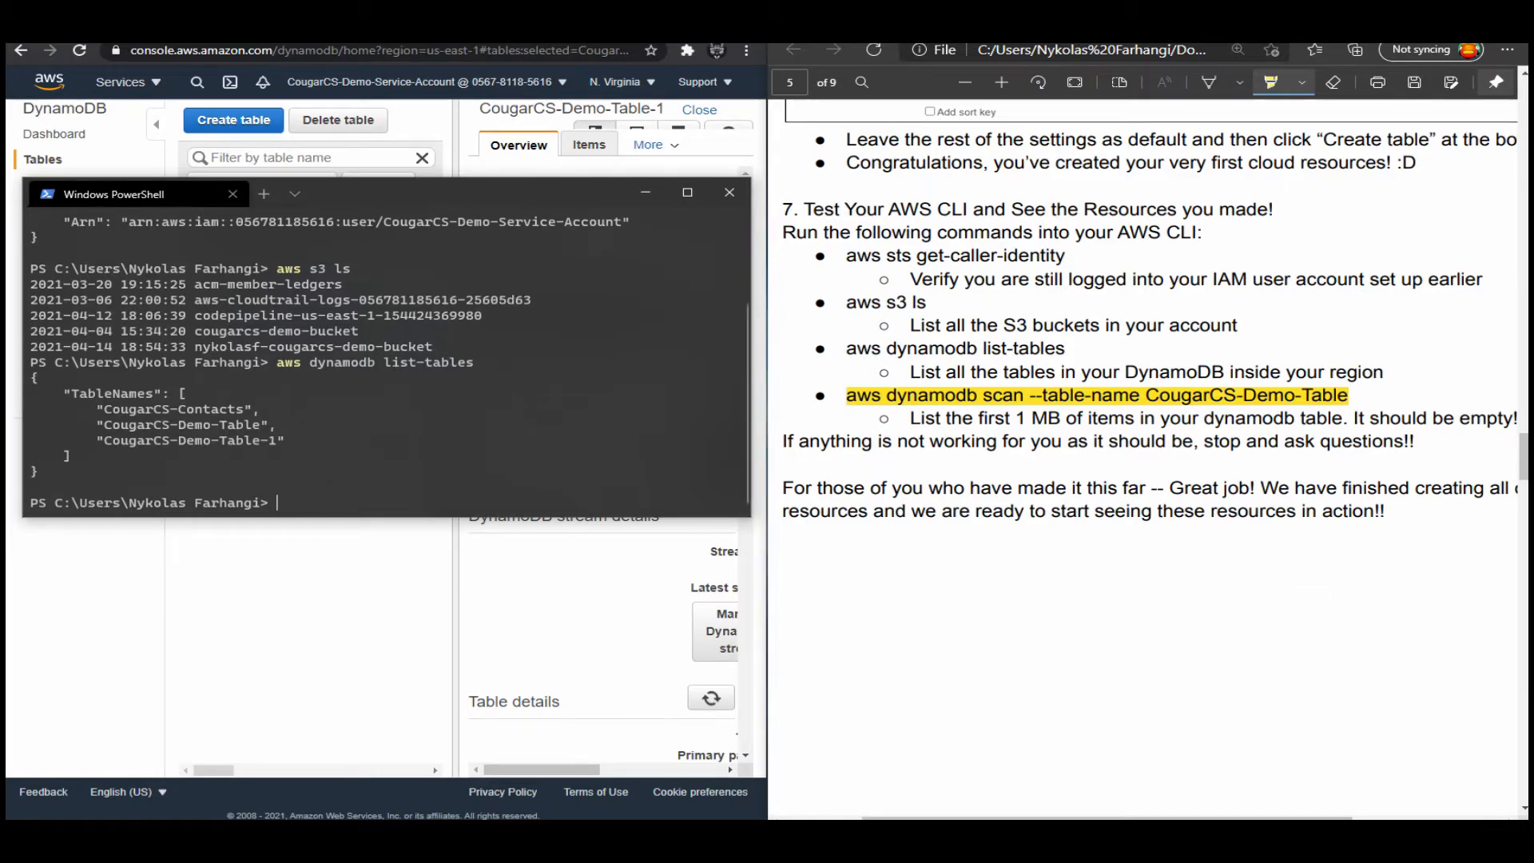
Minimize PowerShell, enlarge the DynamoDB console to full width, and inspect its list of AWS regions.
click(646, 192)
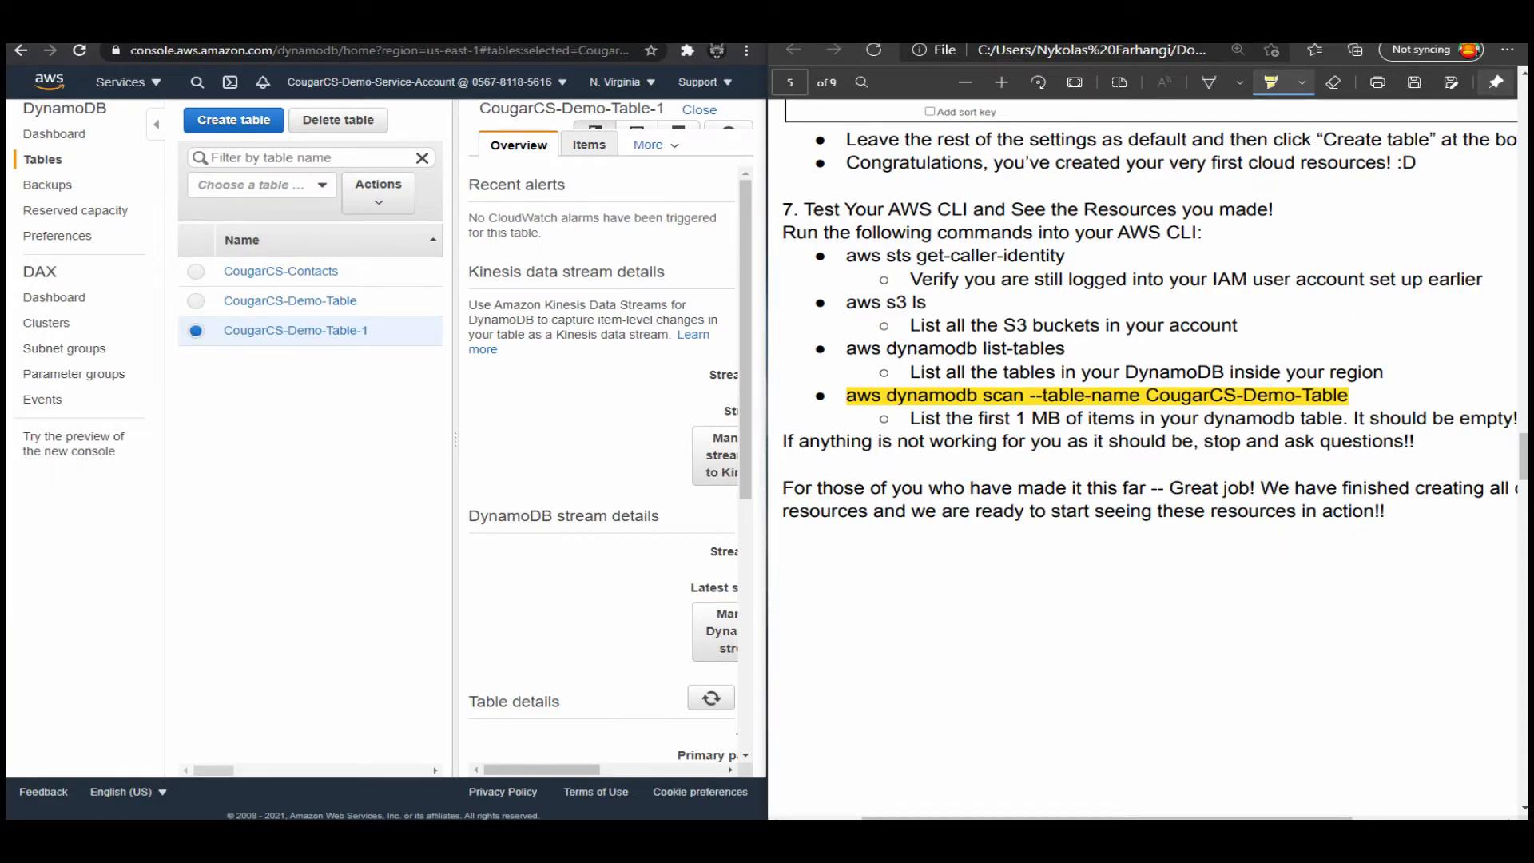
drag(607, 24, 384, 0)
click(1389, 74)
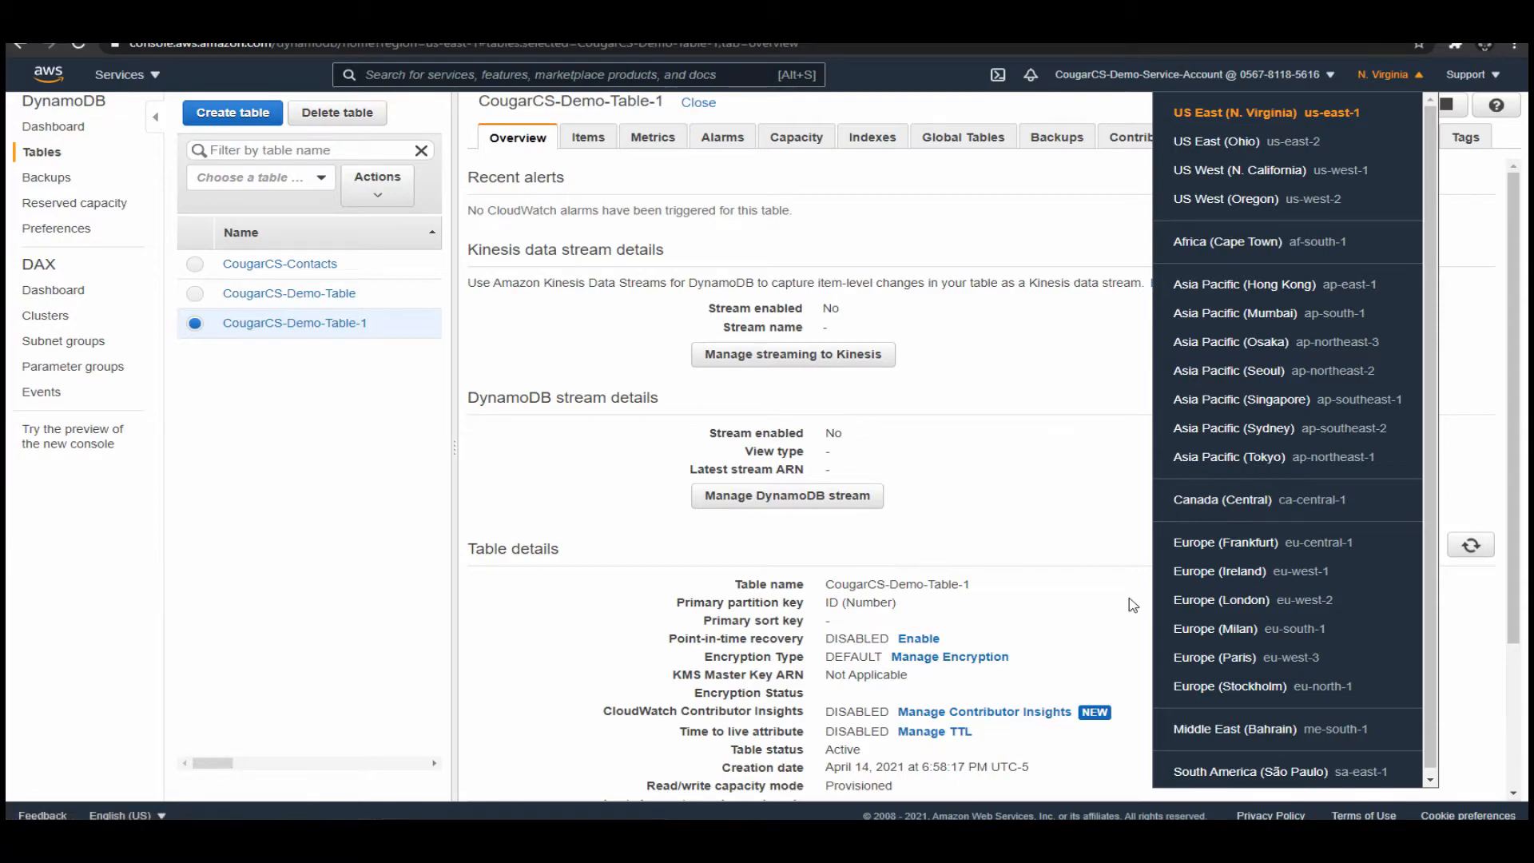
click(503, 627)
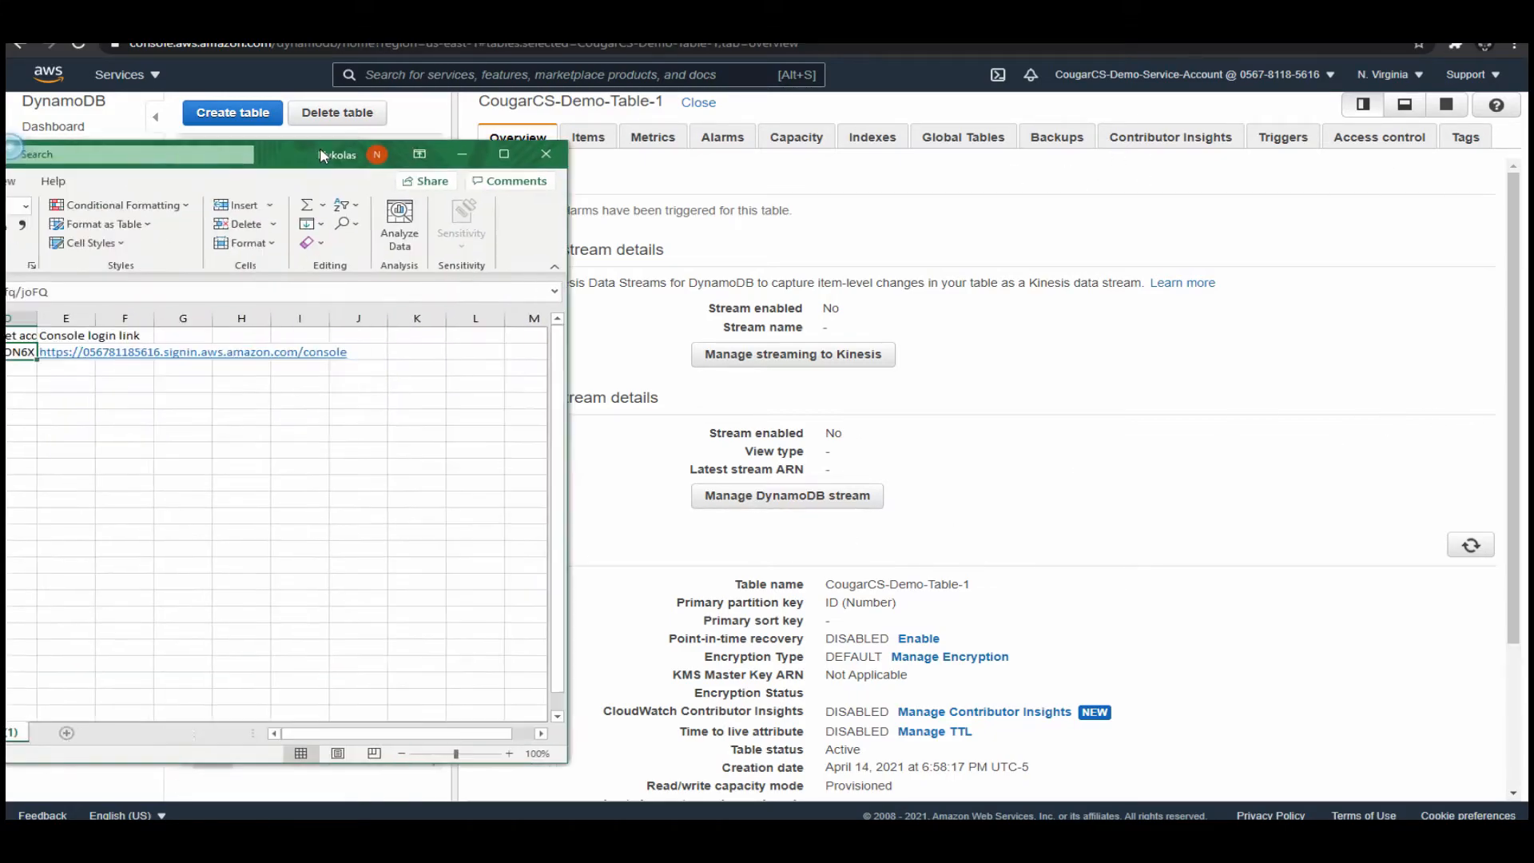
Bring the new_user_credentials (1).csv workbook fully into view in Excel and inspect its access key and secret access key cells.
drag(320, 147, 699, 120)
click(408, 357)
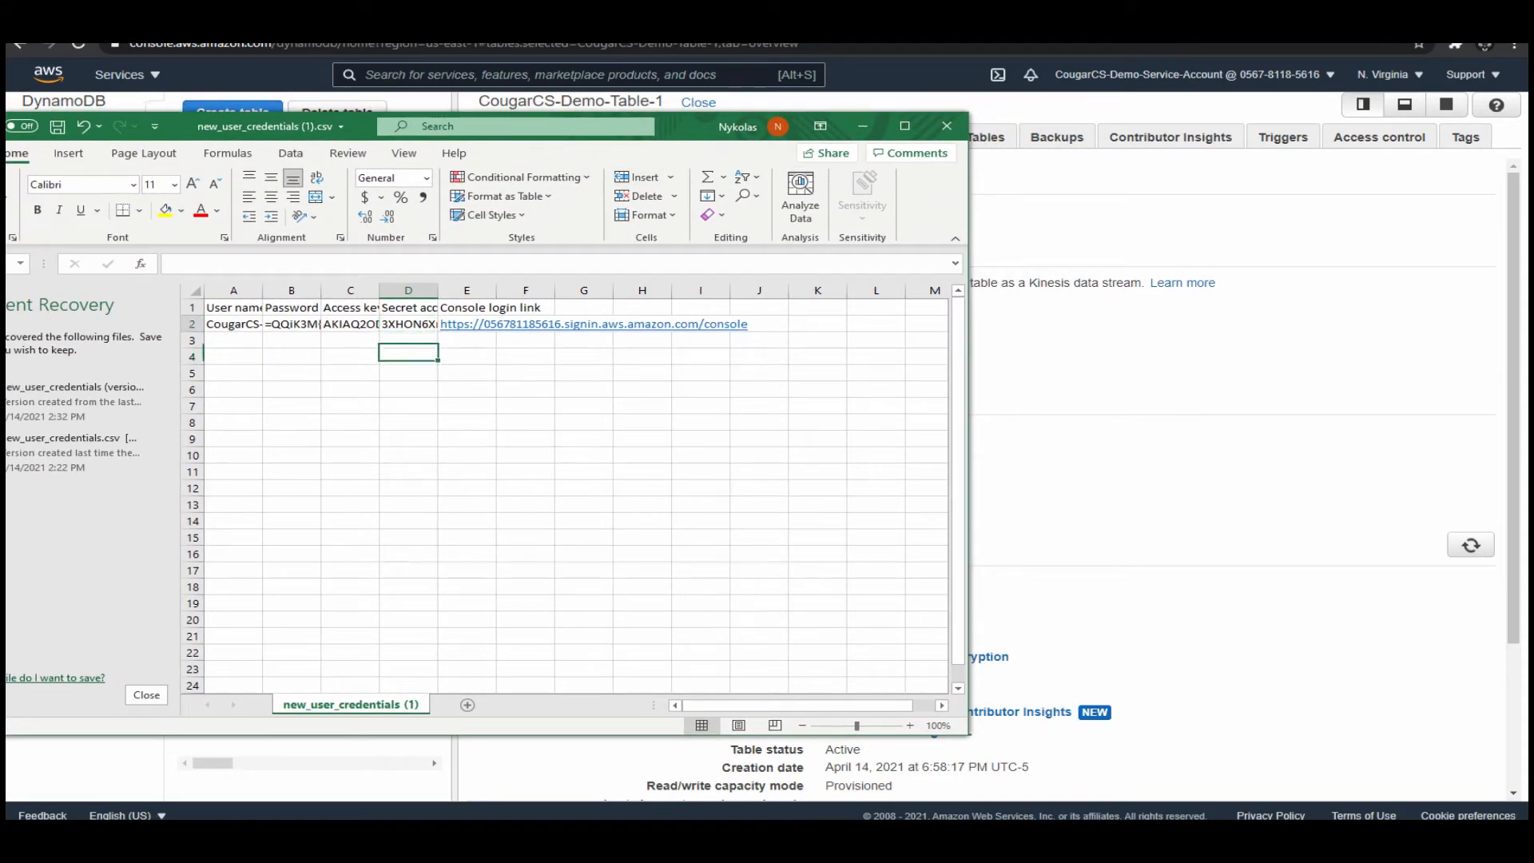
click(408, 324)
drag(450, 264, 170, 265)
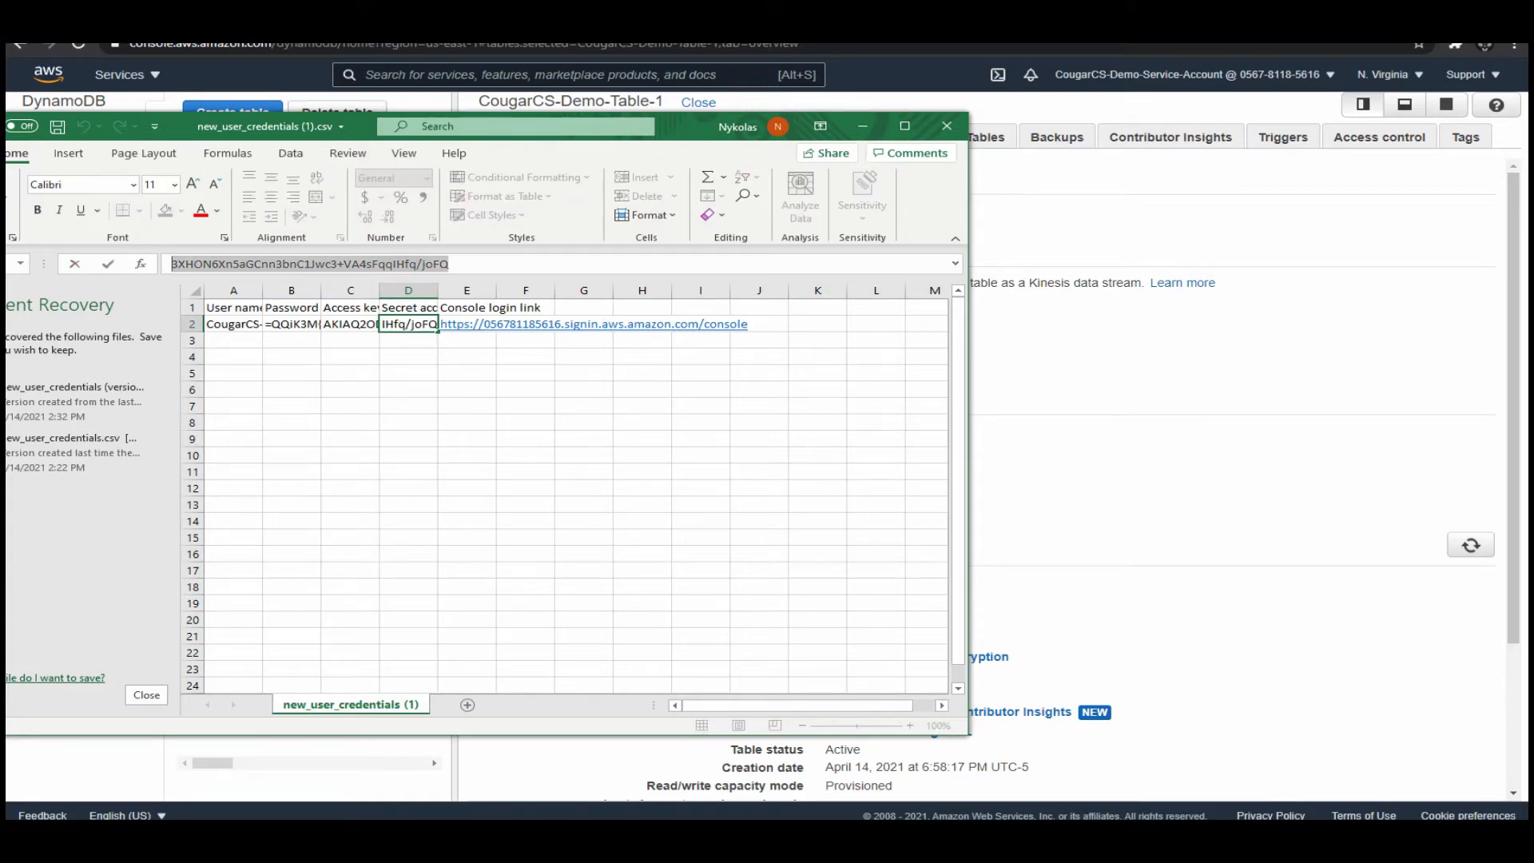
click(450, 263)
click(350, 325)
click(325, 263)
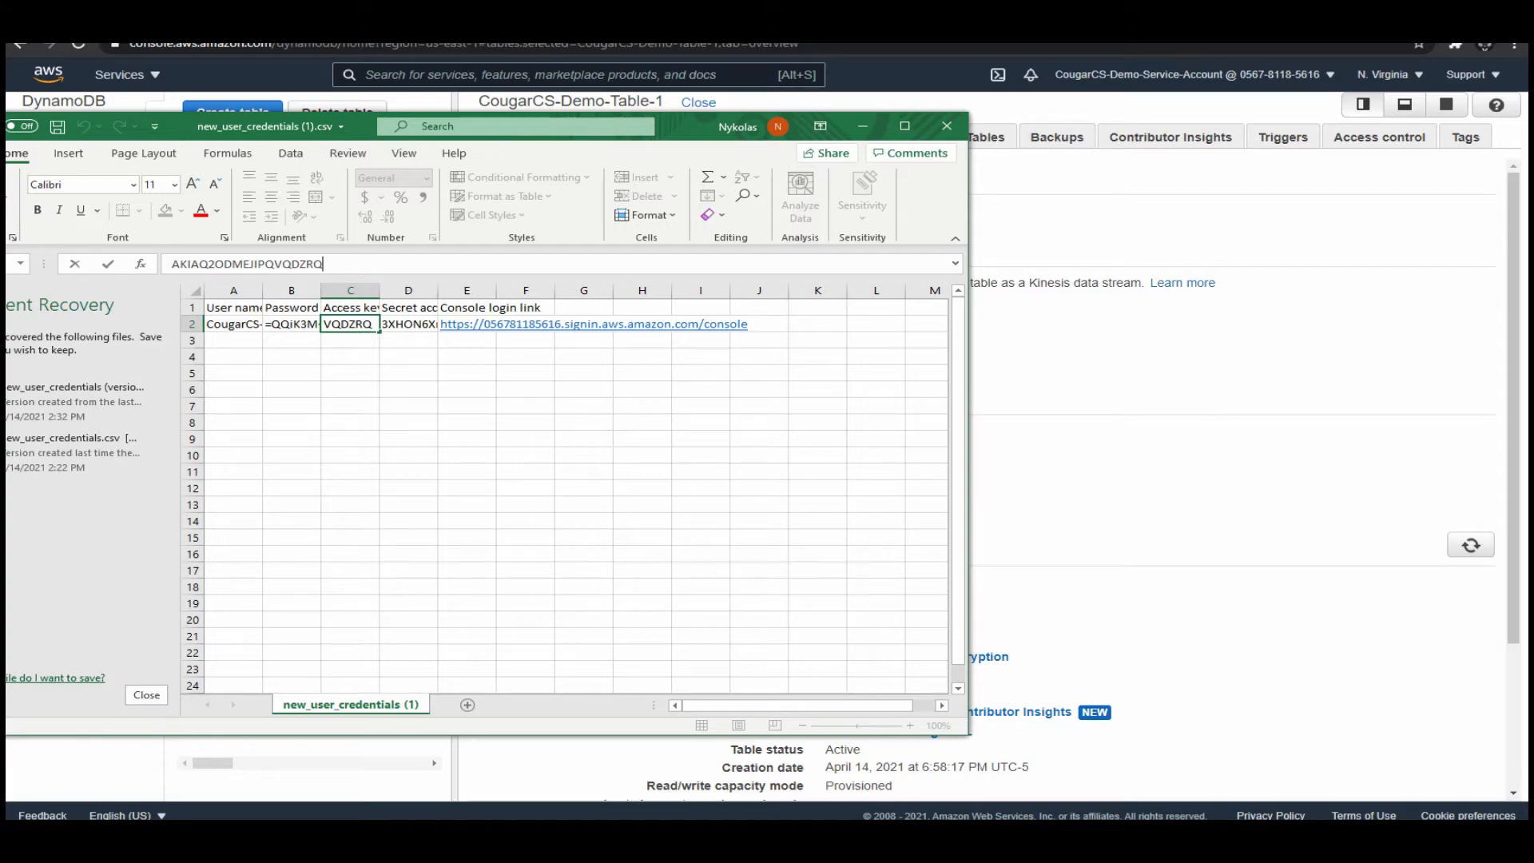
click(408, 324)
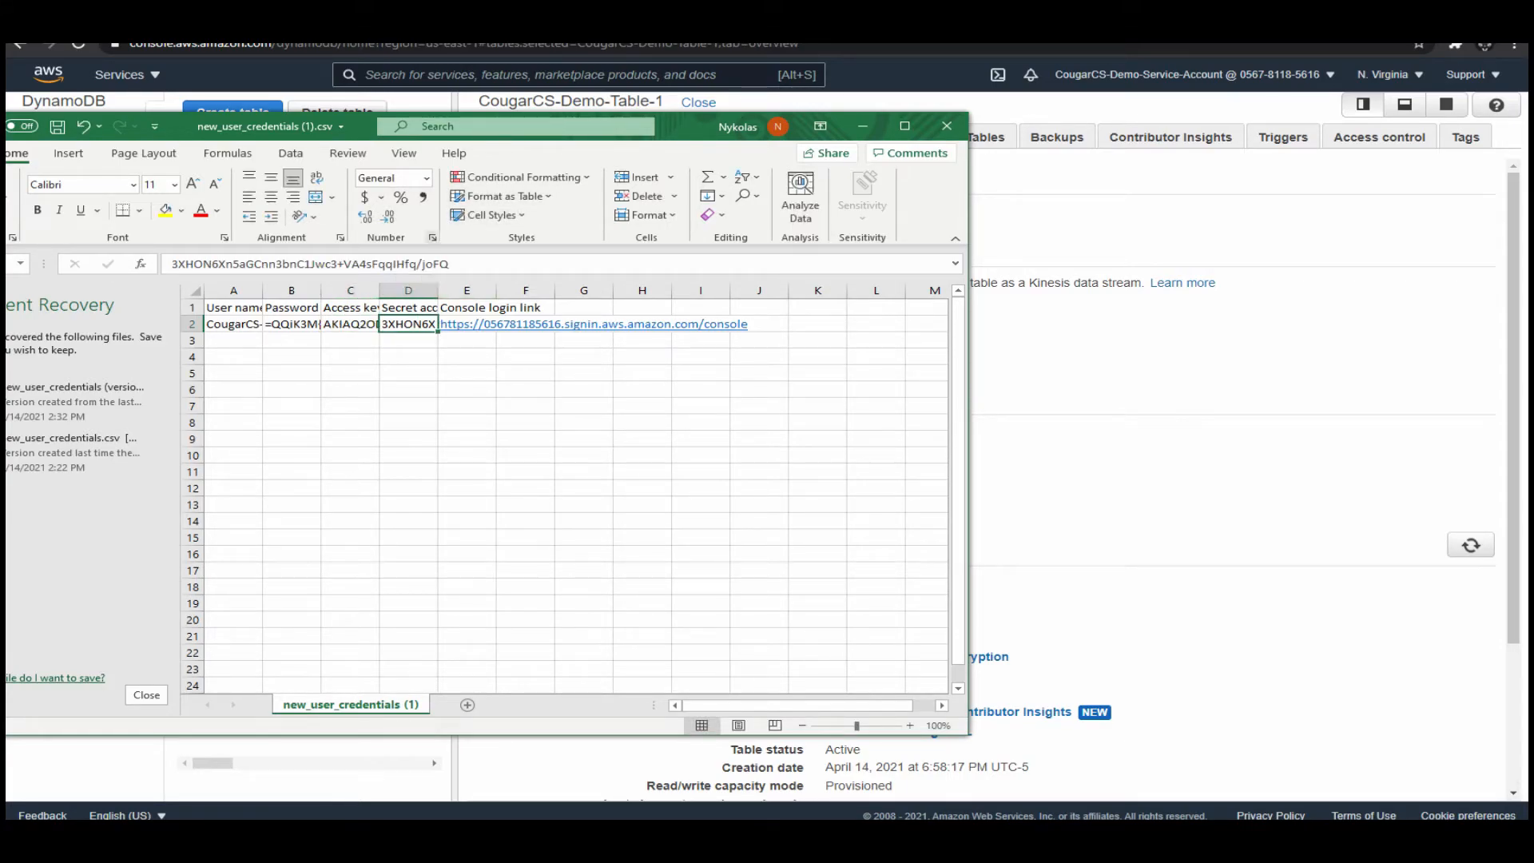
key(alt+Tab)
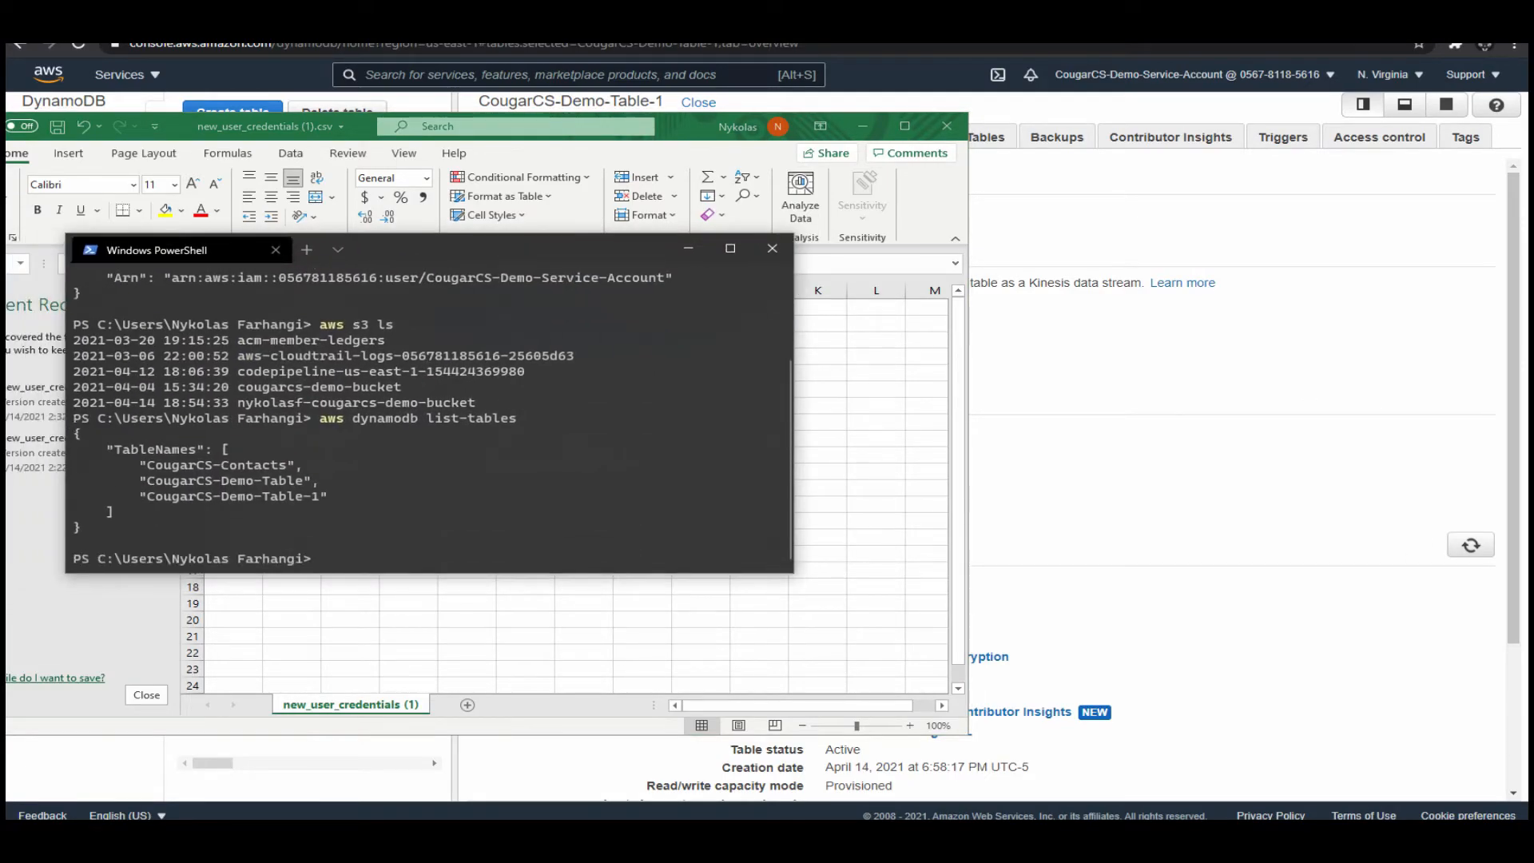
text(q2w)
key(BackSpace)
key(BackSpace)
key(BackSpace)
text(aws)
key(BackSpace)
key(BackSpace)
key(BackSpace)
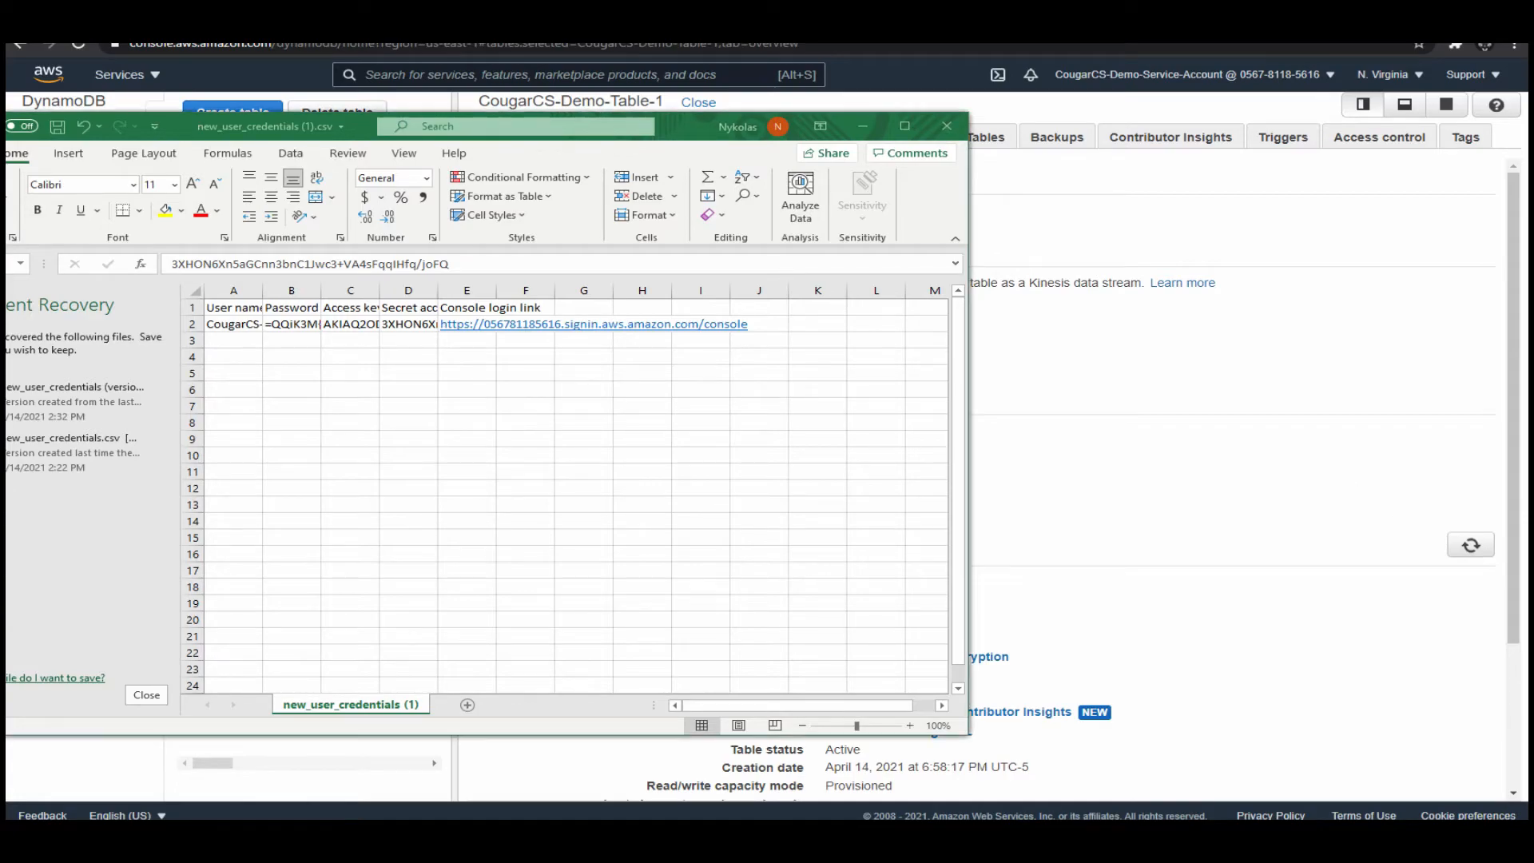
Clear away the credentials workbook and the DynamoDB console, and bring up the Zoom meeting window with its chat.
click(1273, 599)
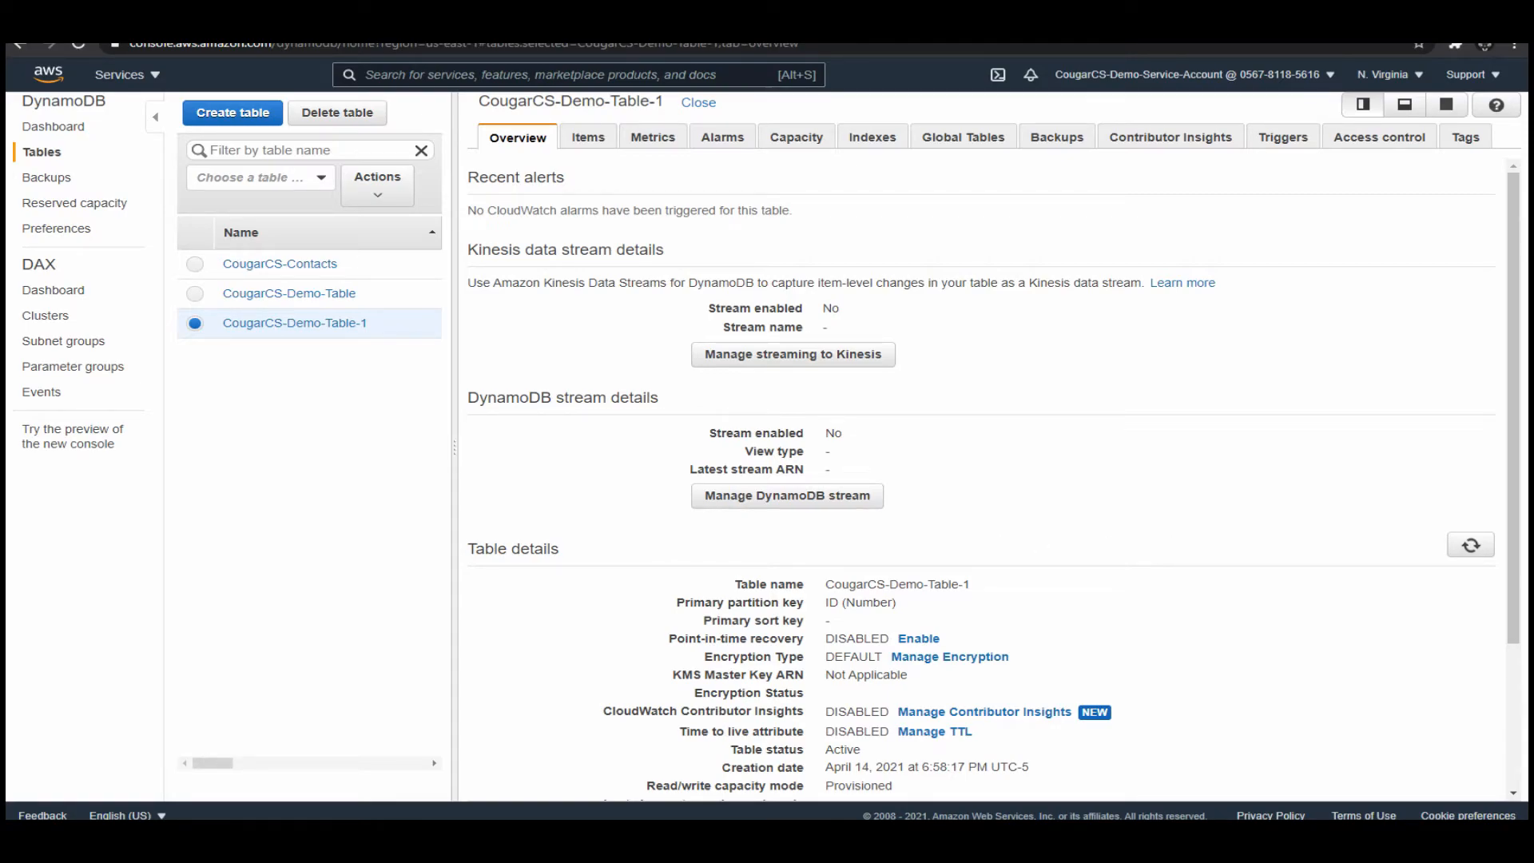
drag(7, 199, 906, 131)
click(1431, 14)
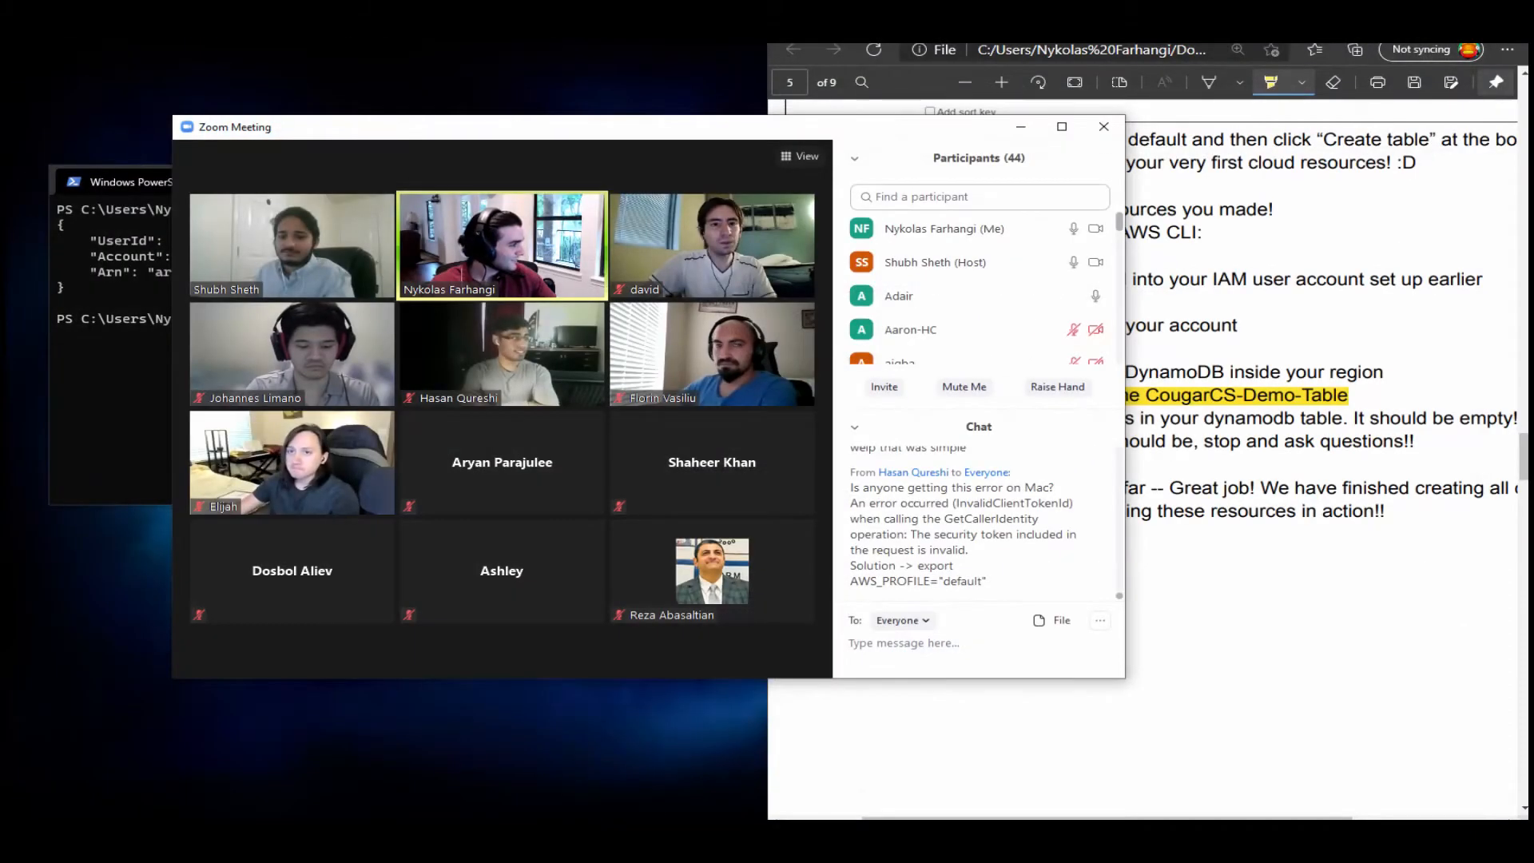
click(1508, 14)
key(Return)
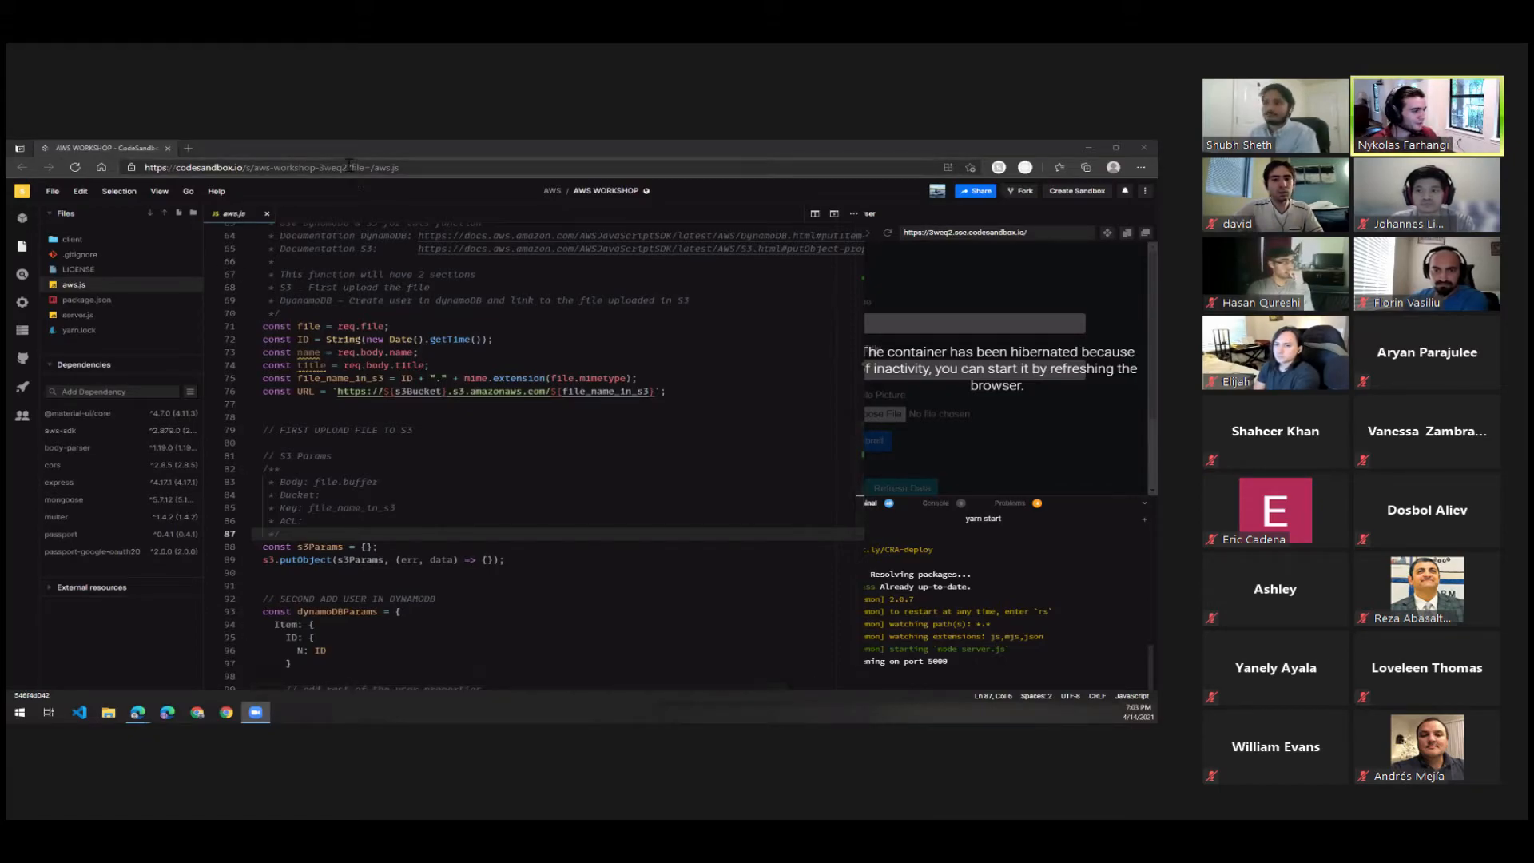
drag(348, 167, 145, 168)
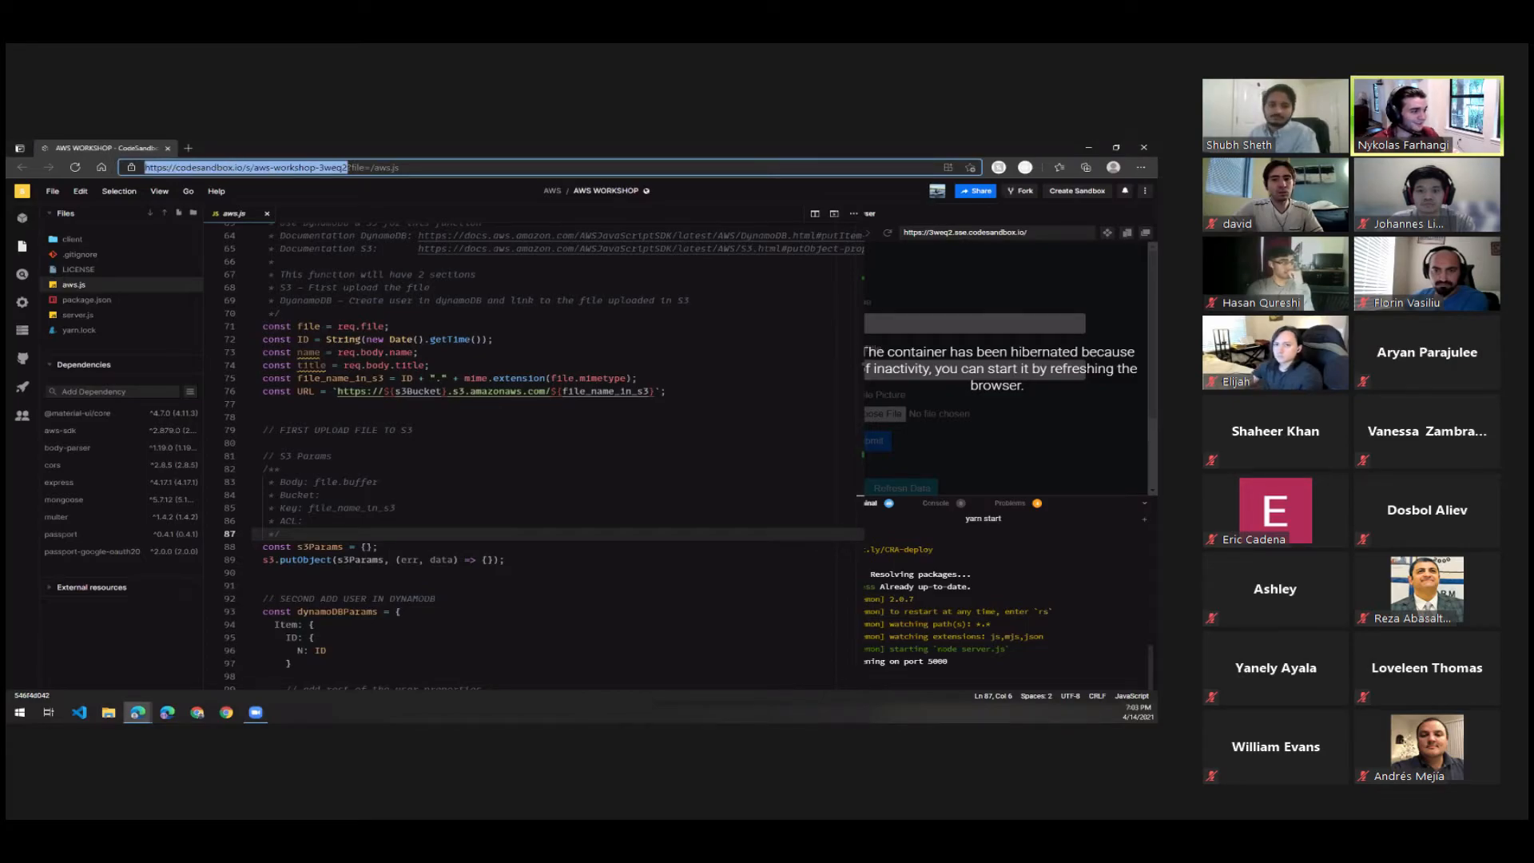
key(alt+Tab)
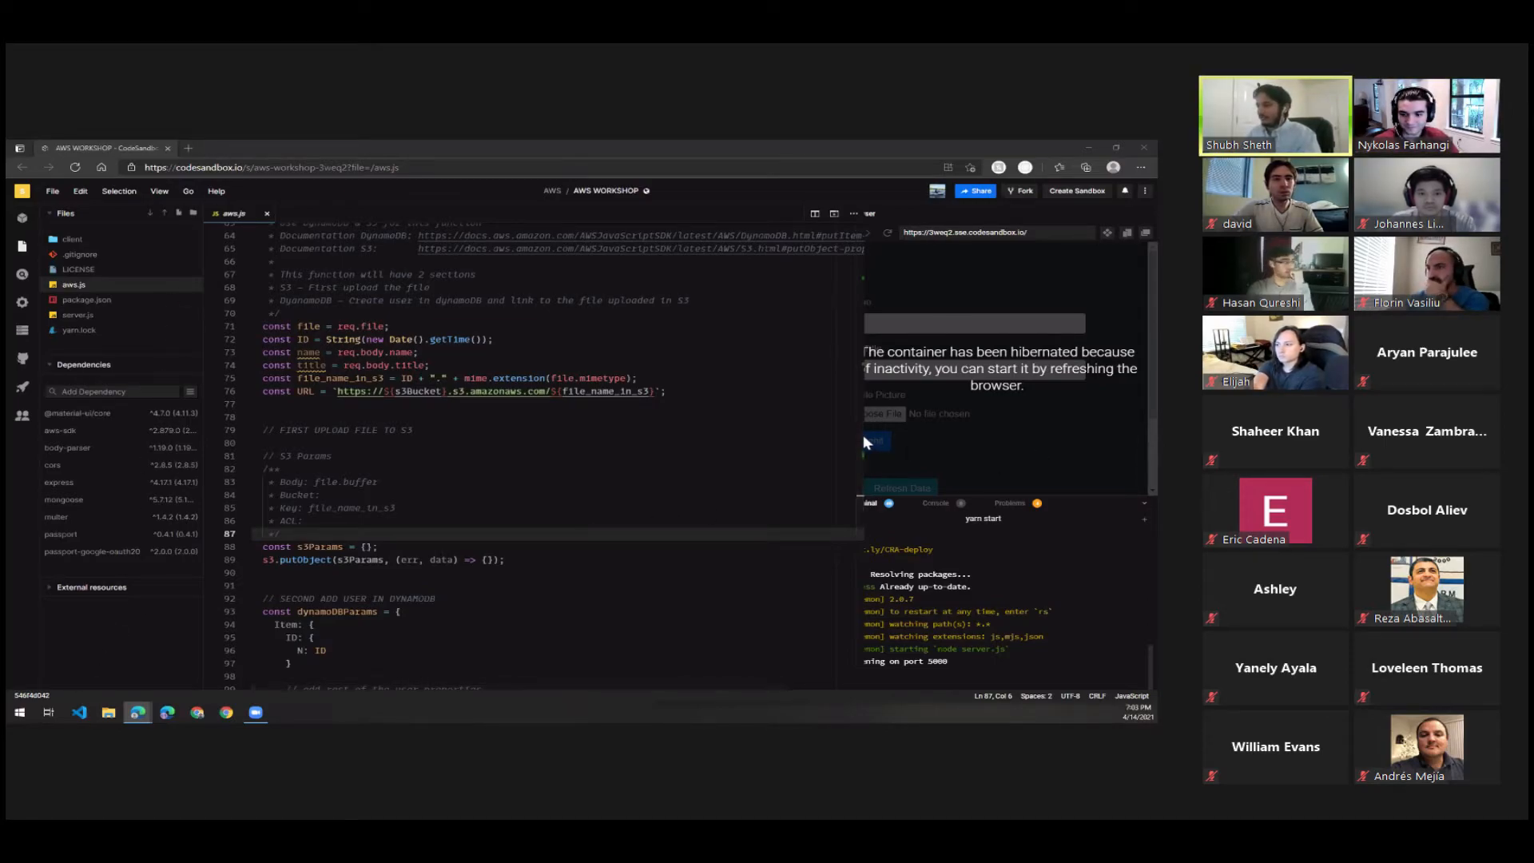
Widen the preview beside the aws.js editor, go to the start of the file, and reload the sandbox to restart its hibernated container.
drag(862, 435, 793, 433)
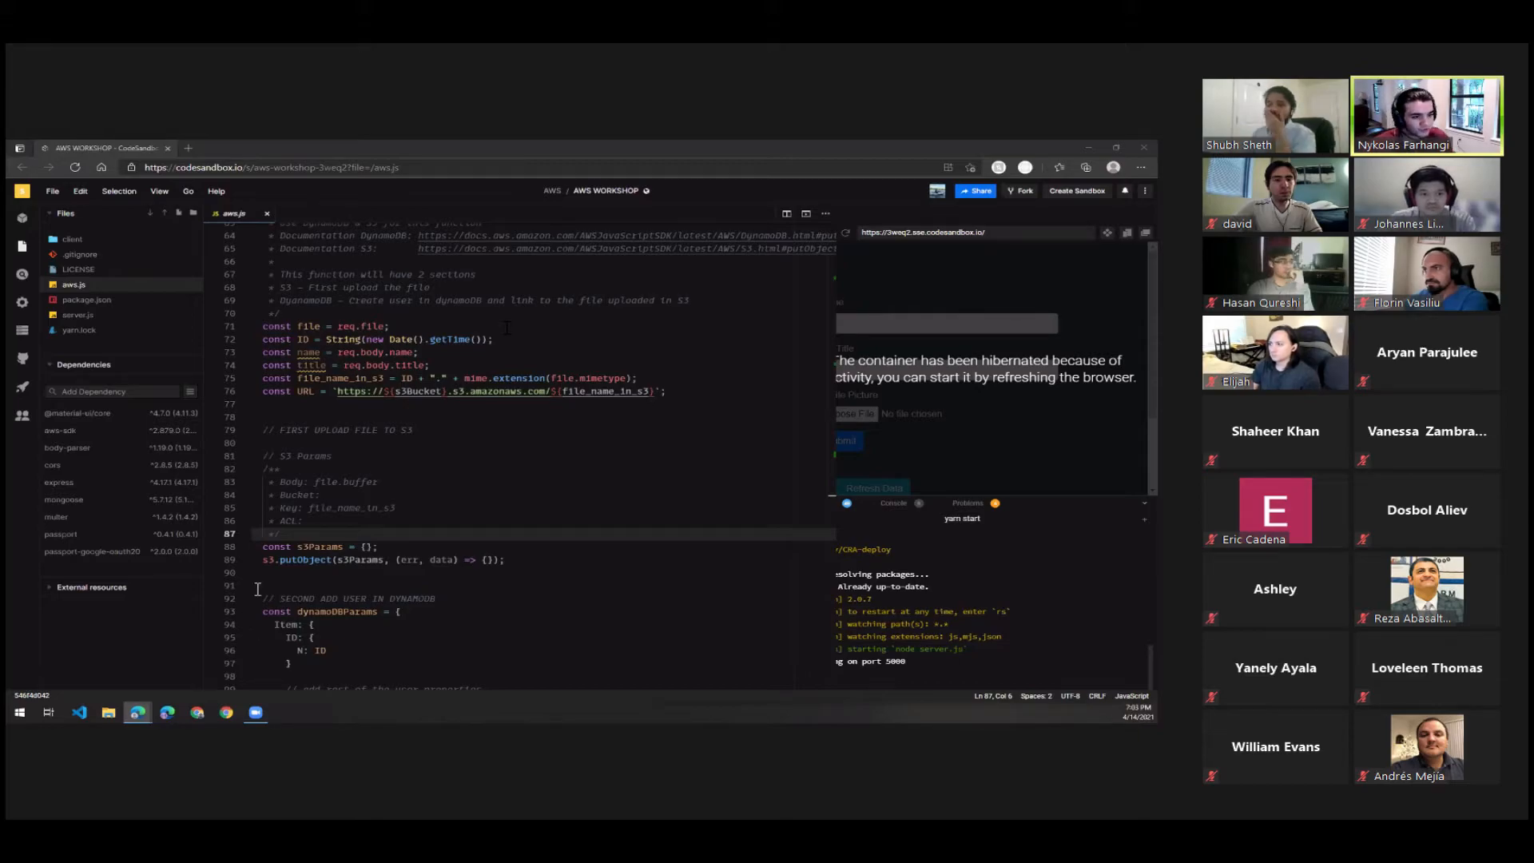
scroll(257, 591, up, 1)
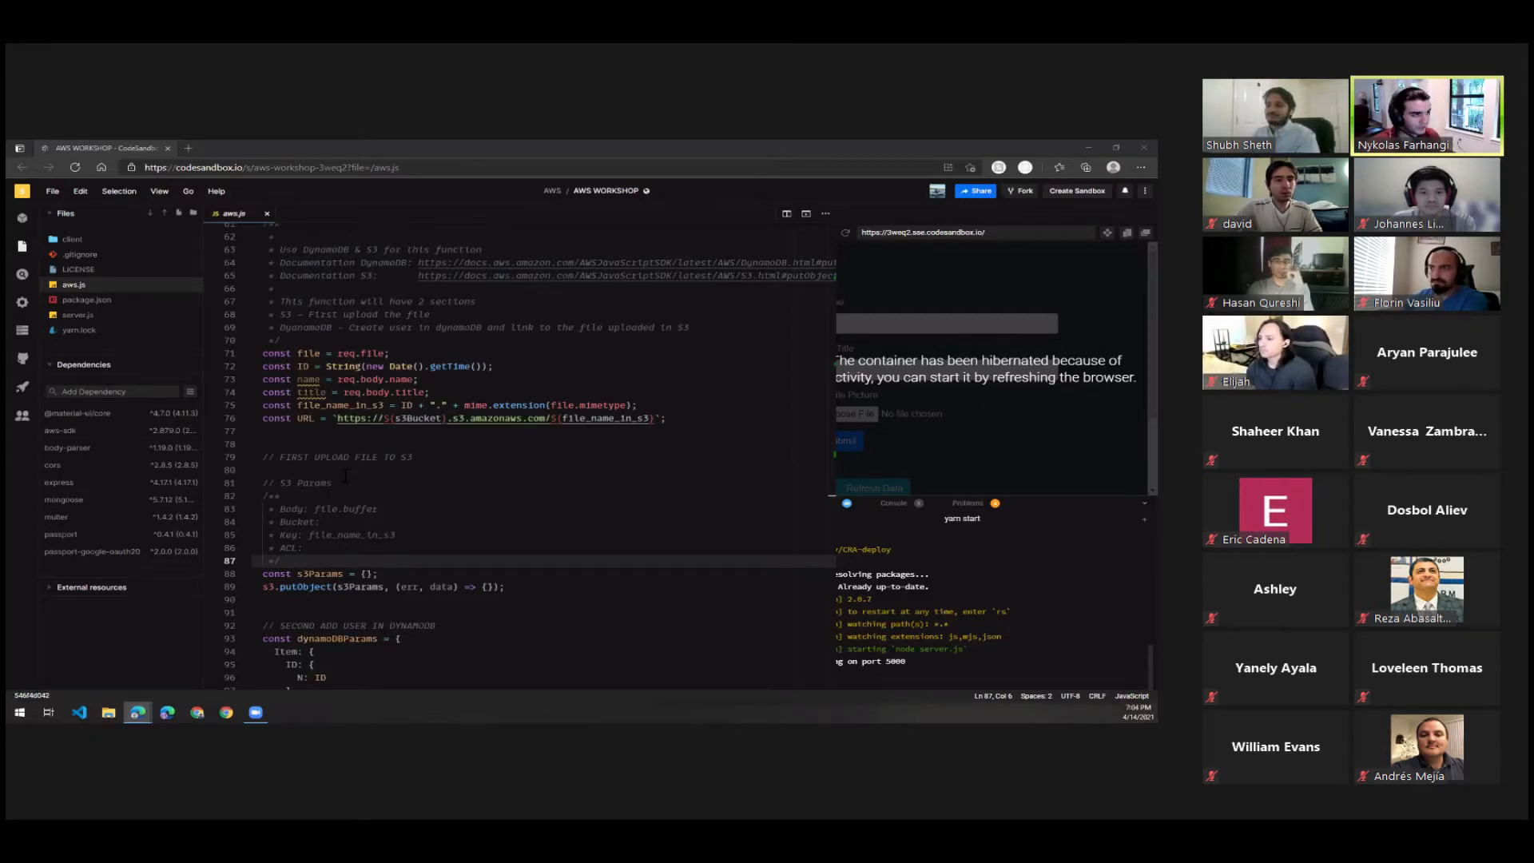
scroll(257, 591, up, 20)
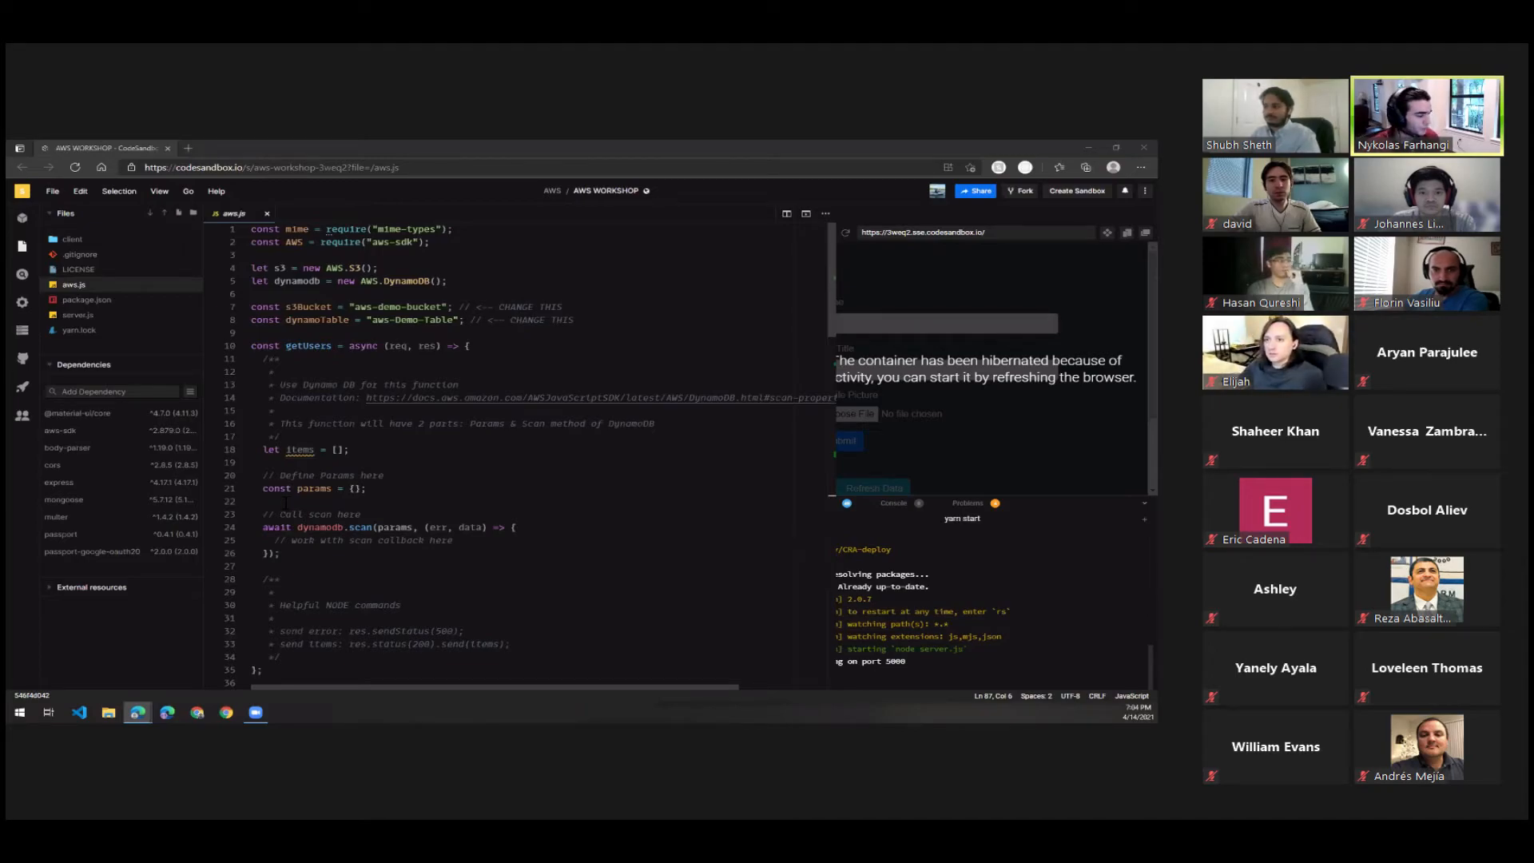
click(74, 167)
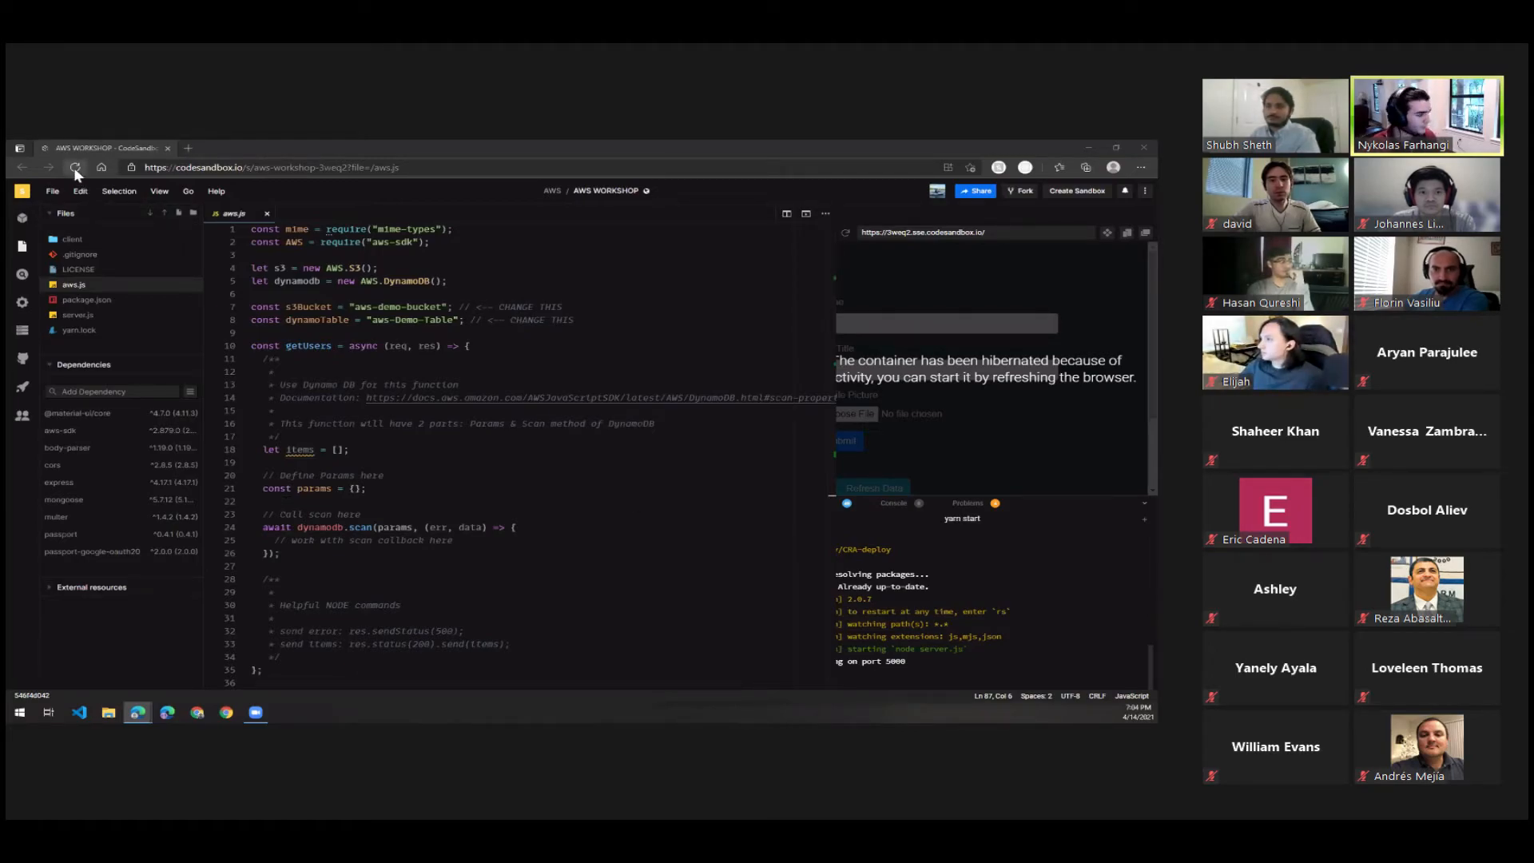
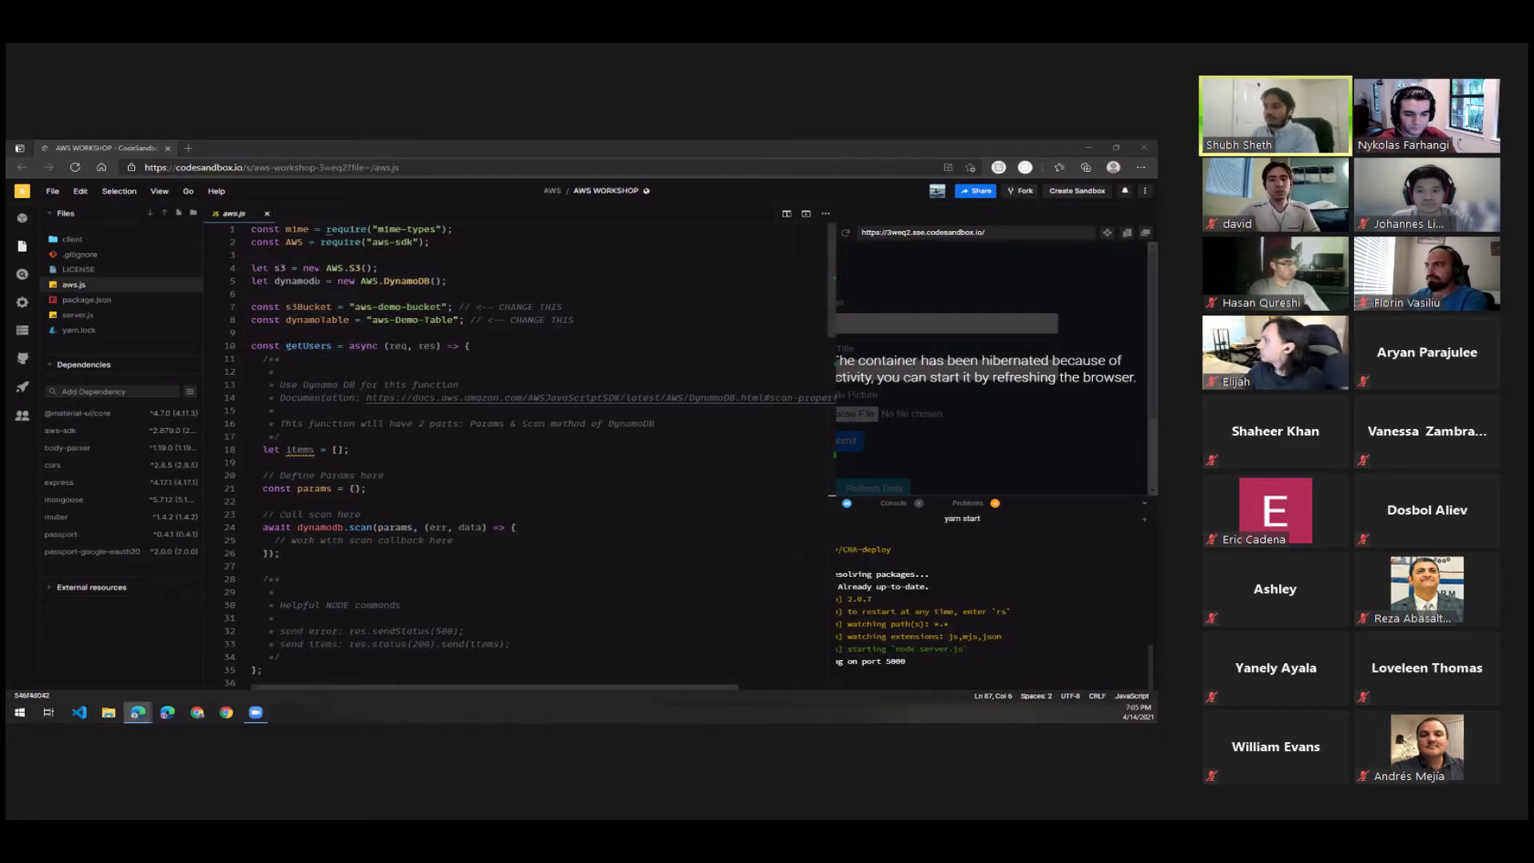
Fork the AWS WORKSHOP sandbox and bring up the Secret Keys section of the fork's server control panel.
click(1023, 195)
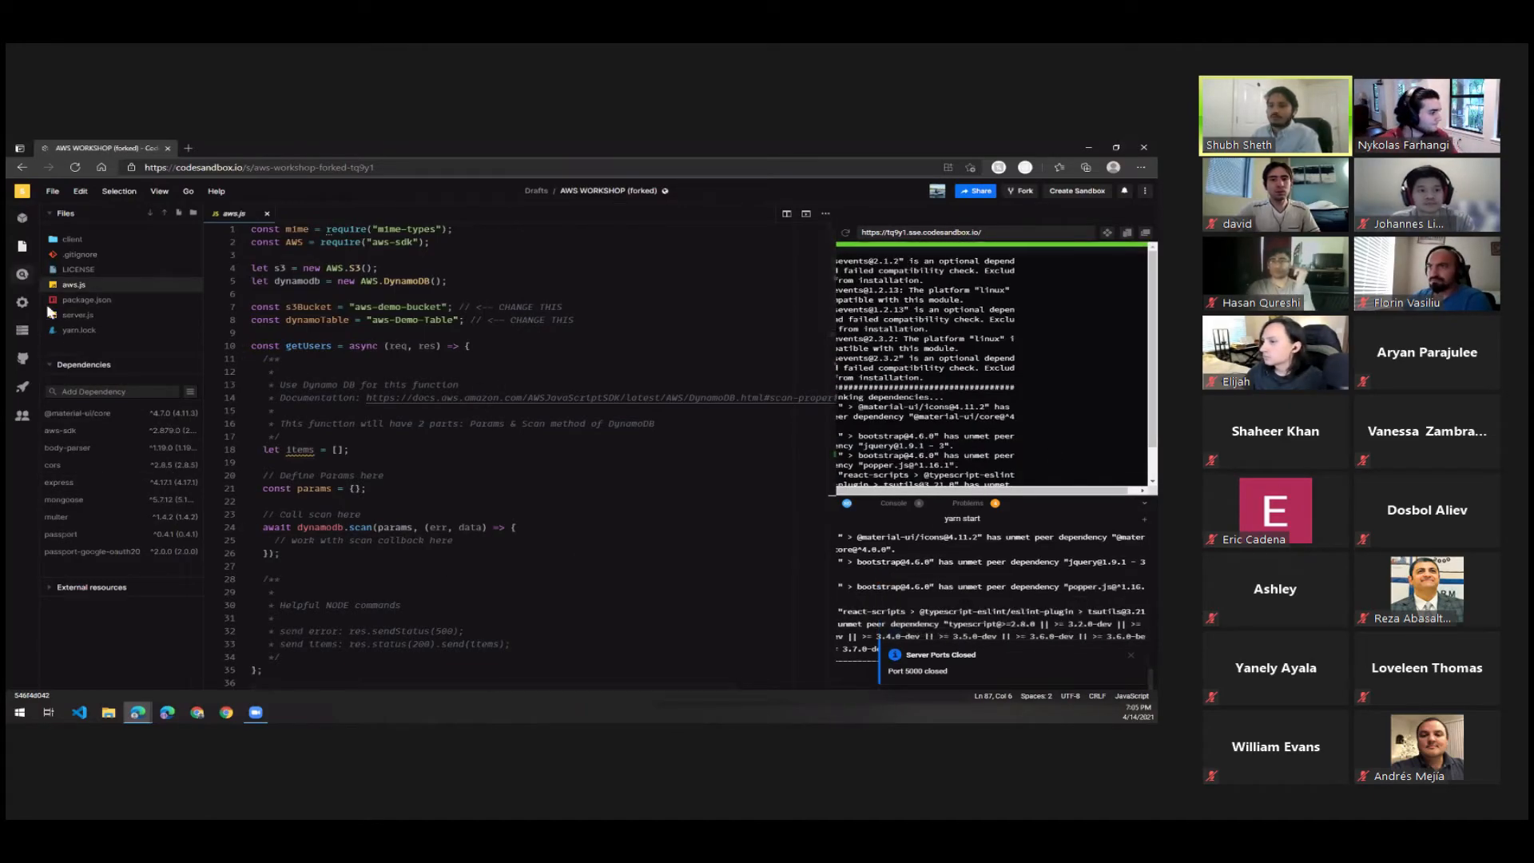
click(22, 248)
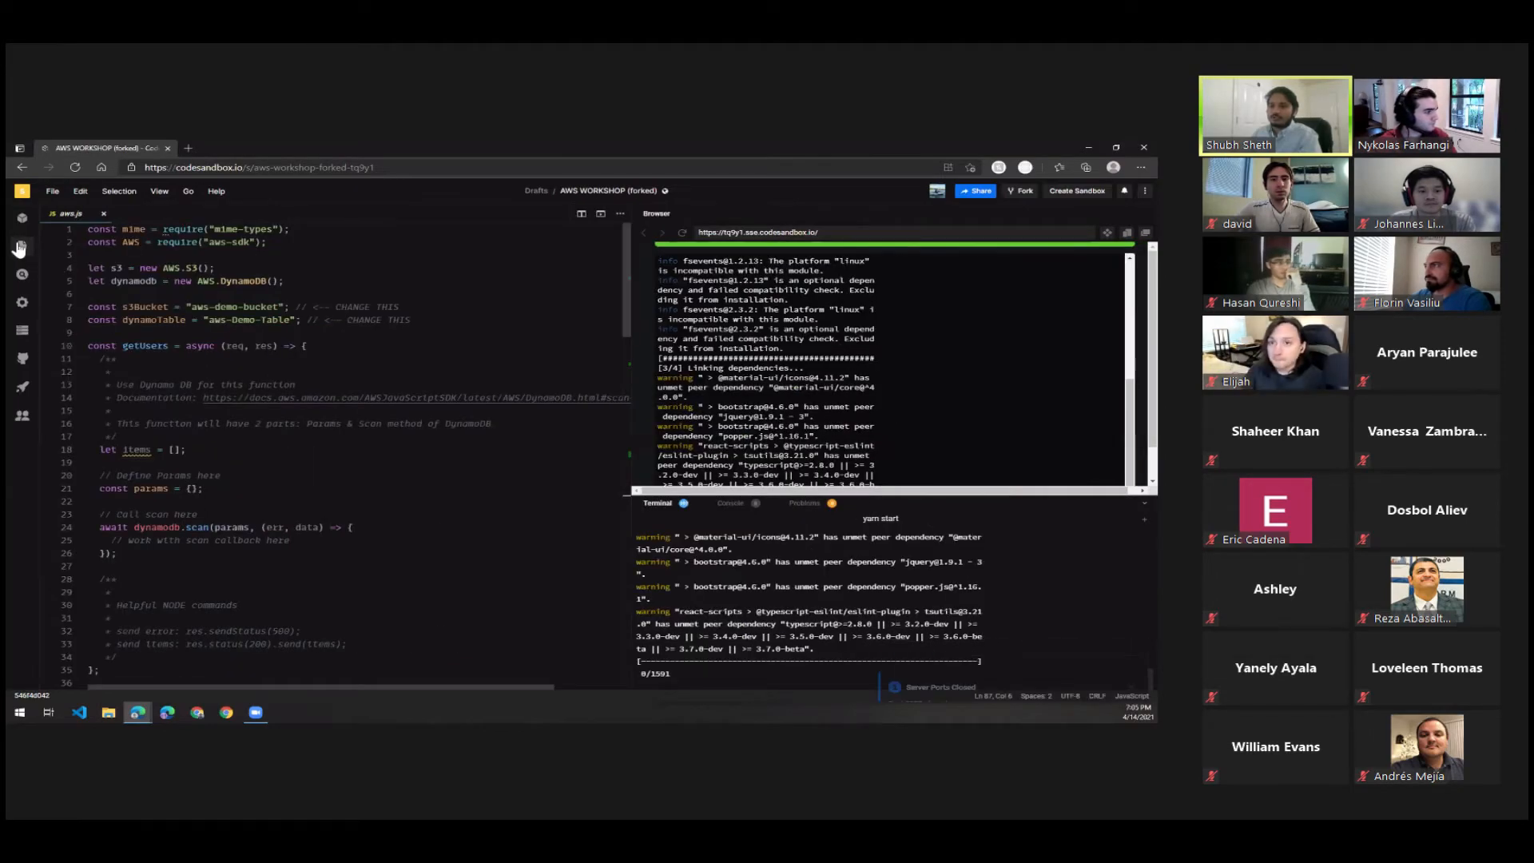
click(22, 246)
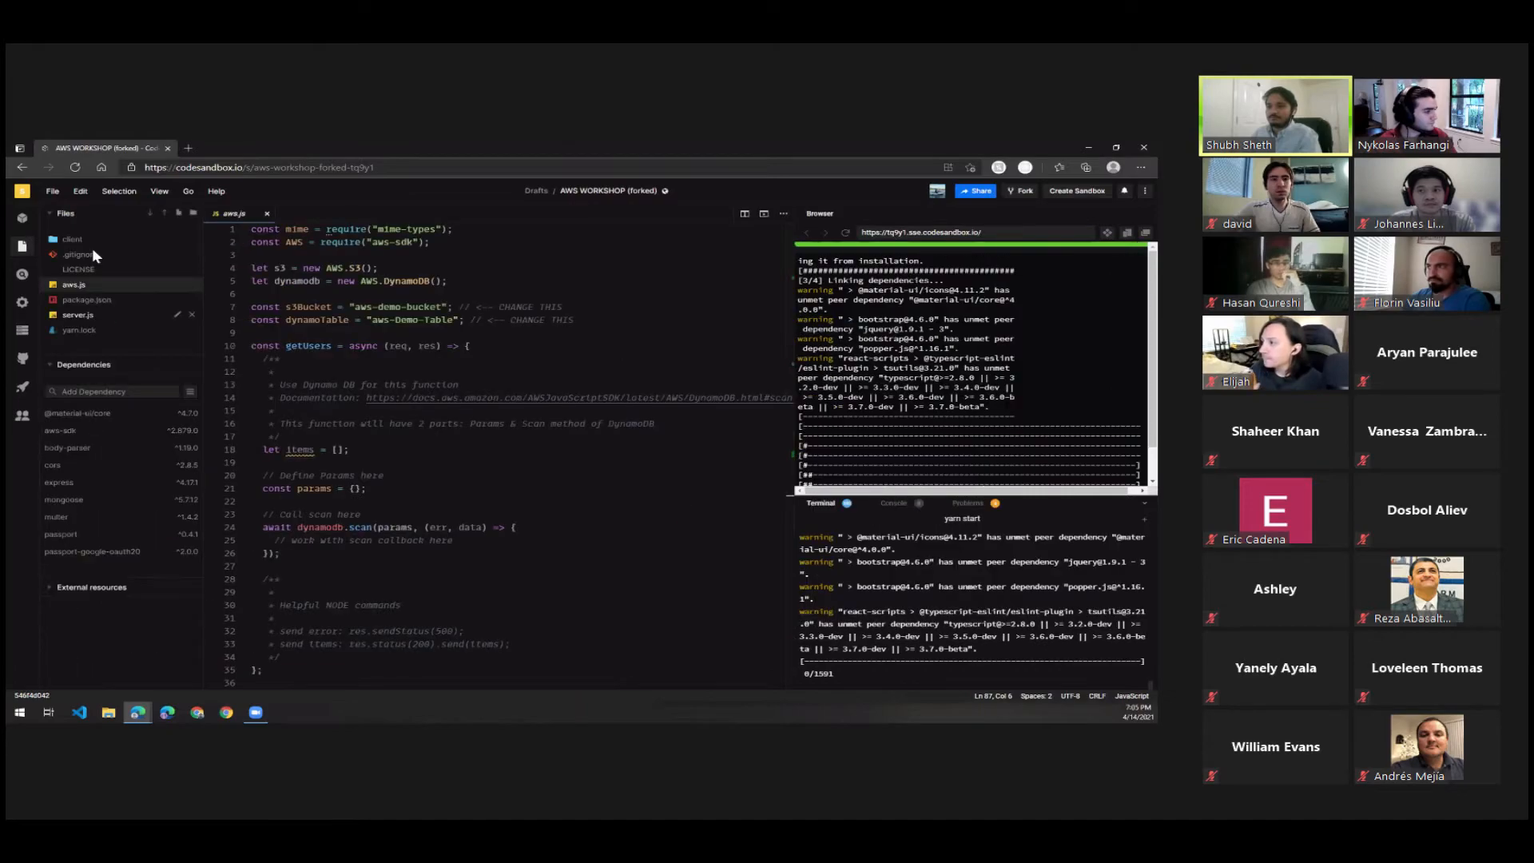
click(23, 333)
scroll(104, 374, down, 2)
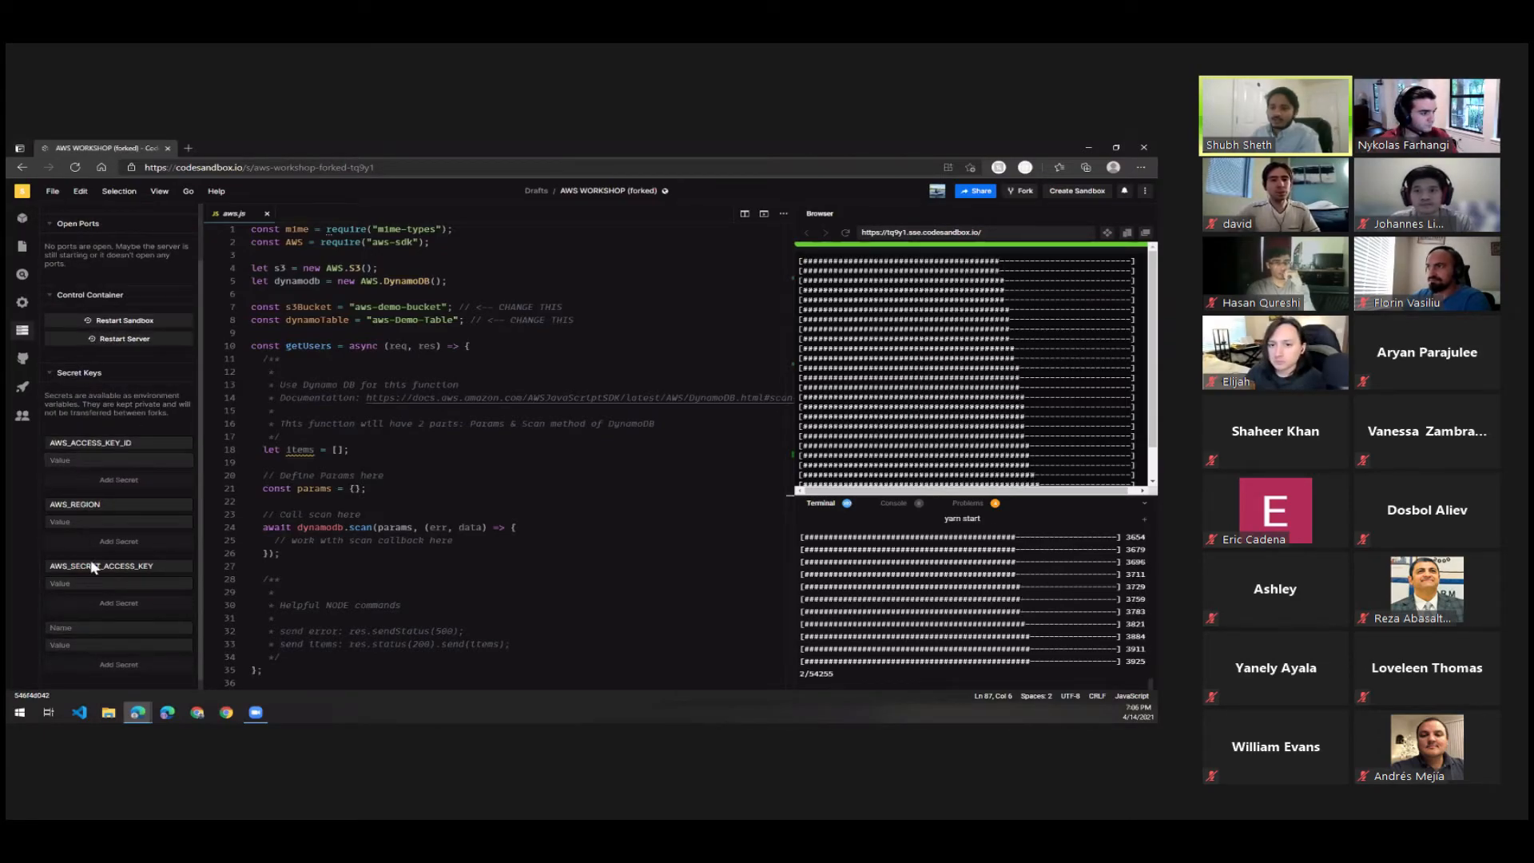
Take the window off the shared display to fill in the AWS_ACCESS_KEY_ID, AWS_REGION and AWS_SECRET_ACCESS_KEY secrets privately, and bring it back.
click(86, 460)
click(71, 523)
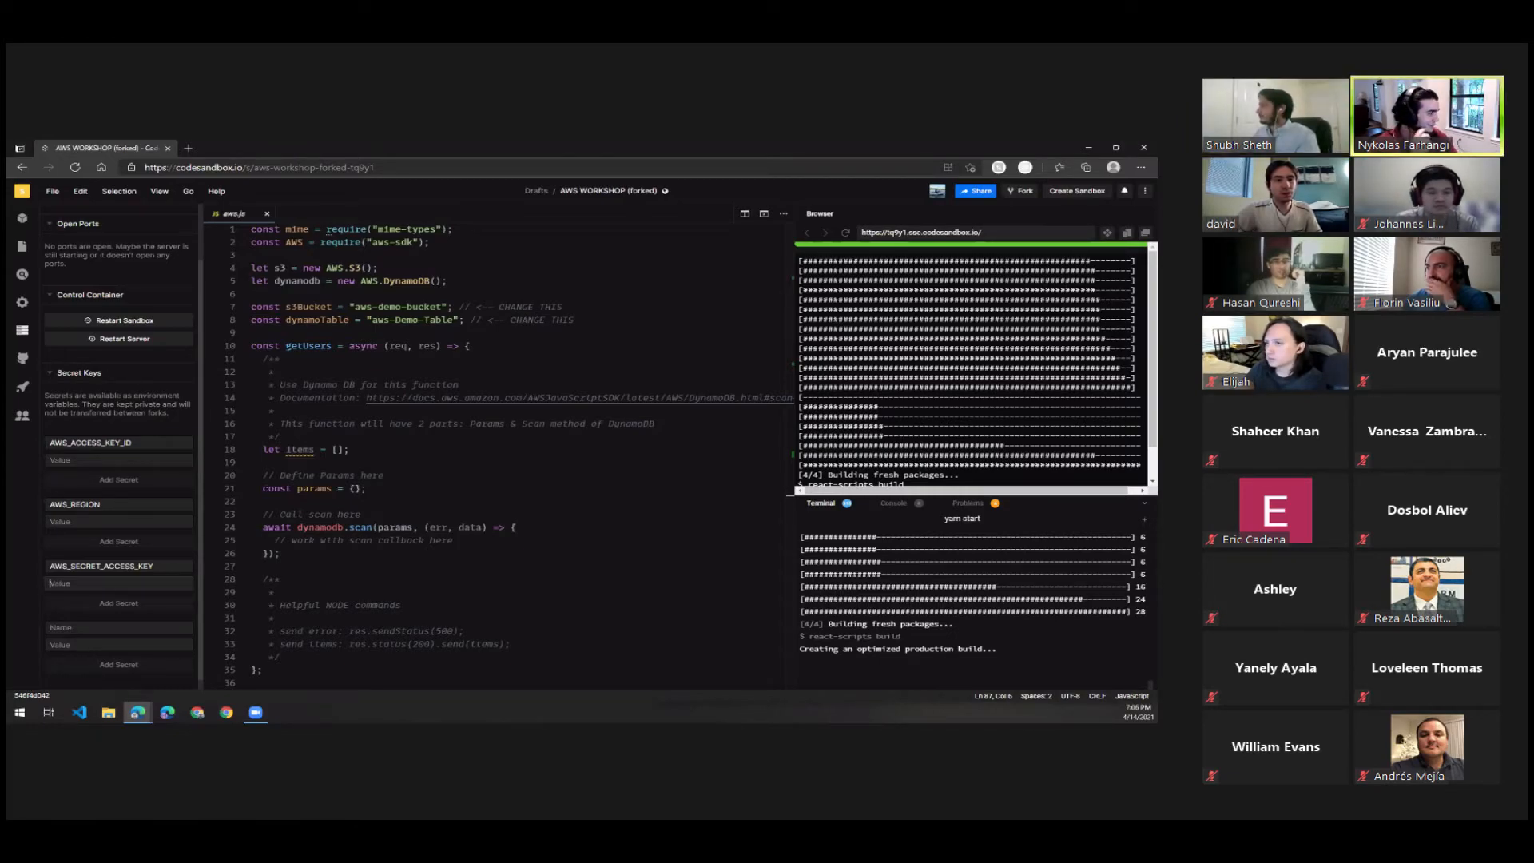
key(super+shift+Left)
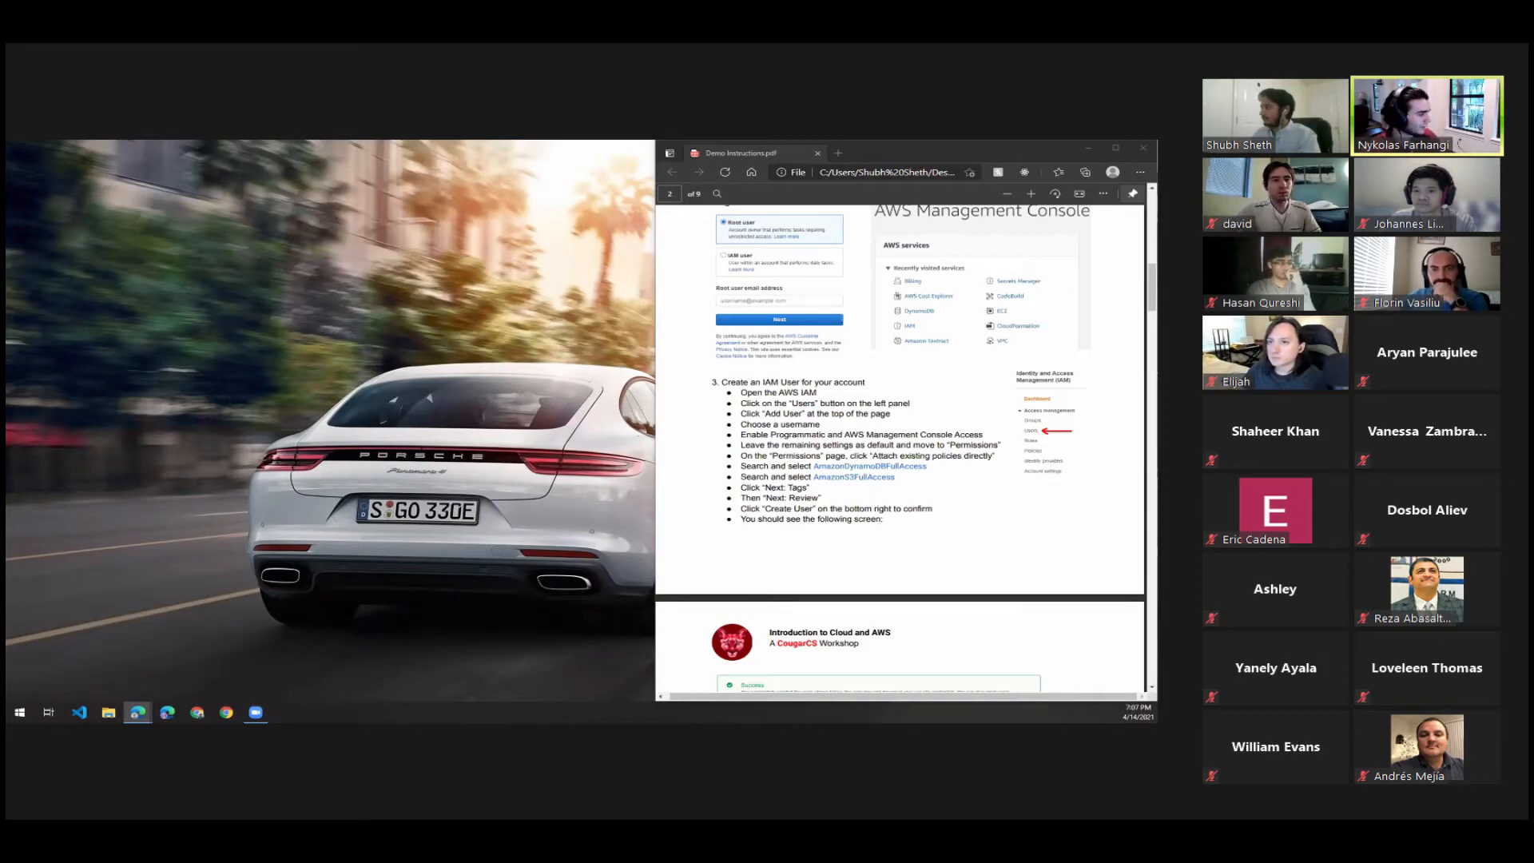
drag(244, 138, 244, 141)
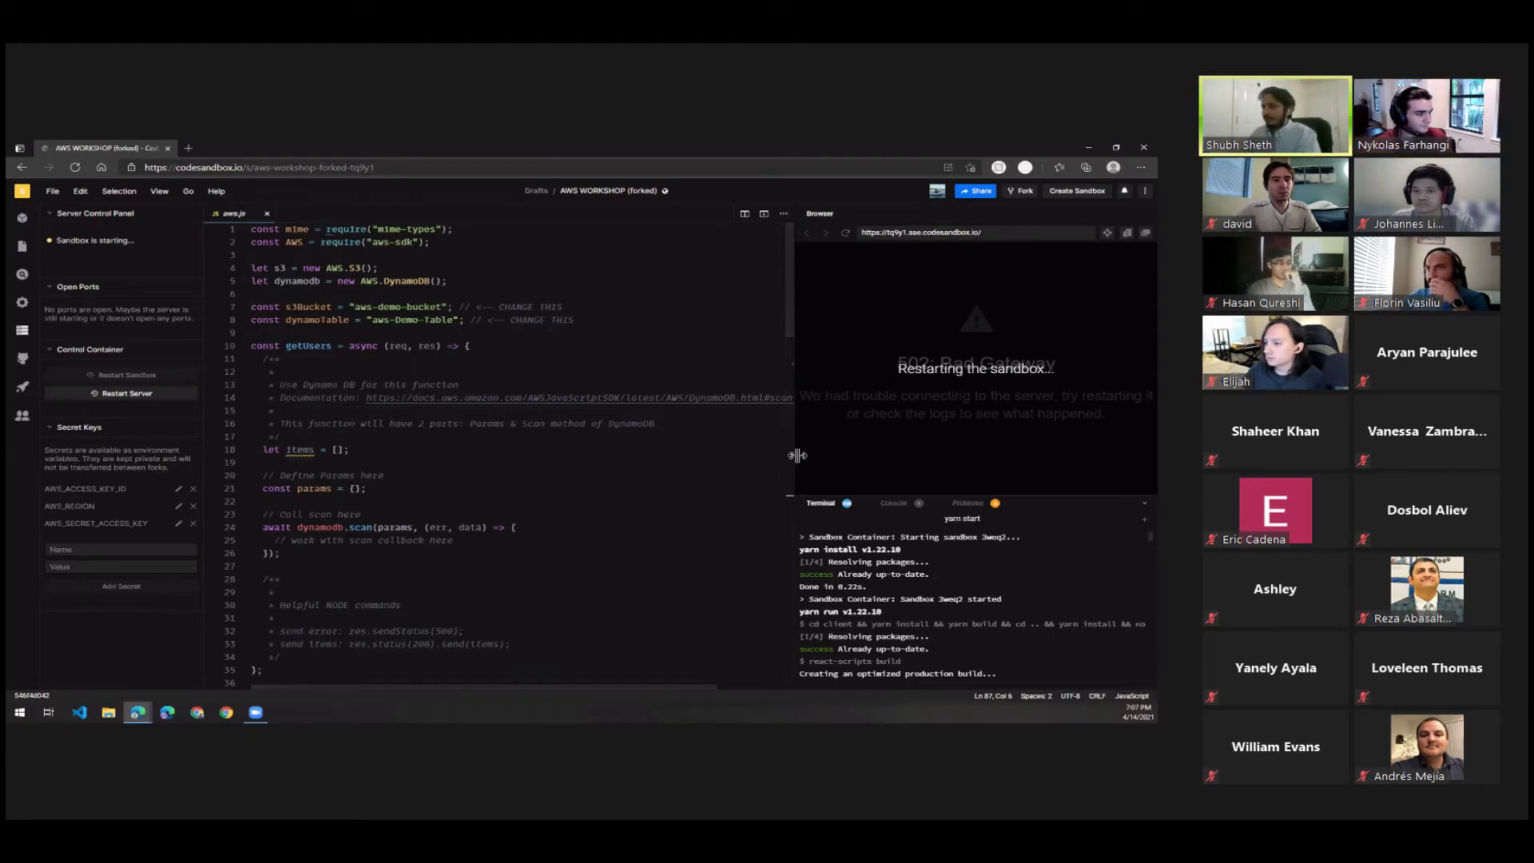
Widen the preview pane, reload the forked sandbox in the browser, and look over the form in its preview.
drag(796, 455, 743, 455)
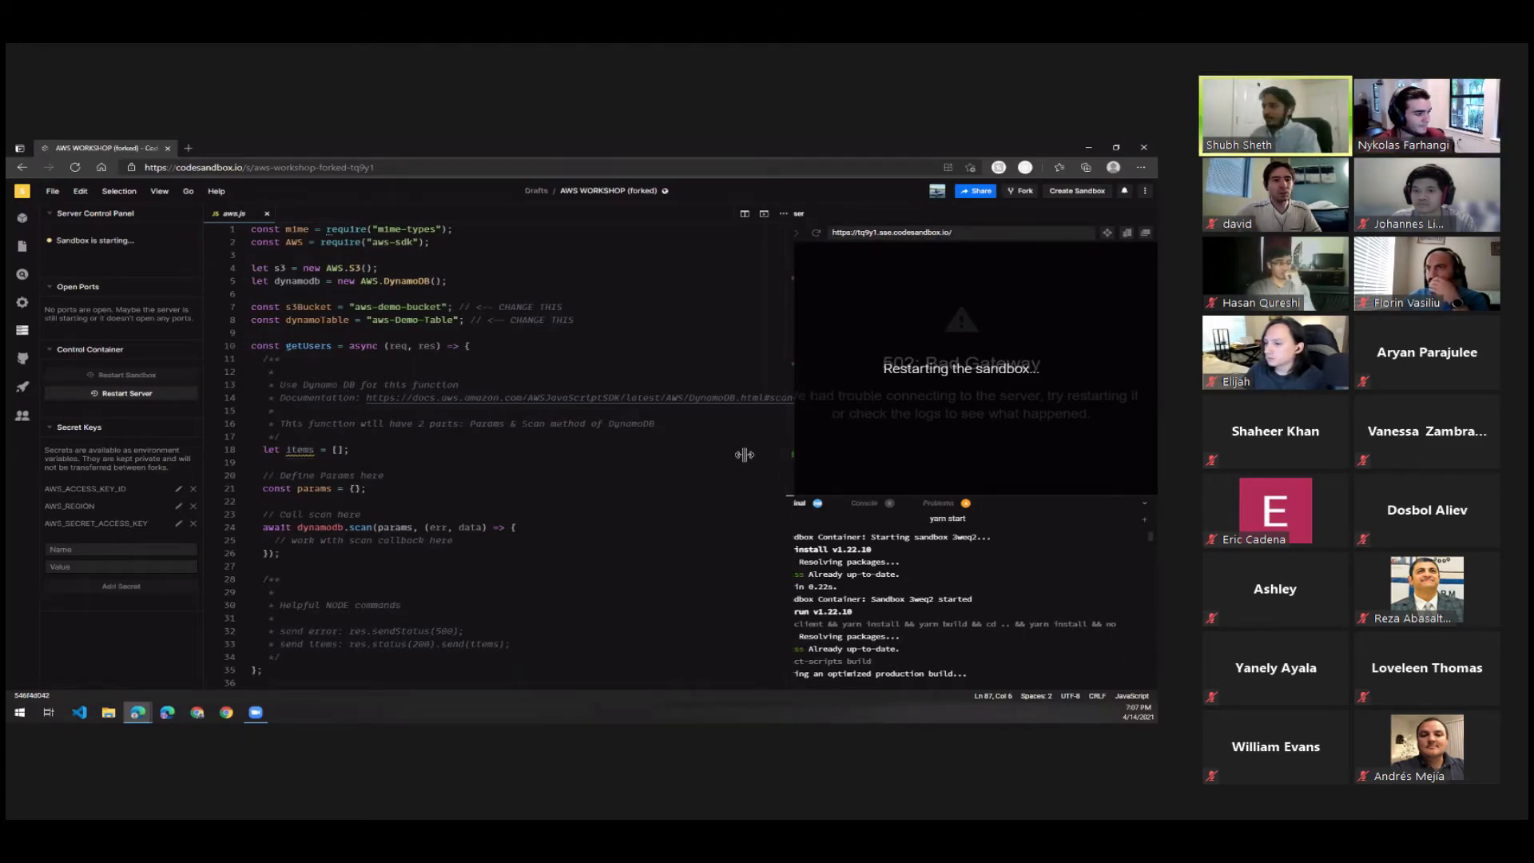
click(72, 168)
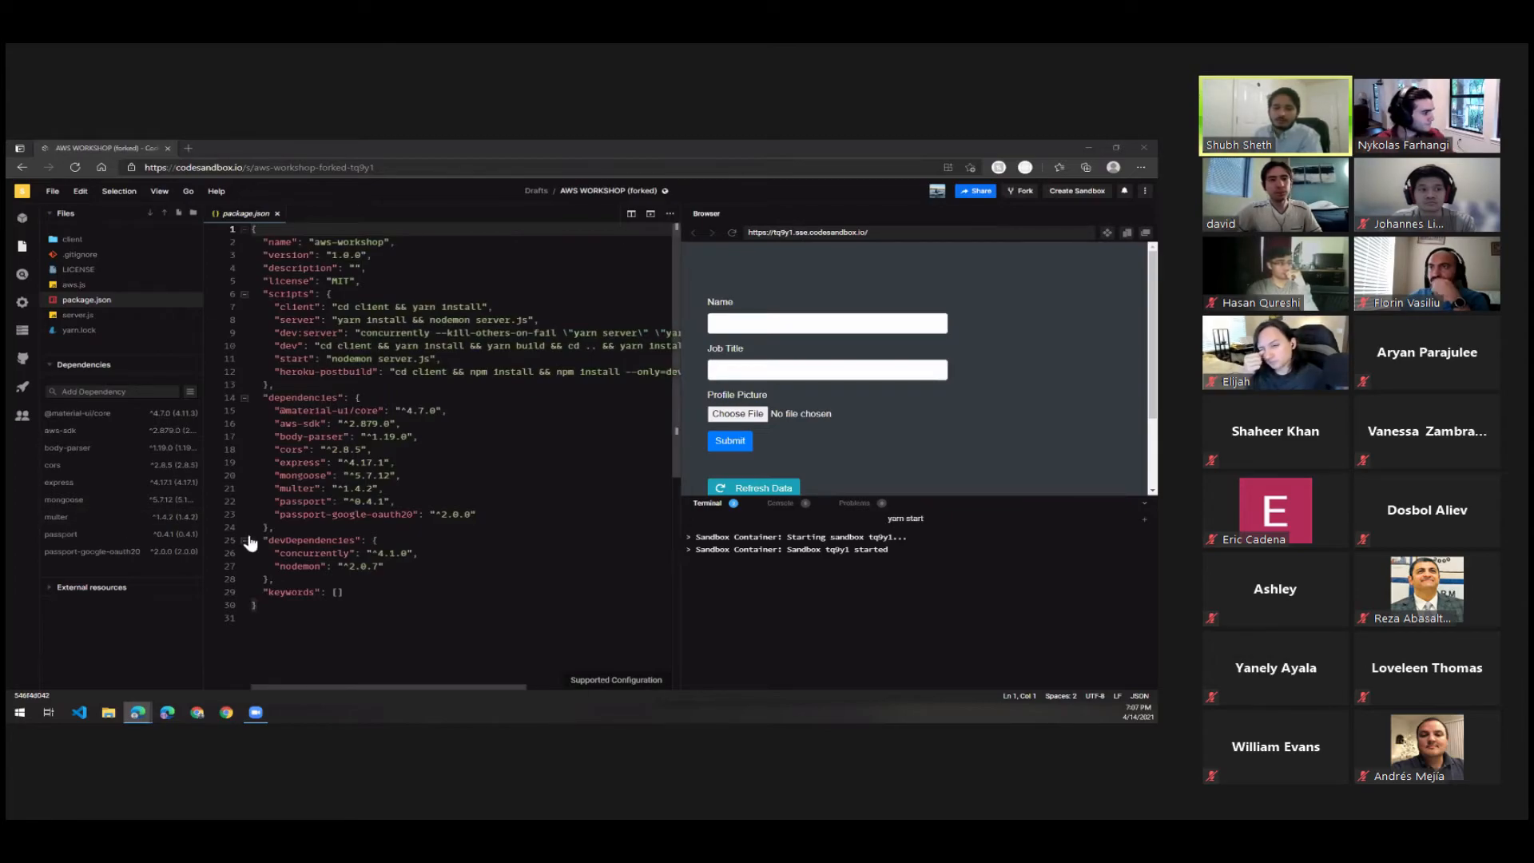
mouse_move(128, 506)
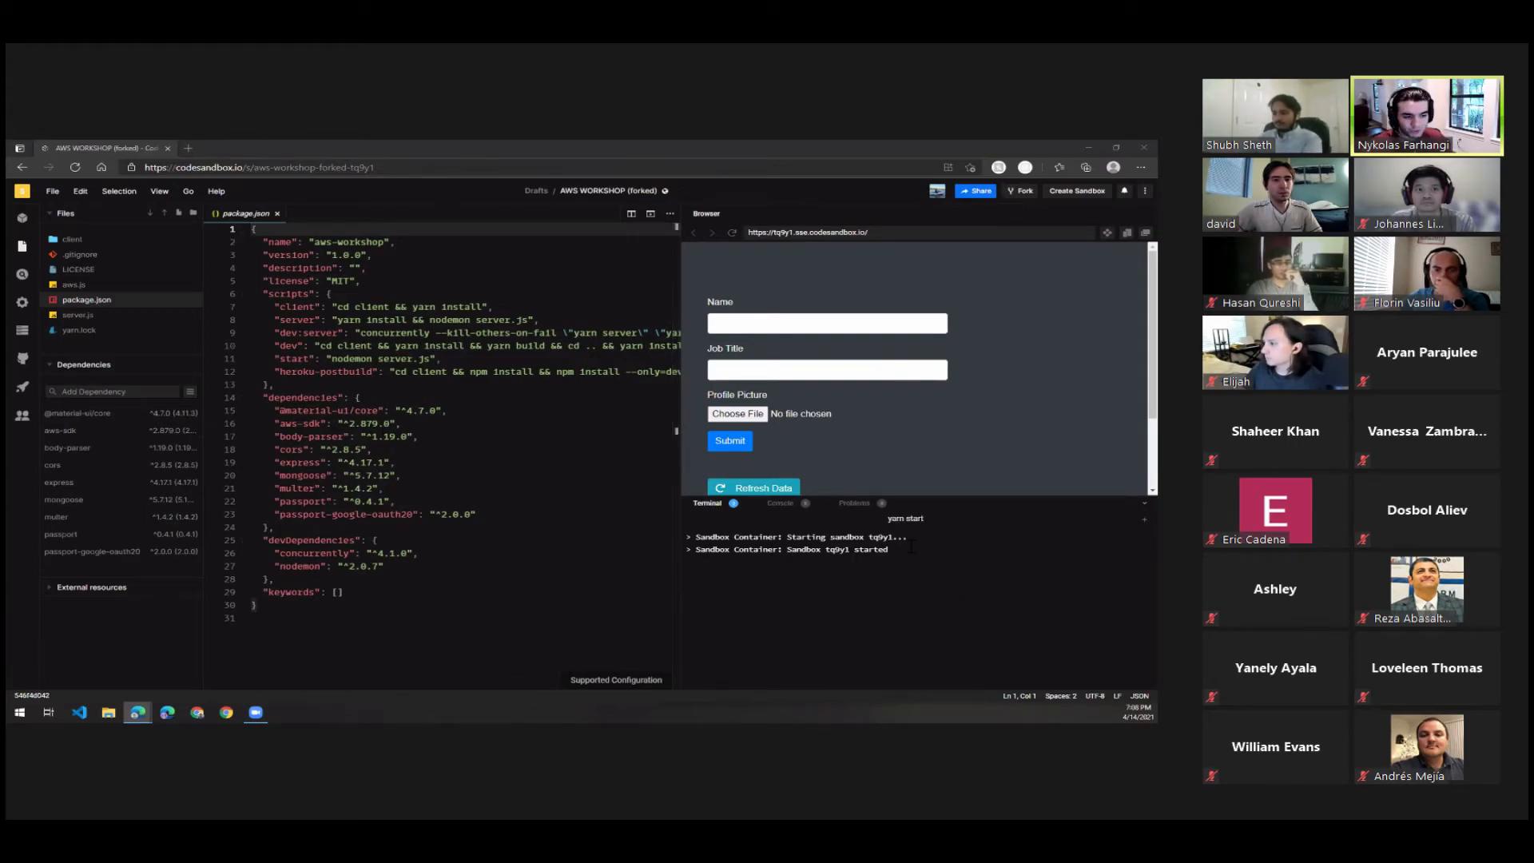
scroll(825, 390, down, 3)
scroll(826, 390, up, 2)
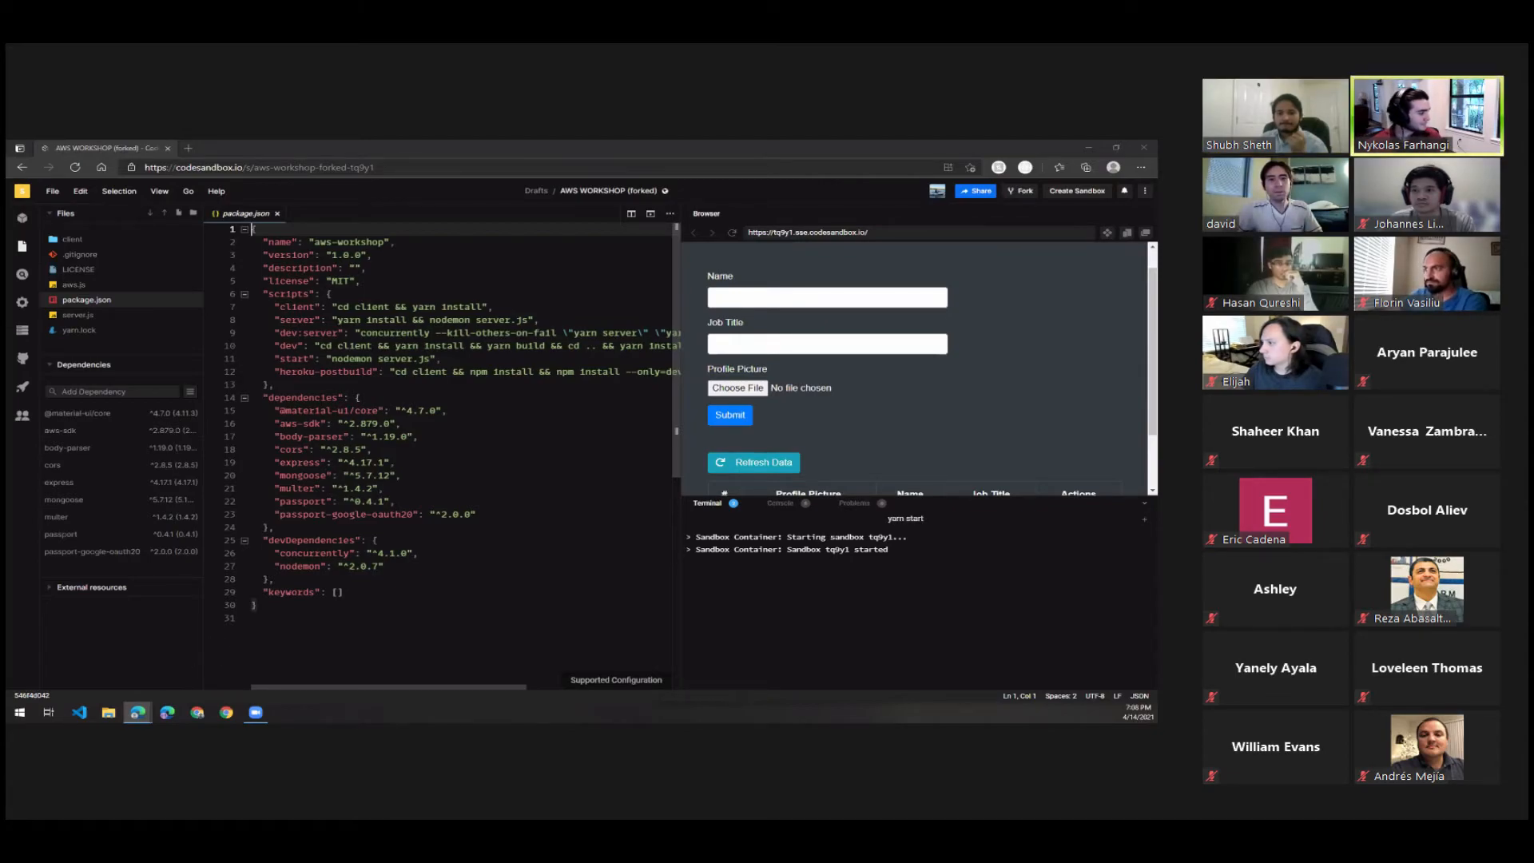
click(1351, 802)
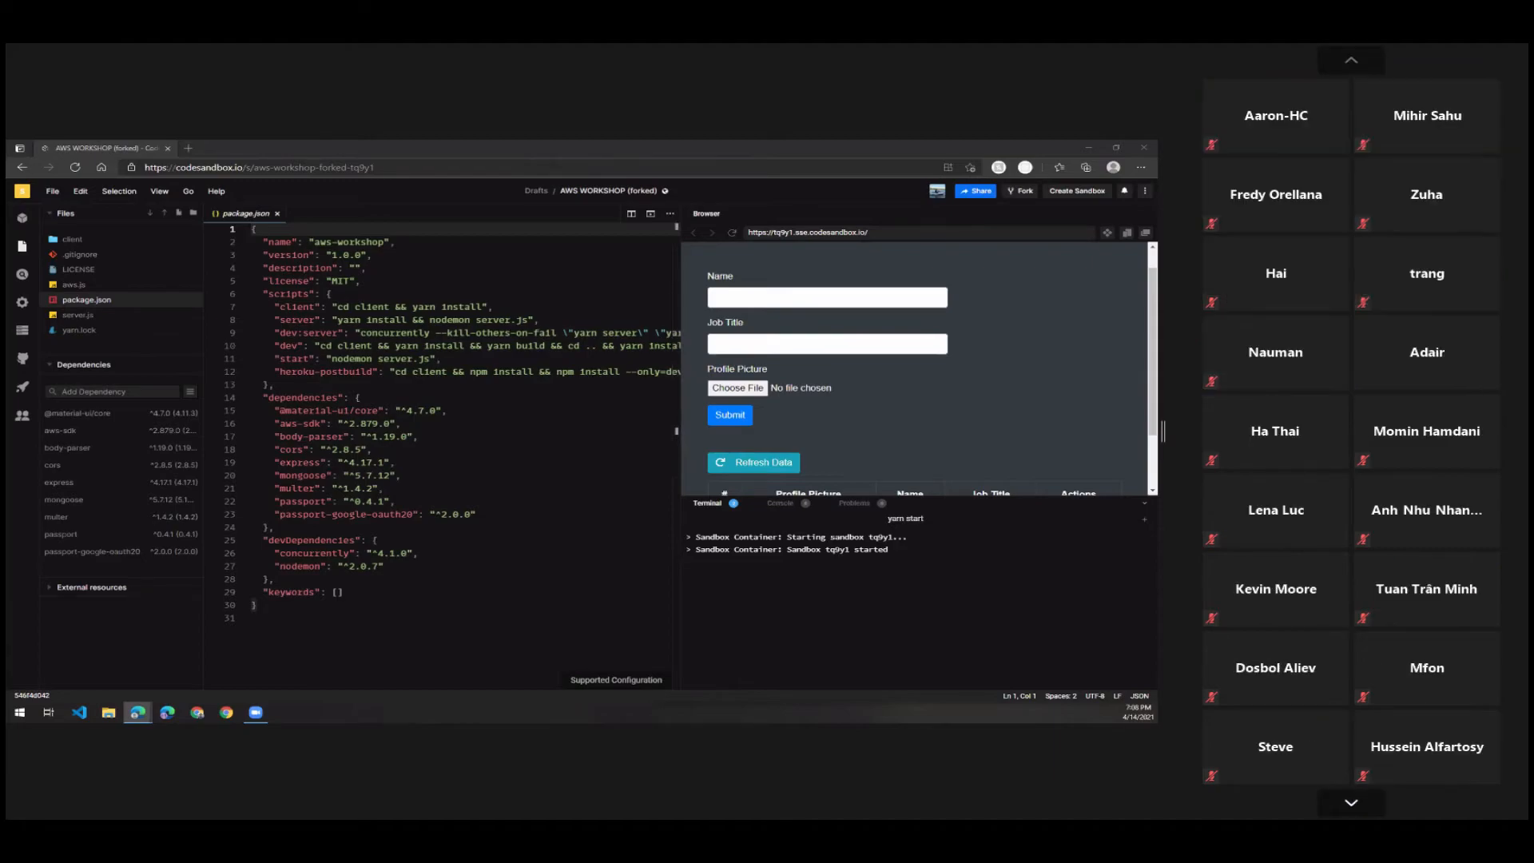
click(1351, 802)
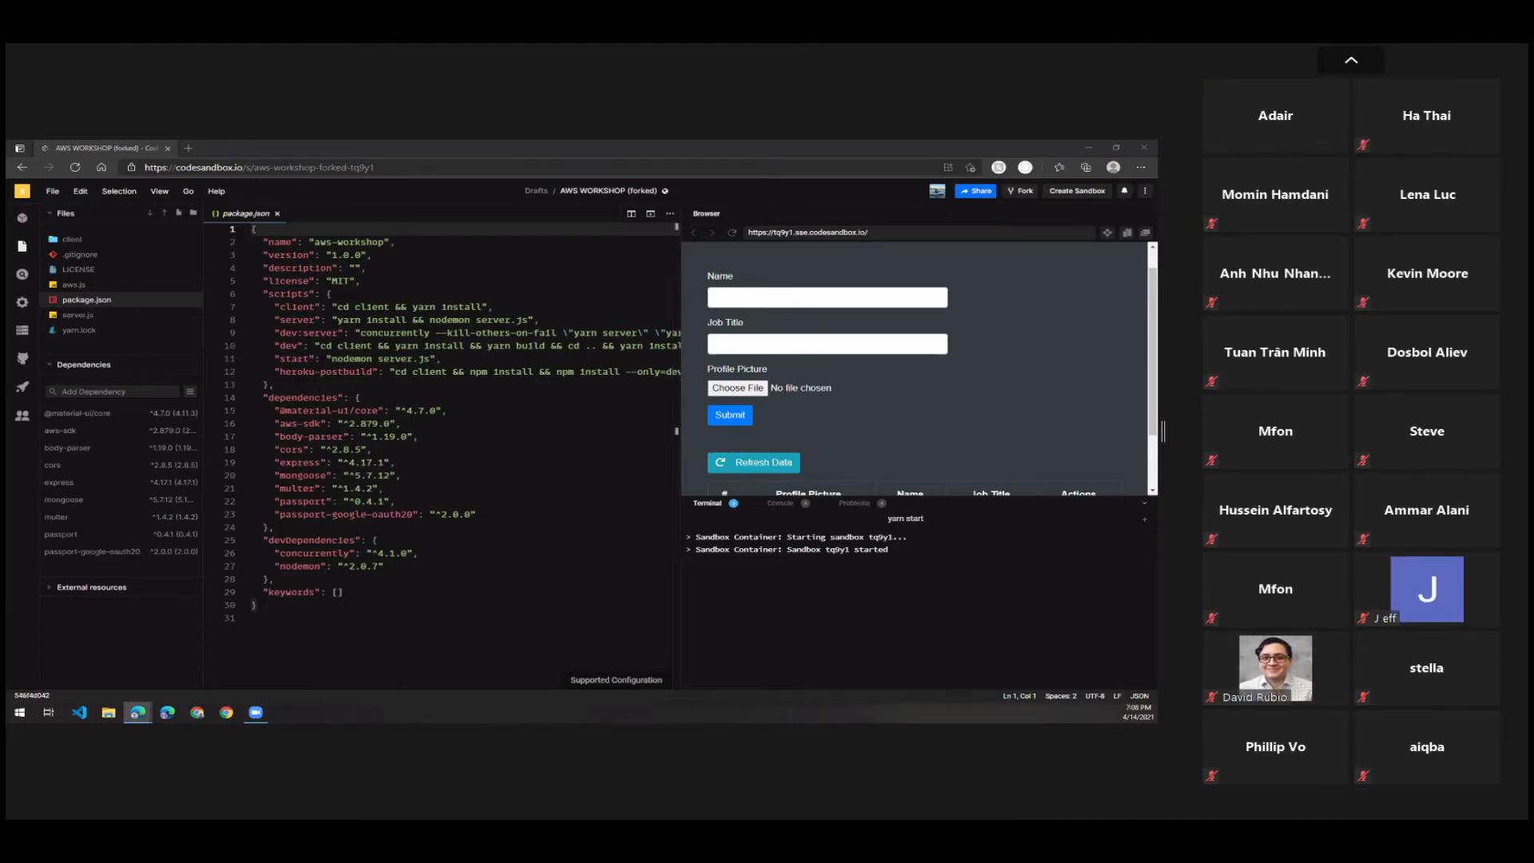
click(1351, 61)
click(1351, 61)
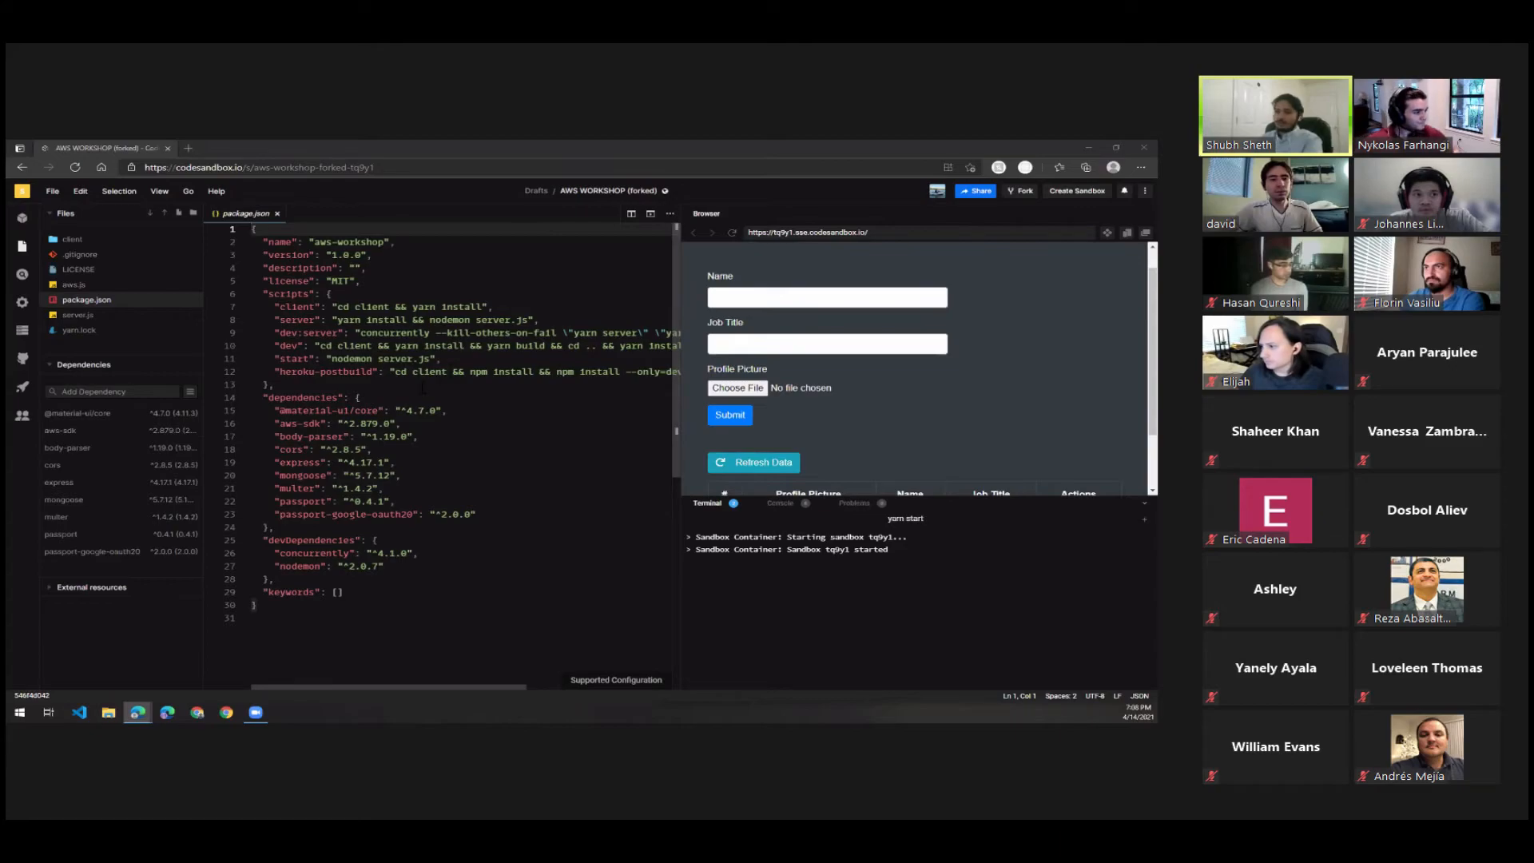
Open aws.js with a narrower preview beside it and change the s3Bucket constant's value to "cougarcs-demo-bucket".
click(70, 285)
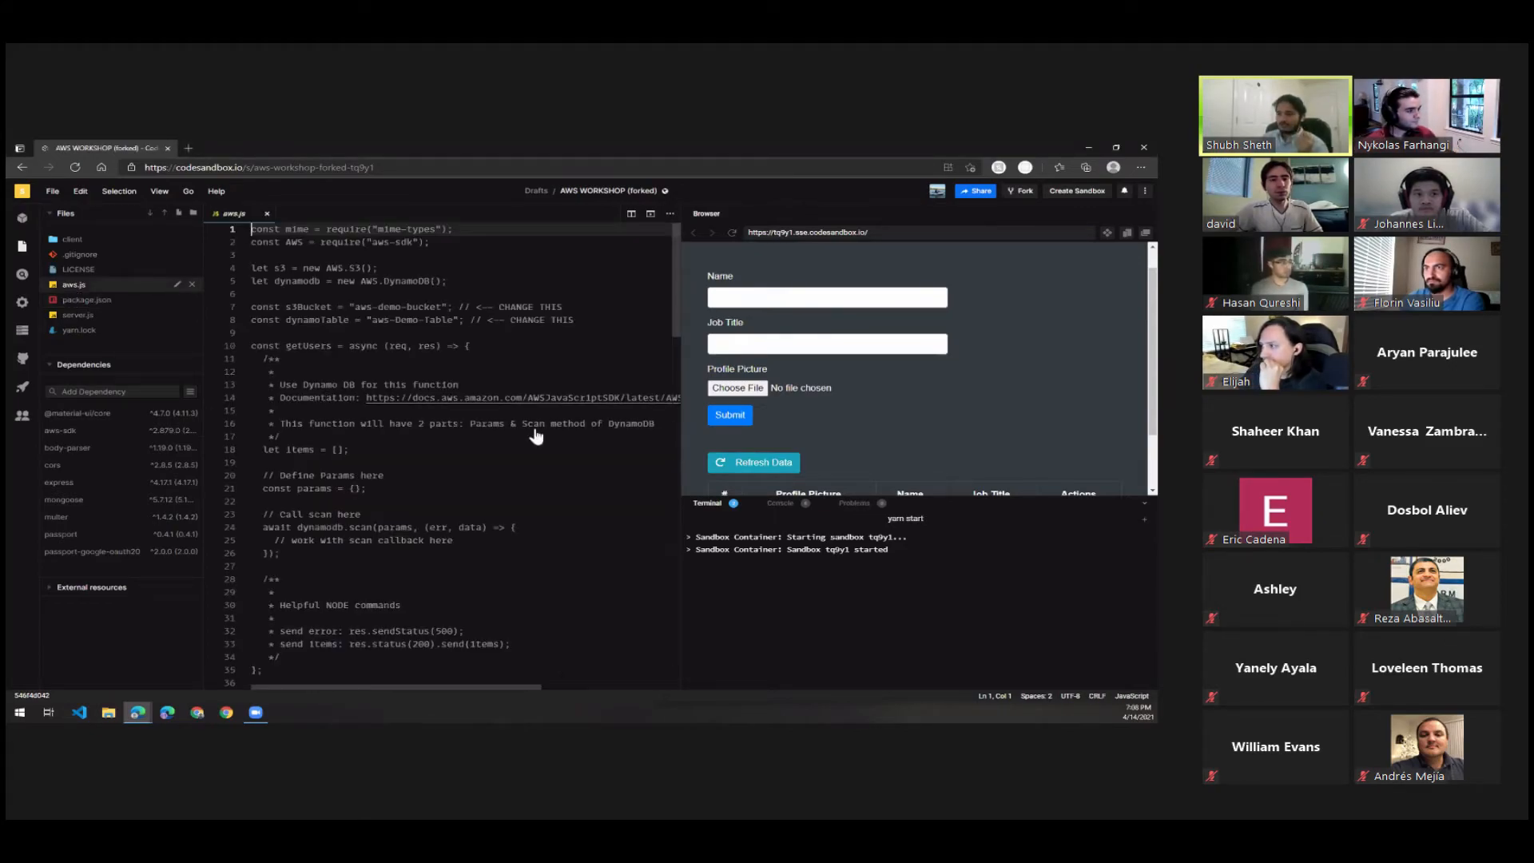
drag(680, 433, 807, 434)
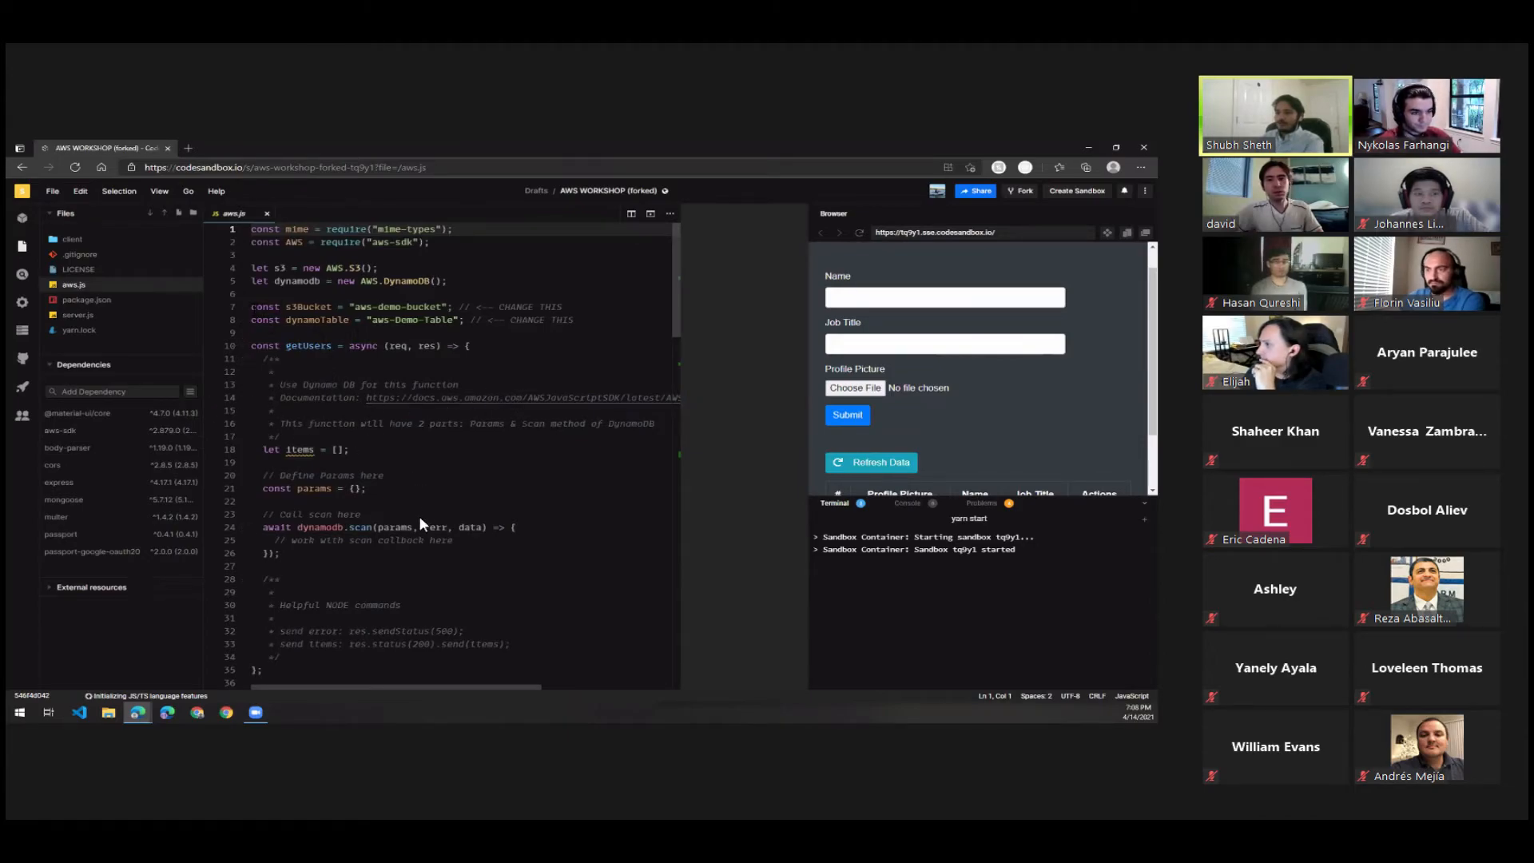
drag(252, 307, 442, 307)
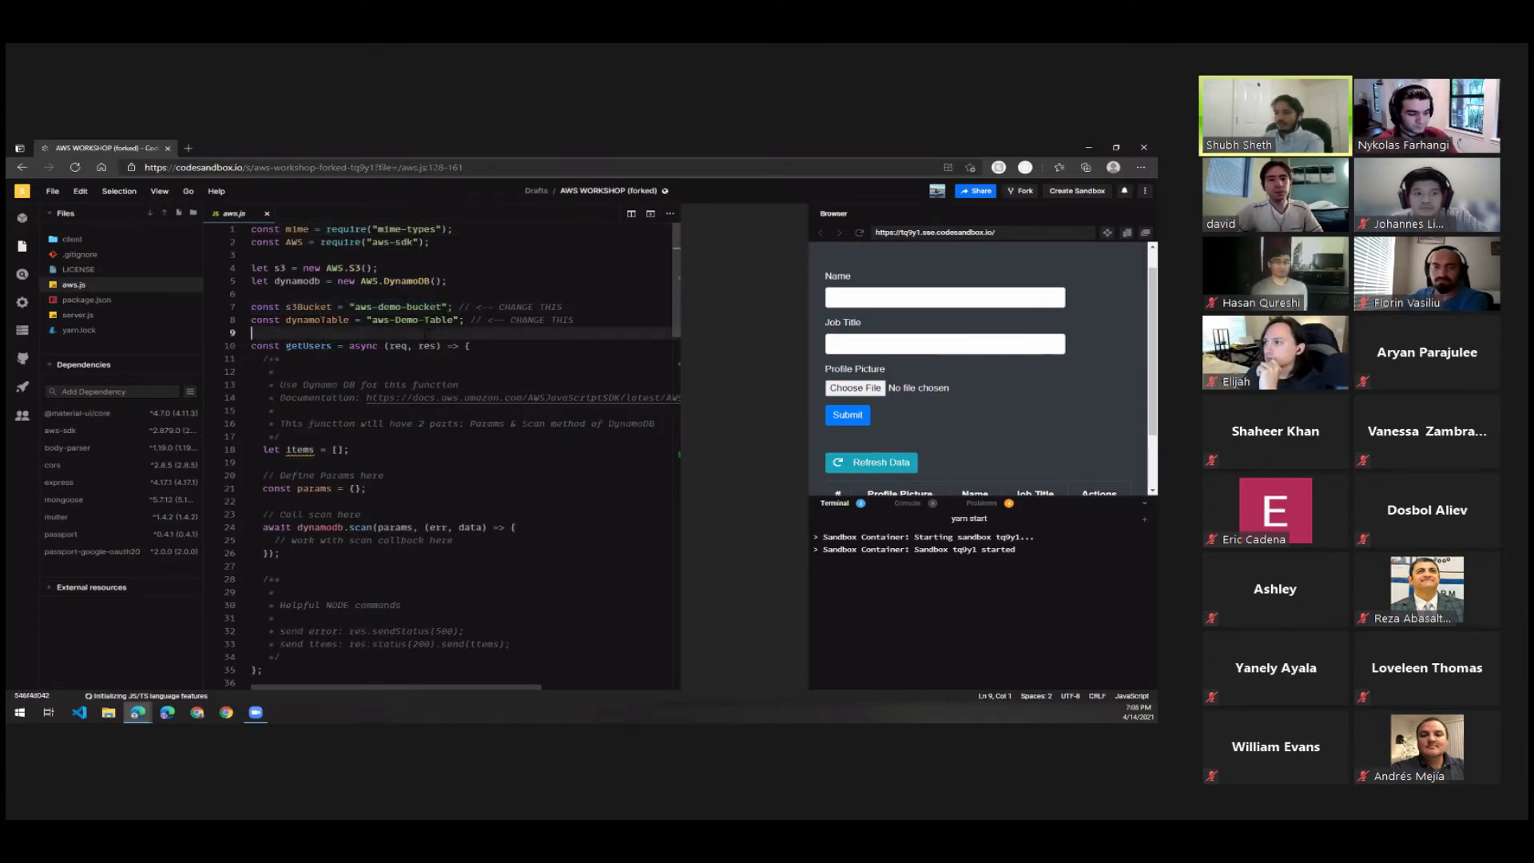
drag(354, 306, 442, 307)
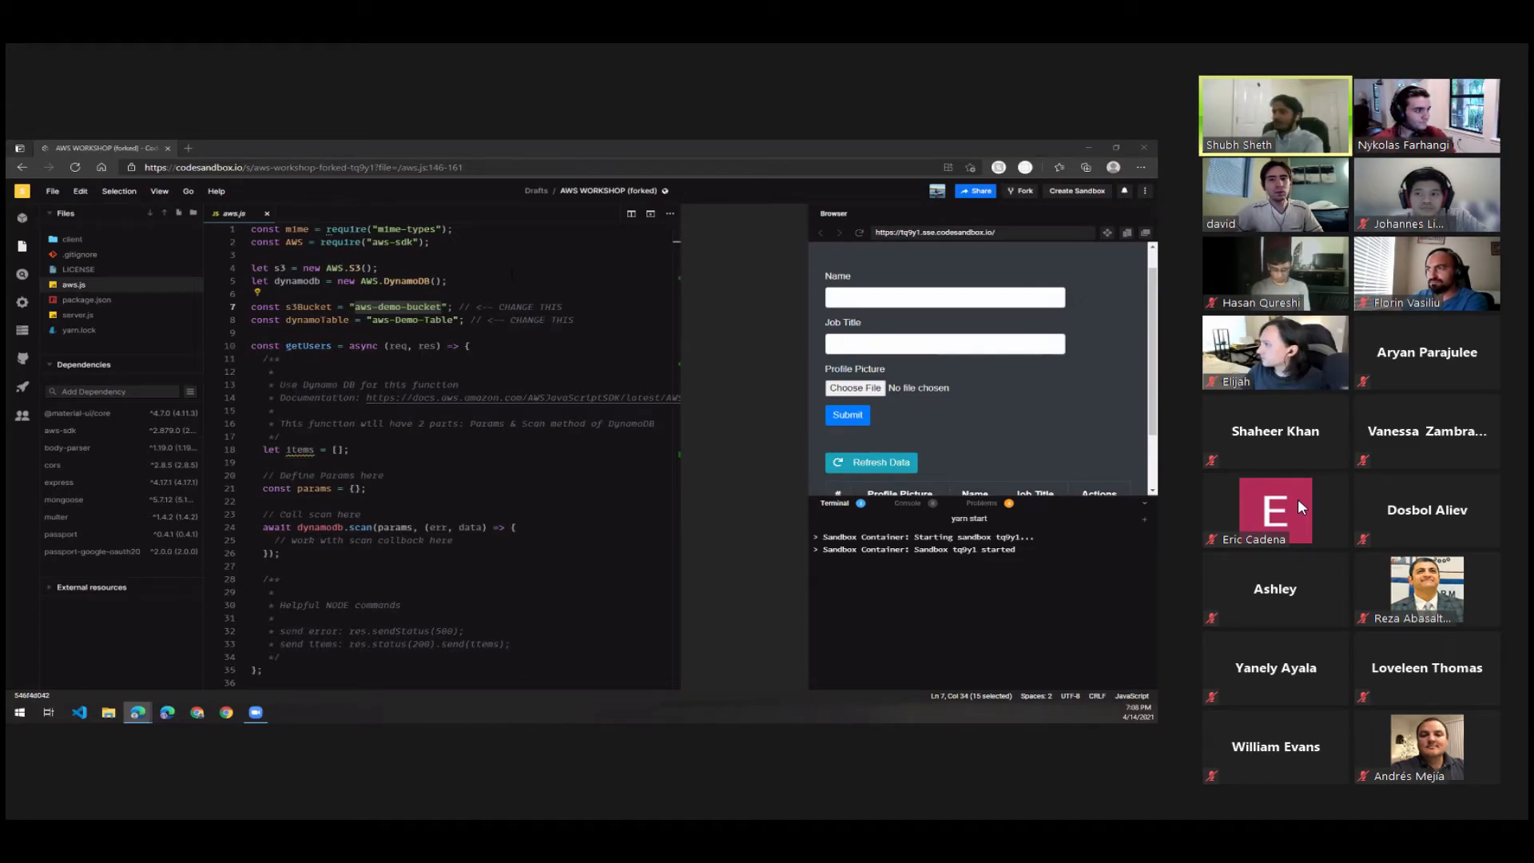
double_click(364, 307)
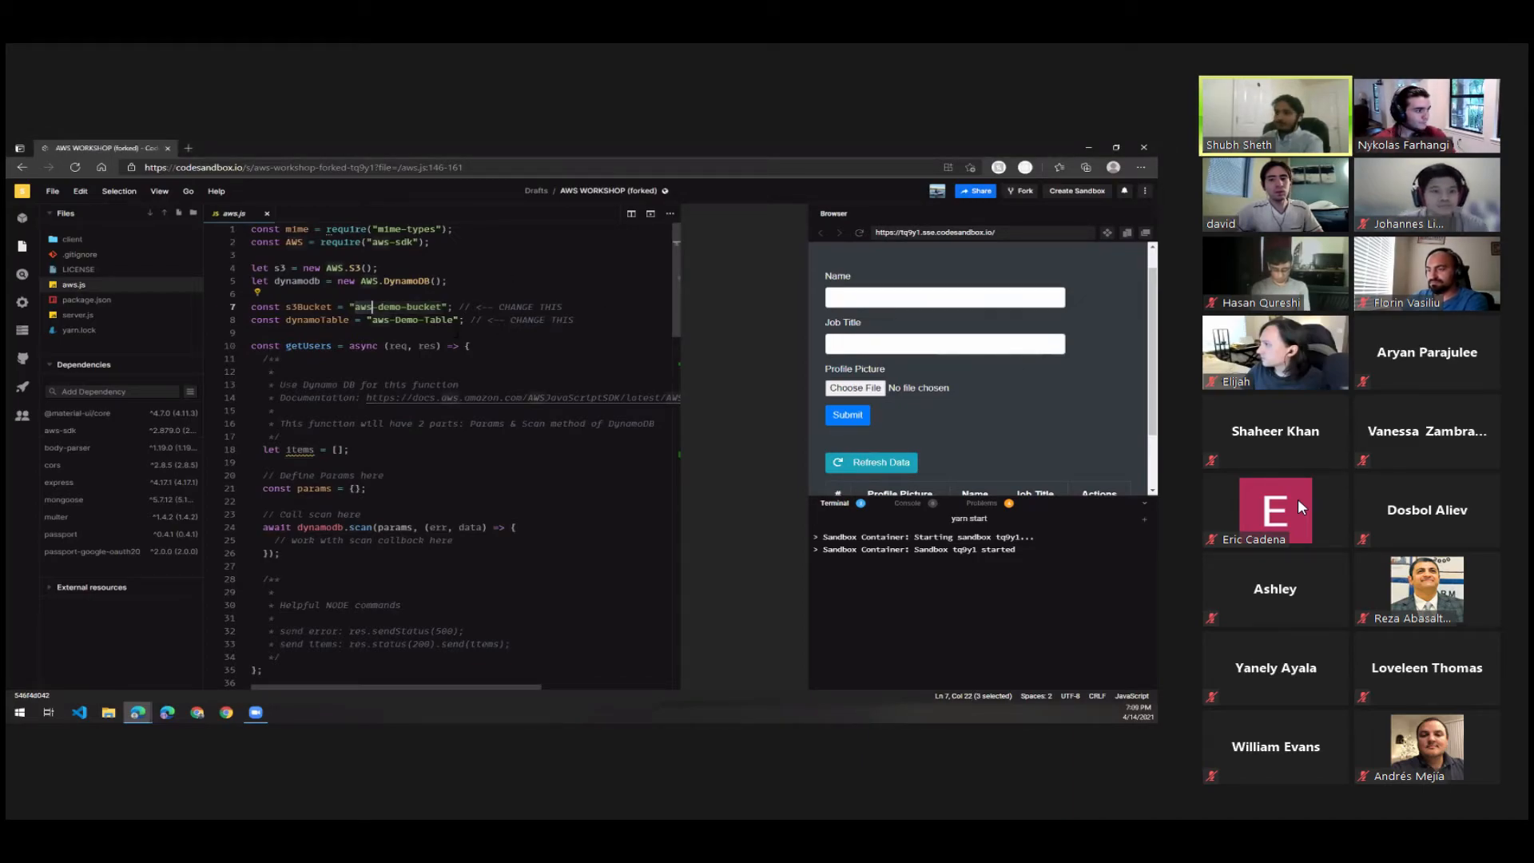
text(cougarcs)
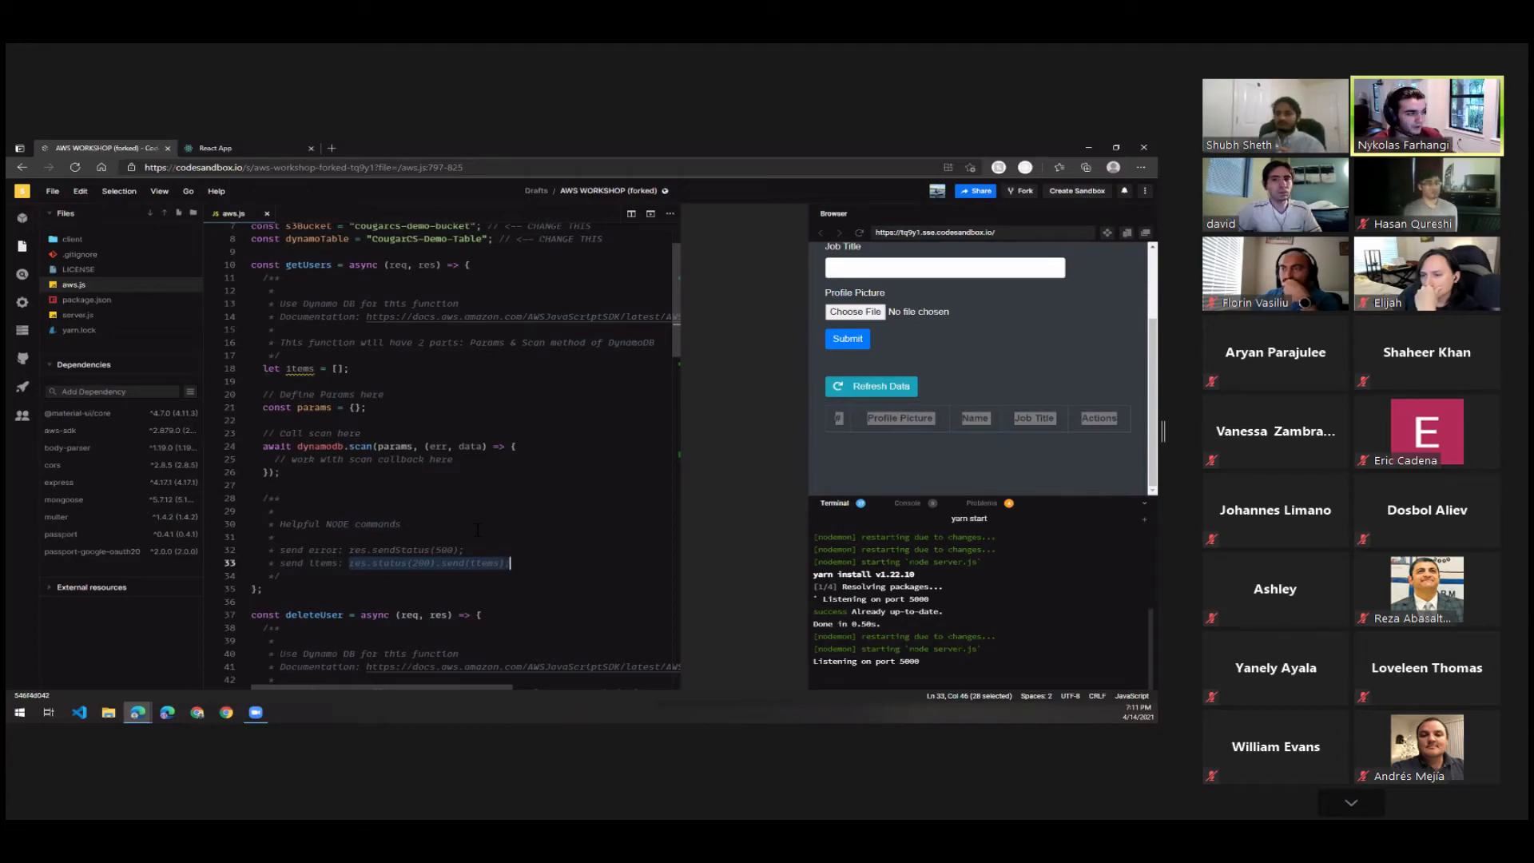
Add an if (err) block containing console.log(err) at the start of the dynamodb.scan callback in getUsers.
click(526, 447)
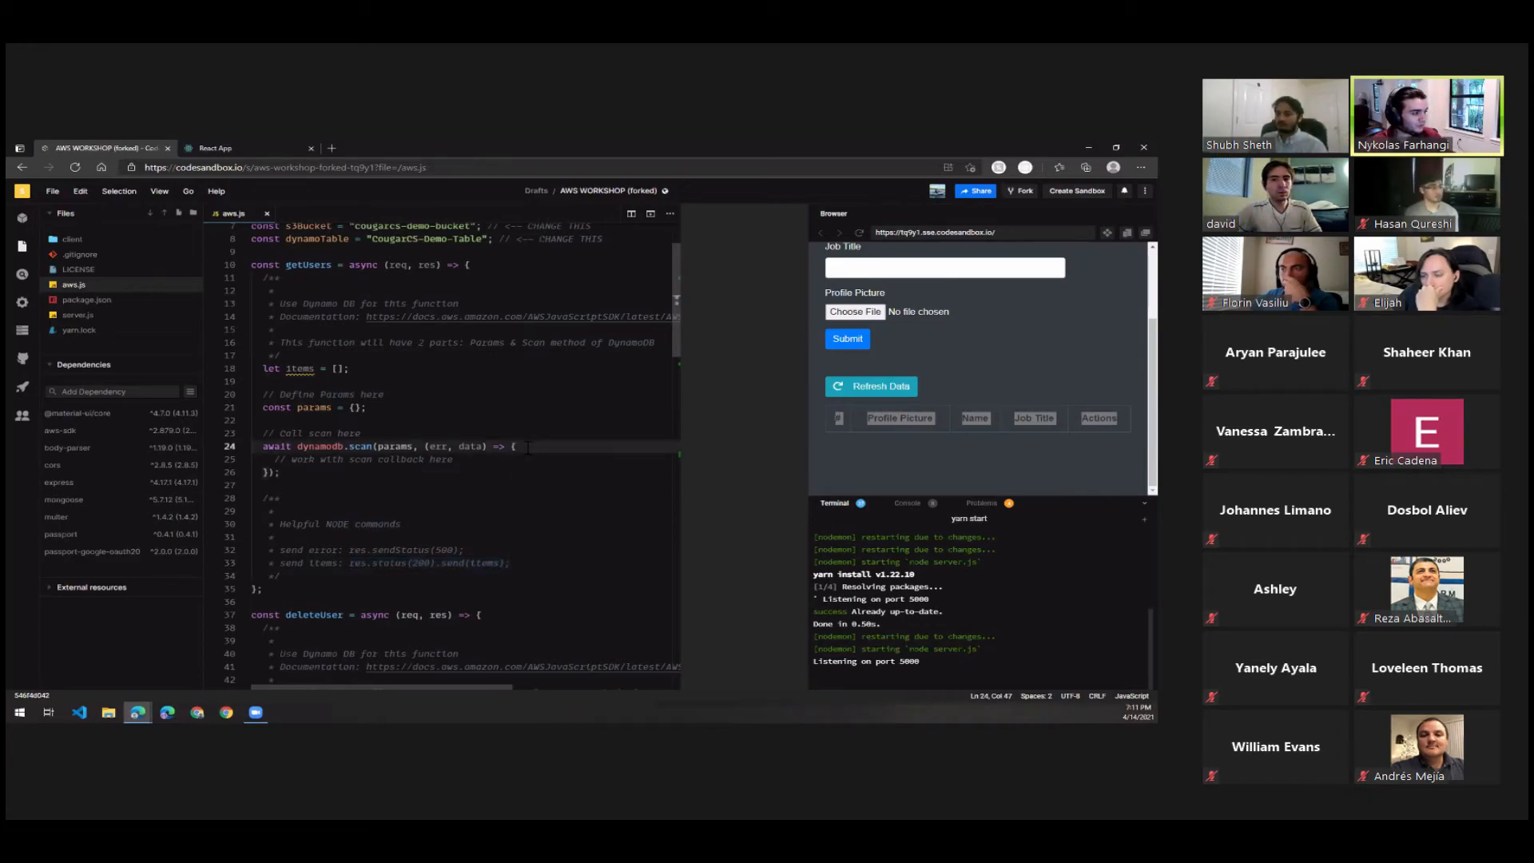
key(Return)
text(if )
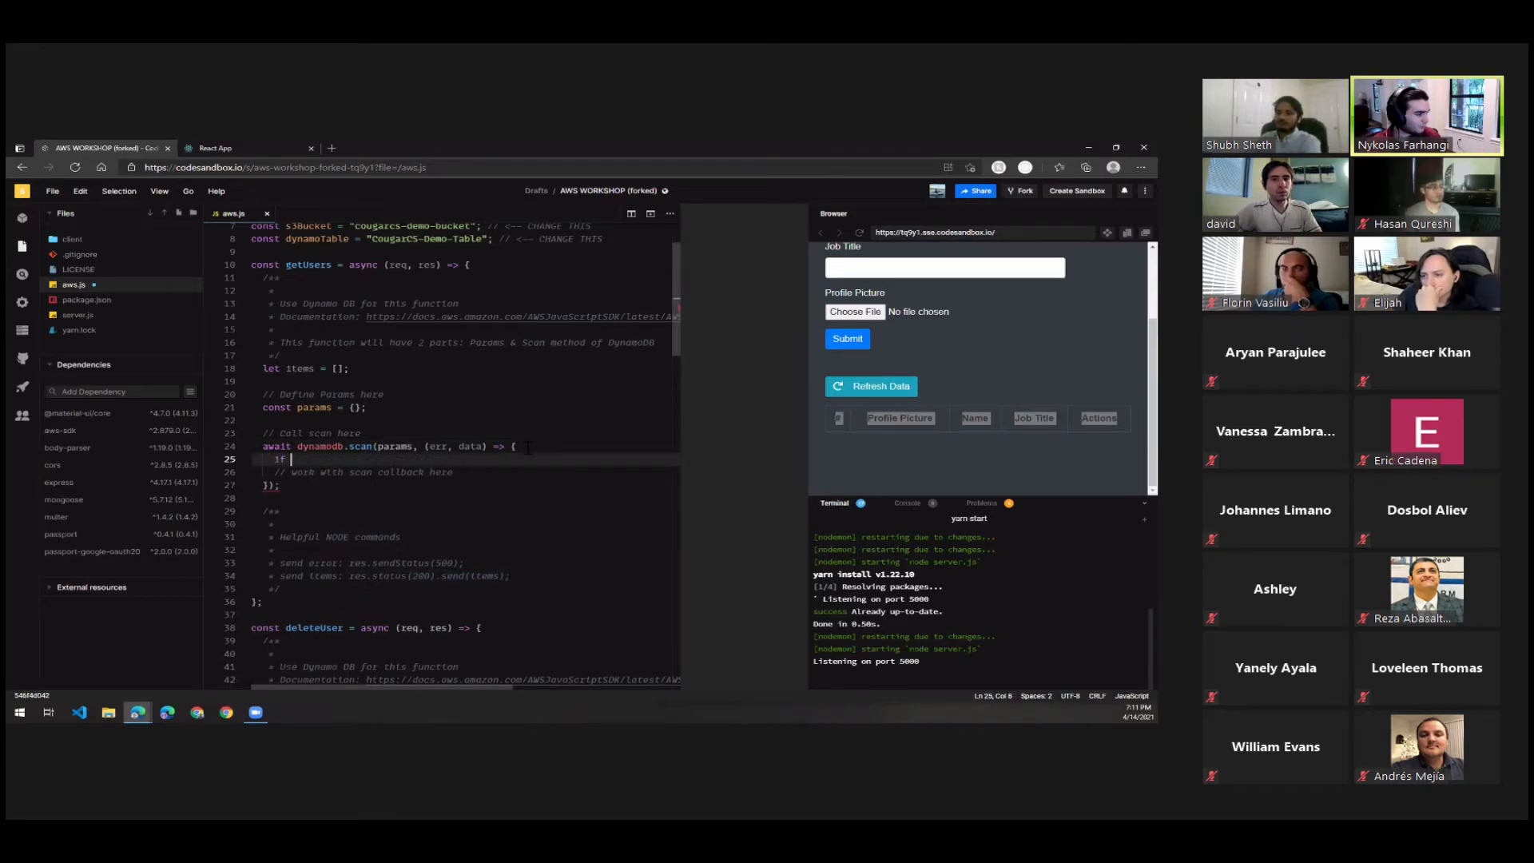
text((err) {)
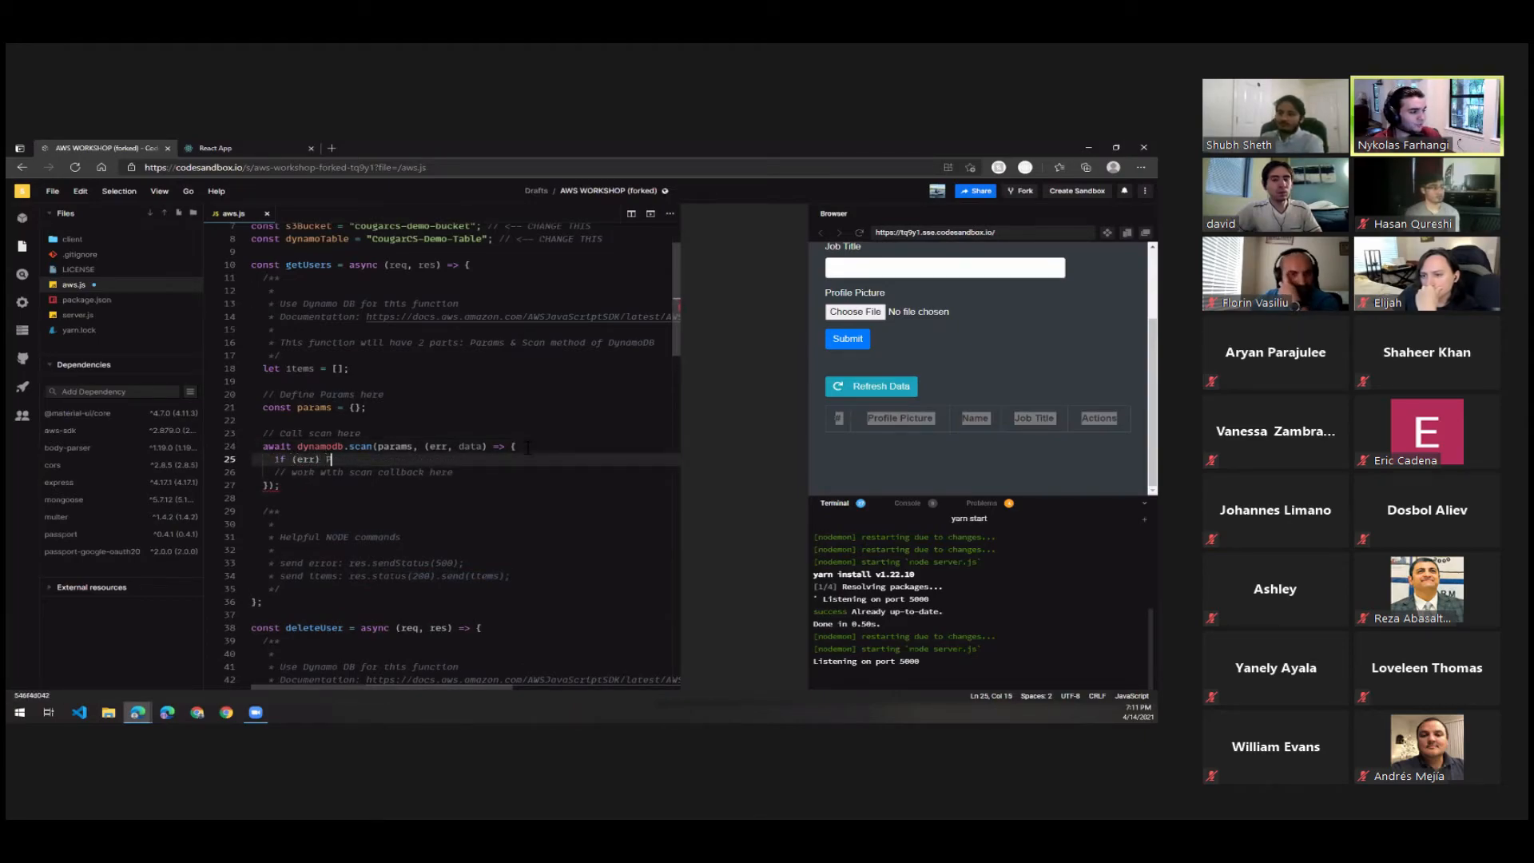
key(BackSpace)
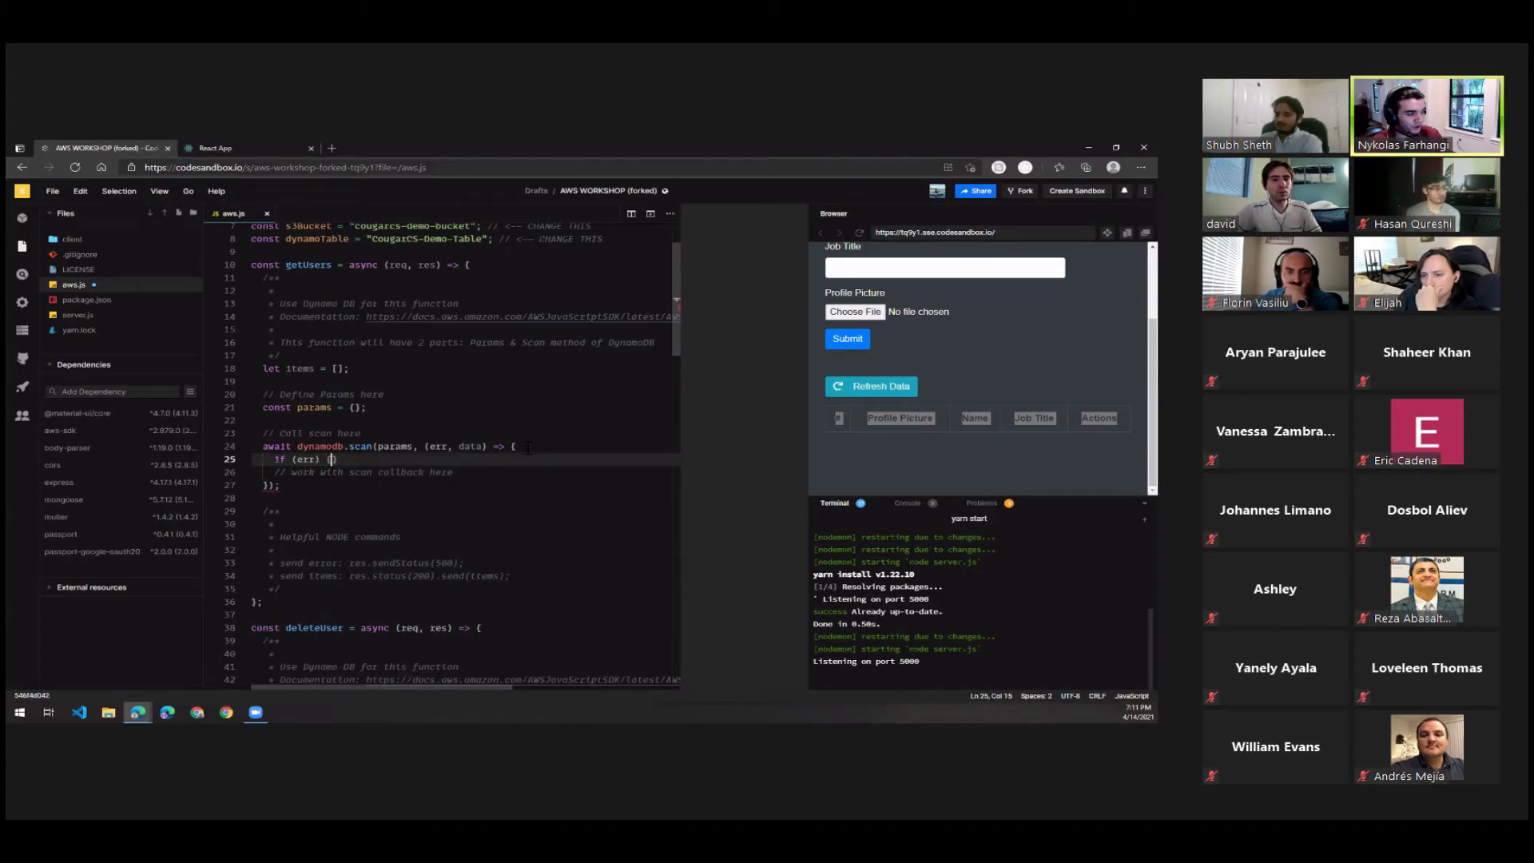
key(Return)
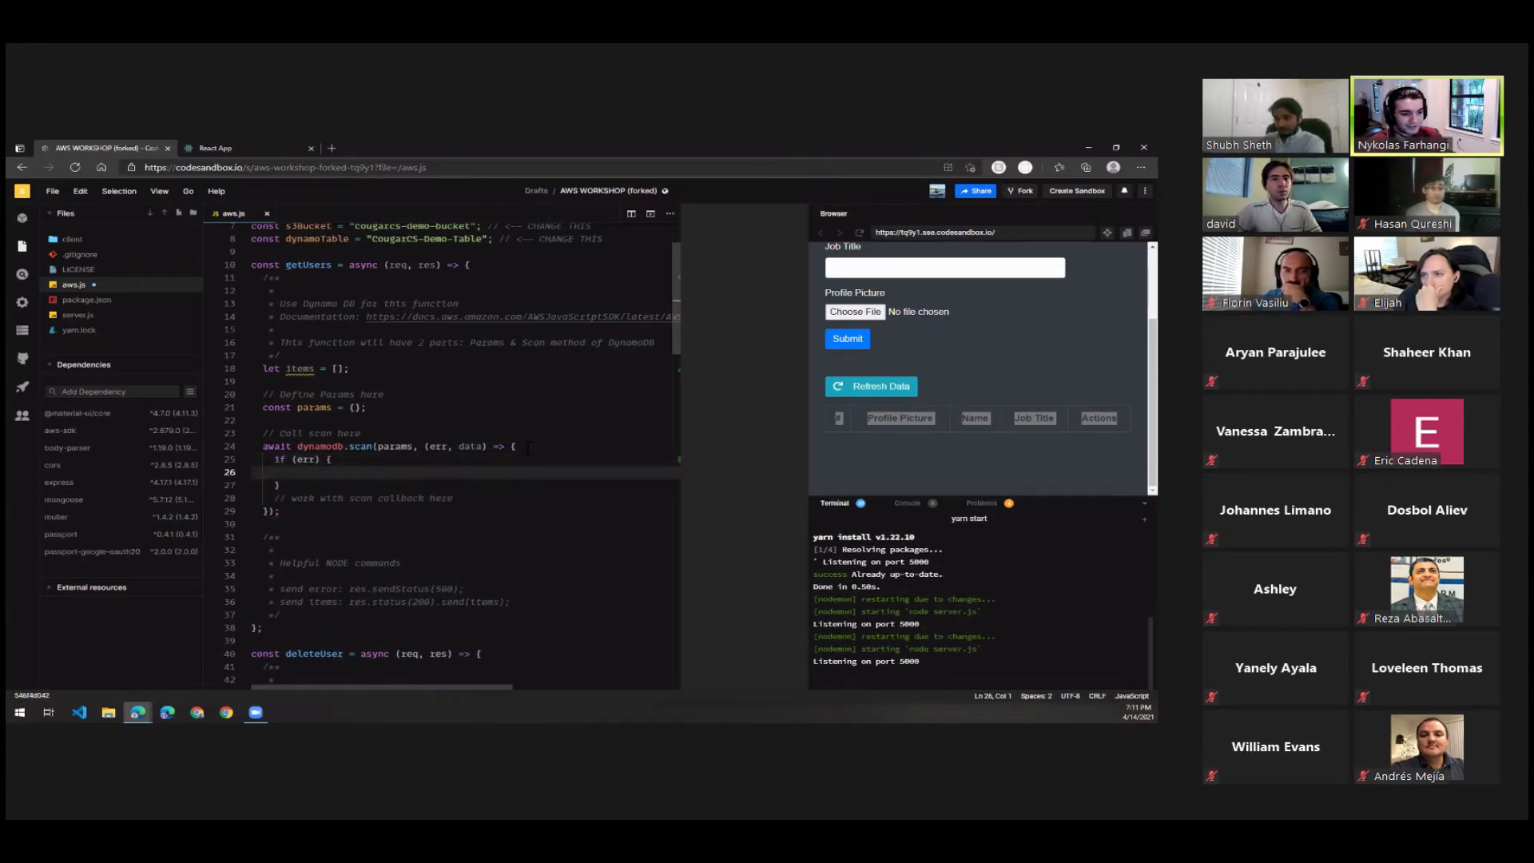
text(console.log)
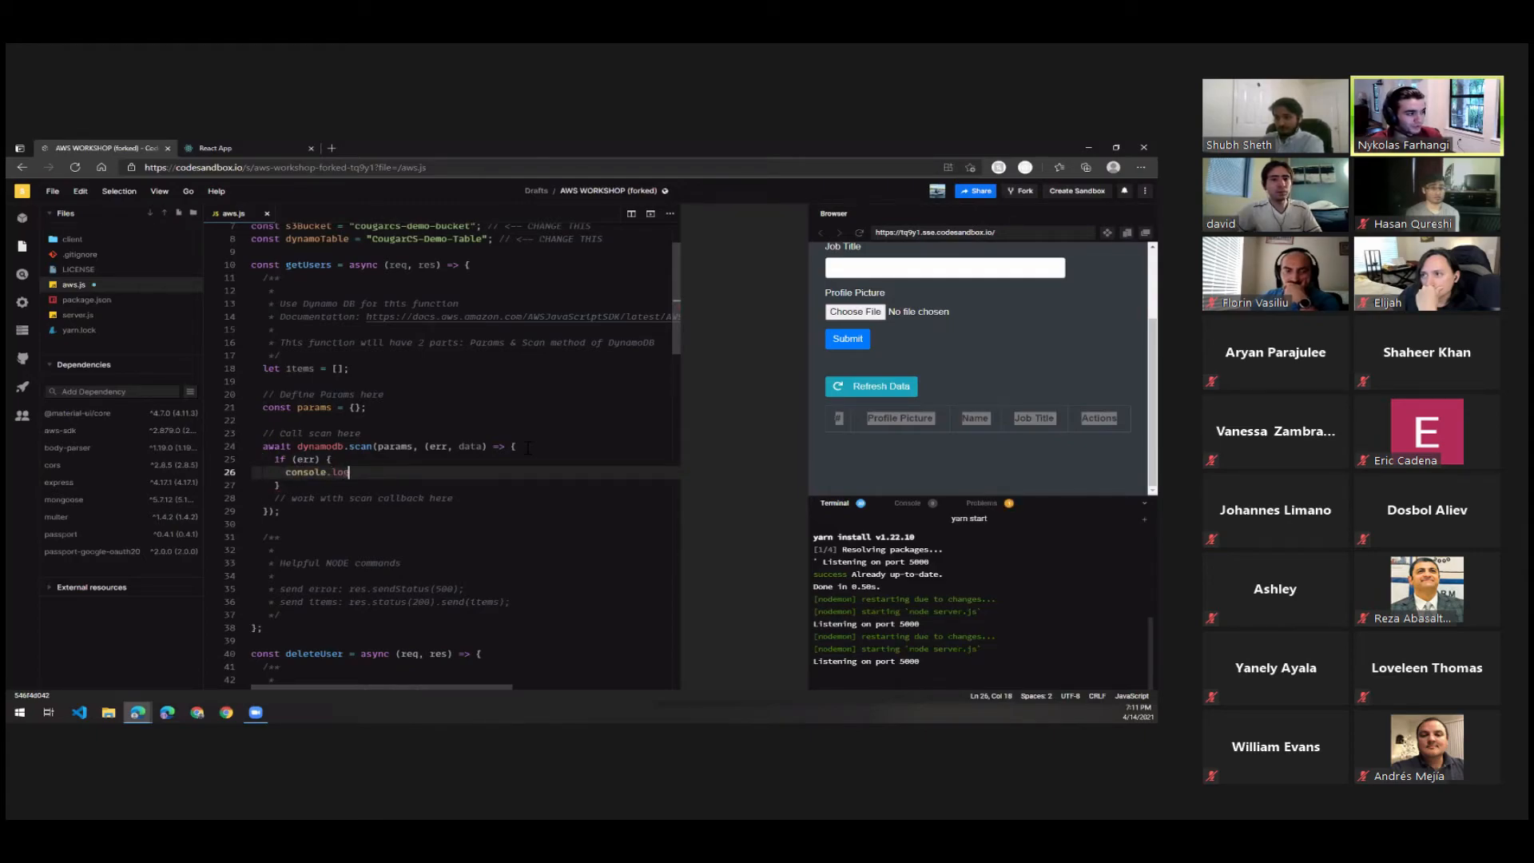
text((err)
Append an empty else block to the if (err) statement in the scan callback.
key(Down)
text(els)
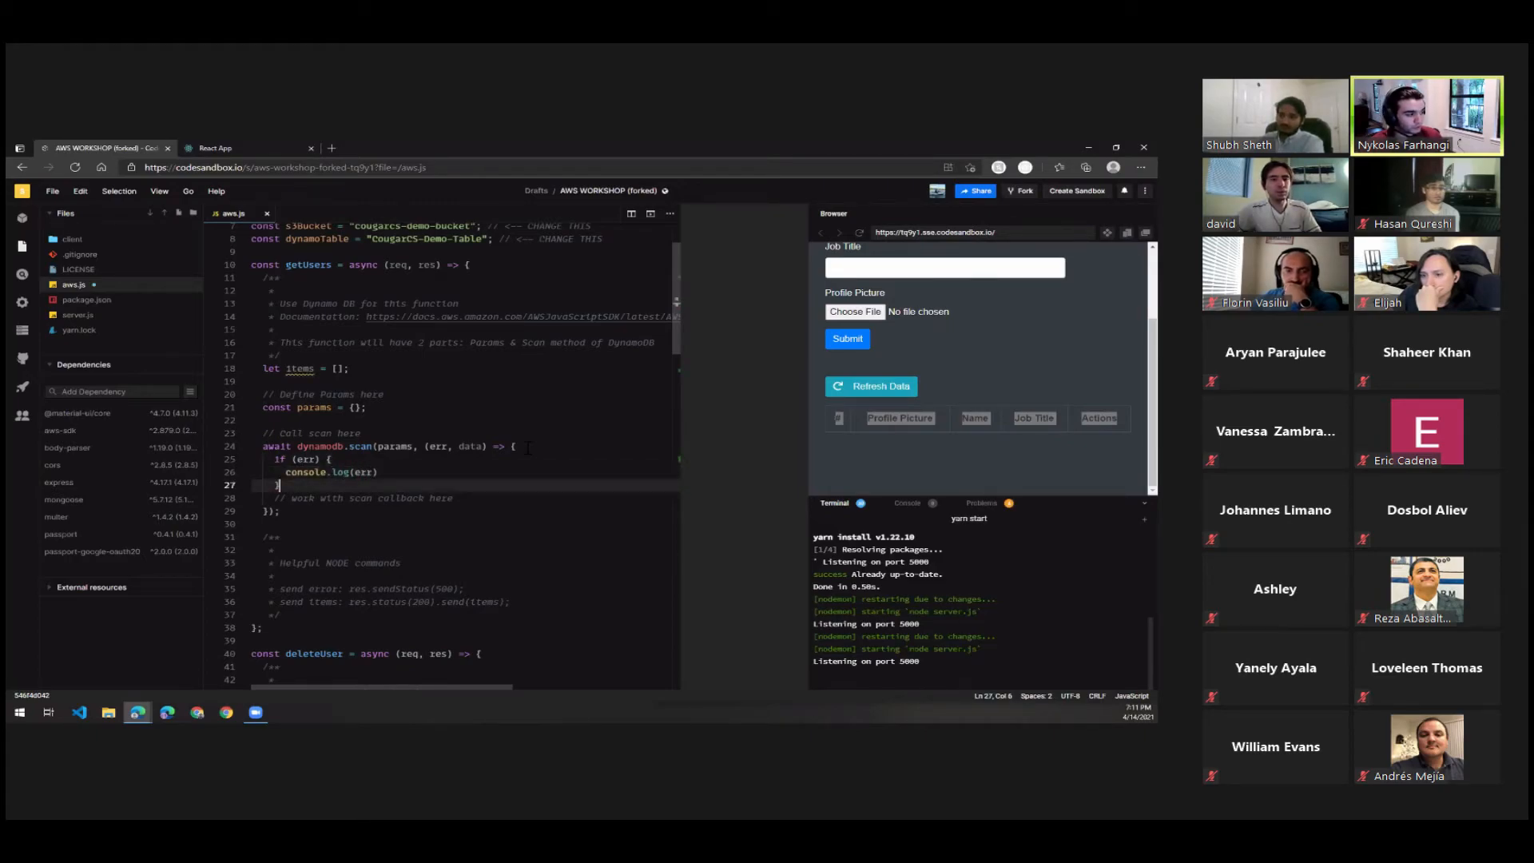
text(e {)
key(Return)
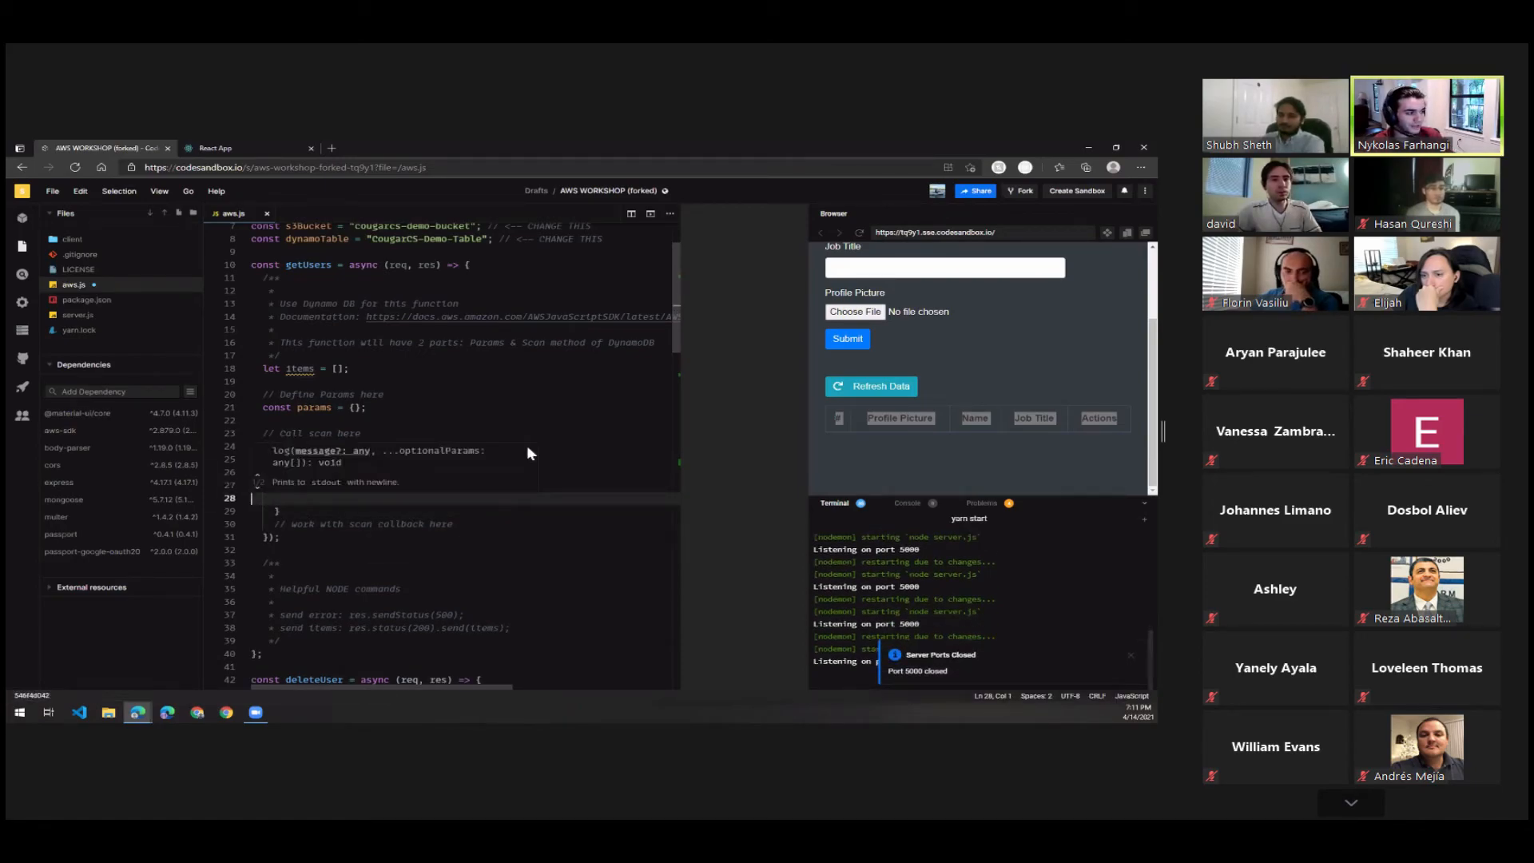
click(559, 523)
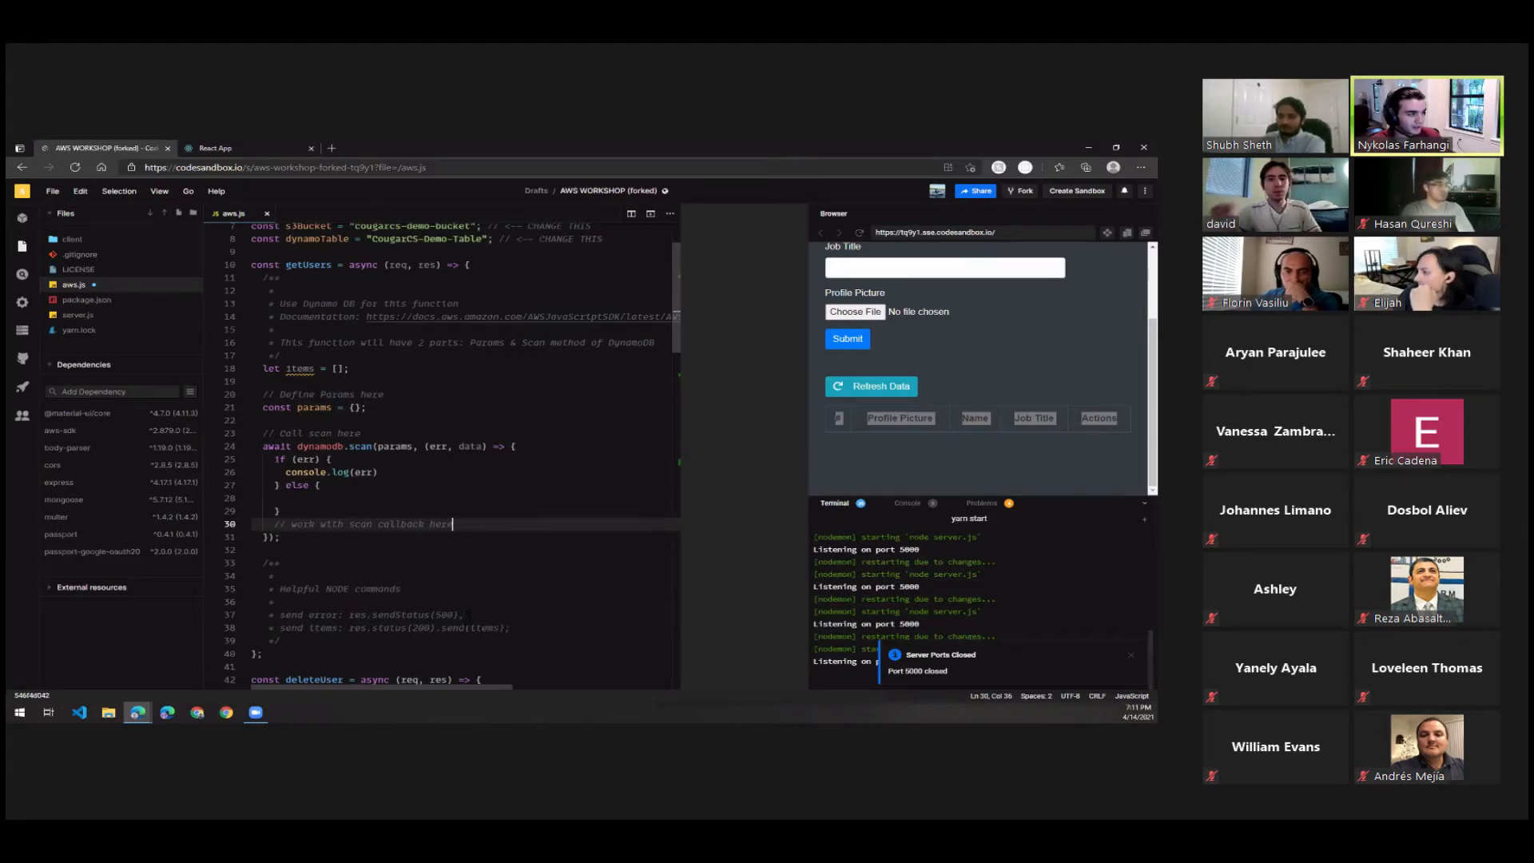
End console.log(err) with a semicolon and copy res.sendStatus(500); from the helper comment onto the line below it.
drag(463, 615, 348, 615)
key(ctrl+c)
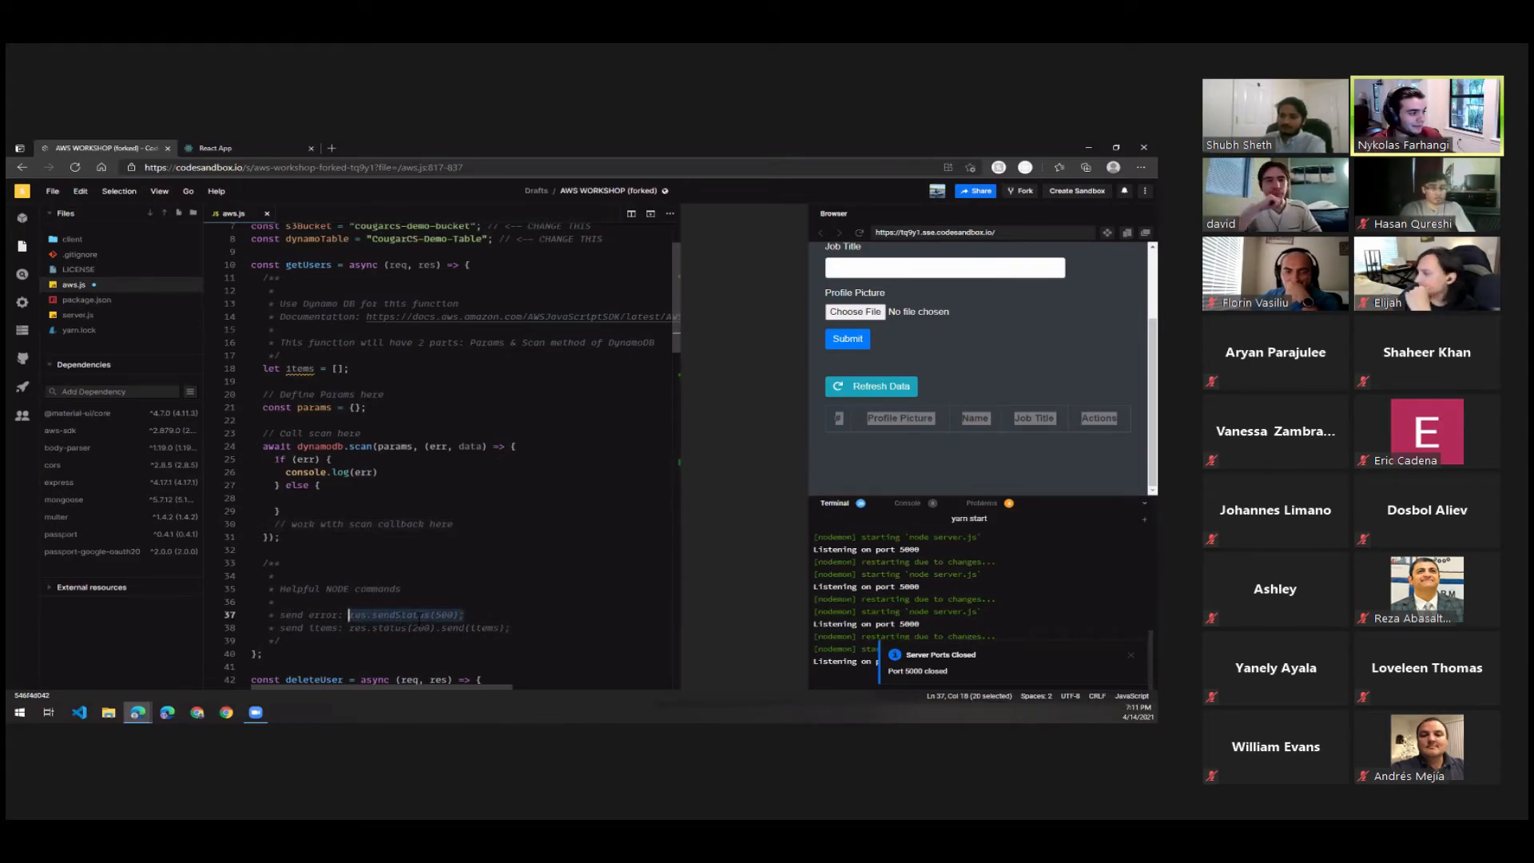
click(387, 471)
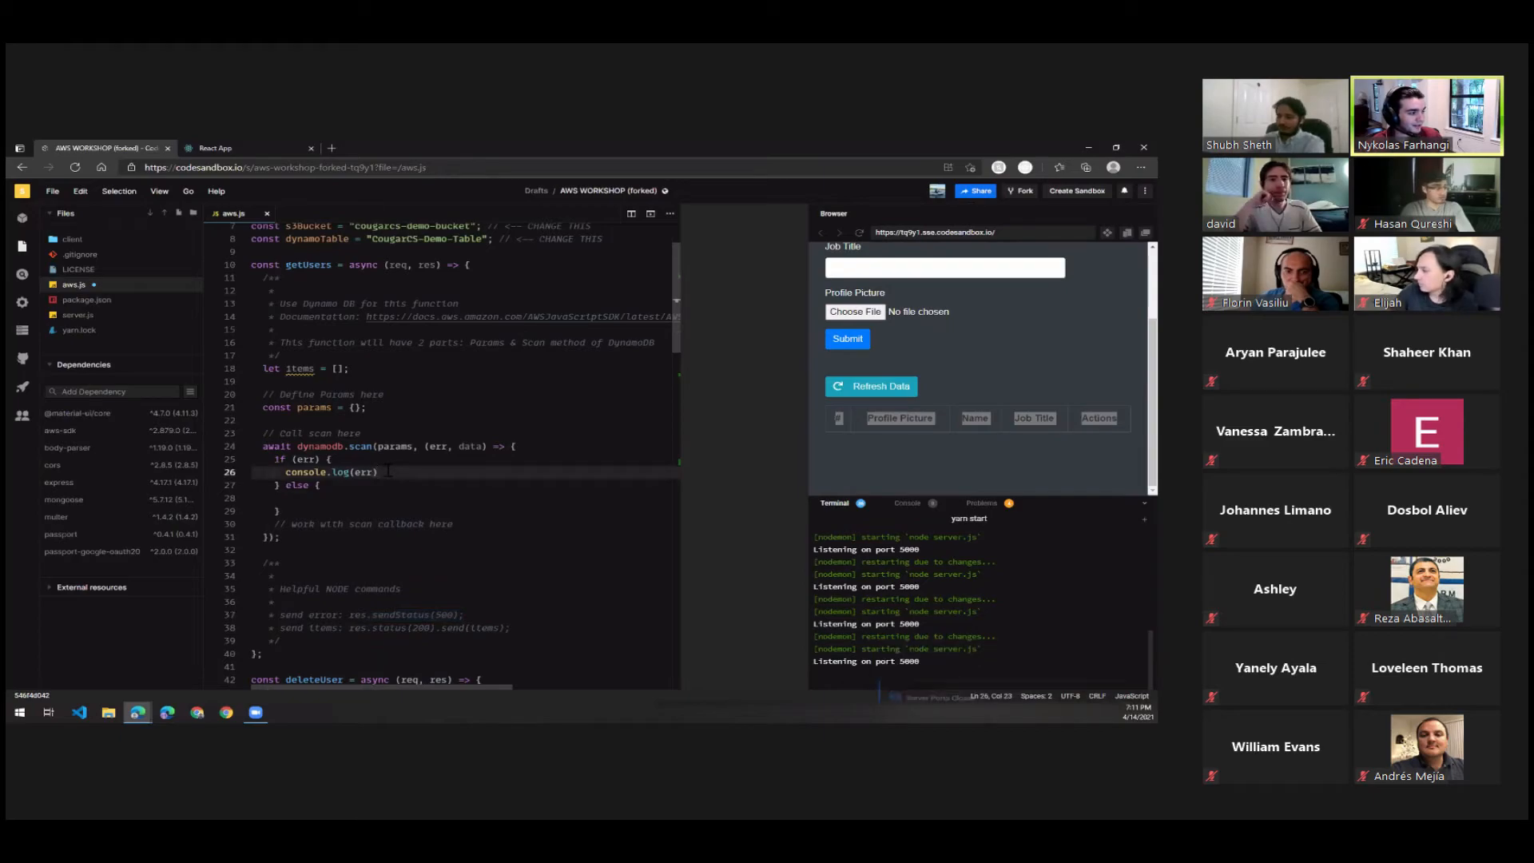
text(;)
key(Return)
key(ctrl+v)
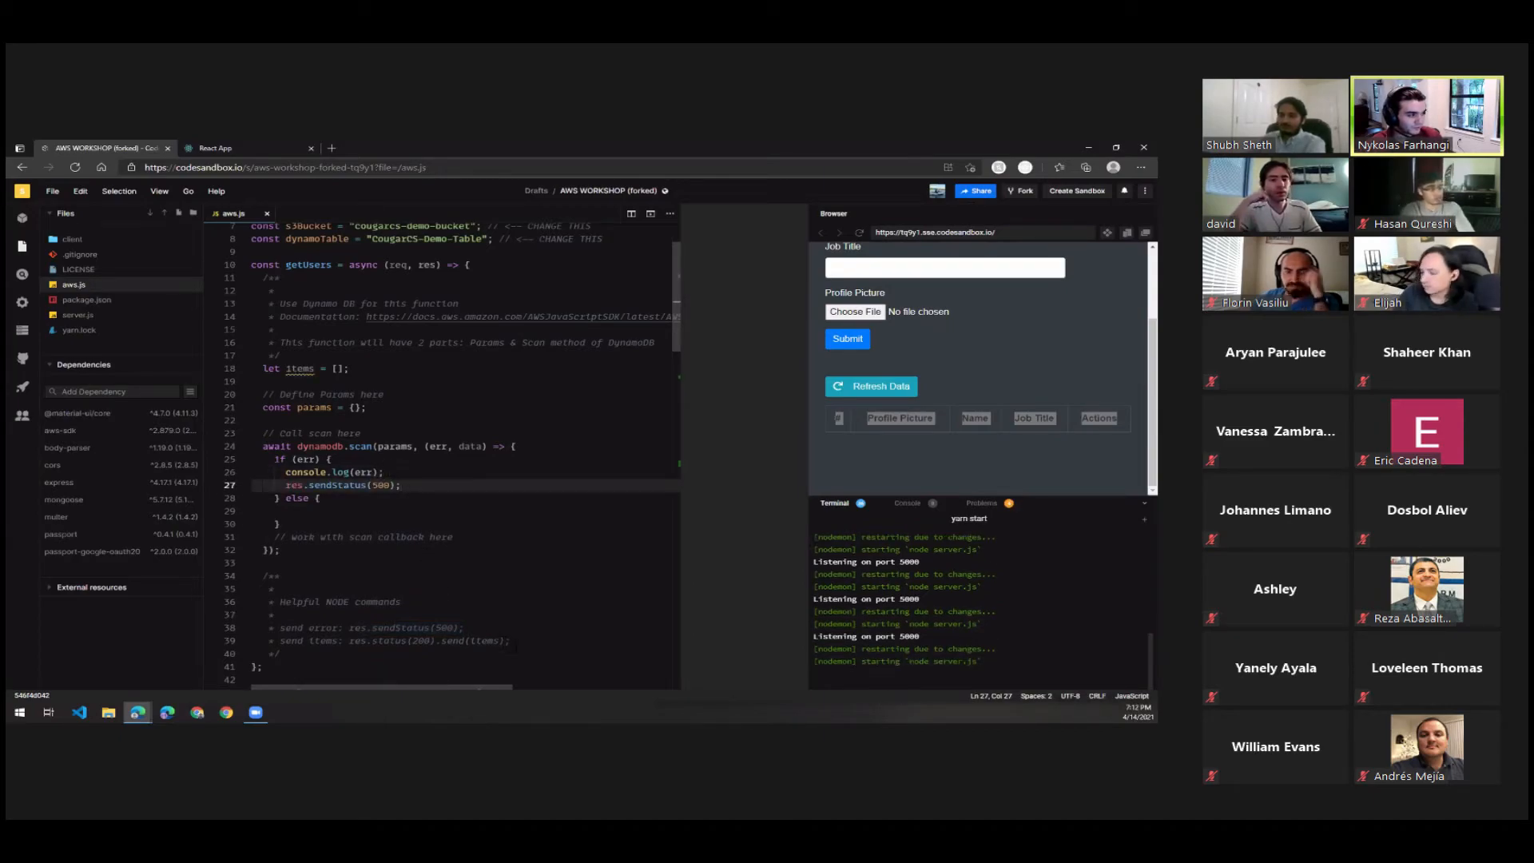
Copy res.status(200).send(items); from the helper comment into the else block, leaving an empty line above it.
drag(510, 640, 389, 641)
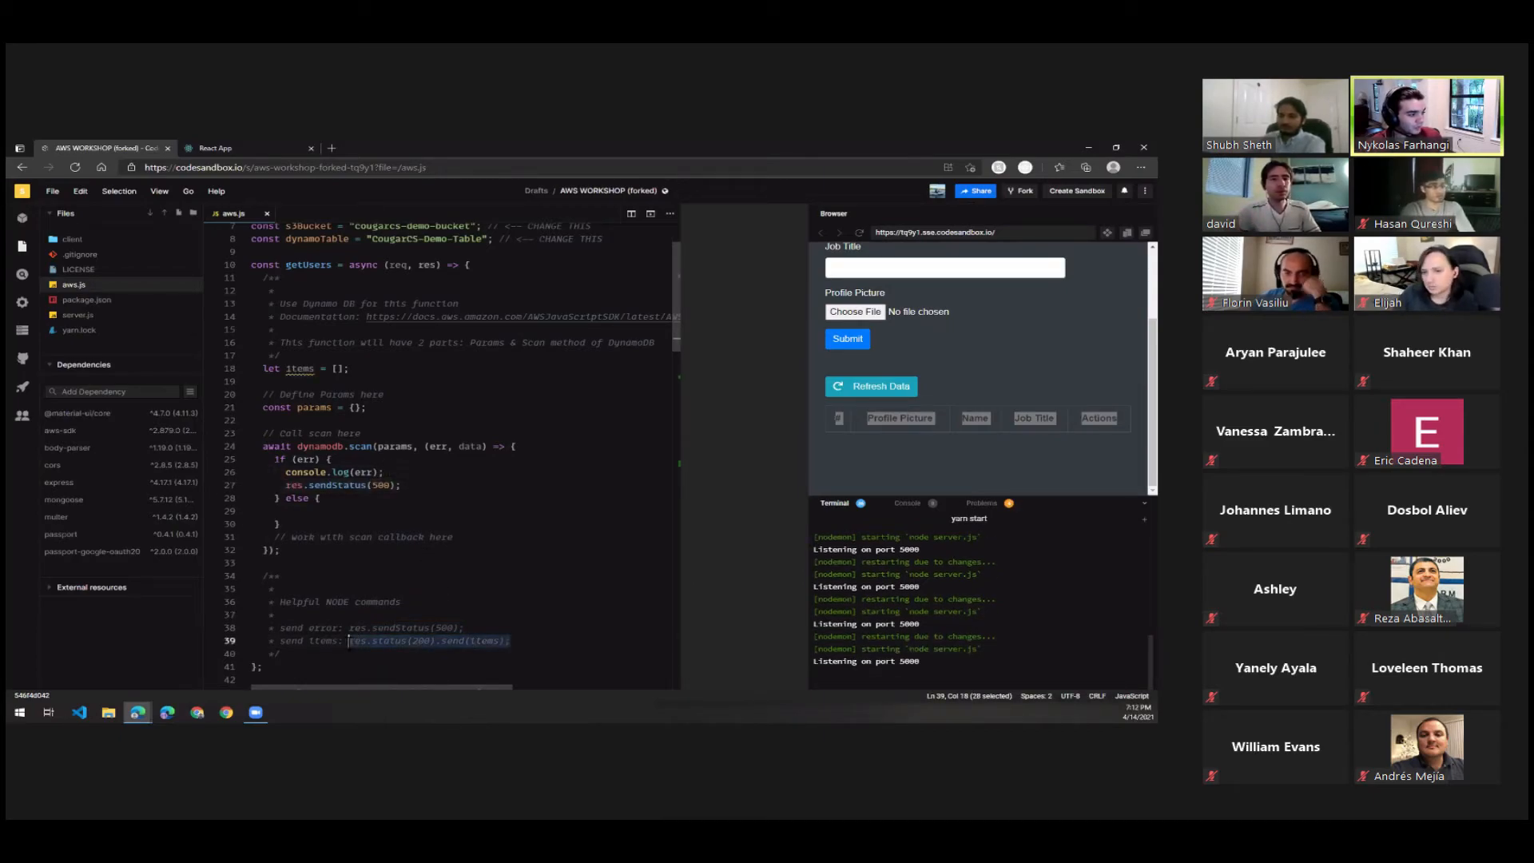
click(362, 501)
key(Down)
key(Down)
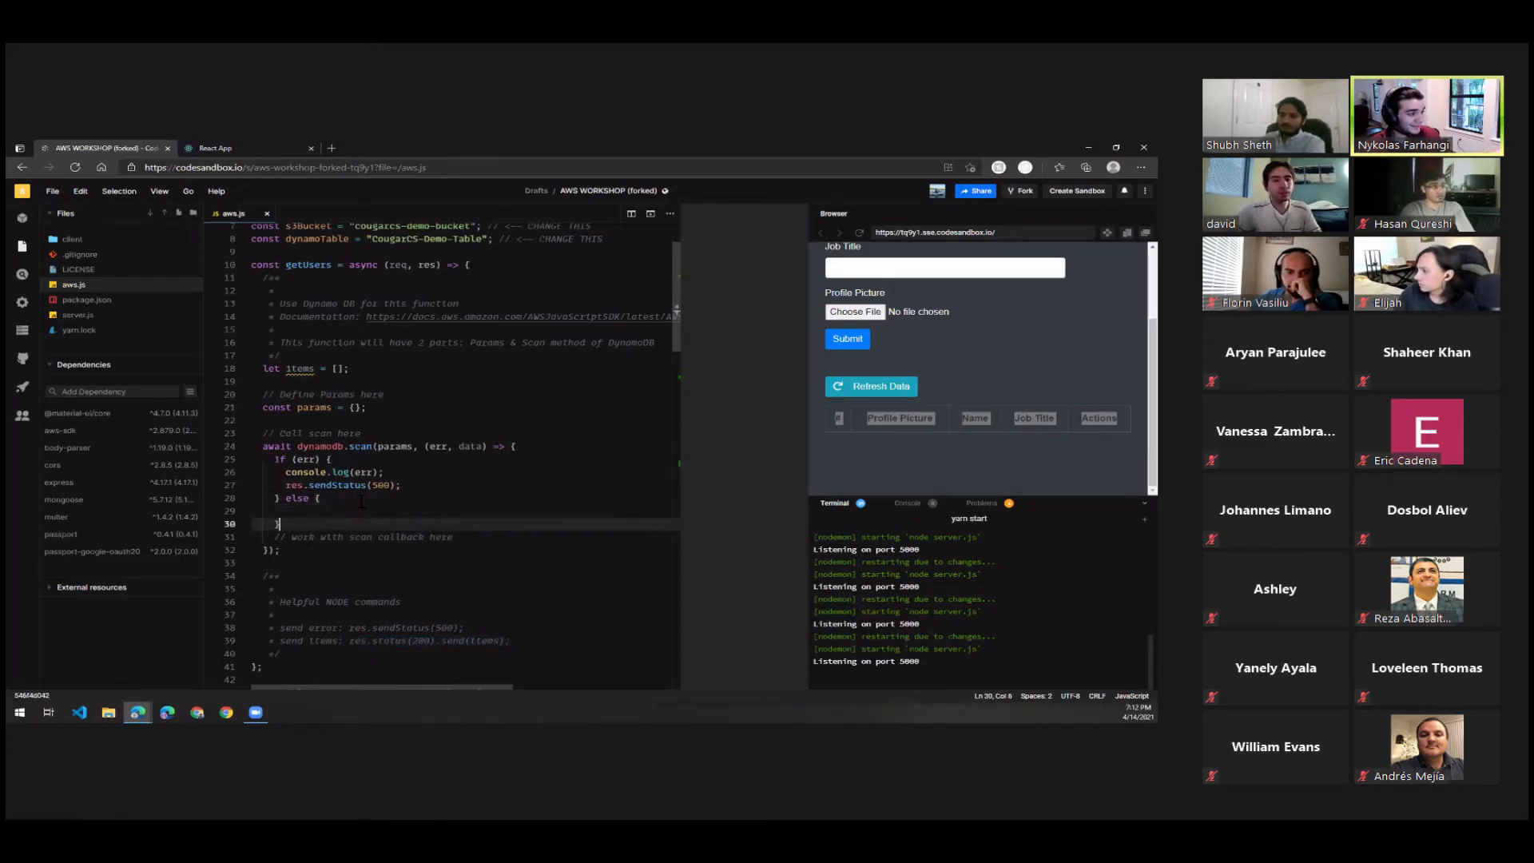
key(Up)
key(Tab)
key(Return)
text(res.status(200).send(items);)
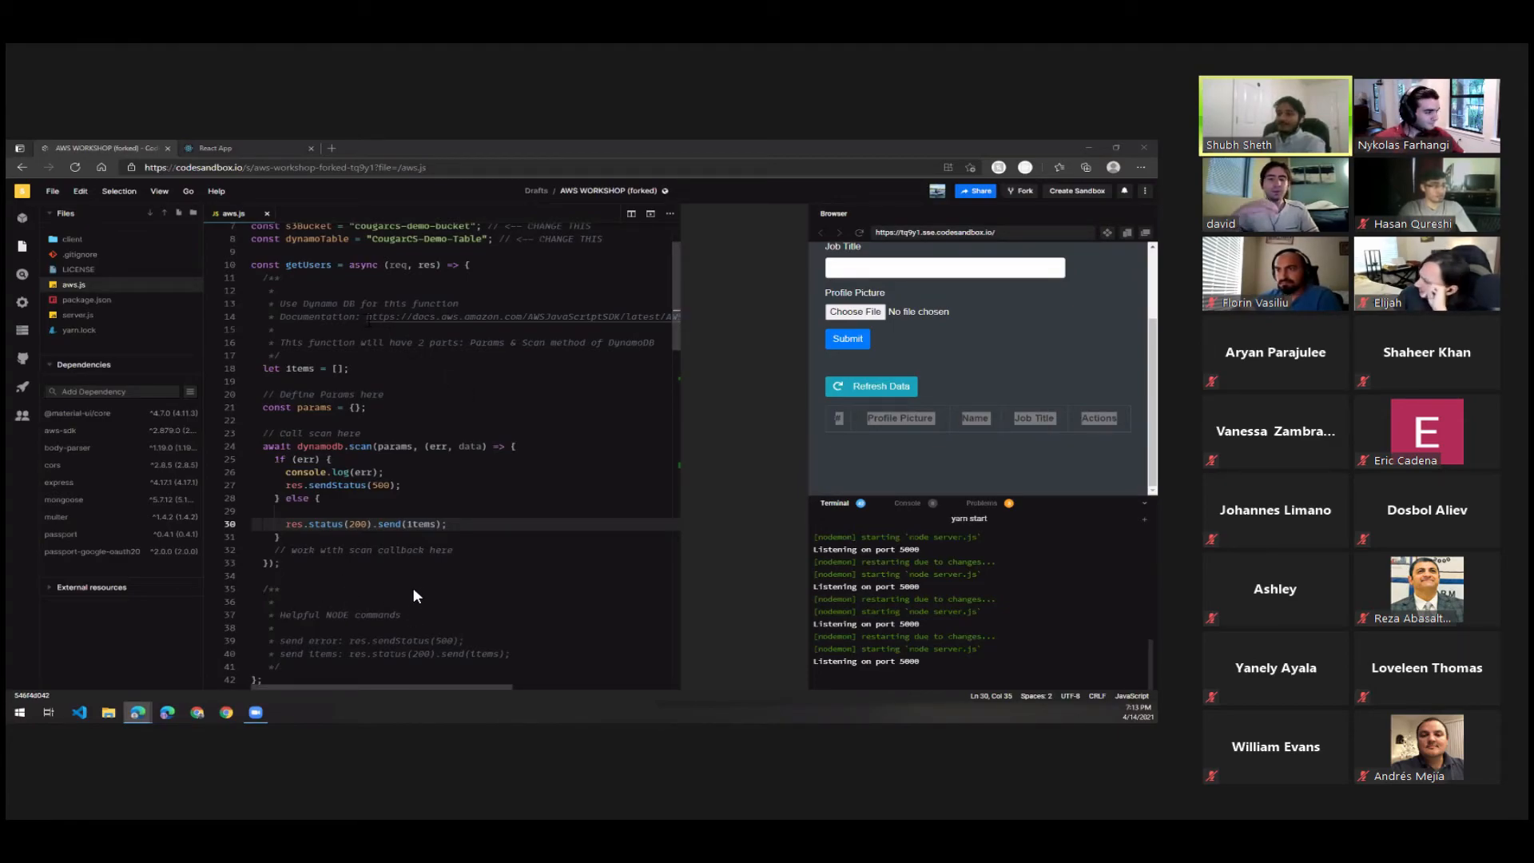
Open the scan documentation linked in the getUsers comment and examine the TableName parameter in its table scan example.
drag(367, 317, 662, 317)
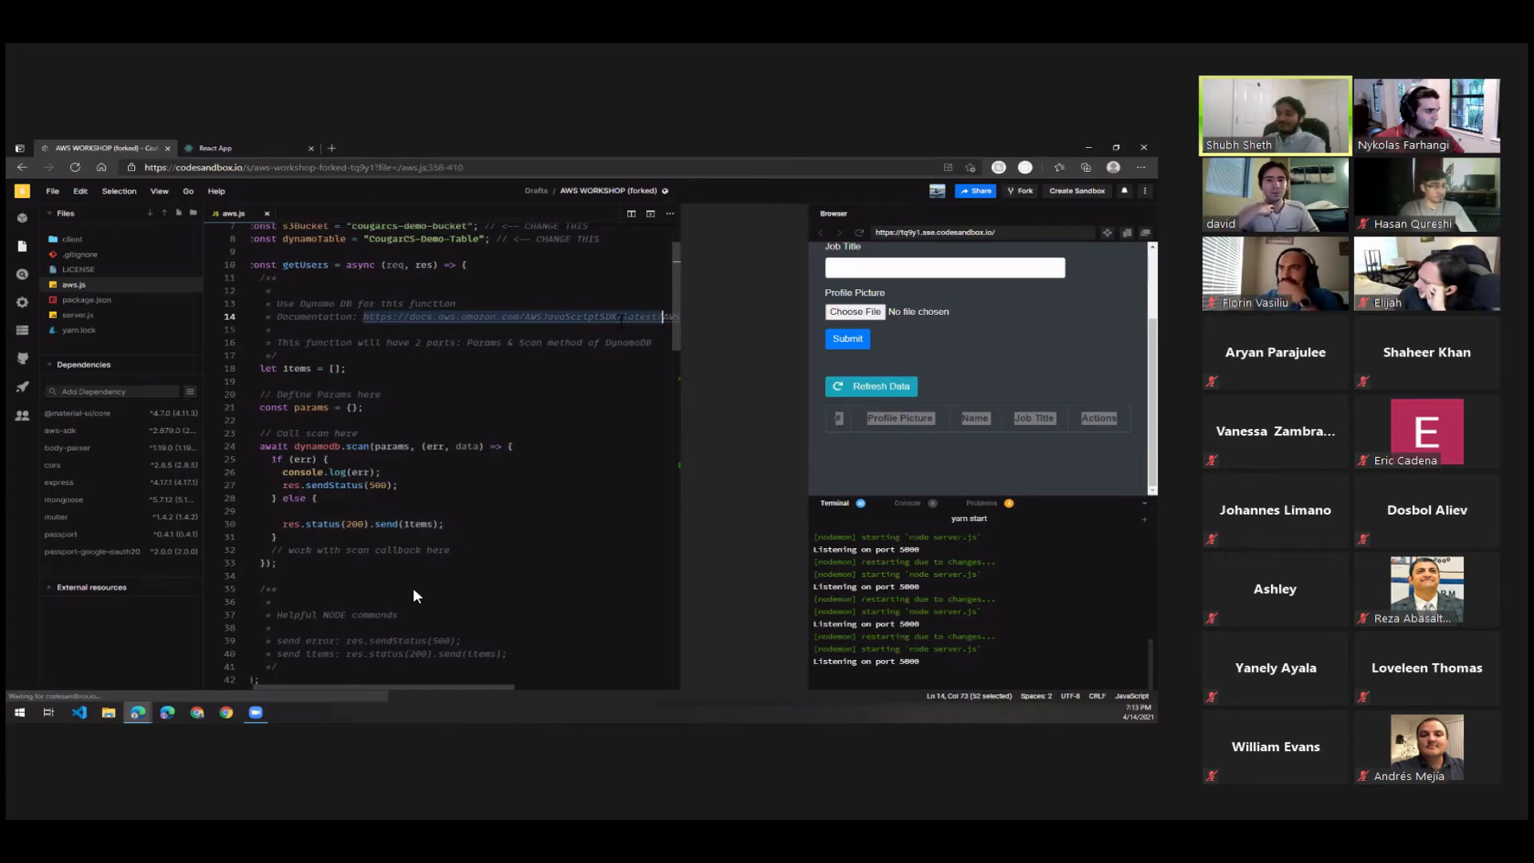
ctrl+click(524, 317)
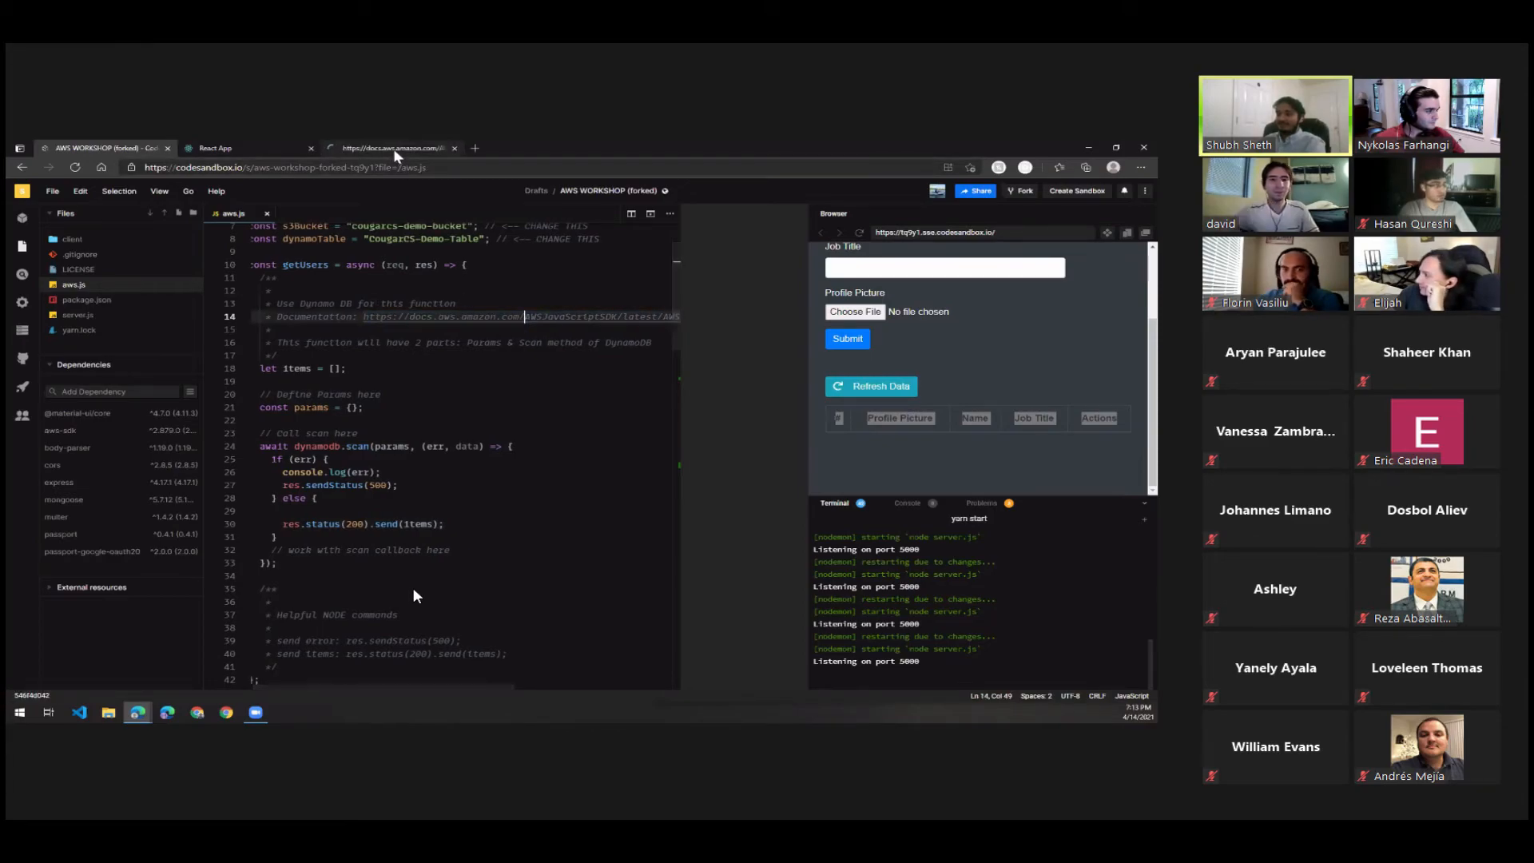
click(394, 149)
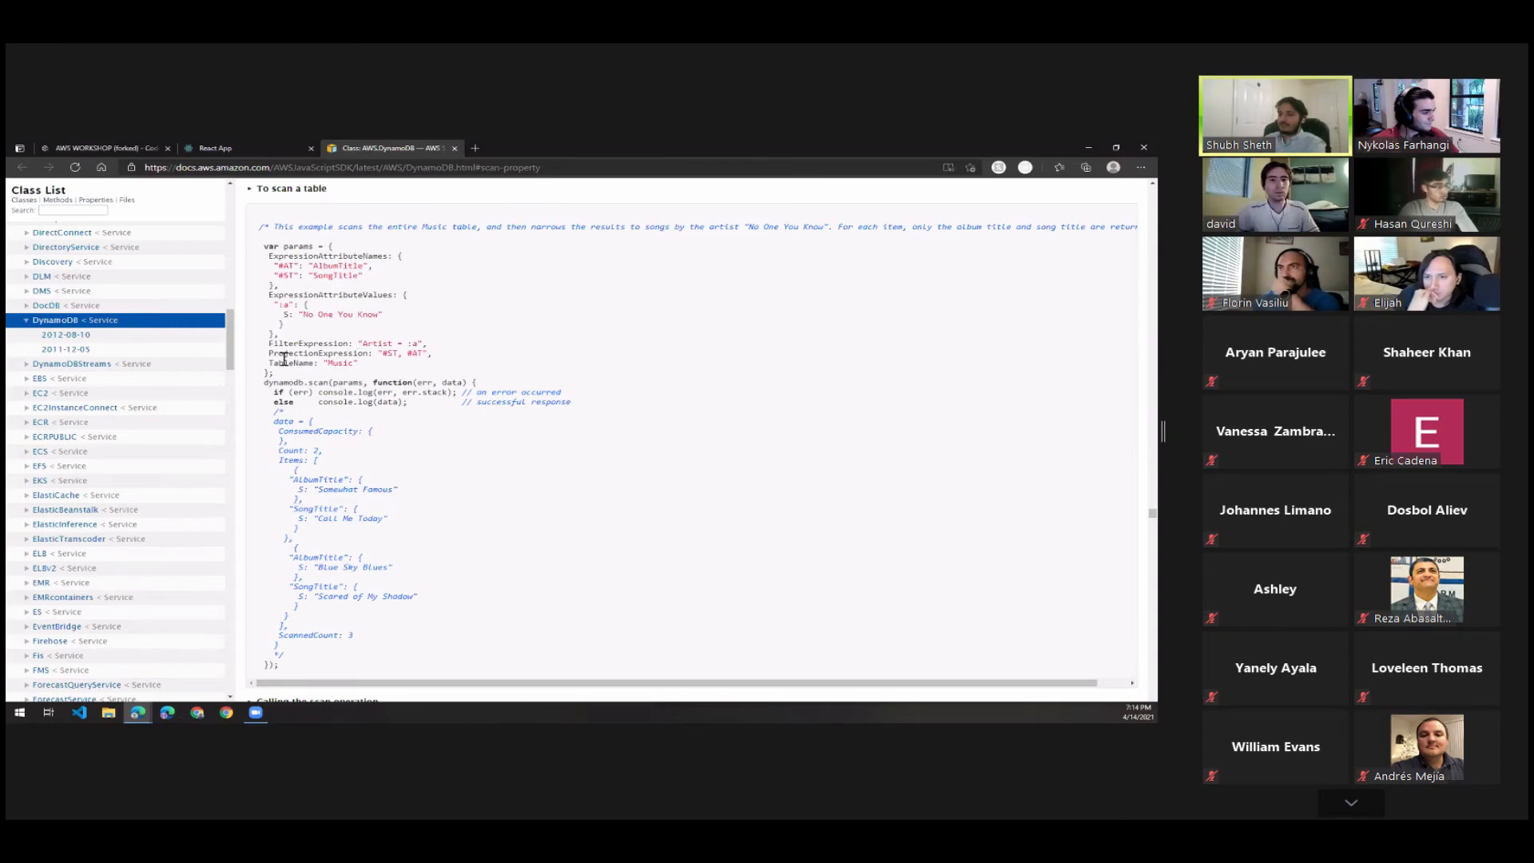
drag(269, 363, 359, 364)
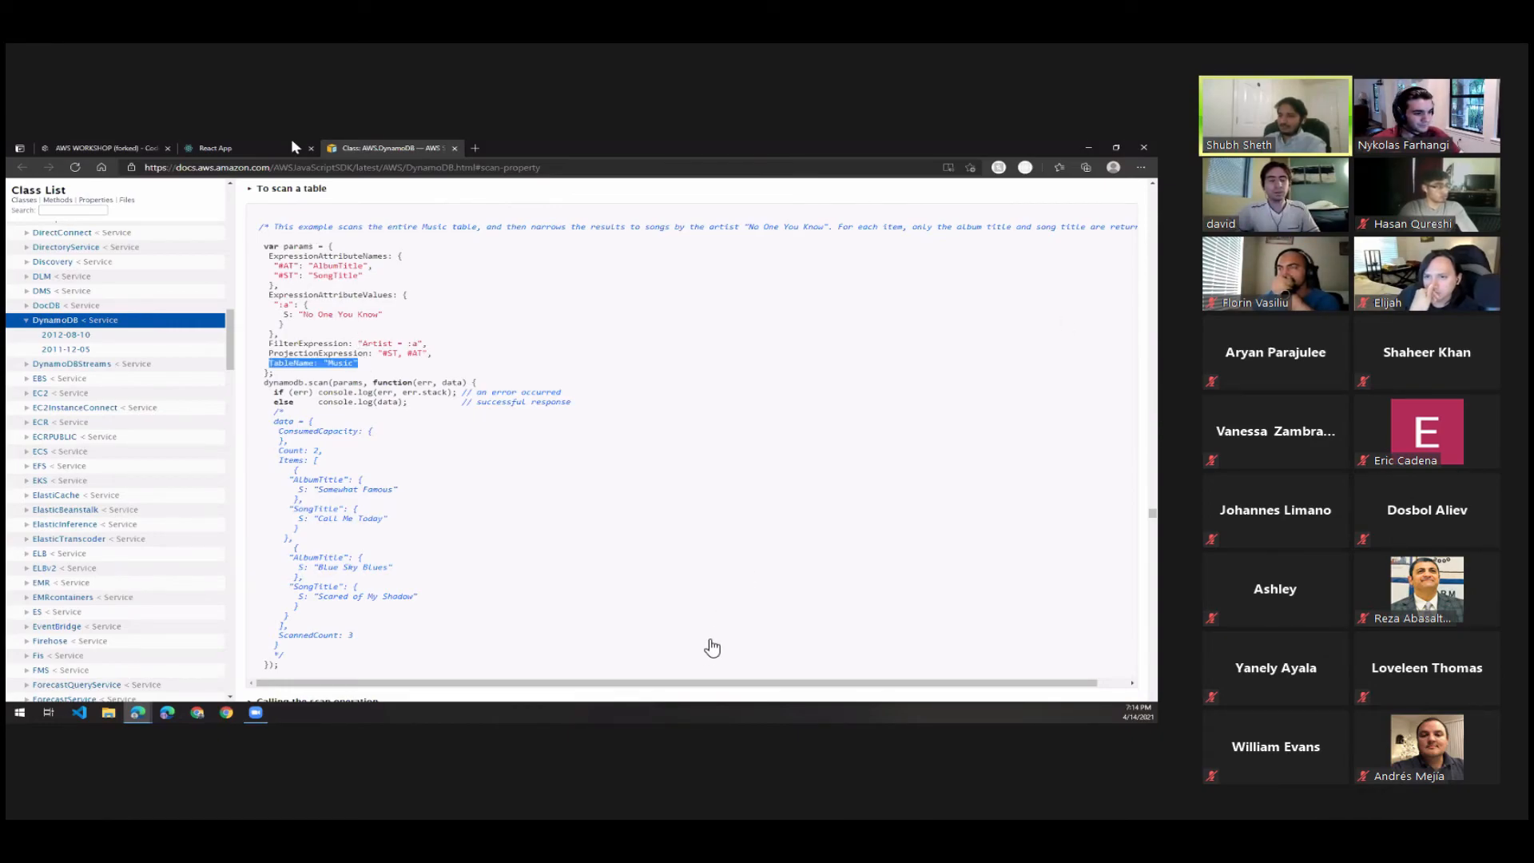
Return to aws.js and define the getUsers params as { TableName: dynamoTable }, then save the file.
click(214, 149)
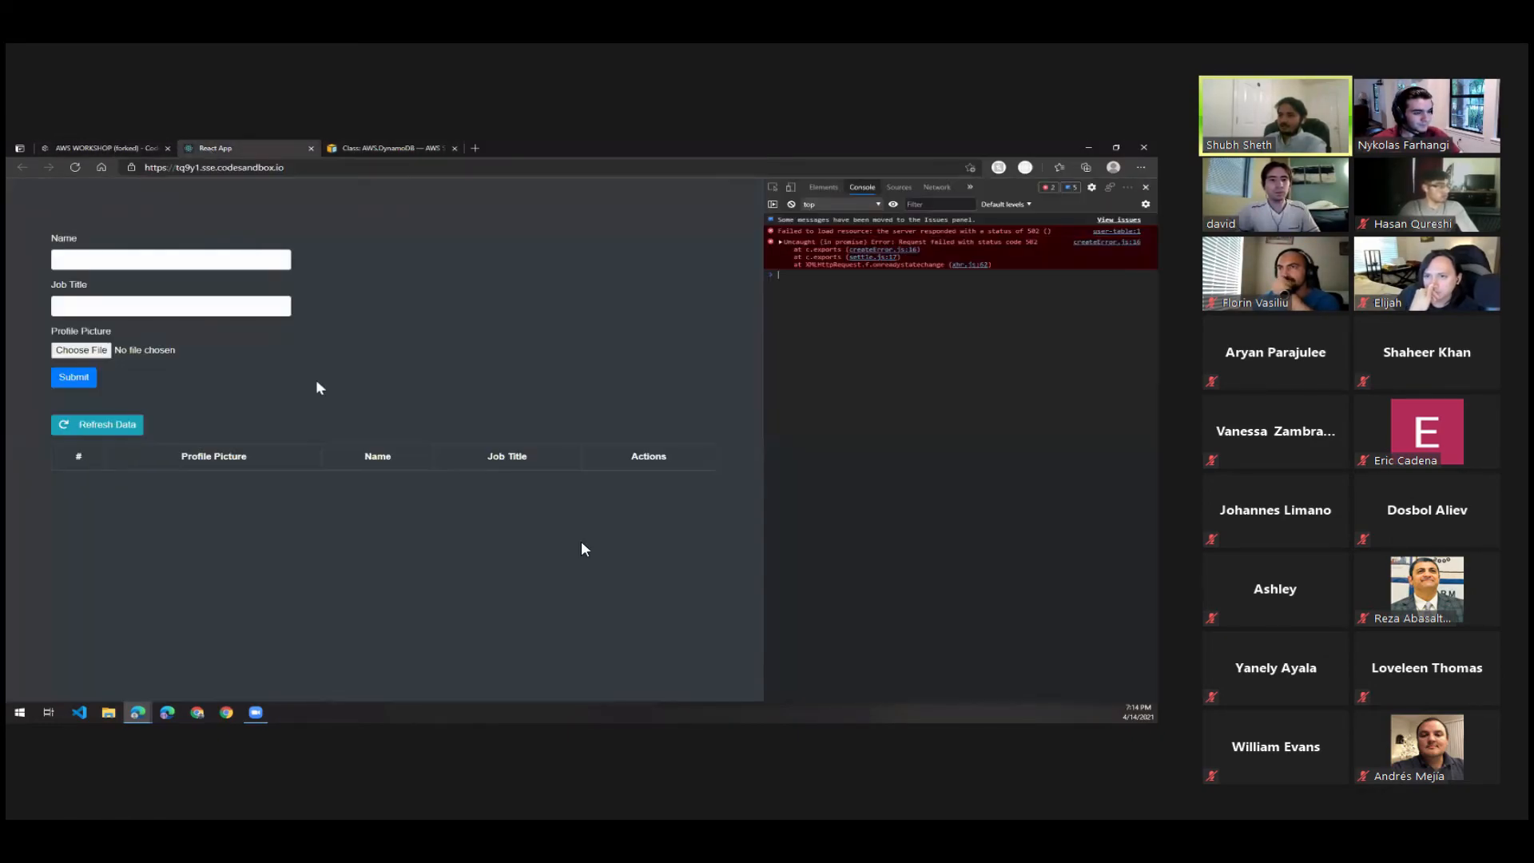
click(104, 149)
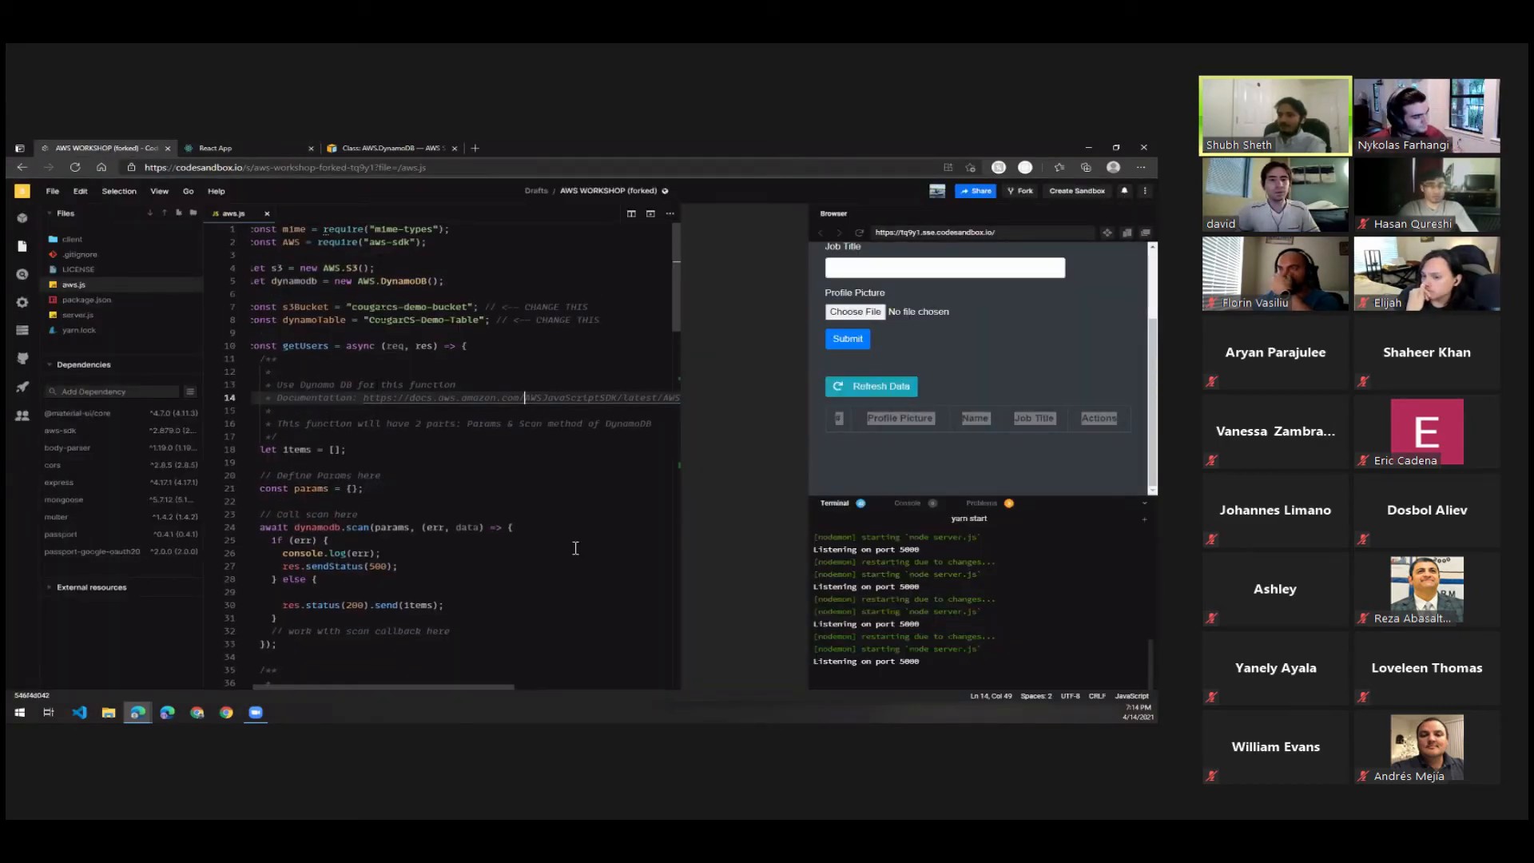
scroll(390, 261, left, 1)
double_click(304, 320)
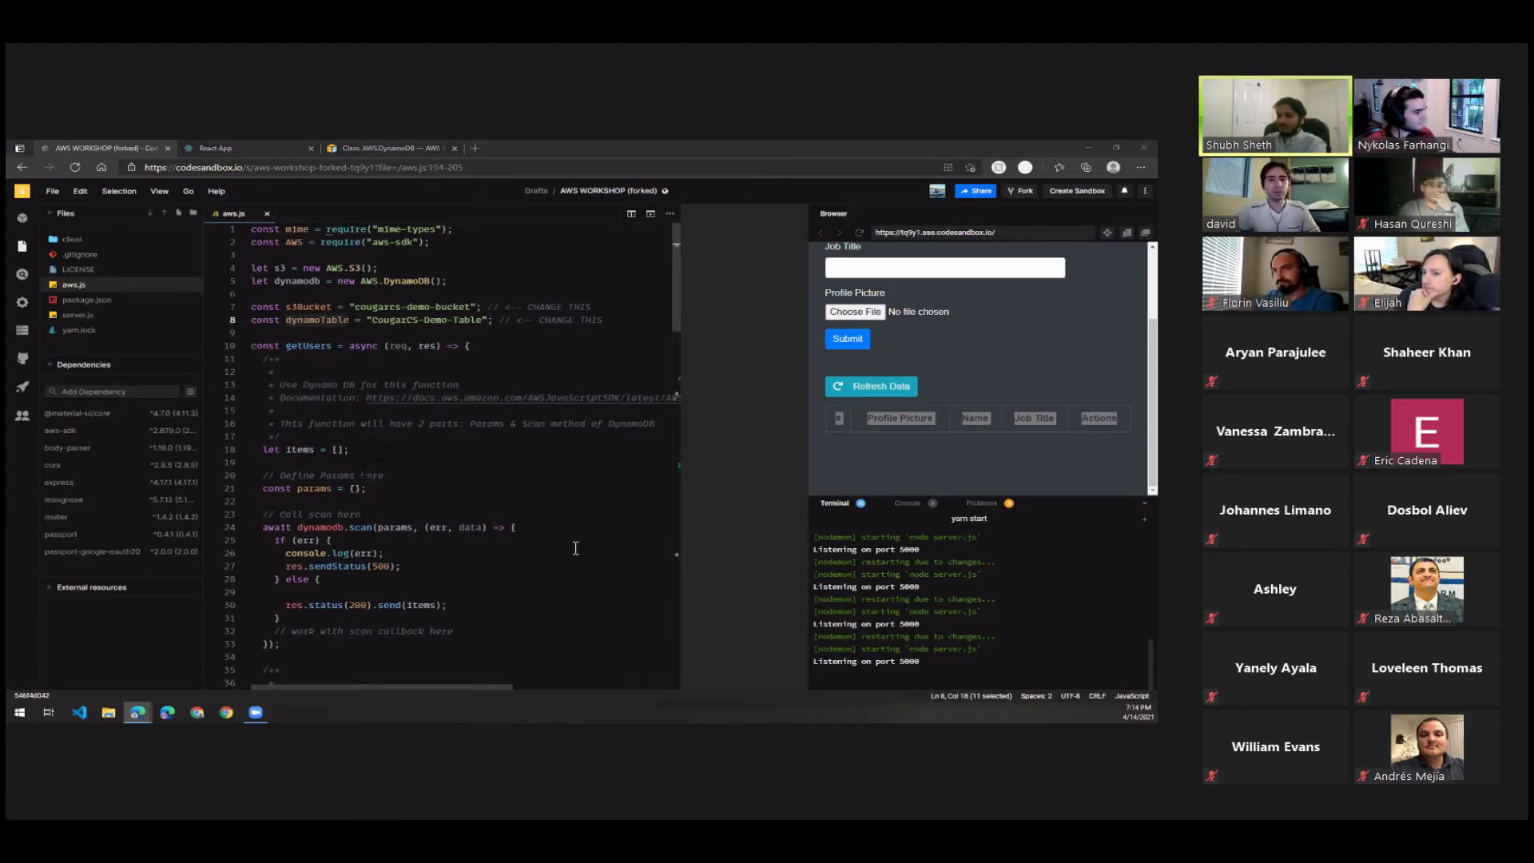
key(ctrl+z)
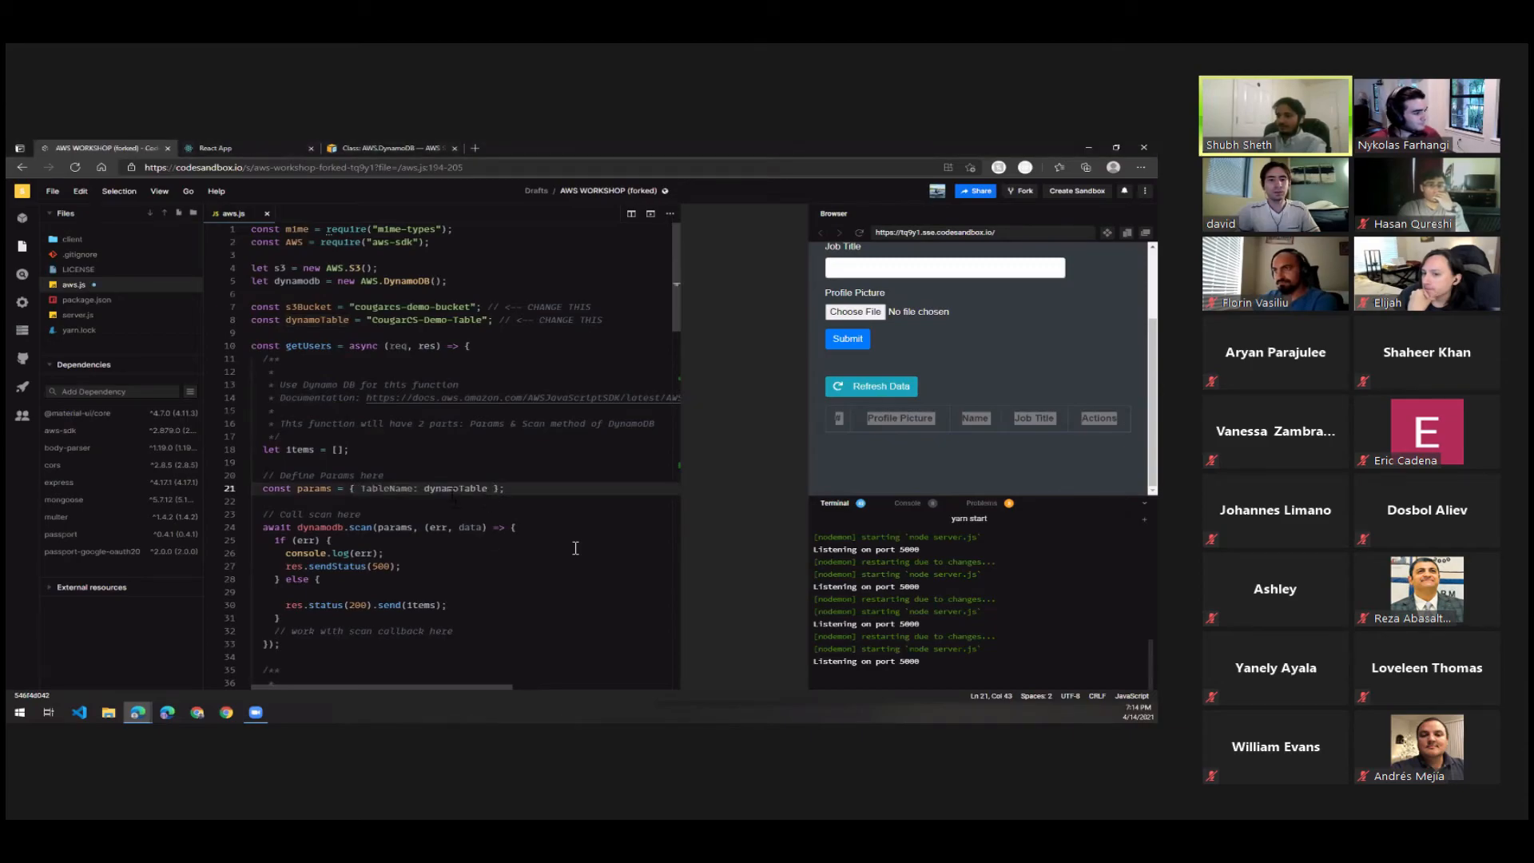
key(ctrl+d)
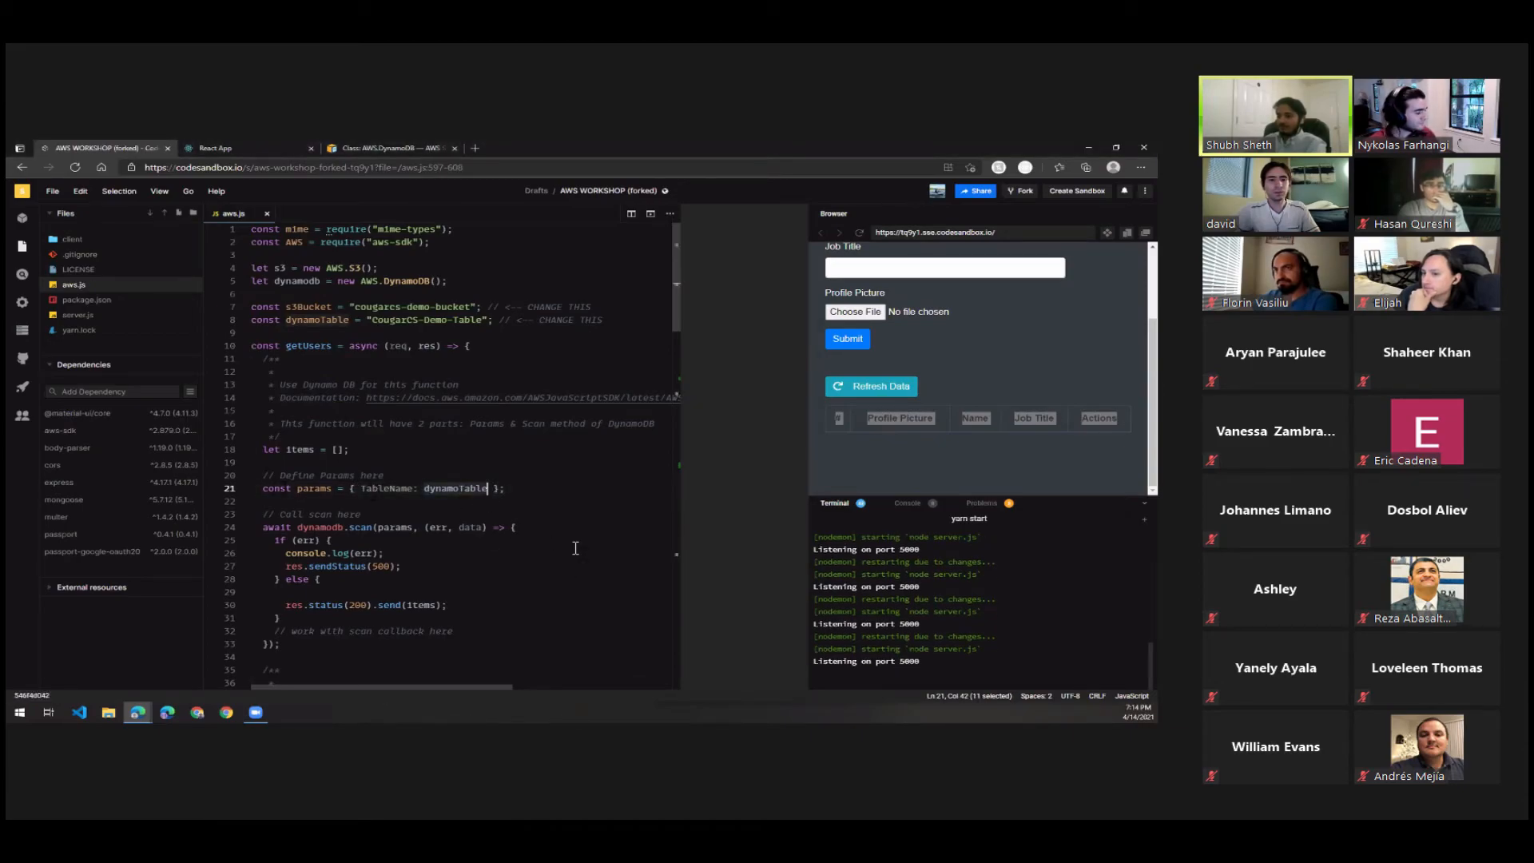
drag(258, 489, 505, 490)
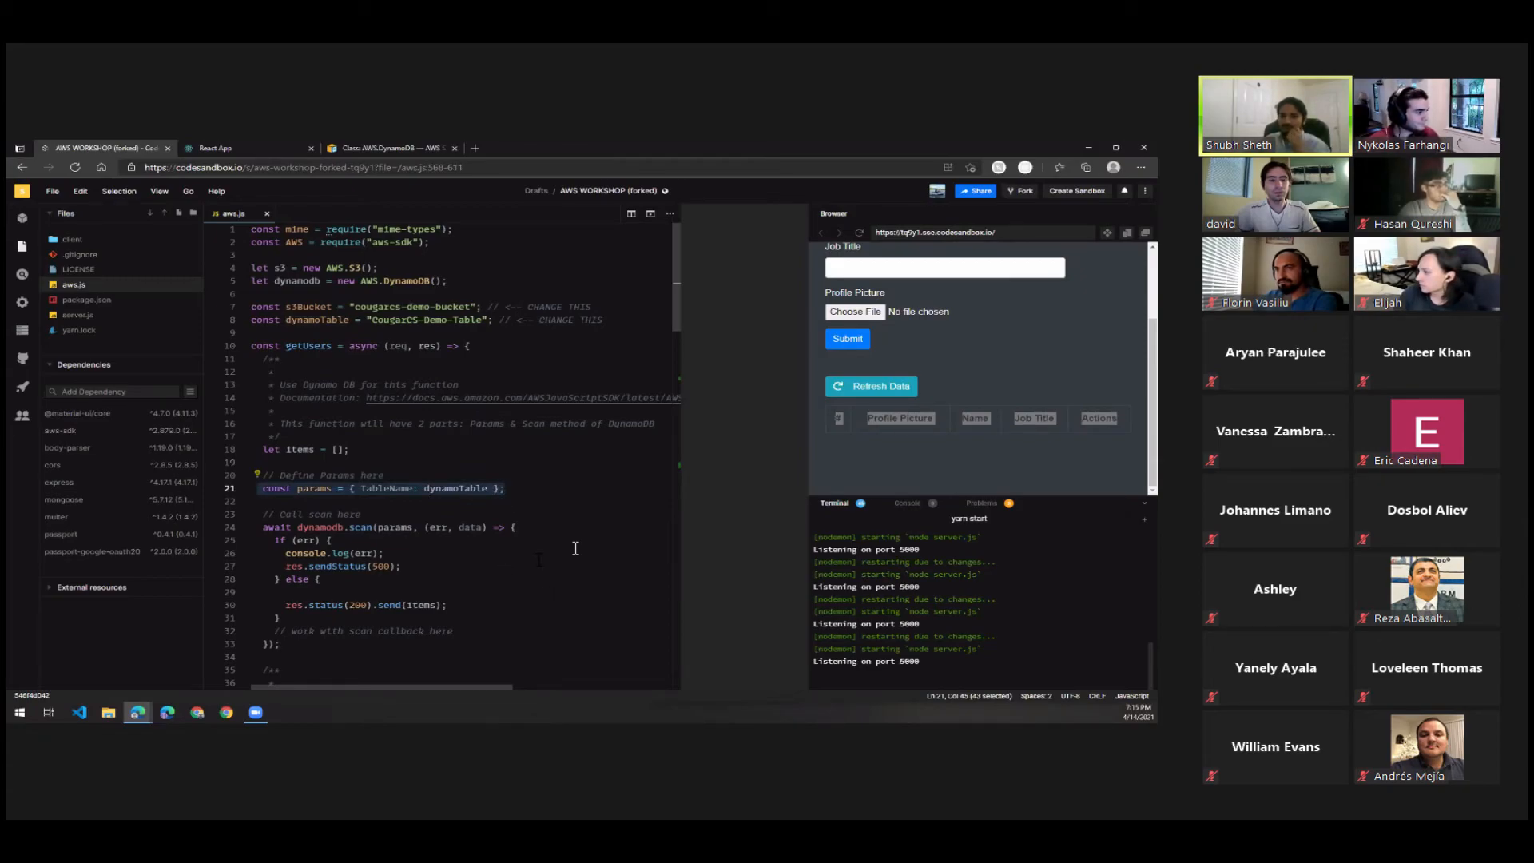
In the else block, assign data.Items to items and paste an items.map converting ID.N, name.S, title.S and image.S to plain values.
scroll(575, 548, down, 3)
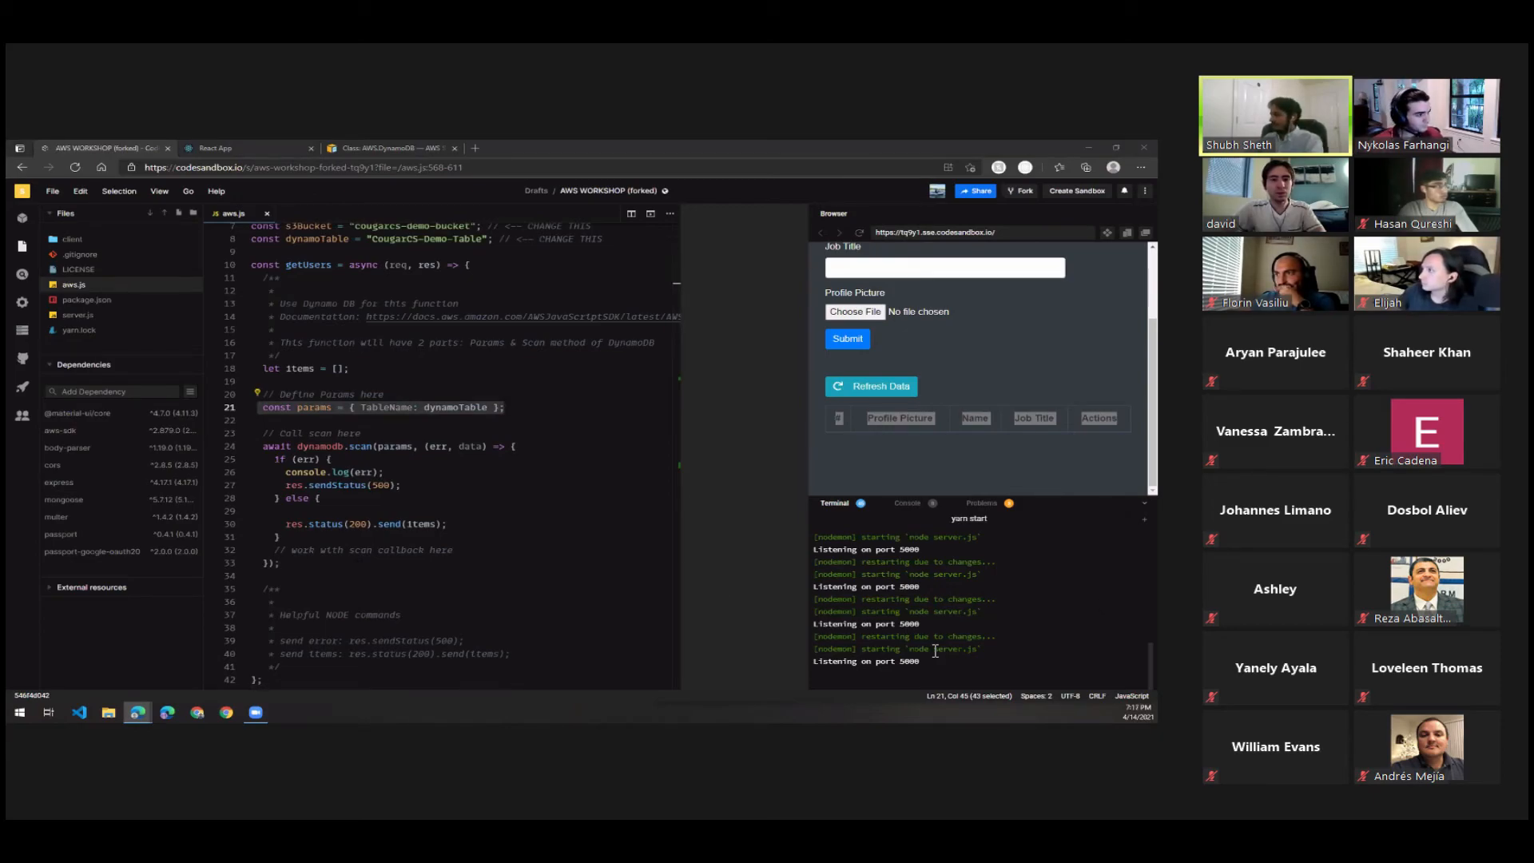
click(252, 511)
text(items = data.Items;       items.map((val, i) => {           val.ID = val.ID.N;           val.name = val.name.S;           val.title = val.title.S;           val.image = val.image.S;           return val;       });)
click(253, 511)
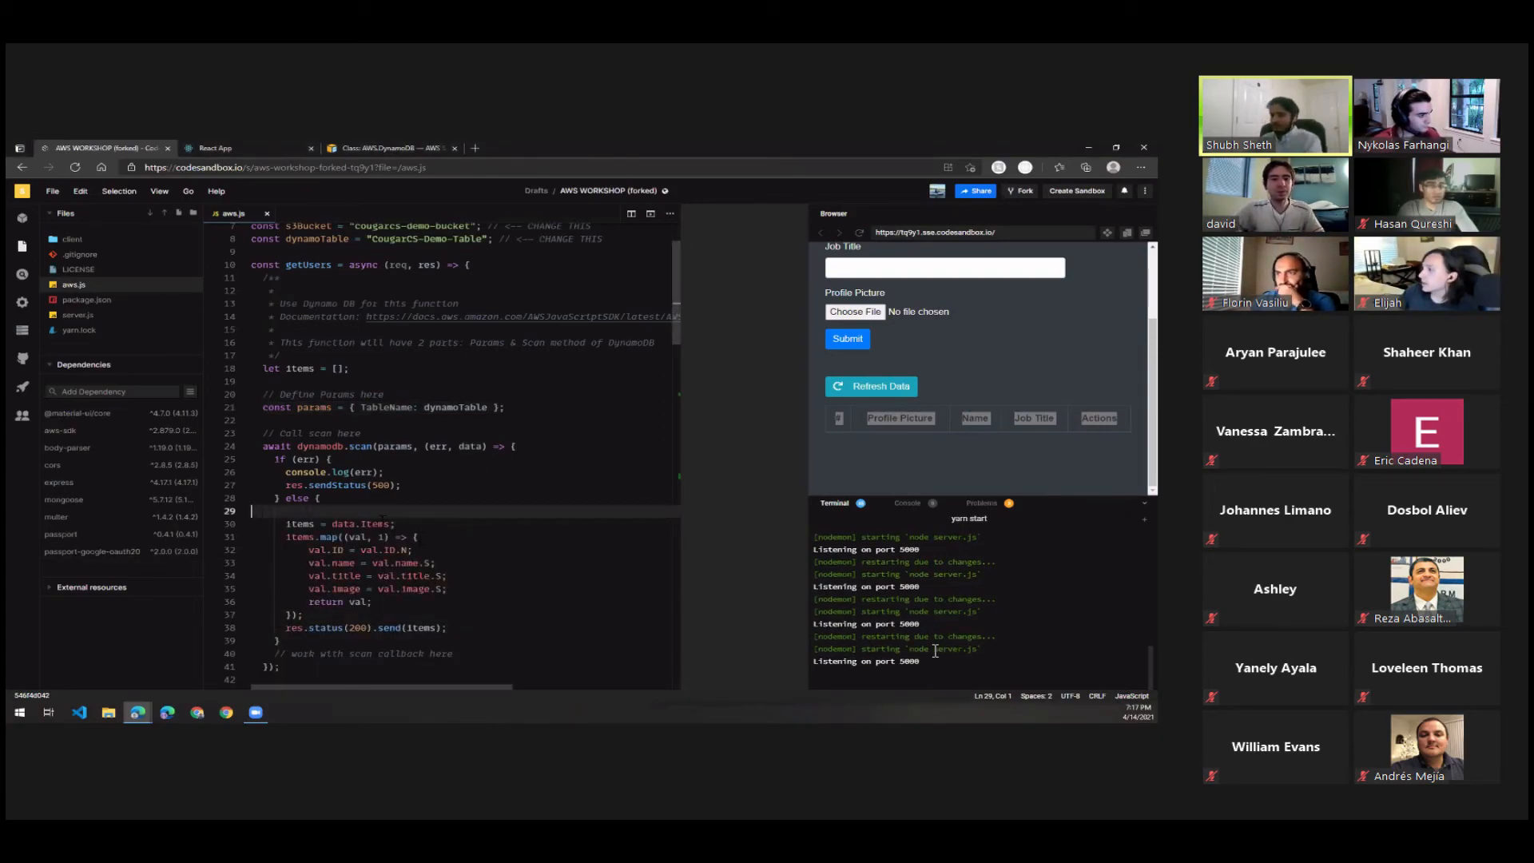
click(459, 445)
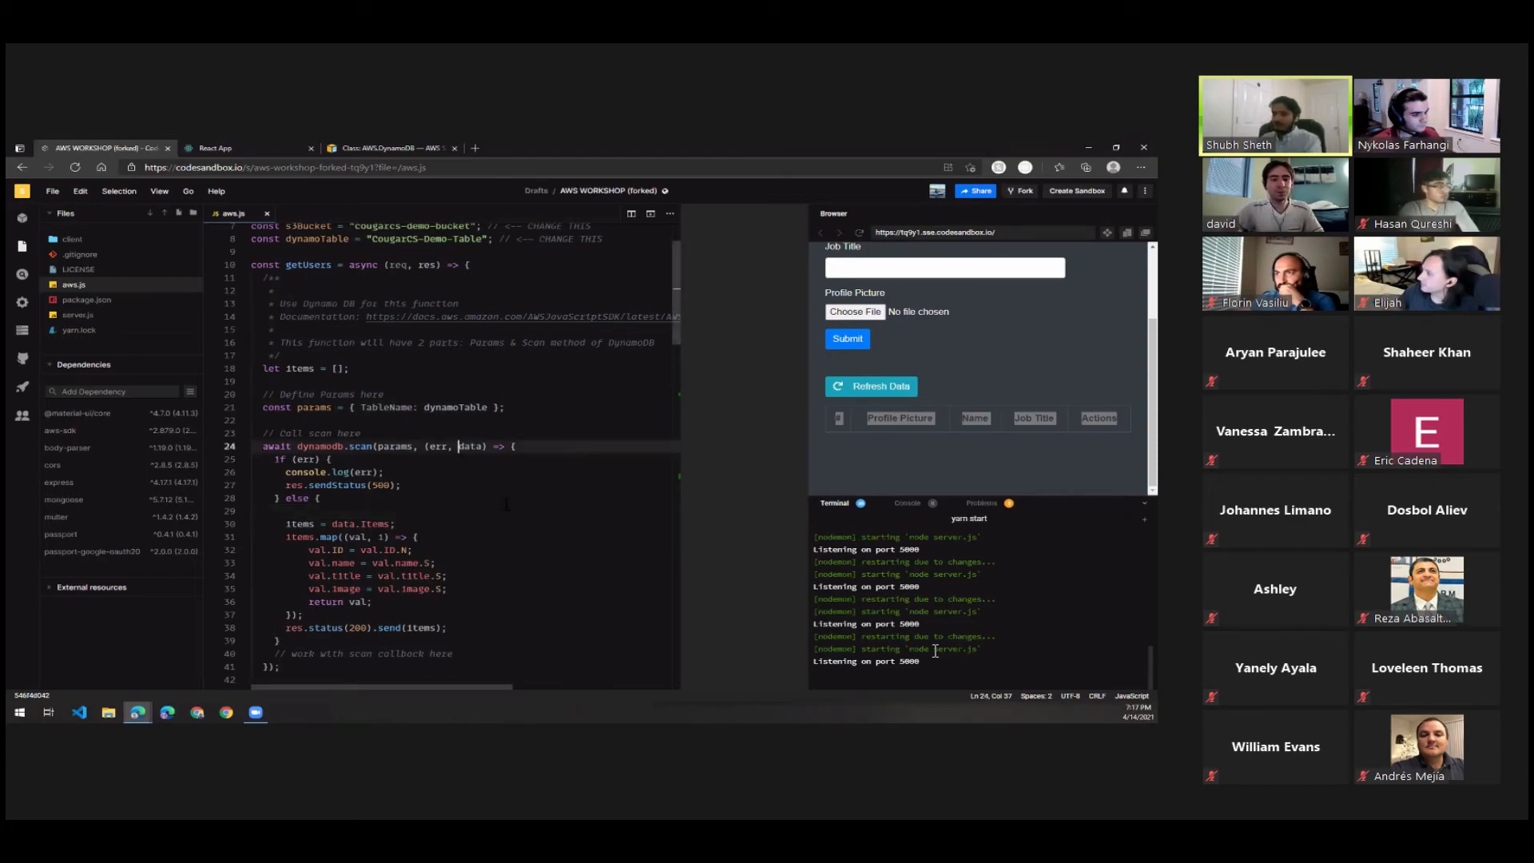
scroll(505, 476, down, 2)
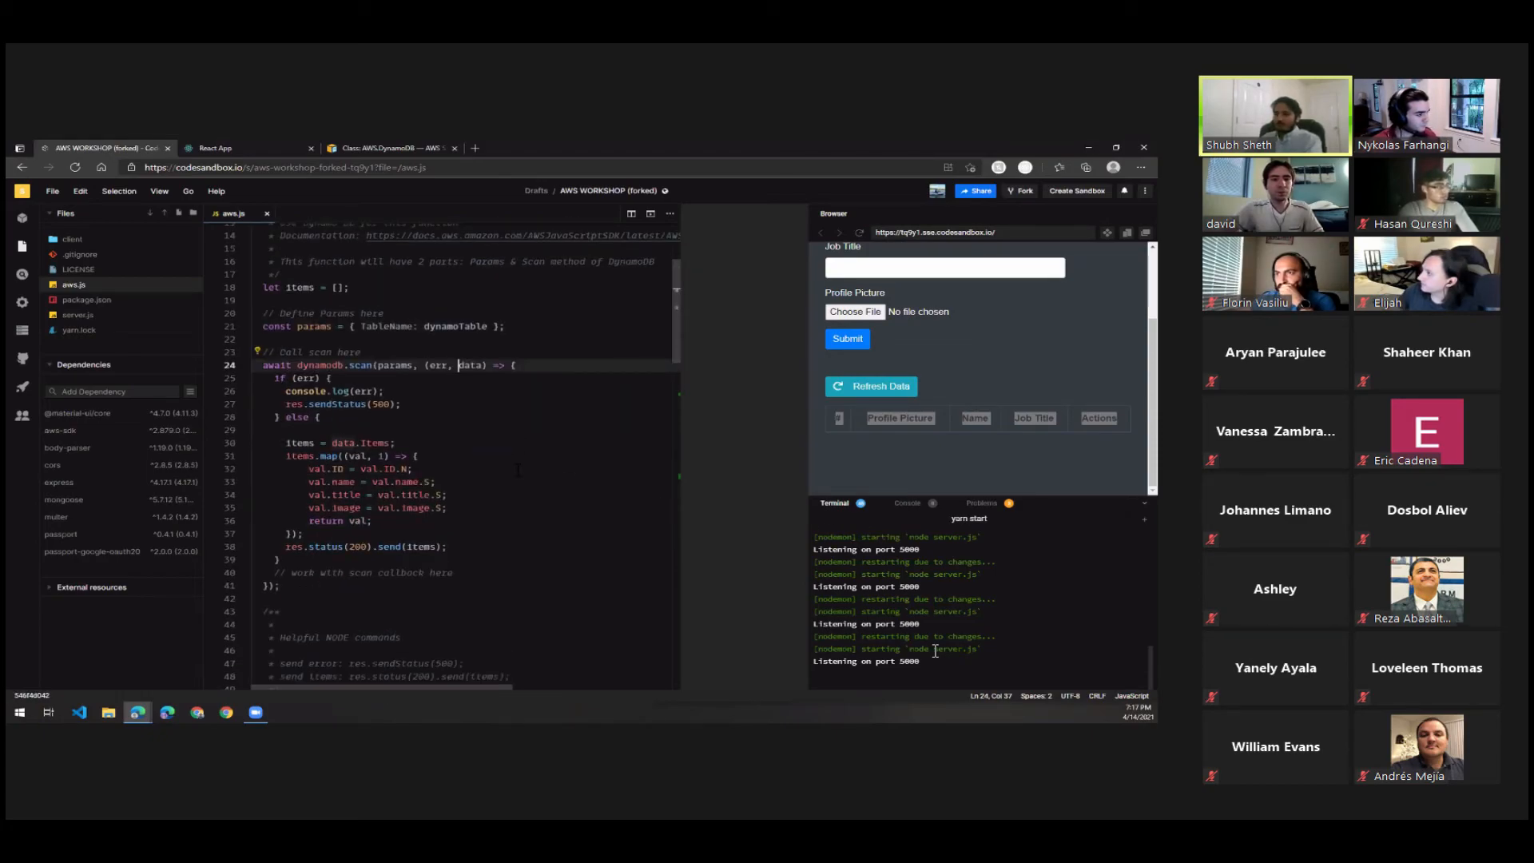
scroll(495, 496, down, 2)
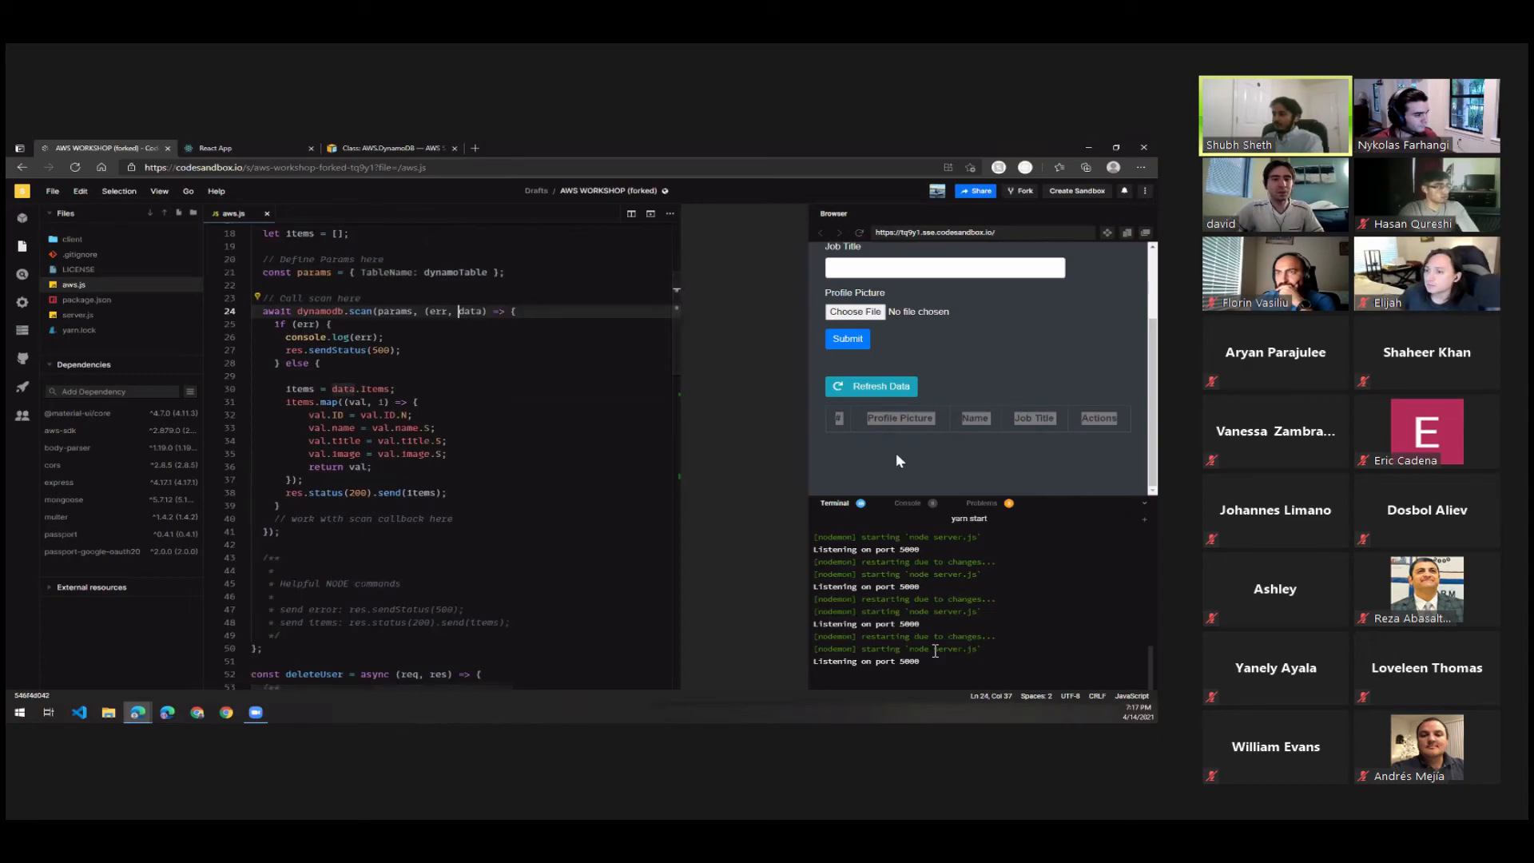
Clear the text selection in the app preview and refresh the user table's data.
click(971, 422)
click(934, 433)
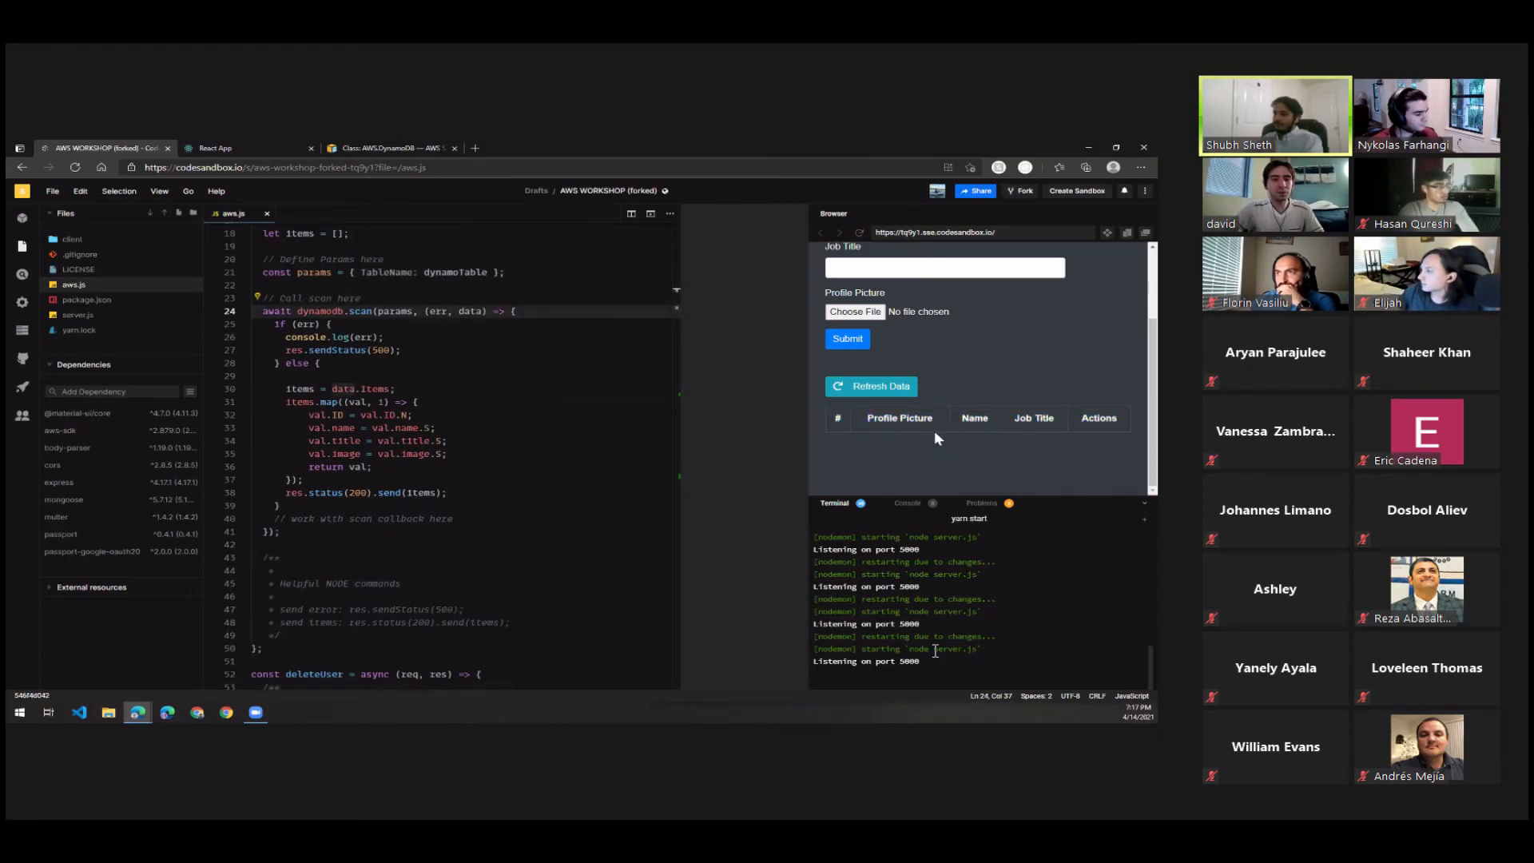
scroll(458, 455, down, 15)
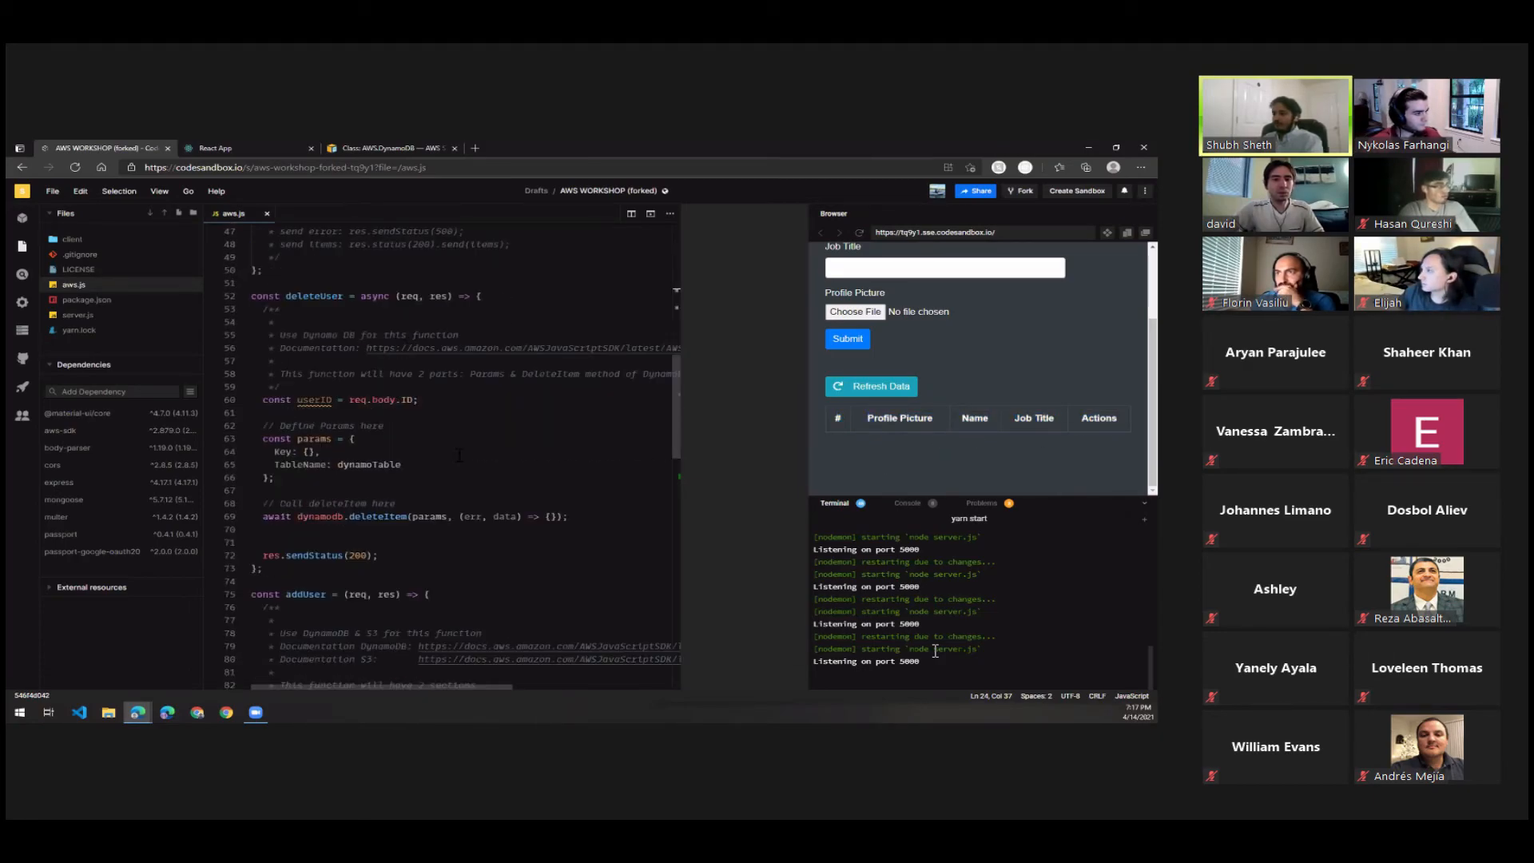
scroll(458, 455, down, 1)
scroll(458, 455, up, 6)
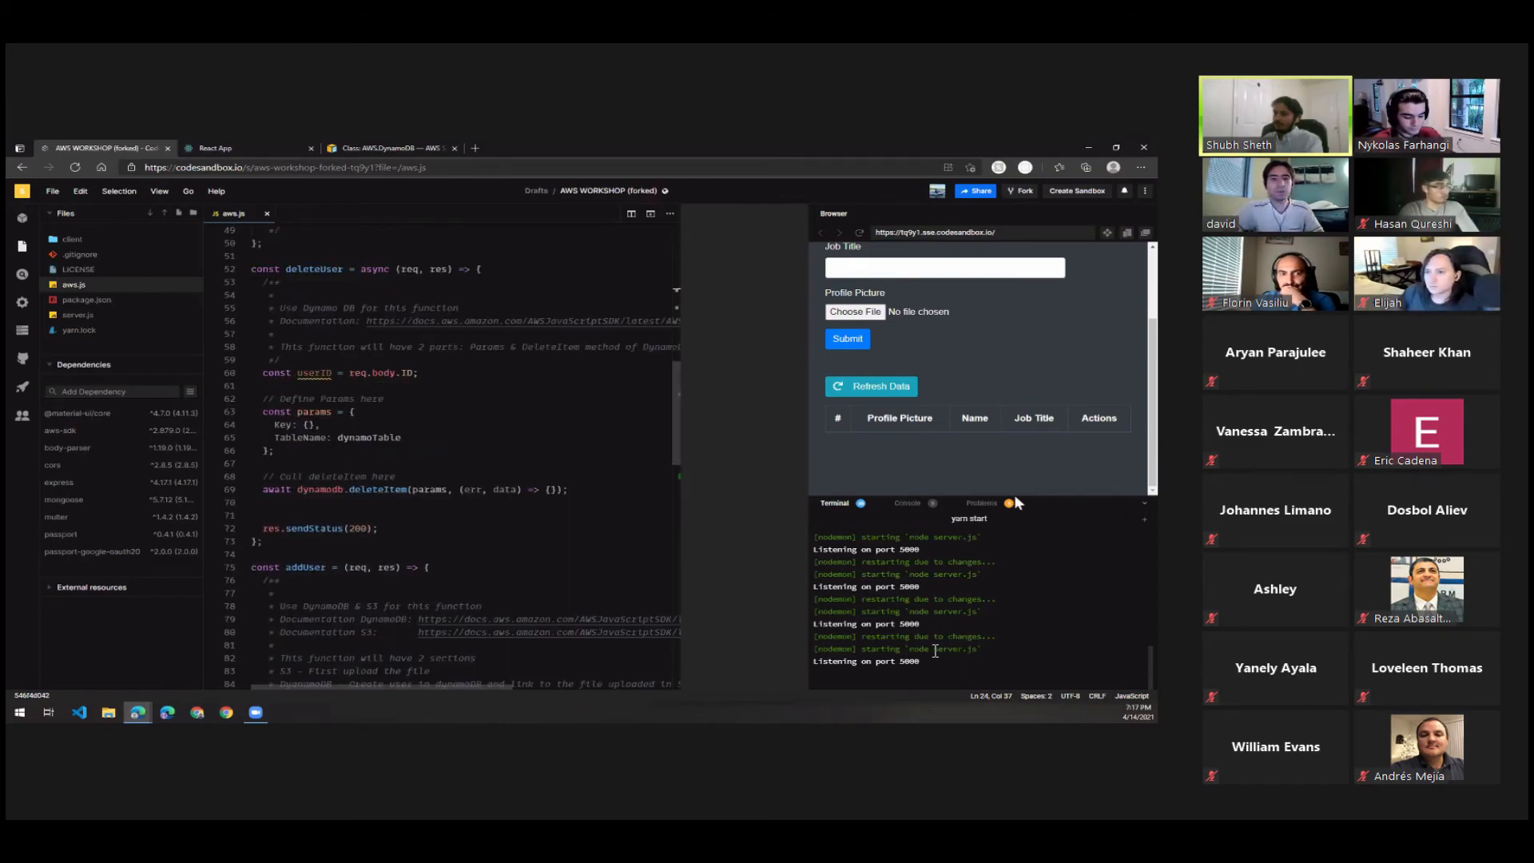
click(877, 391)
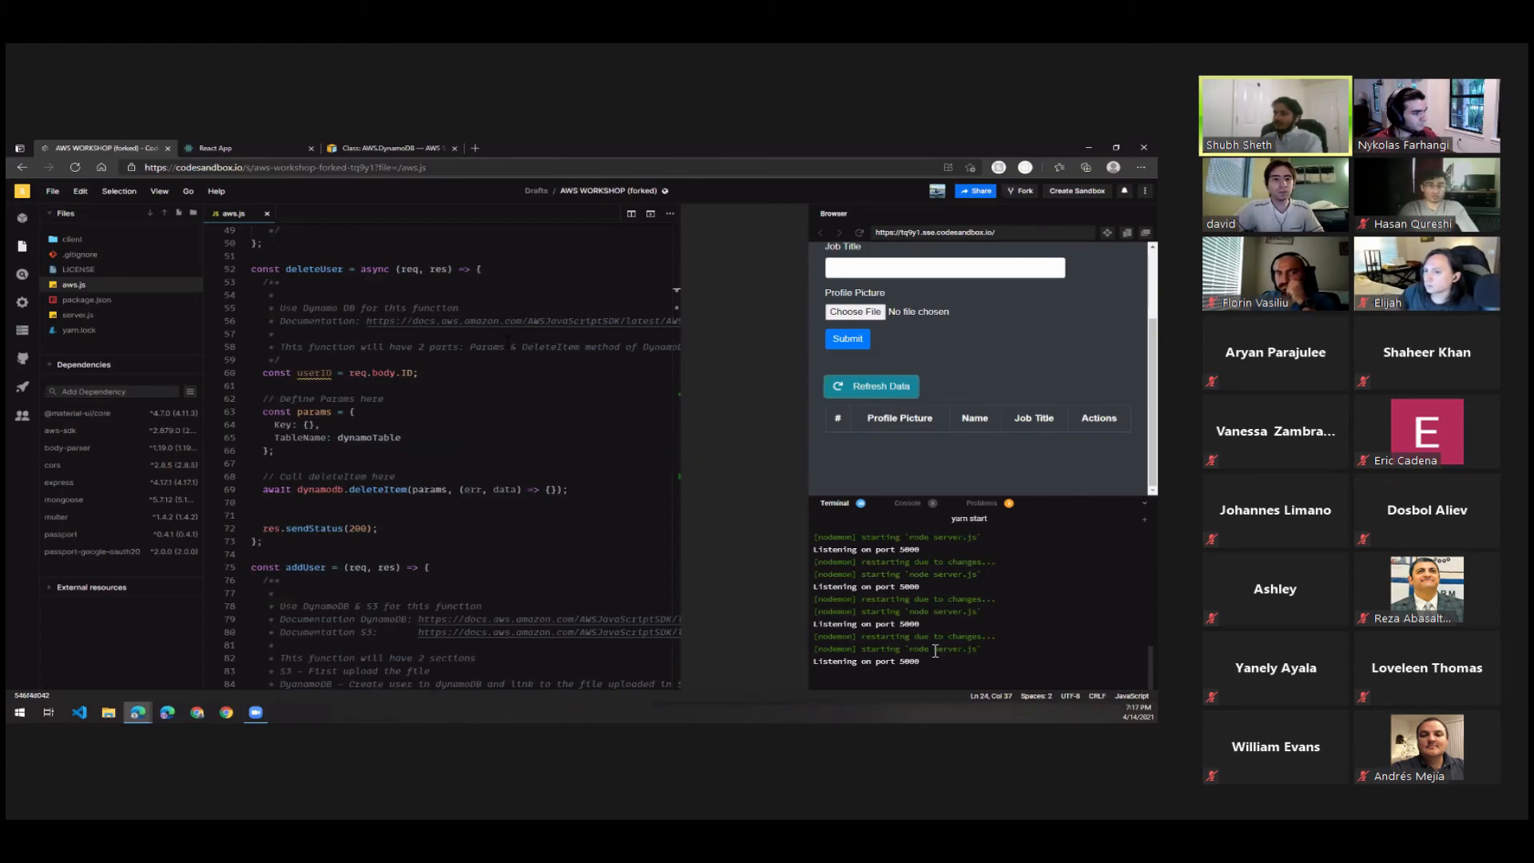
Review the deleteUser function and open the DynamoDB documentation linked in its comment.
drag(251, 269, 262, 541)
click(375, 530)
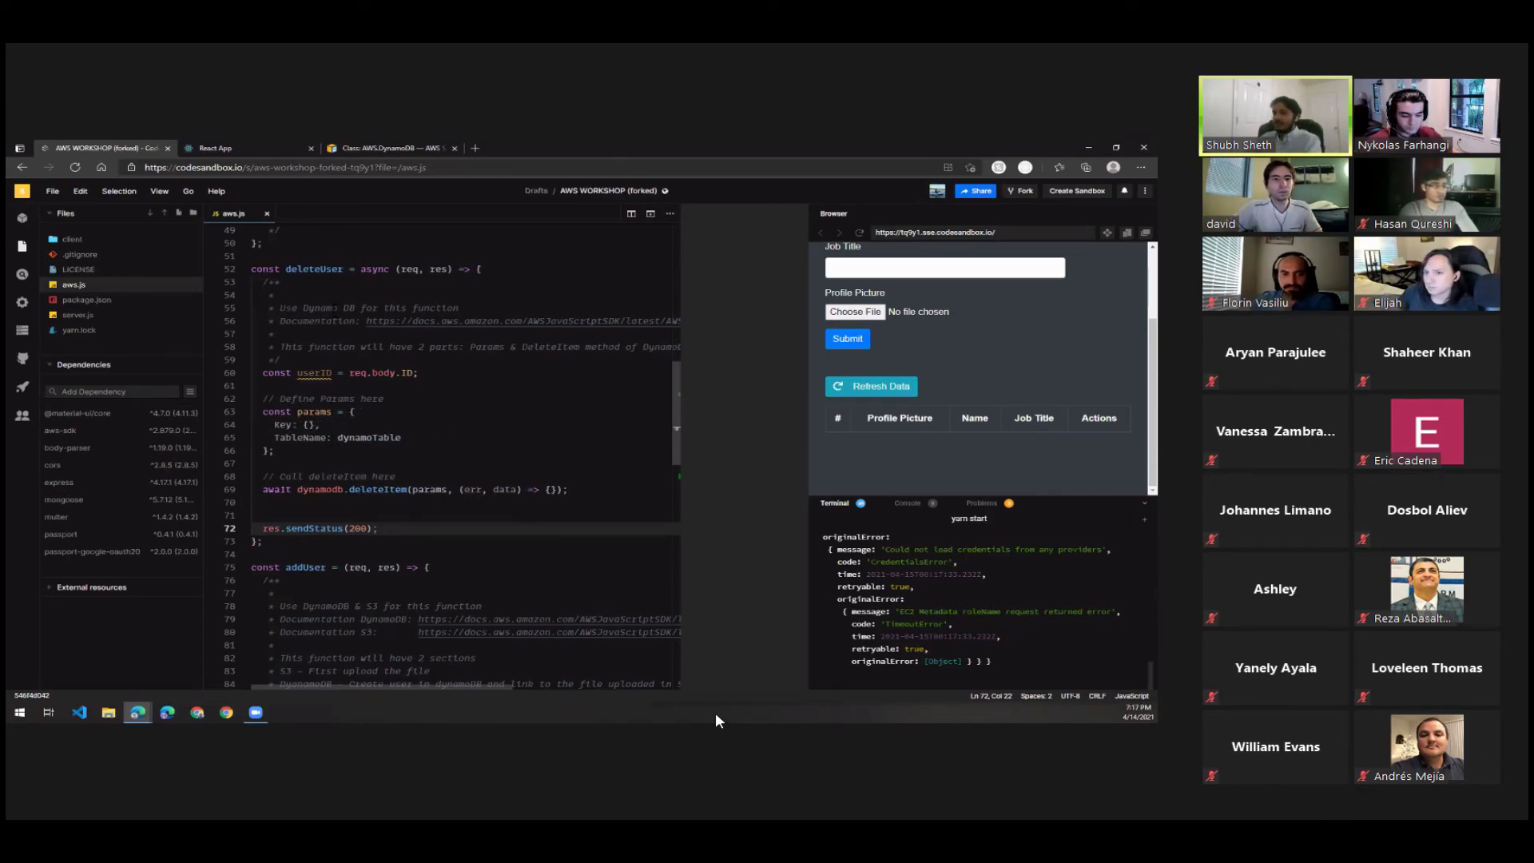
ctrl+click(389, 322)
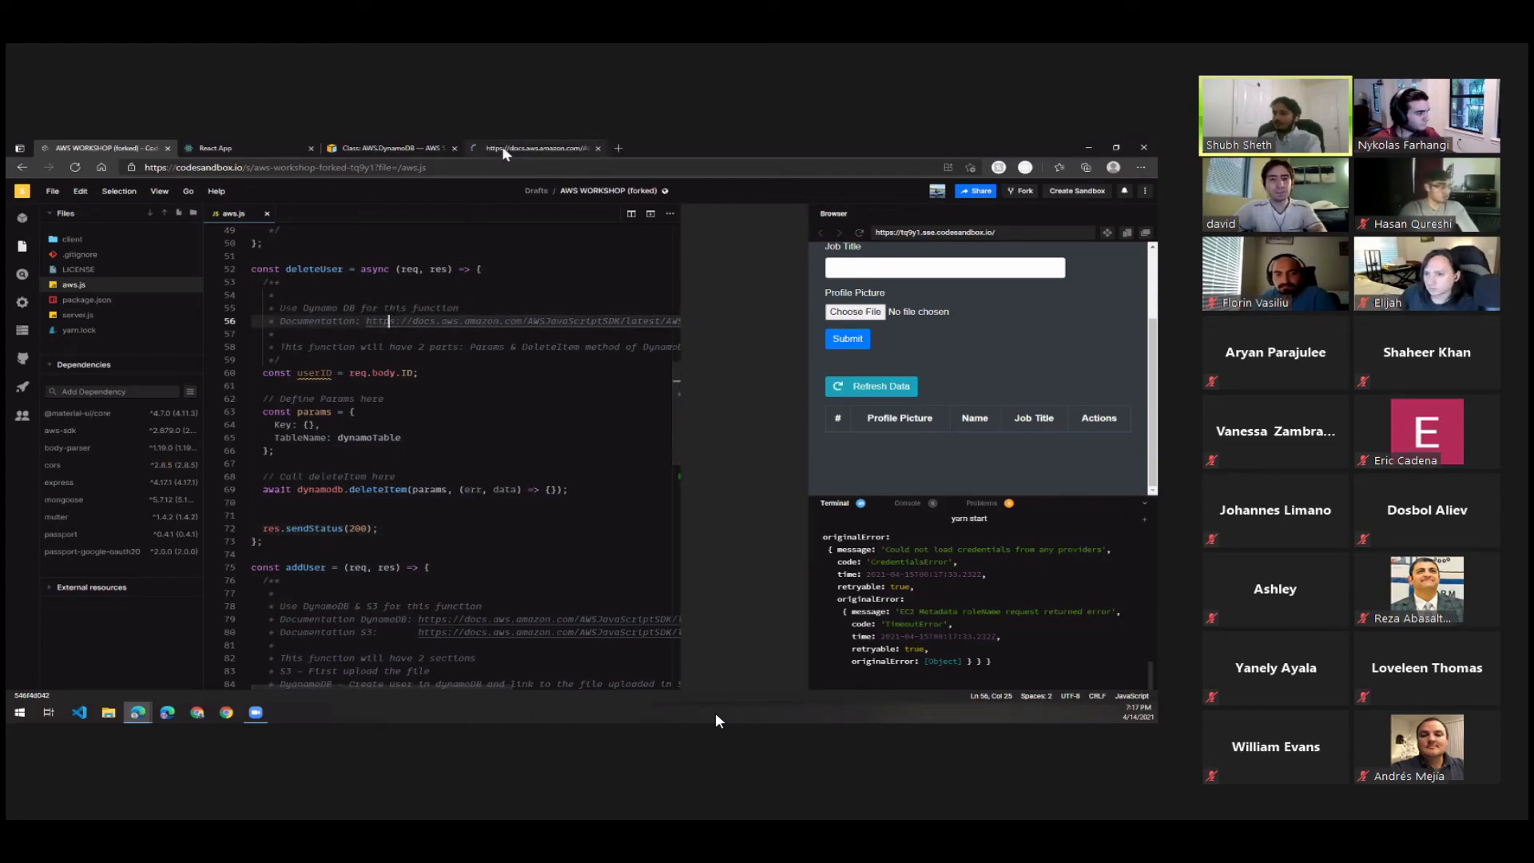
click(512, 147)
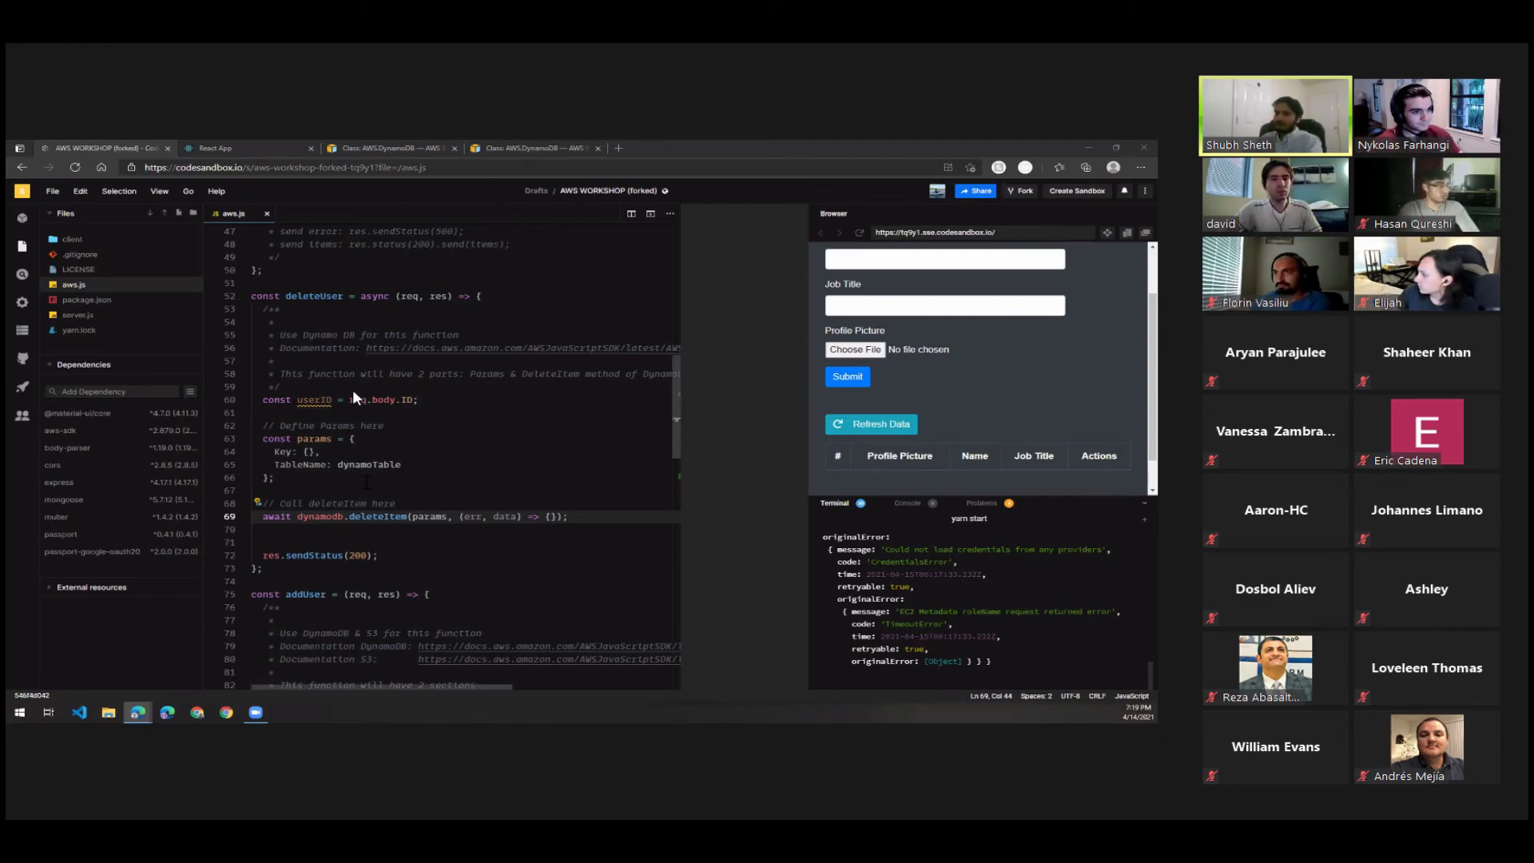
Expand the empty Key object in deleteUser's params, paste an ID object containing N: userID into it, and save.
drag(278, 464, 412, 470)
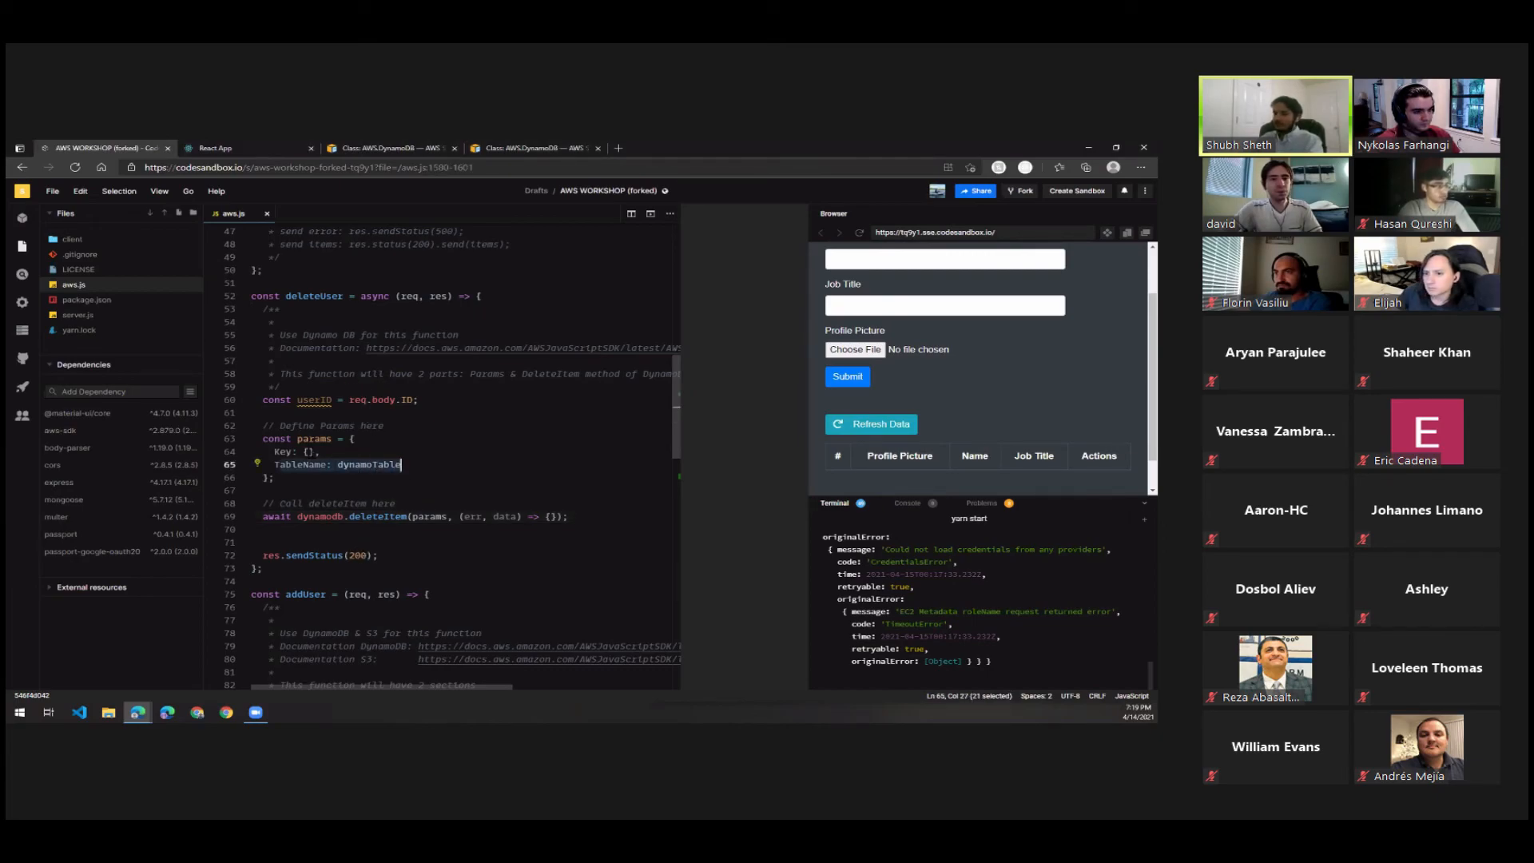
click(310, 452)
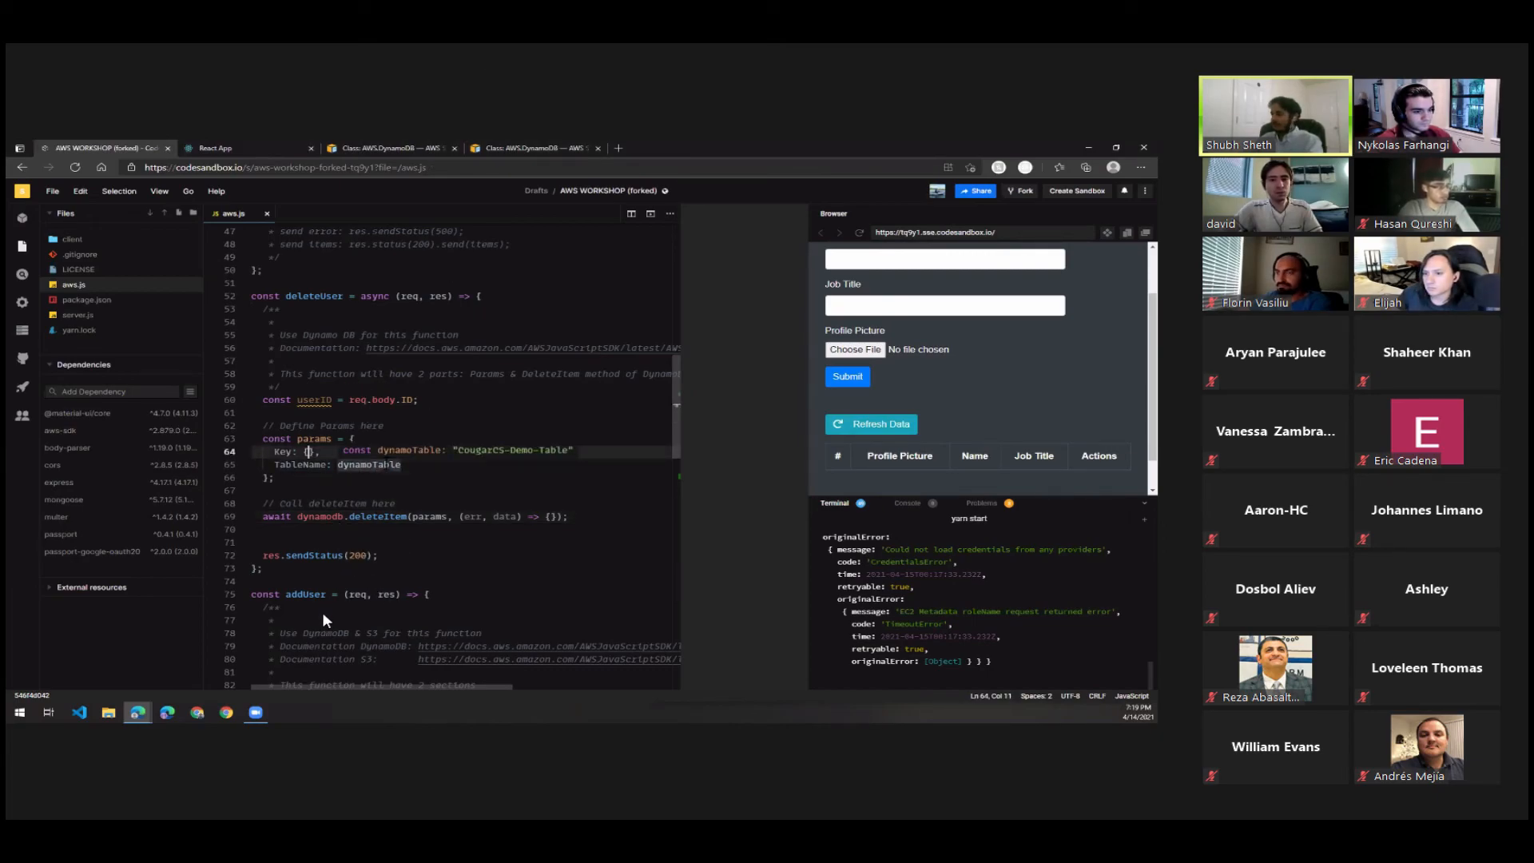
key(Return)
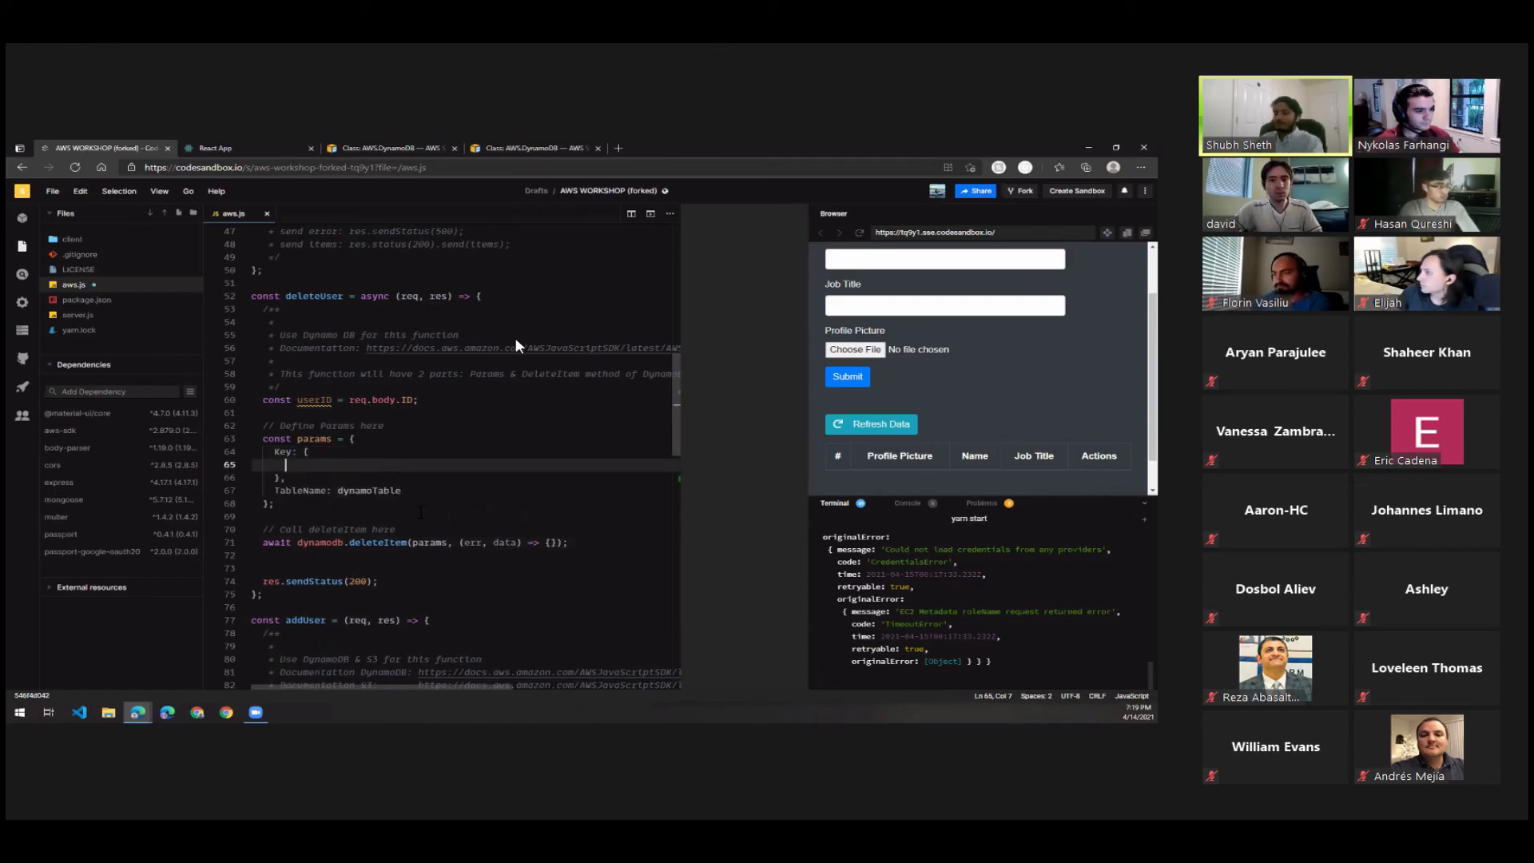
key(ctrl+s)
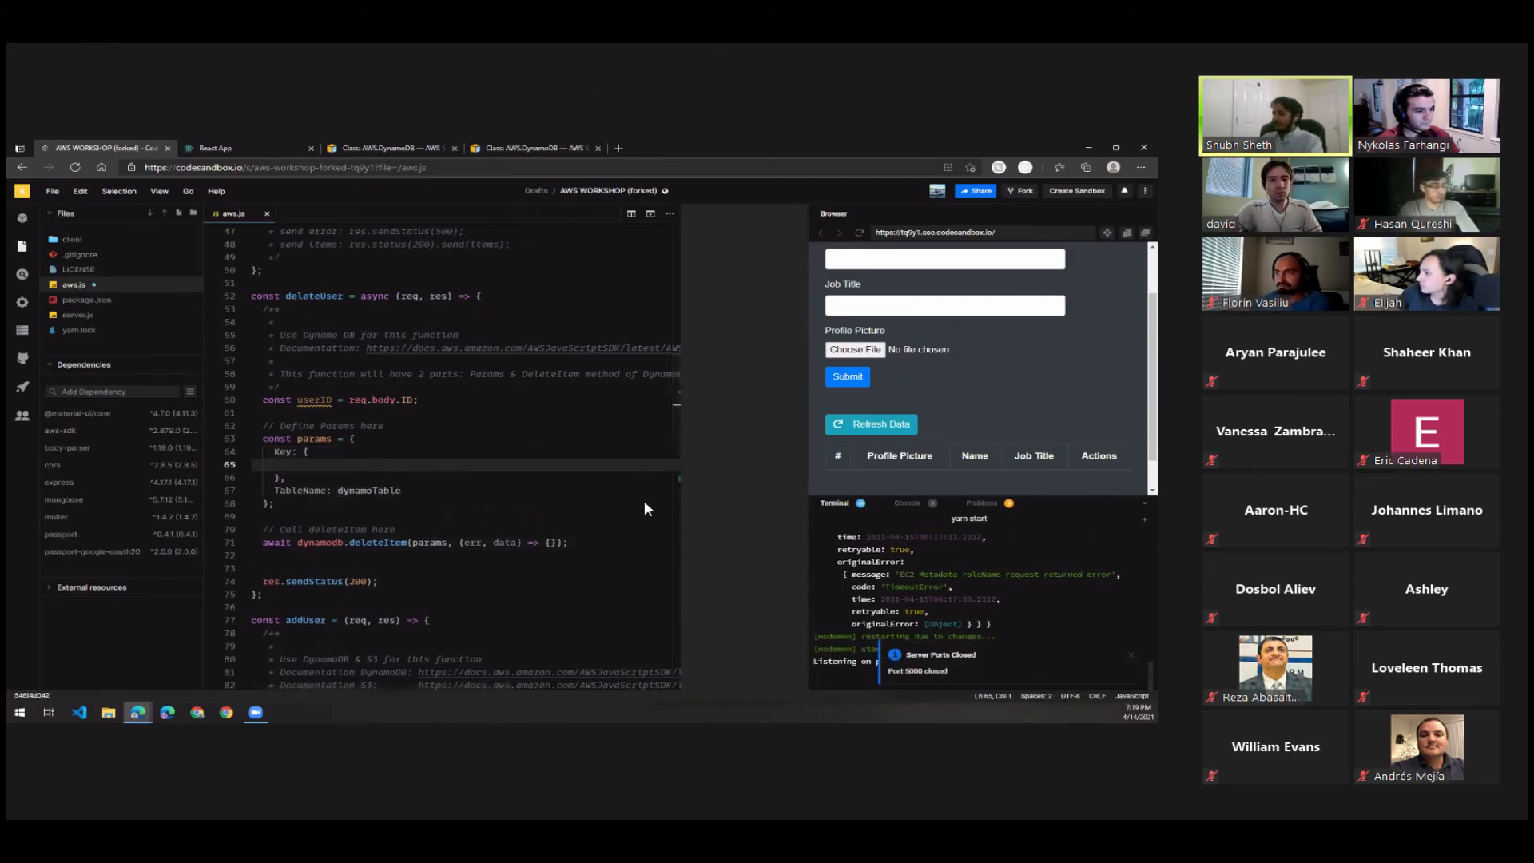
click(316, 472)
text(ID: {         N: userID     })
key(ctrl+s)
Indent the closing brace of the ID object, remove the blank line below Key, and save aws.js.
click(308, 402)
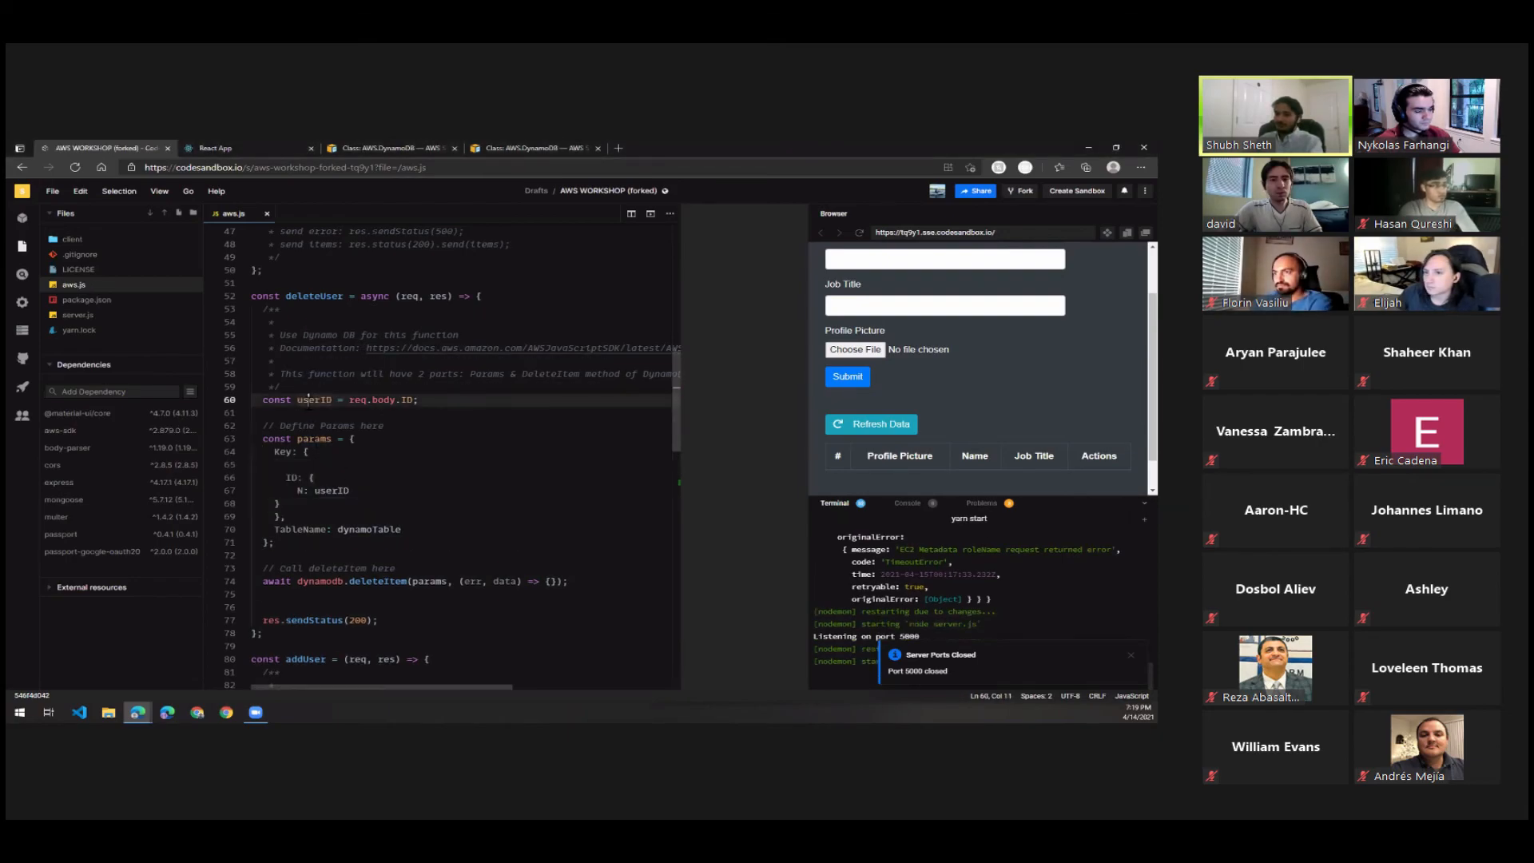
double_click(310, 399)
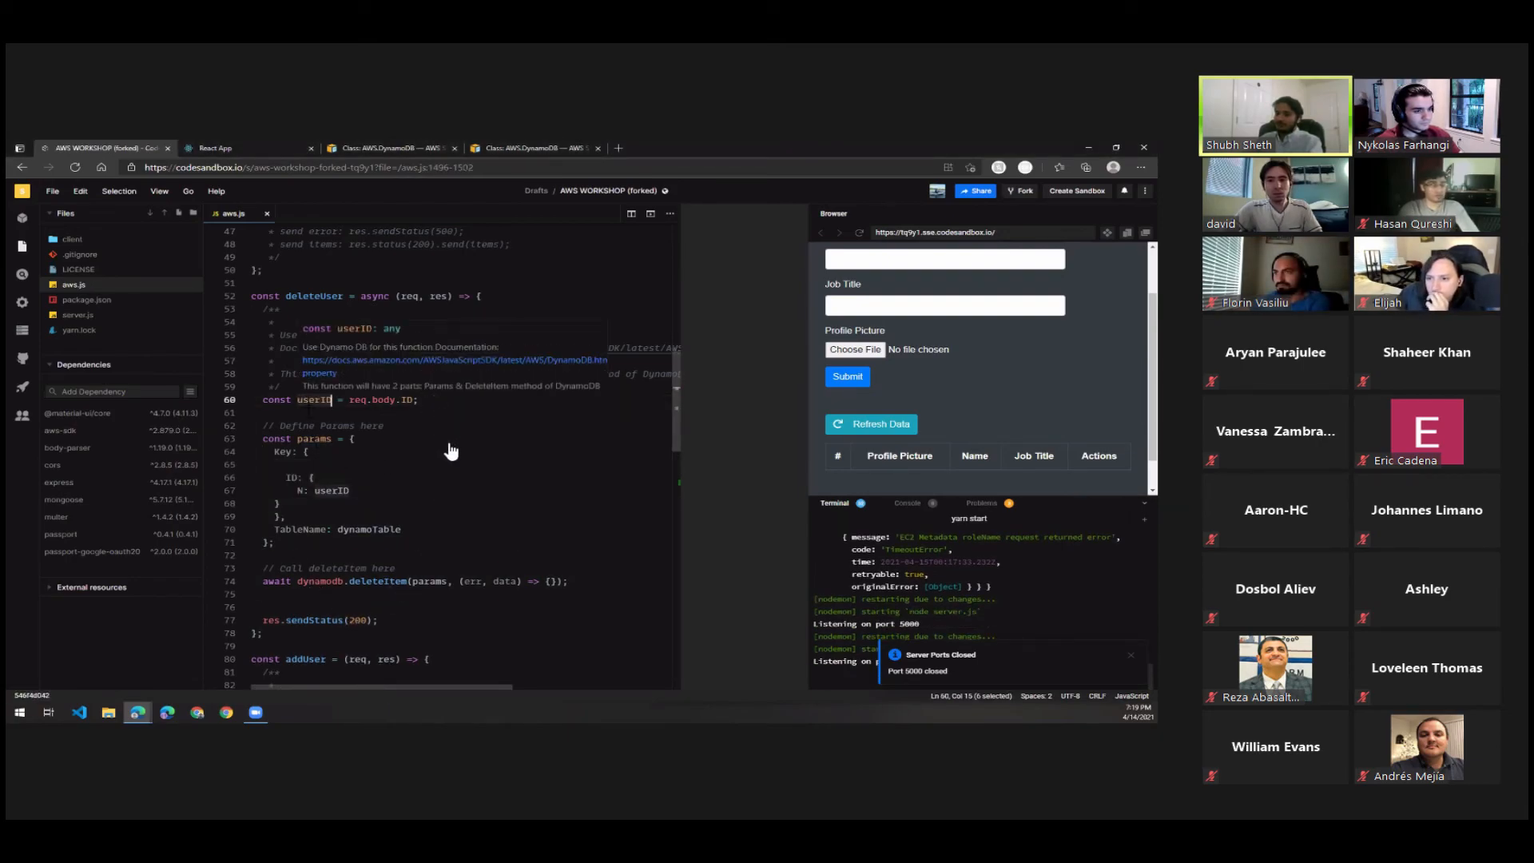
click(436, 506)
key(Left)
key(Tab)
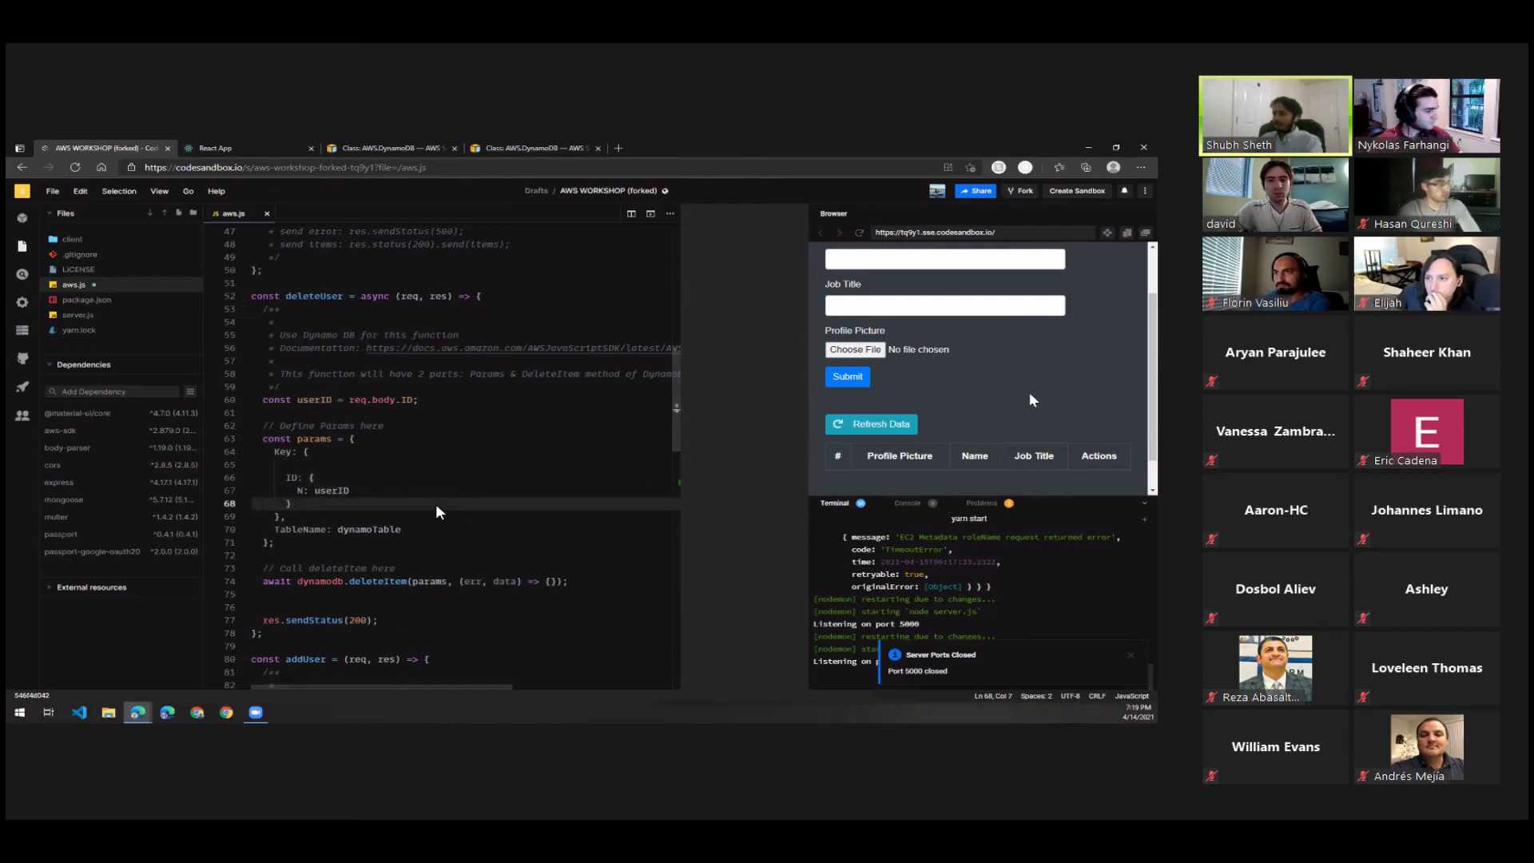
key(ctrl+s)
click(410, 467)
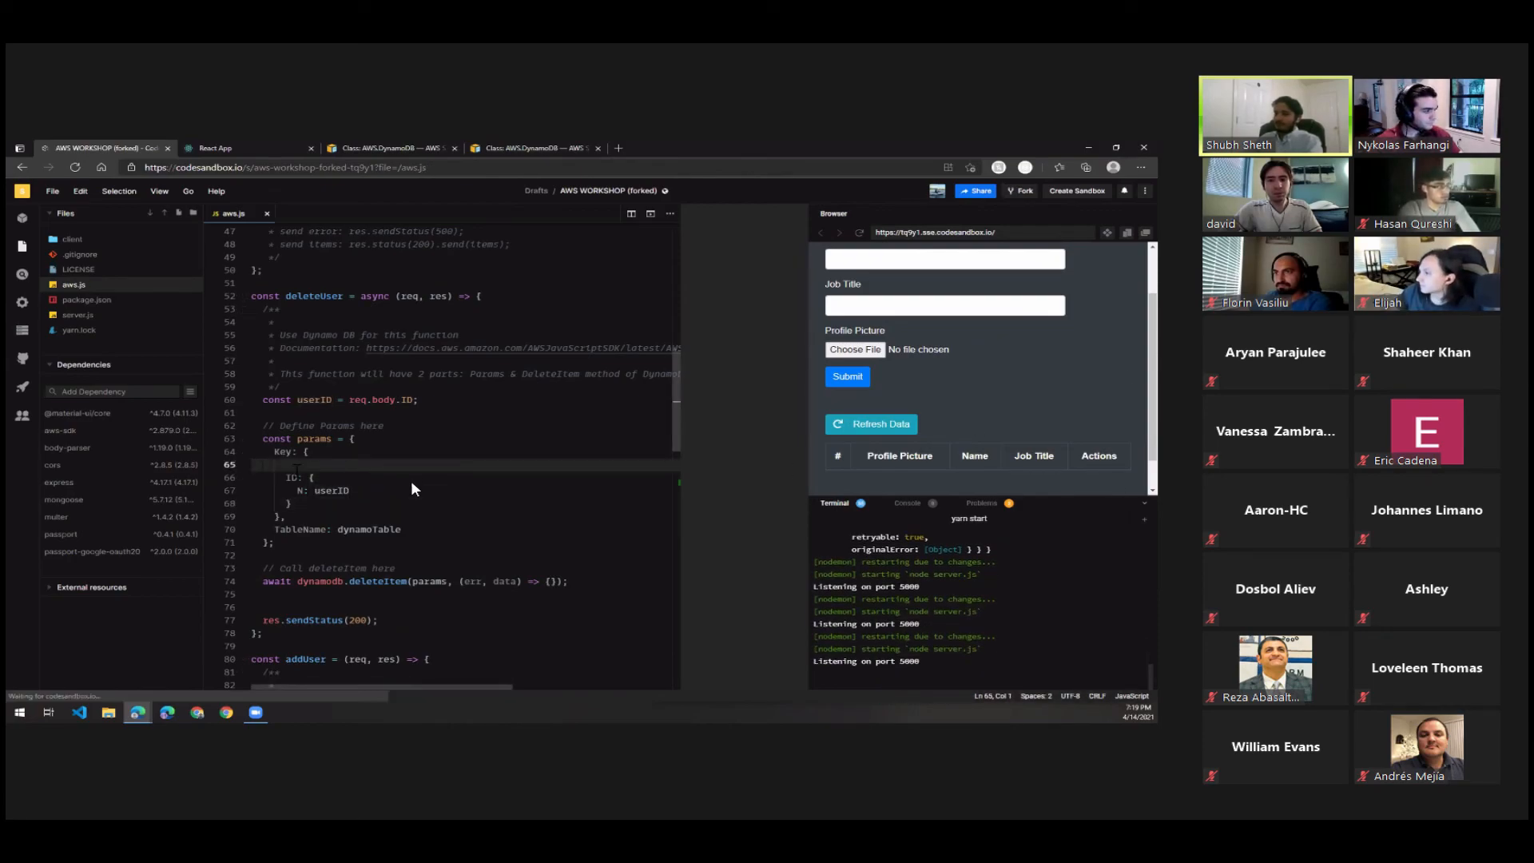
key(BackSpace)
key(ctrl+s)
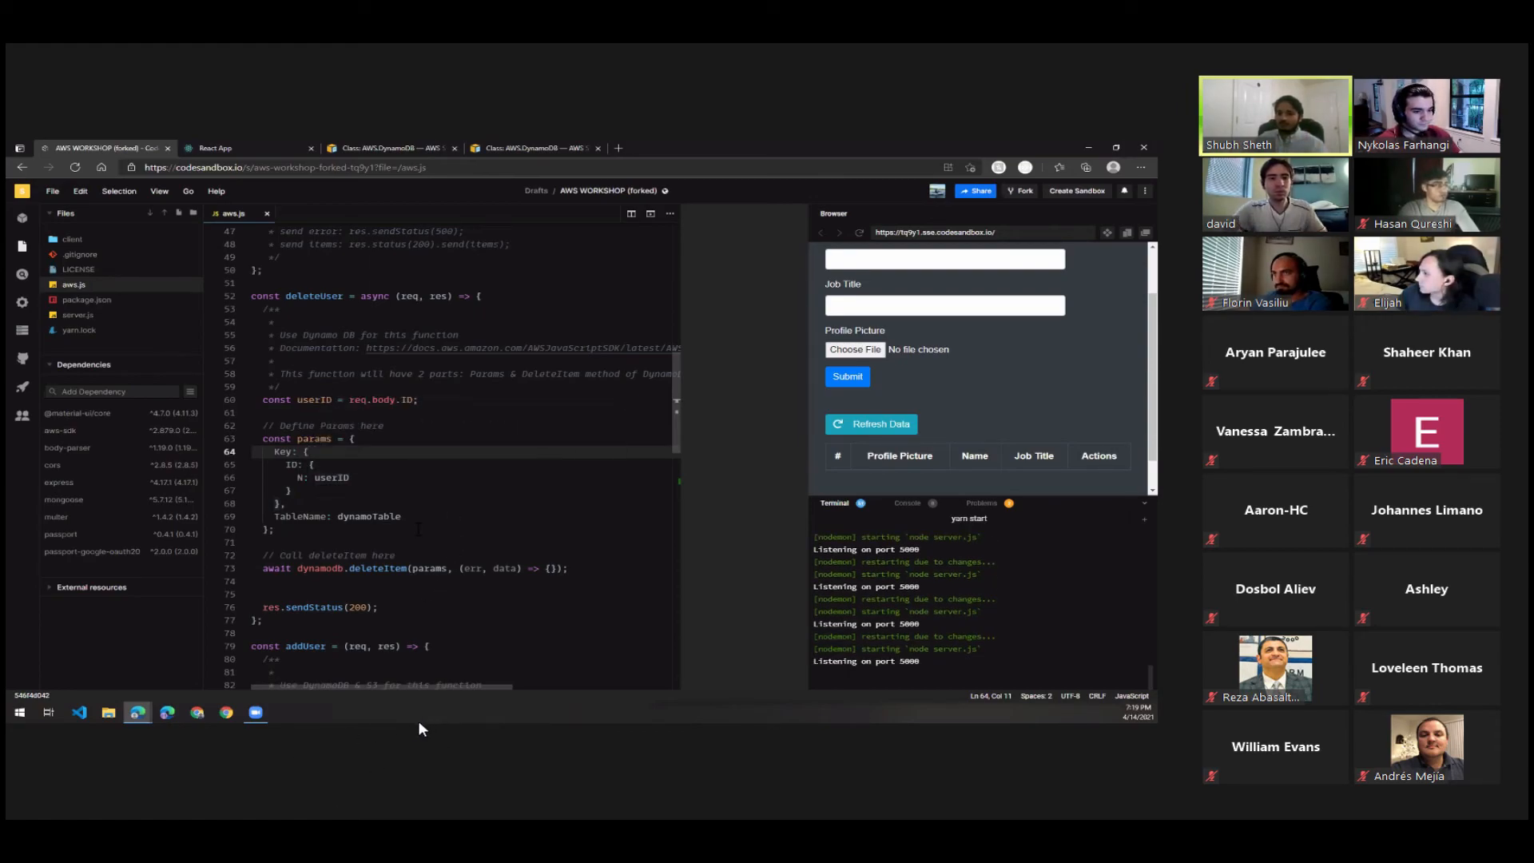
Examine the dynamodb.deleteItem call in the deleteUser function.
scroll(422, 514, down, 1)
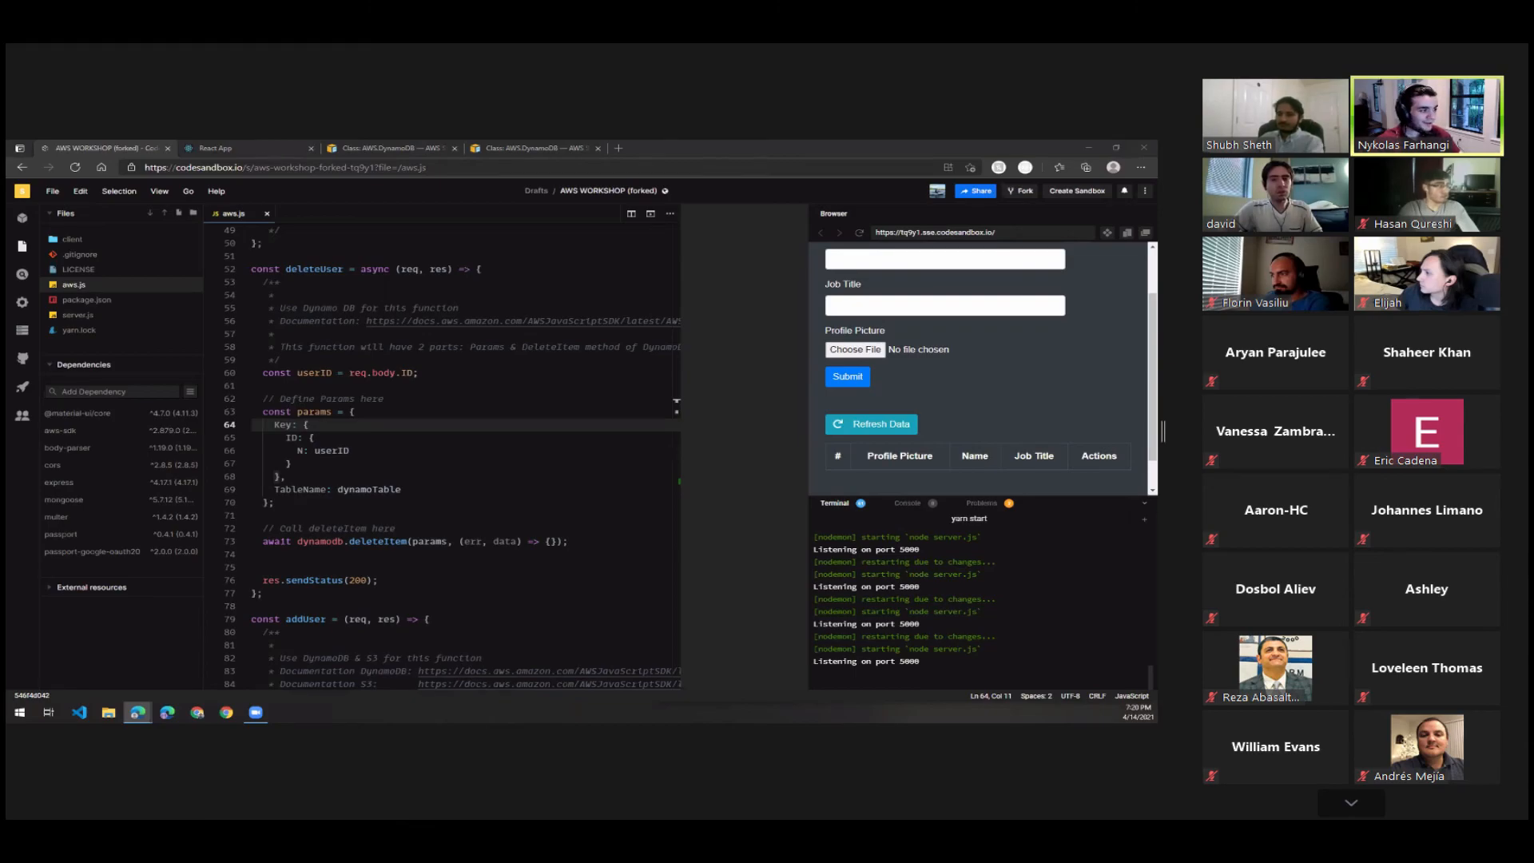
scroll(550, 558, down, 1)
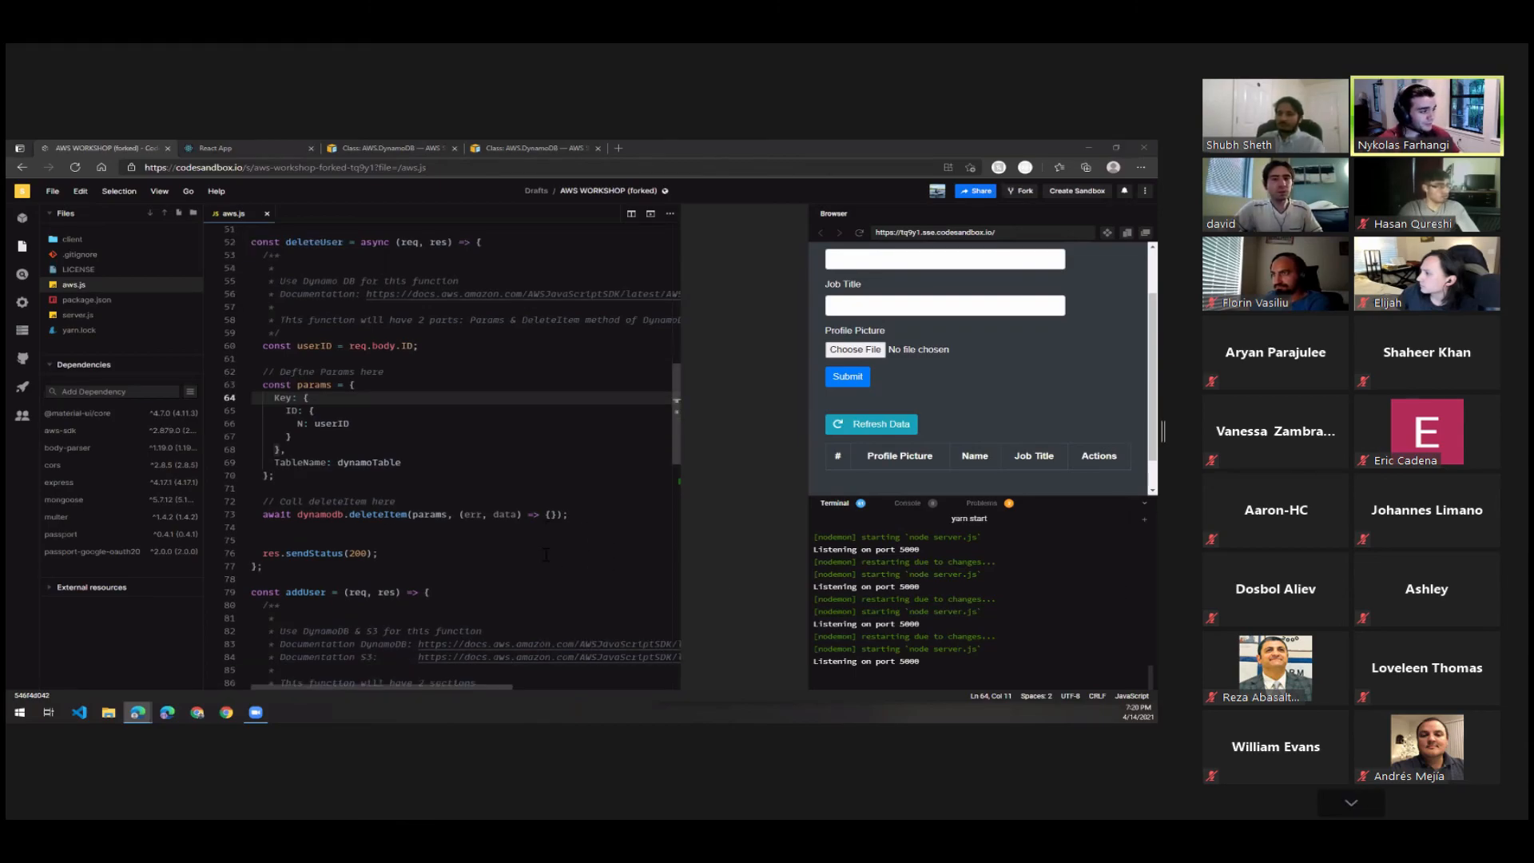
scroll(550, 558, up, 1)
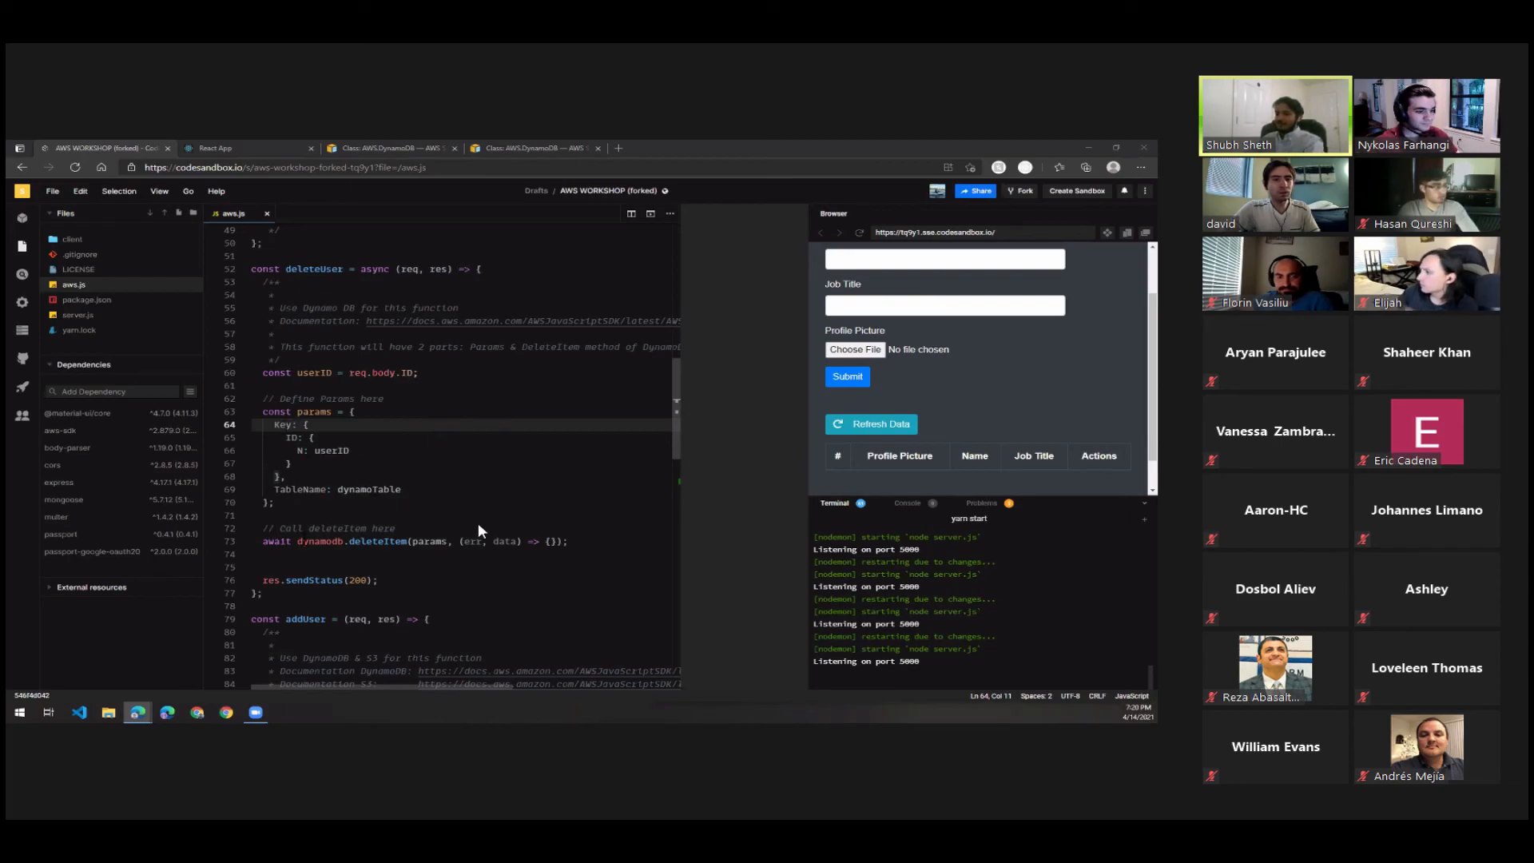
drag(298, 541, 601, 545)
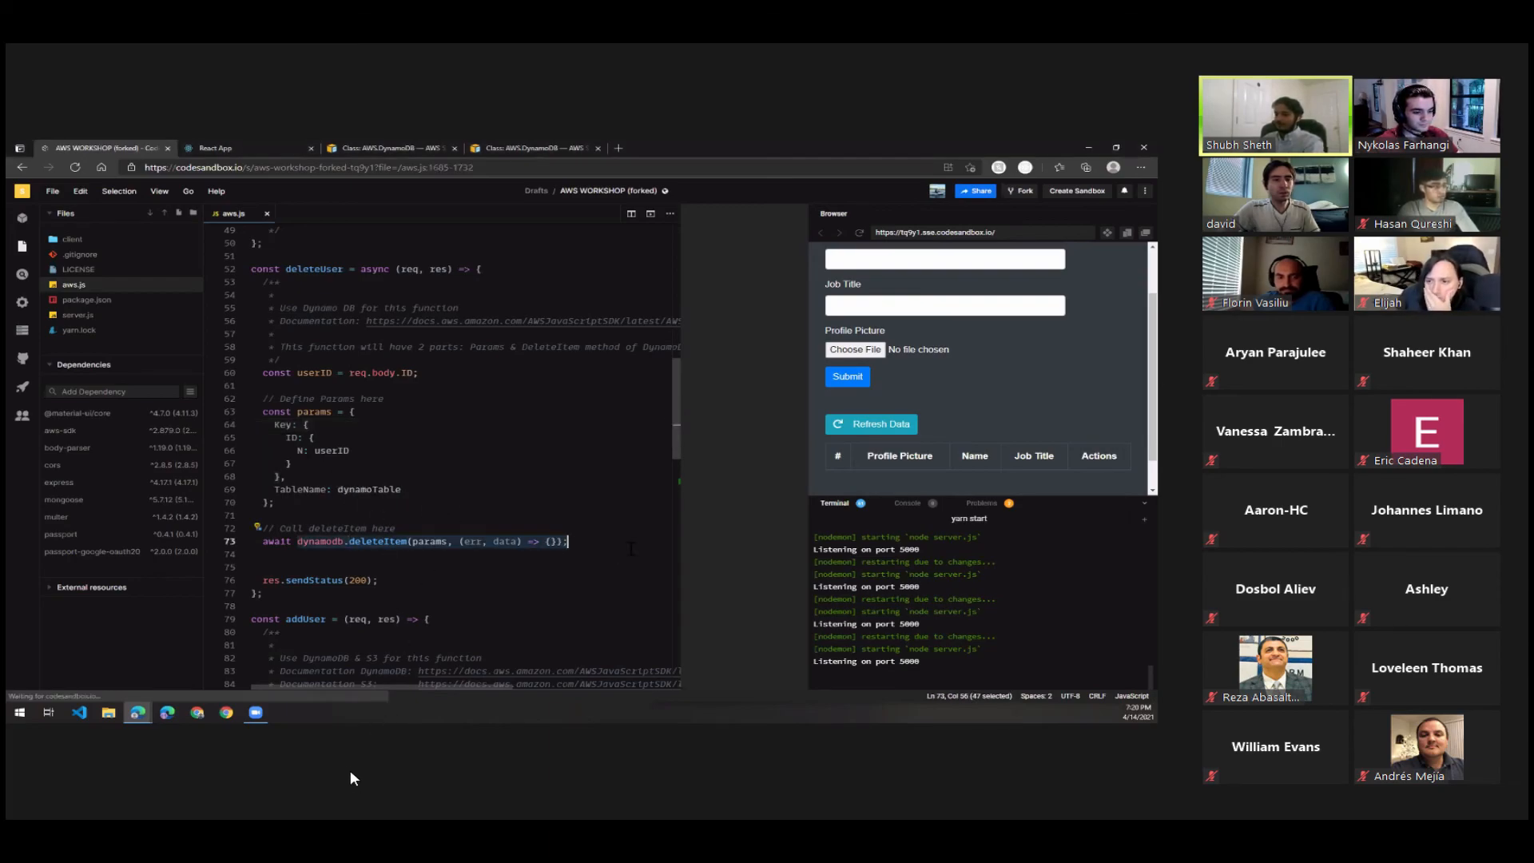
Review the Key object in deleteUser's params alongside its deleteItem call.
key(Down)
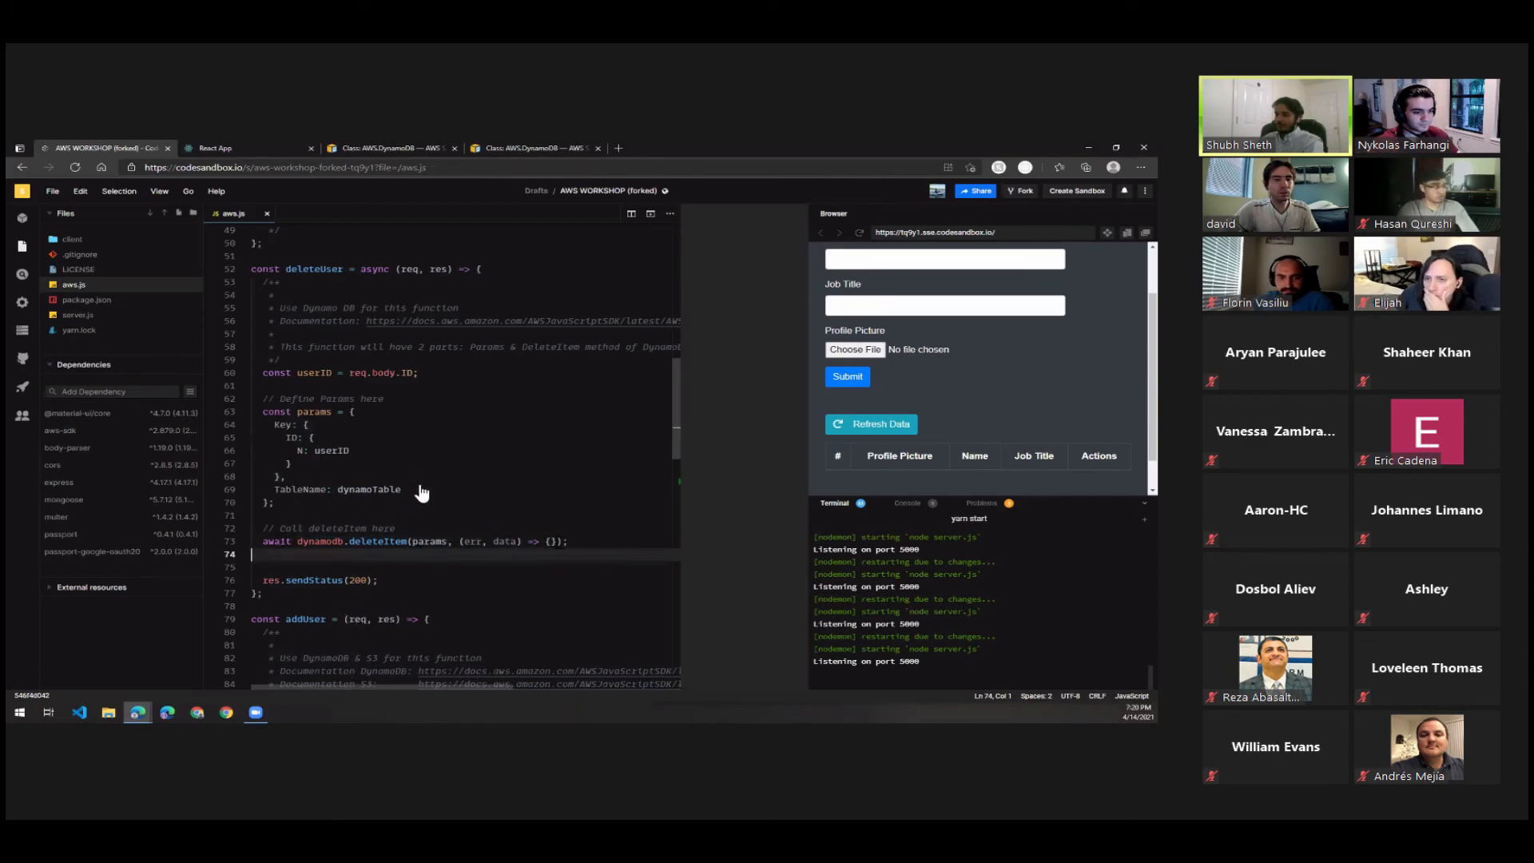
click(550, 541)
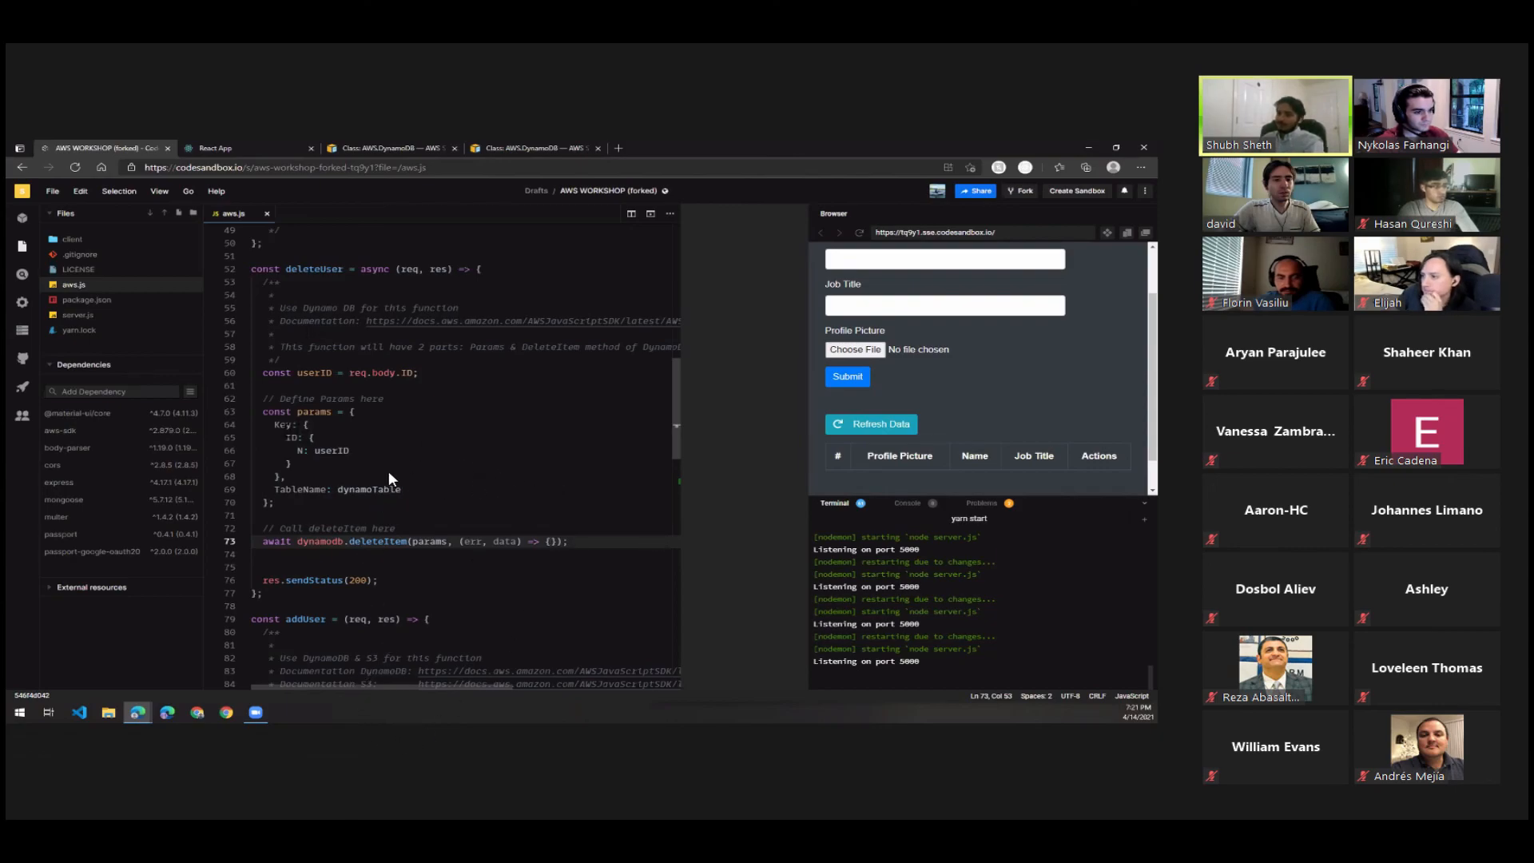
drag(252, 424, 475, 481)
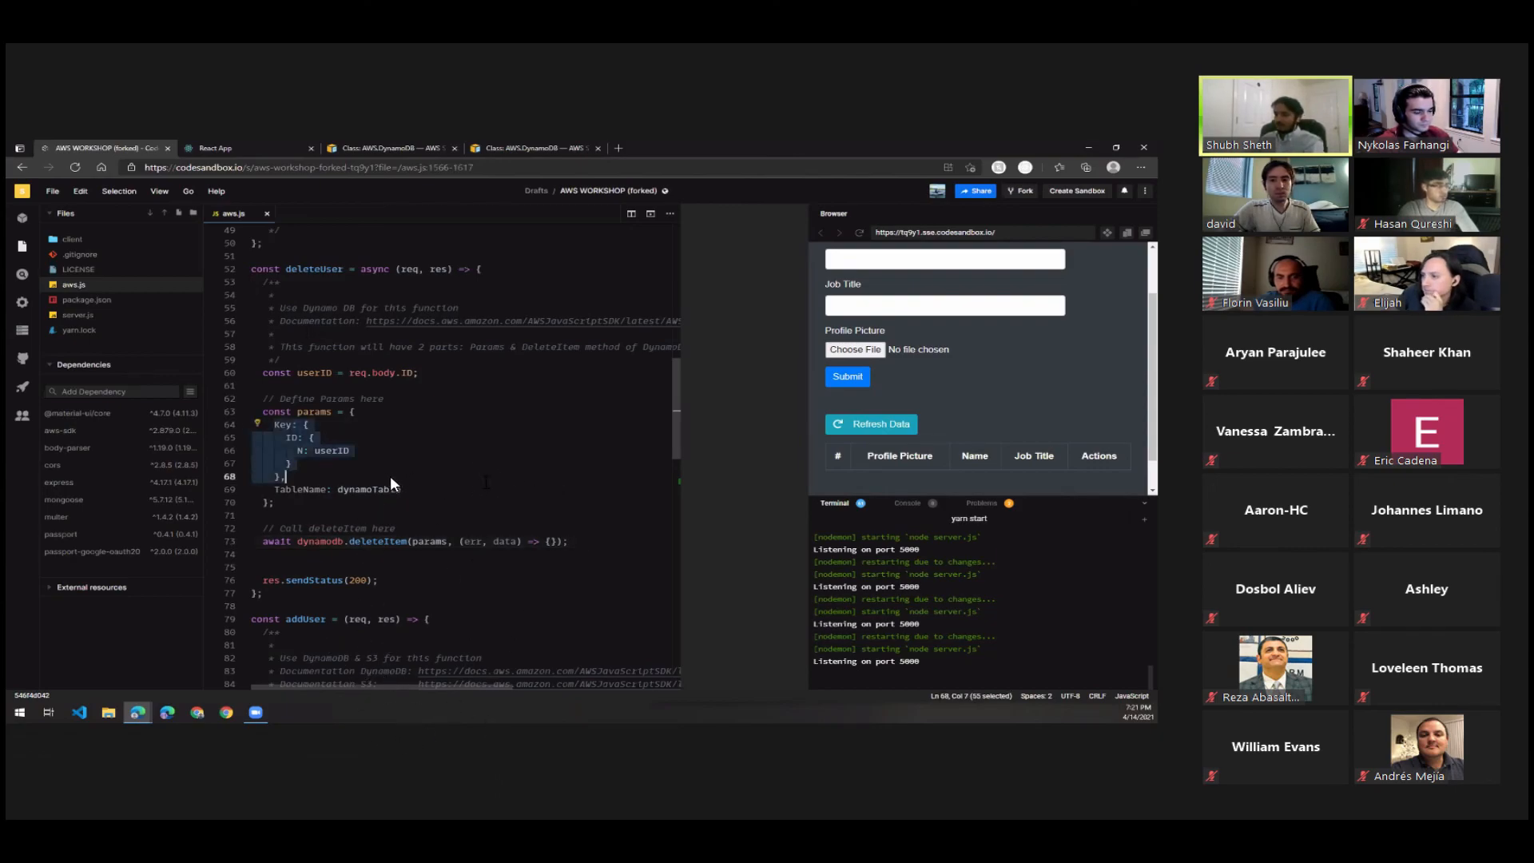
scroll(385, 457, down, 2)
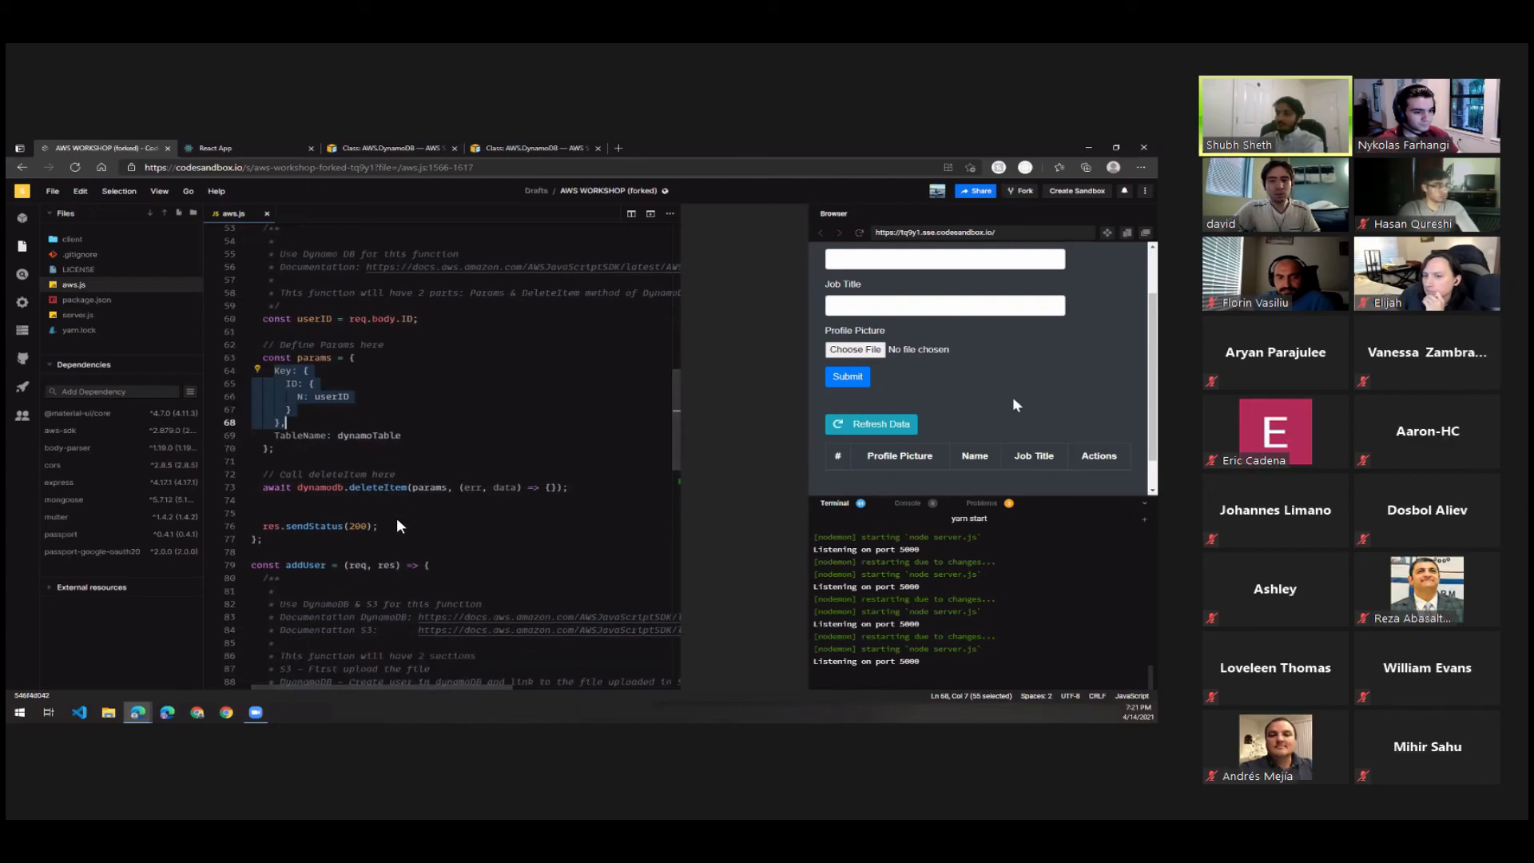
scroll(982, 401, up, 1)
Examine the addUser function's comment and its DynamoDB and S3 documentation links alongside the preview form's Name, Job Title and Profile Picture fields.
scroll(296, 496, down, 3)
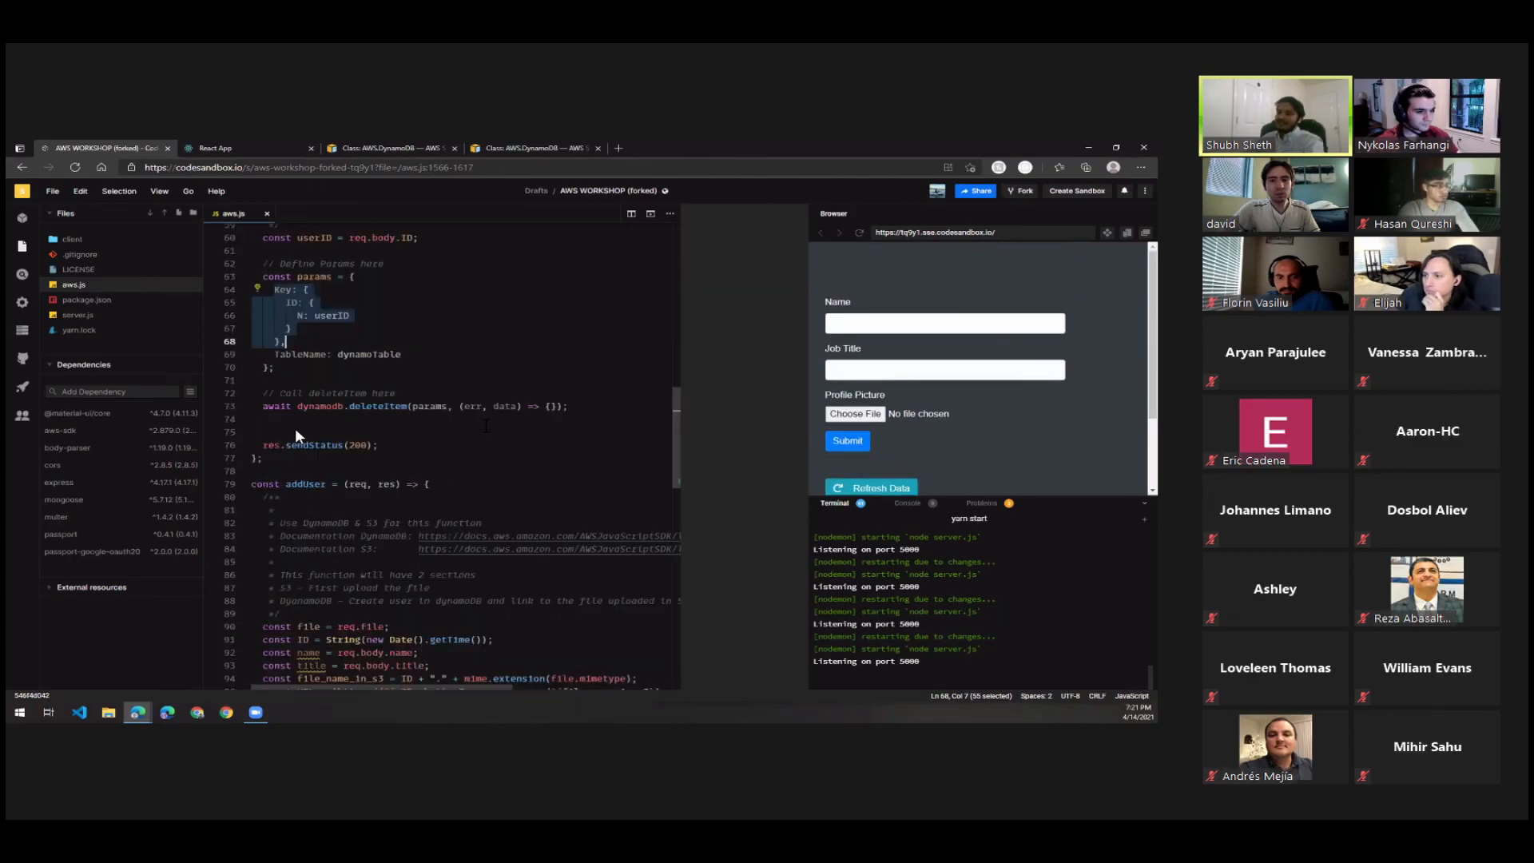
scroll(324, 281, down, 5)
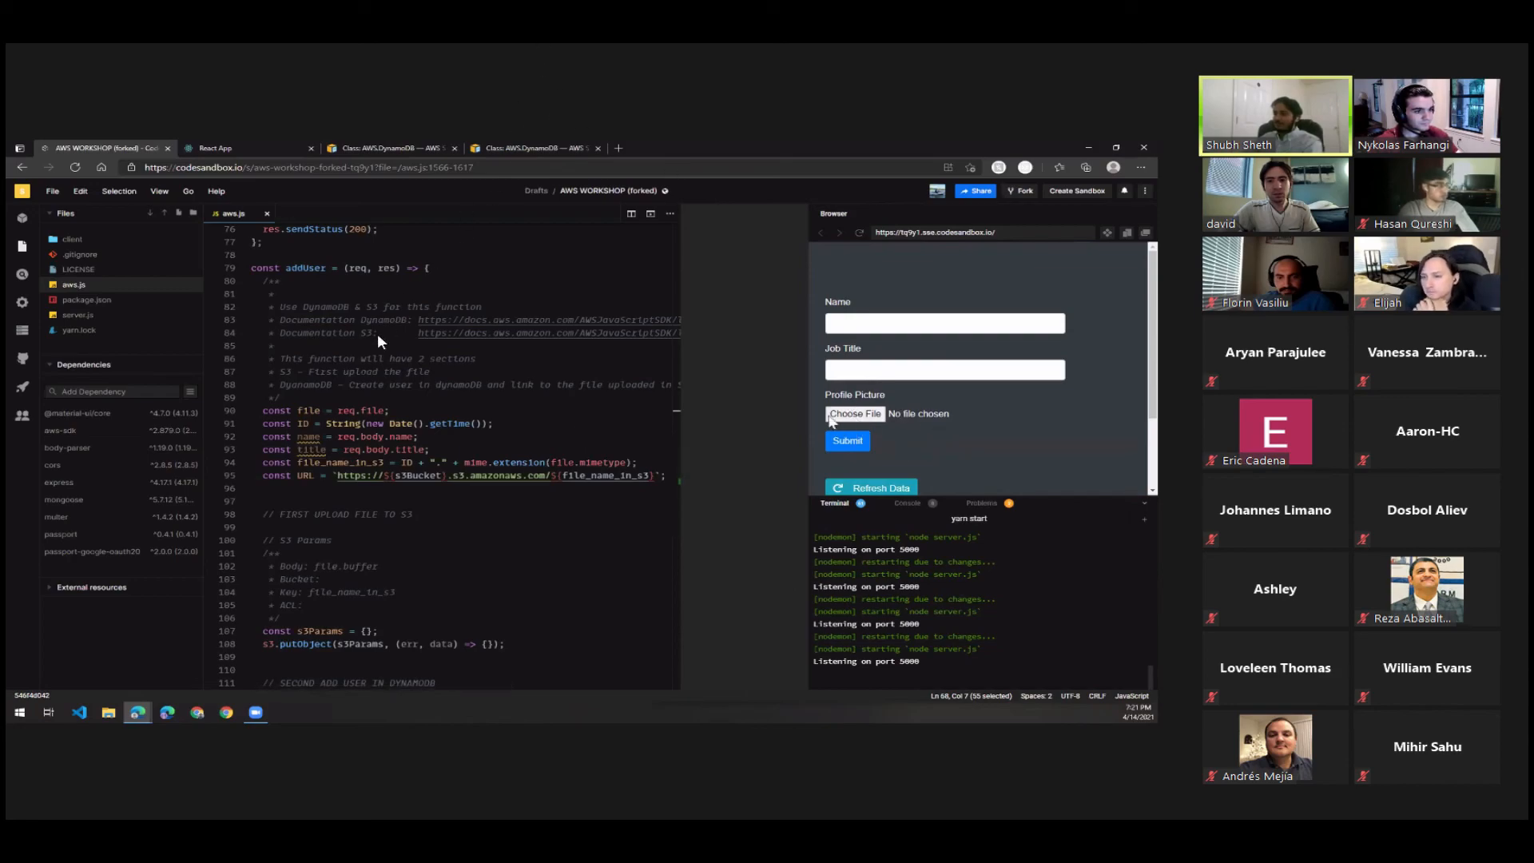
drag(827, 393, 944, 412)
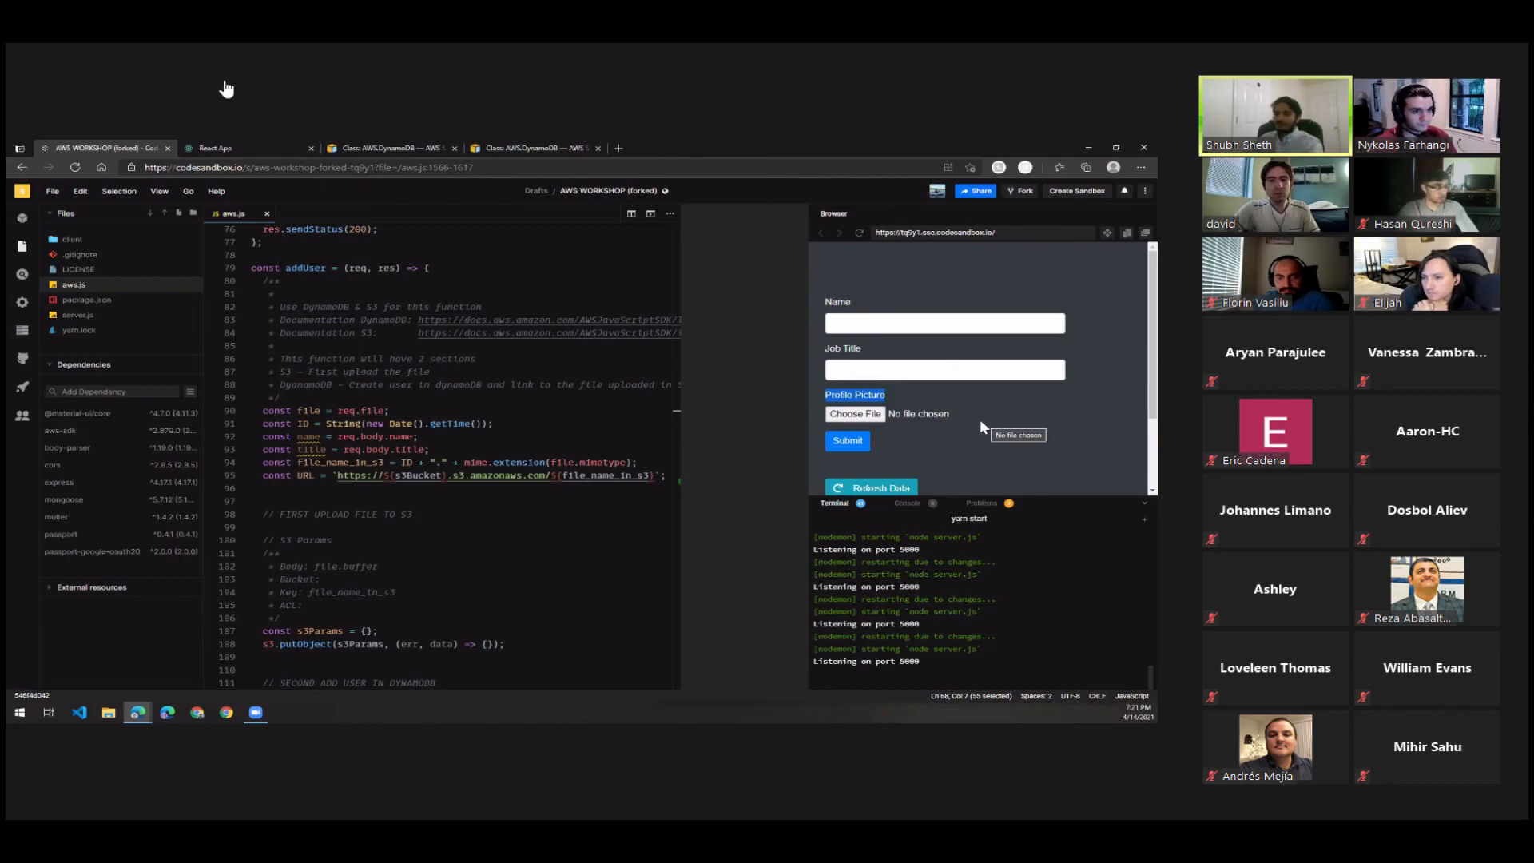
click(880, 373)
click(859, 326)
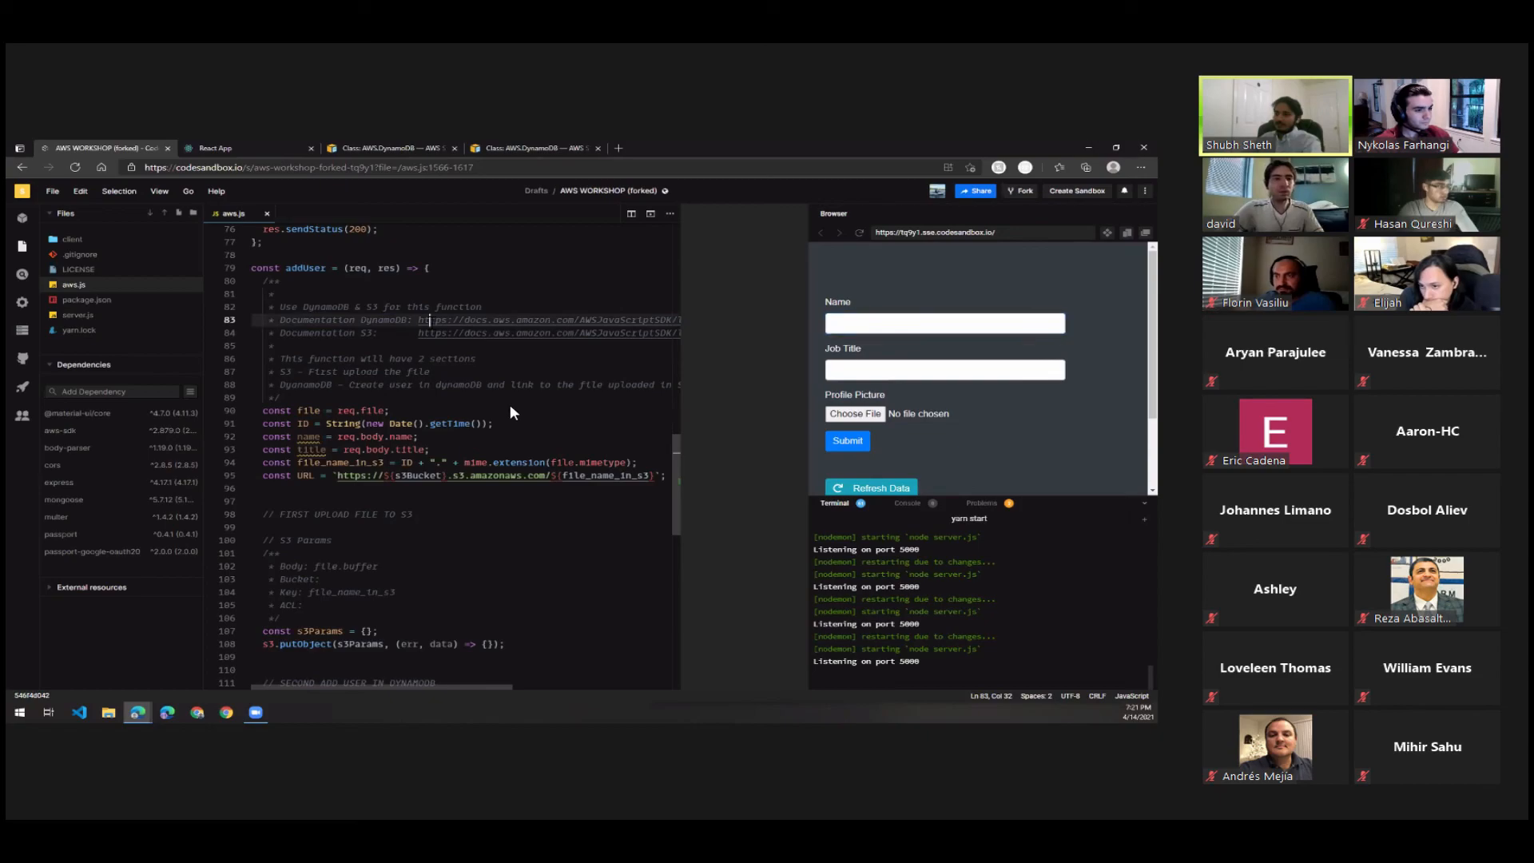
click(429, 319)
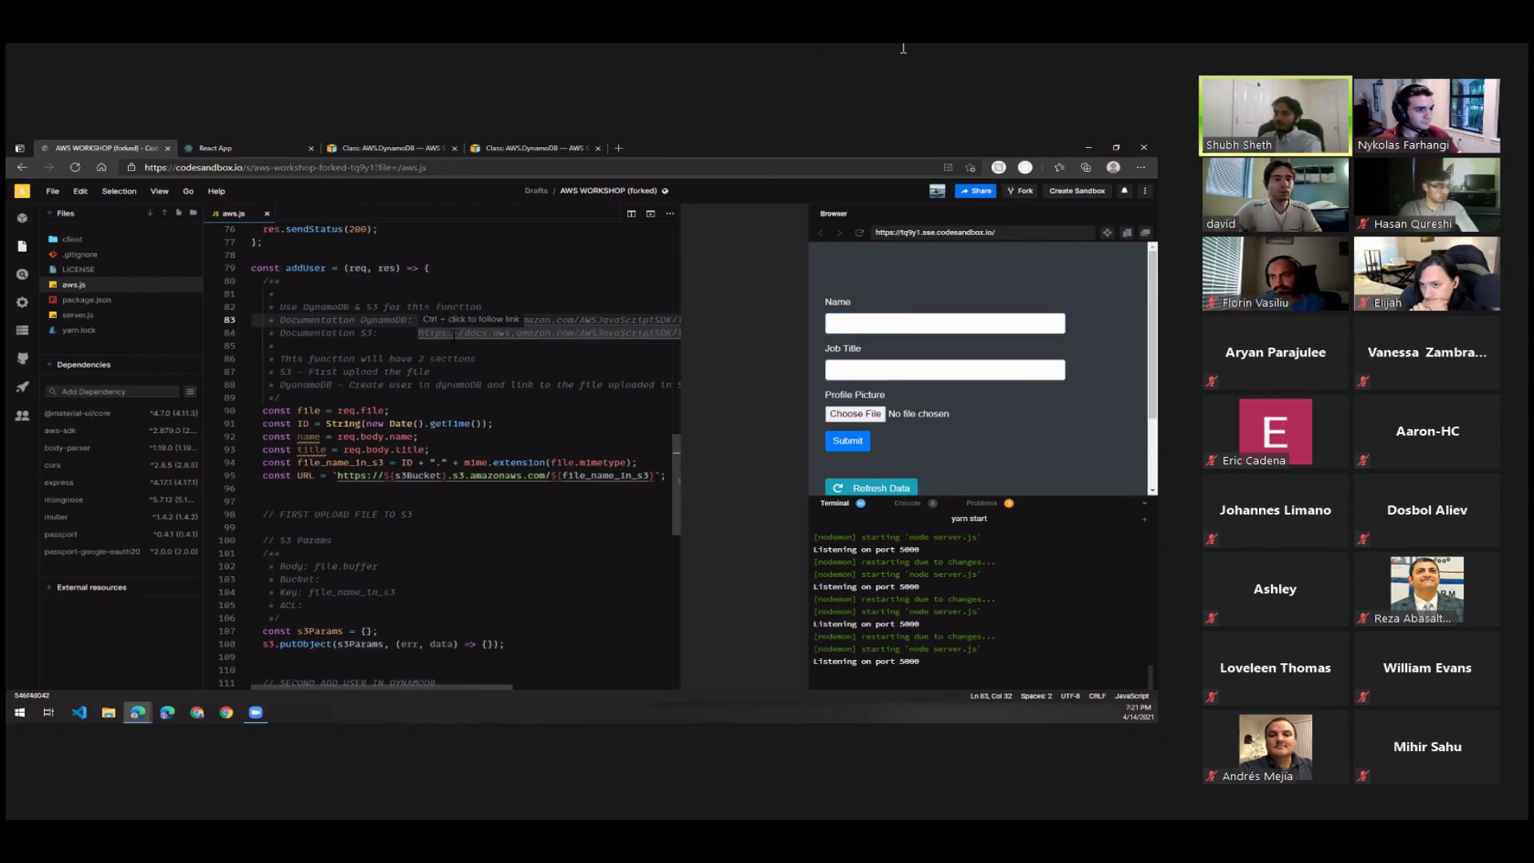
click(452, 332)
Examine how addUser builds file_name_in_s3 and URL, and which Body, Bucket, Key and ACL properties the S3 params comment lists.
scroll(467, 546, down, 4)
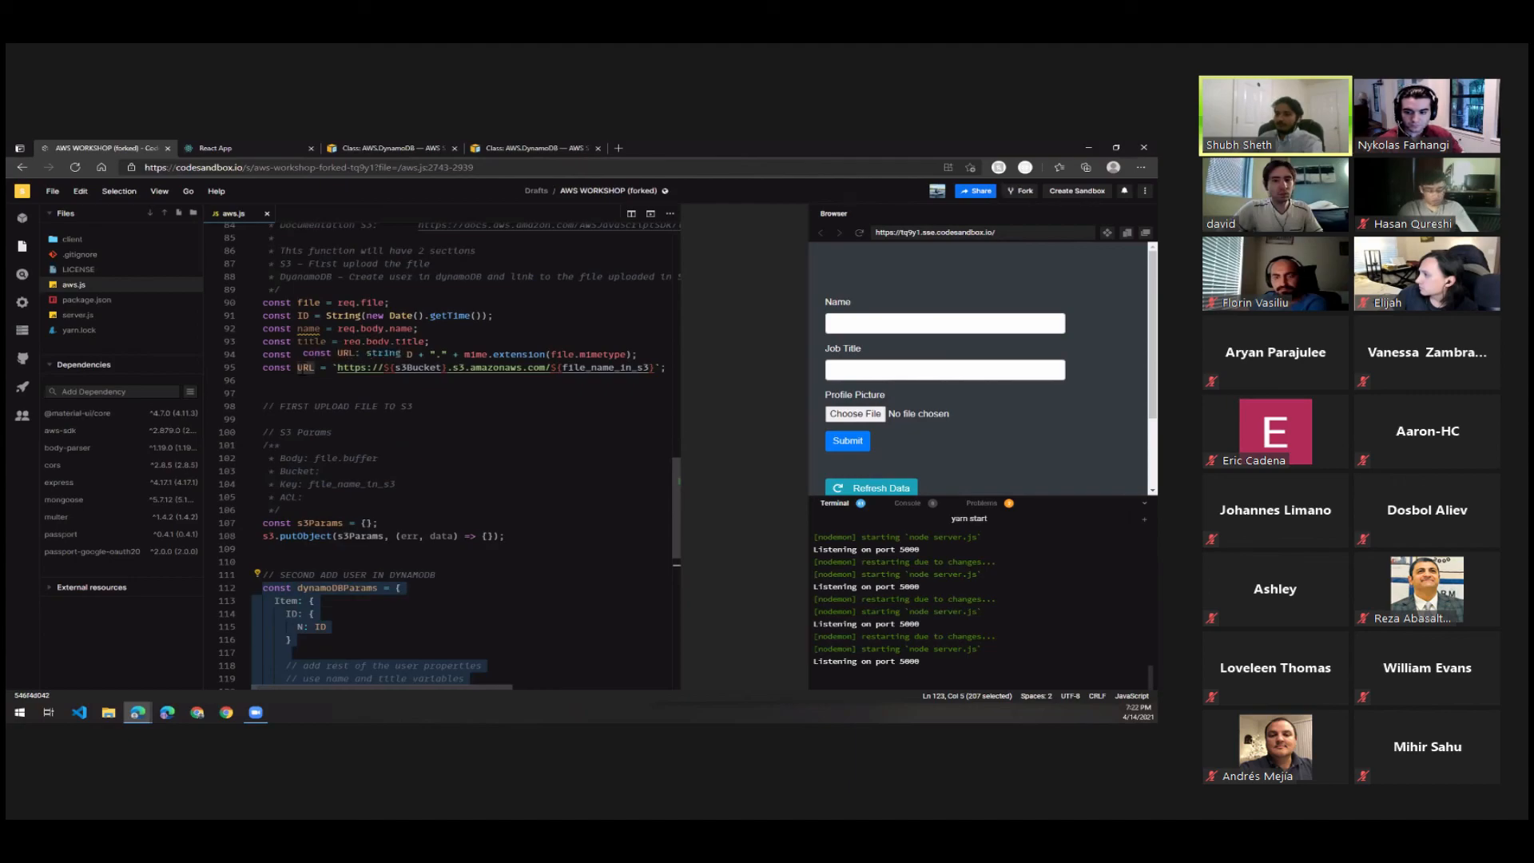
click(301, 369)
double_click(305, 367)
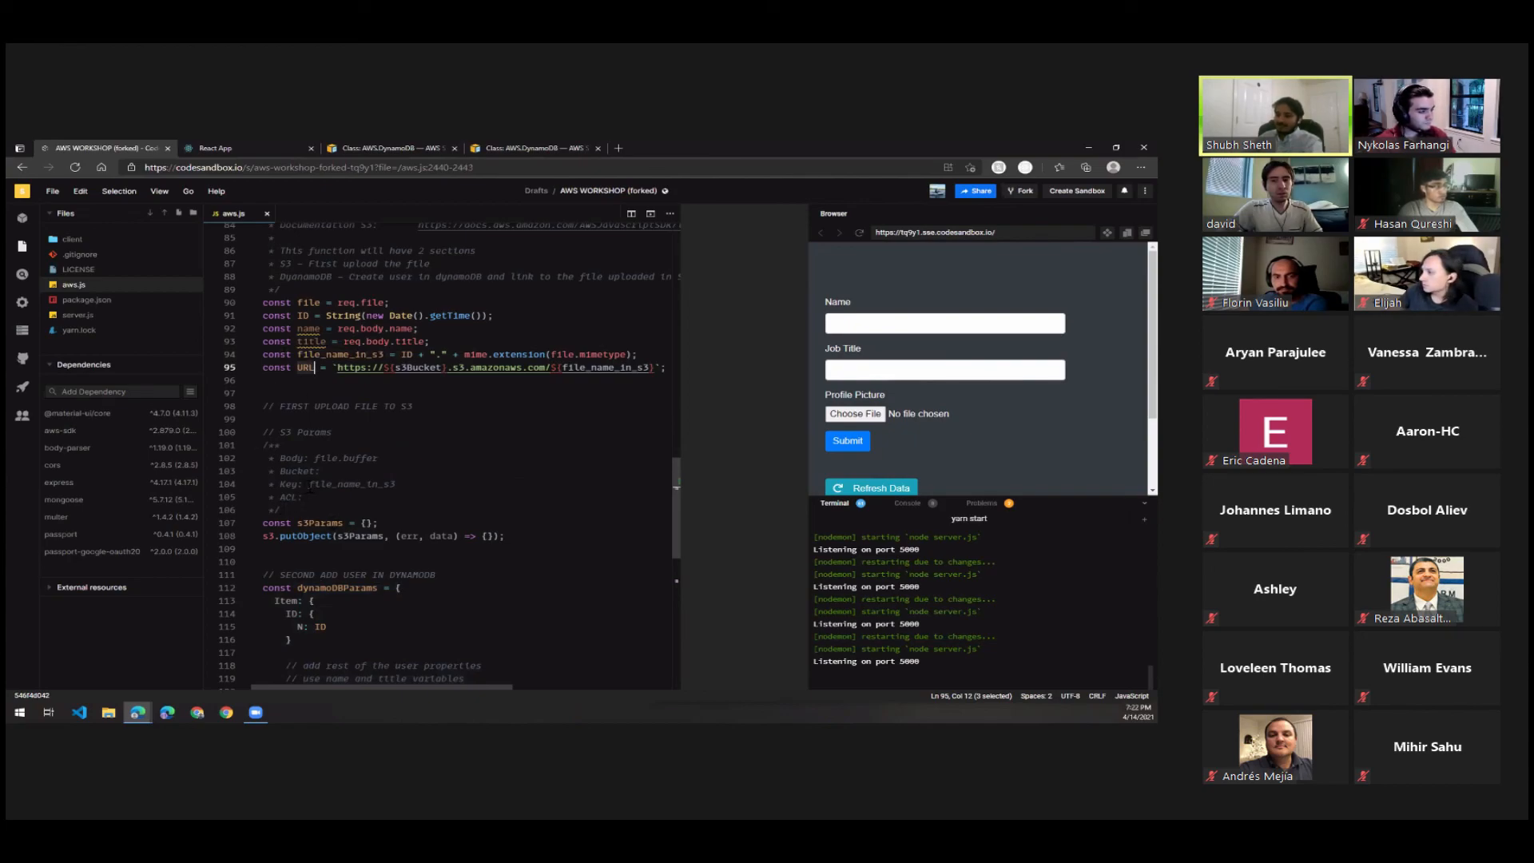
drag(309, 484, 394, 485)
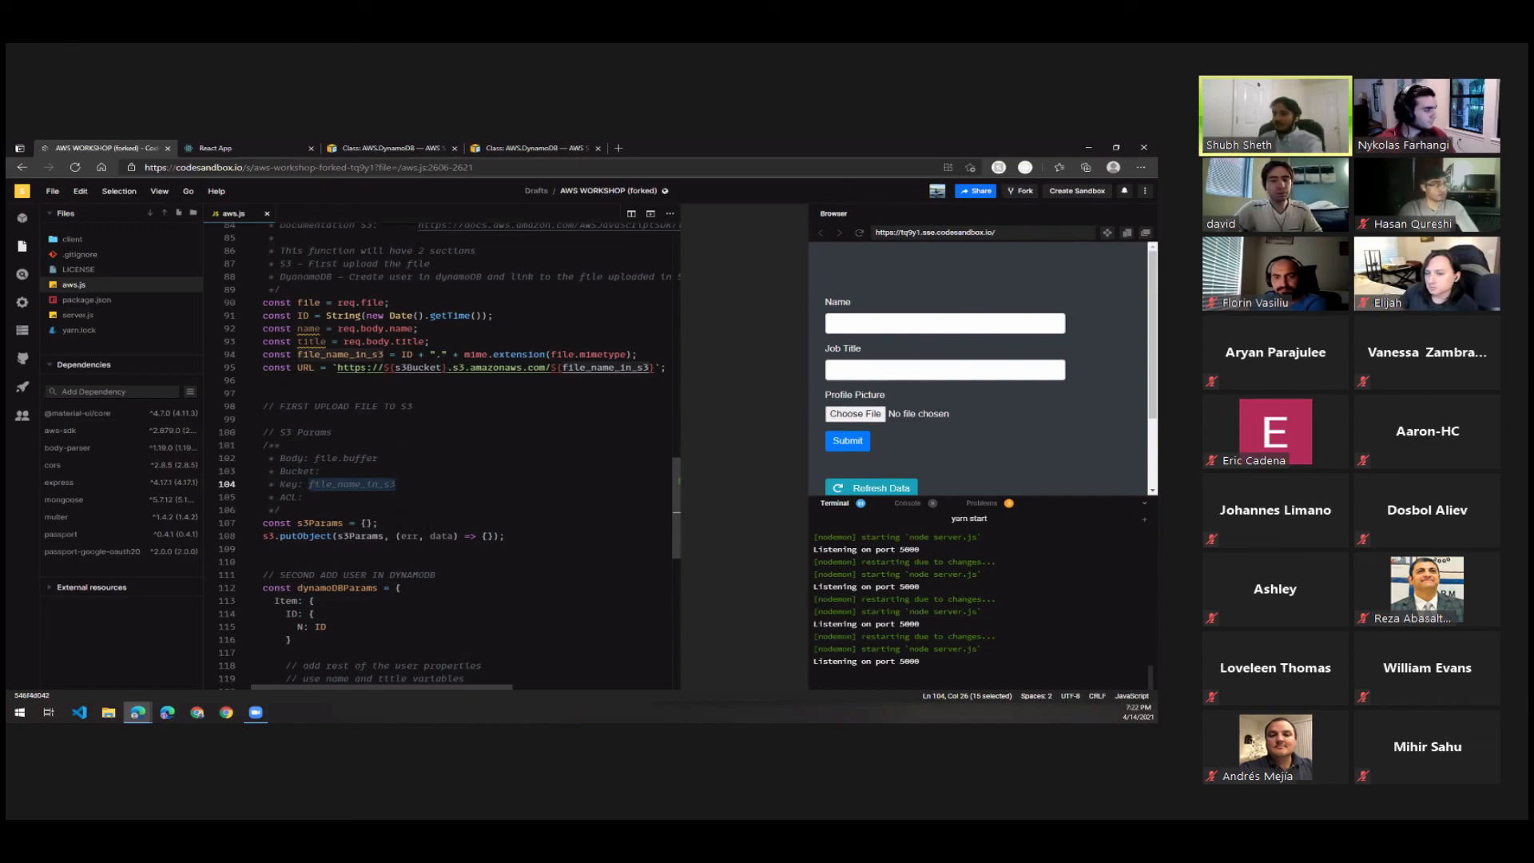
drag(257, 380, 301, 360)
click(308, 367)
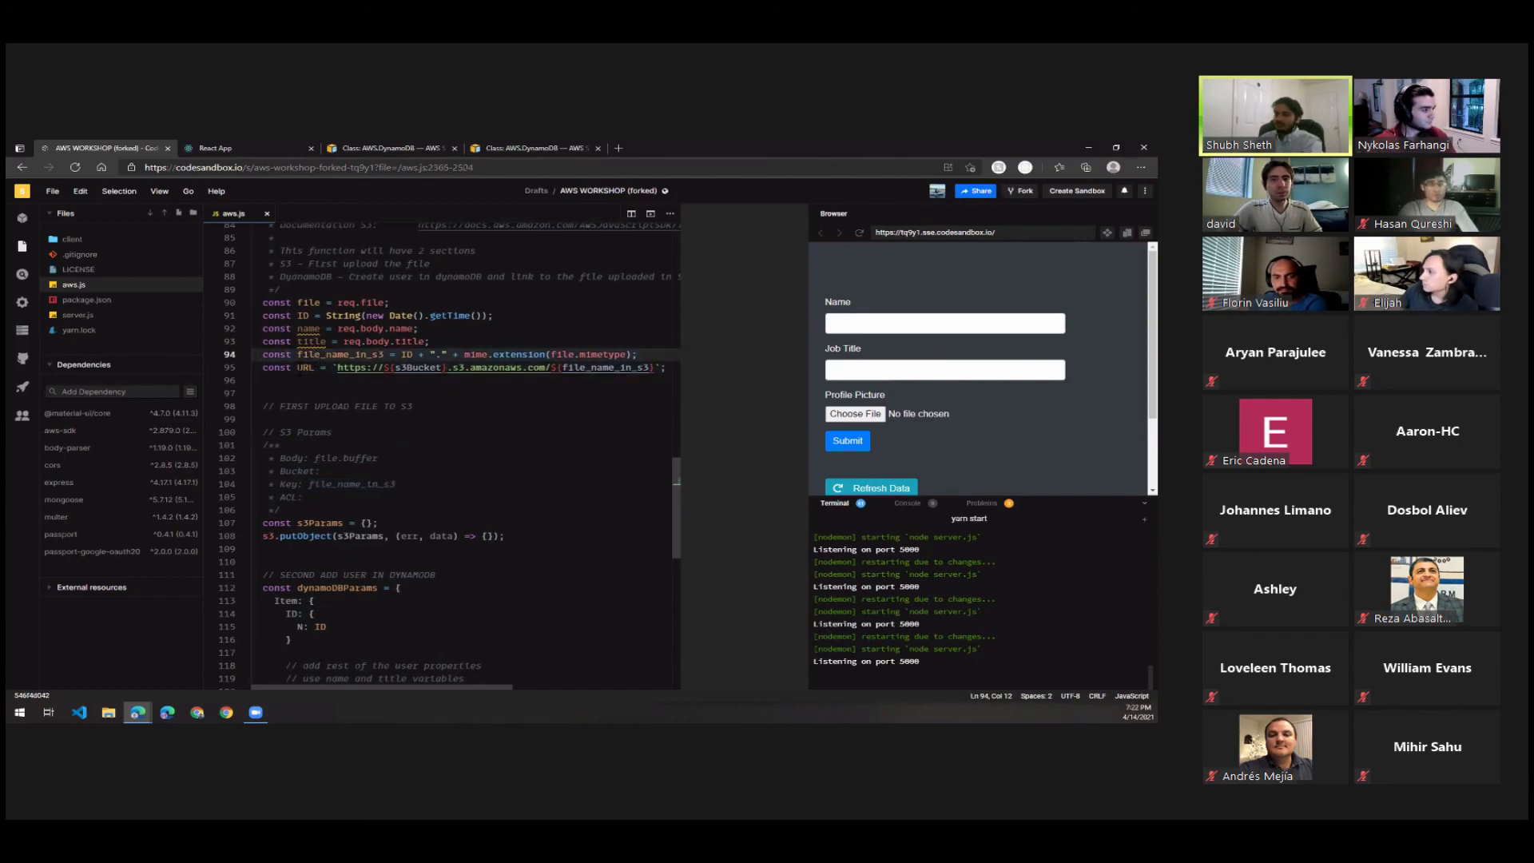
scroll(300, 436, down, 2)
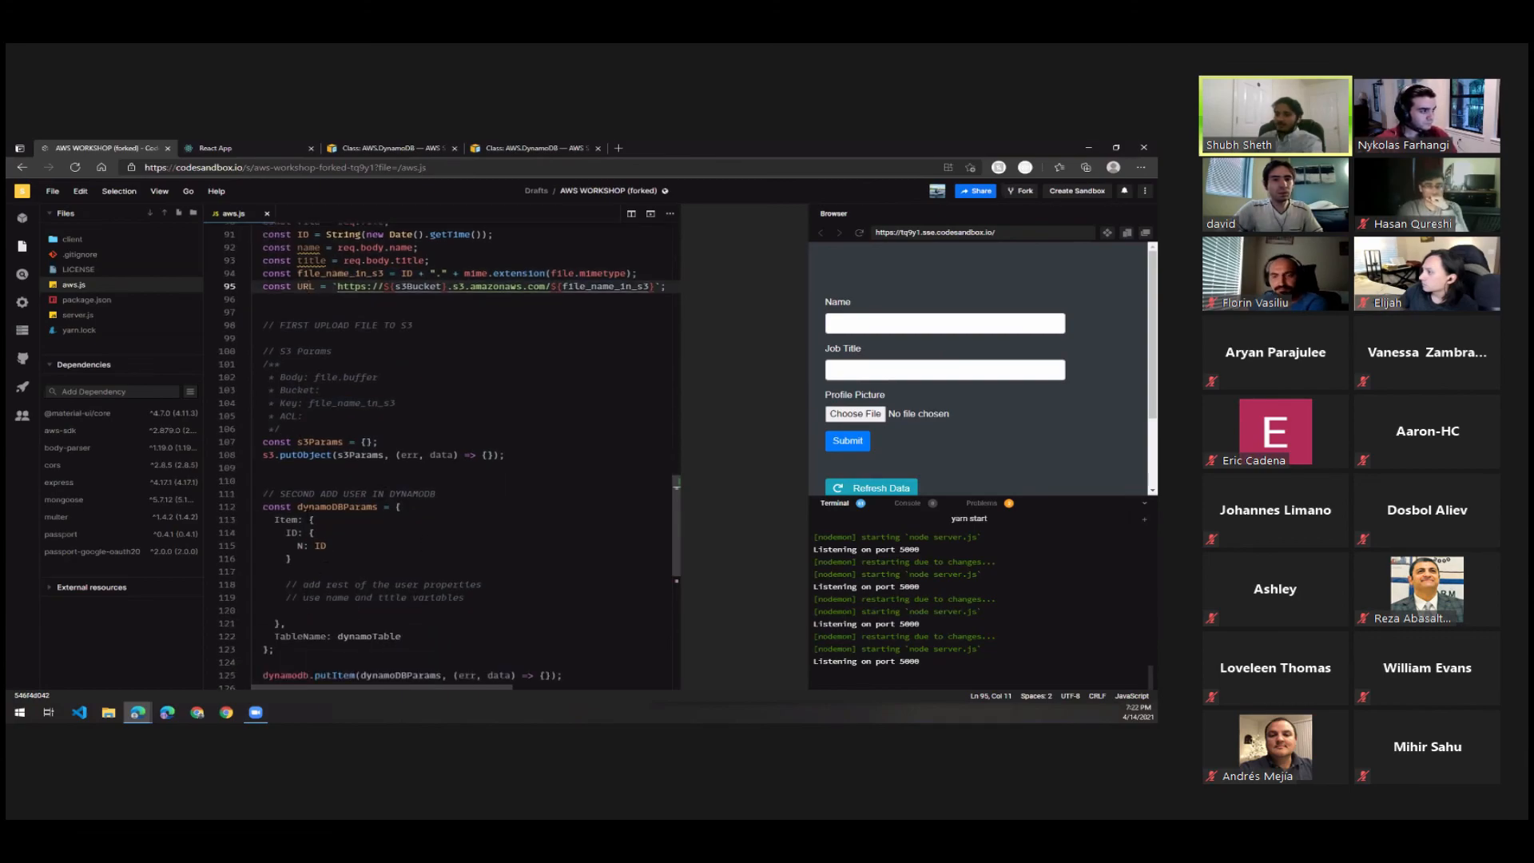
scroll(464, 447, up, 1)
double_click(307, 340)
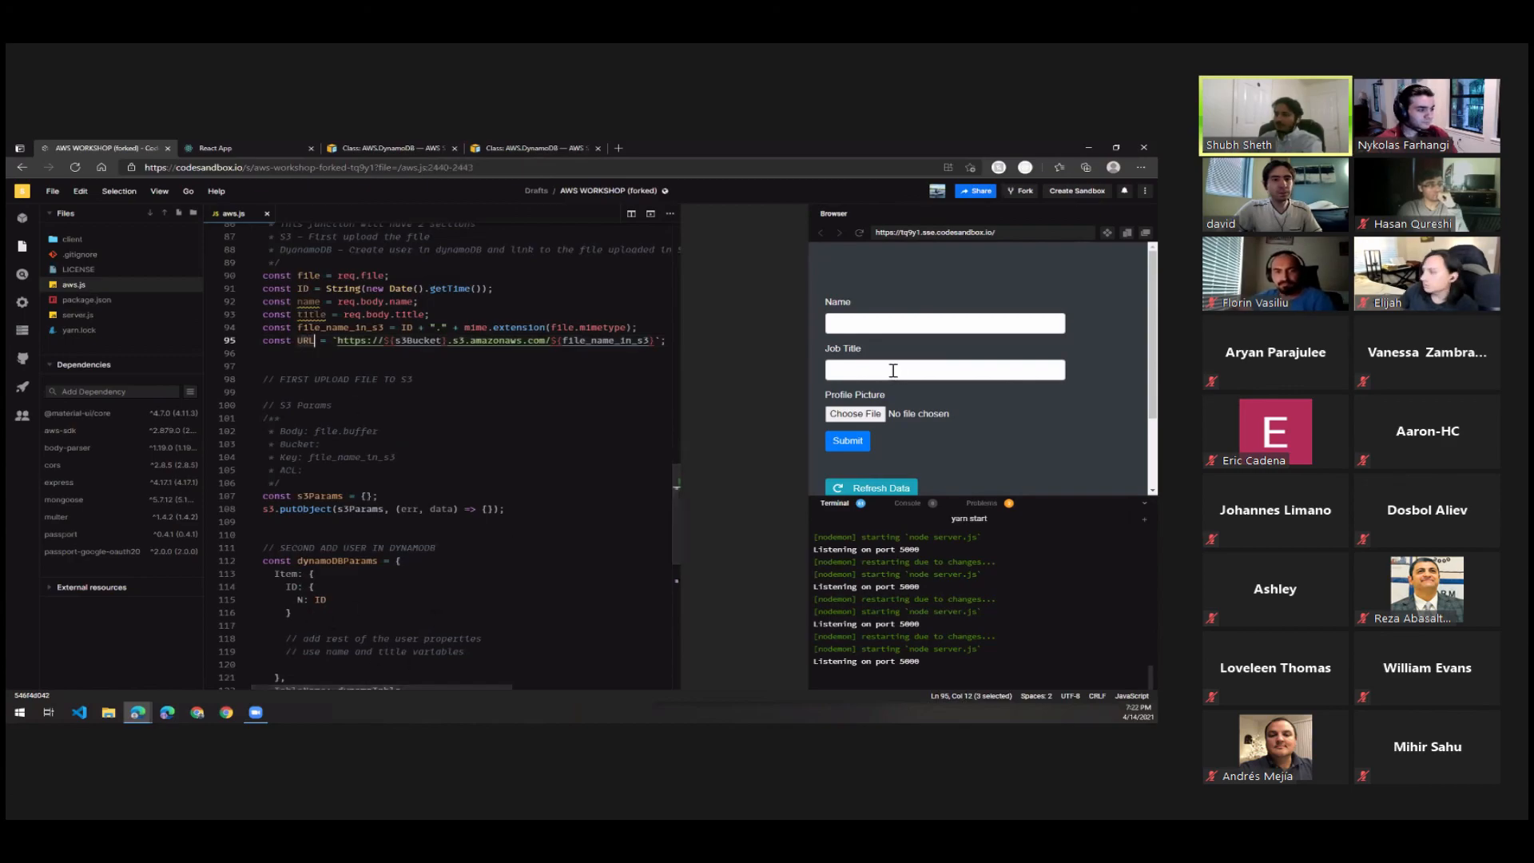
Compare addUser's name and title variables with the form fields, and review the dynamoDBParams item and putItem call that need them.
click(975, 324)
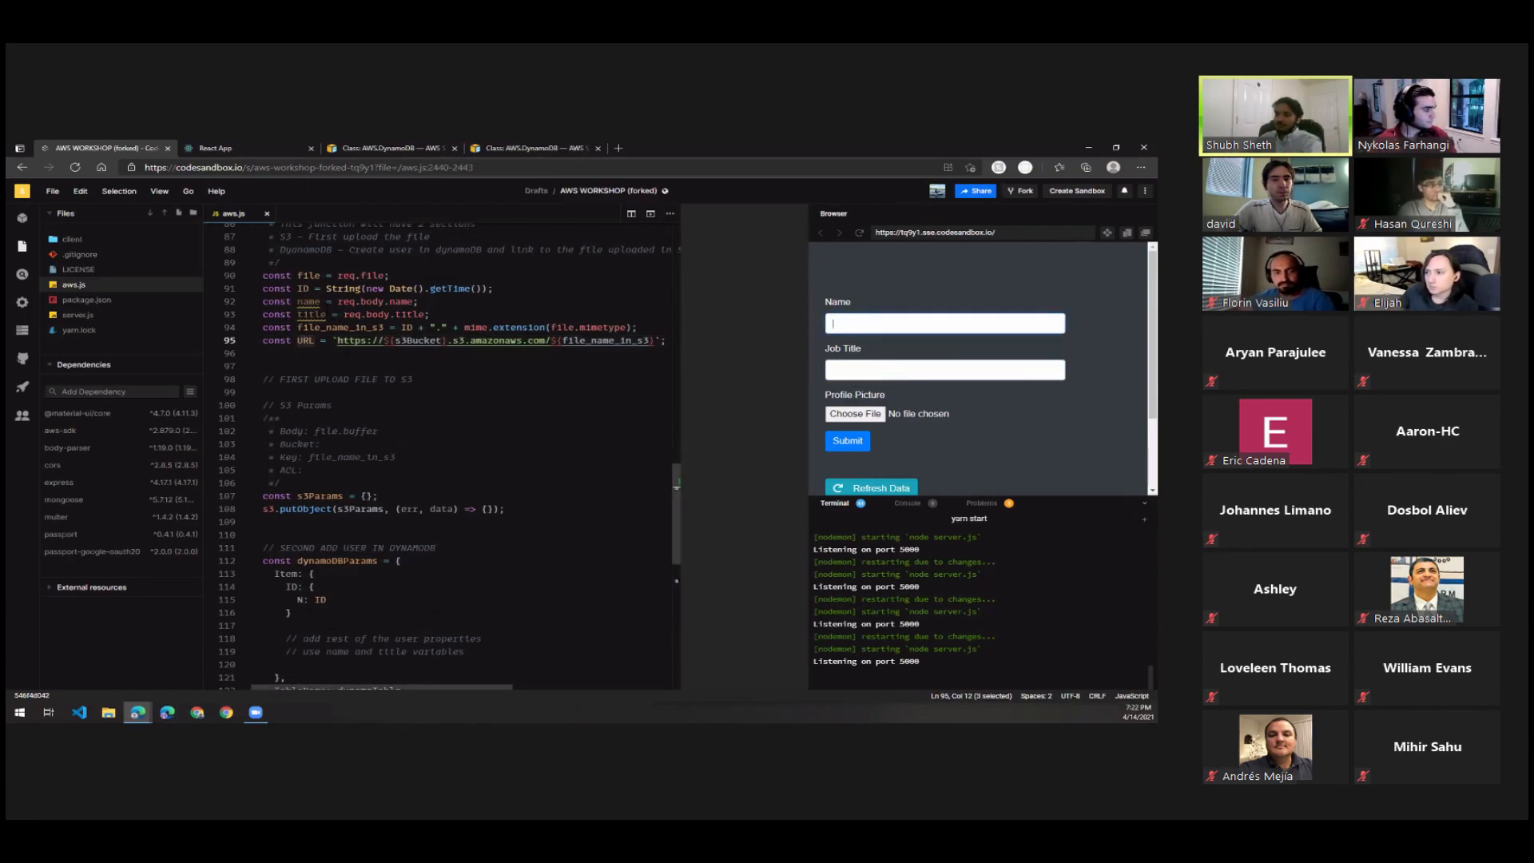
click(309, 301)
click(309, 314)
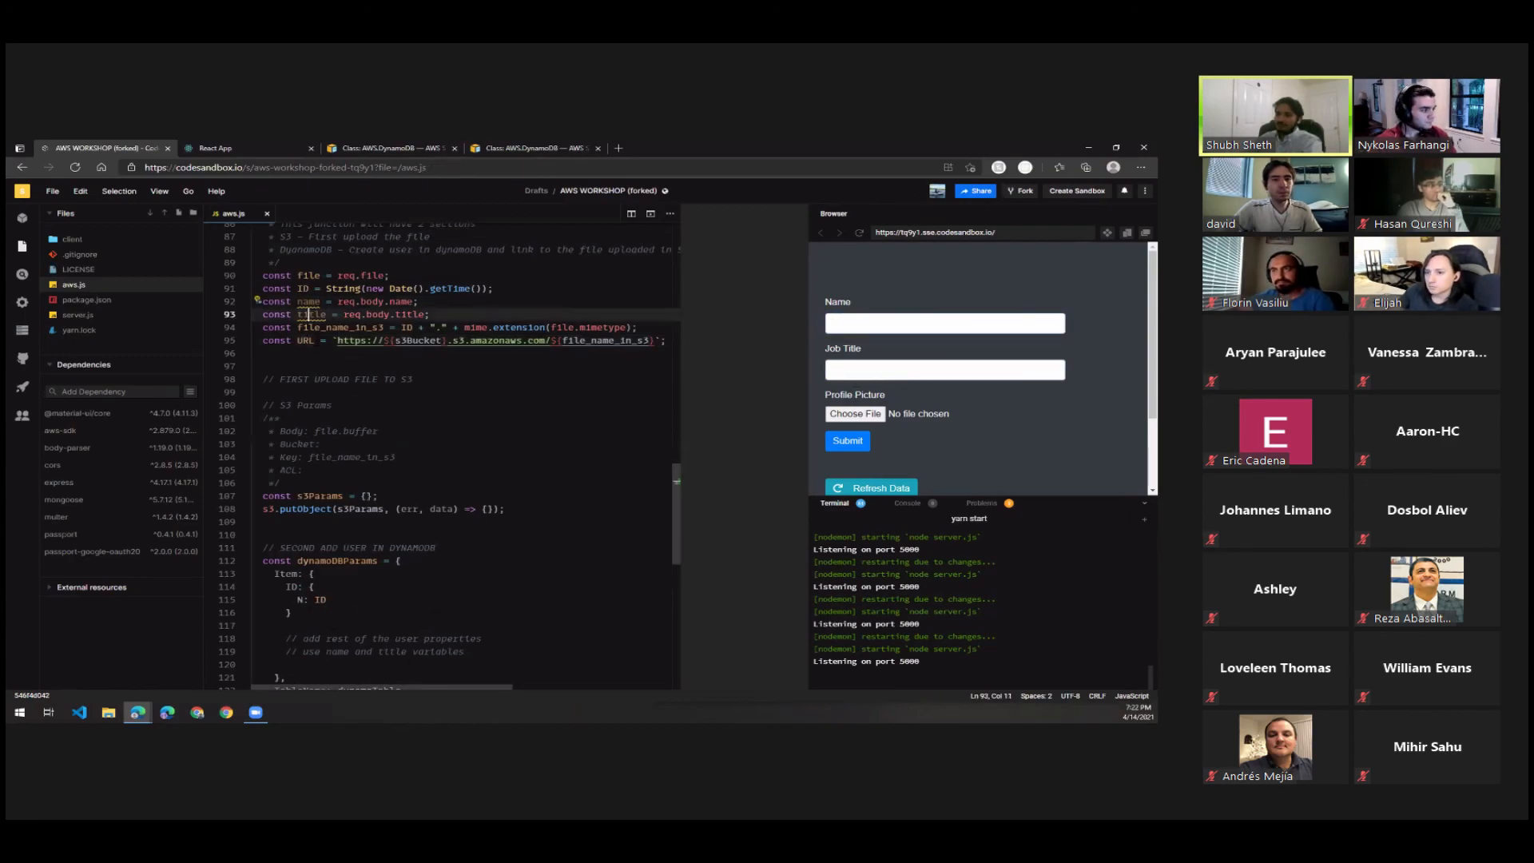
click(309, 625)
scroll(310, 638, down, 2)
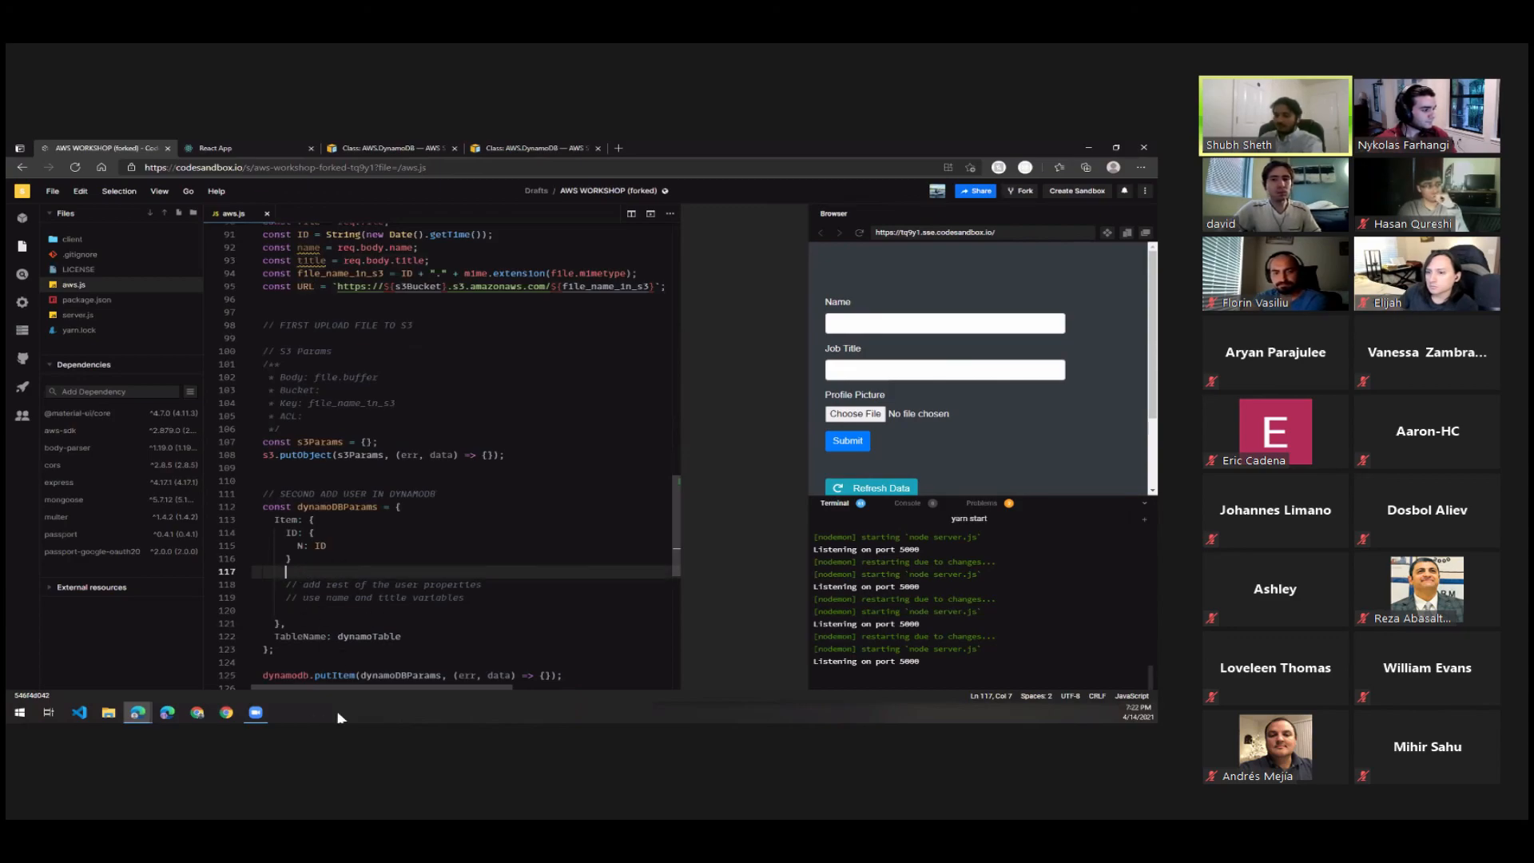
scroll(431, 557, down, 2)
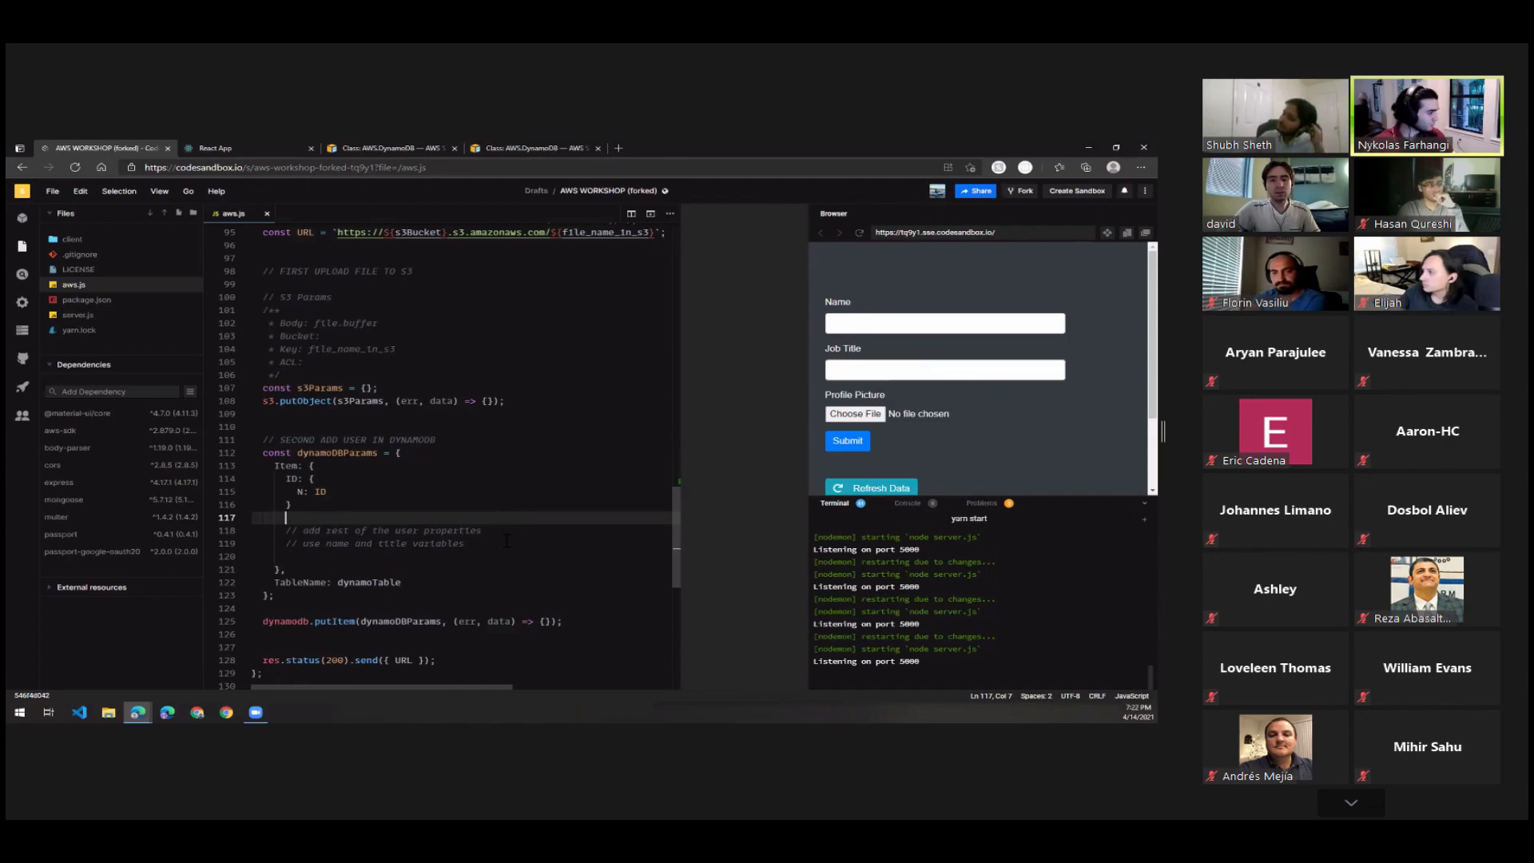
scroll(506, 541, up, 5)
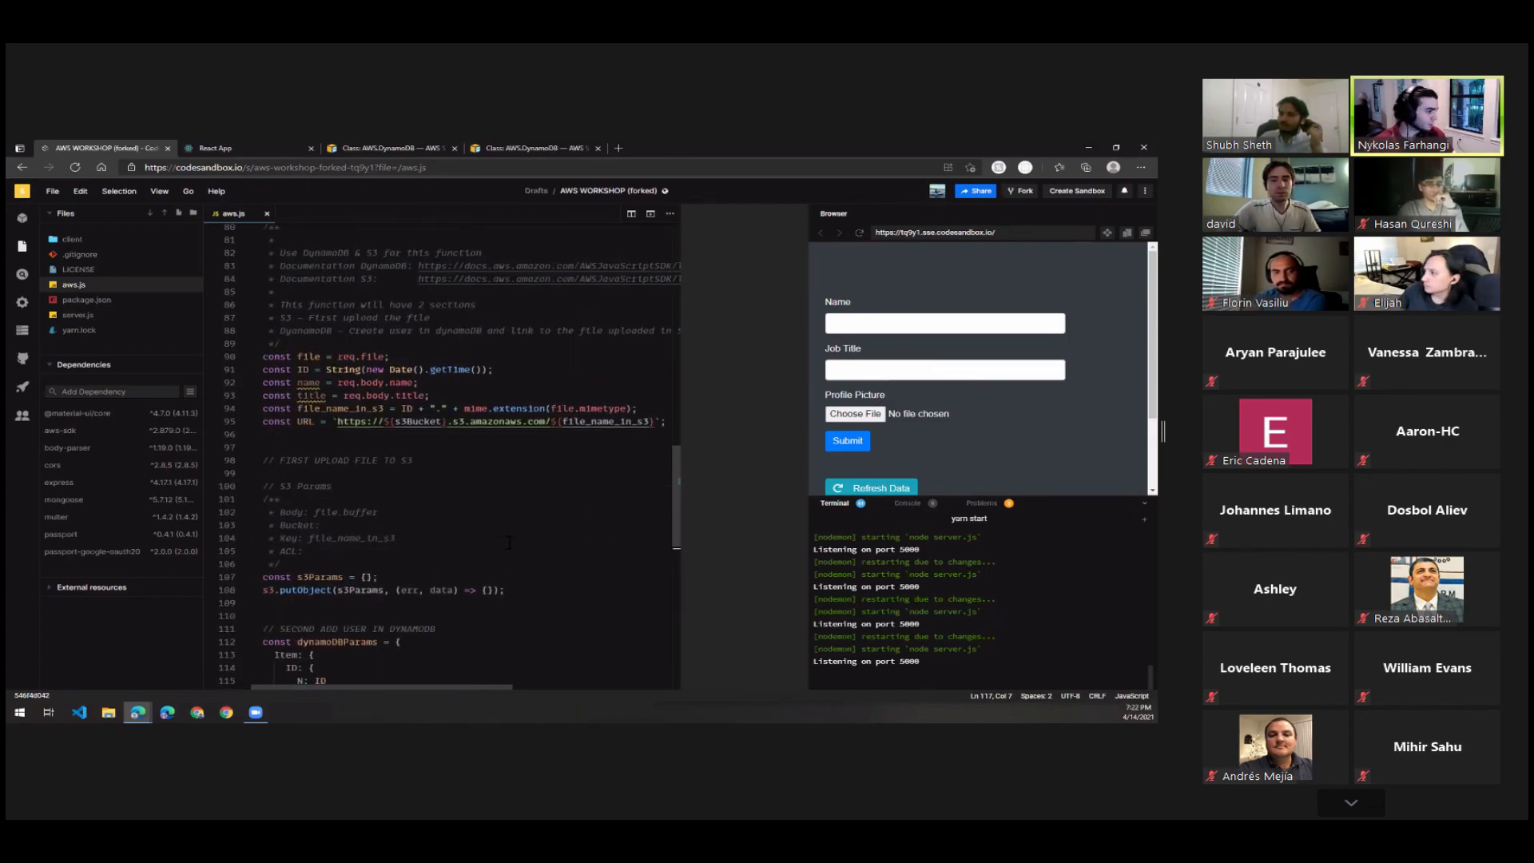
scroll(509, 542, up, 2)
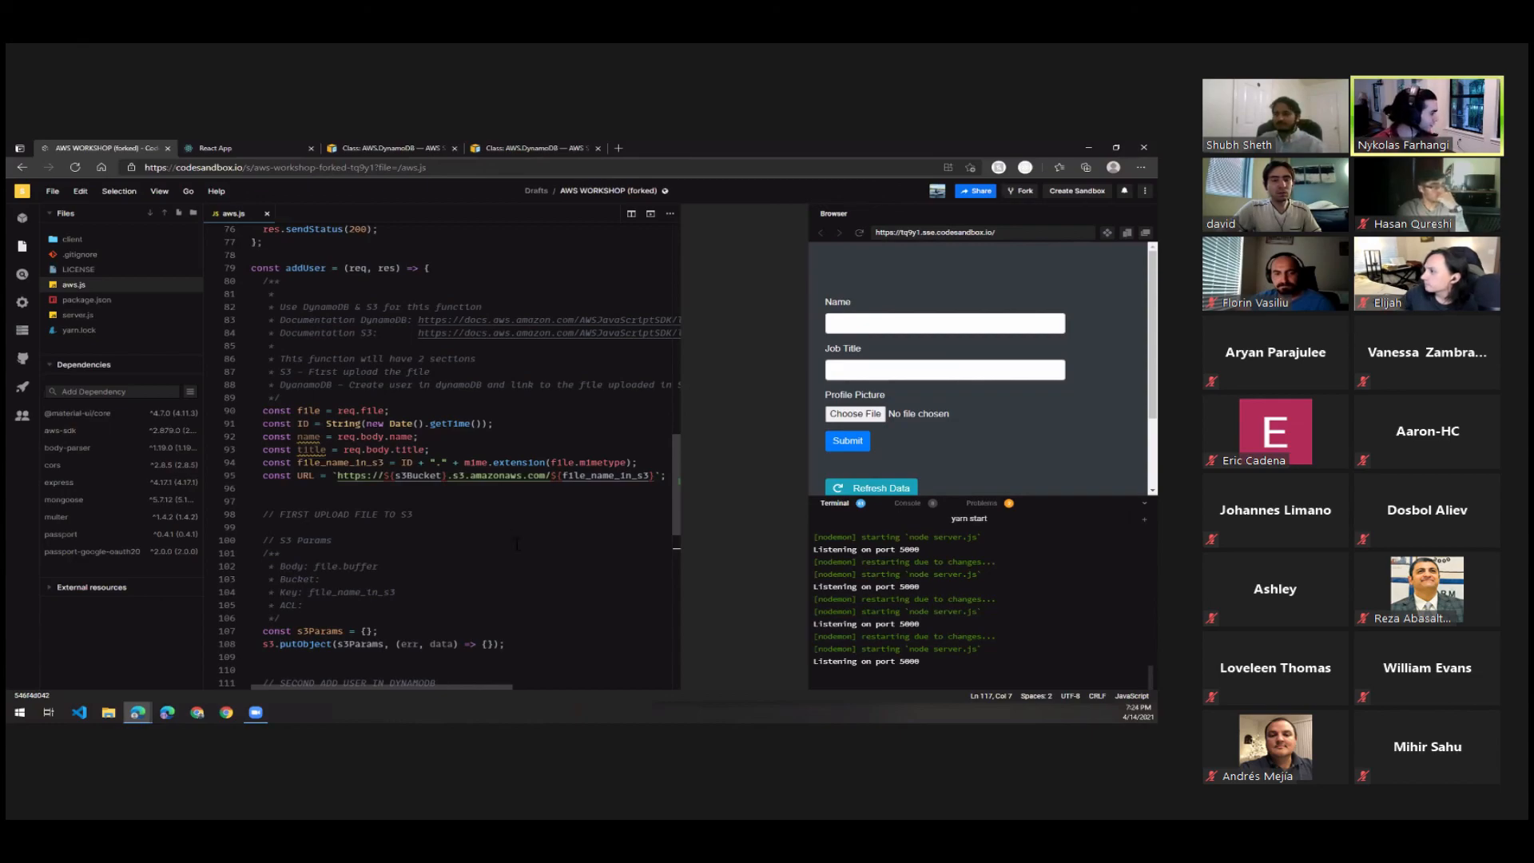
scroll(446, 533, down, 2)
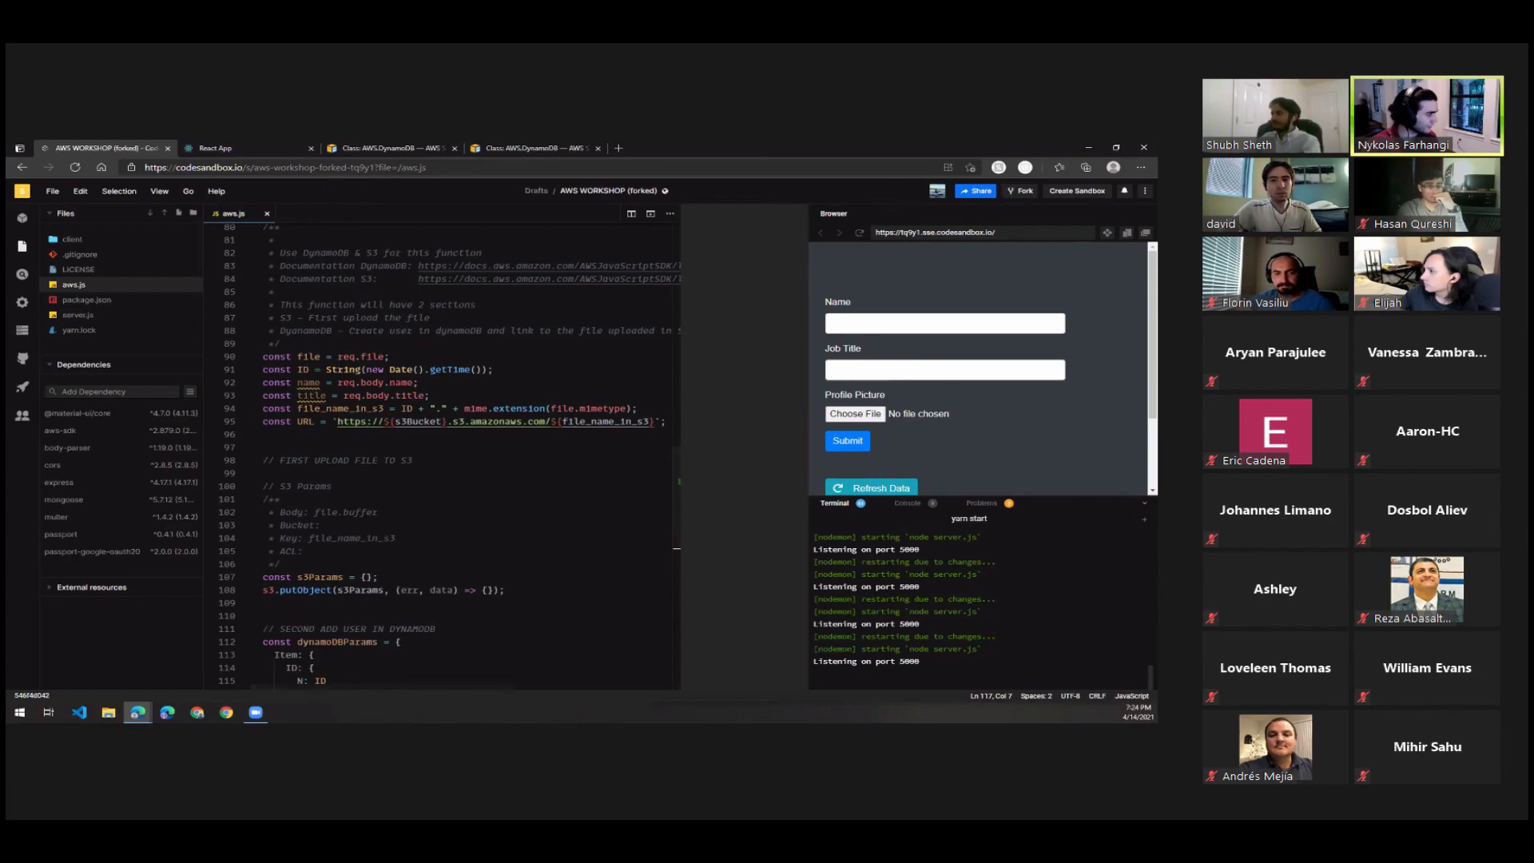